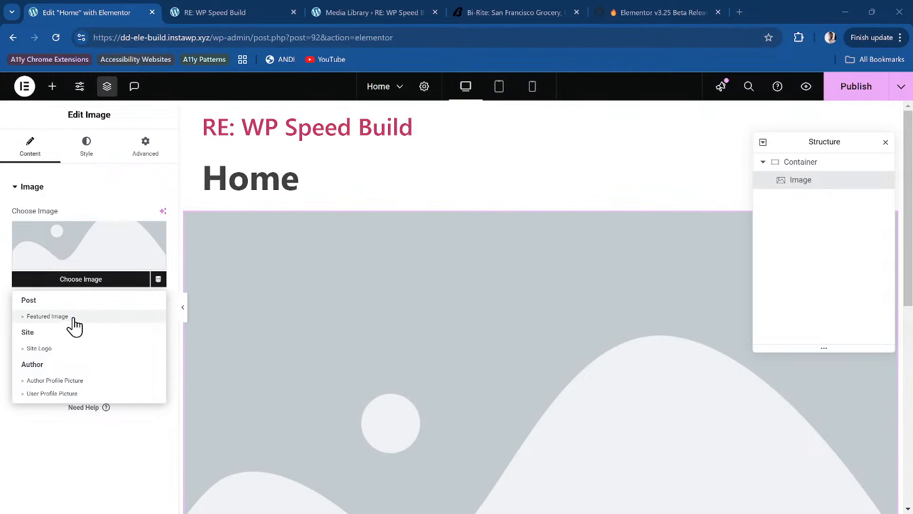
Step: Inspect the HTML markup of the image's dynamic tags list in the developer tools, including its group titles, items and nearby live regions
right_click(108, 311)
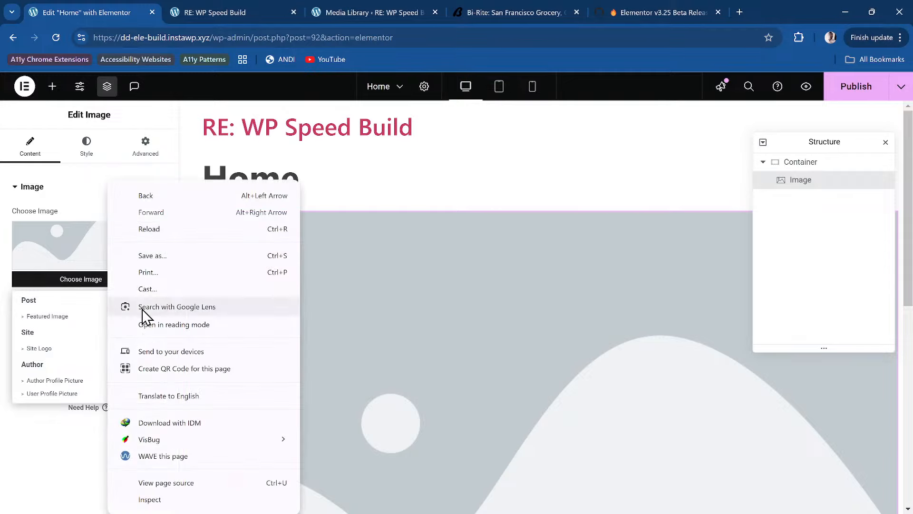
click(171, 500)
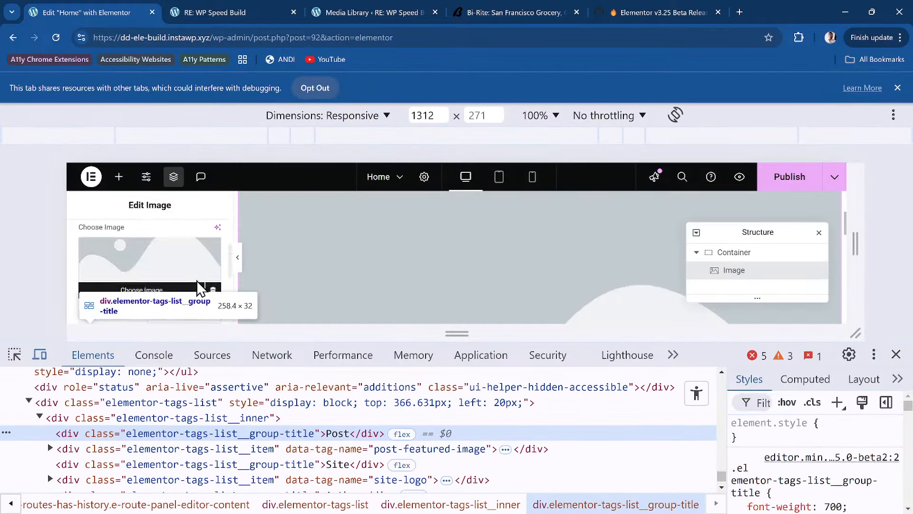
scroll(176, 289, down, 3)
scroll(175, 290, up, 3)
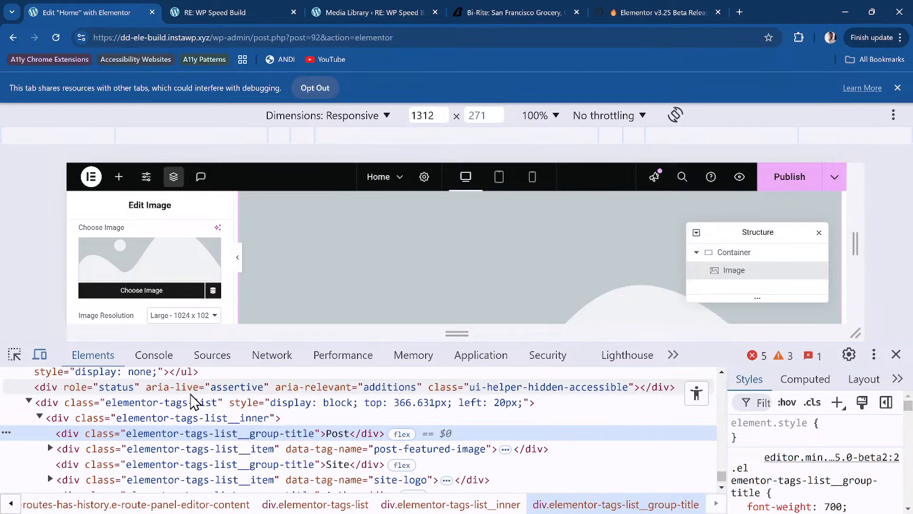
click(97, 390)
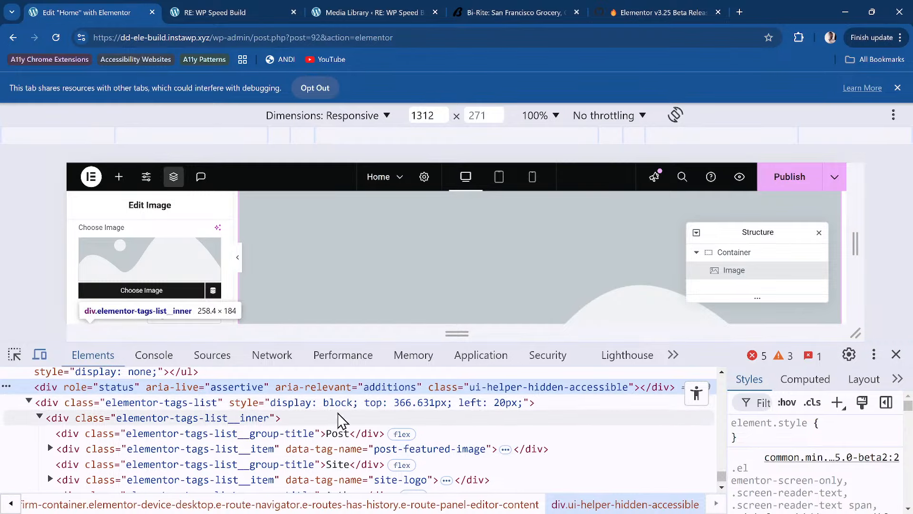
scroll(227, 429, down, 1)
scroll(227, 430, down, 4)
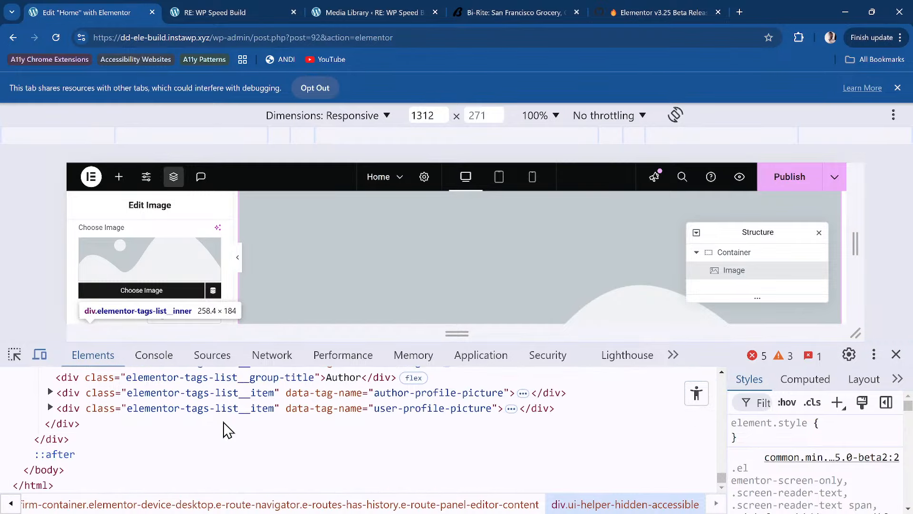
scroll(227, 428, up, 2)
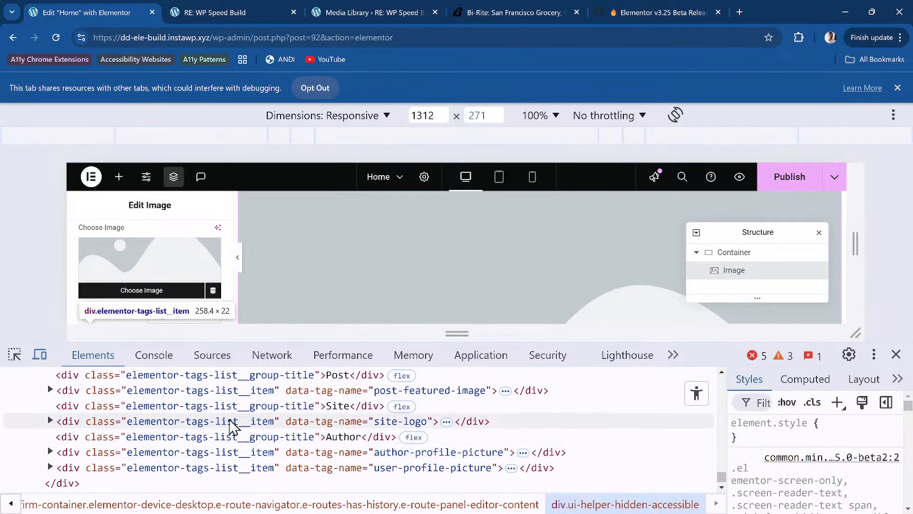
scroll(257, 428, up, 5)
scroll(255, 430, down, 3)
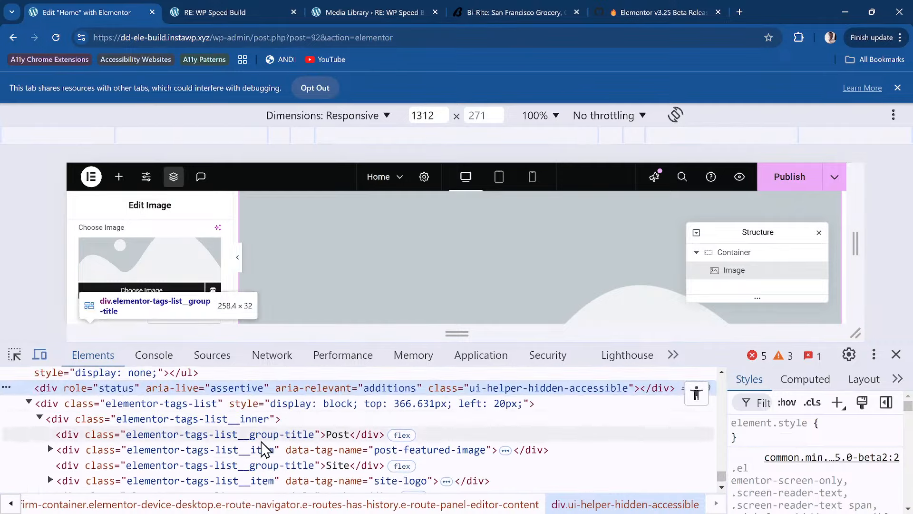
scroll(259, 430, up, 4)
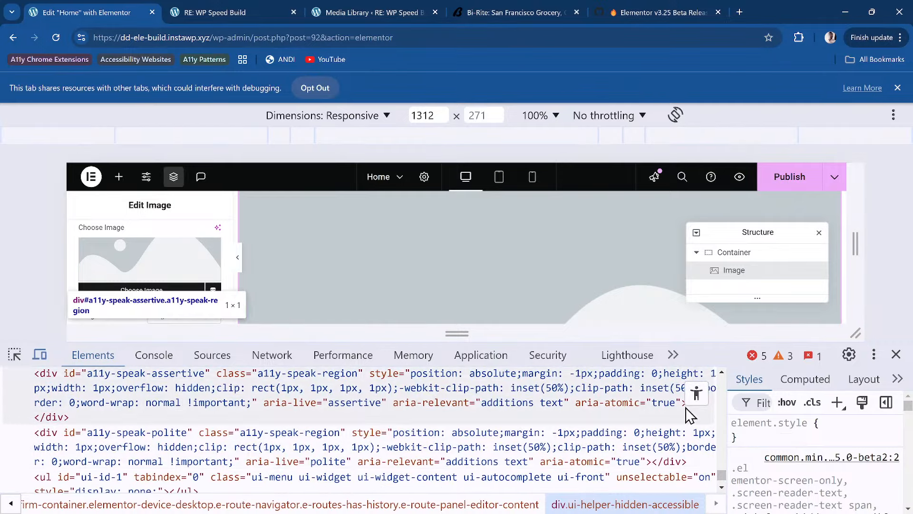
click(896, 357)
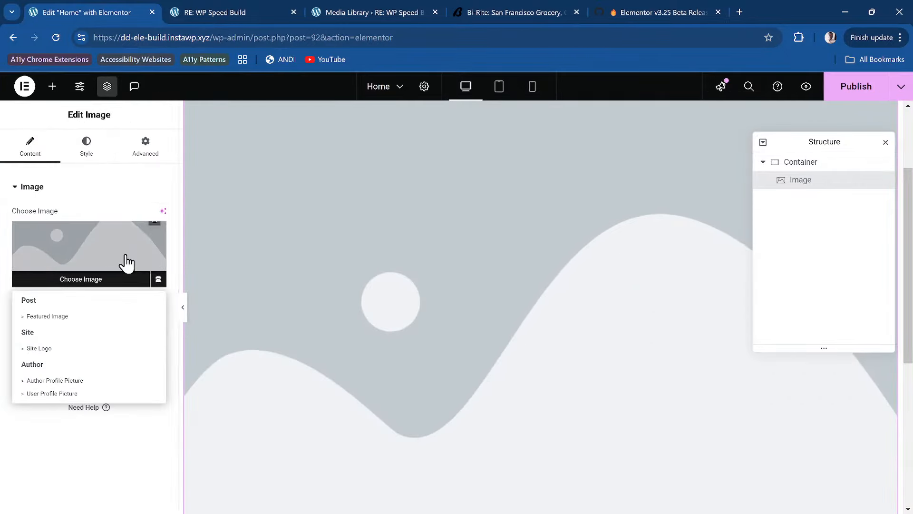
Step: Set the image widget to the blue "Bi-Rite Market Polk Street is OPEN" banner from the Media Library
scroll(534, 301, up, 3)
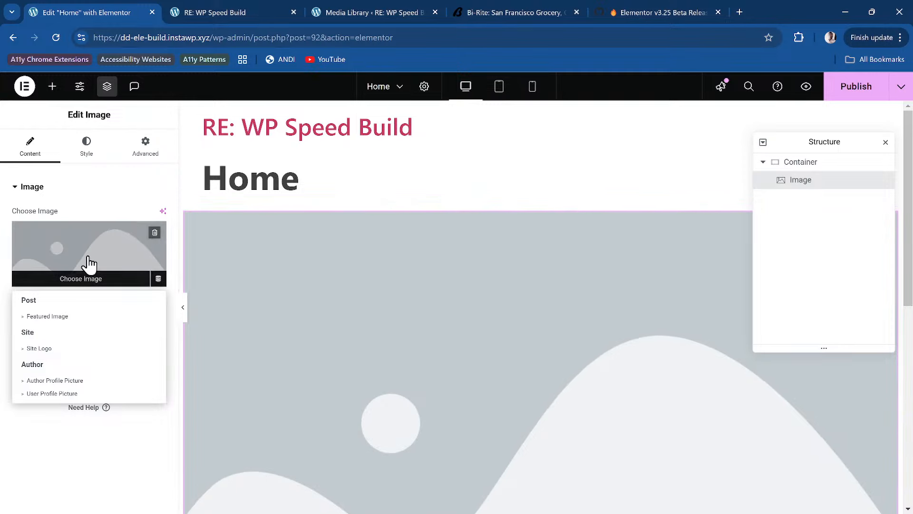
click(103, 244)
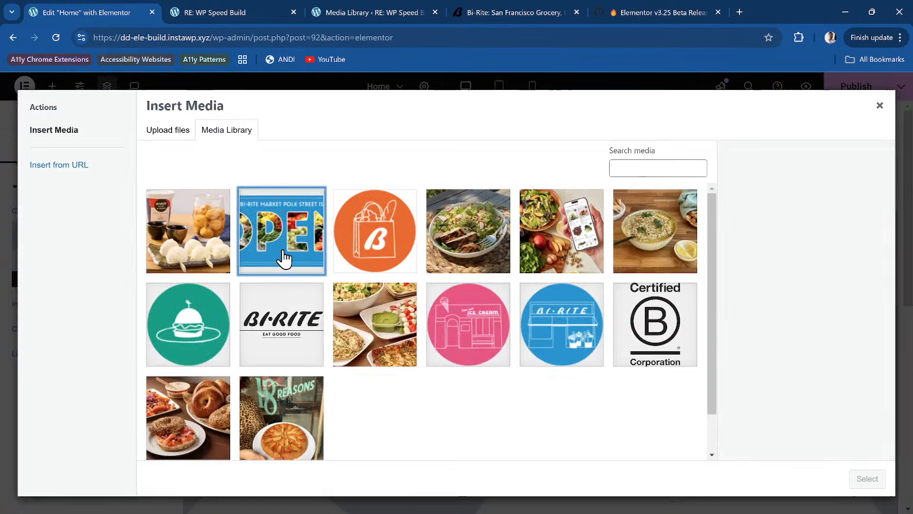
click(281, 256)
click(866, 479)
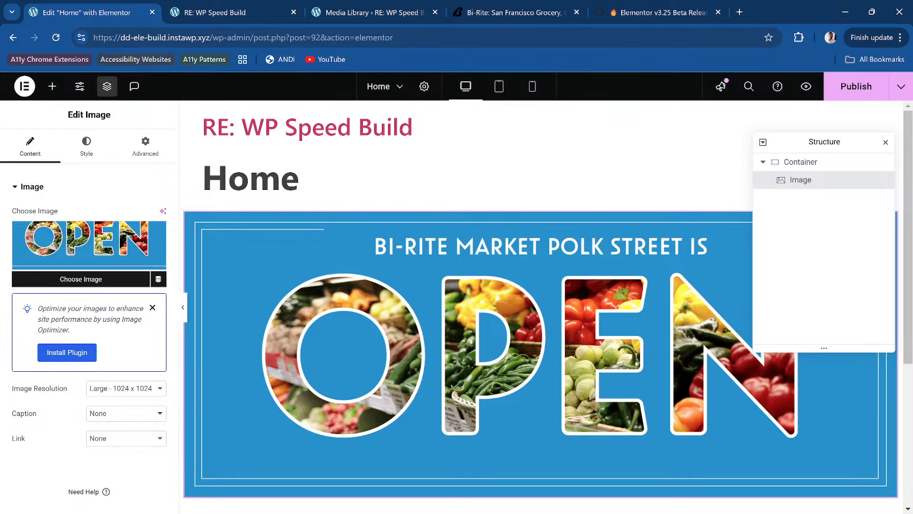
Step: Check how keyboard focus moves between the Container and Image items in the Structure panel
key(shift+Tab)
key(shift+Tab)
key(Tab)
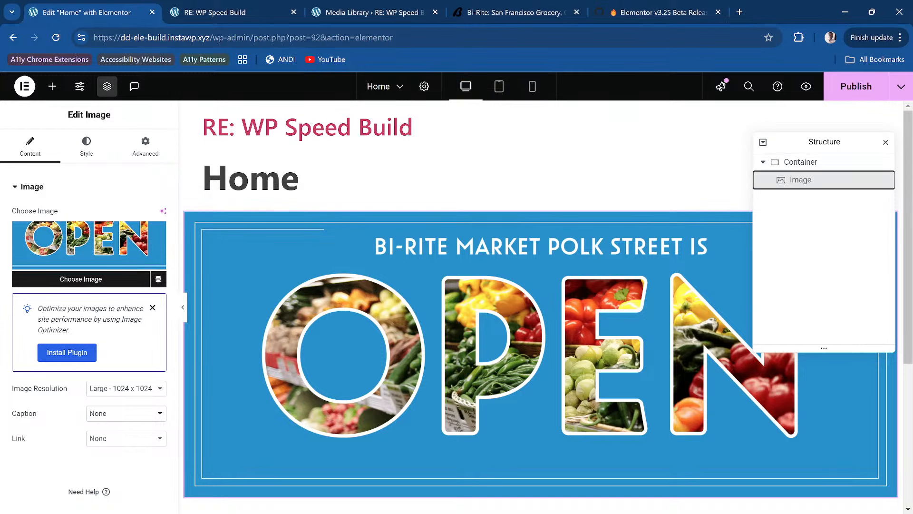
key(shift+Tab)
key(Tab)
key(shift+Tab)
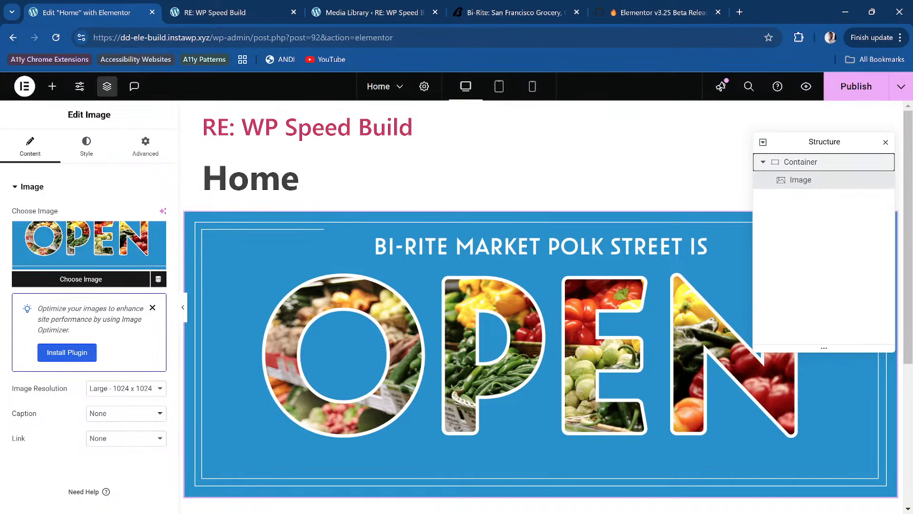
key(Tab)
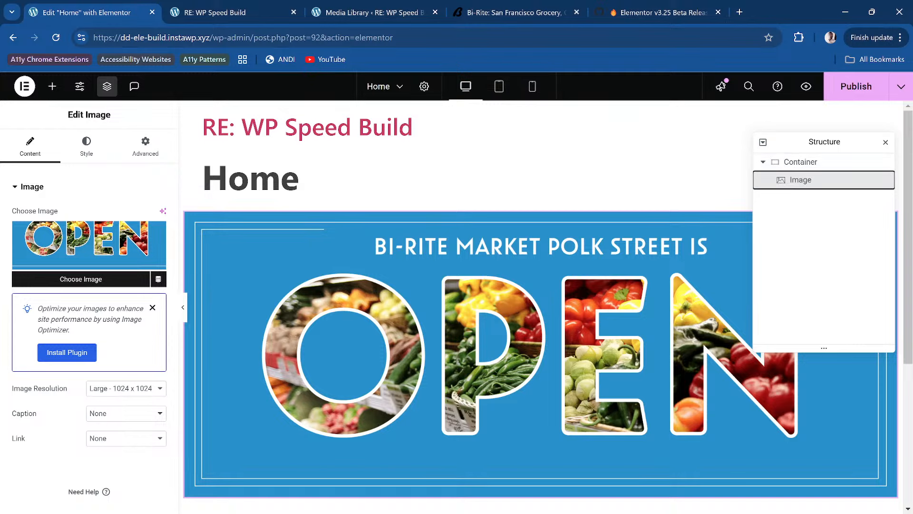
key(shift+Tab)
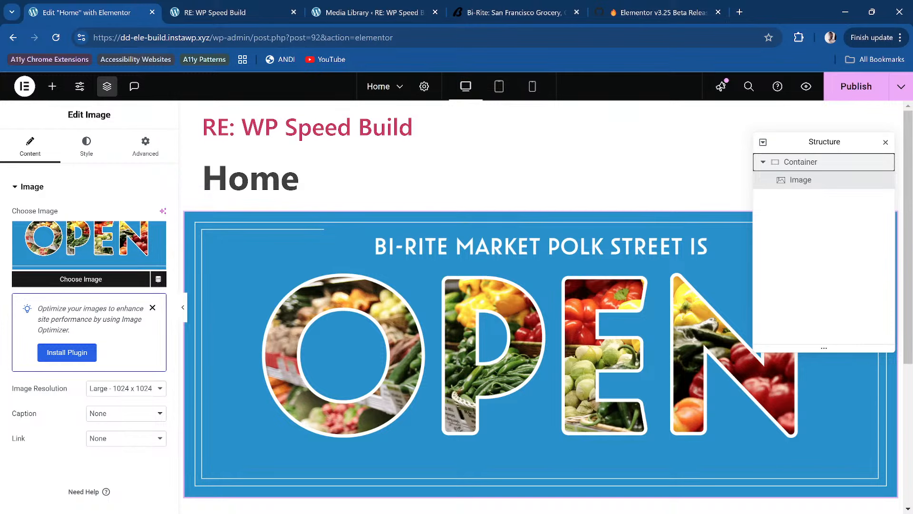
Step: Check the keyboard focus order between the Structure panel and the page canvas, including the site title link
key(ctrl+i)
key(ctrl+i)
key(Tab)
key(shift+Tab)
key(shift+Tab)
key(shift+Tab)
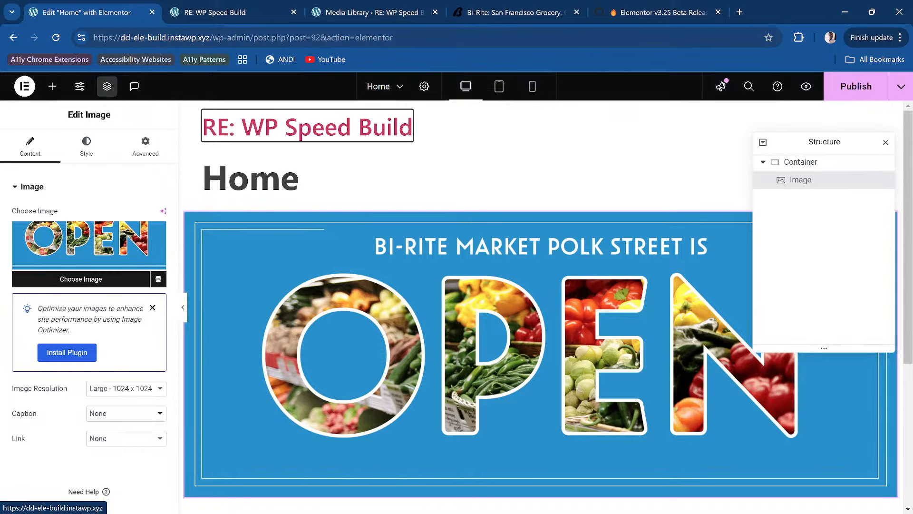
key(shift+Tab)
key(Tab)
key(Tab)
key(Tab)
key(Tab)
key(Tab)
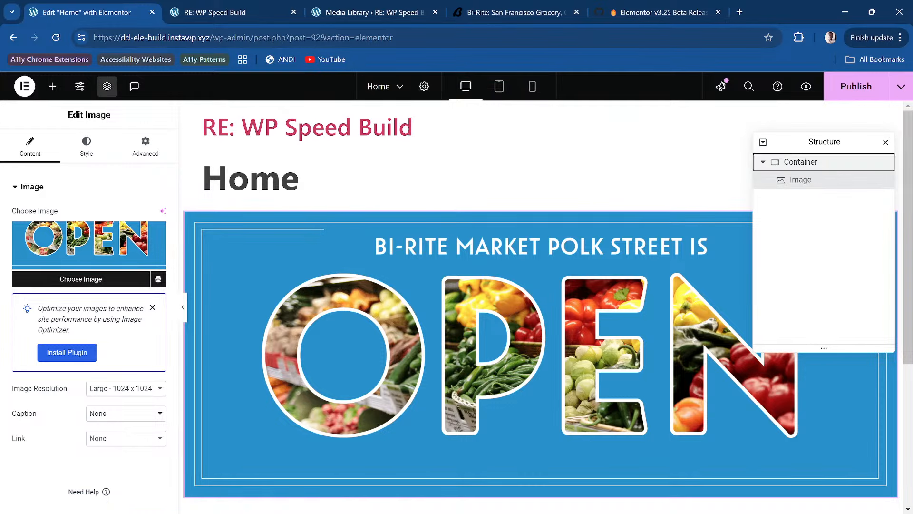
key(shift+Tab)
key(Tab)
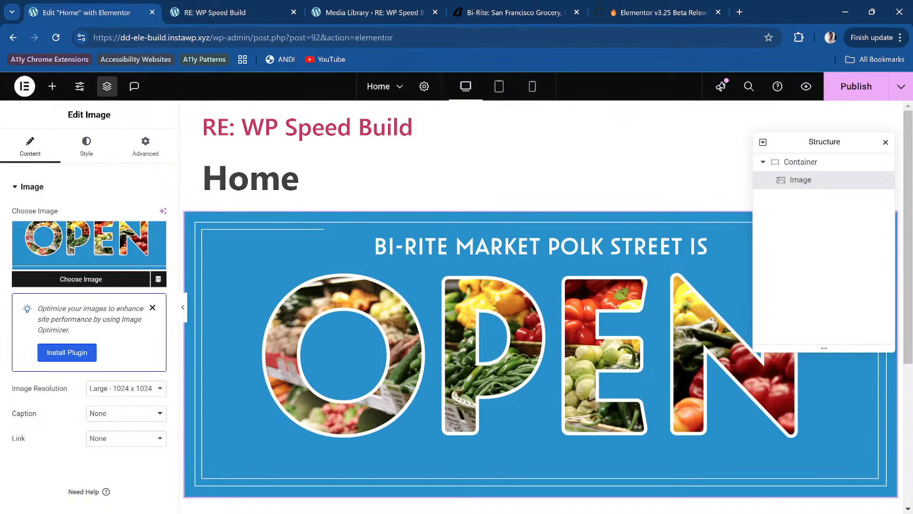
Step: Close the Structure panel from its own close control and reopen it, checking where keyboard focus lands
key(Tab)
key(shift+Tab)
key(Return)
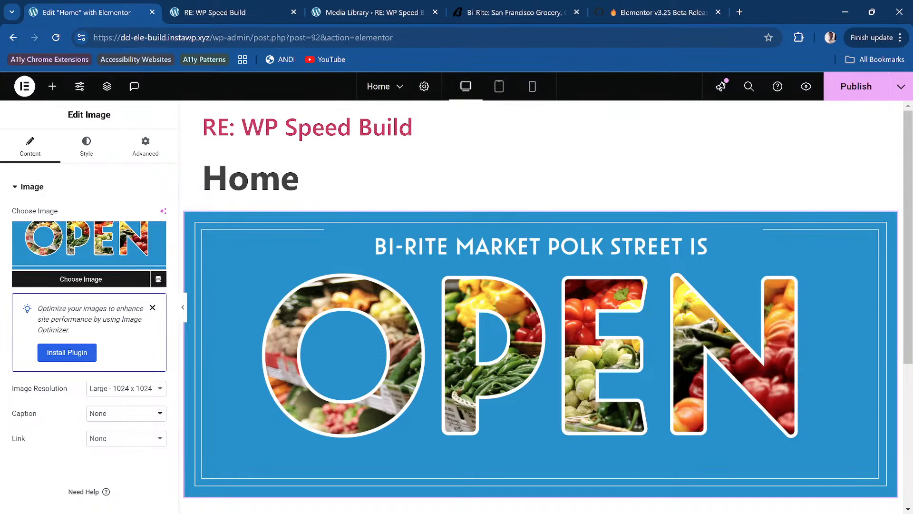
key(ctrl+i)
key(Tab)
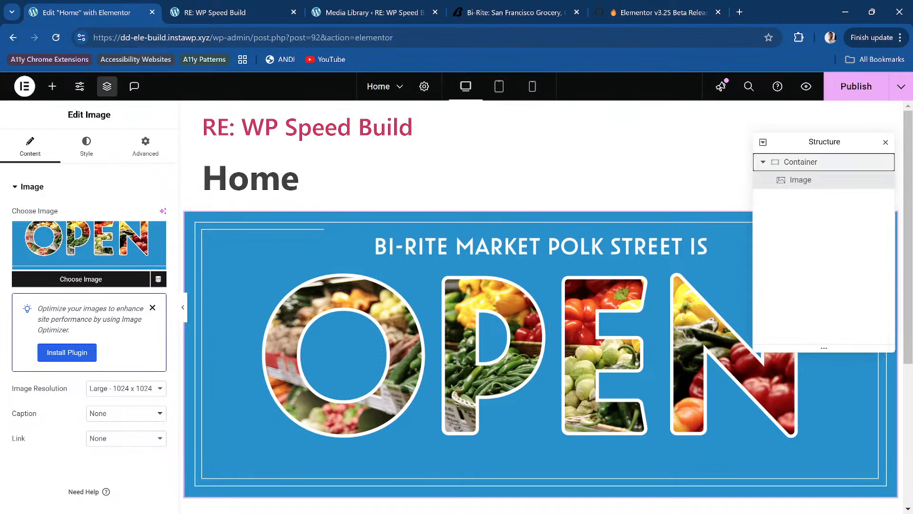
key(shift+Tab)
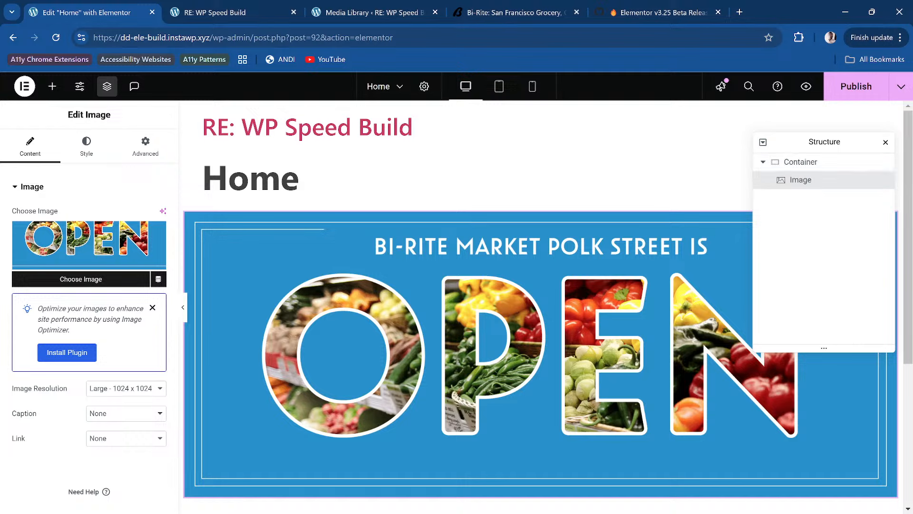
Step: Move keyboard focus to the editor's top bar and open the Elements list with the available widgets
key(F6)
key(F6)
key(F6)
key(Tab)
key(Tab)
key(F6)
key(Tab)
key(Tab)
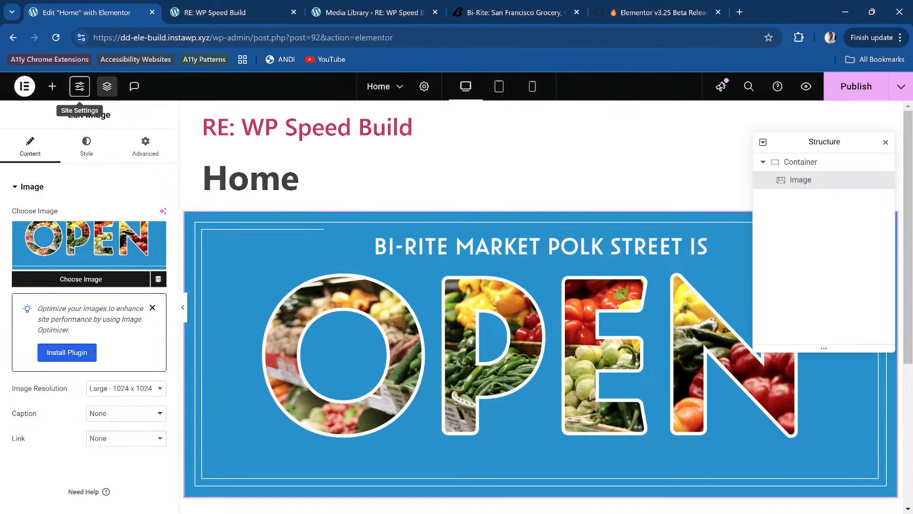
key(shift+Tab)
key(Return)
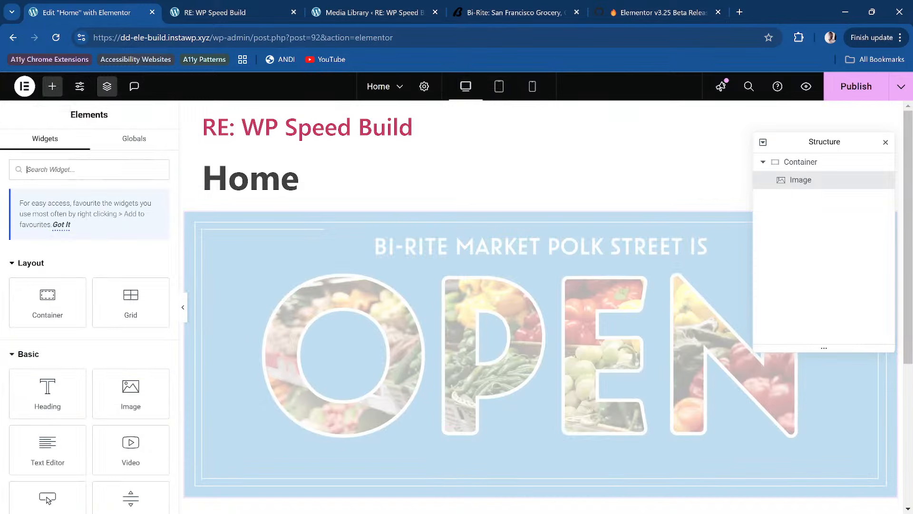
Step: Check how keyboard focus moves through the Layout widgets in the Elements list
key(Tab)
key(Tab)
key(Tab)
key(Tab)
key(Tab)
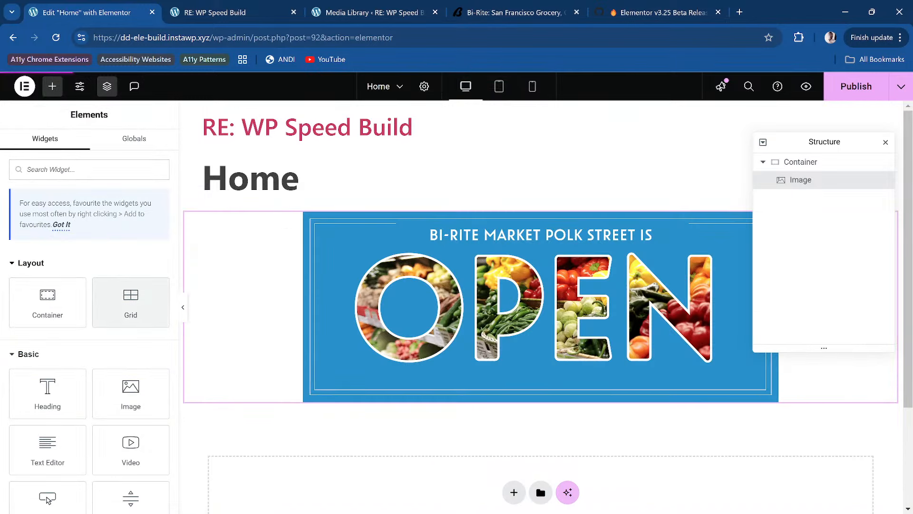
key(shift+Tab)
key(shift+Tab)
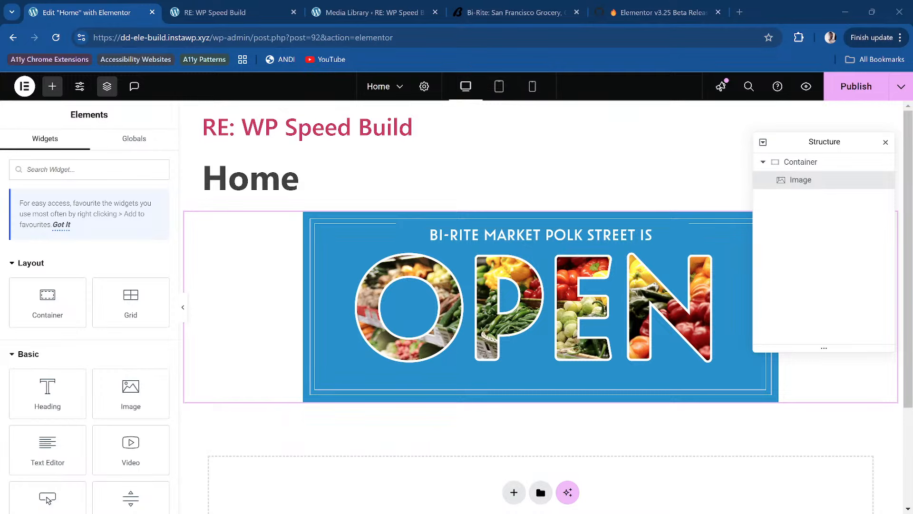
Step: Move keyboard focus from the browser's address bar through the bookmarks to the editor's top bar, as far as Help
key(ctrl+l)
key(Tab)
key(Tab)
key(Tab)
key(Tab)
key(Tab)
key(Tab)
key(Tab)
key(Tab)
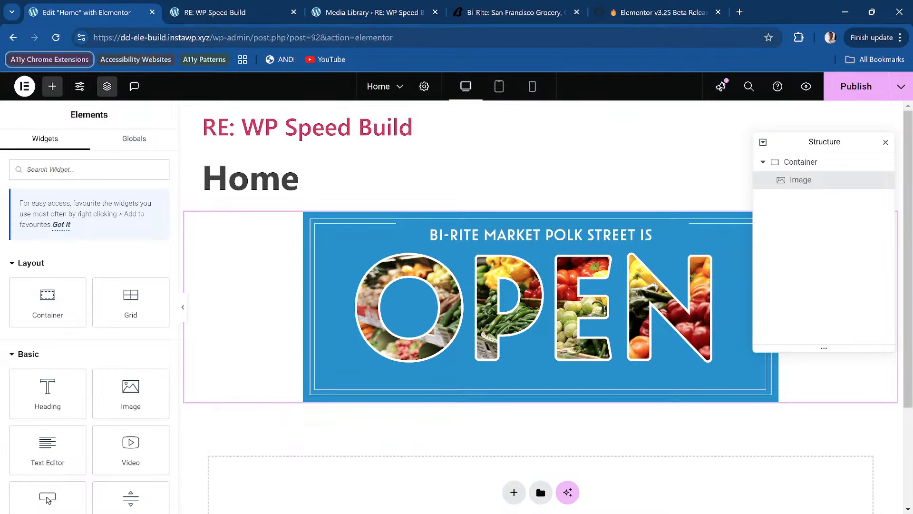
key(Tab)
key(Tab)
key(Tab)
key(Tab)
key(Tab)
key(Tab)
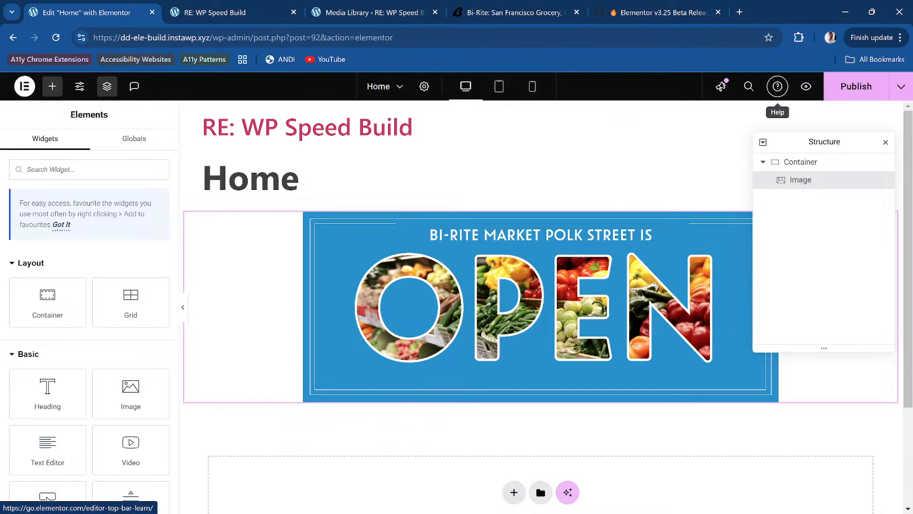
Step: Check the keyboard focus order in the editor's top bar from the desktop view switch to Save Options
key(Tab)
key(shift+Tab)
key(shift+Tab)
key(shift+Tab)
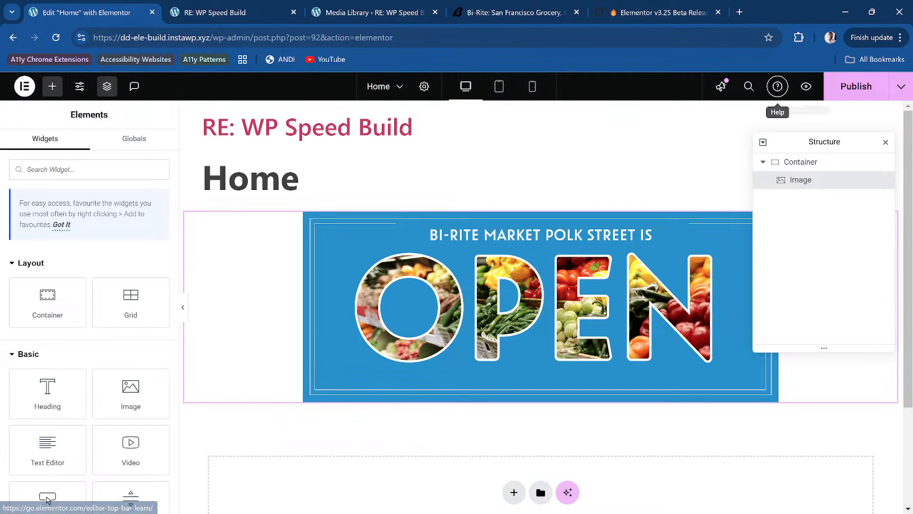
key(shift+Tab)
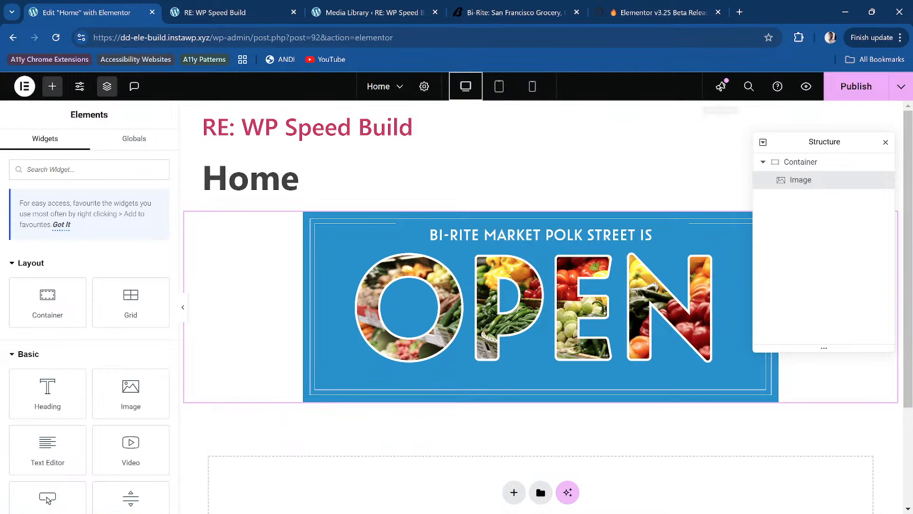
key(Tab)
key(Tab)
key(Tab)
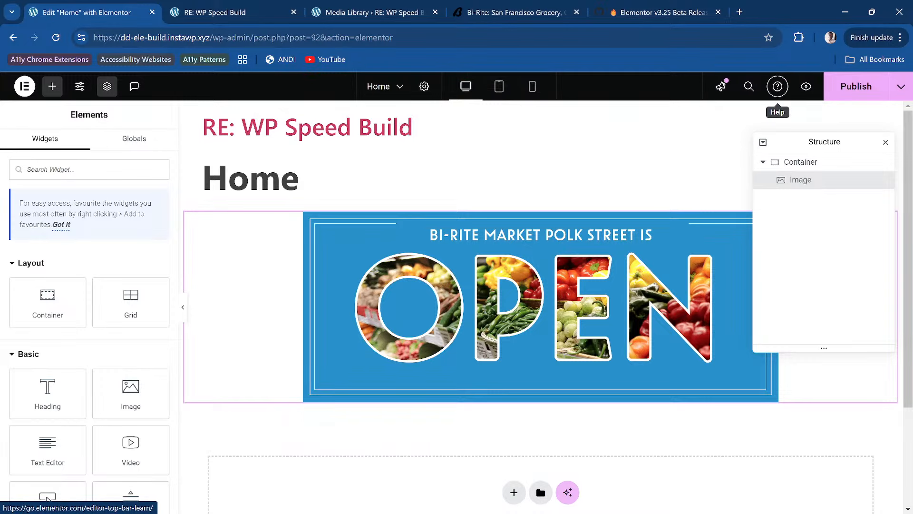
key(Tab)
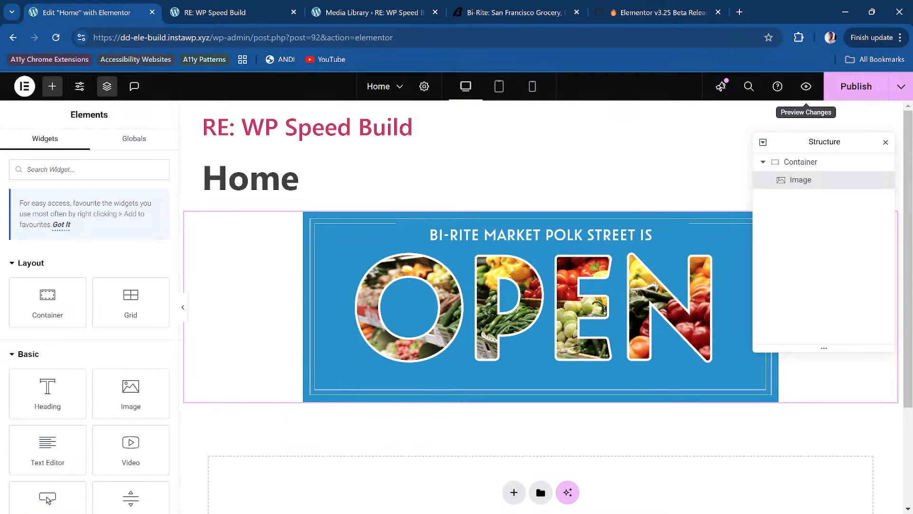
key(Tab)
key(Tab)
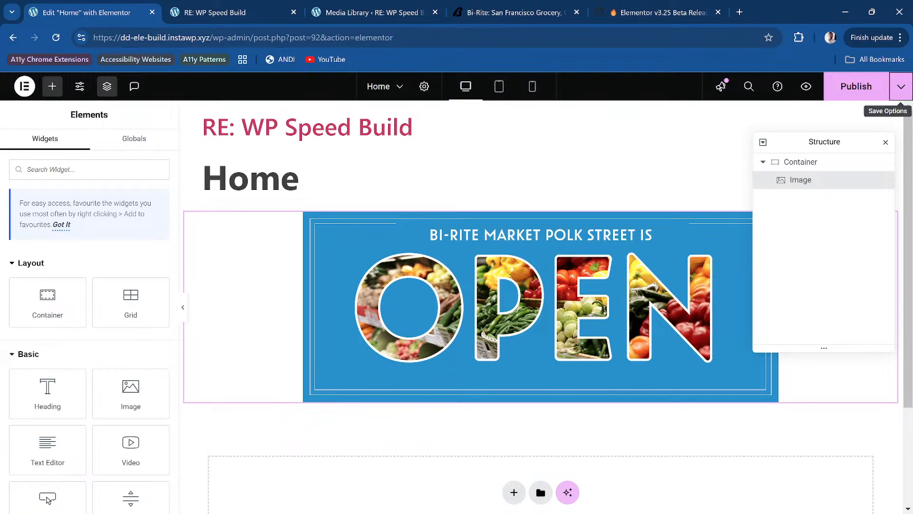
Step: Move keyboard focus from the editor's top bar into the Elements list, to the Heading widget
key(Tab)
key(Tab)
key(Tab)
key(Tab)
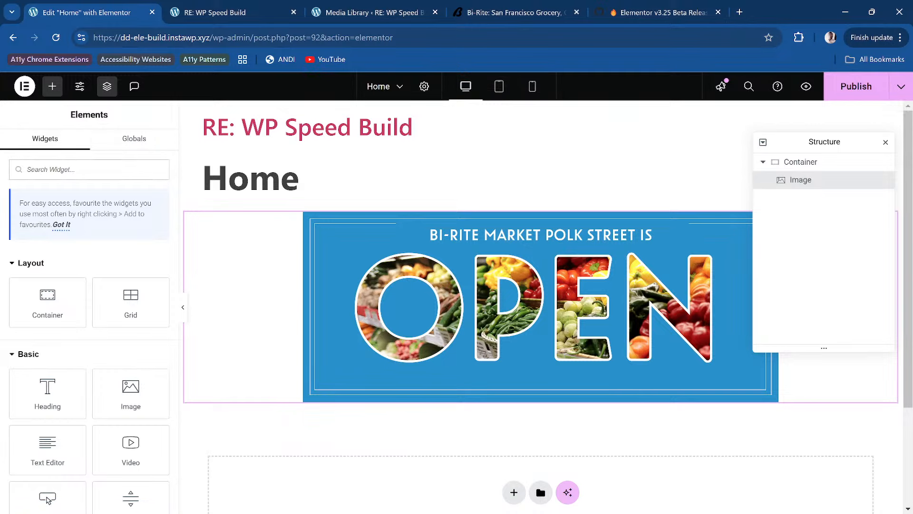
key(Tab)
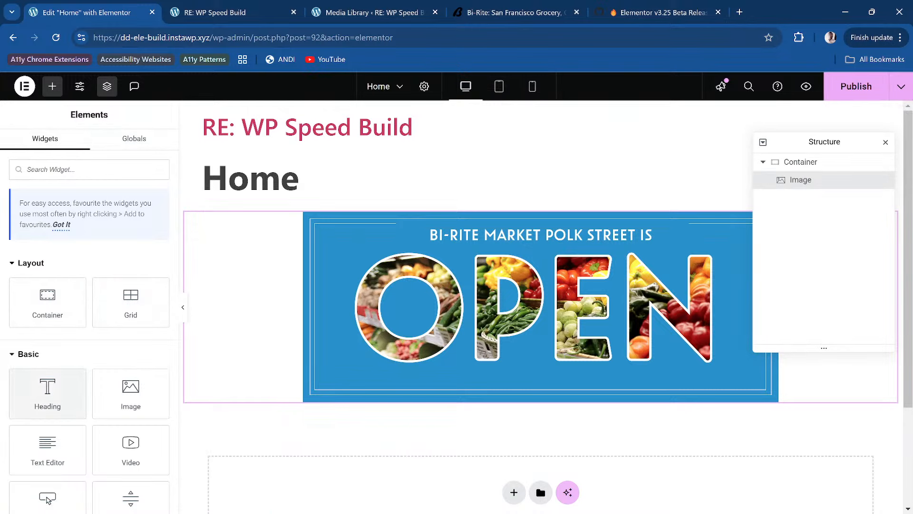
Step: Test the Structure panel toggle by hiding the panel and showing it again
scroll(48, 321, down, 5)
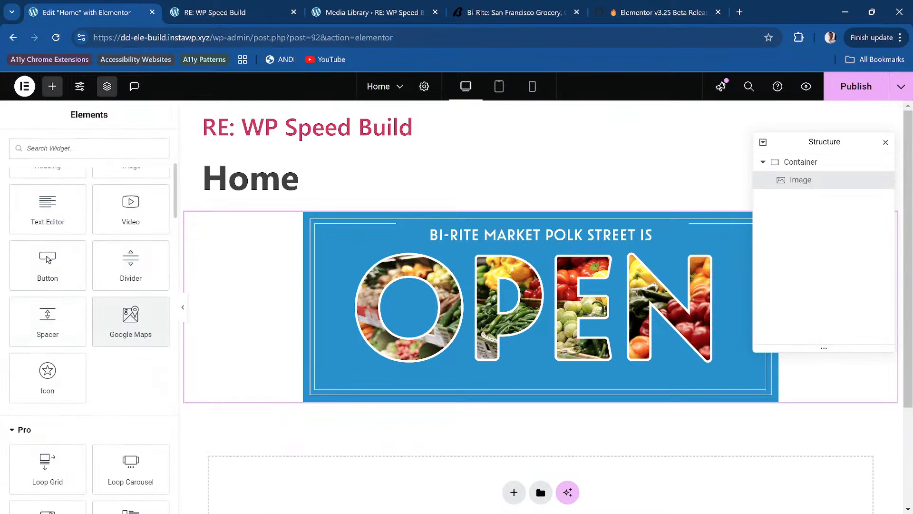
key(ctrl+i)
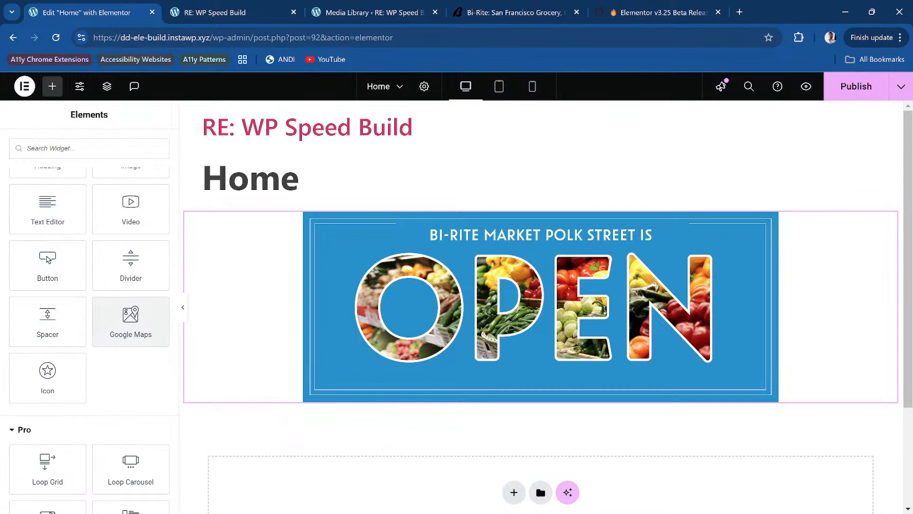
key(ctrl+i)
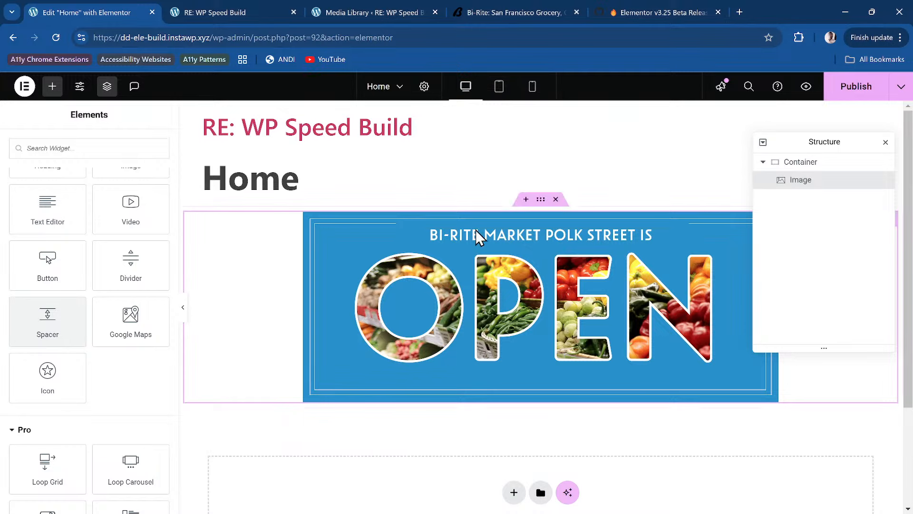
Step: Set the width of the Bi-Rite "OPEN" banner image to 100% in its style settings
click(419, 292)
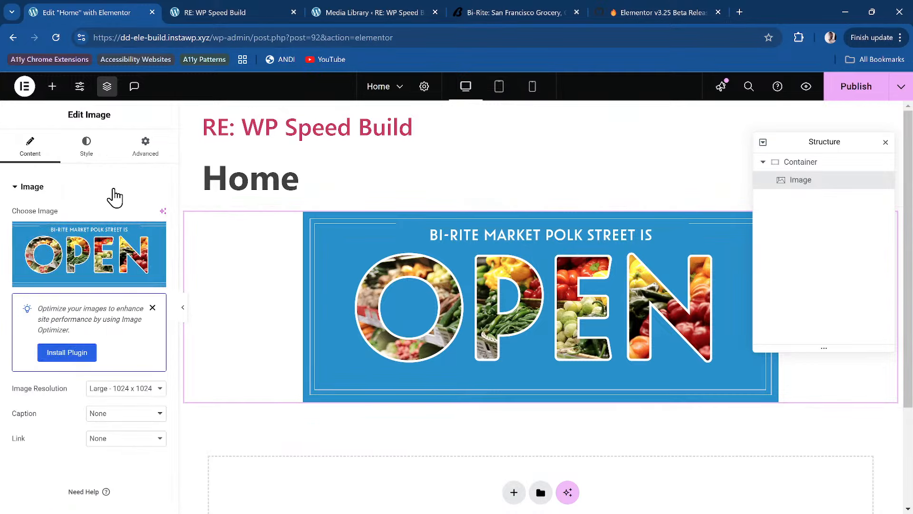
click(88, 157)
click(150, 252)
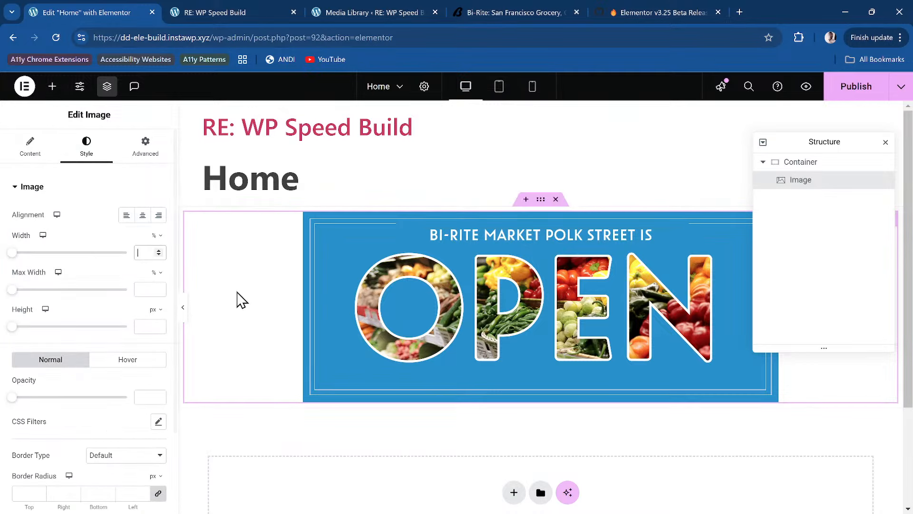
text(100)
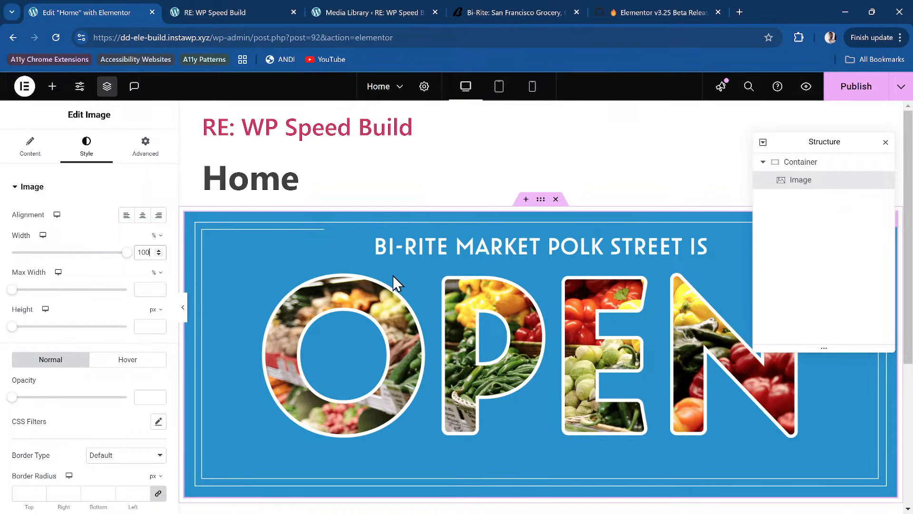
scroll(393, 275, down, 7)
scroll(393, 275, up, 7)
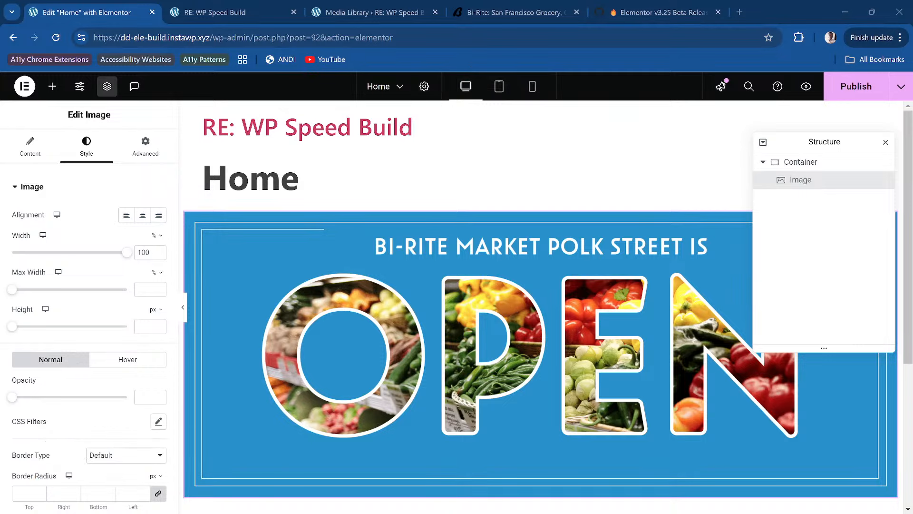
Step: Review the Home page around the widened banner and publish the page
mouse_move(447, 224)
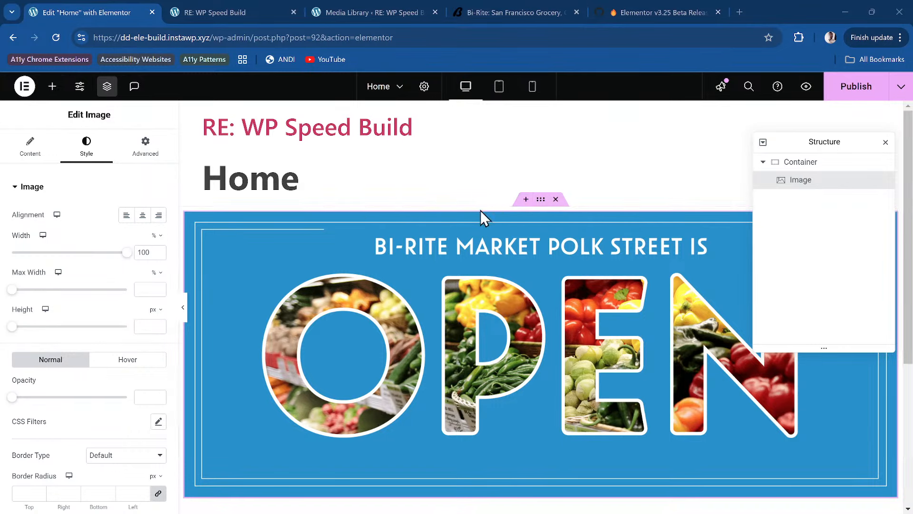
scroll(369, 200, down, 5)
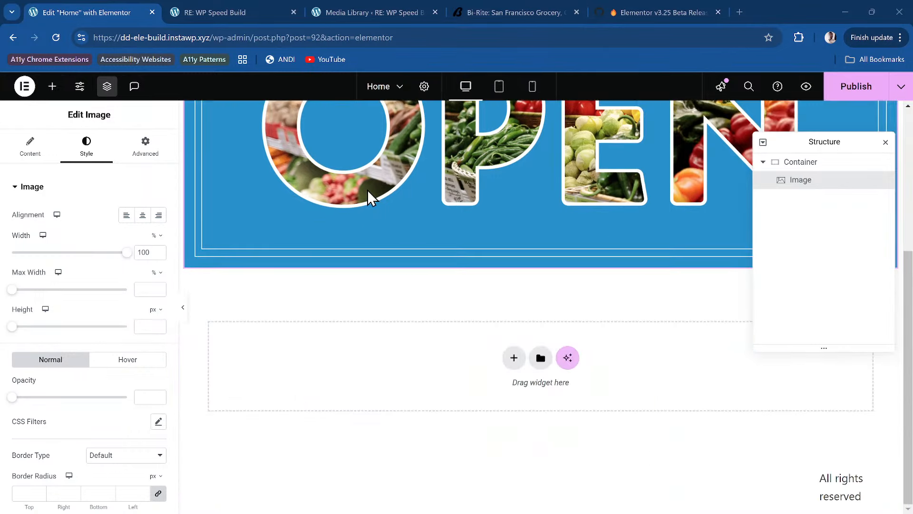
scroll(368, 196, up, 5)
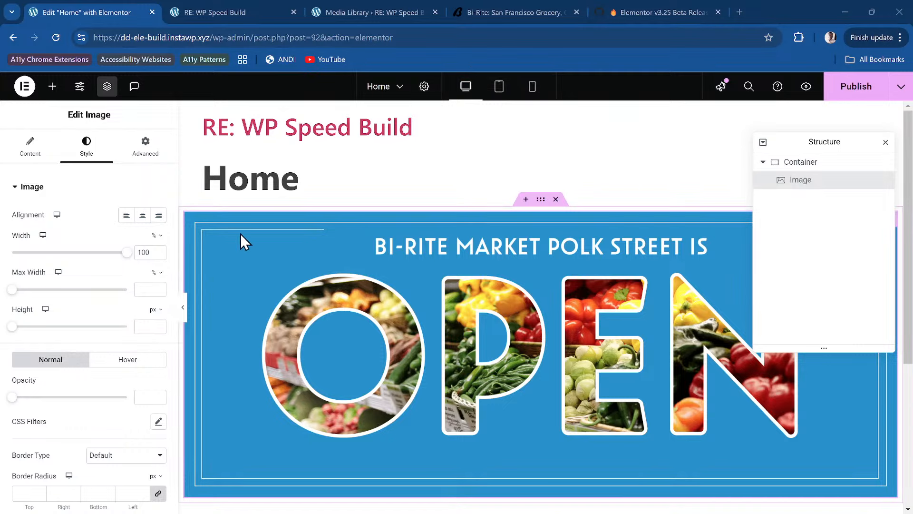
click(23, 89)
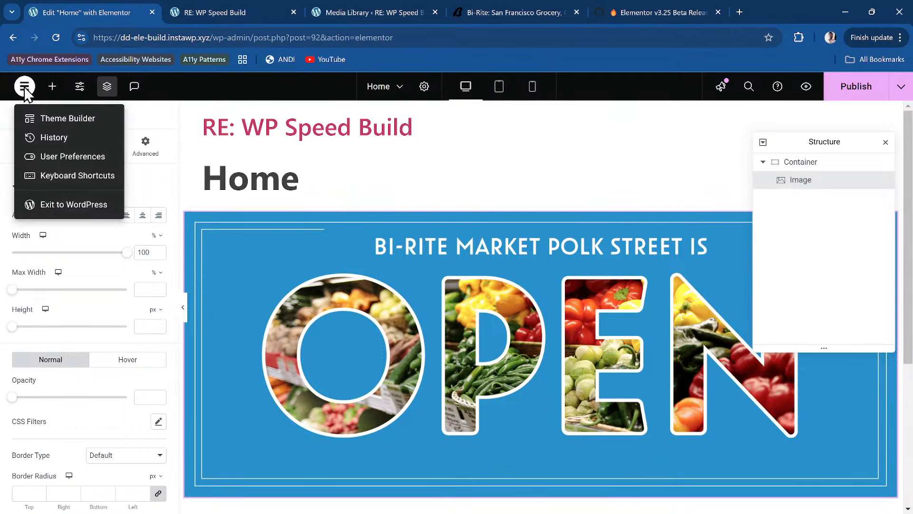
click(856, 98)
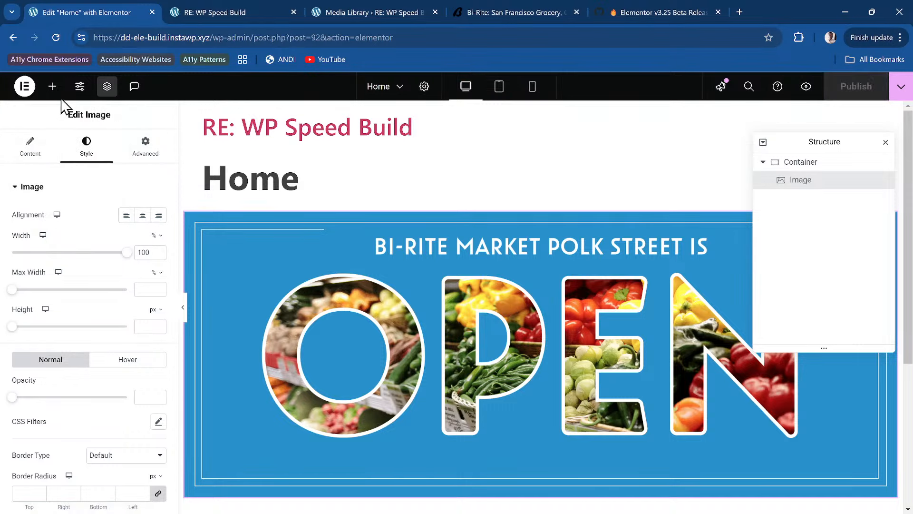
Step: Switch to the page preview, go to the site's WordPress dashboard, and search for new plugins with "gutenberg"
click(208, 14)
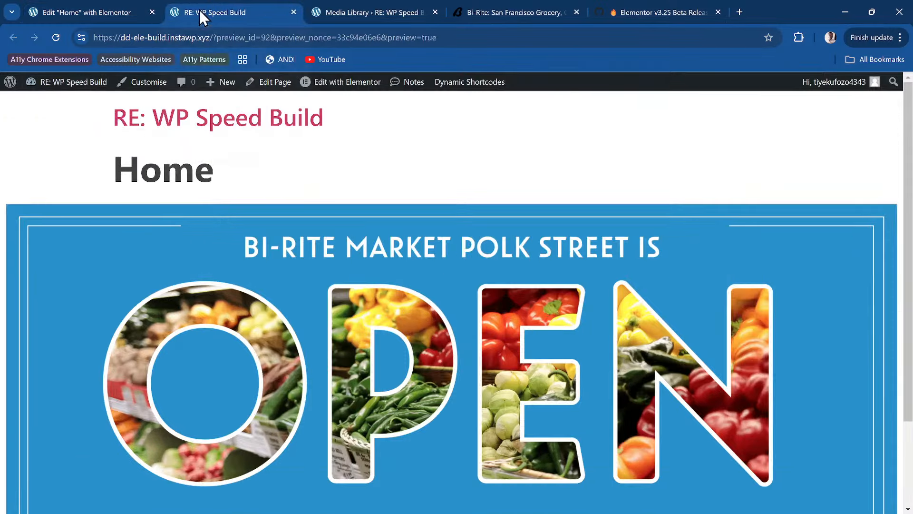
click(59, 95)
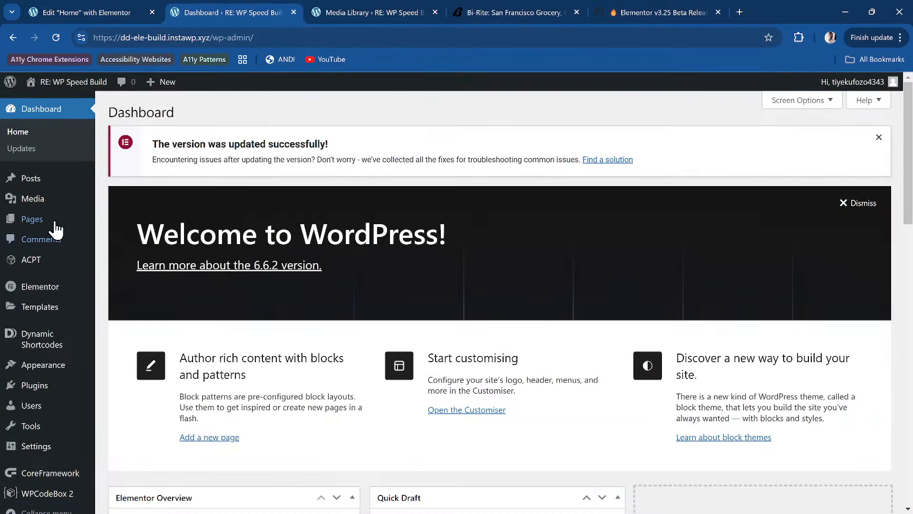
mouse_move(53, 228)
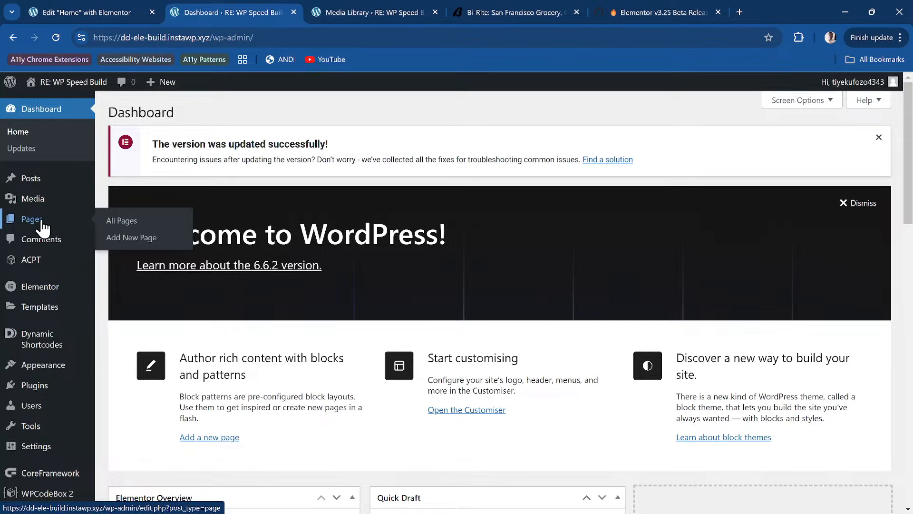
click(63, 386)
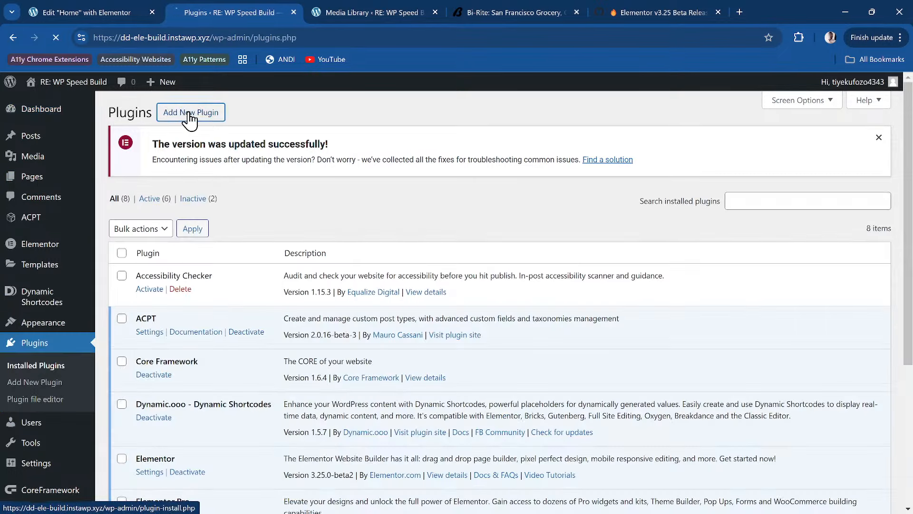
click(191, 113)
click(766, 145)
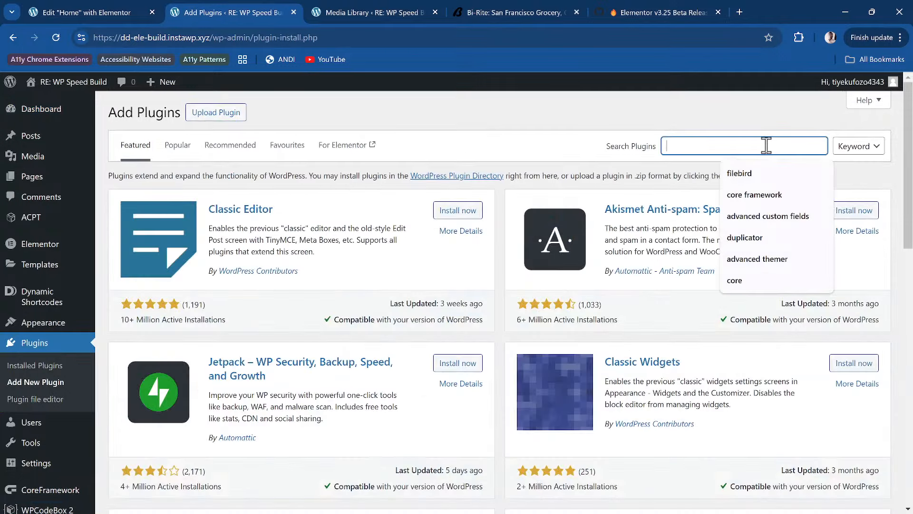
text(gutenberg)
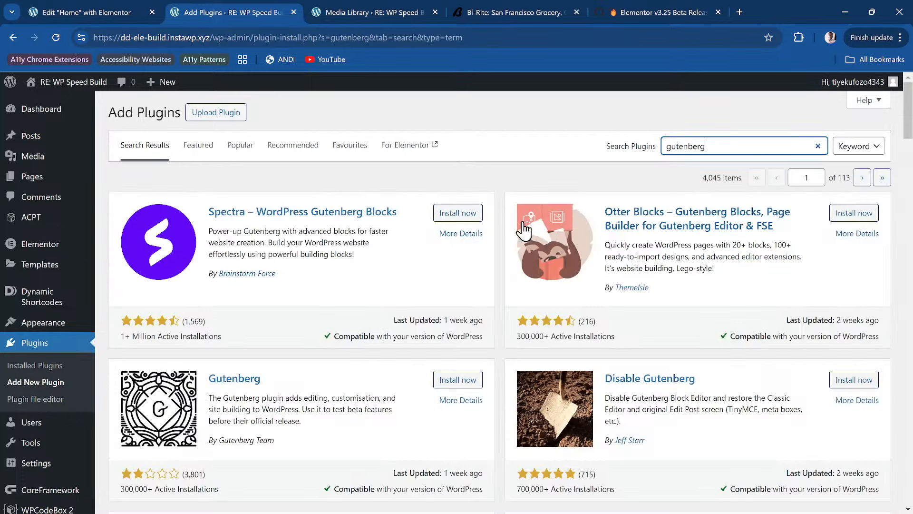
Step: Install and activate the Gutenberg plugin by the Gutenberg Team
click(460, 384)
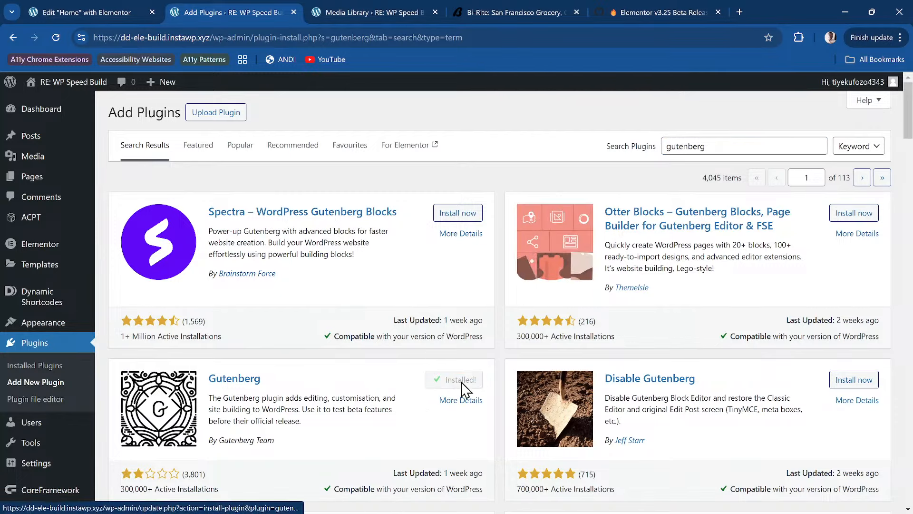
click(459, 384)
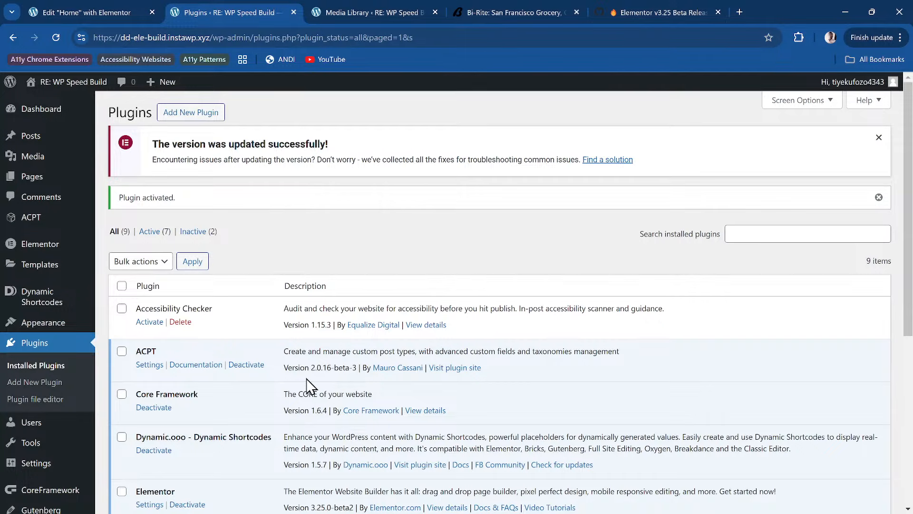
scroll(306, 387, down, 6)
scroll(305, 387, up, 6)
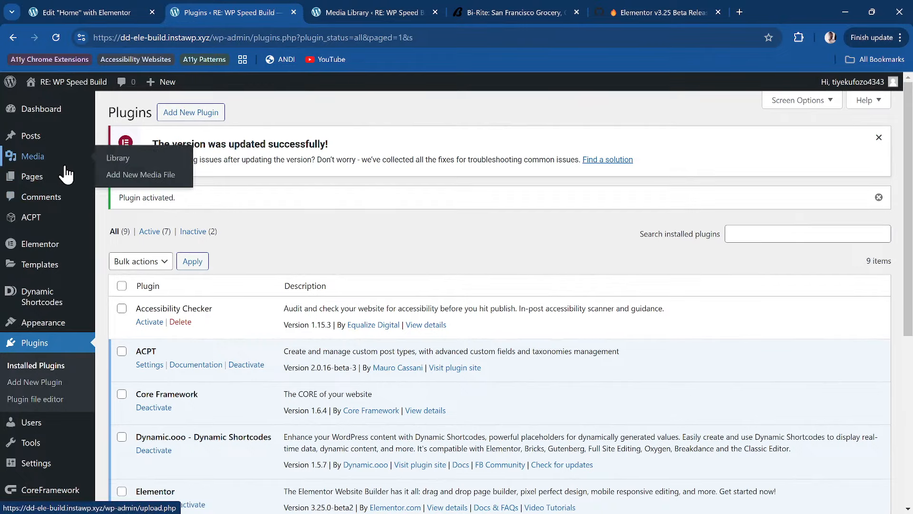
Step: Add a new page to the WordPress site
click(50, 177)
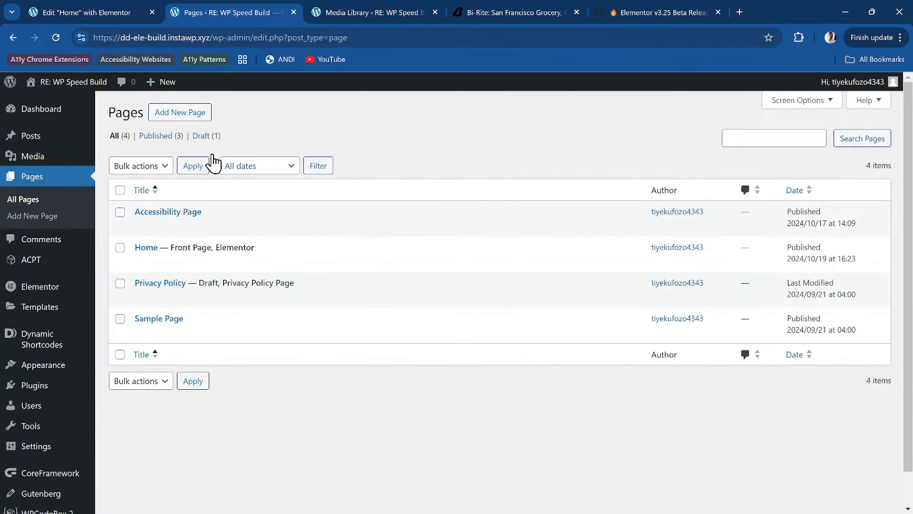
click(196, 115)
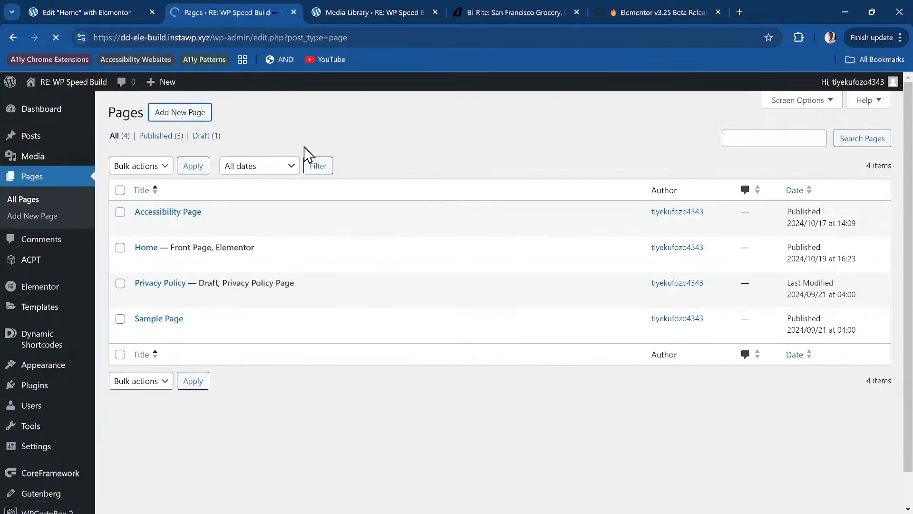
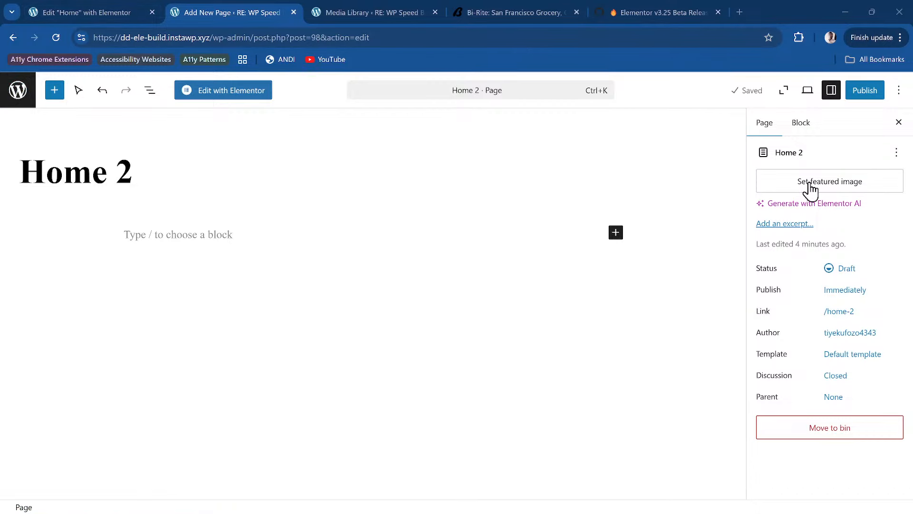
Step: Switch back to the Home page in Elementor and inspect the markup and CSS of the image's Image section heading button
click(127, 17)
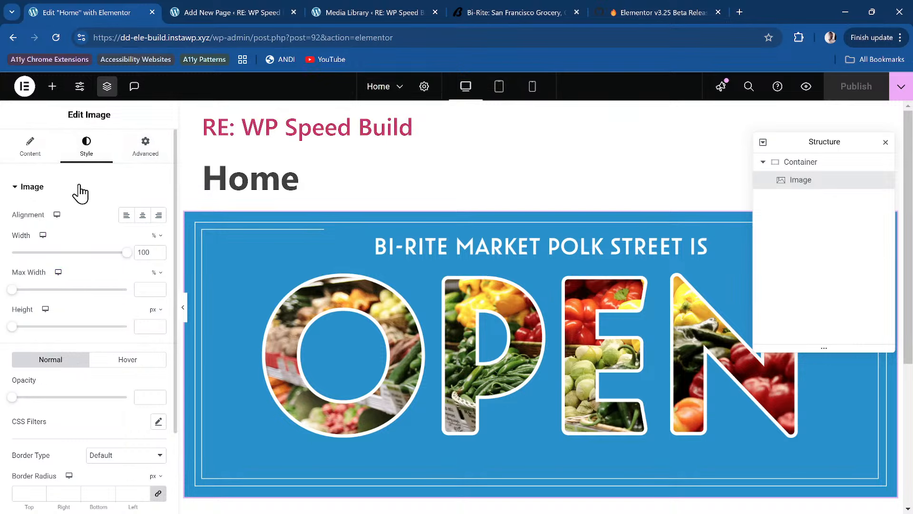
right_click(36, 183)
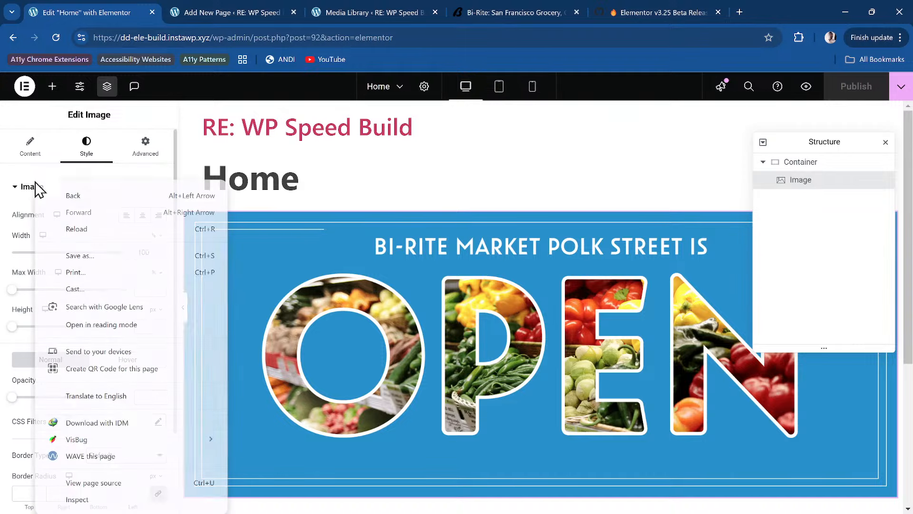
click(117, 500)
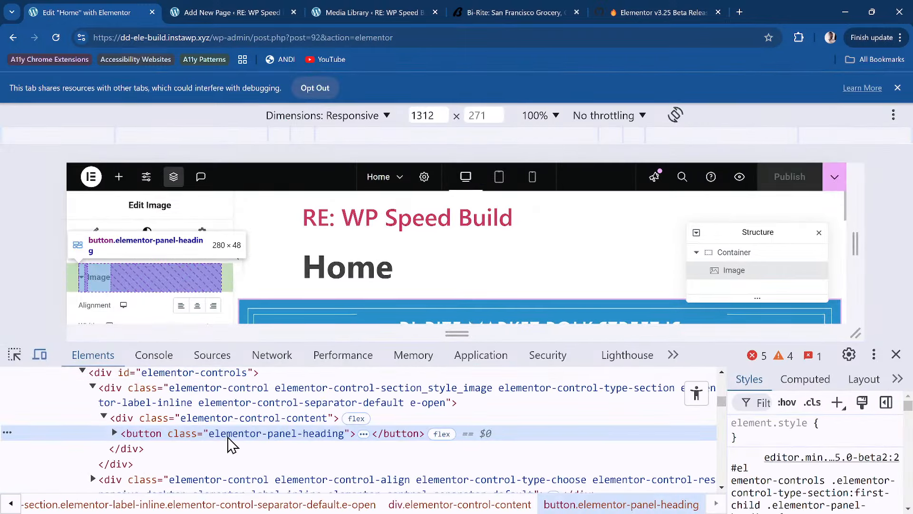
scroll(870, 456, down, 3)
scroll(874, 456, down, 5)
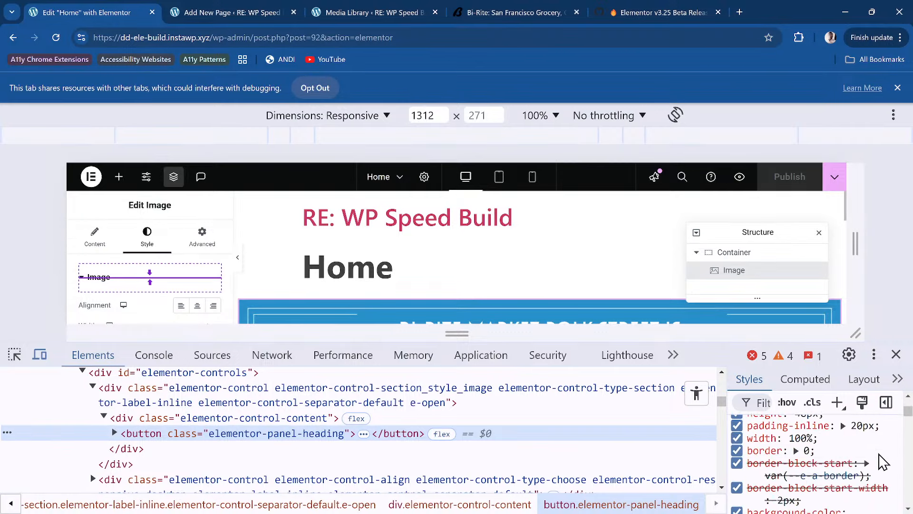
scroll(871, 464, up, 1)
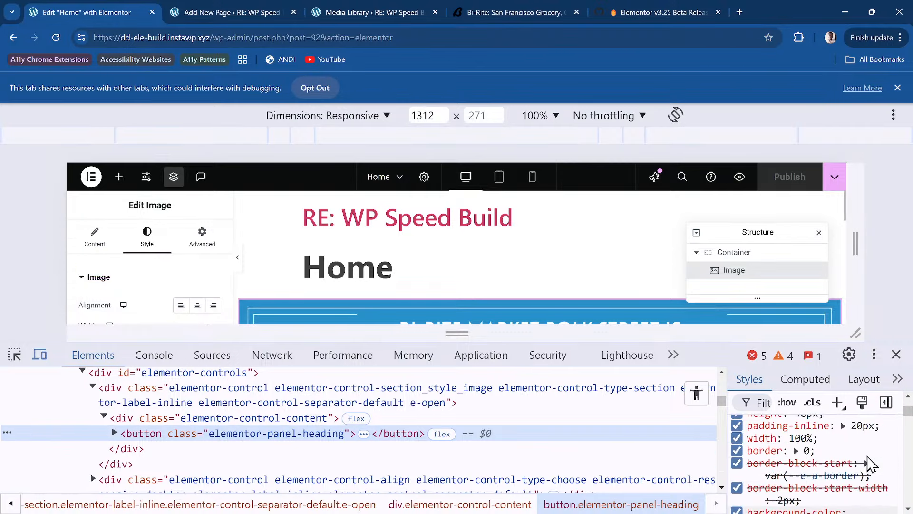
scroll(871, 465, up, 1)
scroll(873, 468, down, 1)
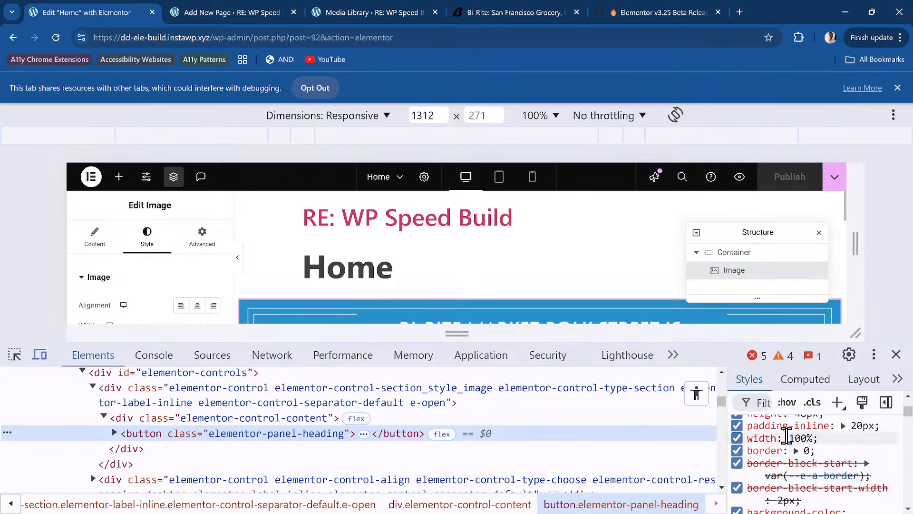
scroll(785, 435, up, 1)
scroll(825, 447, up, 2)
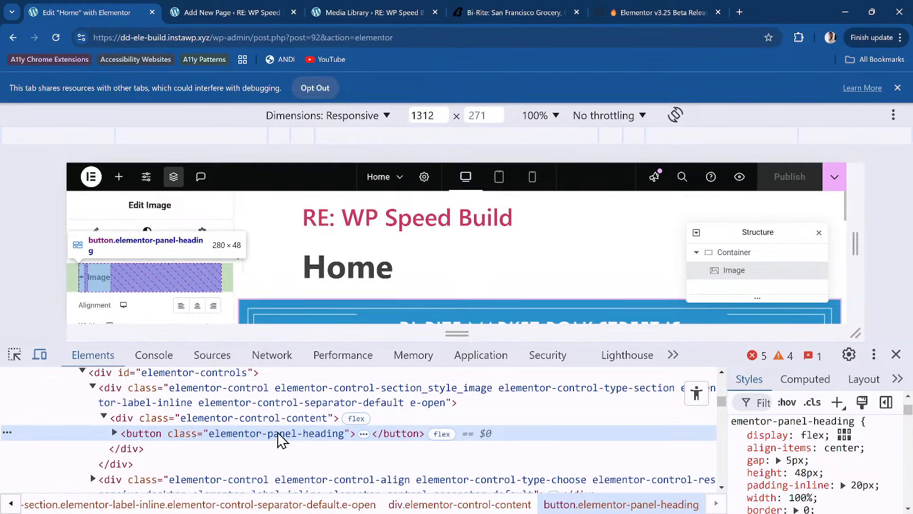
Step: Expand the section heading button in the page markup and examine its inner title element and that element's CSS rules
click(114, 432)
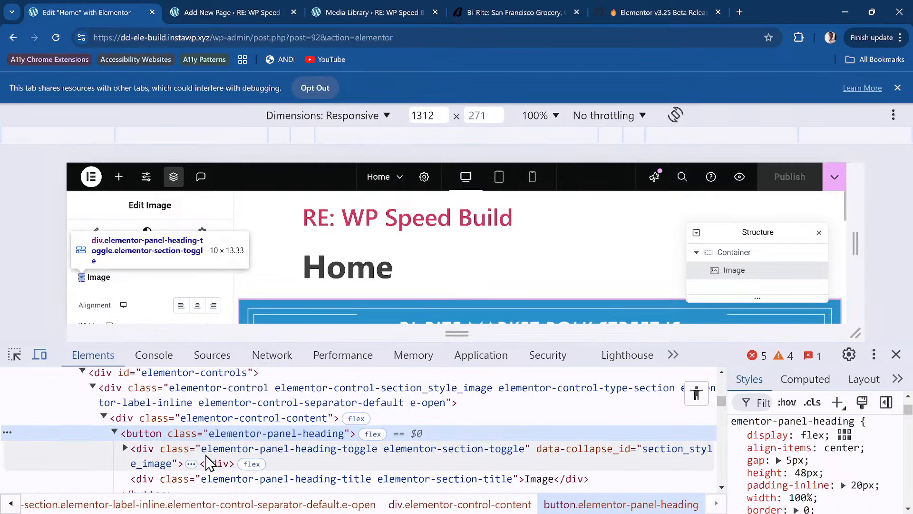
click(312, 478)
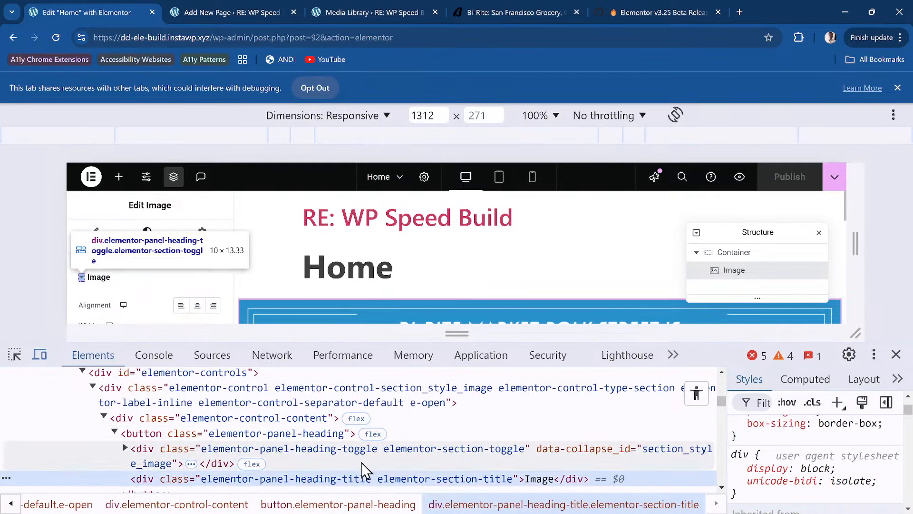
scroll(452, 469, down, 2)
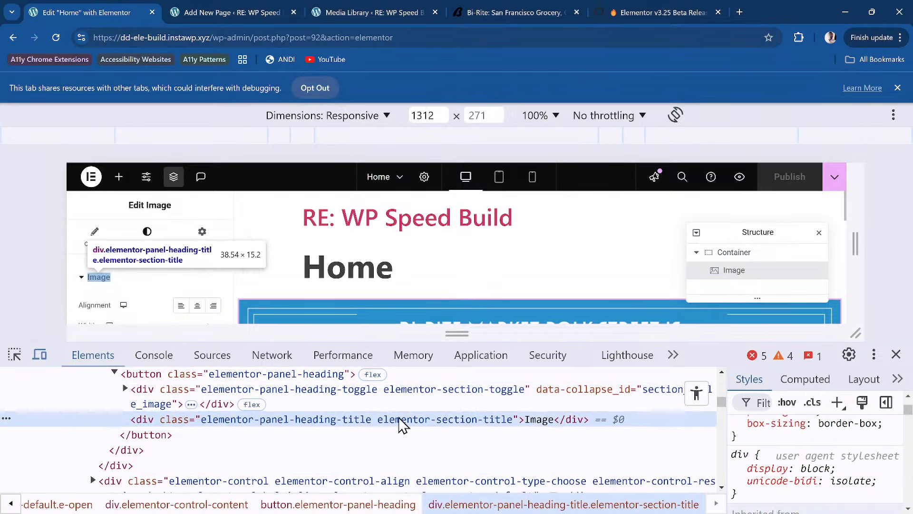
scroll(832, 438, up, 4)
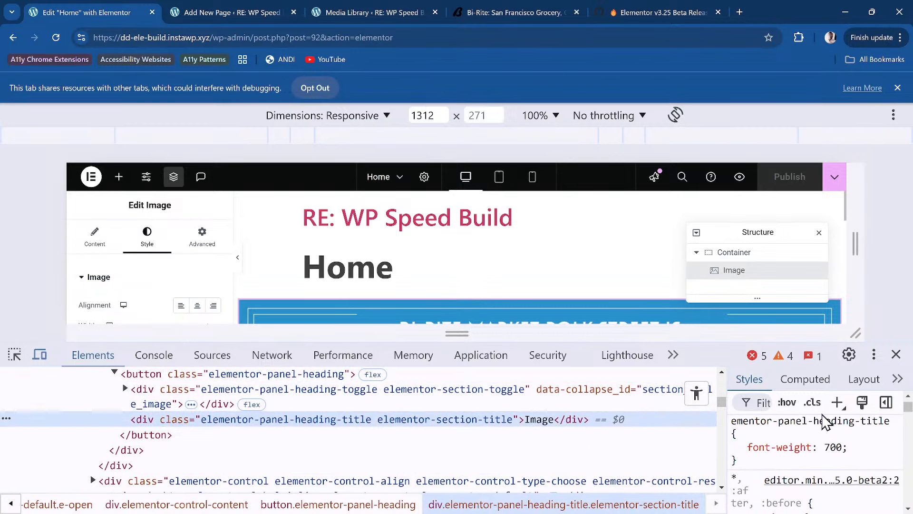
Step: Examine the remaining own and inherited CSS rules of the Image section's title element
scroll(830, 428, down, 3)
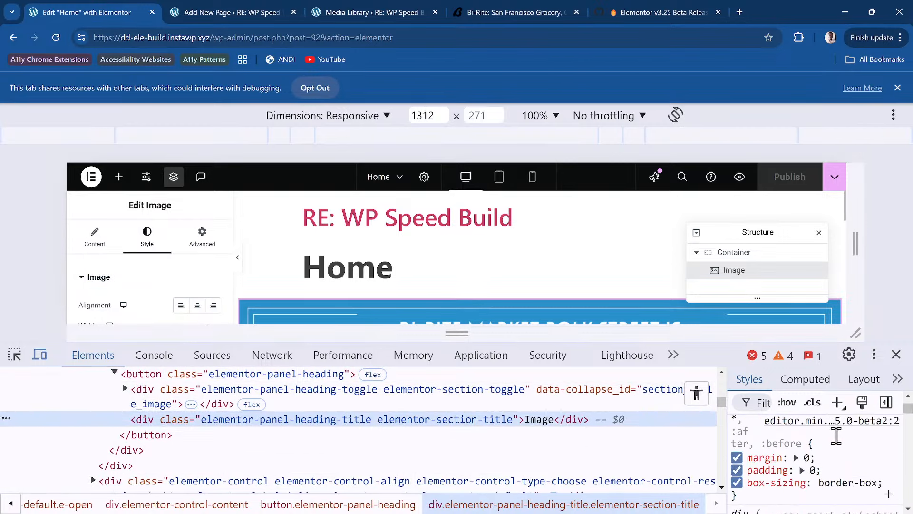
scroll(836, 435, up, 3)
scroll(836, 435, down, 6)
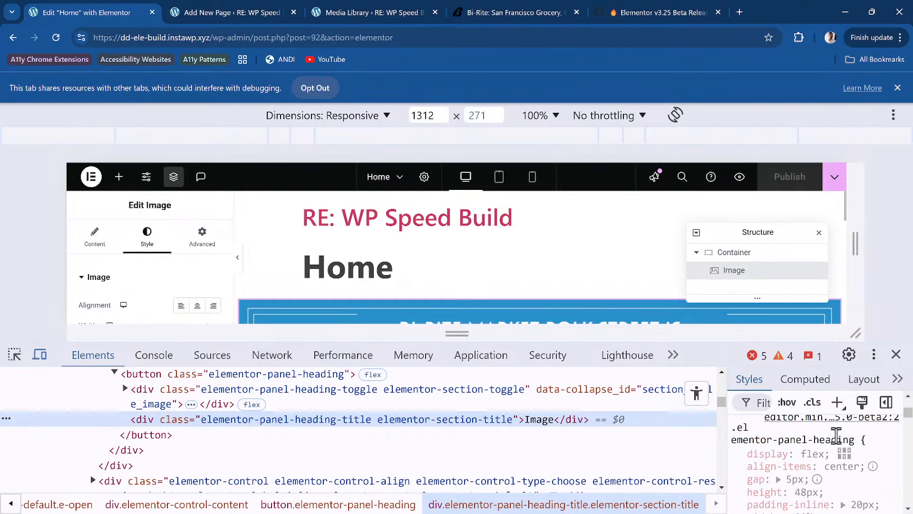
scroll(835, 436, down, 4)
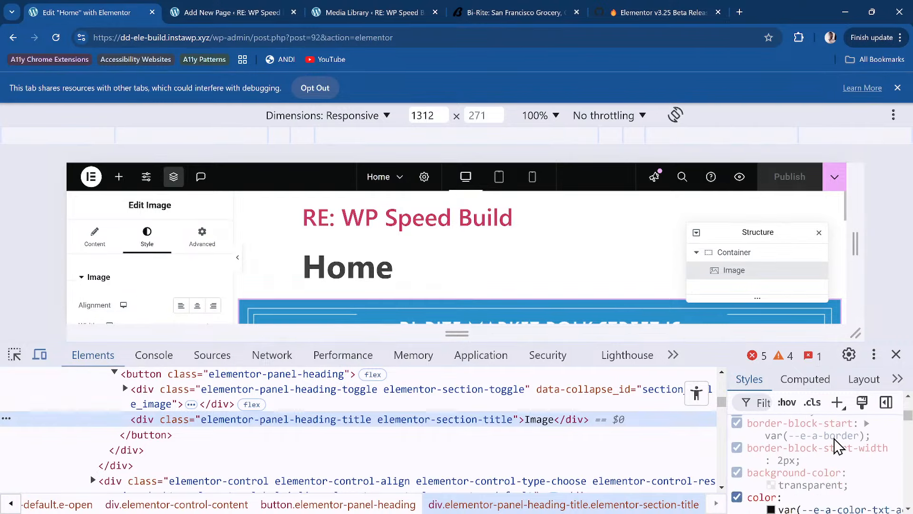
scroll(823, 444, down, 5)
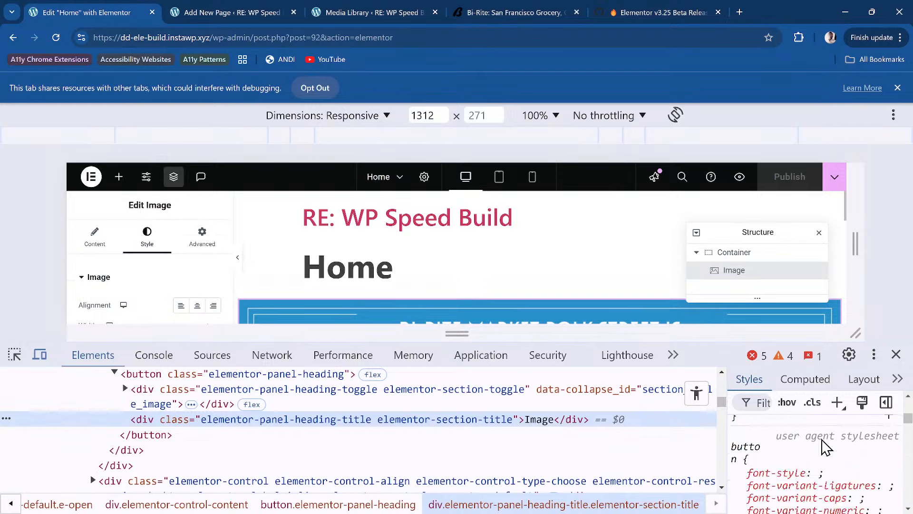
scroll(825, 447, up, 3)
scroll(825, 446, down, 5)
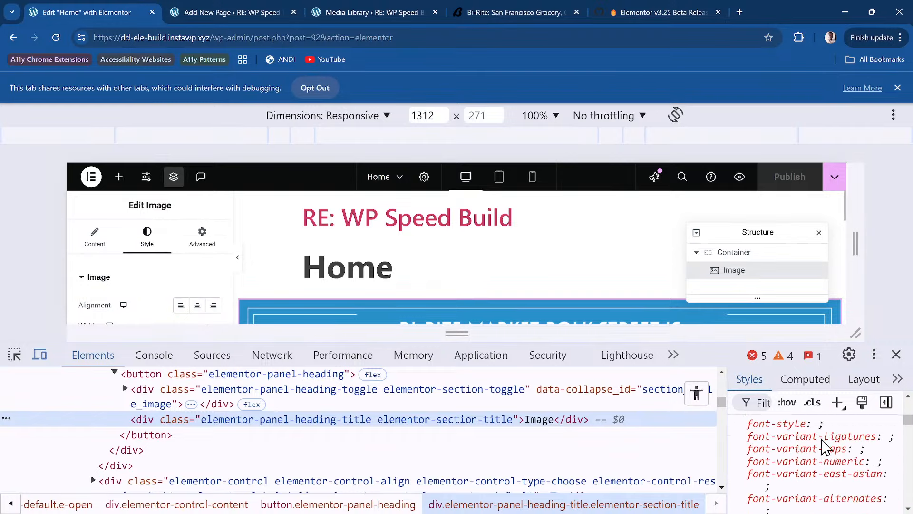
scroll(825, 447, down, 6)
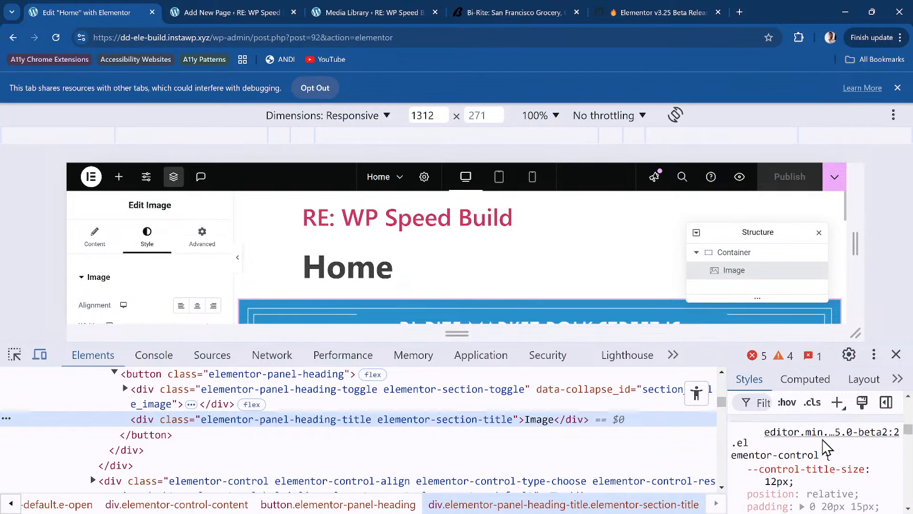
scroll(823, 435, up, 3)
scroll(823, 436, down, 3)
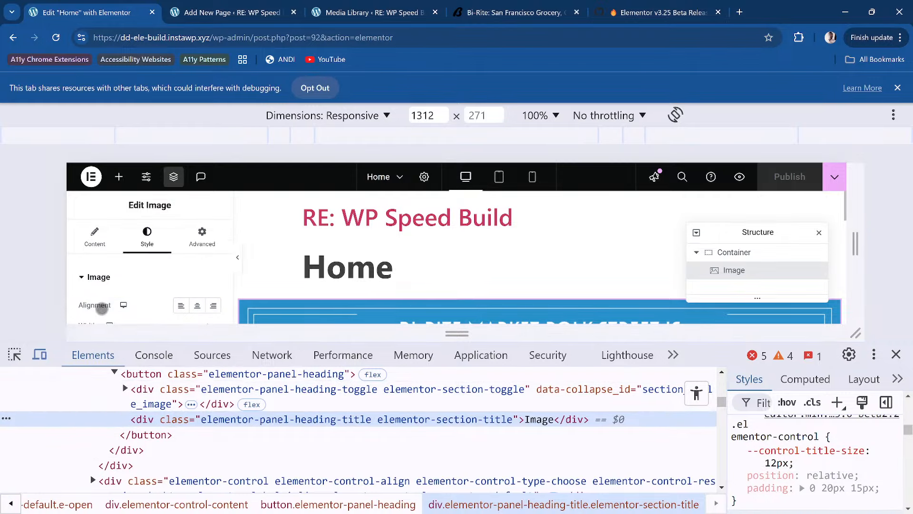
Step: Inspect the markup of the image's Alignment label and examine its own and inherited CSS rules
right_click(132, 311)
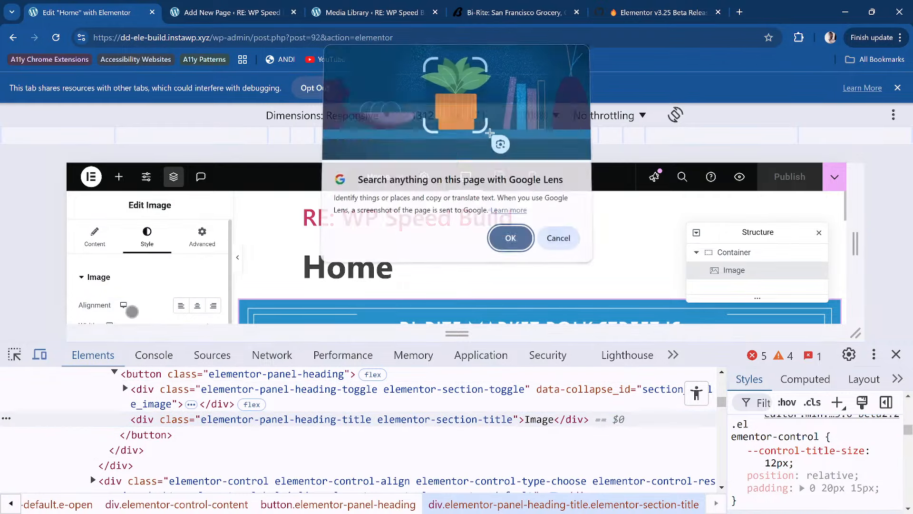
click(544, 239)
right_click(101, 312)
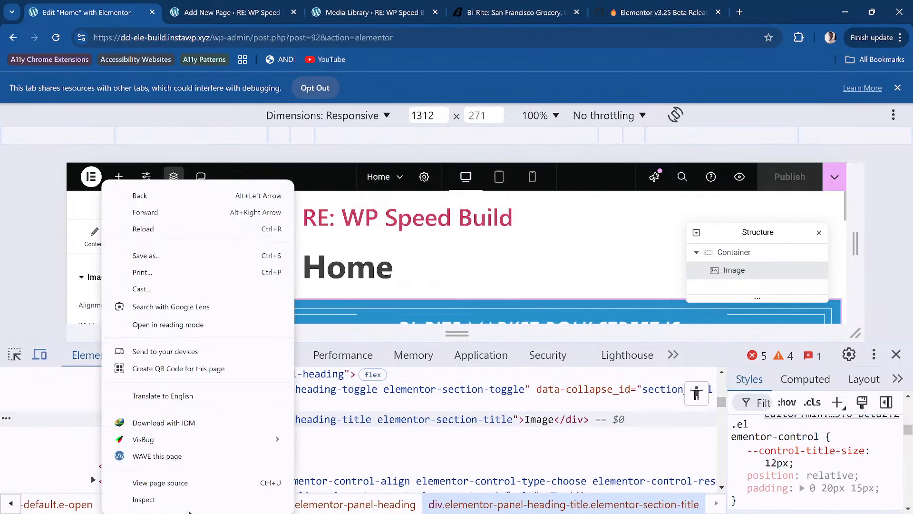
click(186, 503)
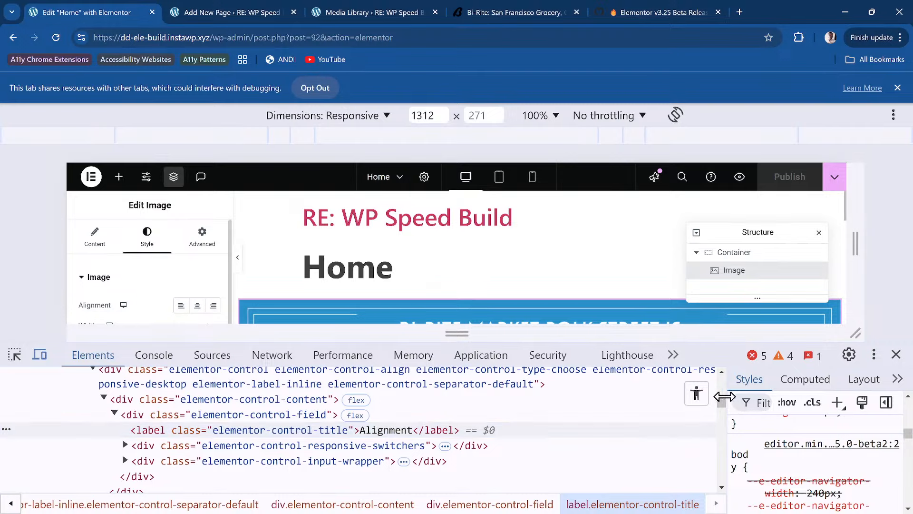
scroll(870, 452, up, 3)
scroll(870, 452, up, 10)
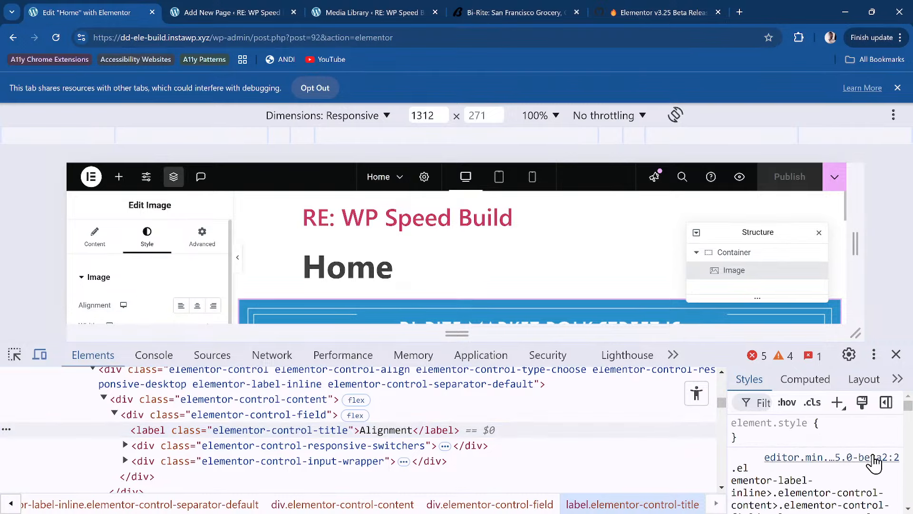
scroll(875, 460, down, 4)
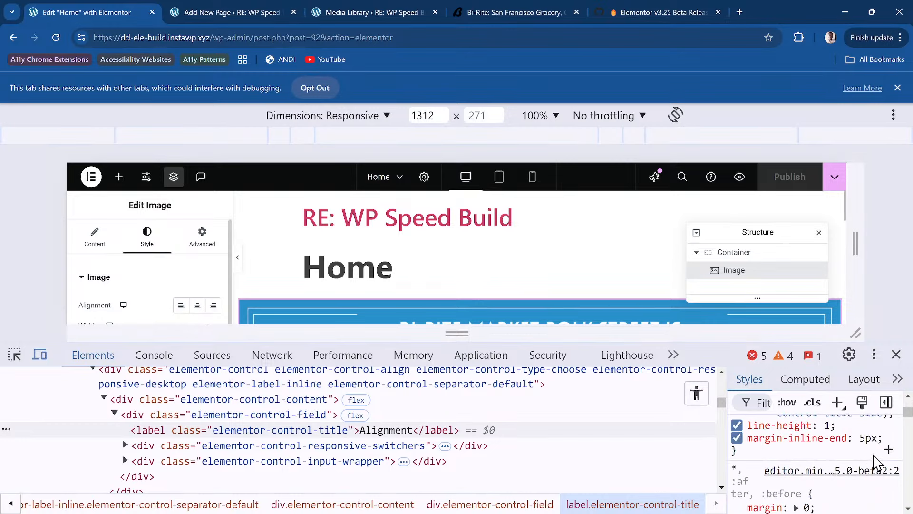
scroll(872, 462, down, 2)
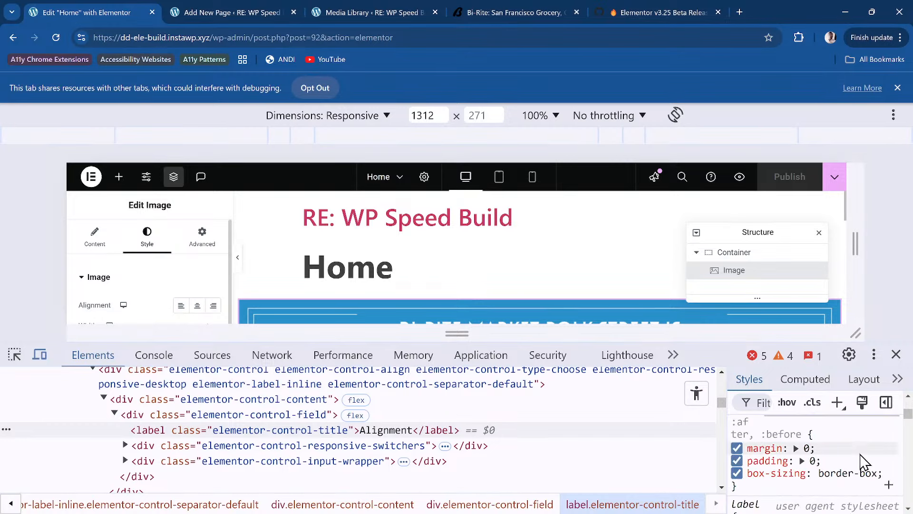
scroll(873, 461, down, 2)
scroll(876, 461, up, 1)
scroll(876, 461, down, 2)
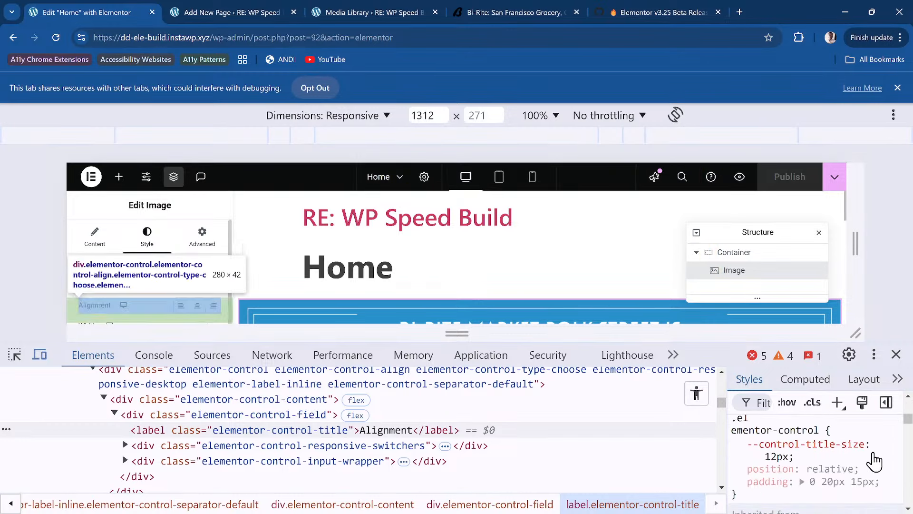
scroll(876, 461, down, 3)
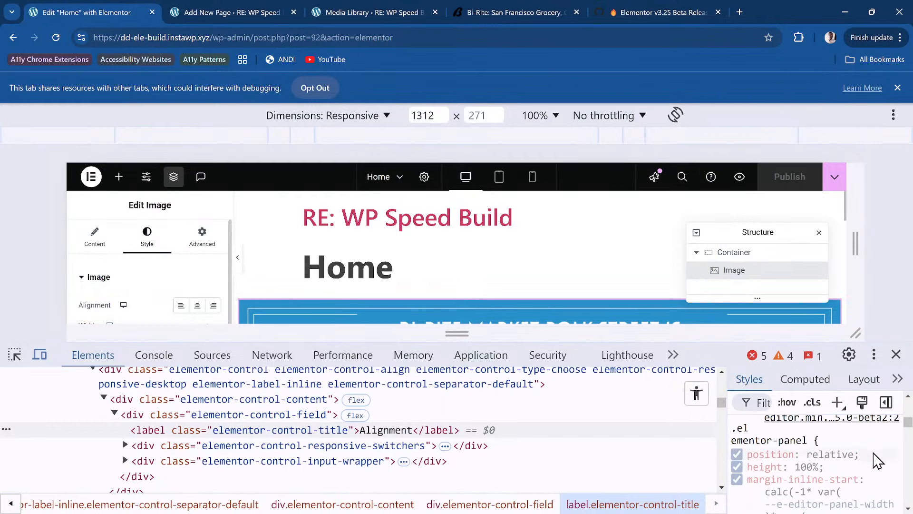
Step: Check the Alignment label's computed colour and font styles, return to its CSS rules, and close the developer tools
click(807, 380)
scroll(830, 464, down, 5)
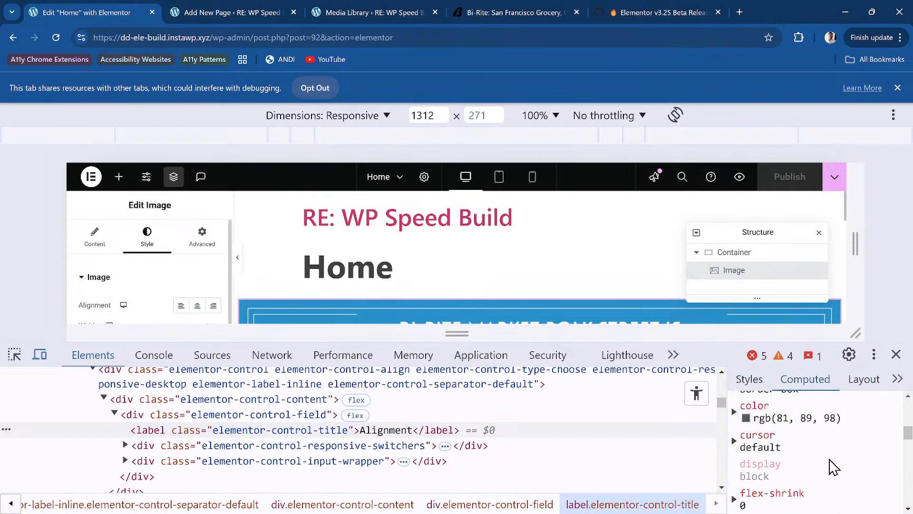
scroll(832, 465, up, 2)
scroll(831, 464, down, 4)
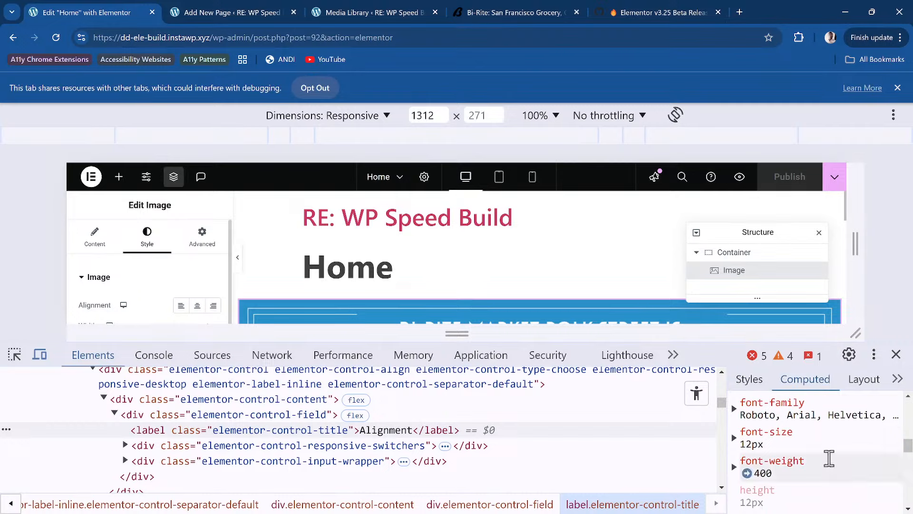
scroll(804, 395, up, 5)
click(749, 379)
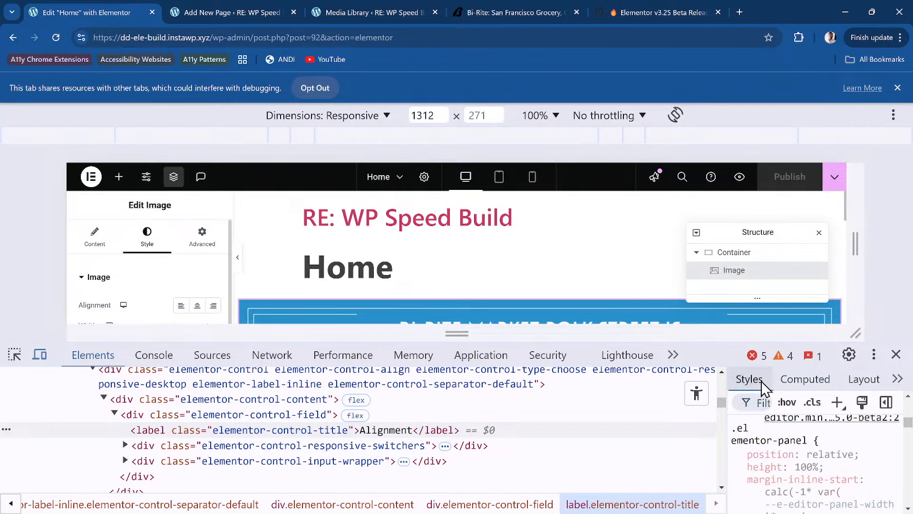
scroll(789, 440, up, 5)
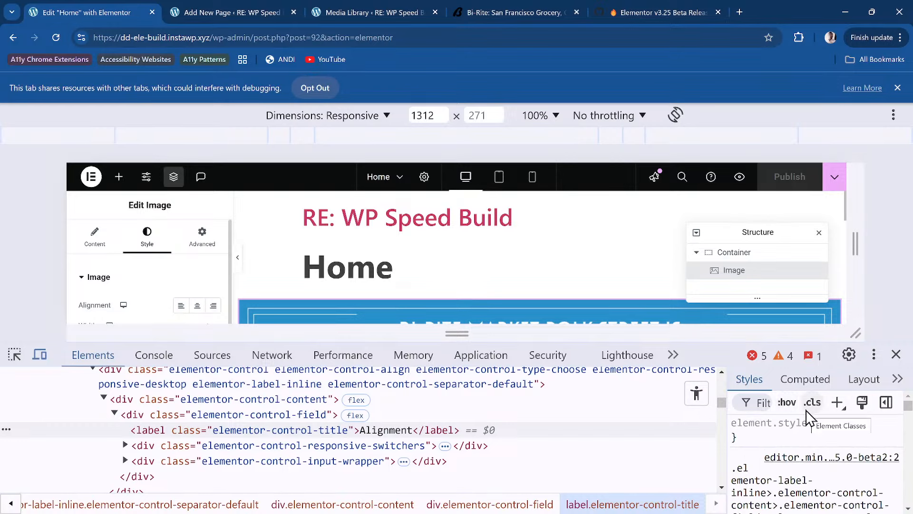
key(ctrl+minus)
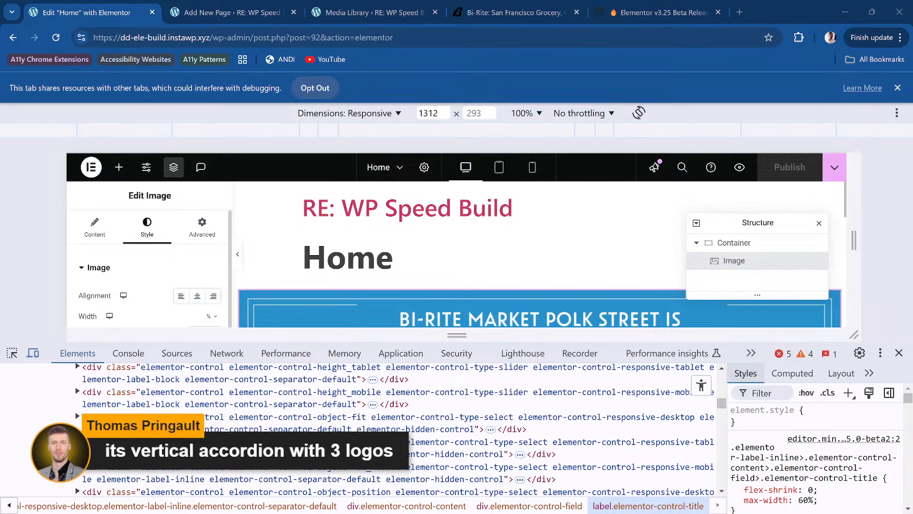
click(899, 354)
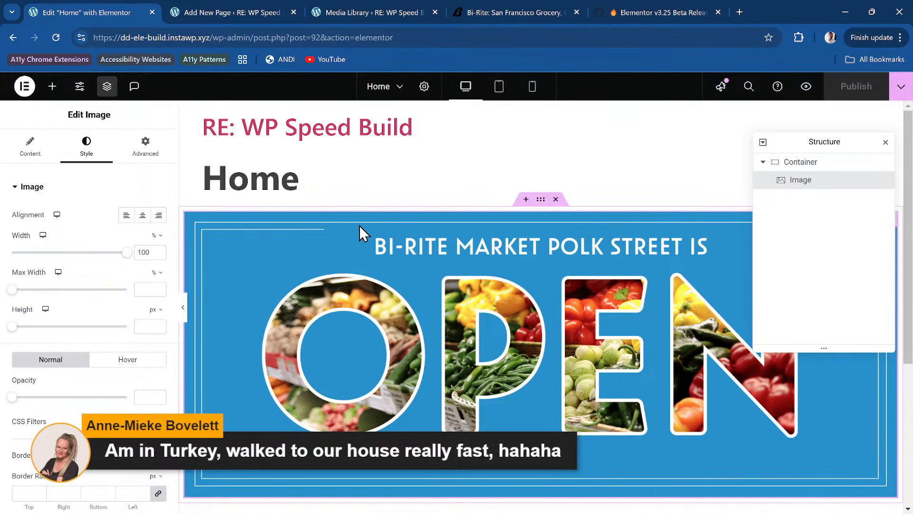
Step: Test keyboard navigation by moving focus from the browser bars through the editor's top bar to the Edit Image section tabs
key(ctrl+l)
key(F6)
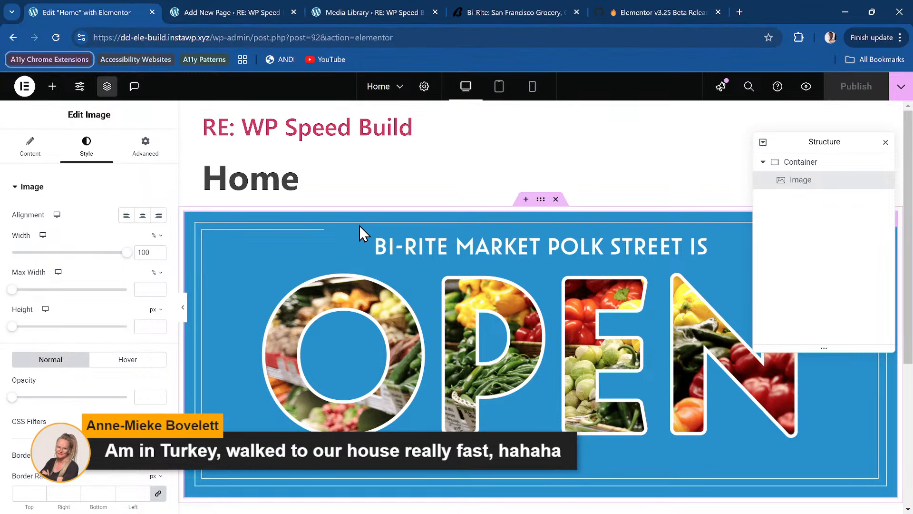
key(F6)
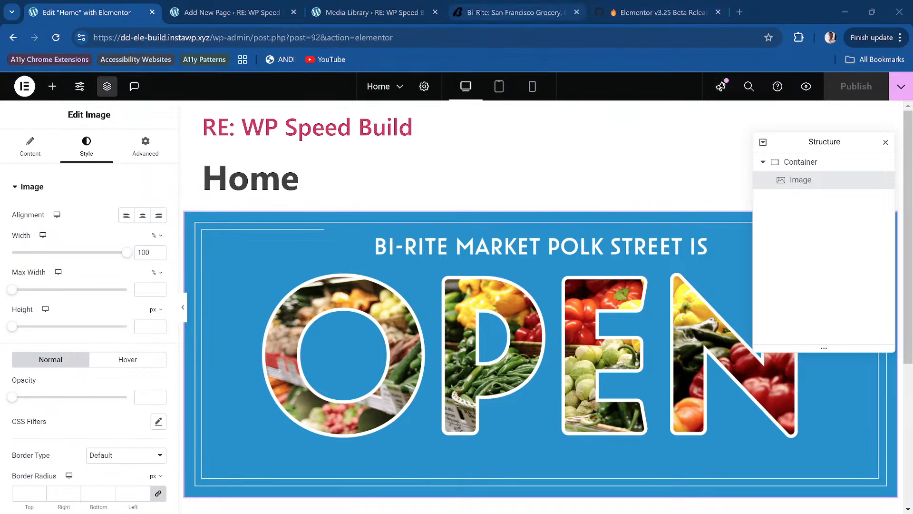
click(514, 11)
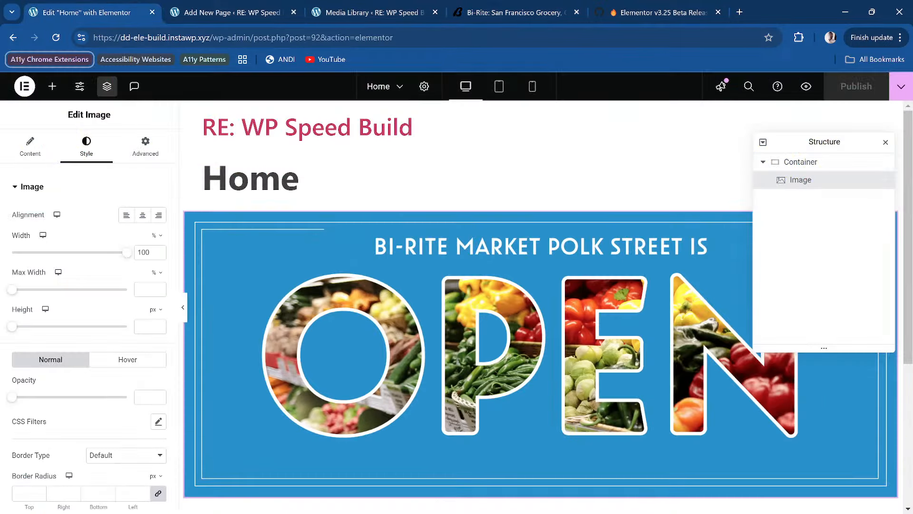
click(80, 12)
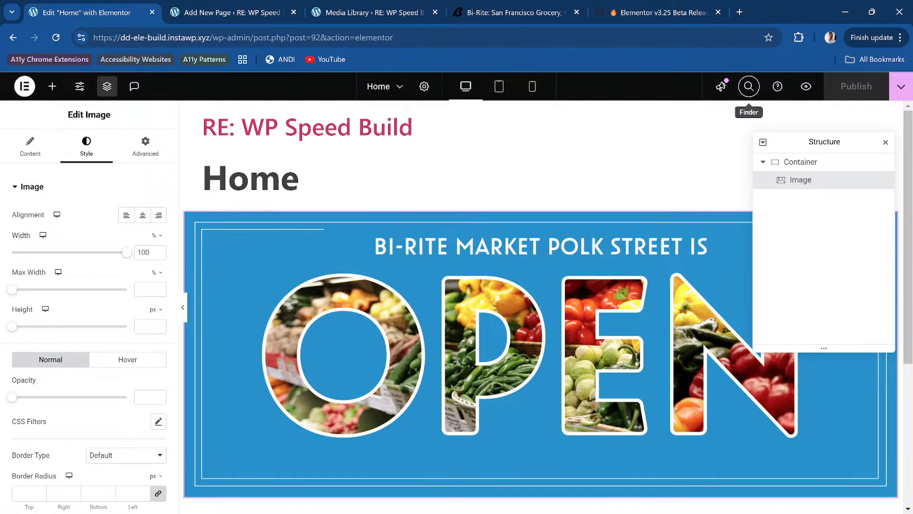
key(Tab)
key(Tab)
key(Tab)
key(Tab)
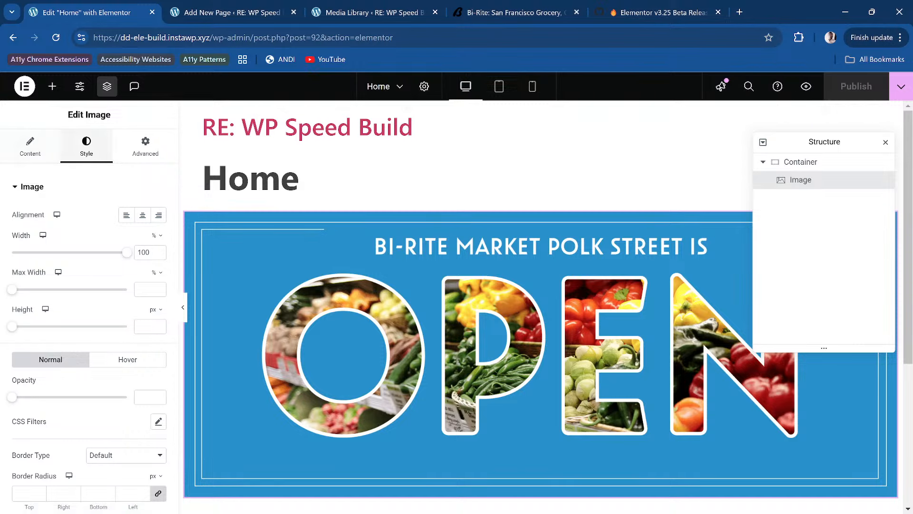
key(shift+Tab)
key(shift+Tab)
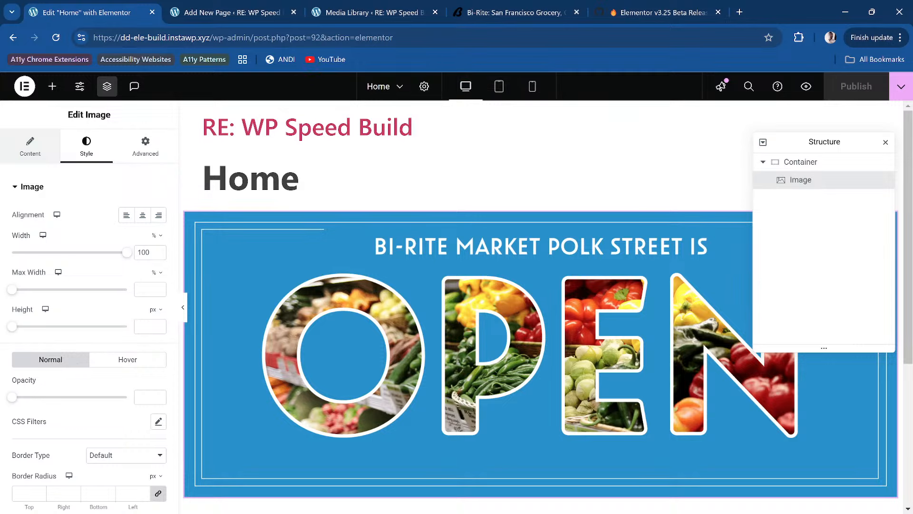
Step: Start installing the suggested Image Optimizer plugin from the image's Content settings and close the installation page it opens
click(30, 147)
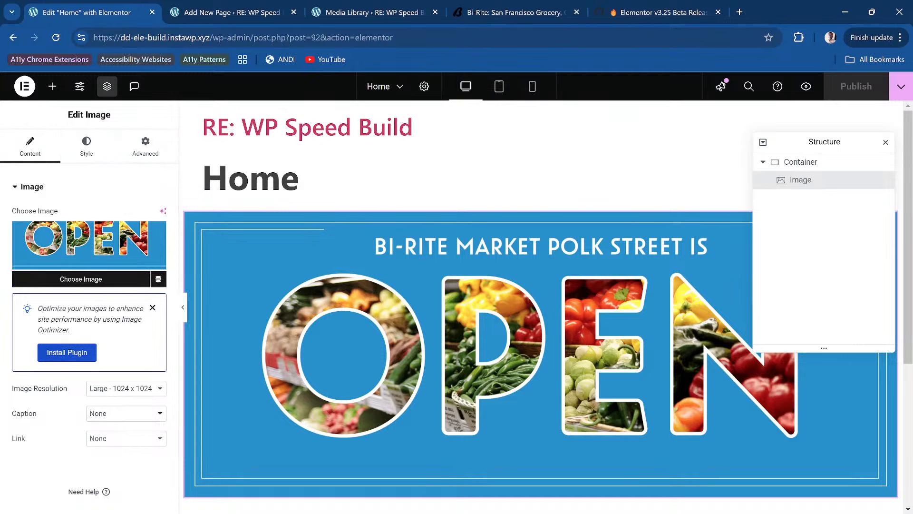
click(67, 352)
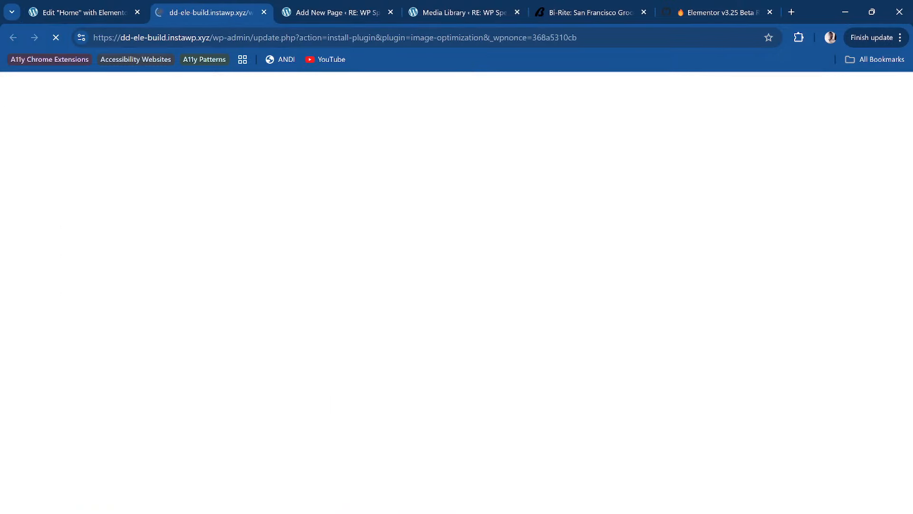
key(ctrl+w)
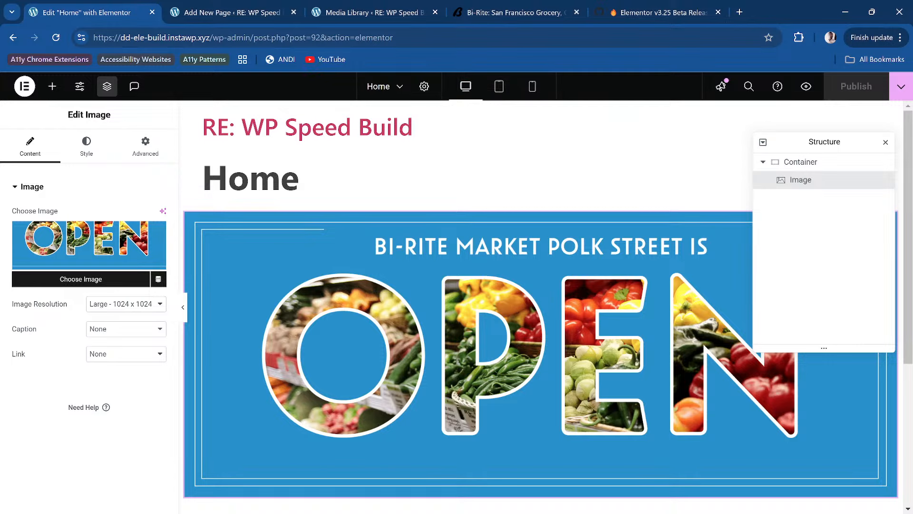
Step: View the image's dynamic source options and the Elementor AI introduction, and dismiss the AI dialog without accepting its terms
click(158, 279)
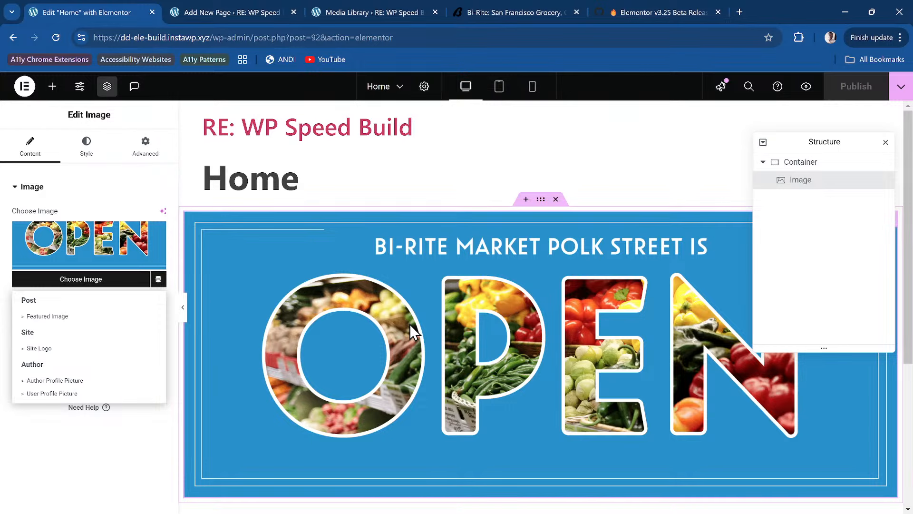
key(Return)
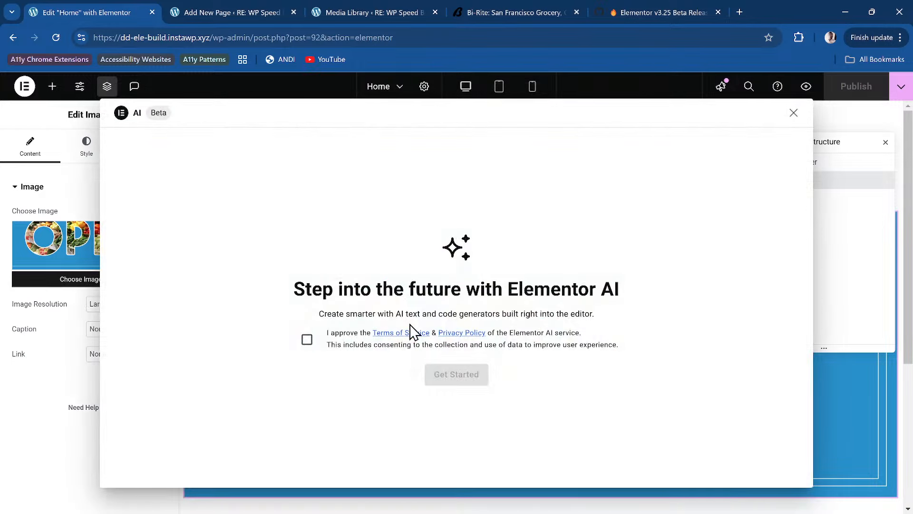
click(792, 115)
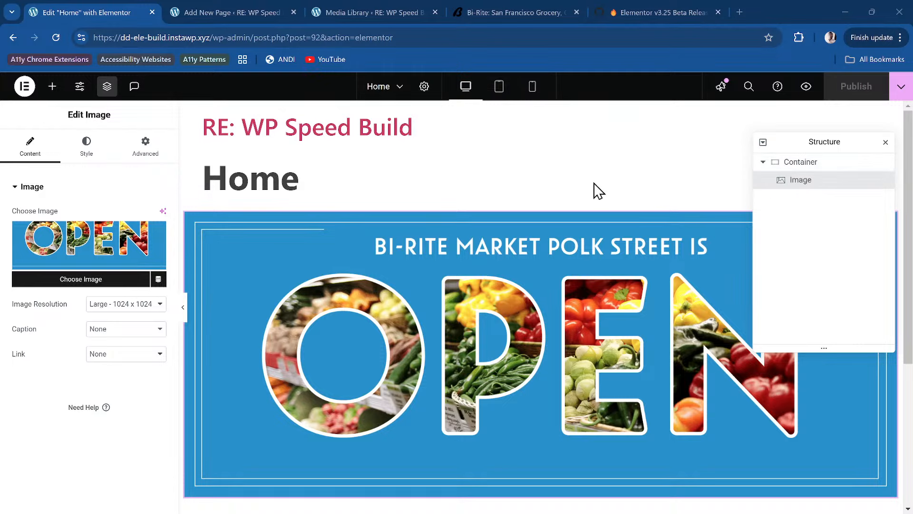
Step: Deselect the image to return to the widget list and hide the page's Structure outline
click(549, 180)
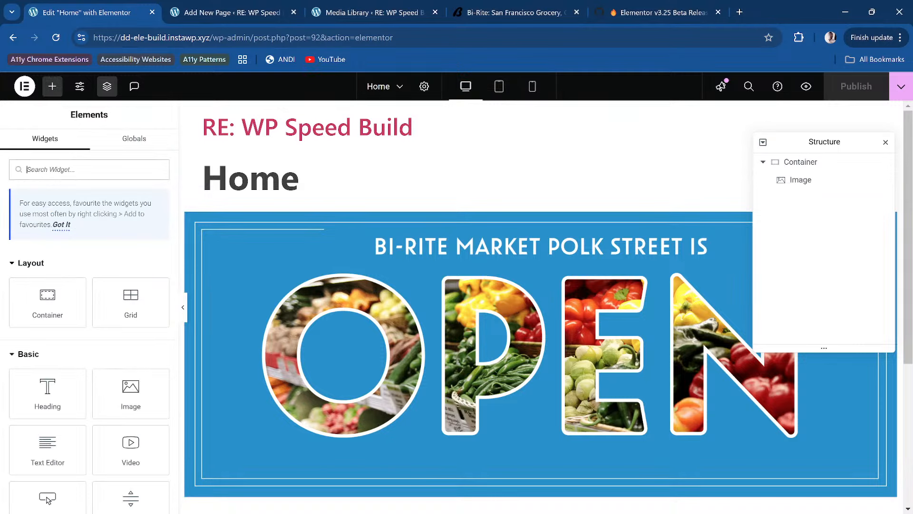
key(ctrl+i)
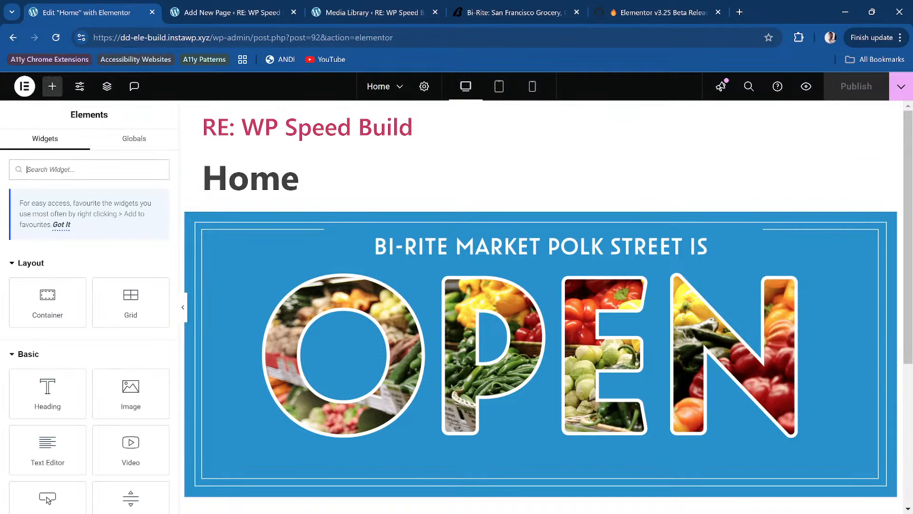
Step: Show the Home page's Structure outline and switch to the Home 2 page in the block editor
key(ctrl+i)
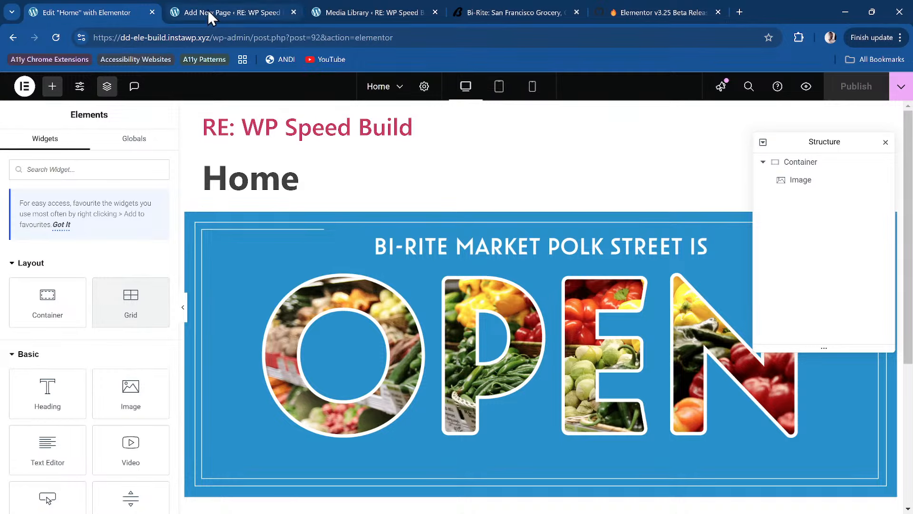
click(248, 18)
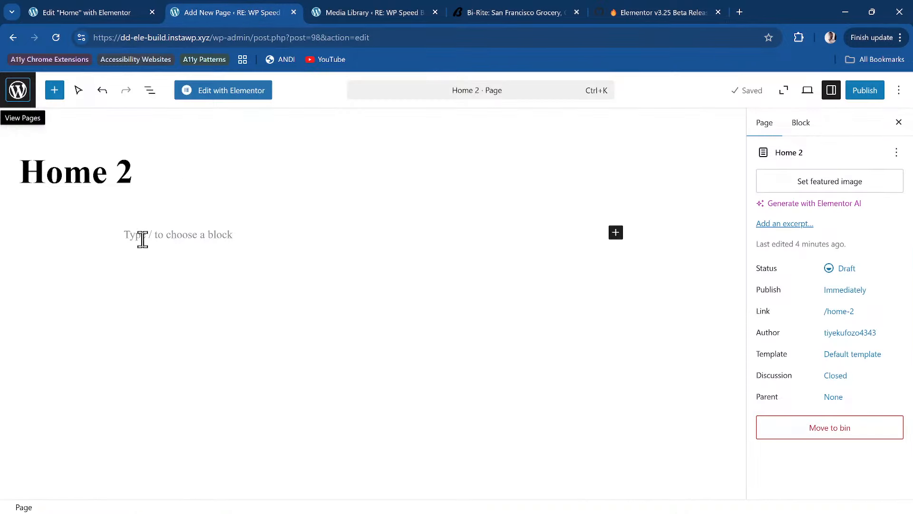
Step: Insert a Group block below the Home 2 title and choose the single-container Group layout
click(201, 235)
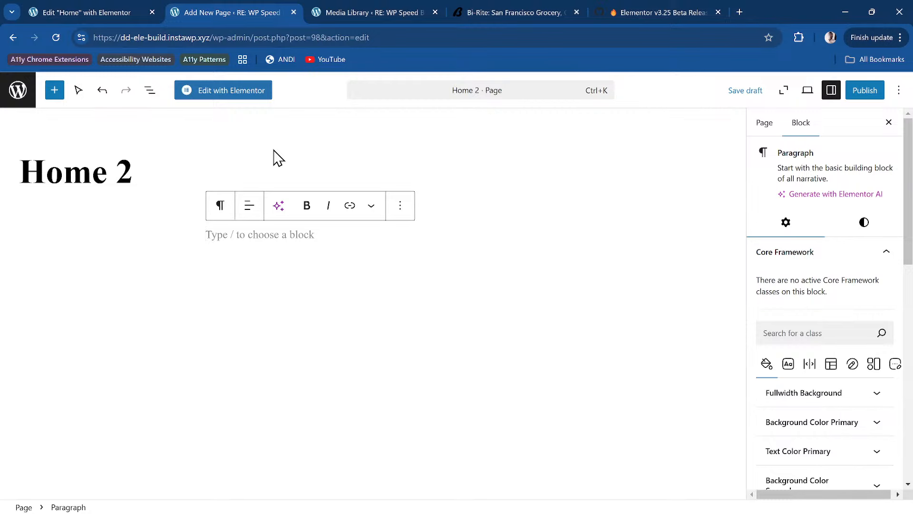
text(/)
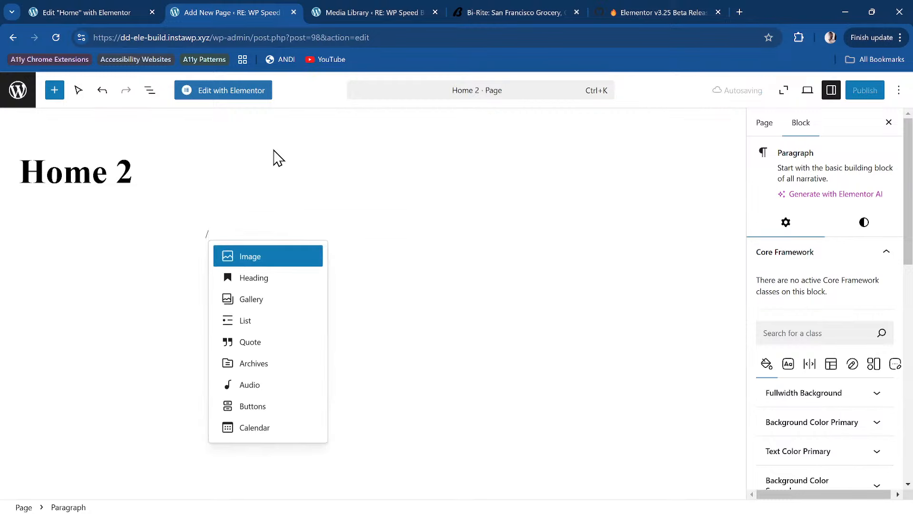
text(group)
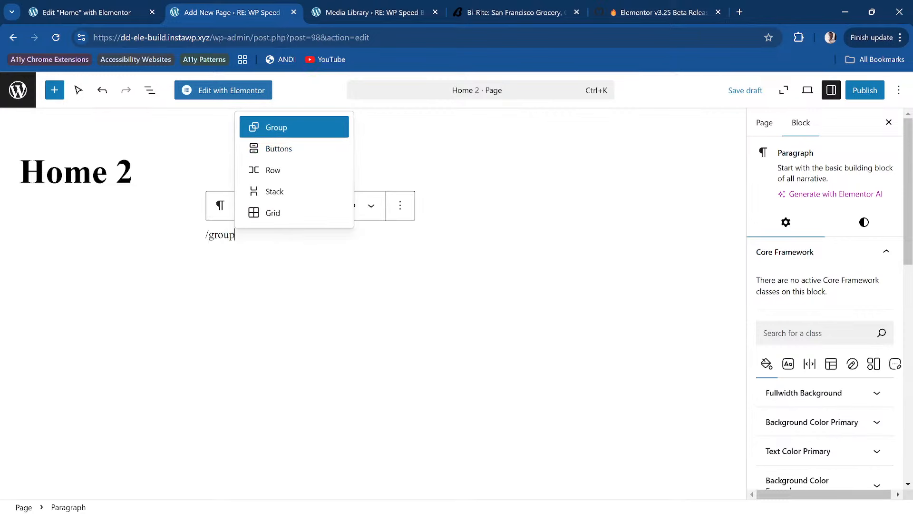
key(Return)
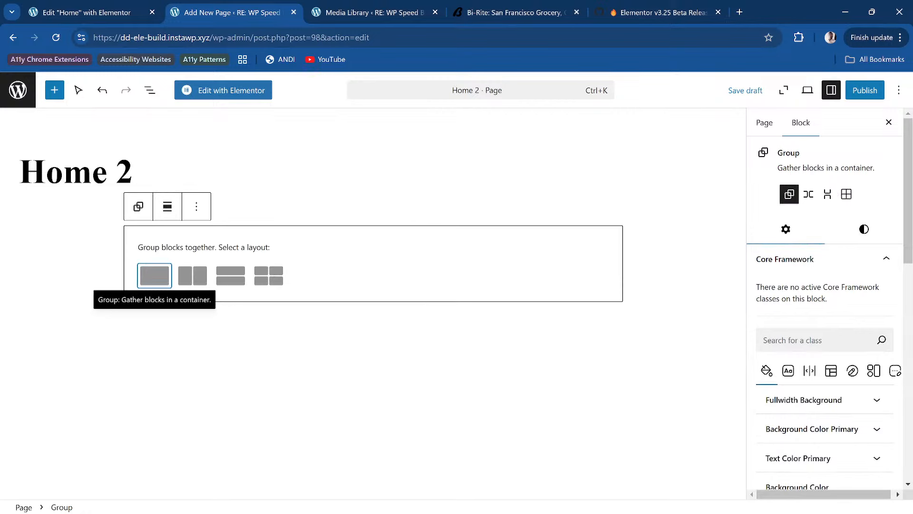
key(Return)
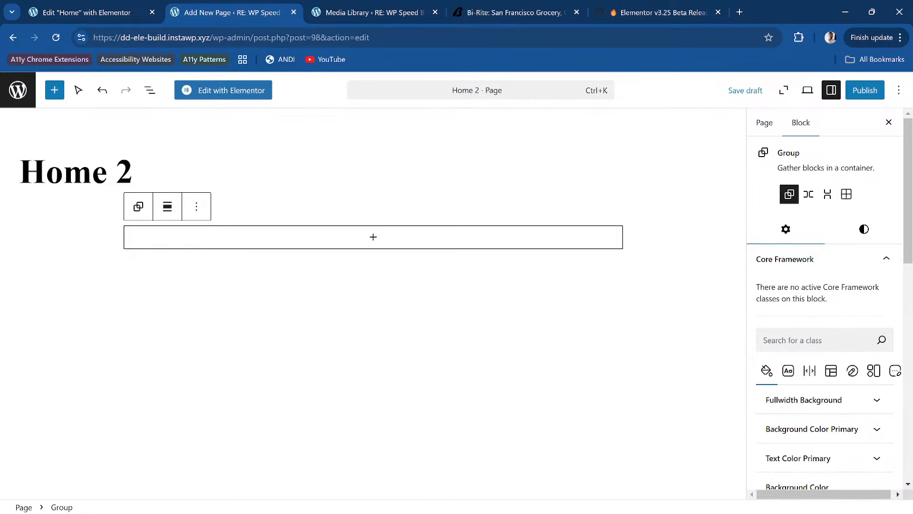
Step: Test keyboard navigation by moving focus from the Group block to its Align control
key(shift+Tab)
key(shift+Tab)
key(Tab)
key(Right)
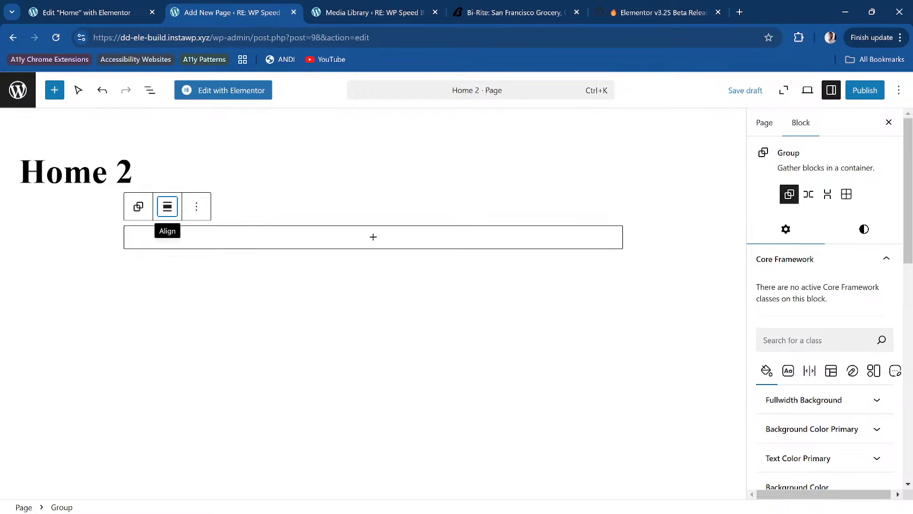
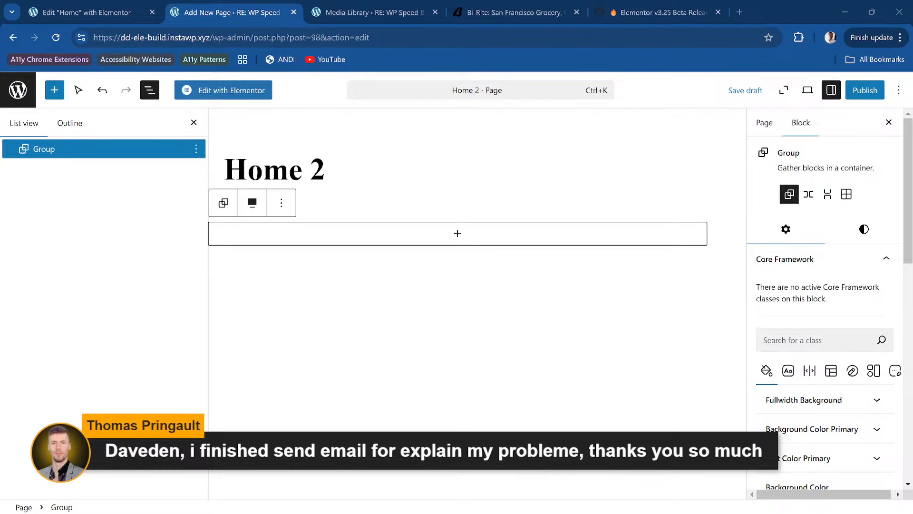
click(738, 12)
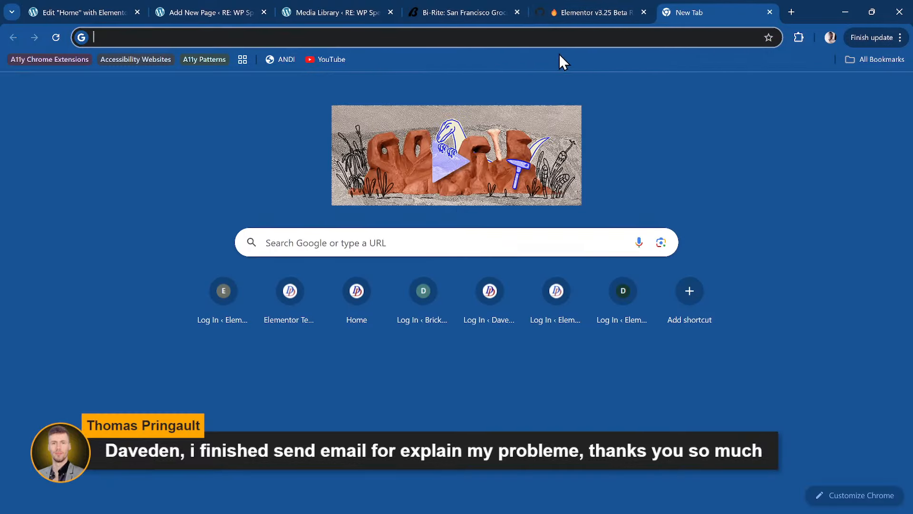
click(559, 38)
text(https://www.rwlasvegas.com/)
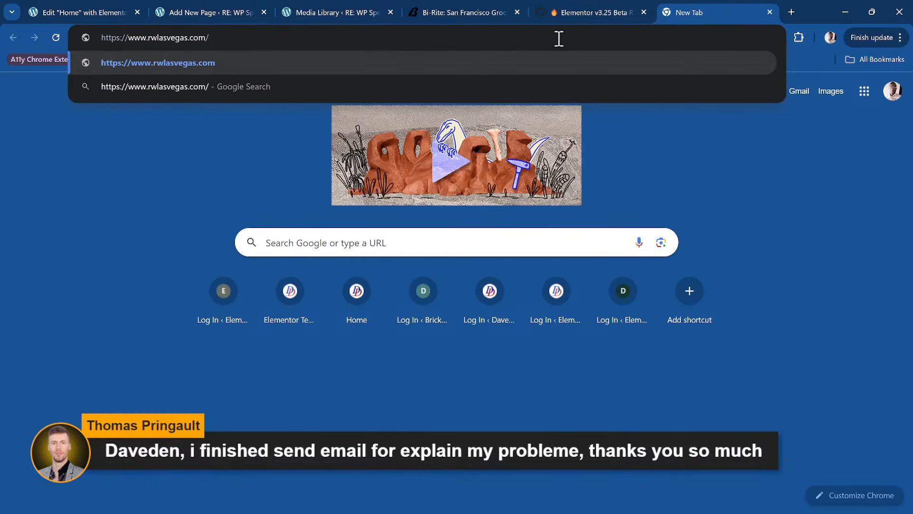
key(Return)
mouse_move(566, 126)
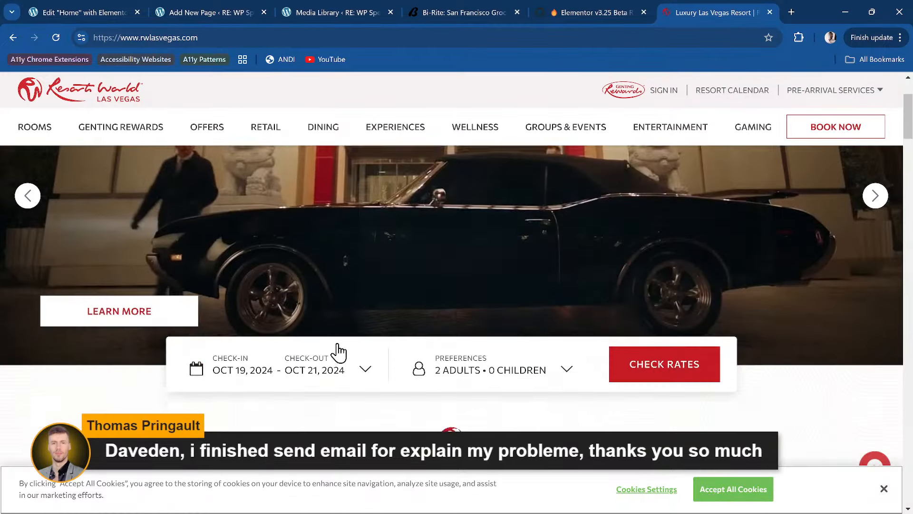
scroll(404, 344, down, 15)
scroll(404, 345, up, 4)
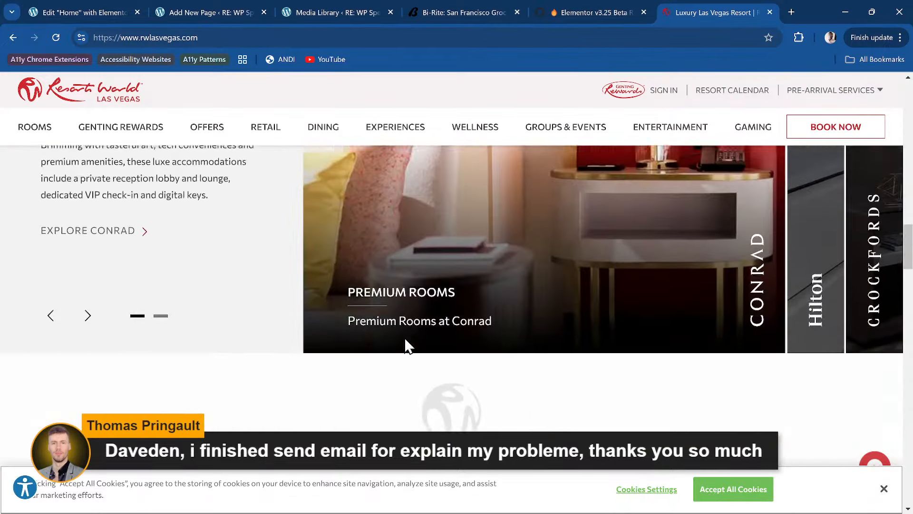
scroll(408, 345, up, 2)
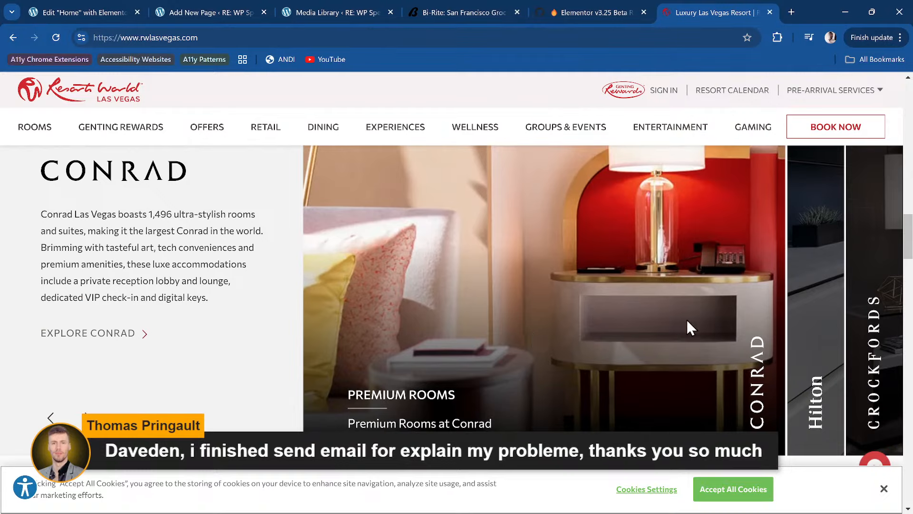
Step: Switch the hotel slider between the Conrad, Hilton and Crockfords panels to examine how it works
click(814, 322)
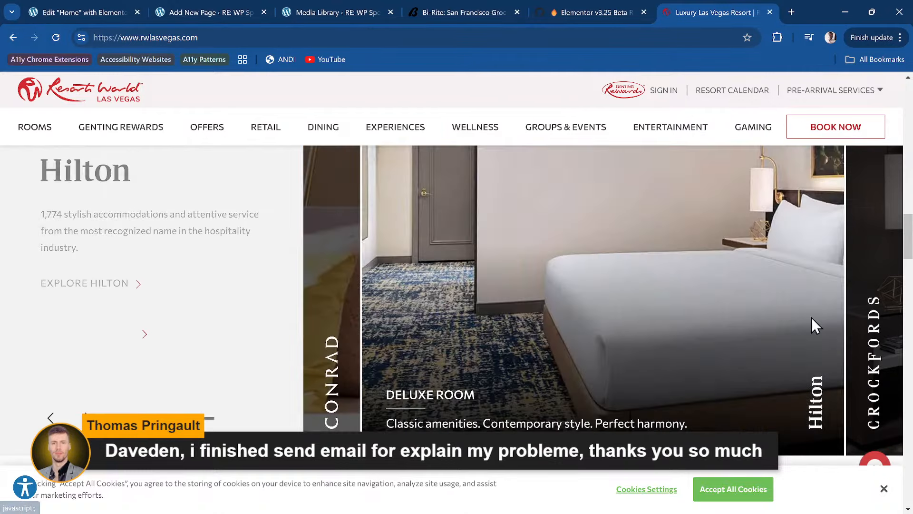
click(864, 312)
click(391, 343)
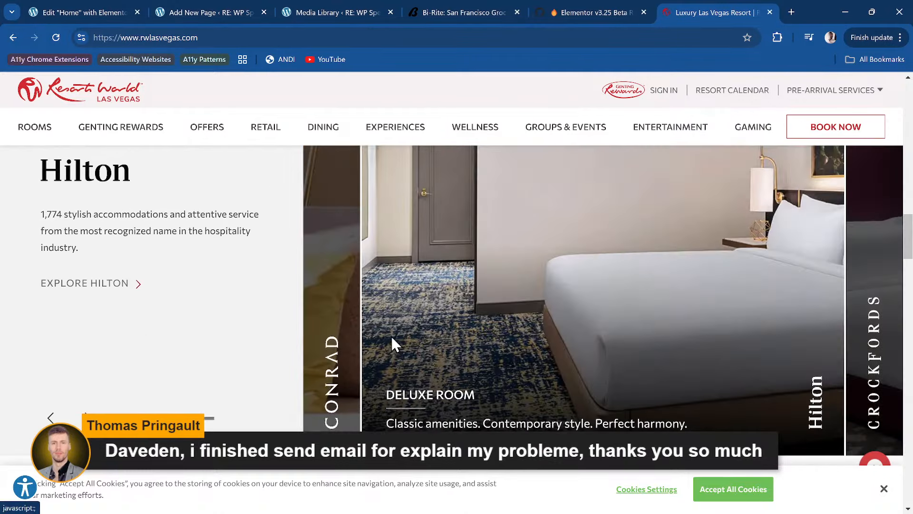
click(346, 346)
click(815, 311)
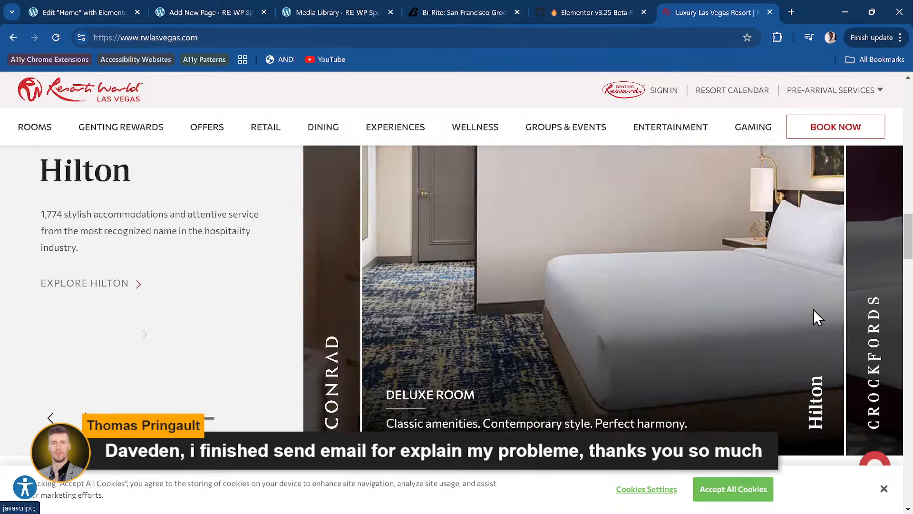
click(863, 308)
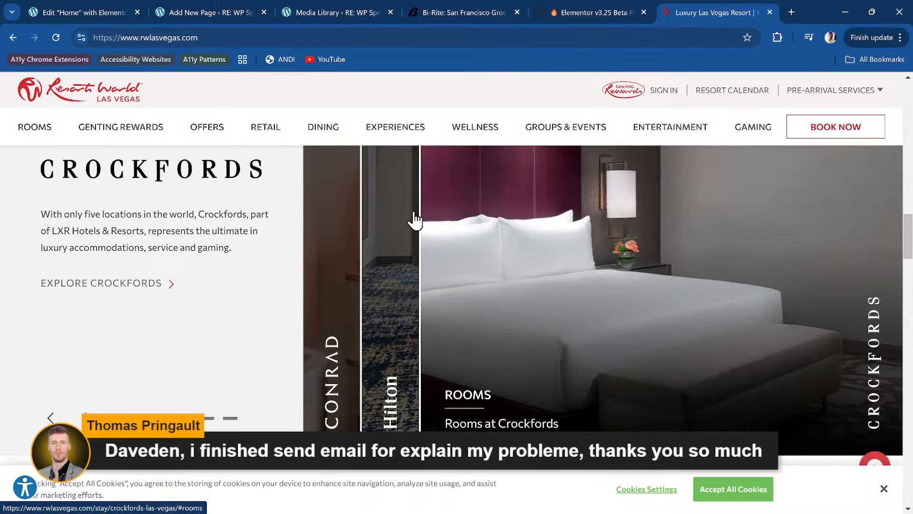
click(108, 13)
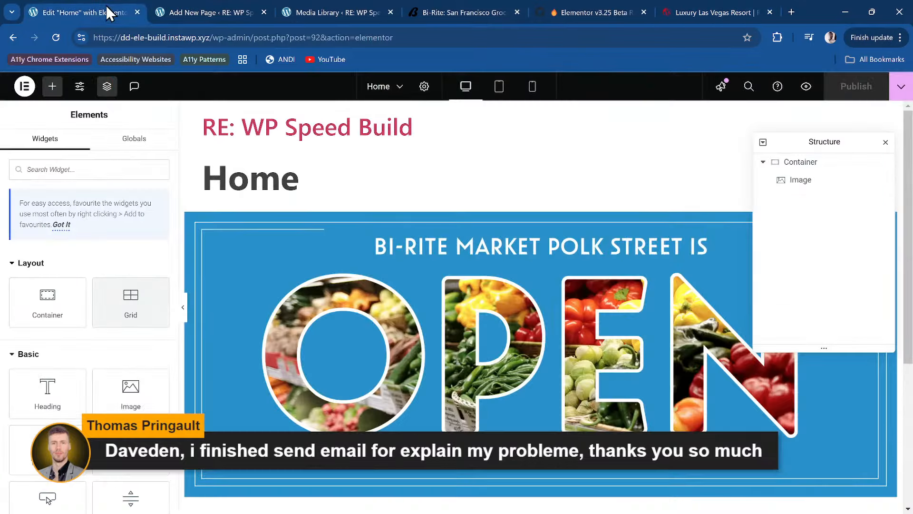
click(218, 14)
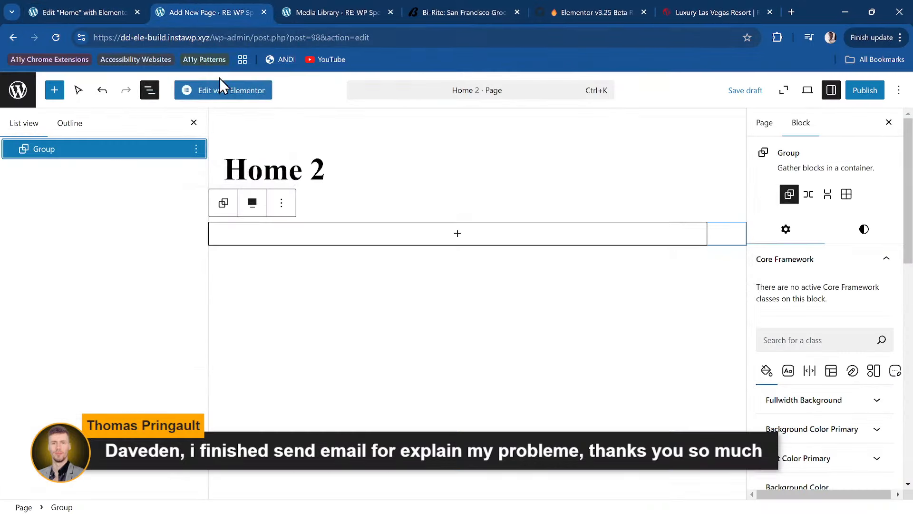
click(72, 16)
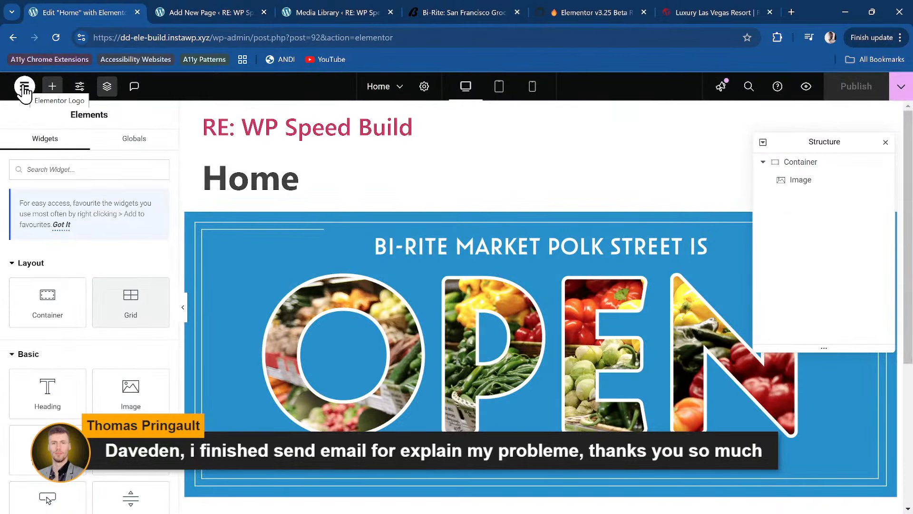
click(214, 13)
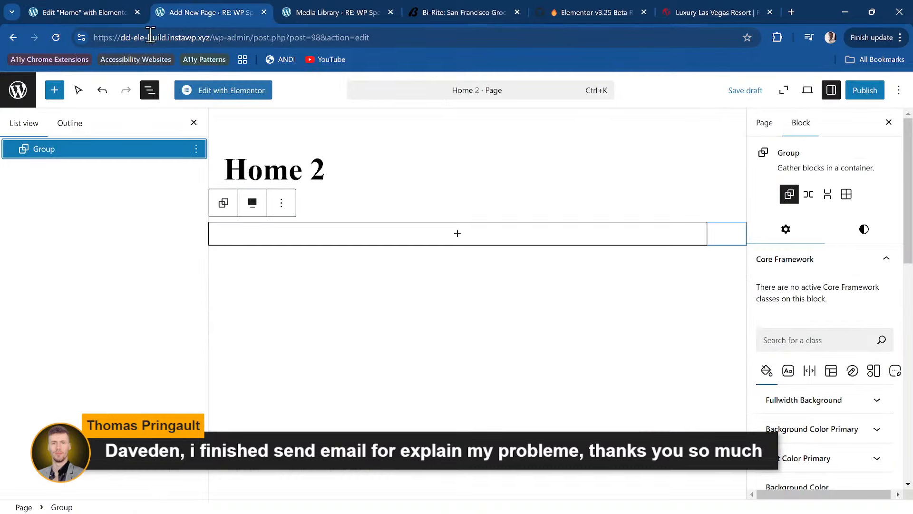
click(14, 93)
click(552, 112)
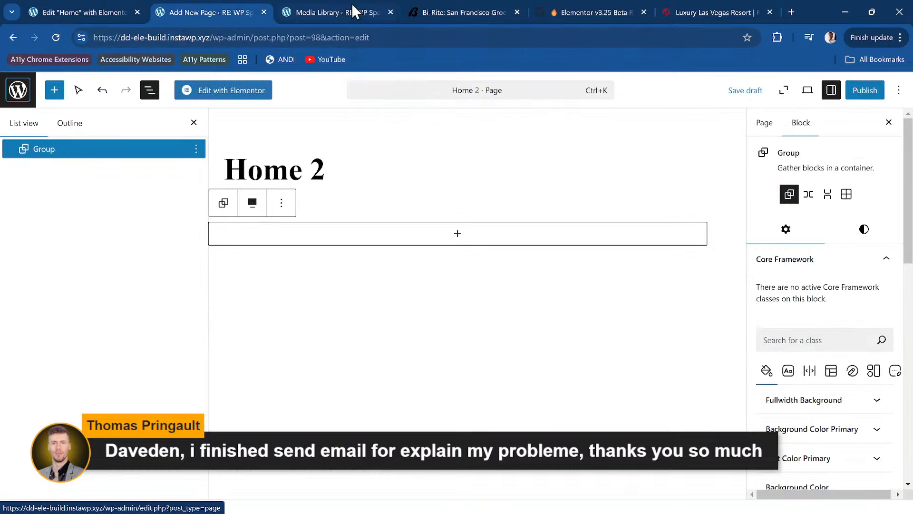
Step: Go to the site's dashboard in the Media Library tab and search for the wdesignkit plugin to add
click(353, 10)
click(880, 105)
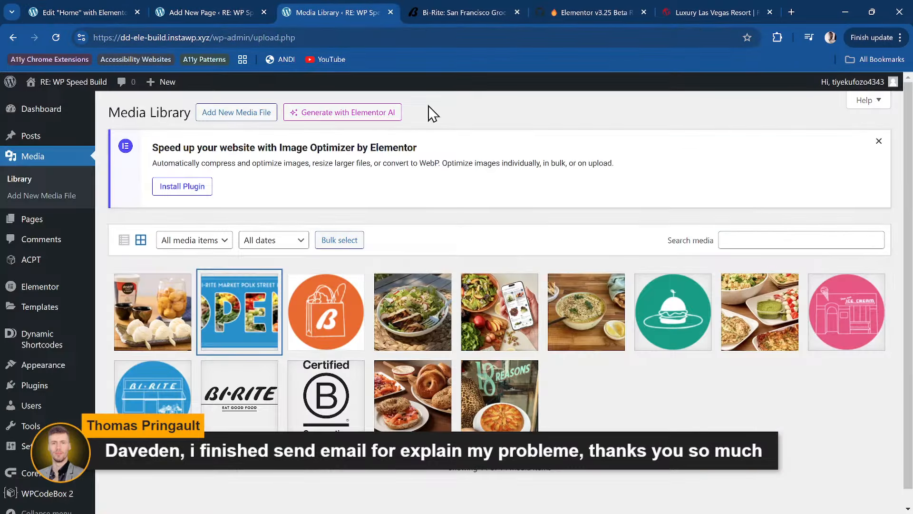
click(53, 389)
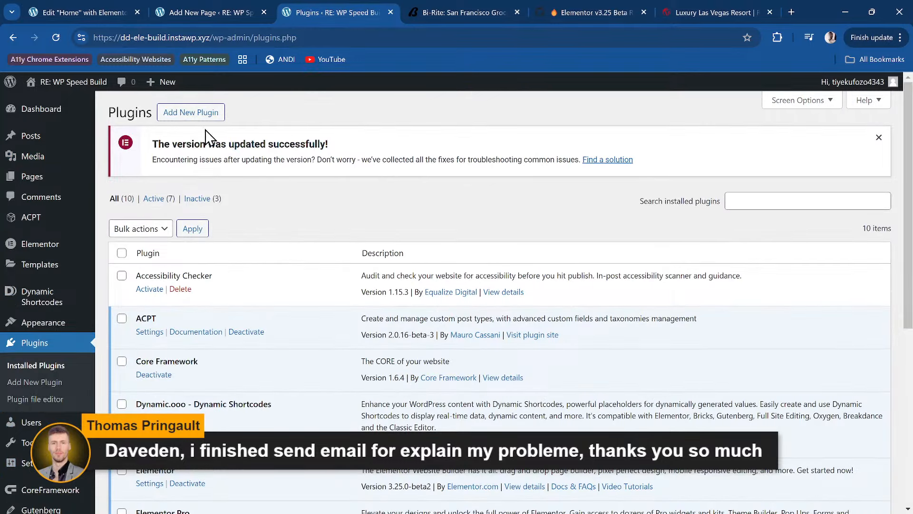
click(203, 116)
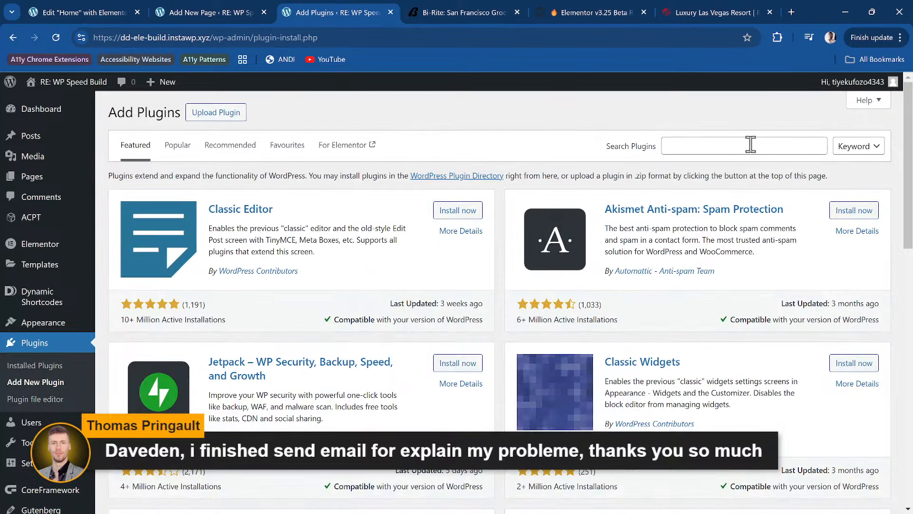
click(750, 144)
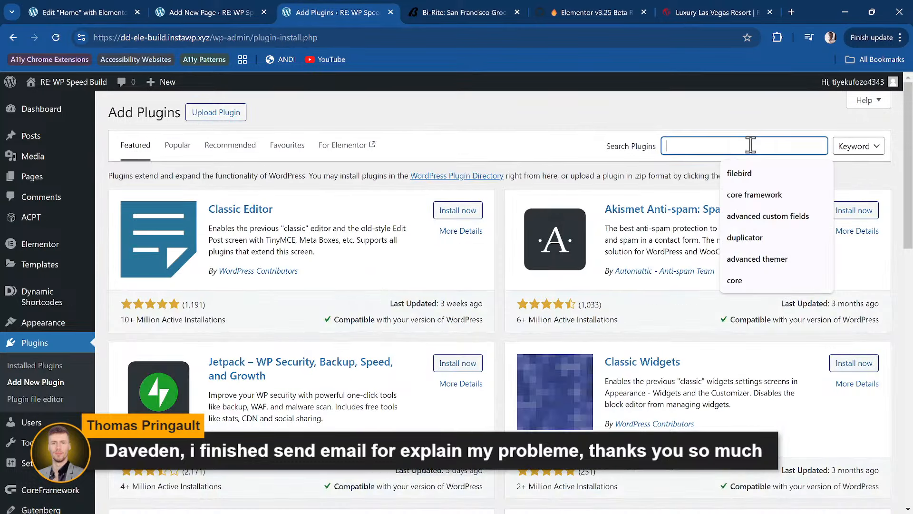
text(wdesignkit)
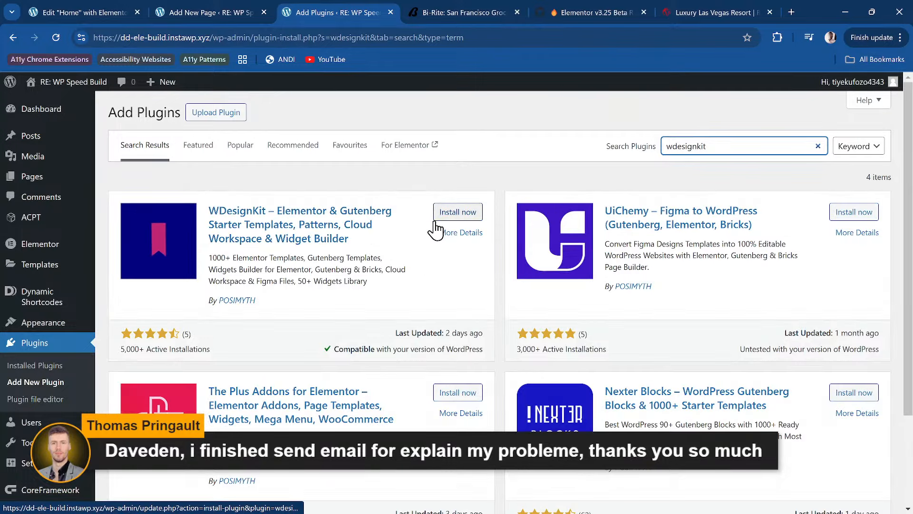
Step: Install and activate the WDesignKit plugin, and look through the installed plugins list
click(435, 229)
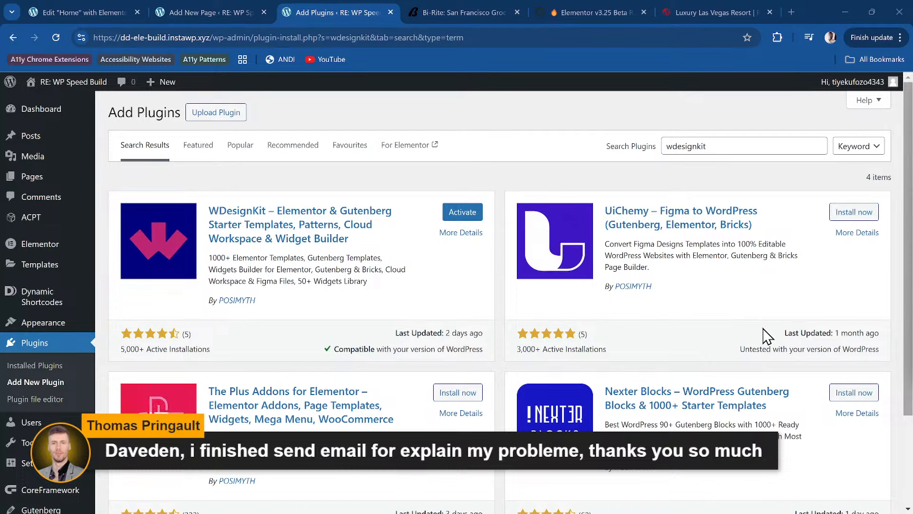
click(463, 213)
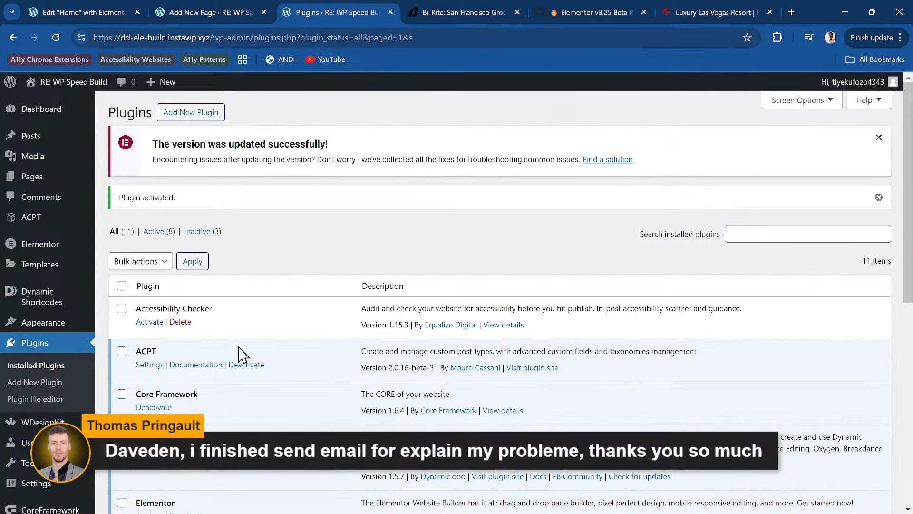
scroll(291, 352, down, 6)
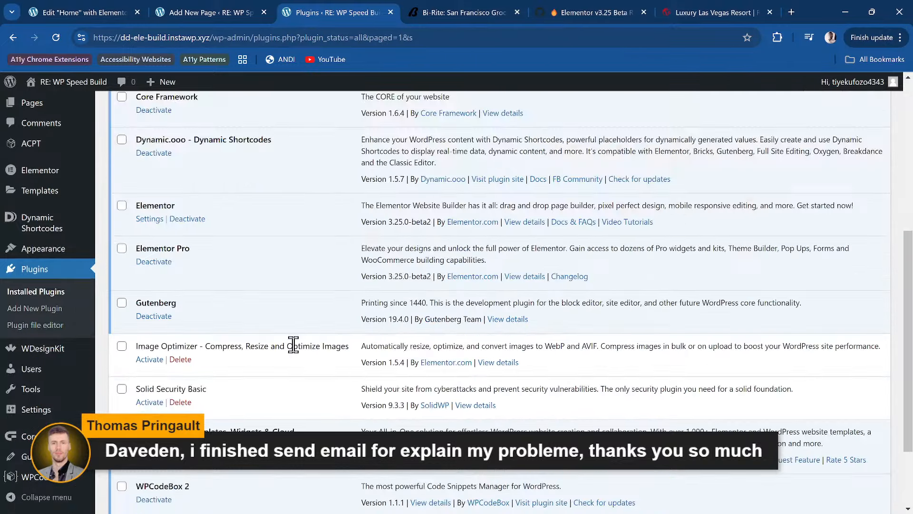
scroll(293, 344, down, 2)
Step: Open WDesignKit, turn off Page Templates in its welcome setup, and continue to the Basic Requirements
click(45, 354)
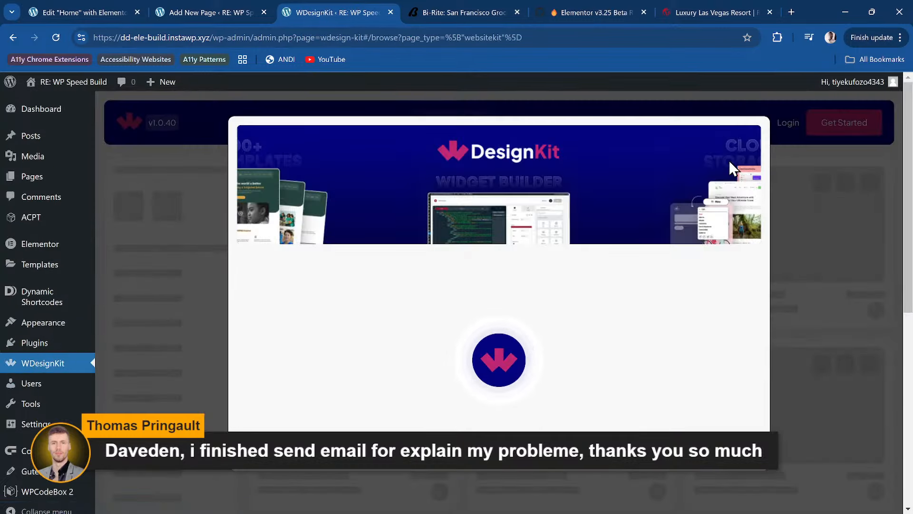
scroll(464, 320, down, 1)
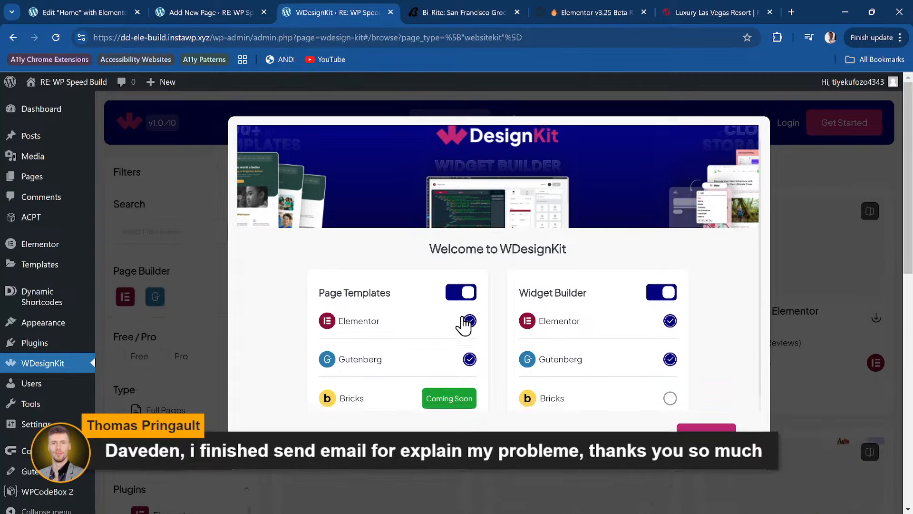
click(458, 285)
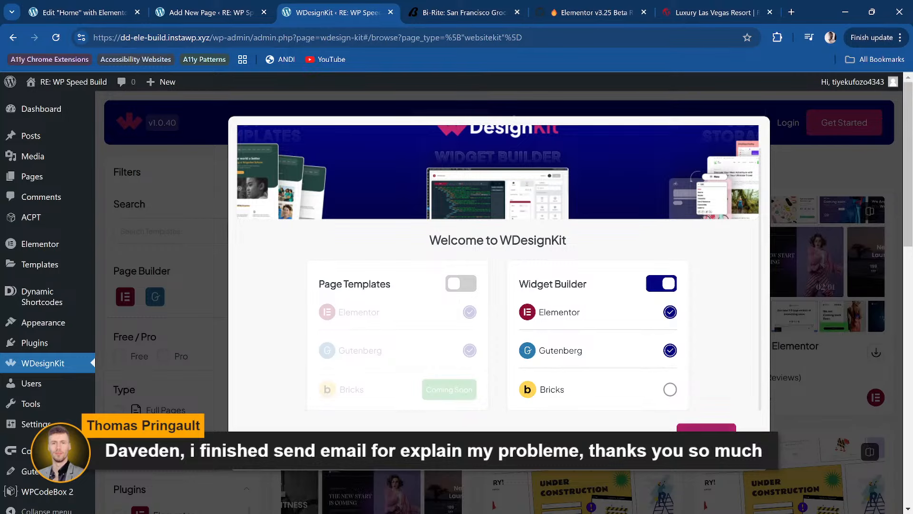
click(698, 426)
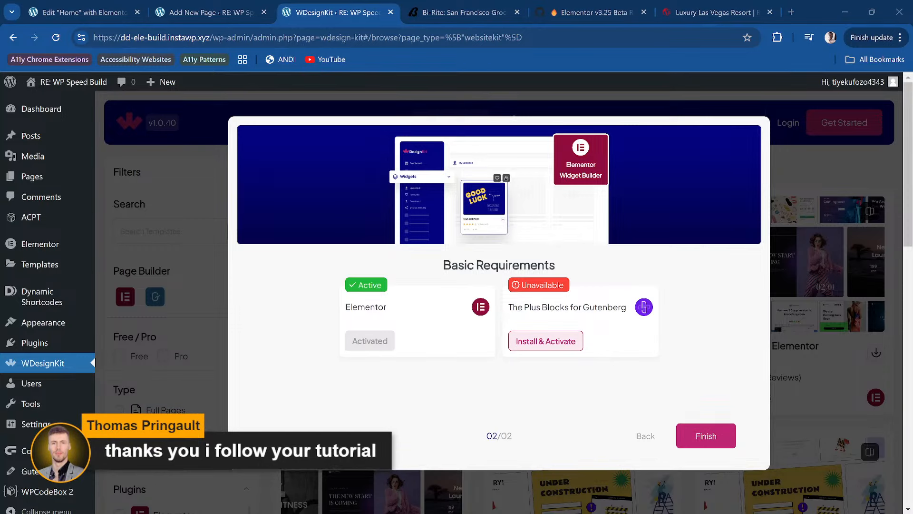
Step: Finish the WDesignKit setup without adding The Plus Blocks for Gutenberg and open the My Widgets list
scroll(48, 162, down, 1)
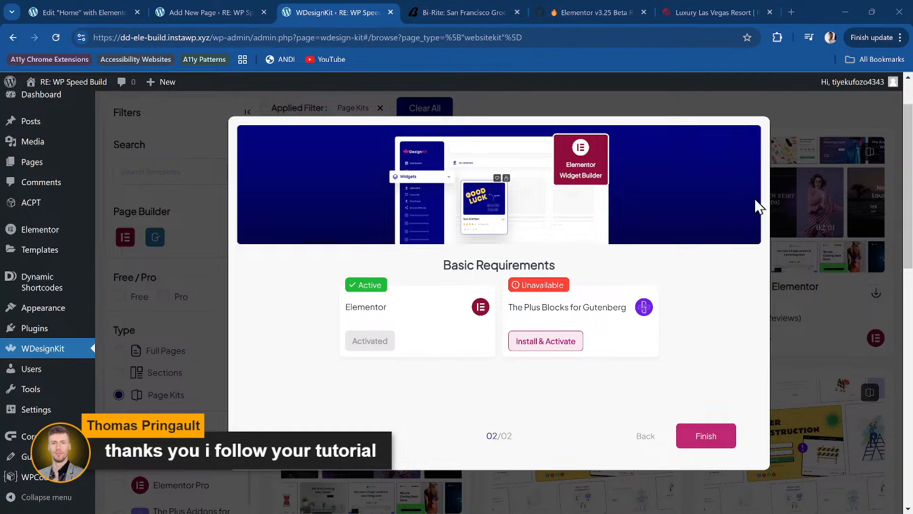
click(710, 433)
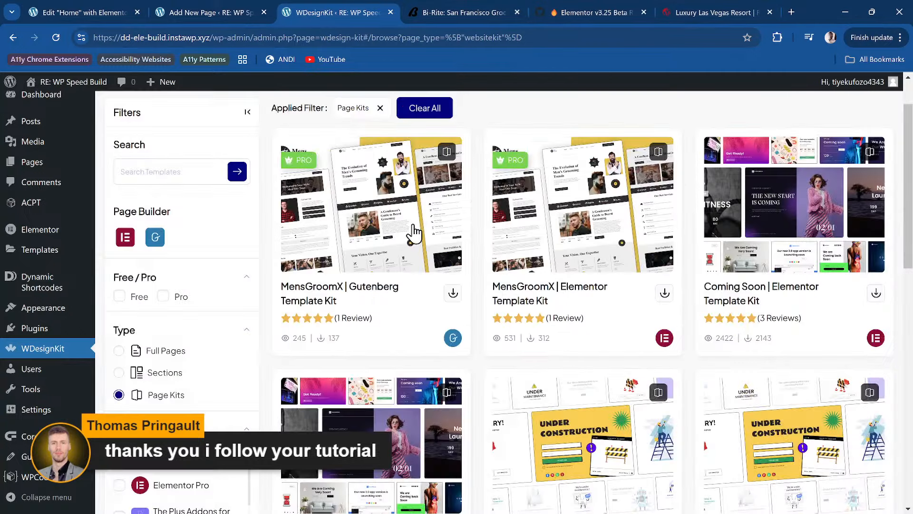
scroll(414, 233, up, 2)
mouse_move(560, 127)
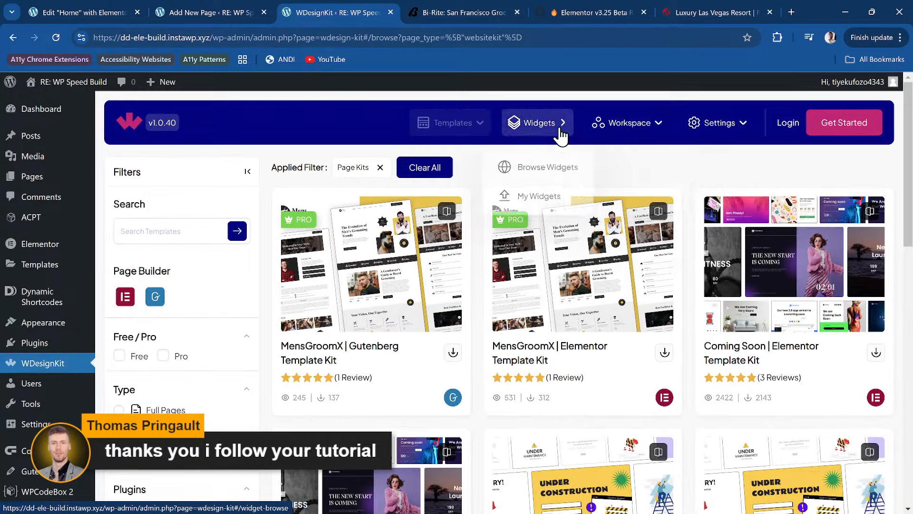
click(549, 193)
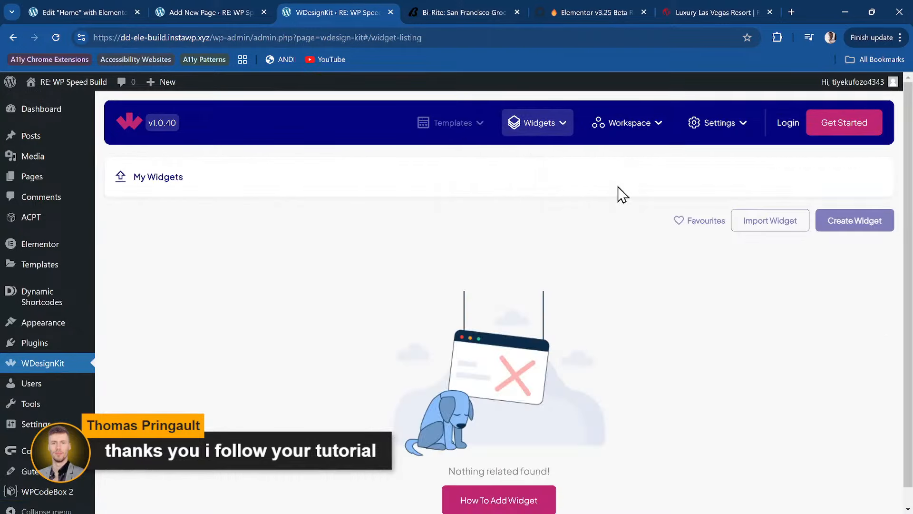
Step: Open the WDesignKit login page, move its tab to a separate window for signing in, and bring the logged-in tab back
scroll(714, 214, down, 1)
click(788, 106)
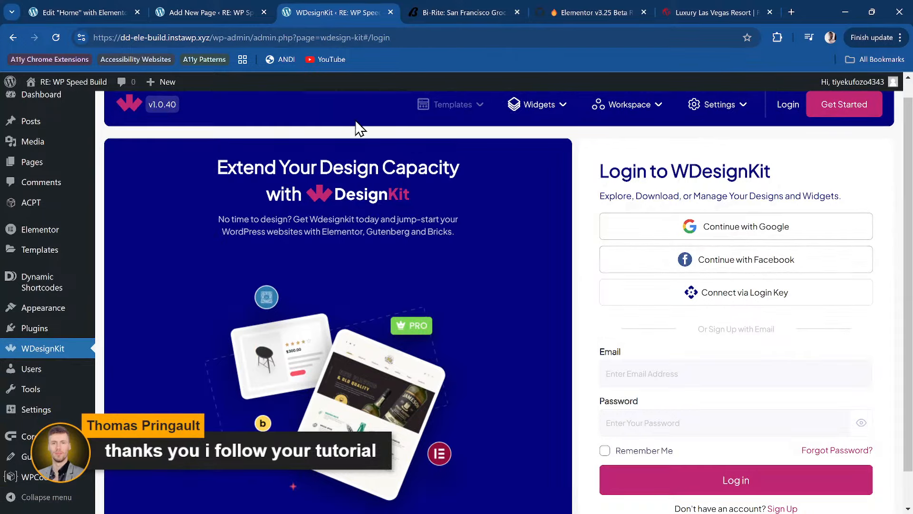
drag(330, 16, 912, 102)
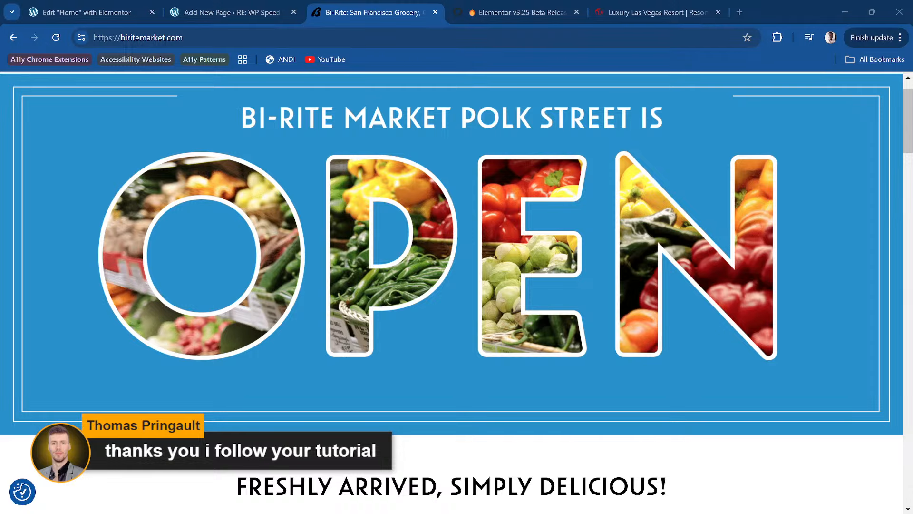
drag(912, 109, 369, 7)
scroll(465, 249, up, 3)
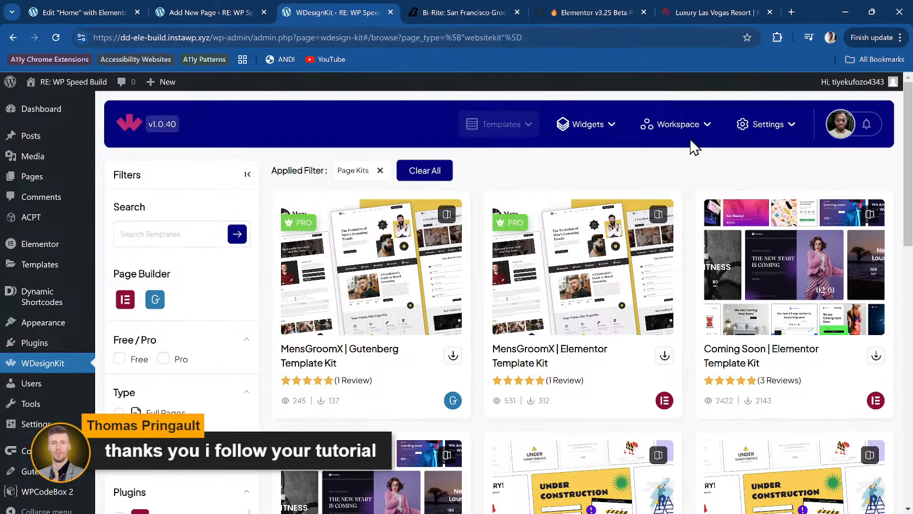
Step: Open My Widgets in WDesignKit and download the DD Horizontal Accordion widget to the site
click(607, 128)
click(588, 192)
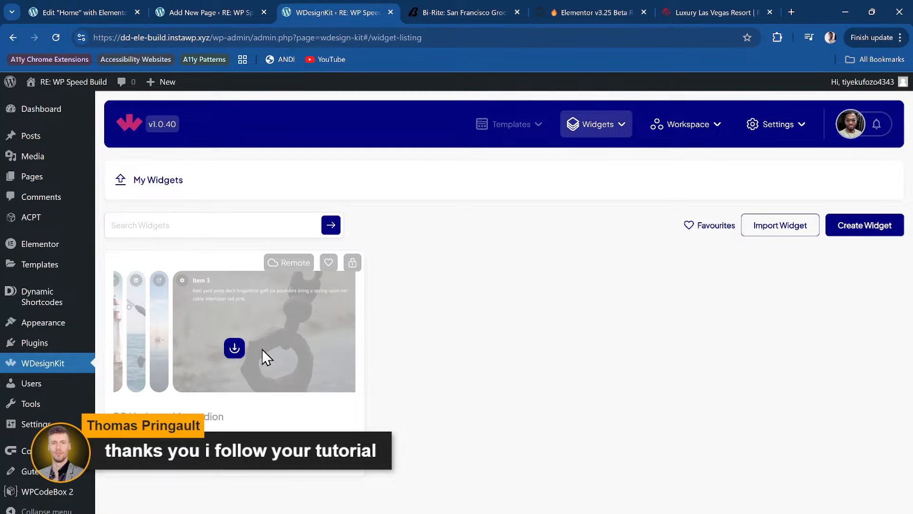
click(233, 349)
Step: Close the Bi-Rite and Elementor v3.25 Beta Release browser tabs
click(462, 12)
click(584, 8)
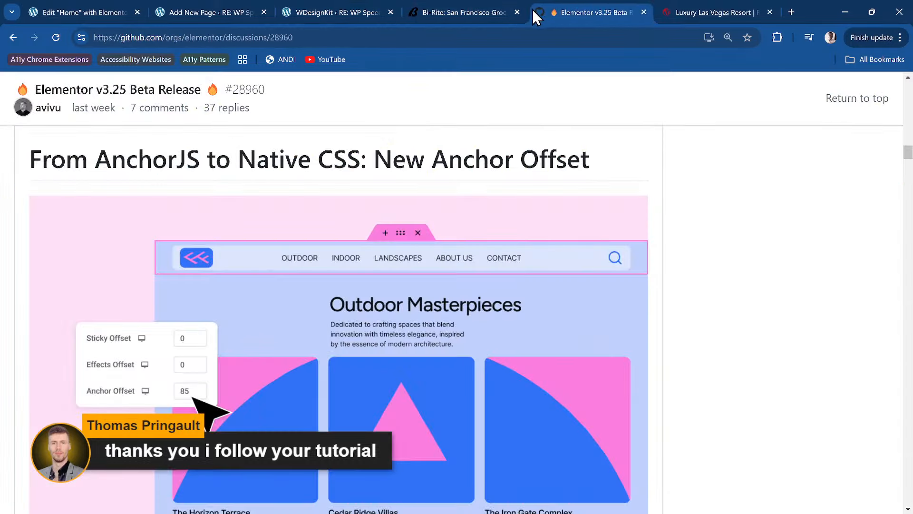
click(512, 11)
click(516, 11)
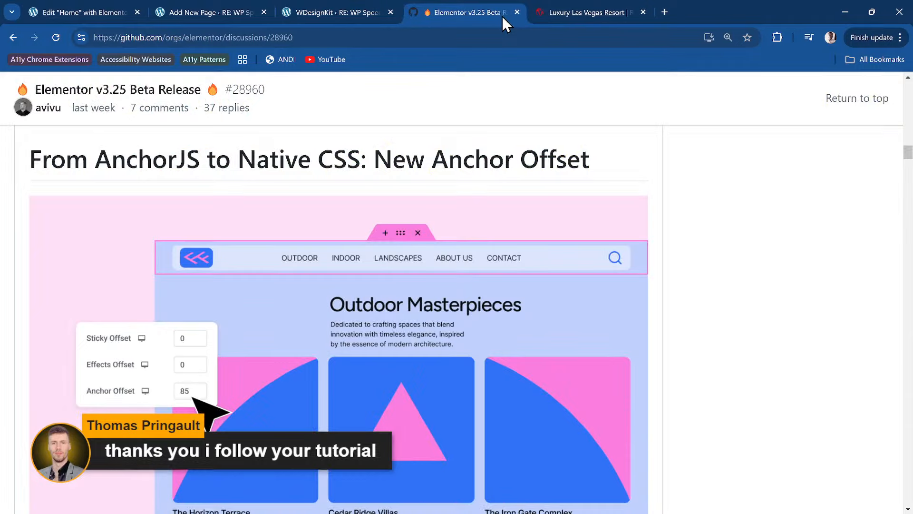
click(517, 12)
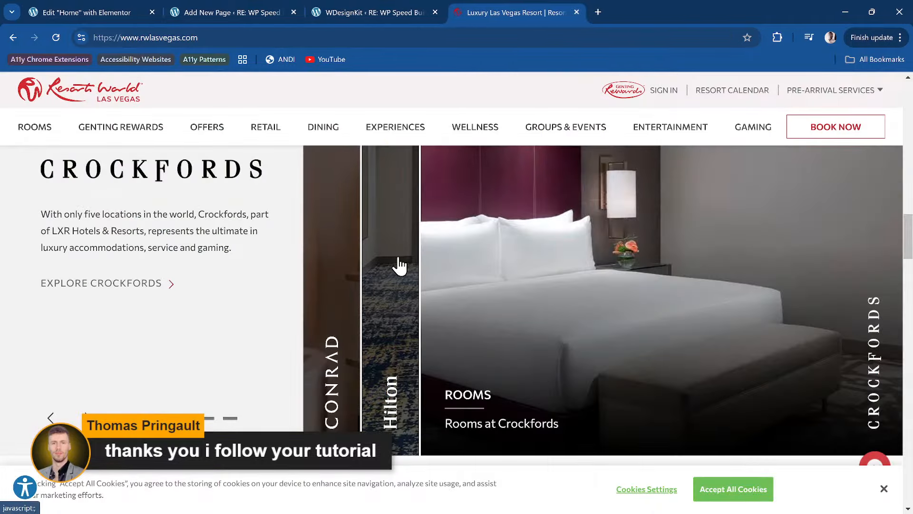
Step: Switch the resort site's hotel slider from Crockfords to the Hilton and Conrad panels to examine its horizontal accordion behaviour
scroll(373, 298, up, 6)
scroll(375, 299, down, 3)
scroll(375, 298, down, 5)
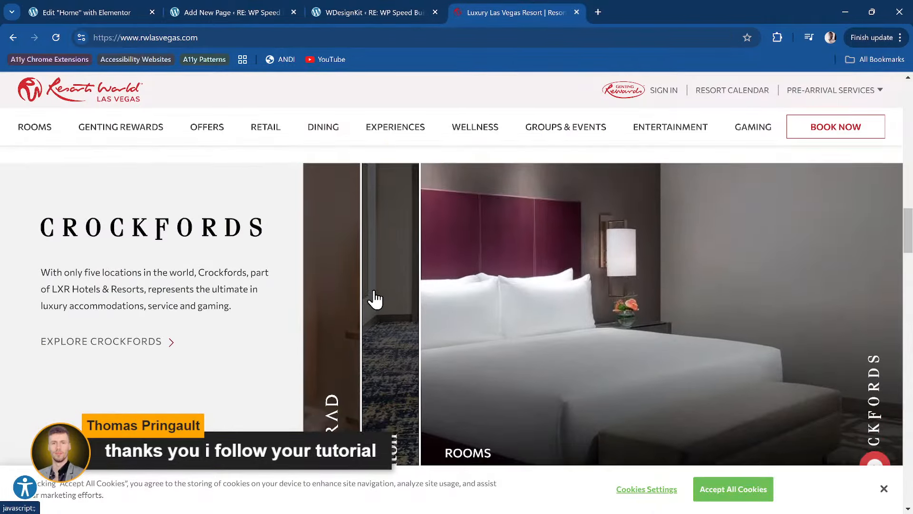
scroll(375, 299, up, 3)
scroll(375, 298, down, 1)
scroll(376, 299, up, 1)
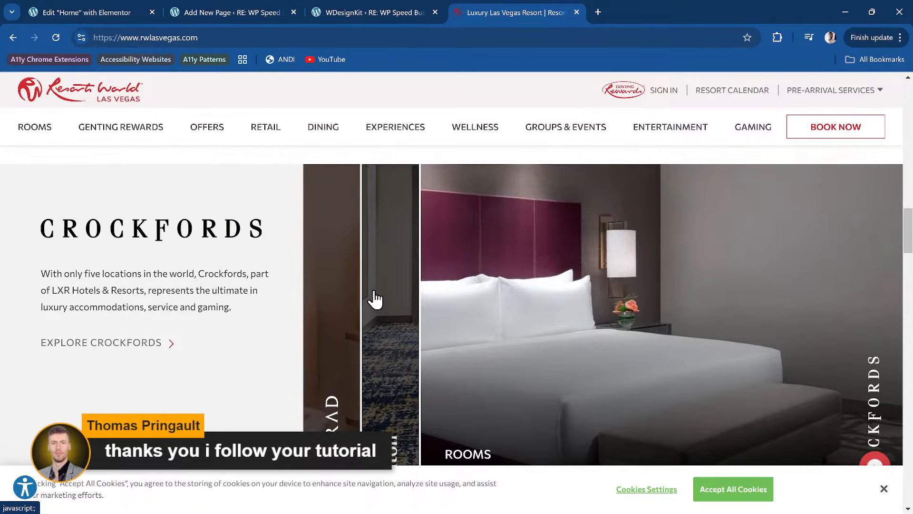
scroll(376, 299, down, 1)
click(393, 282)
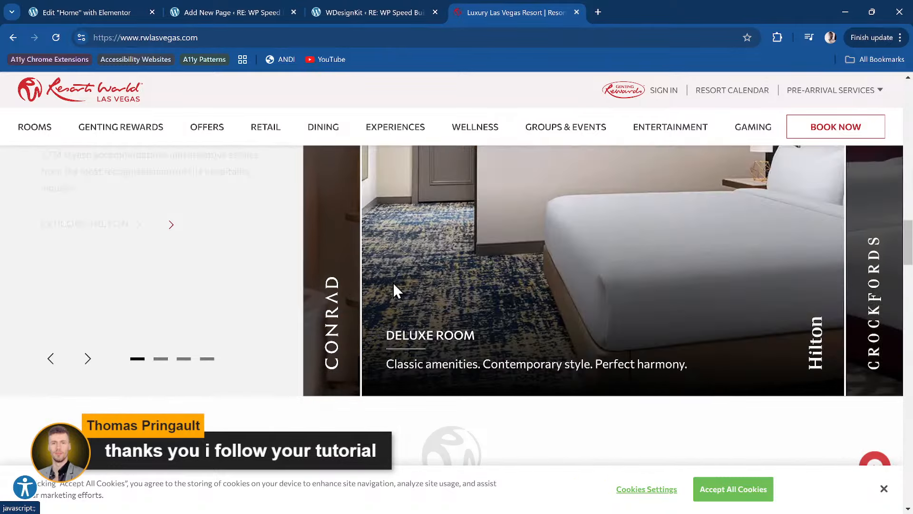
click(332, 296)
click(801, 280)
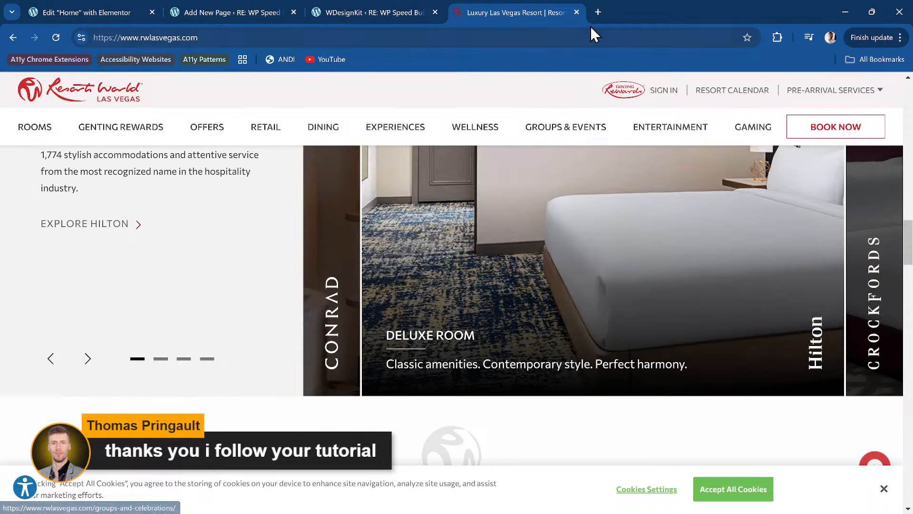
Step: Open YouTube in a new tab, search for "web squadron accordion" and look through the Vertical Accordion tutorials
click(597, 12)
click(520, 36)
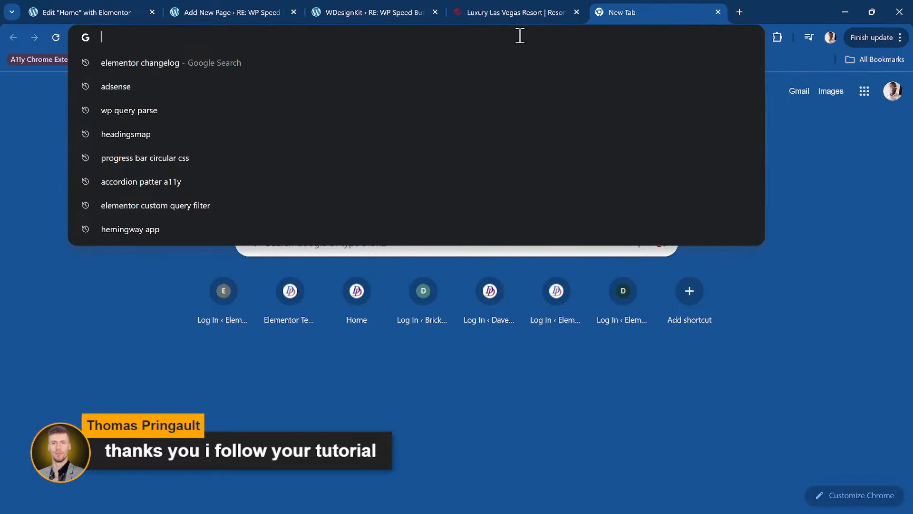
text(youtube.com)
key(Return)
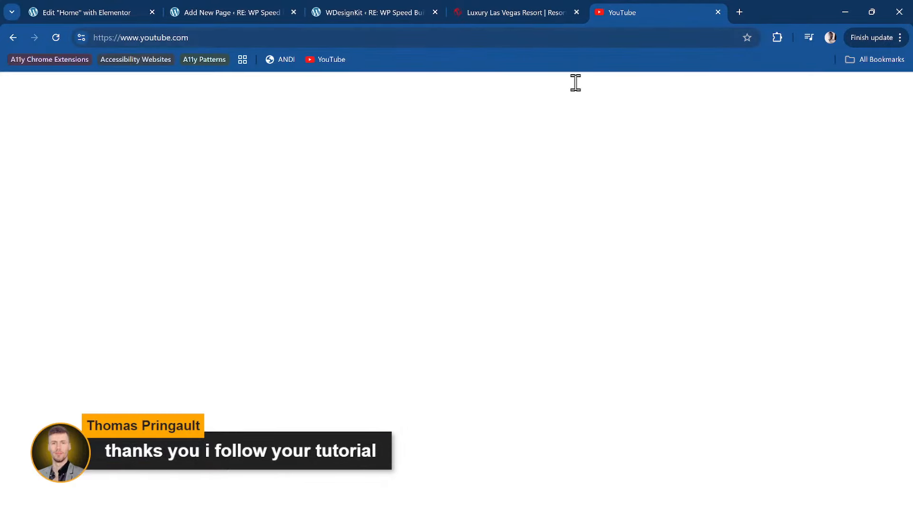
click(438, 92)
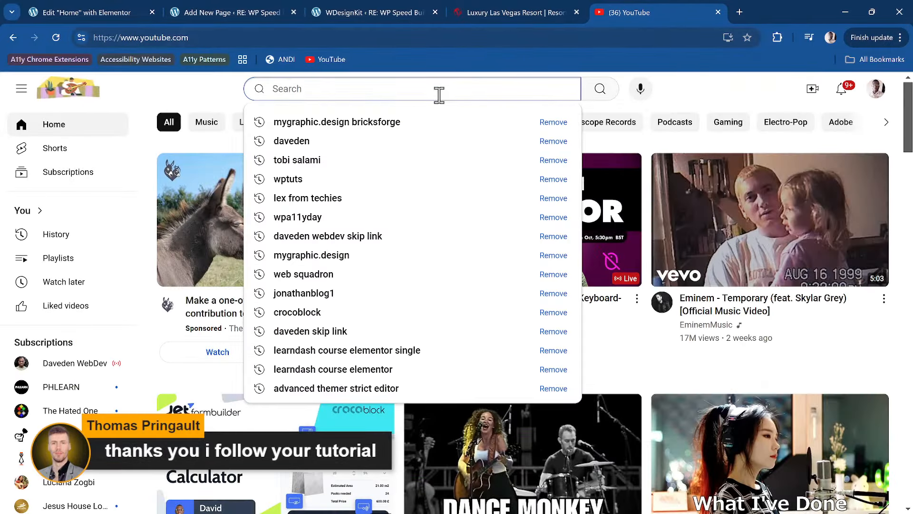
text(web squadro)
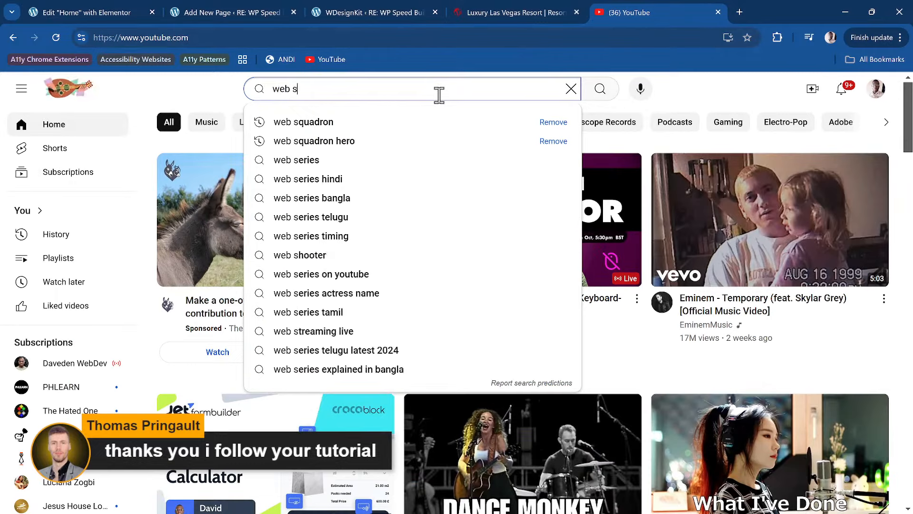
text(c)
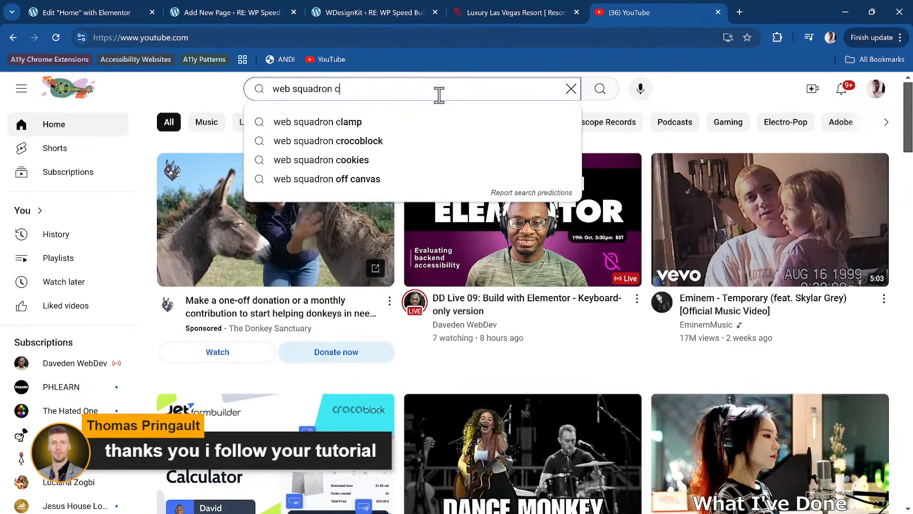
key(BackSpace)
text(accordion)
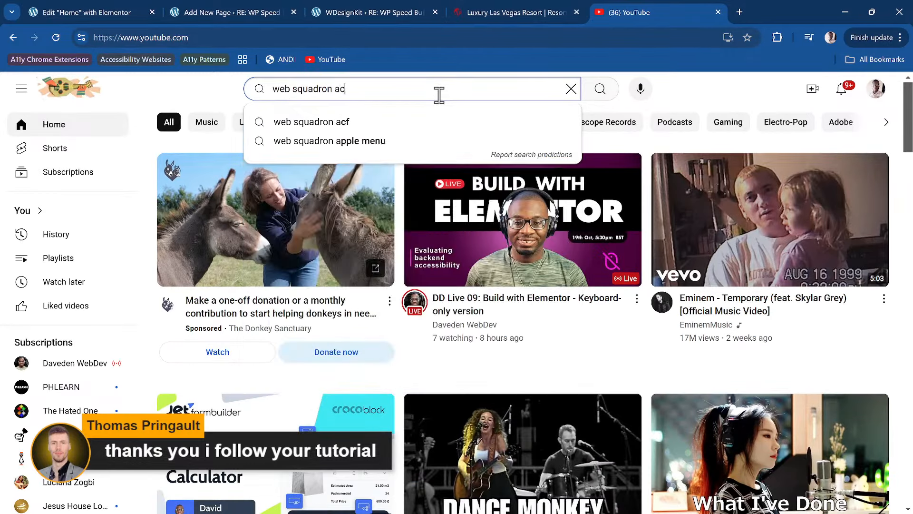
key(Return)
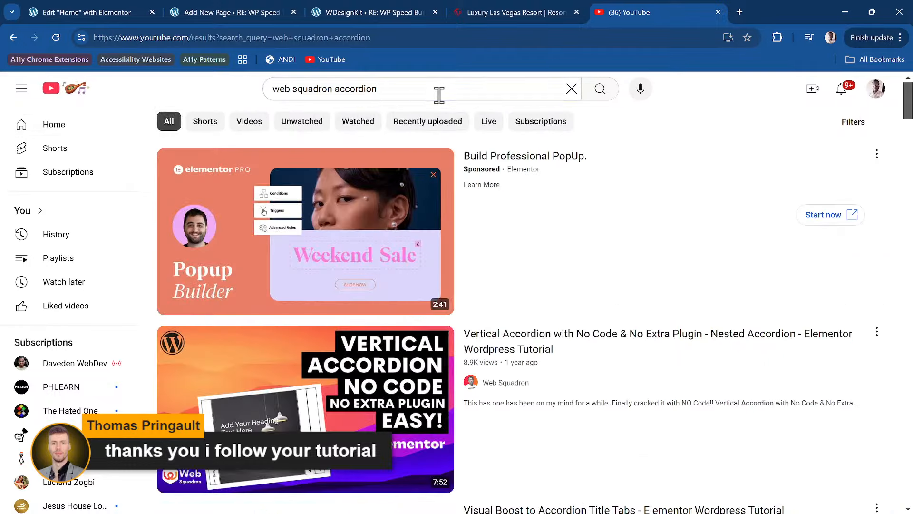
mouse_move(272, 428)
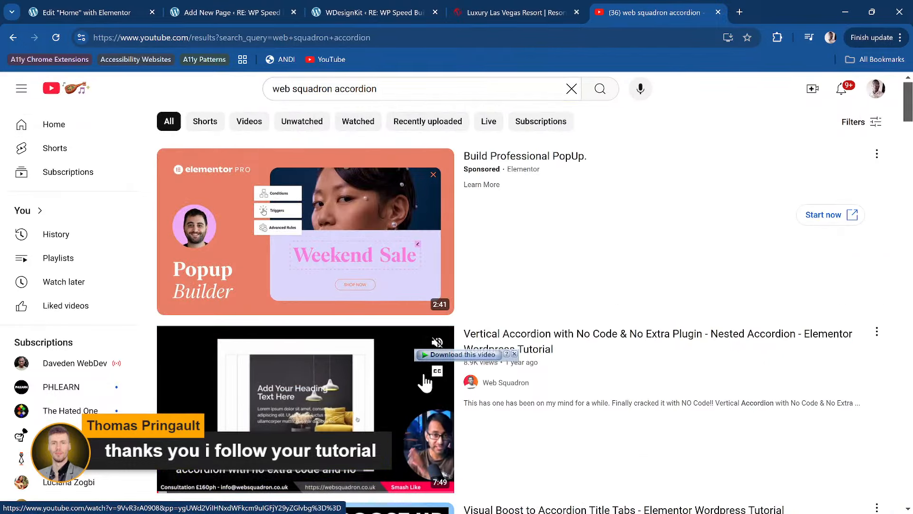
scroll(565, 365, down, 2)
scroll(564, 365, down, 2)
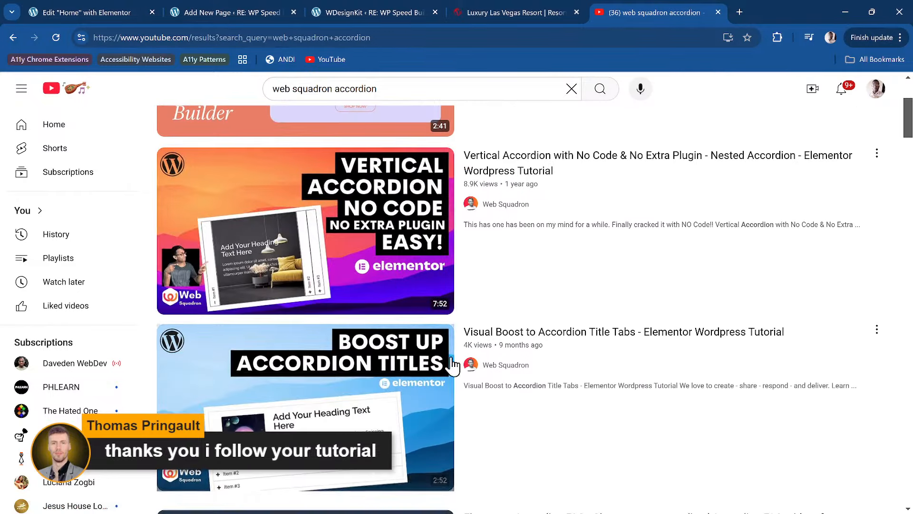
mouse_move(602, 247)
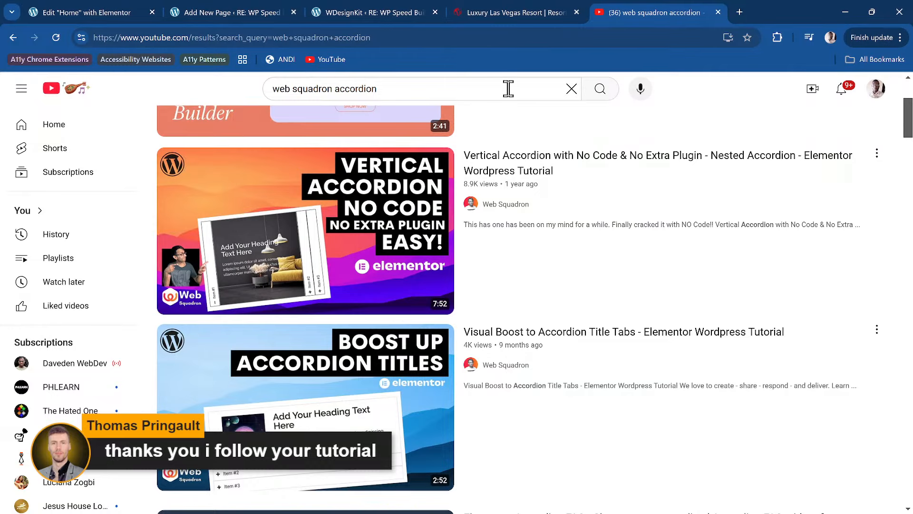
Step: Look at the resort's hotel slider again and open the DD Horizontal Accordion widget in WDesignKit's widget builder
click(504, 10)
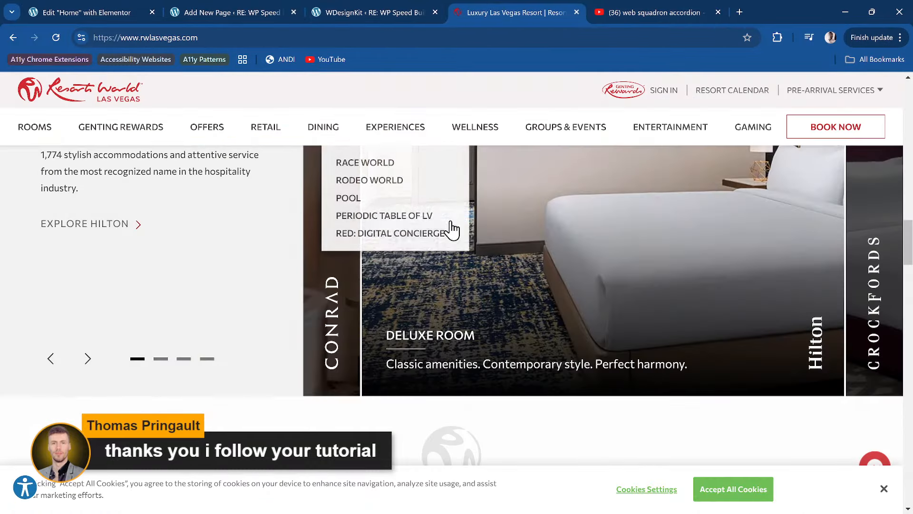
scroll(526, 296, up, 2)
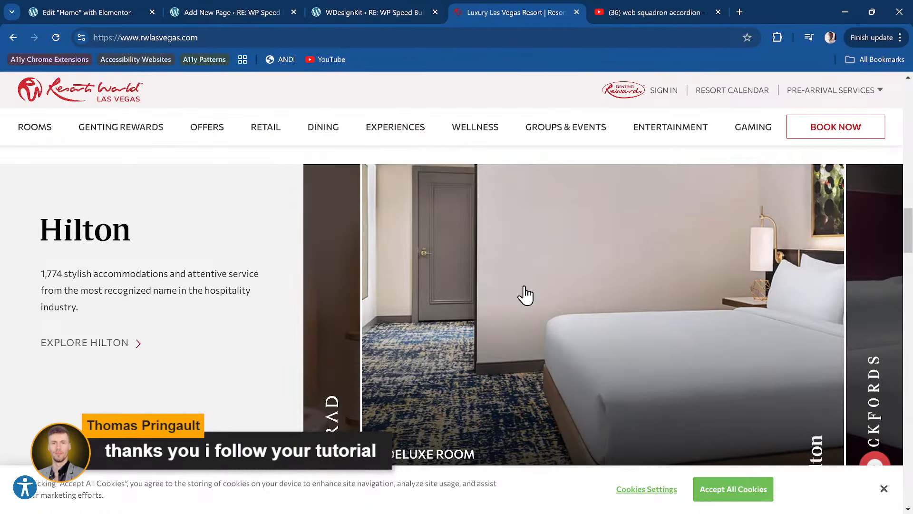
click(369, 14)
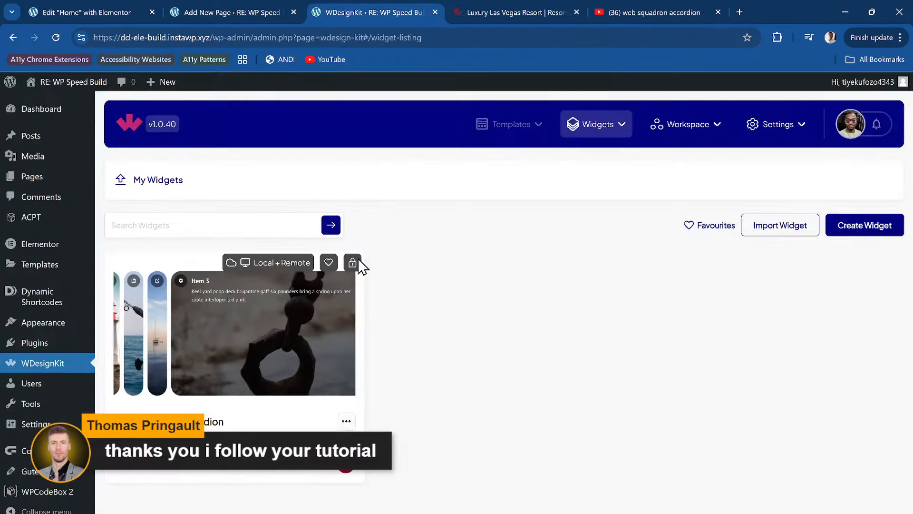
click(233, 362)
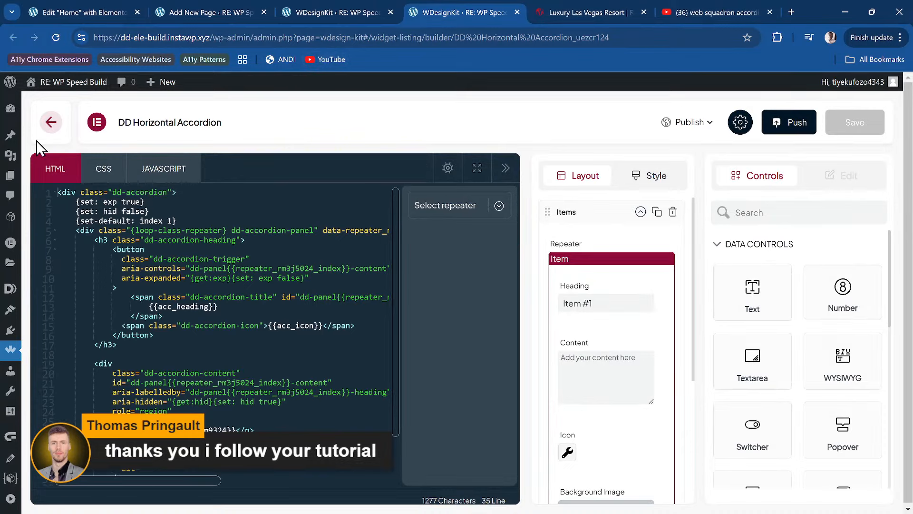
Step: Create a new WordPress page titled "Accordion", publish it and open it in Elementor
click(64, 112)
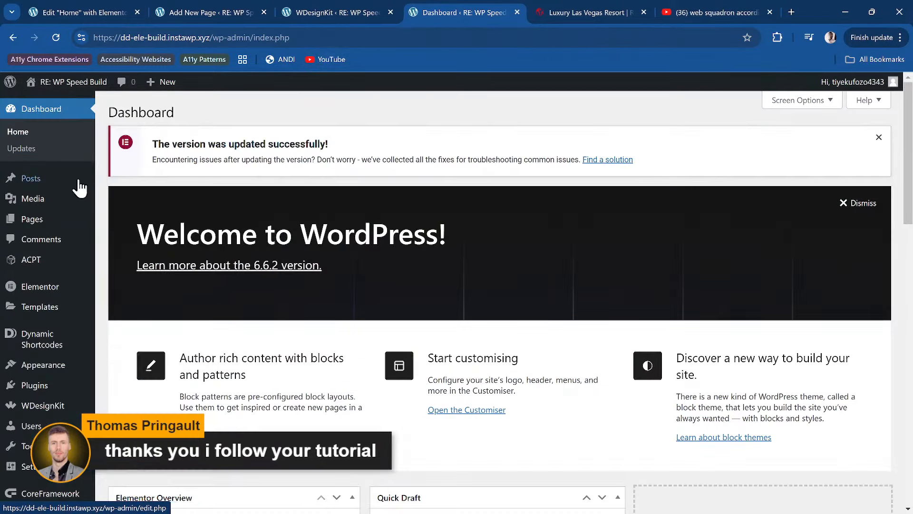
click(61, 224)
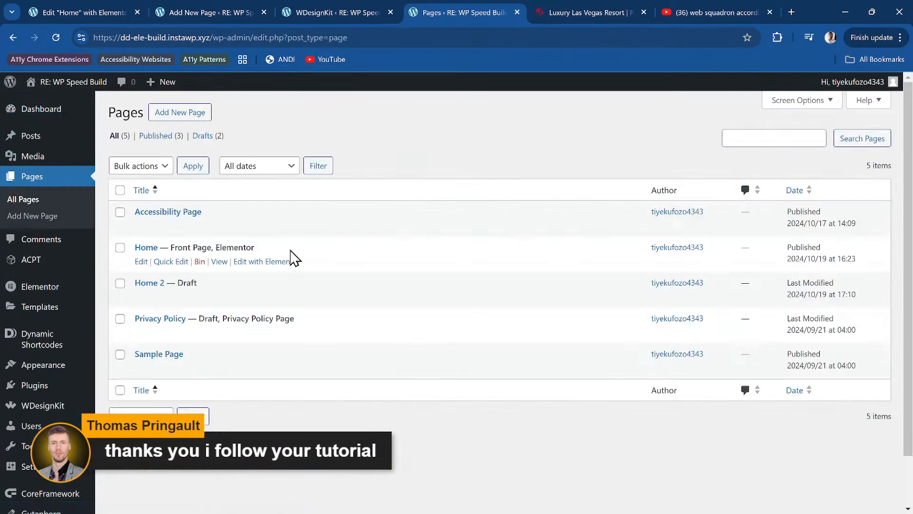
click(189, 114)
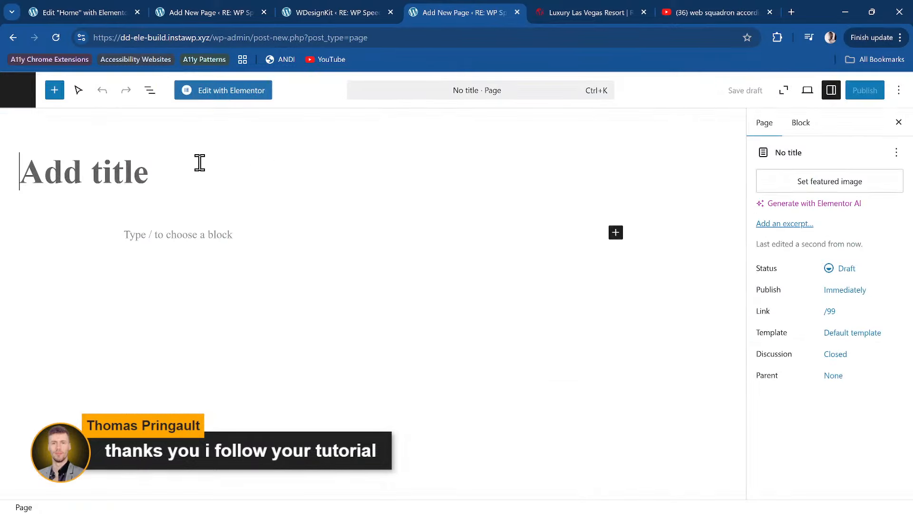
text(Accordion)
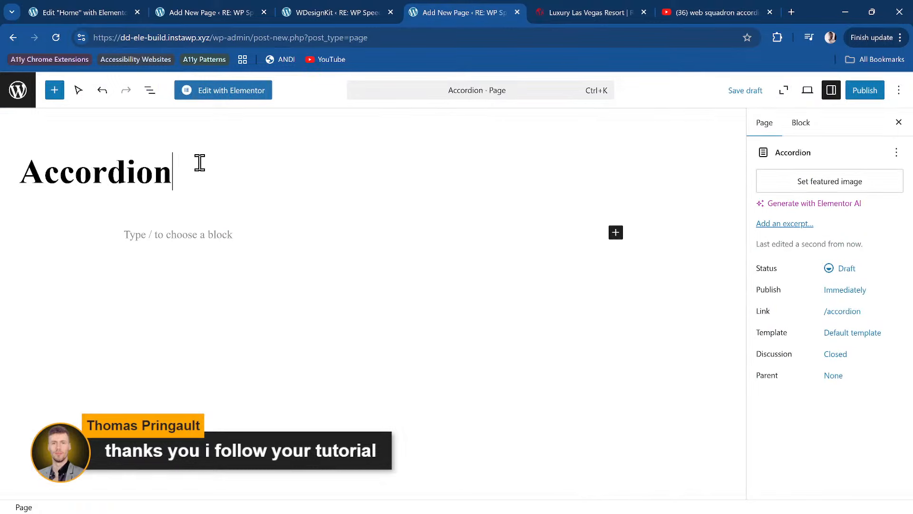
click(865, 91)
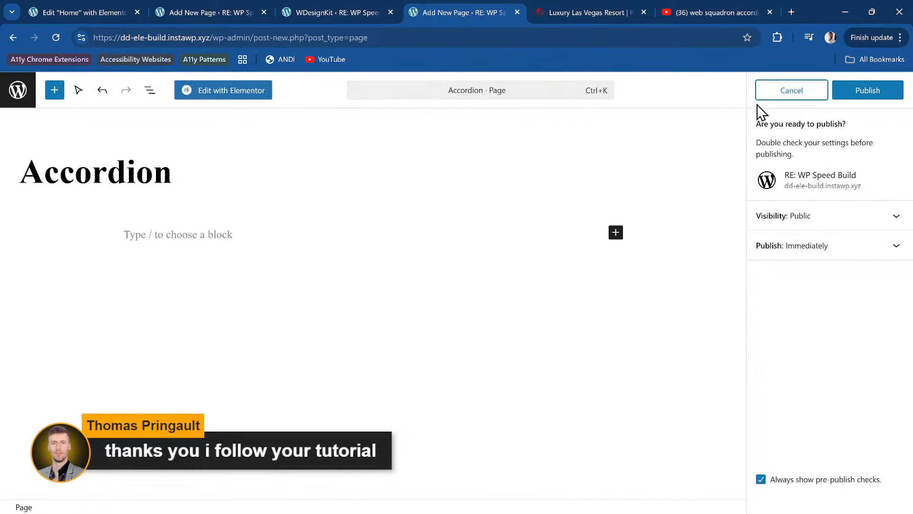
click(859, 91)
click(231, 92)
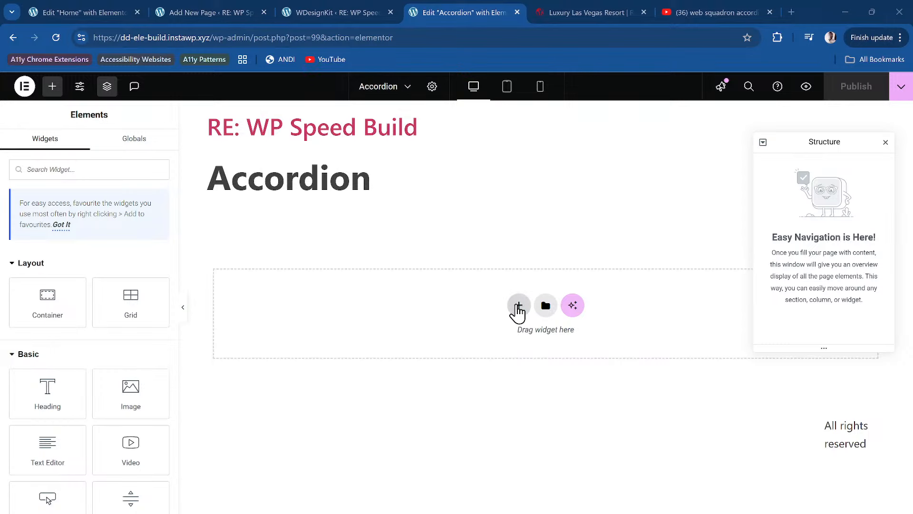
Step: Find the DD Horizontal Accordion widget by searching for "acc", add it to the Accordion page and preview the page
click(122, 172)
text(a)
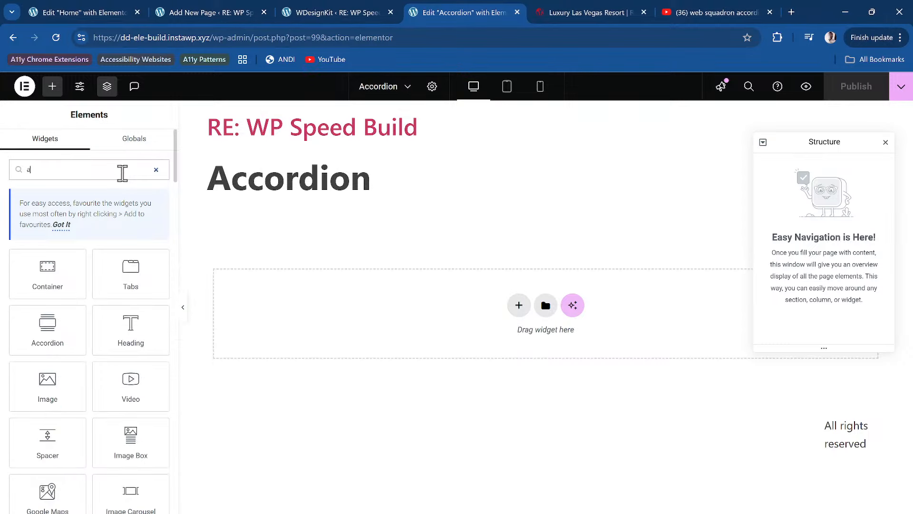
text(cc)
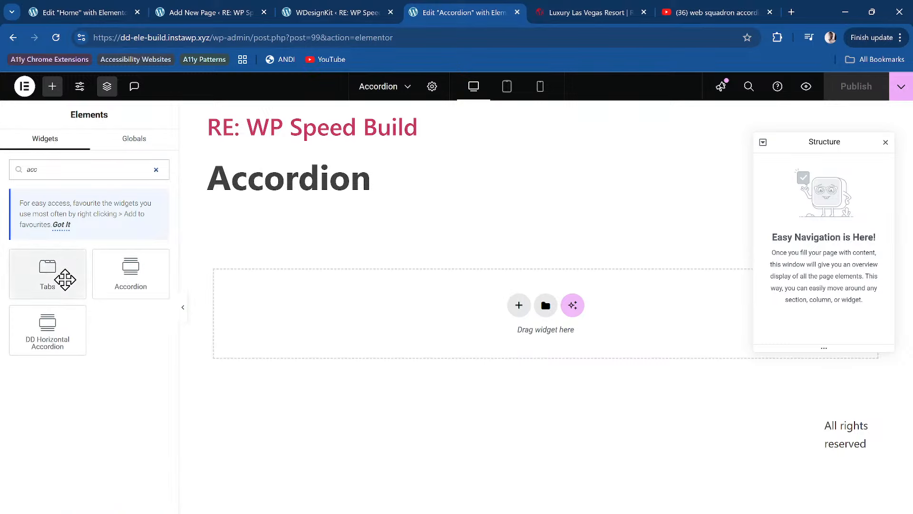
drag(48, 328, 366, 306)
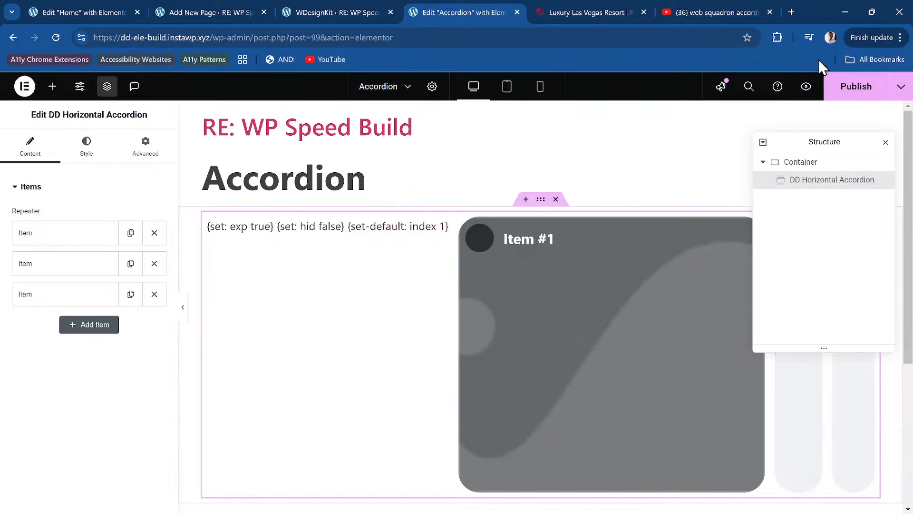
click(806, 86)
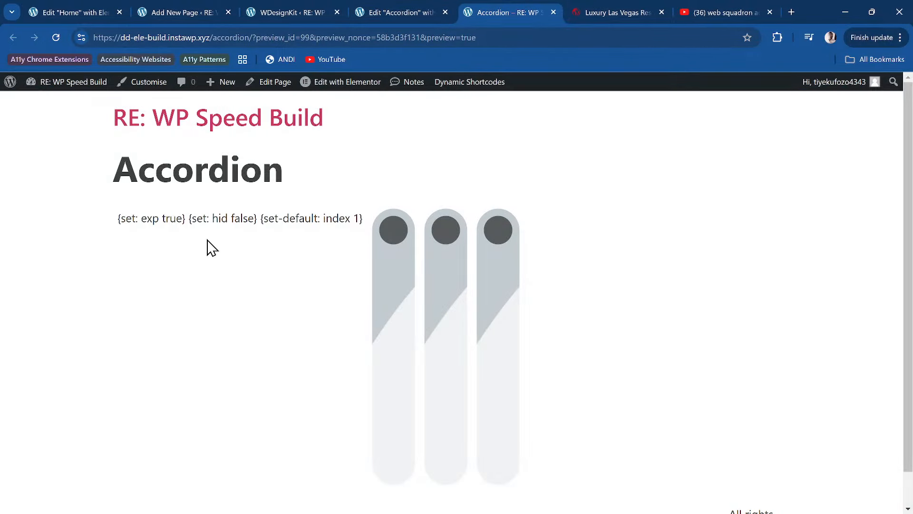
Step: In the Dynamic Shortcodes settings, enable Elementor - Dynamic Tag, disable Bricks and save the settings
mouse_move(78, 89)
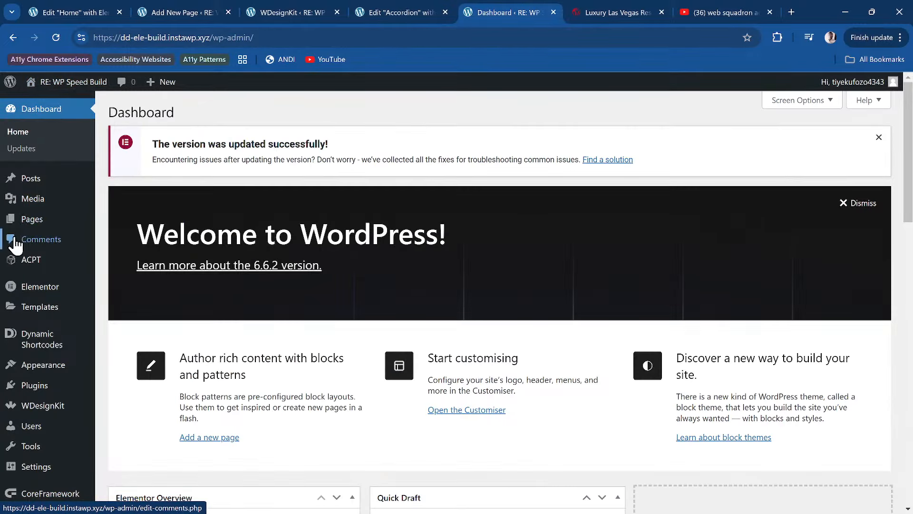
scroll(71, 392, down, 3)
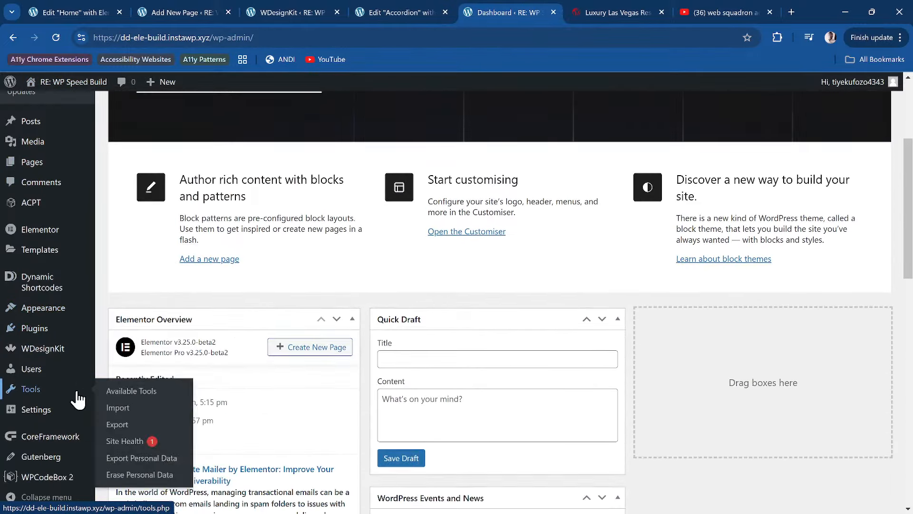
mouse_move(67, 294)
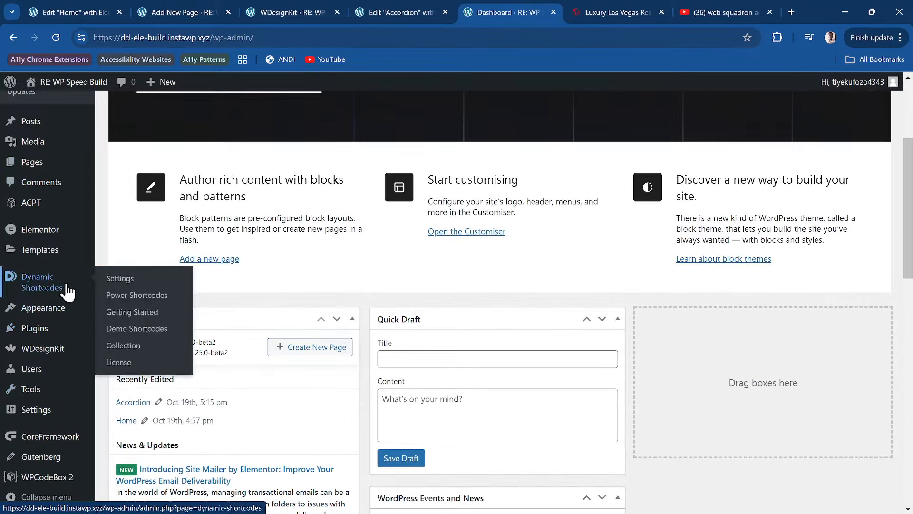
click(138, 285)
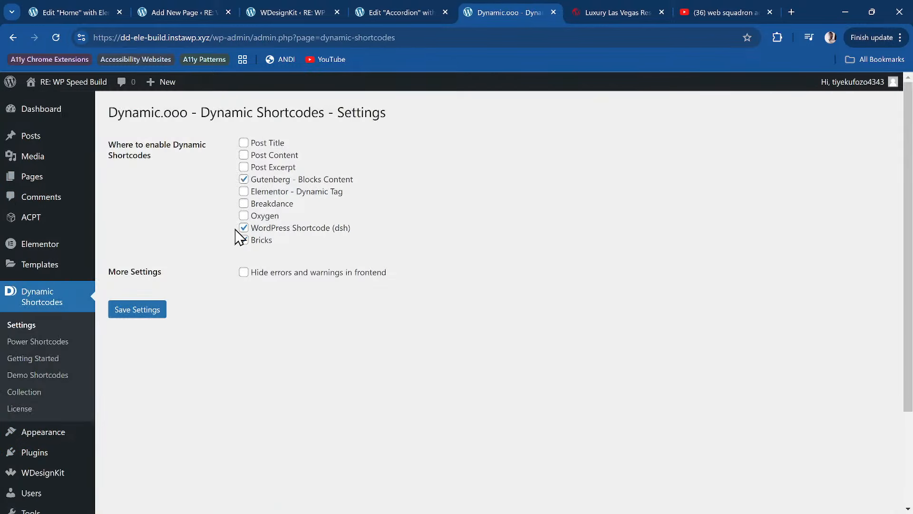
click(261, 193)
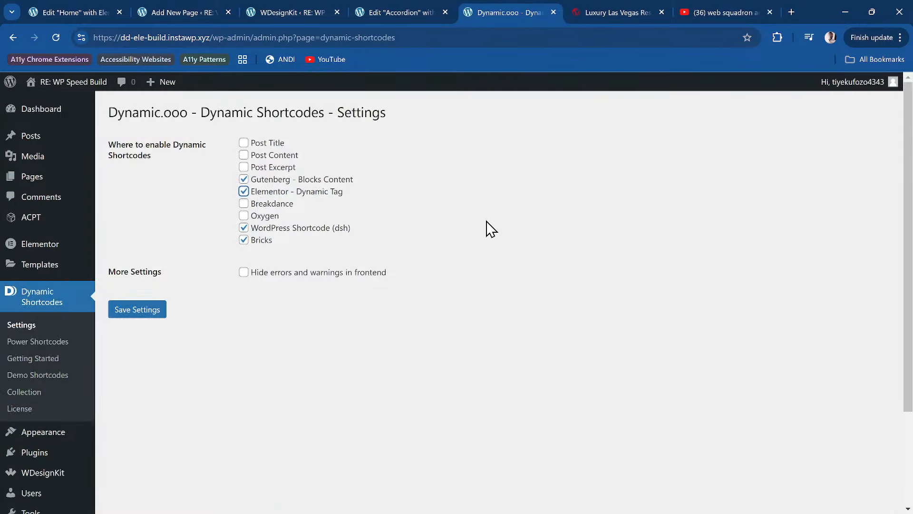
click(304, 229)
click(264, 244)
click(273, 232)
click(153, 314)
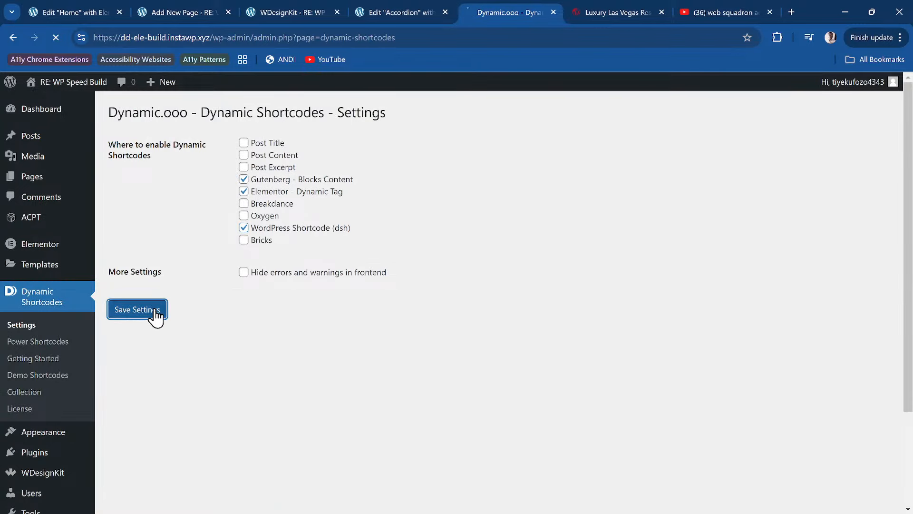
Step: Reload the Accordion page in the Elementor editor, close the Dynamic Shortcodes settings and preview the page again
click(399, 12)
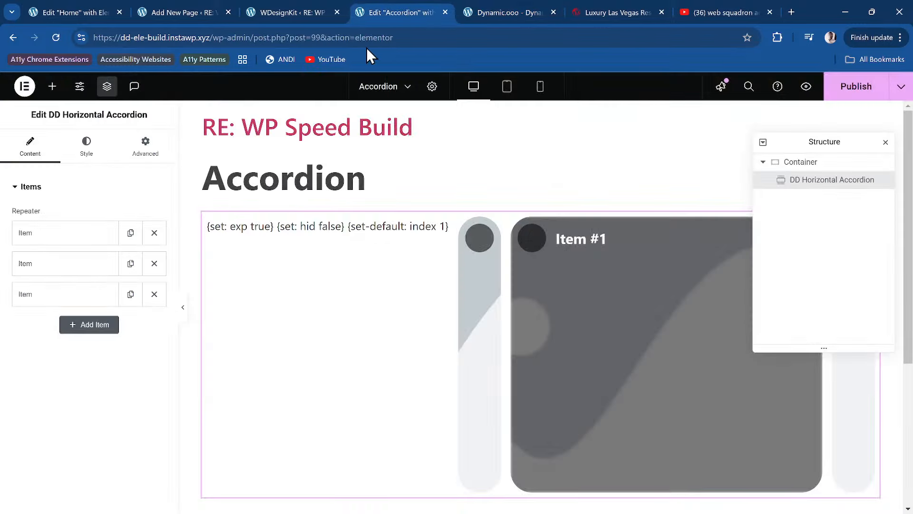
click(55, 38)
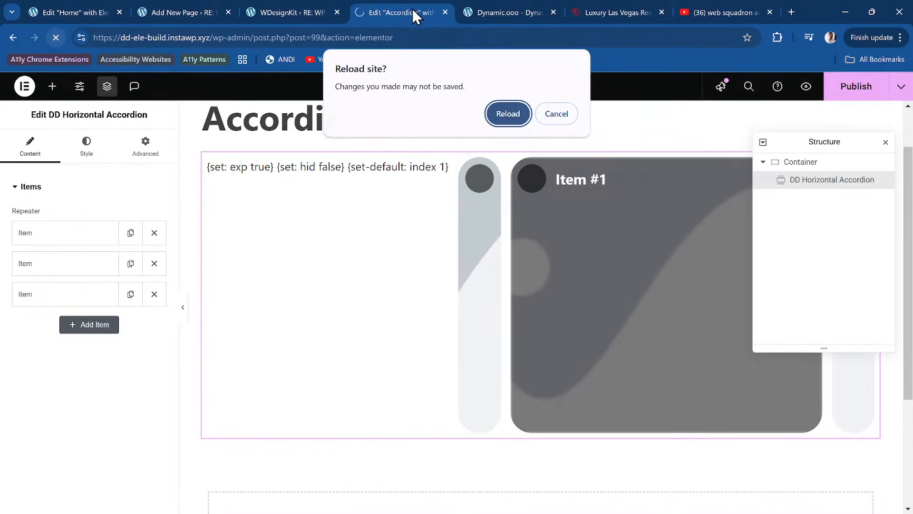
click(505, 112)
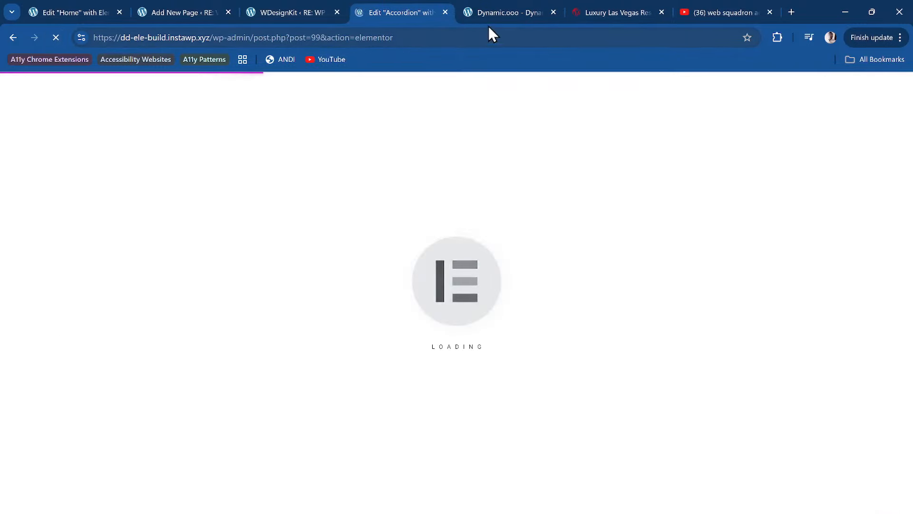
click(523, 10)
click(551, 12)
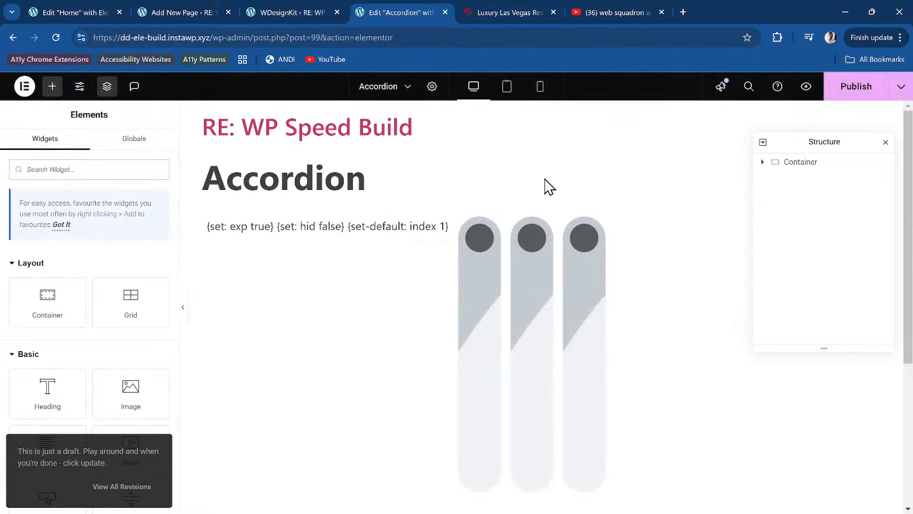
click(806, 86)
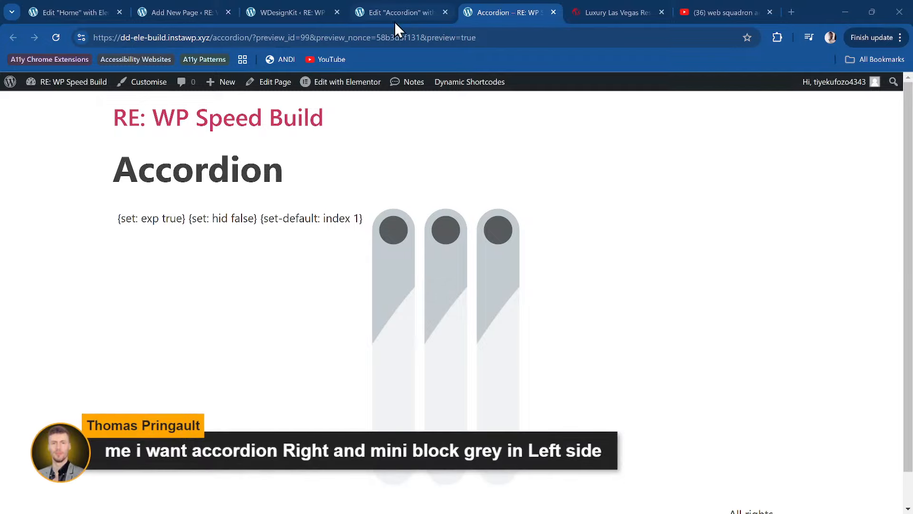
Step: Switch the resort site's hotel slider through the Conrad, Crockfords and Hilton panels to examine its text block and image accordion layout
click(602, 11)
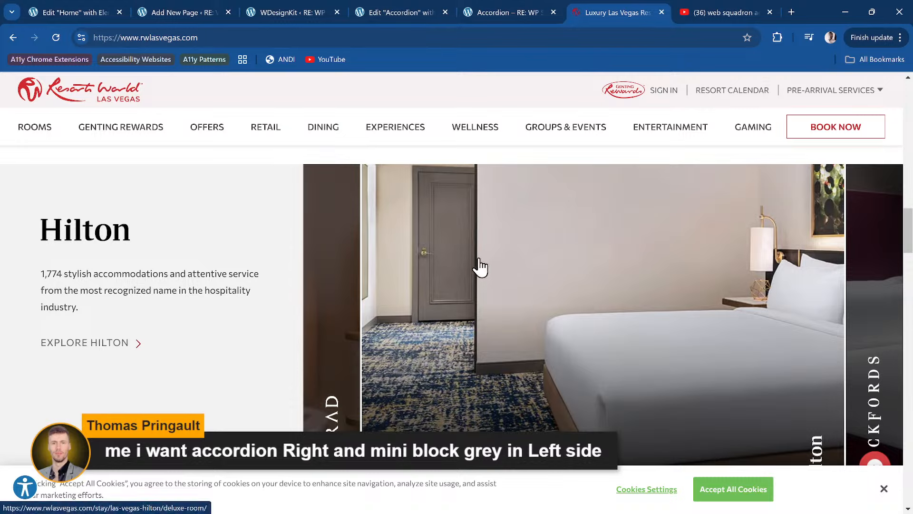
click(341, 282)
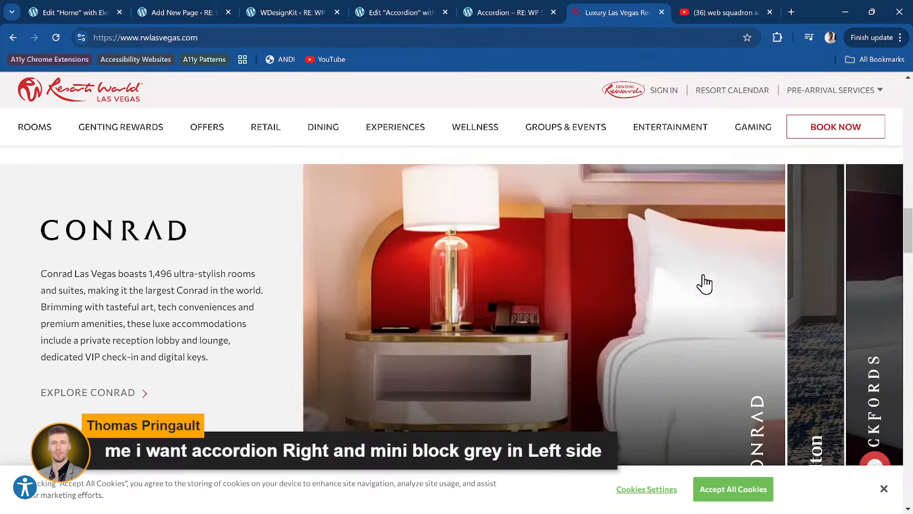
click(828, 285)
click(881, 284)
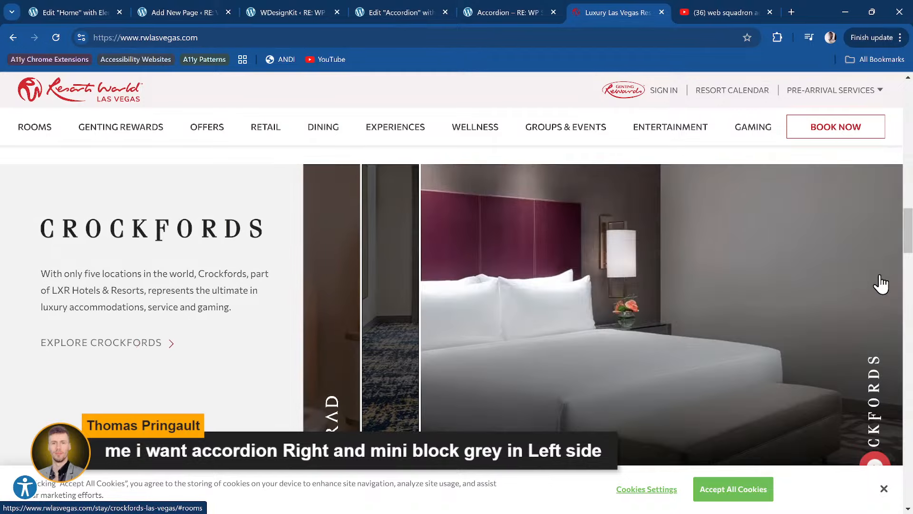
click(391, 306)
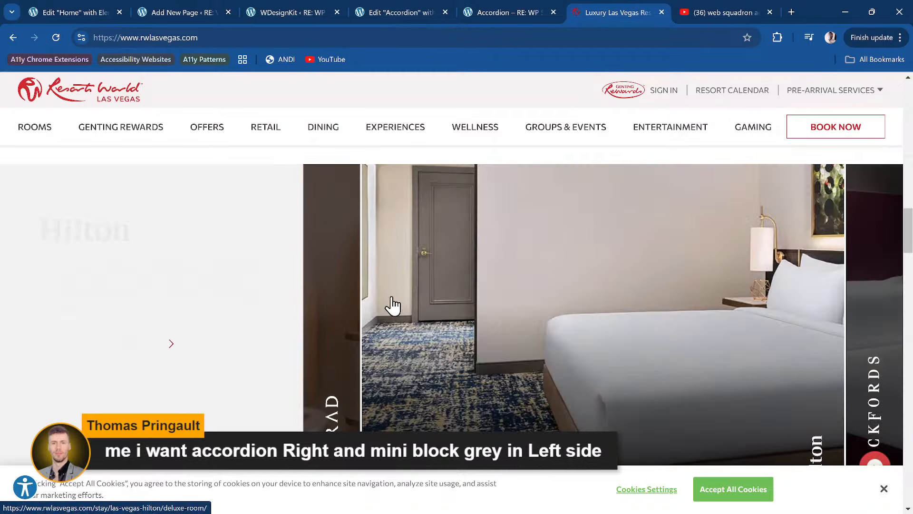
click(328, 306)
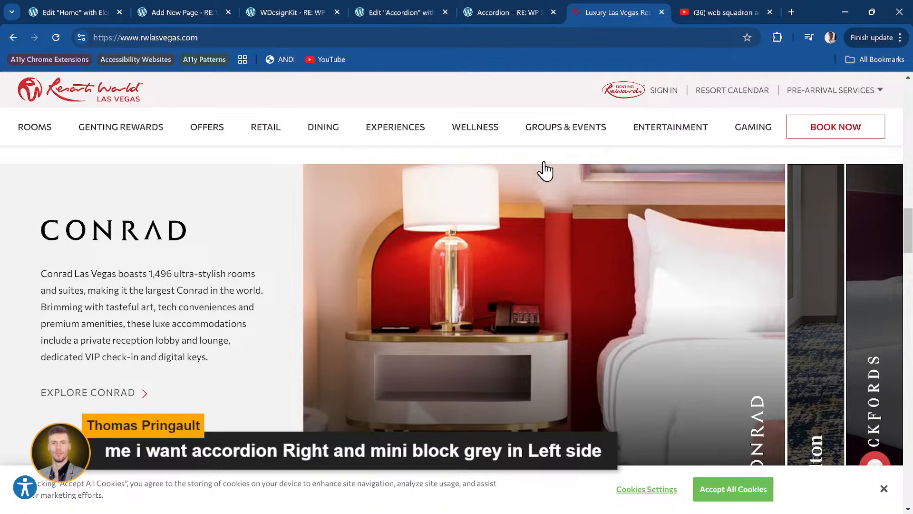
mouse_move(551, 135)
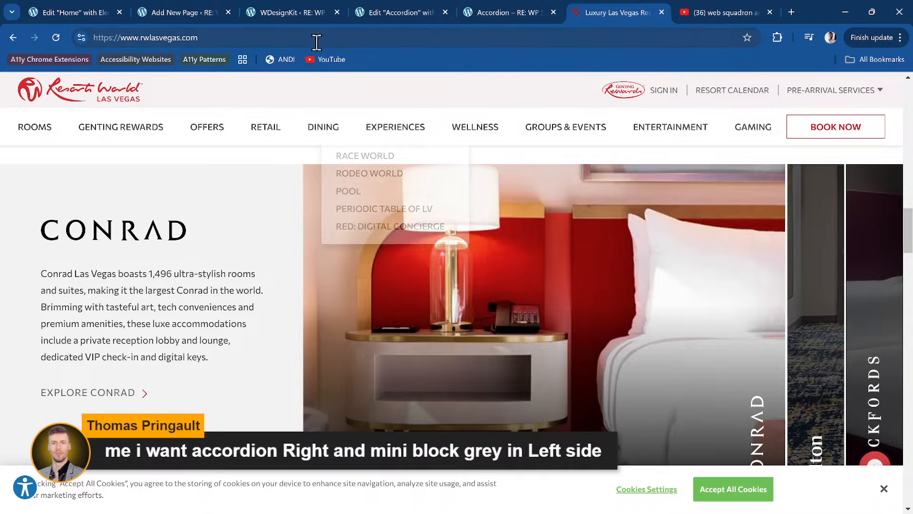
Step: Check the My Widgets list in WDesignKit and the Home 2 draft, and close the WDesignKit tab
mouse_move(294, 23)
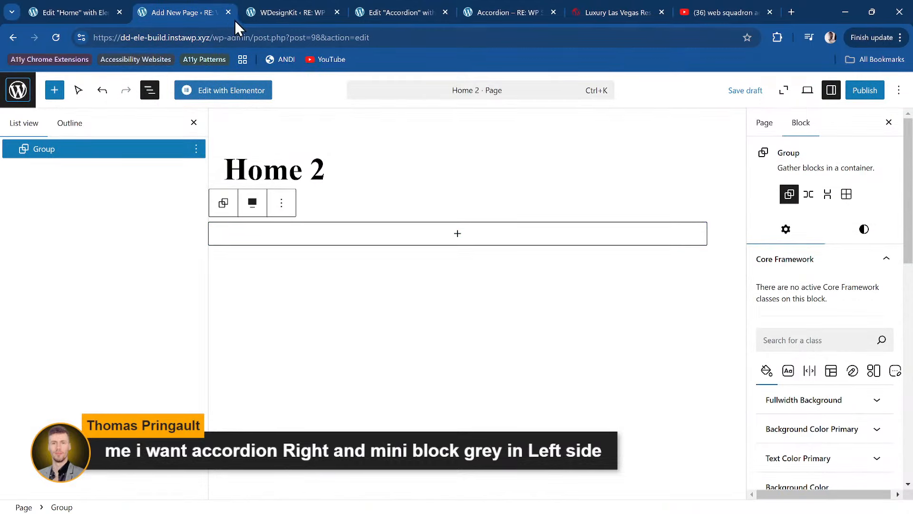
click(277, 17)
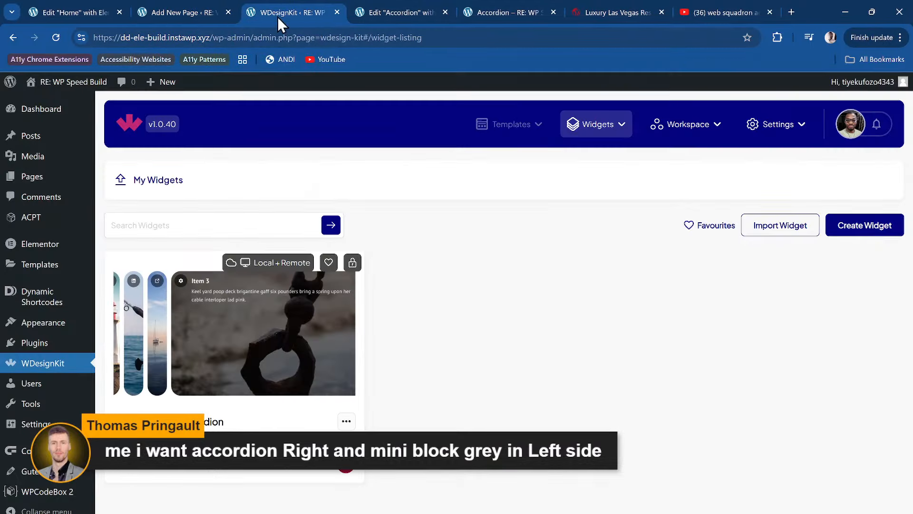
click(196, 19)
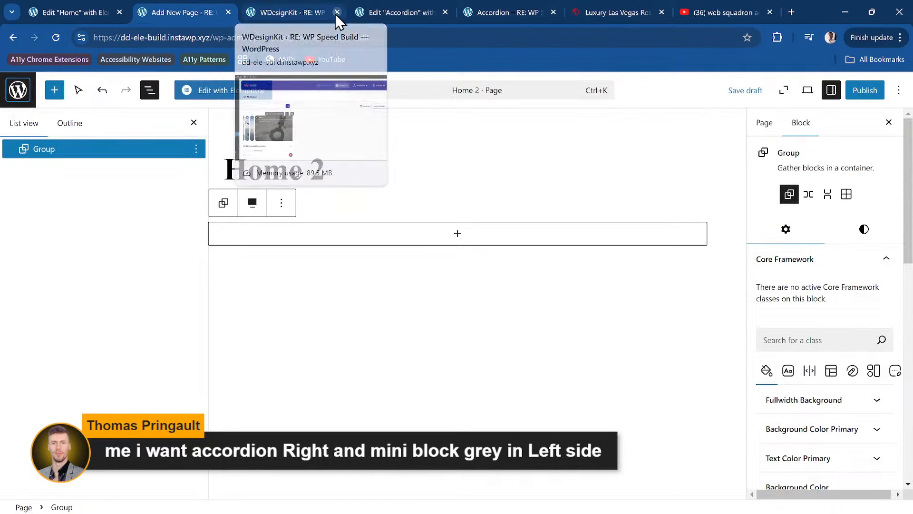
click(336, 13)
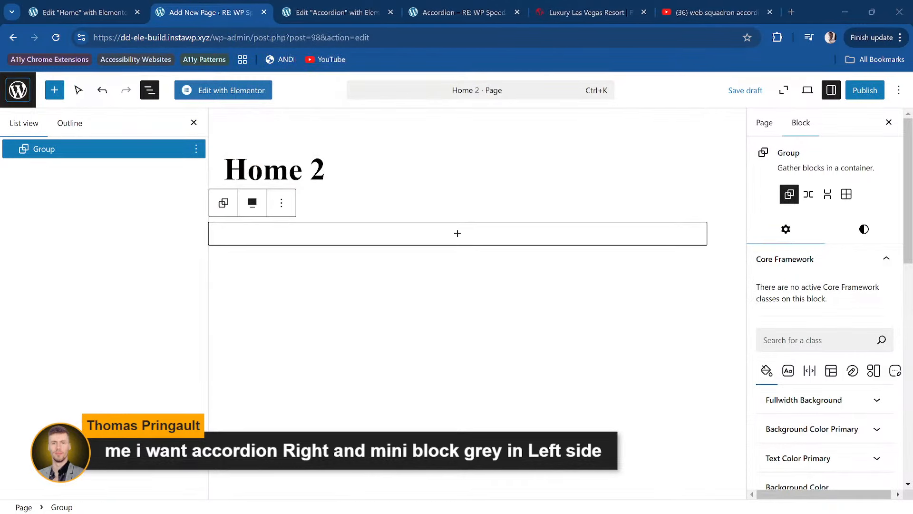
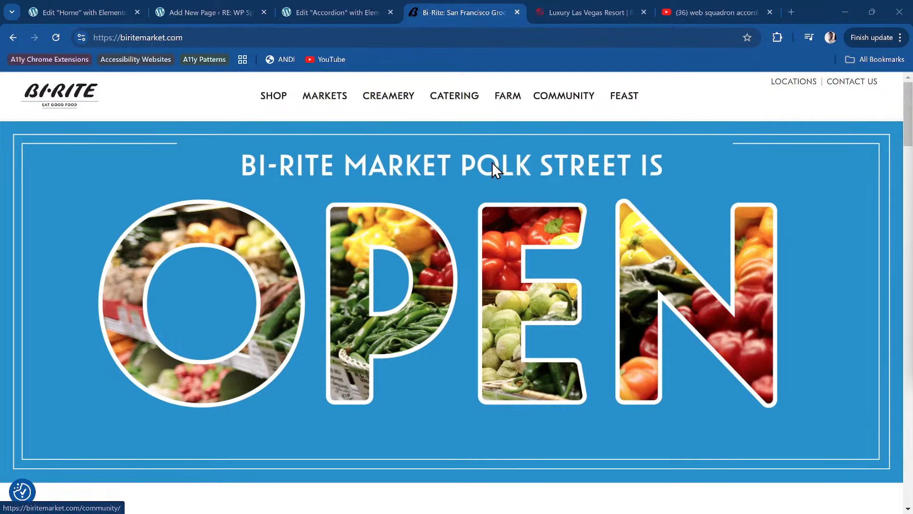
Step: Examine the Bi-Rite home page's hero and the sections below it, and return to the Home page in the Elementor editor
scroll(482, 190, down, 1)
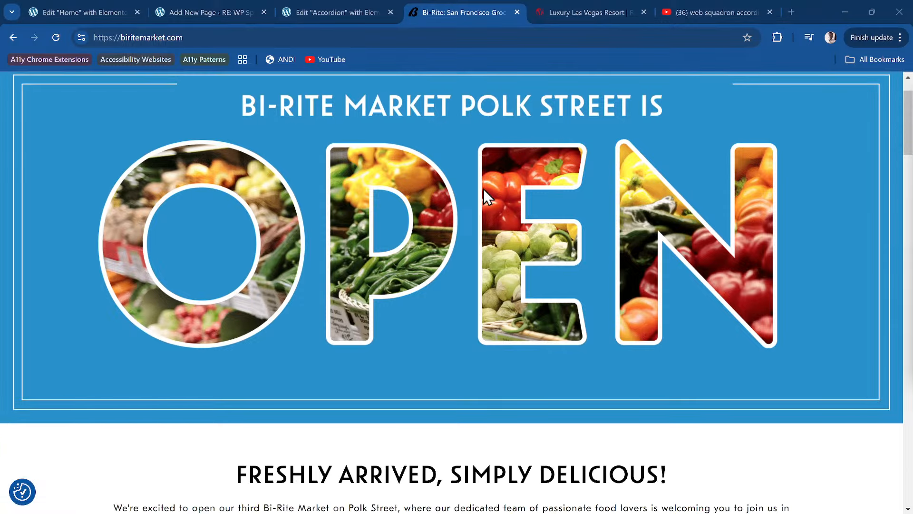
scroll(483, 187, down, 5)
scroll(481, 187, up, 6)
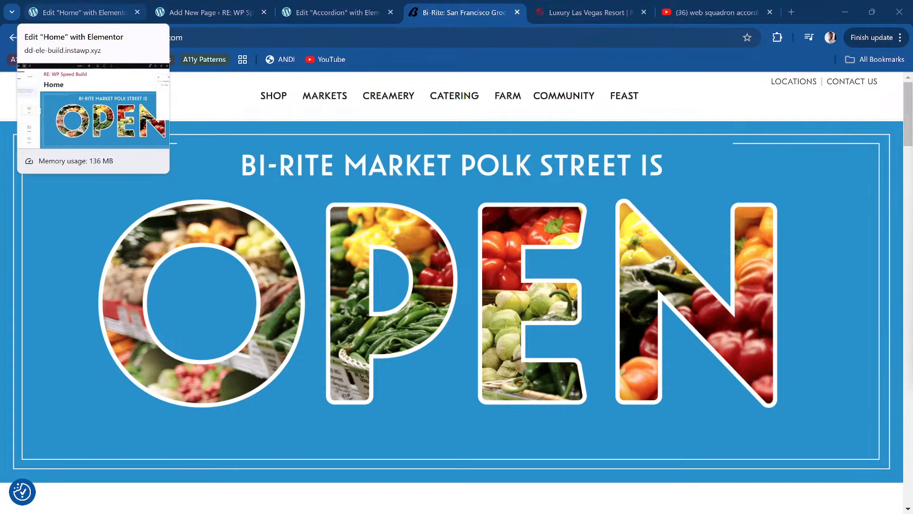
click(81, 12)
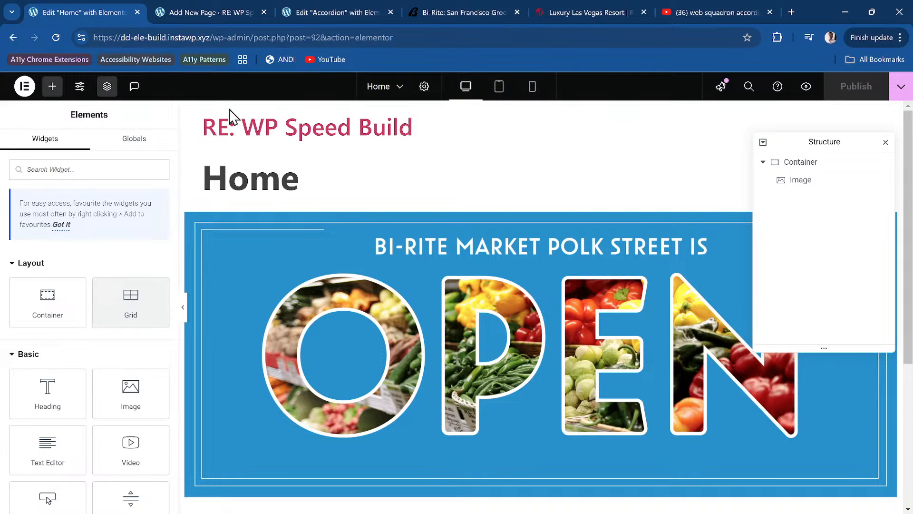
Step: Leave the Home 2 draft's block editor without saving and return to the Pages list
click(221, 13)
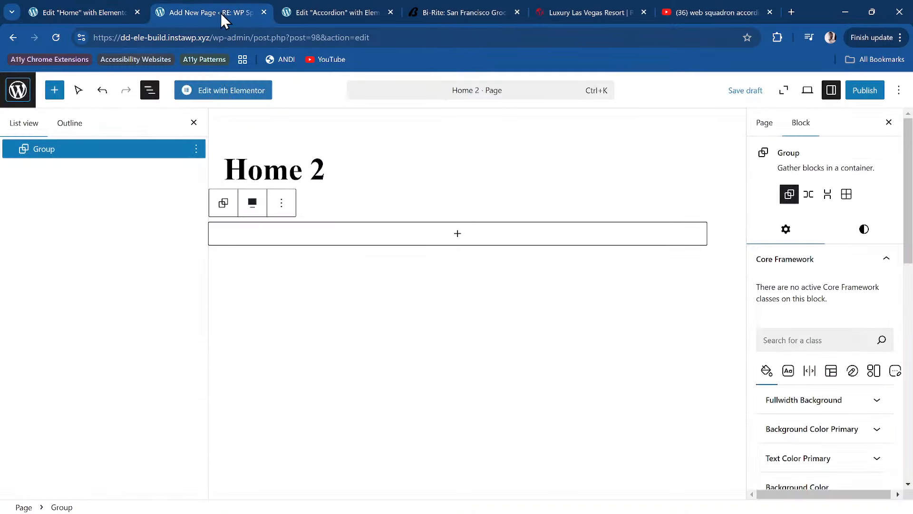
click(18, 90)
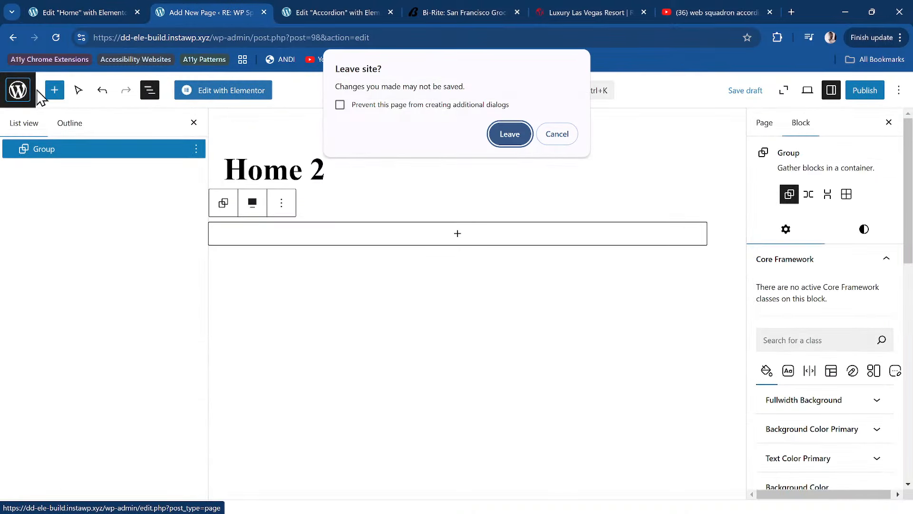
click(508, 133)
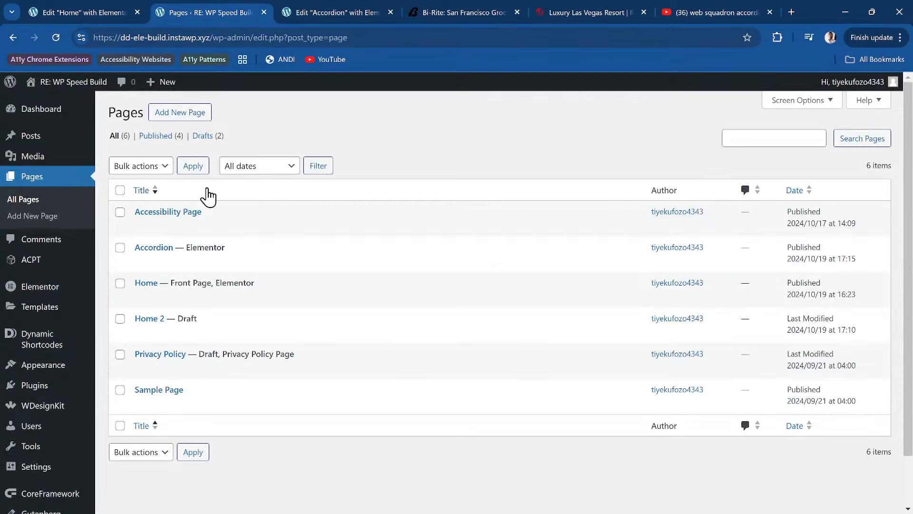
Step: Close the Accordion page's Elementor editor and the Las Vegas resort site
click(330, 14)
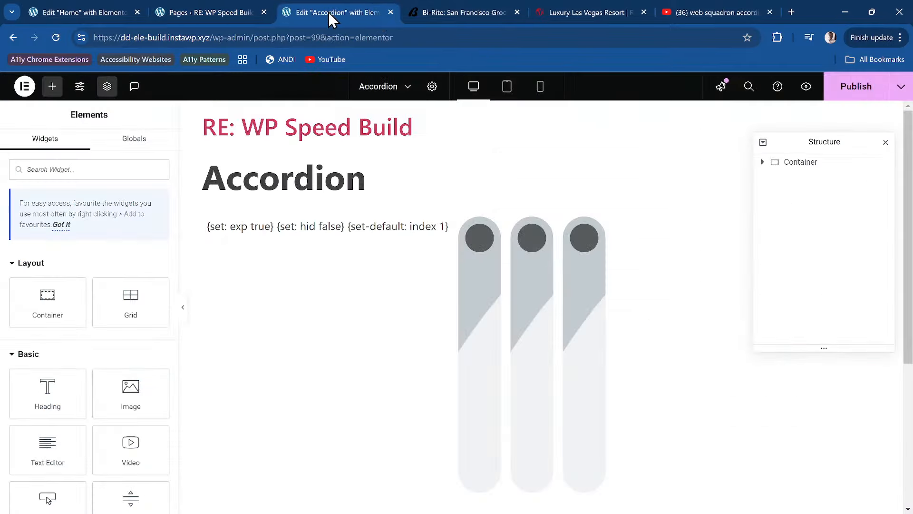
click(390, 12)
click(462, 14)
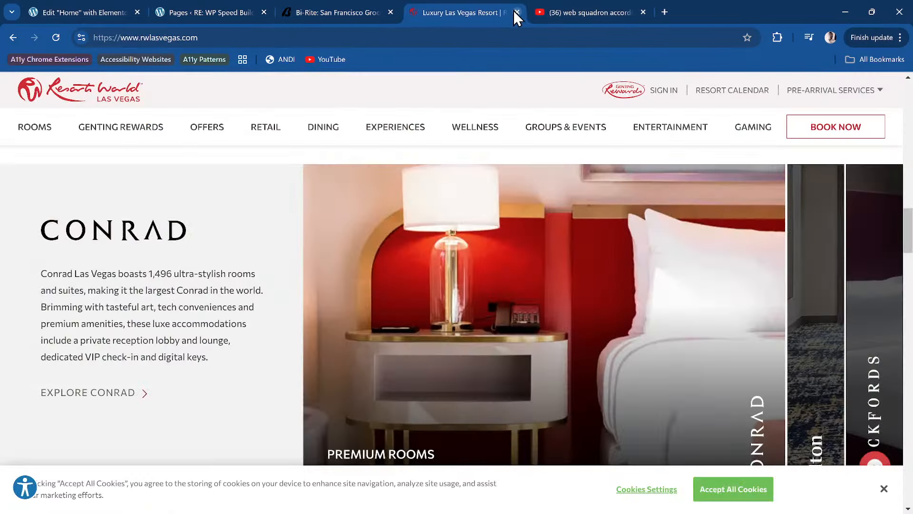
click(516, 12)
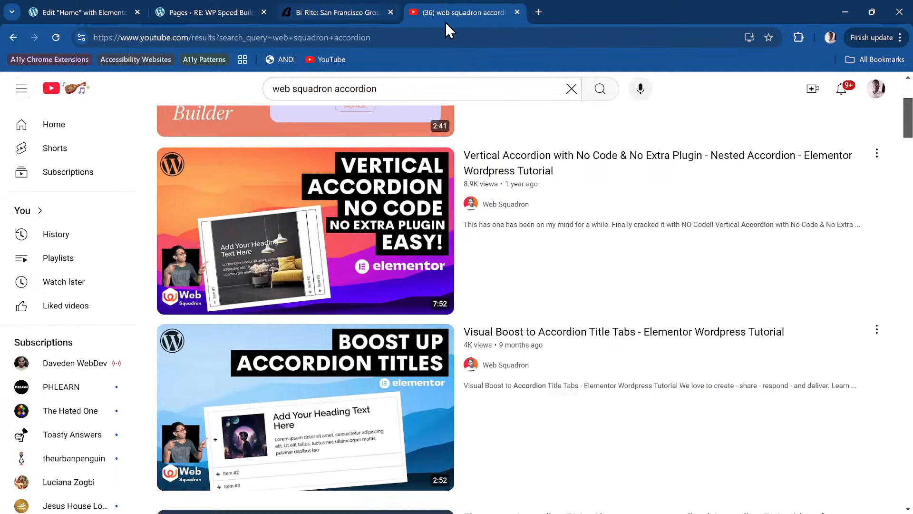
Step: Close the YouTube accordion search results and go to the WordPress Pages list
click(516, 12)
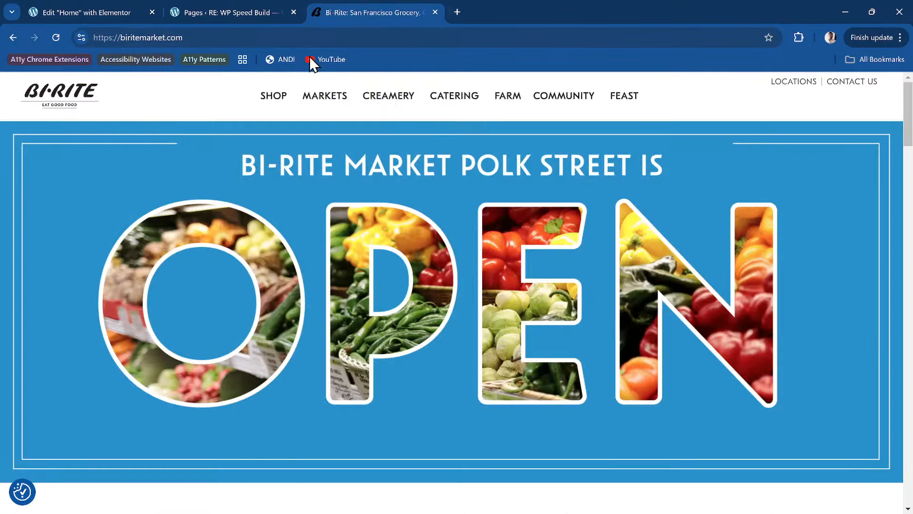
click(212, 15)
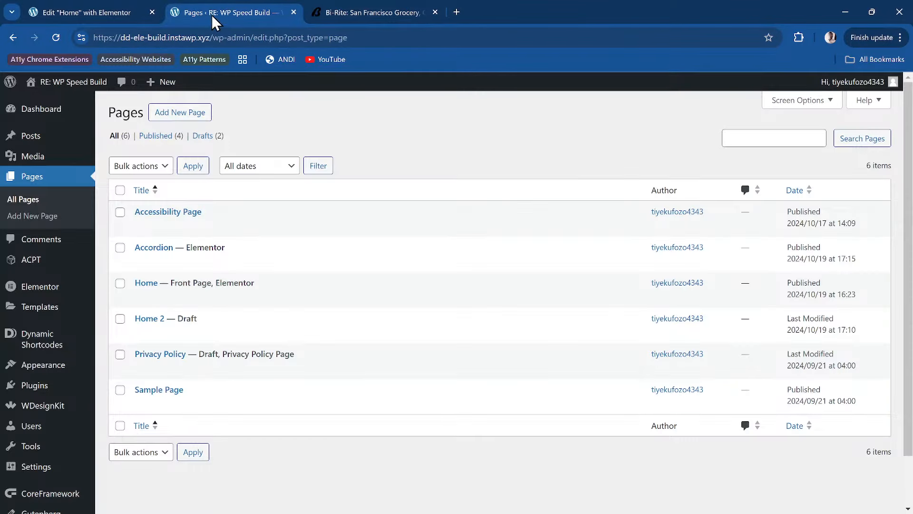
click(107, 12)
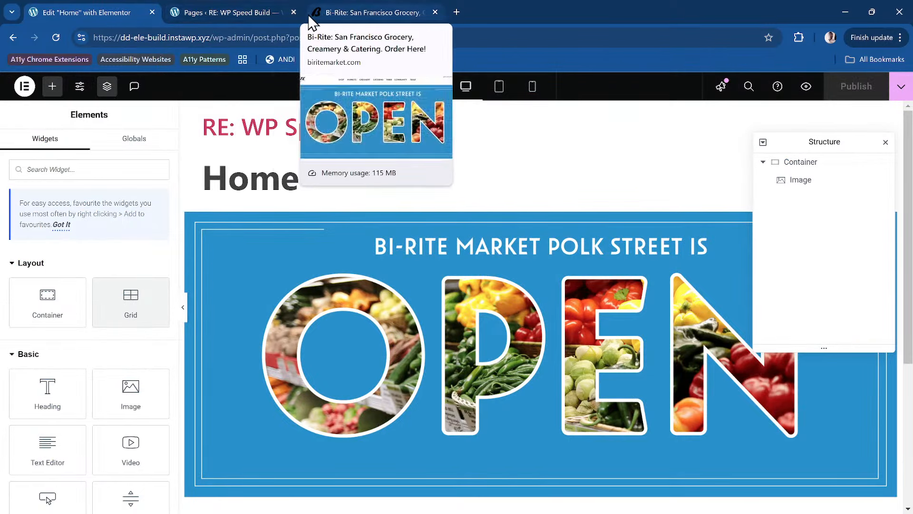
click(240, 15)
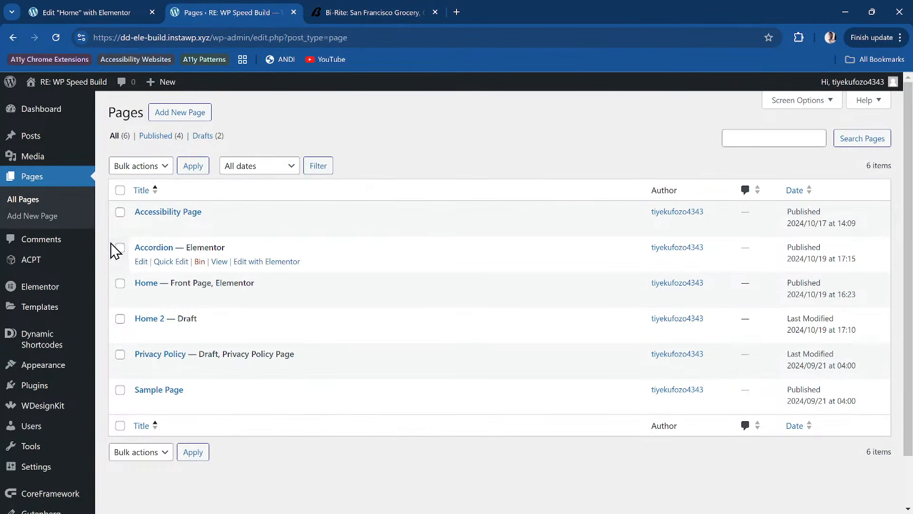
Step: Open the feature experiments in Elementor's settings and set the Menu experiment to Active
mouse_move(51, 301)
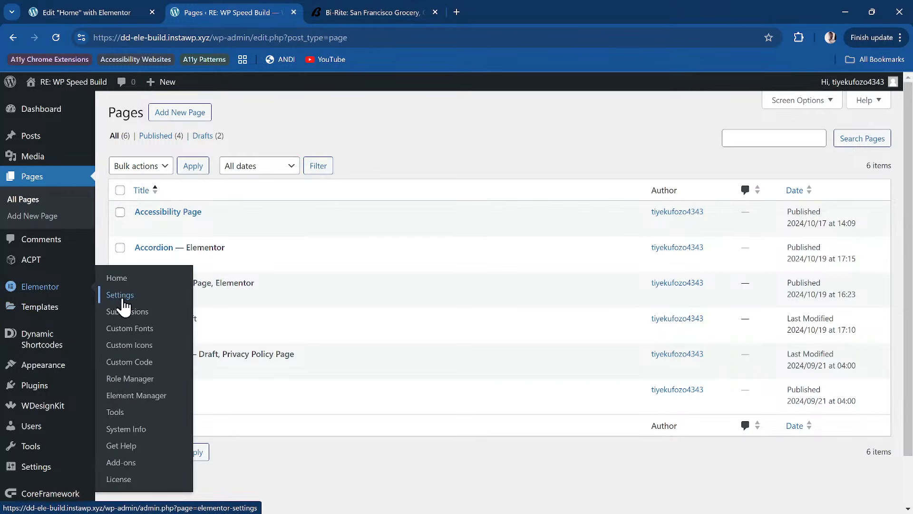
click(121, 304)
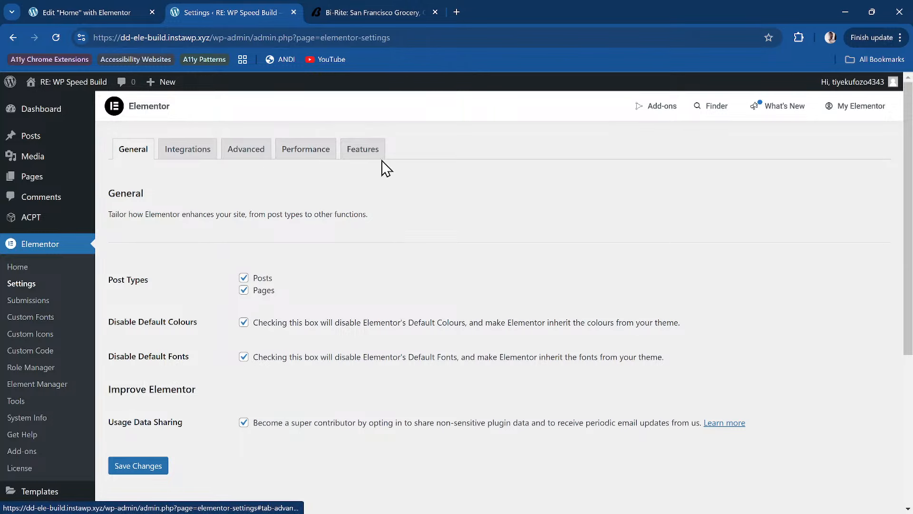
click(363, 155)
scroll(269, 370, down, 5)
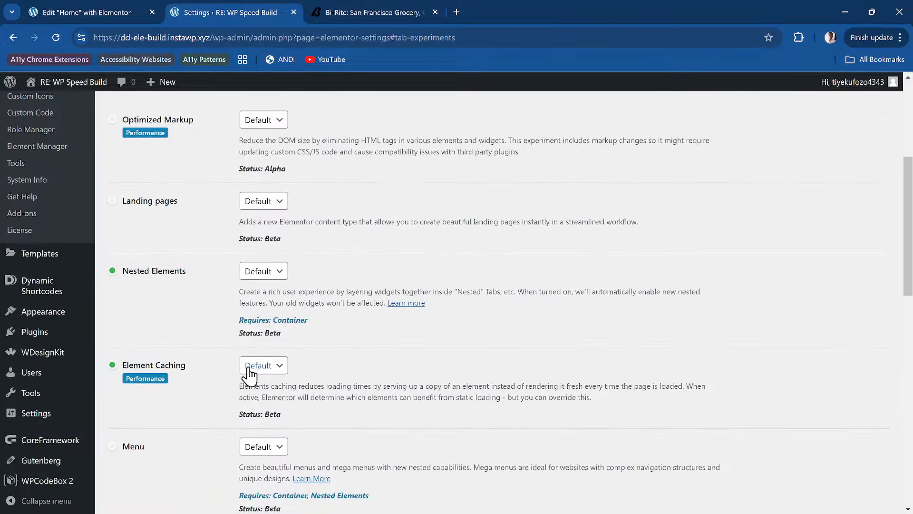
scroll(247, 374, down, 5)
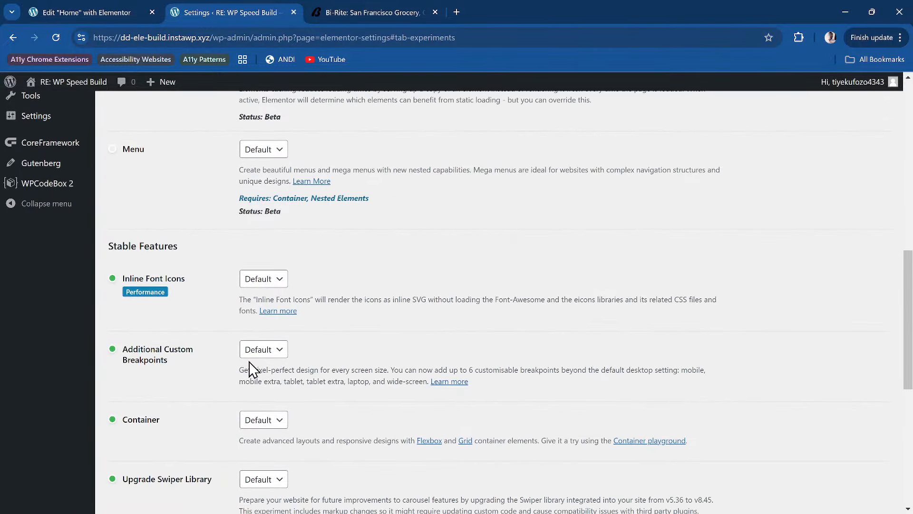
click(262, 149)
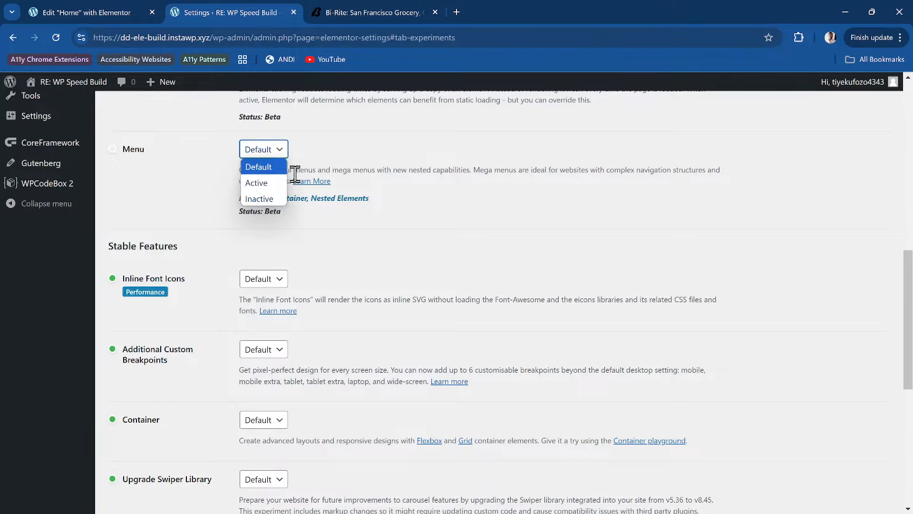
click(267, 186)
Step: Look over the other Elementor experiments, save the feature settings, and check the Menu experiment's status
scroll(240, 281, down, 6)
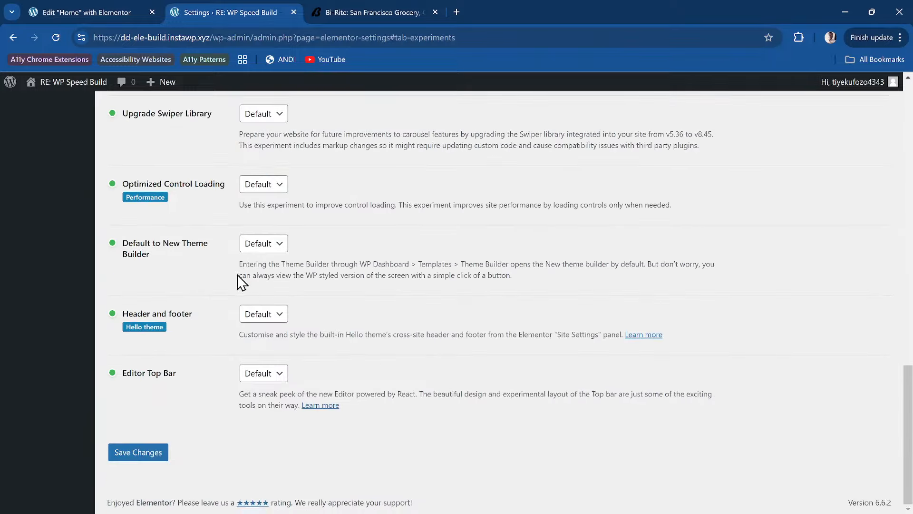
scroll(204, 365, up, 20)
scroll(205, 366, down, 2)
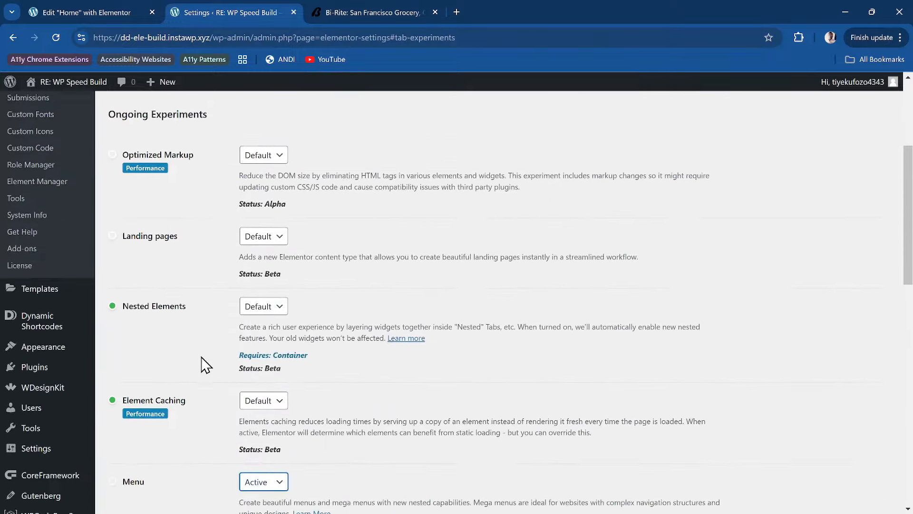
scroll(205, 365, down, 10)
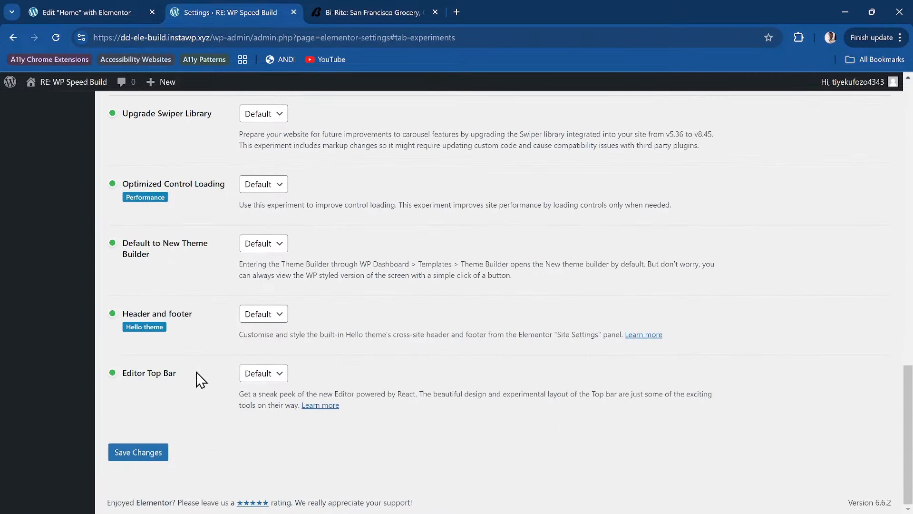
click(148, 454)
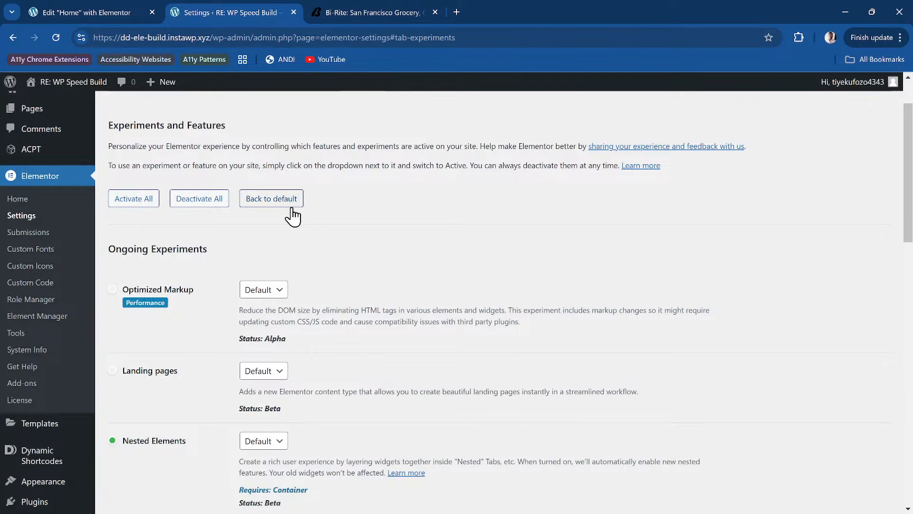
scroll(175, 265, down, 7)
scroll(114, 214, up, 1)
Step: In the Hello theme settings, disable the page title and the cross-site header & footer, and save the settings
mouse_move(85, 185)
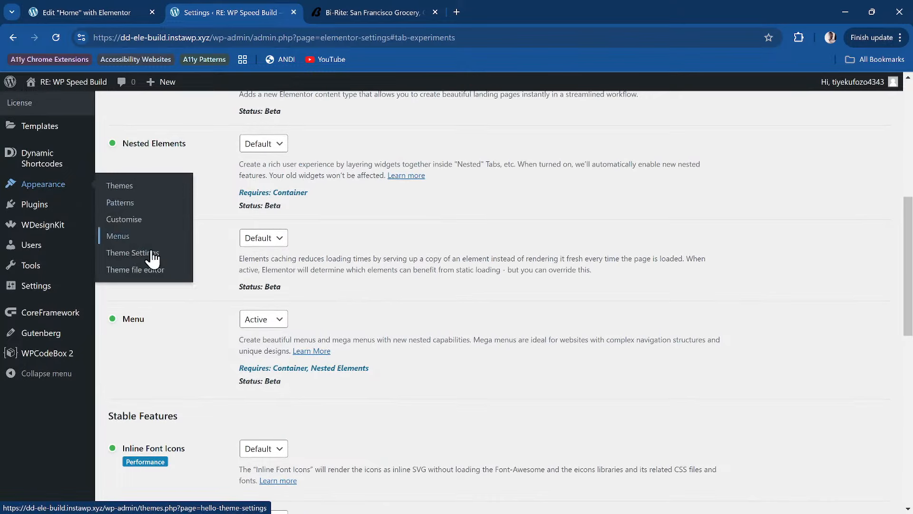
click(133, 258)
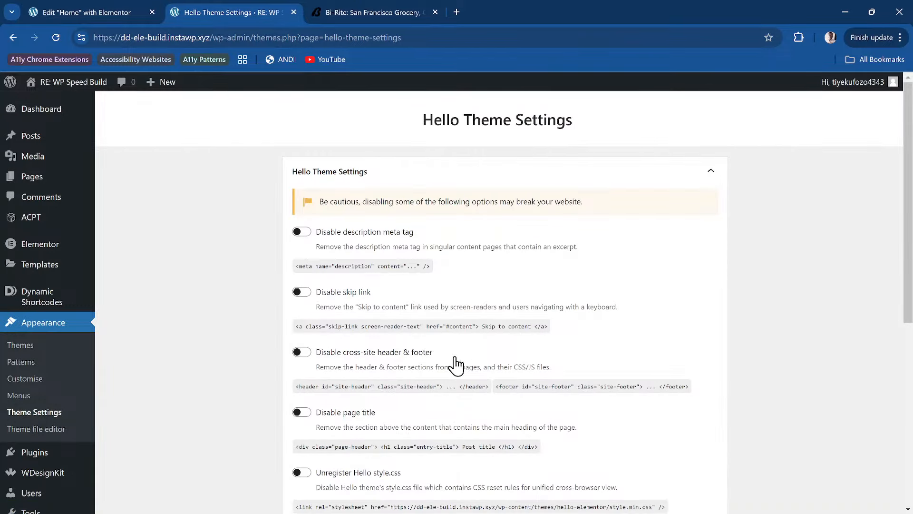
scroll(333, 366, down, 3)
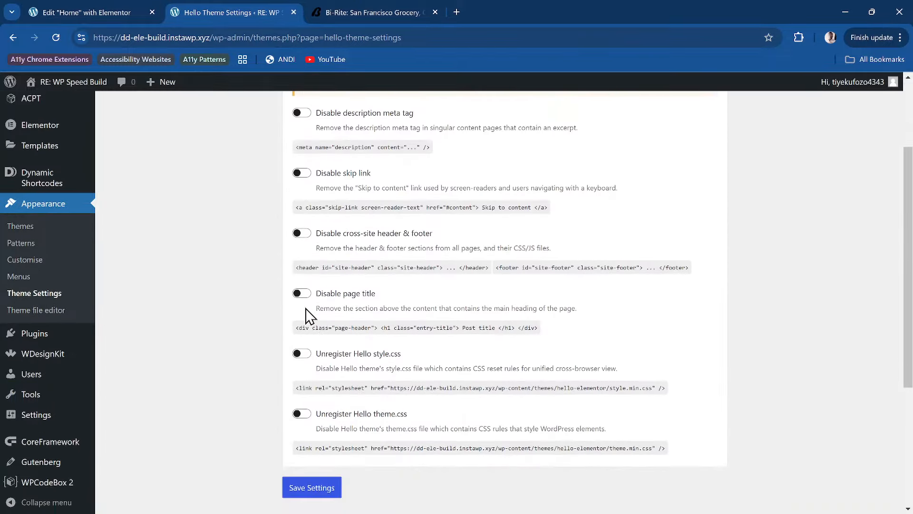
click(301, 294)
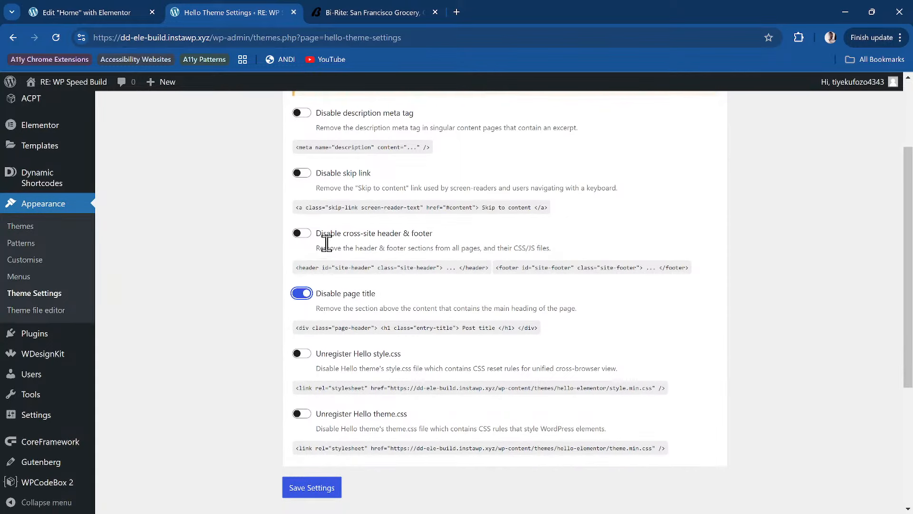
click(382, 236)
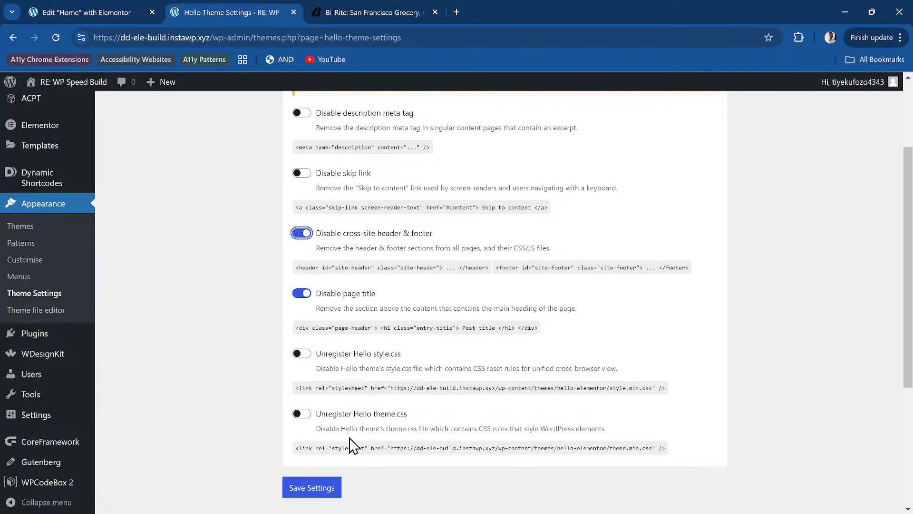
click(308, 488)
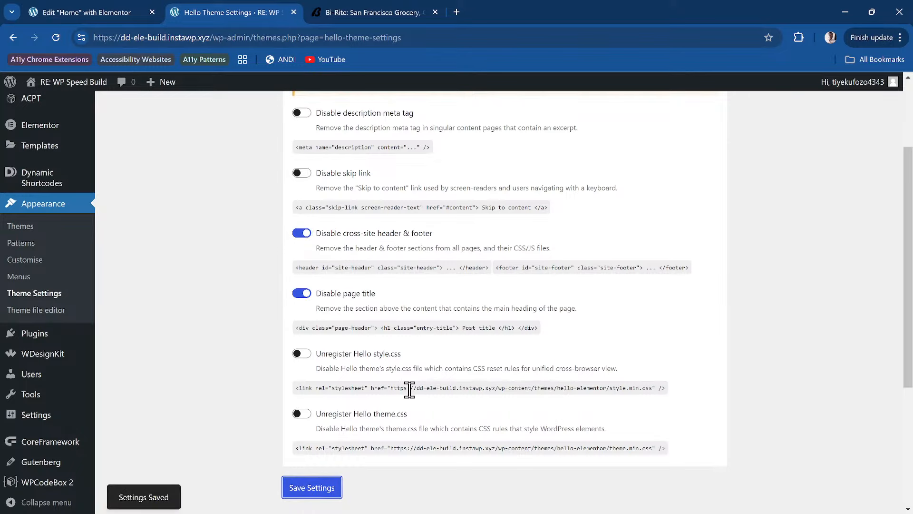
scroll(410, 387, up, 3)
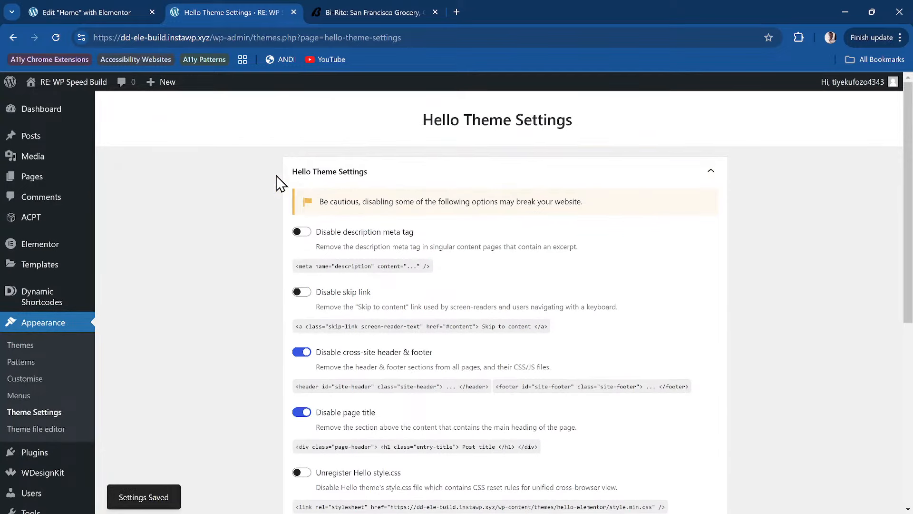
Step: Reload the Home page's Elementor editor and dock the Structure panel beside the canvas
click(81, 11)
click(56, 38)
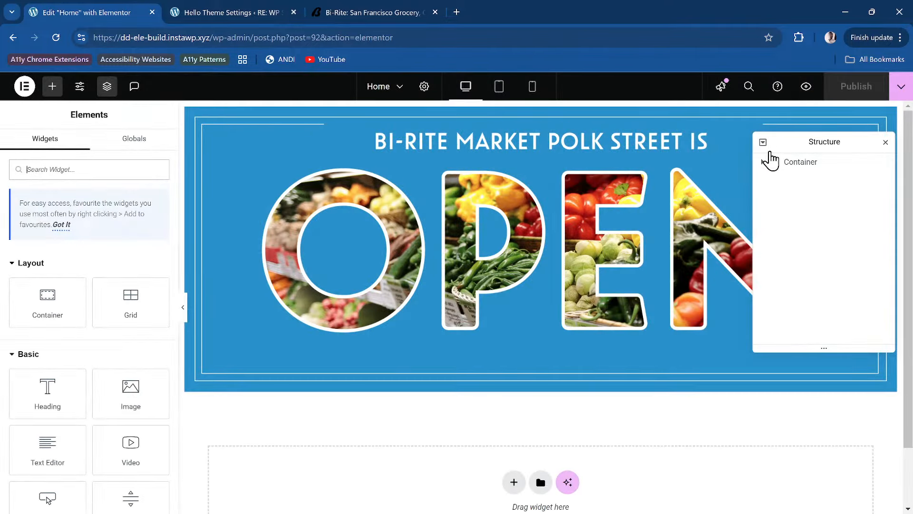
drag(800, 141, 912, 148)
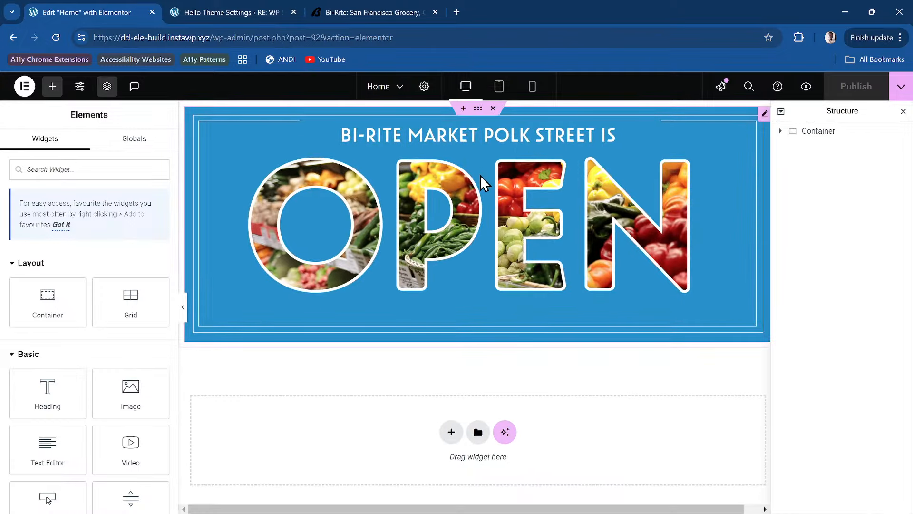
Step: Examine the header navigation and hero of the Bi-Rite home page
click(390, 13)
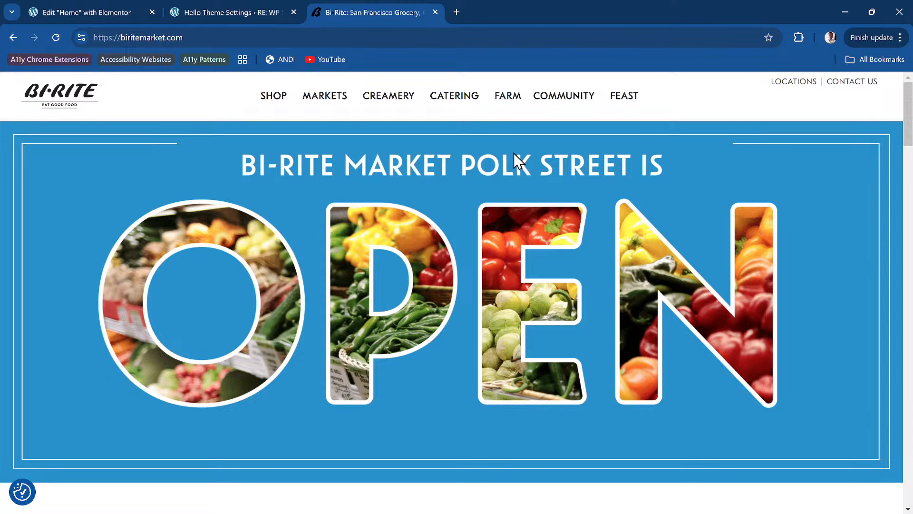
scroll(289, 189, down, 4)
scroll(410, 170, up, 4)
scroll(138, 238, down, 2)
scroll(155, 237, up, 2)
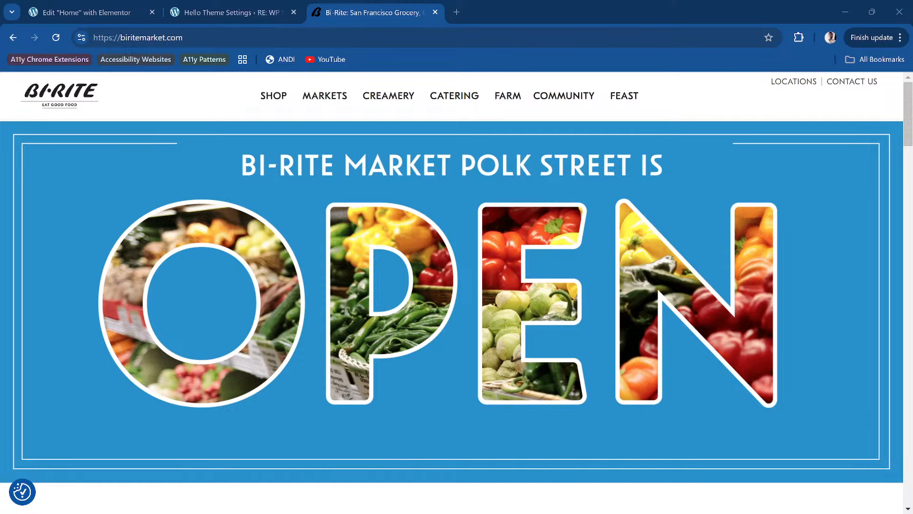
scroll(452, 292, down, 1)
scroll(451, 292, up, 1)
Step: Open webaim.org in a new browser tab
click(457, 12)
click(444, 35)
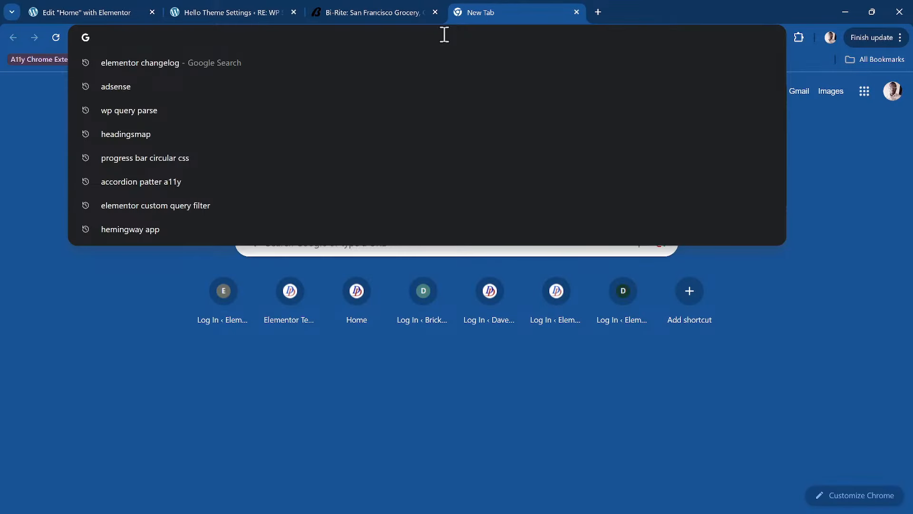
text(webaim.org)
key(Return)
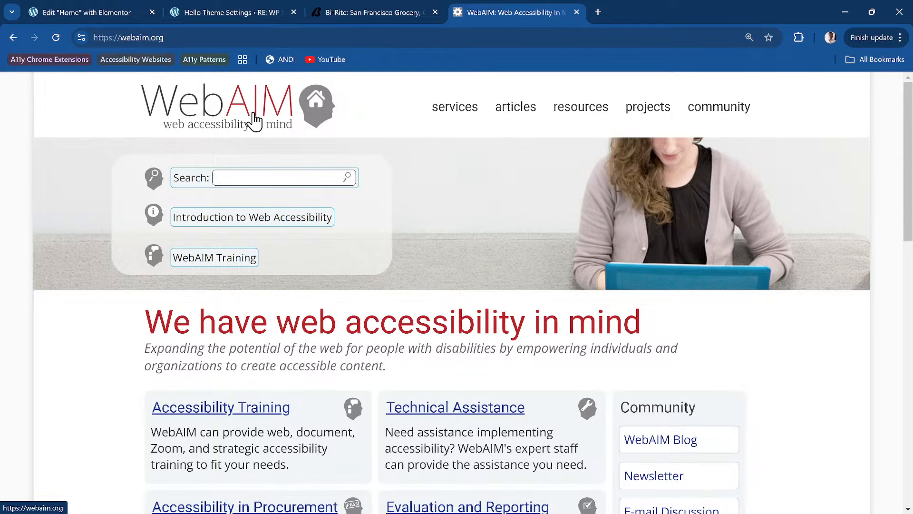
Step: Inspect the WebAIM logo's heading, link and alt text markup, and close the developer tools
right_click(233, 103)
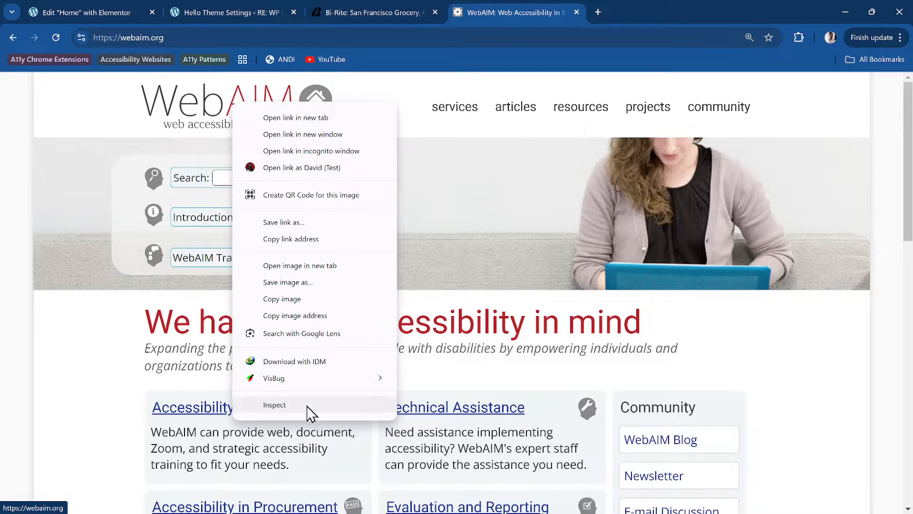
click(274, 404)
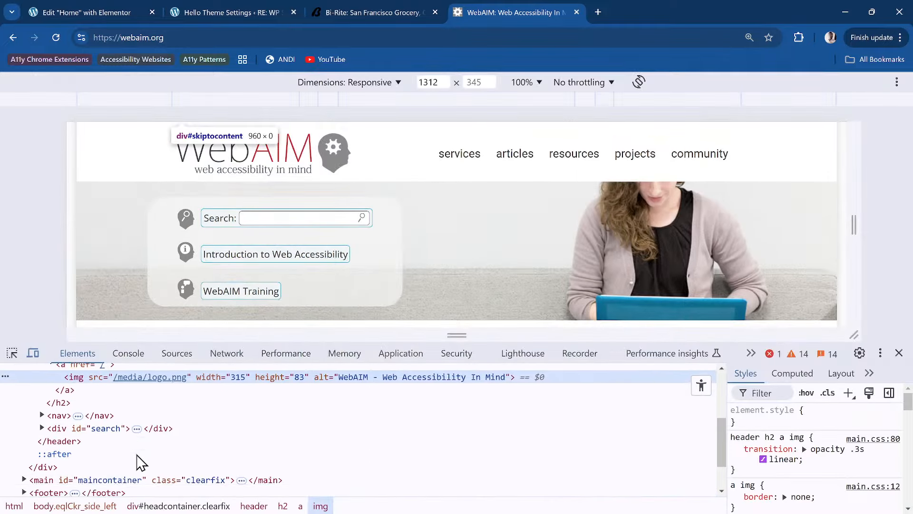
scroll(141, 462, up, 1)
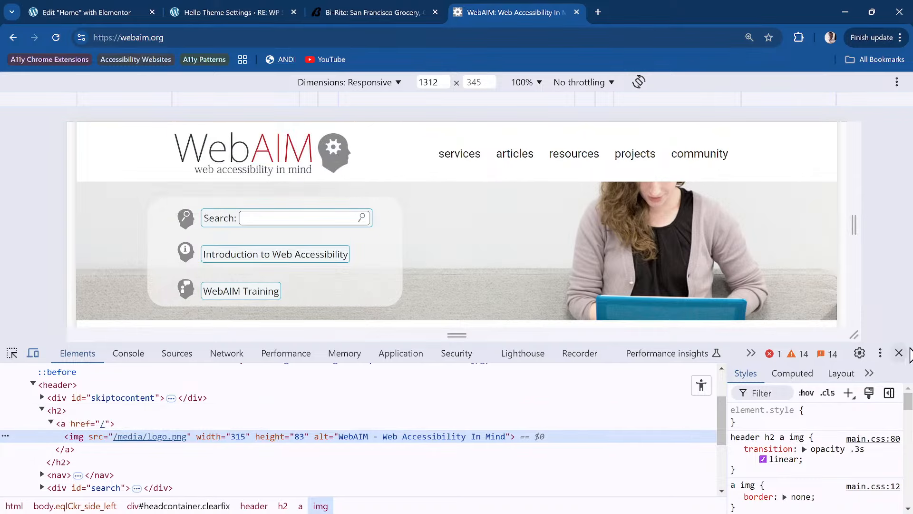
click(899, 353)
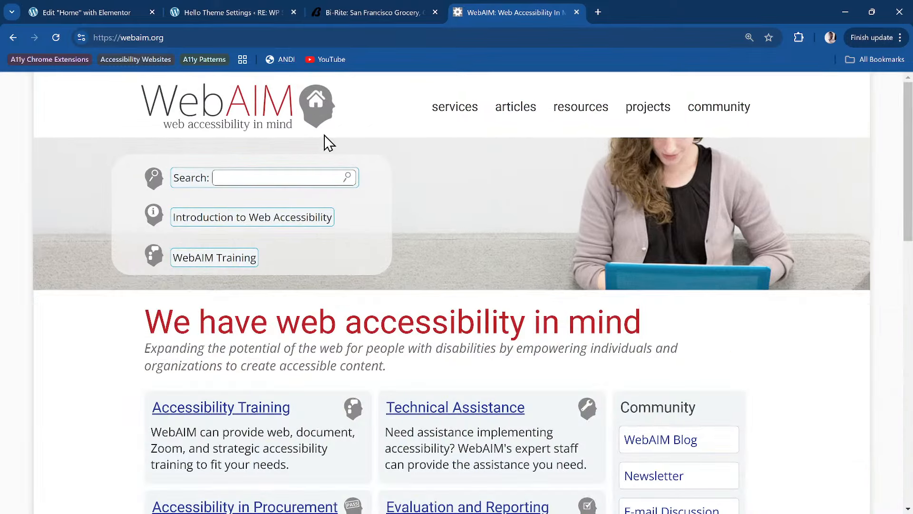
Step: Return to the Bi-Rite home page and examine its hero and the content below it
click(354, 10)
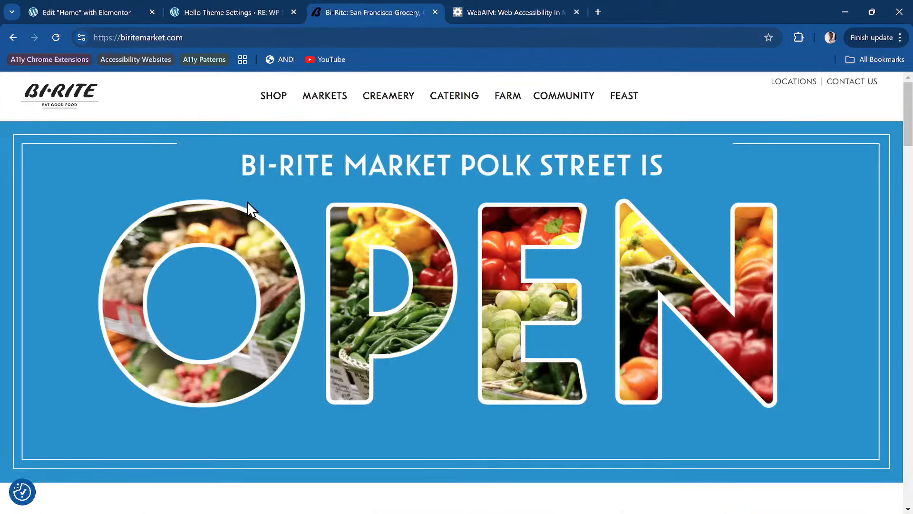
scroll(338, 206, down, 5)
scroll(338, 206, up, 5)
Step: Switch to the Elementor editor for the Home page and set the hero container's padding to 0 px on all sides
click(220, 13)
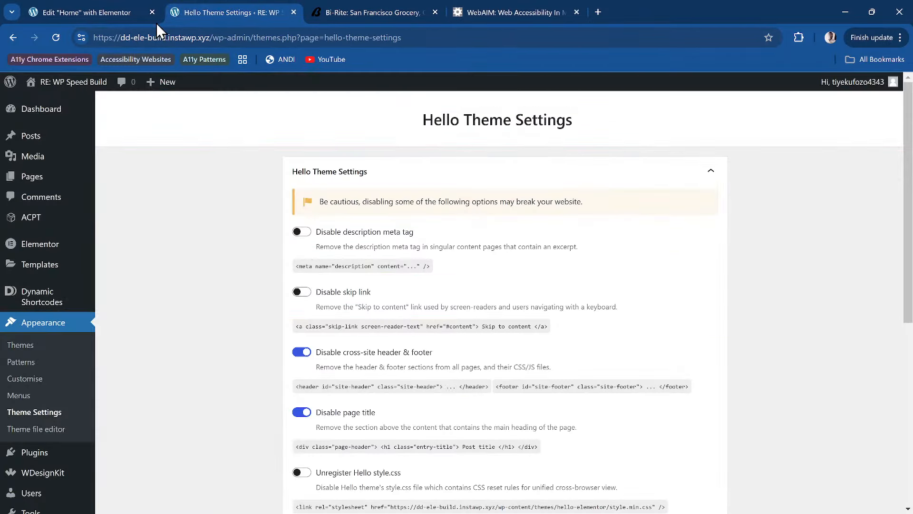
click(98, 12)
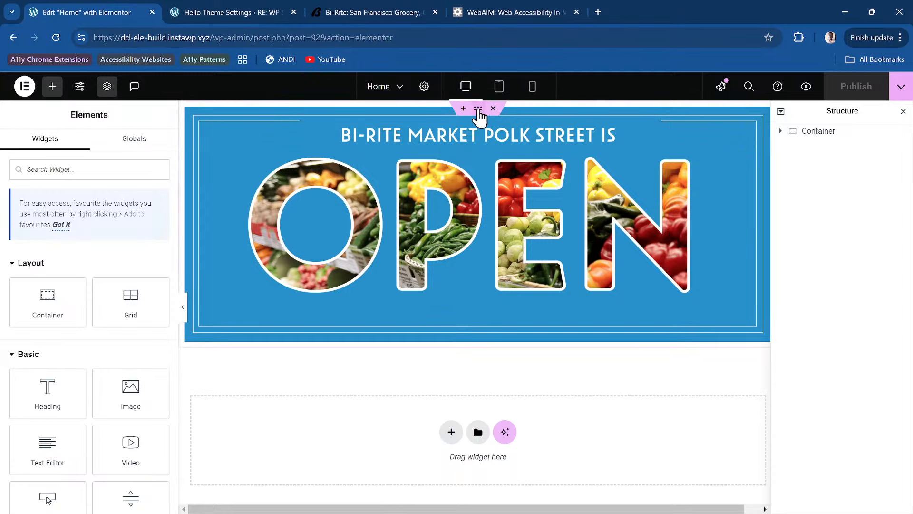
click(478, 112)
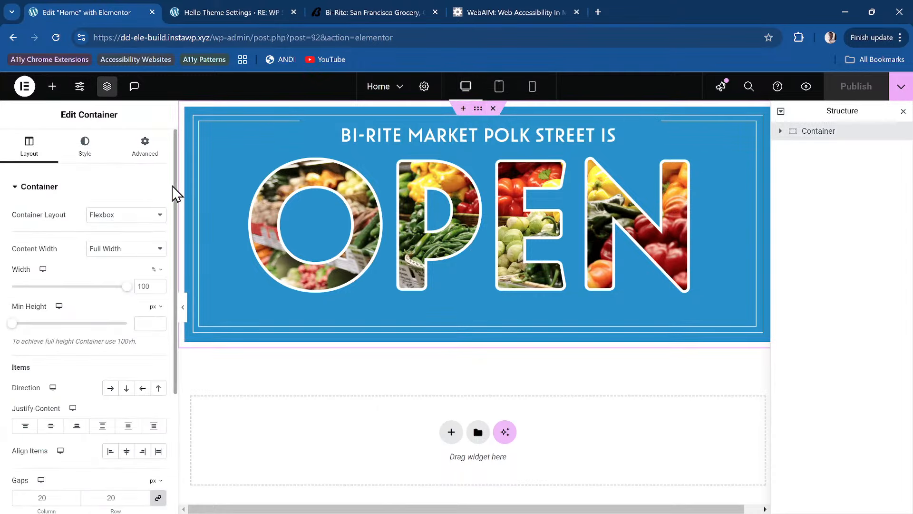
click(144, 148)
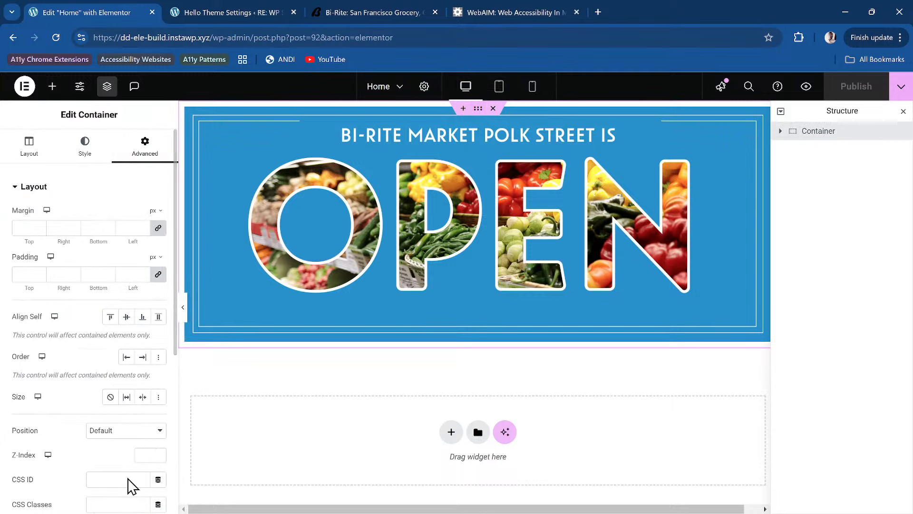
scroll(132, 485, down, 5)
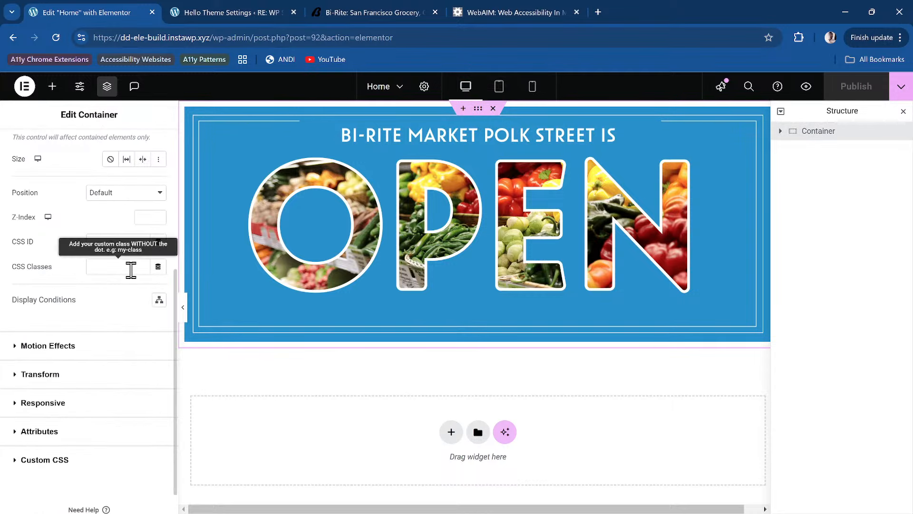
scroll(131, 270, up, 5)
click(136, 275)
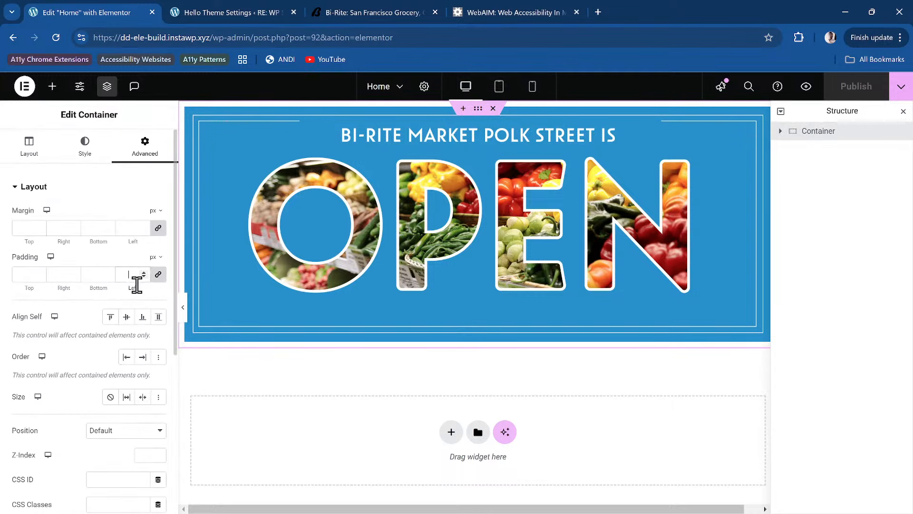
text(0)
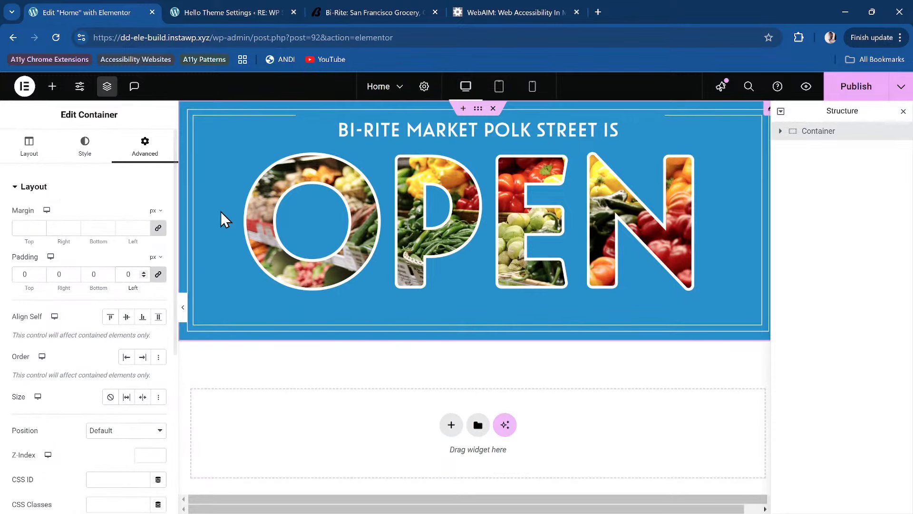
Step: Set the hero image's alt text to "Bi-rite market Polk Street is open" and apply the image selection
click(385, 190)
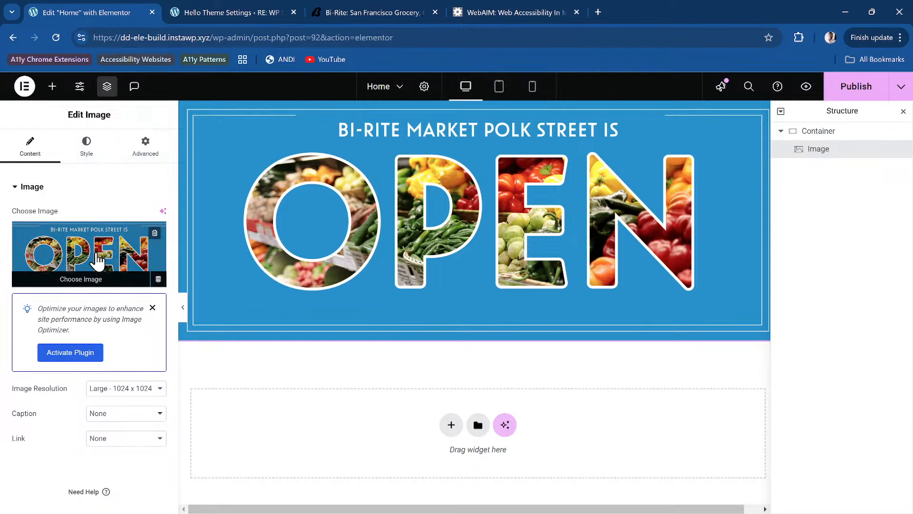
click(95, 257)
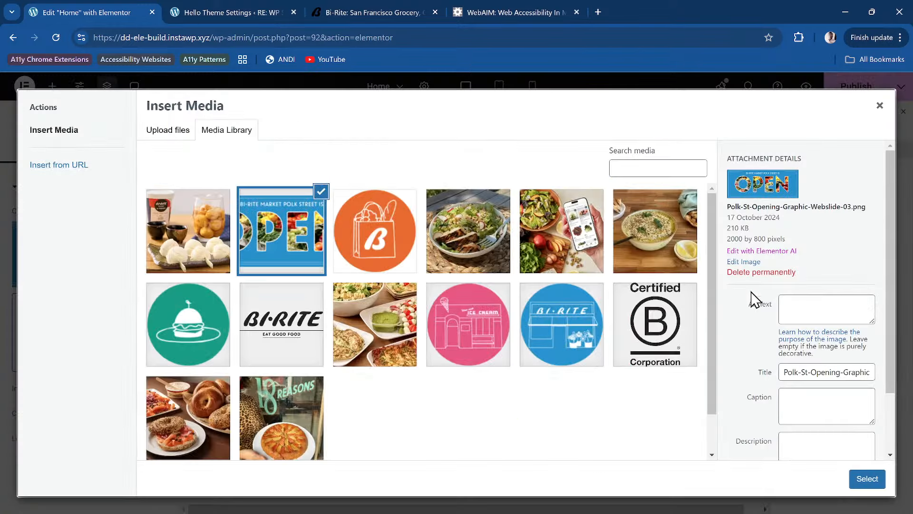
click(807, 312)
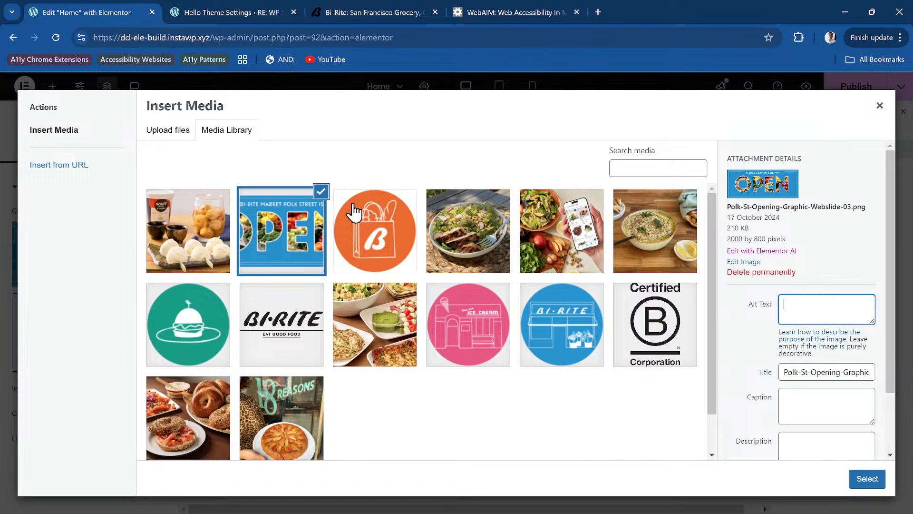
click(879, 105)
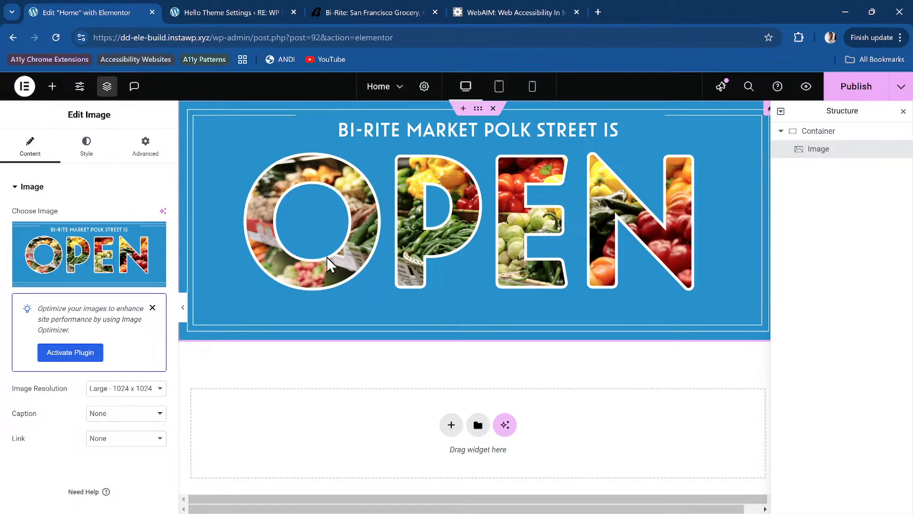
mouse_move(126, 252)
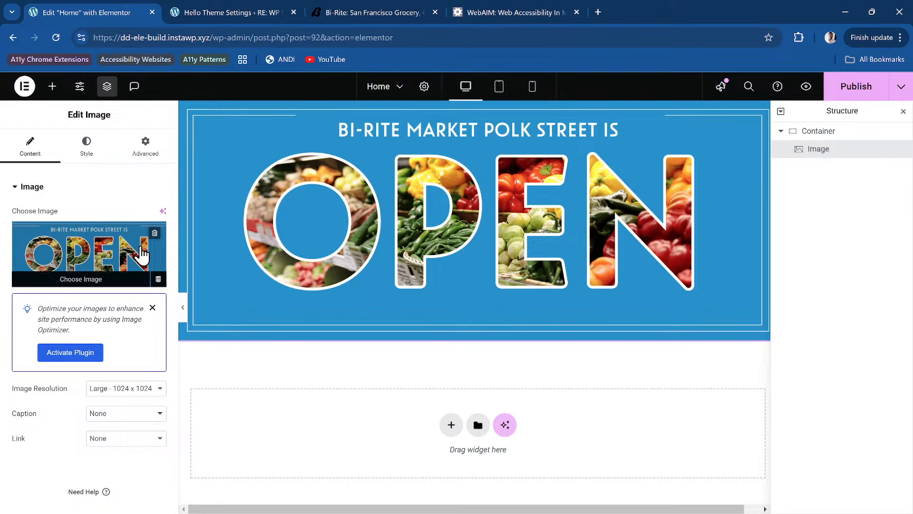
click(142, 254)
click(839, 296)
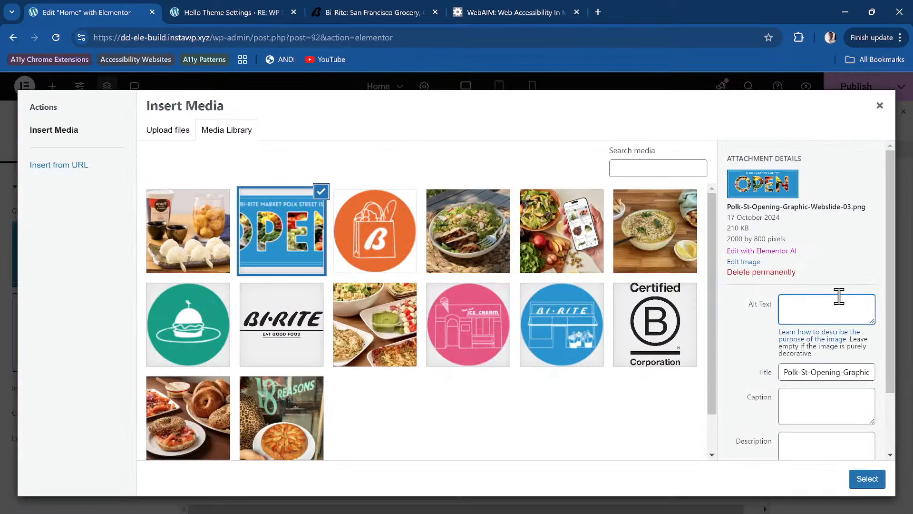
text(Bi-rite market Polk Strereet is open)
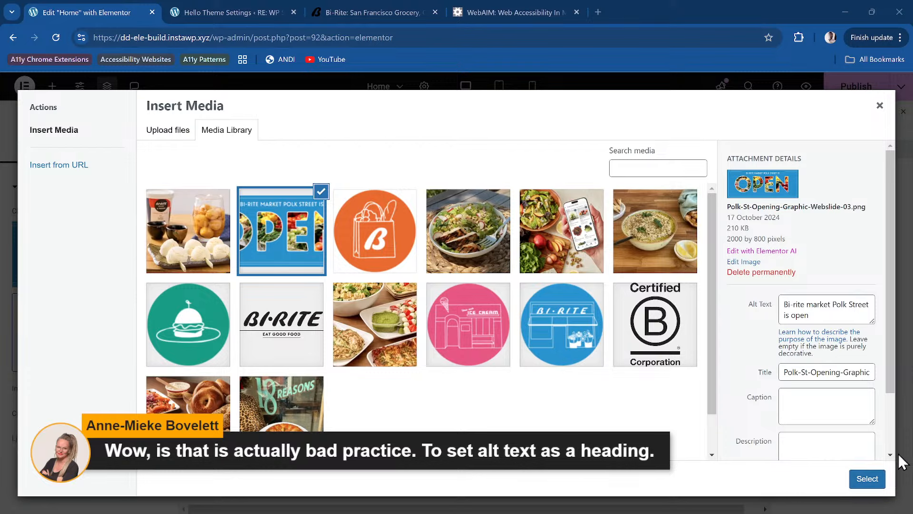
click(867, 479)
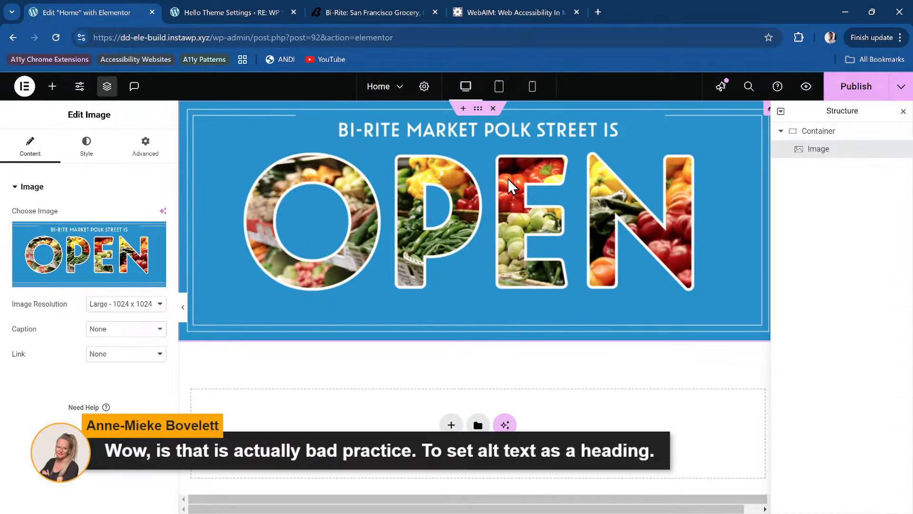
Step: Inspect the WebAIM logo in the DOM and the accessibility tree, and close the developer tools
click(516, 13)
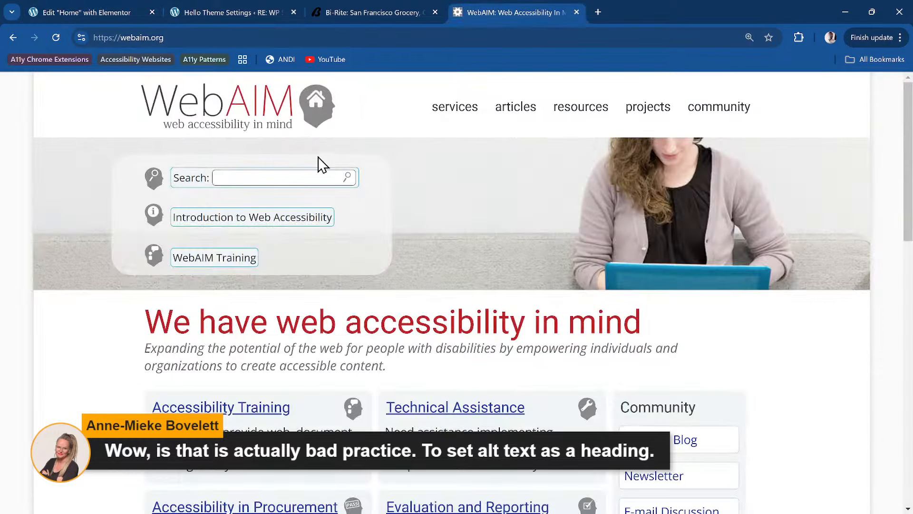
right_click(253, 103)
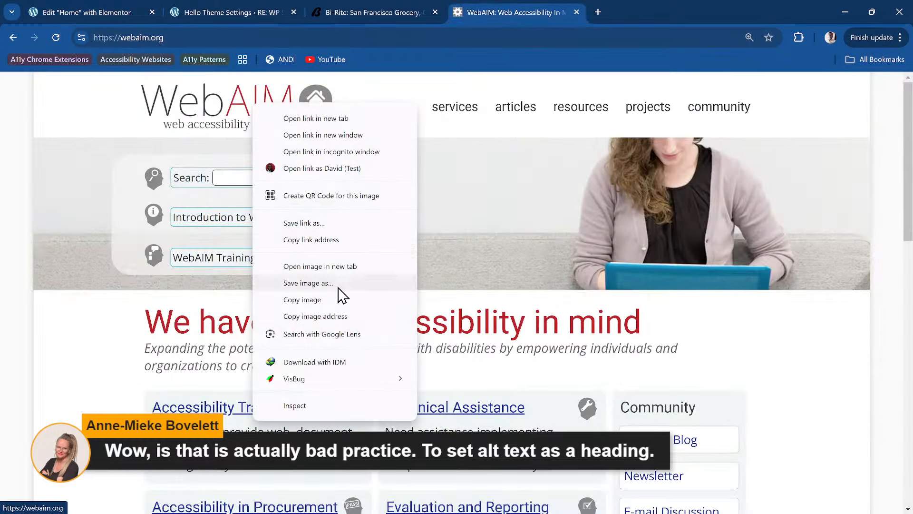
click(320, 409)
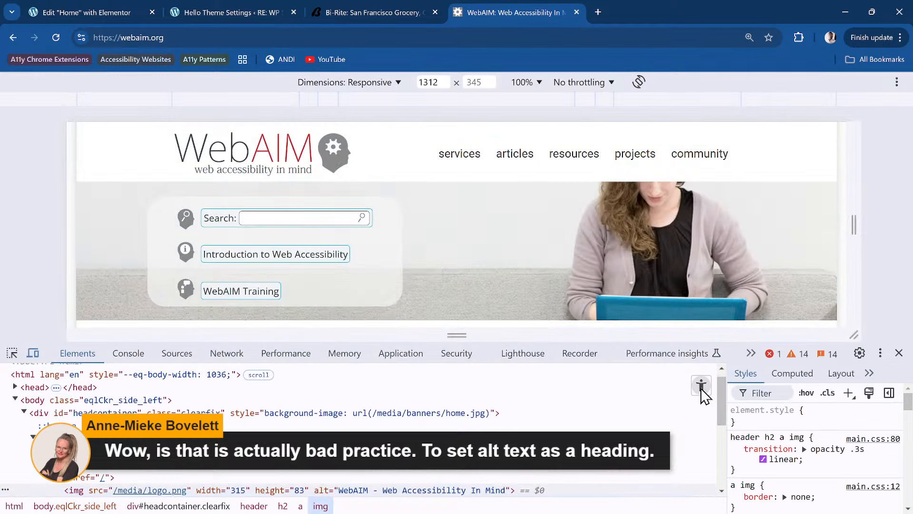
click(701, 385)
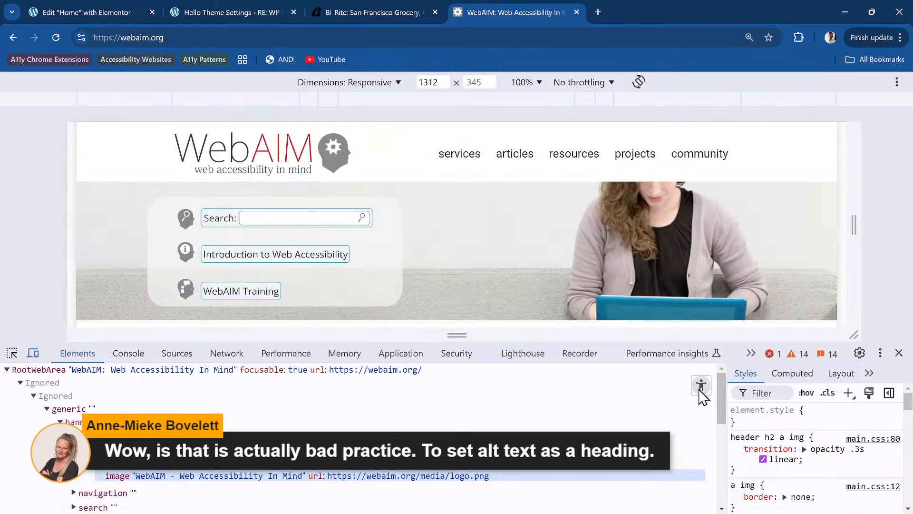
click(700, 385)
click(899, 353)
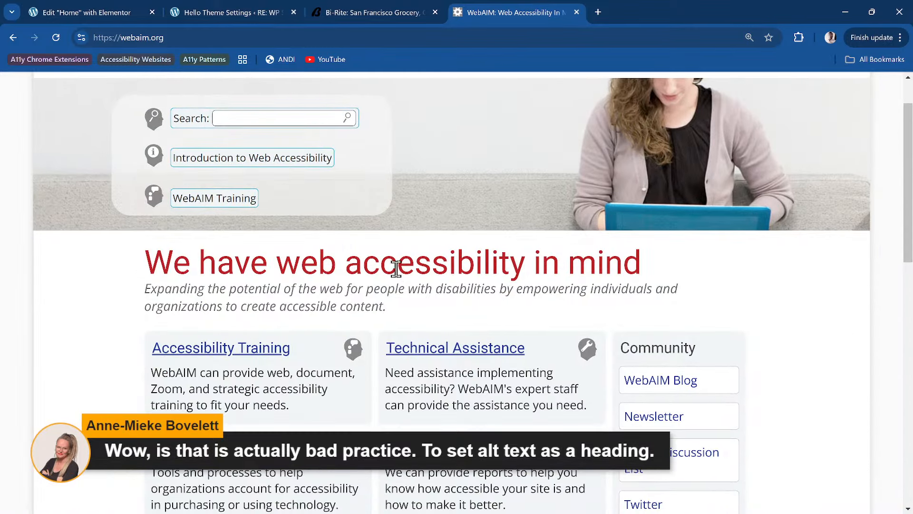
Step: Examine the WebAIM home page's header structure with the HeadingsMap extension and close it
scroll(336, 236, up, 2)
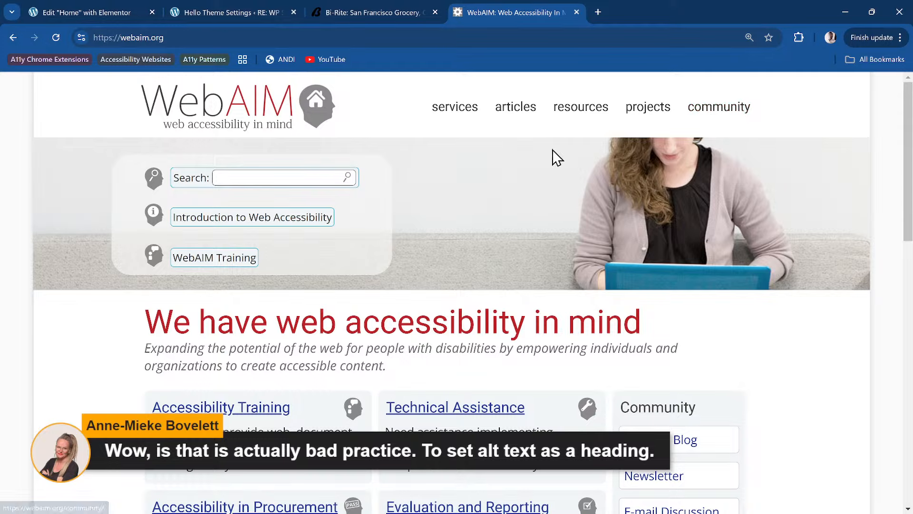
click(799, 38)
click(693, 187)
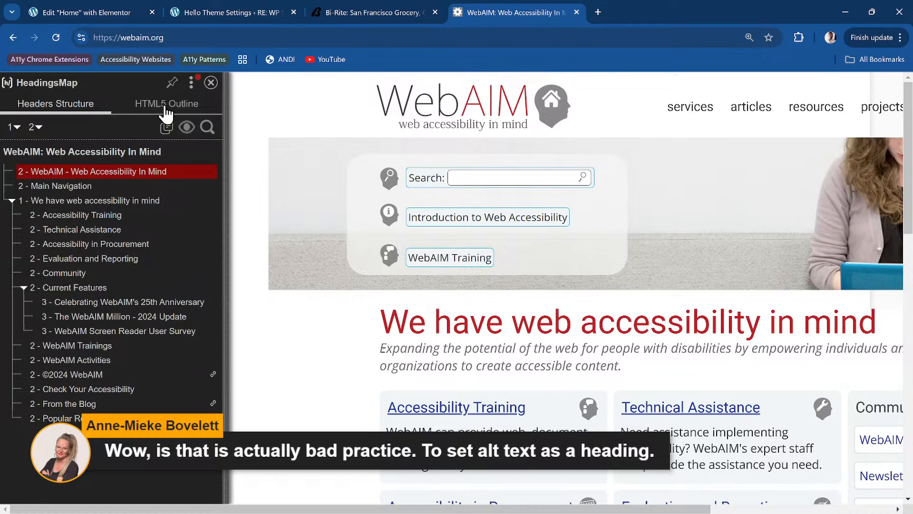
click(211, 83)
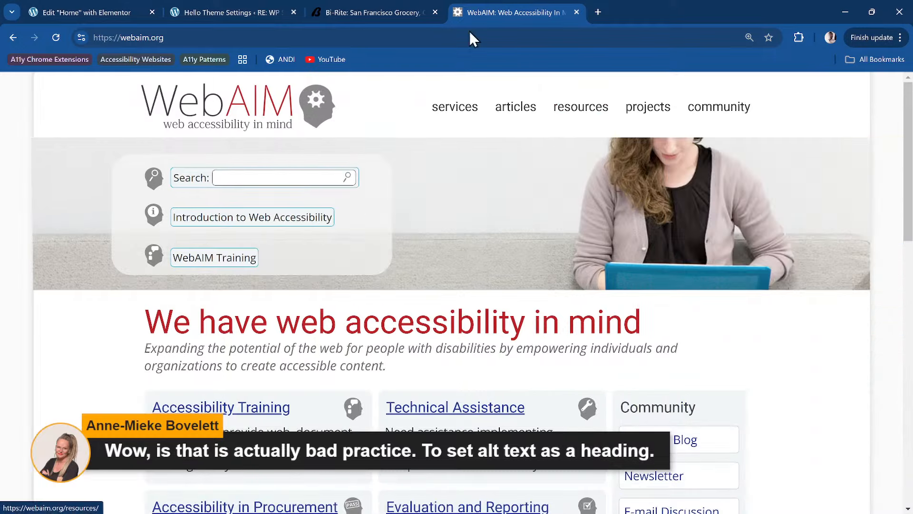
Step: Return to the Bi-Rite home page and examine its hero and the "Freshly Arrived, Simply Delicious!" section
click(347, 11)
scroll(326, 221, down, 9)
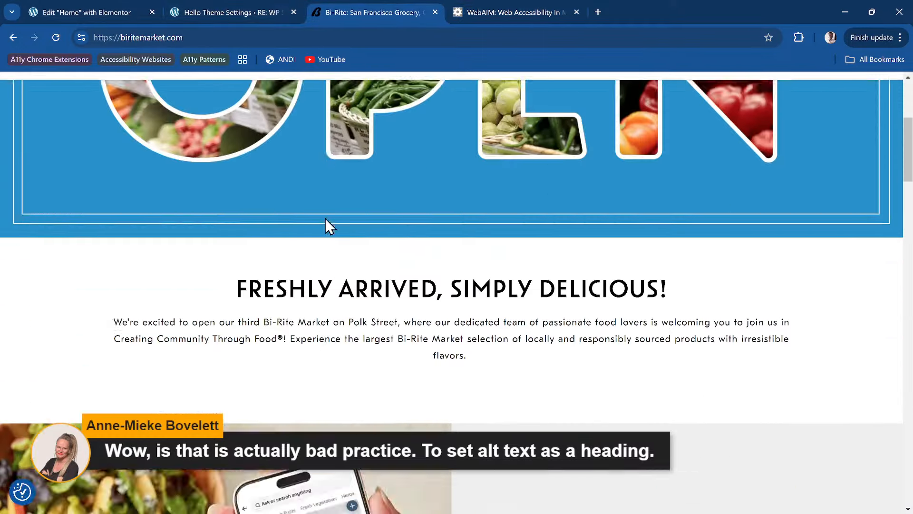
scroll(326, 218, up, 9)
scroll(385, 171, down, 3)
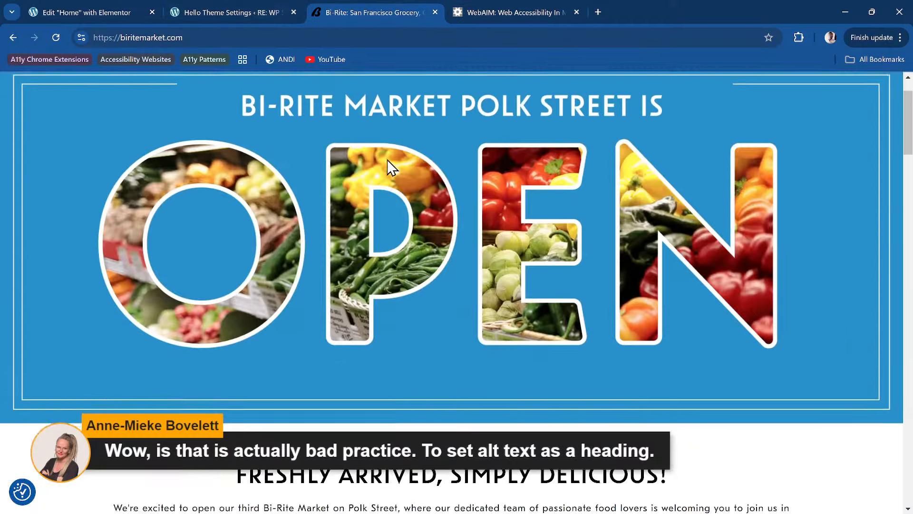
scroll(409, 200, up, 3)
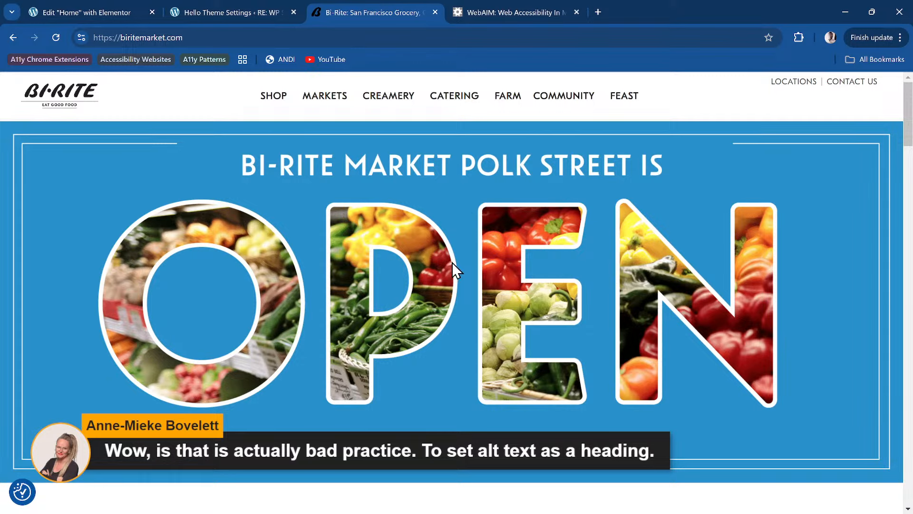
scroll(466, 292, down, 6)
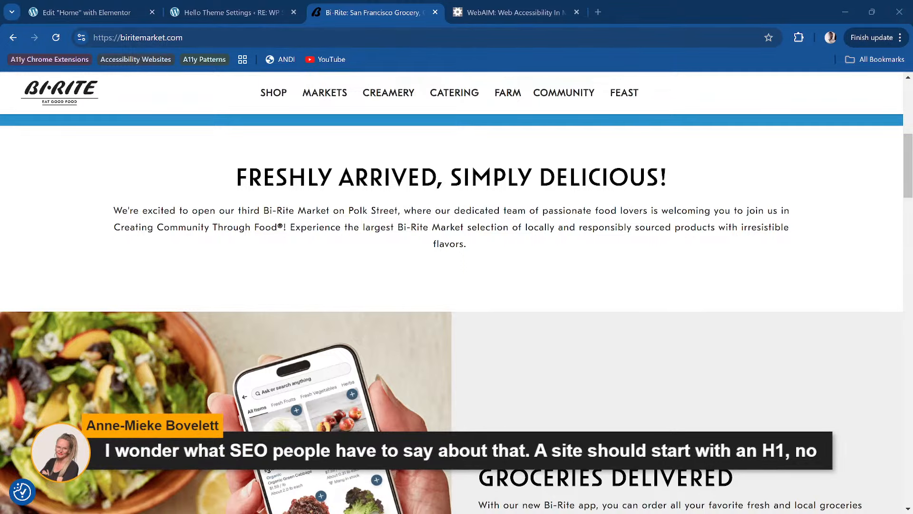
Step: Open an empty browser tab, and bring up the HeadingsMap outline of the WebAIM home page again
click(598, 12)
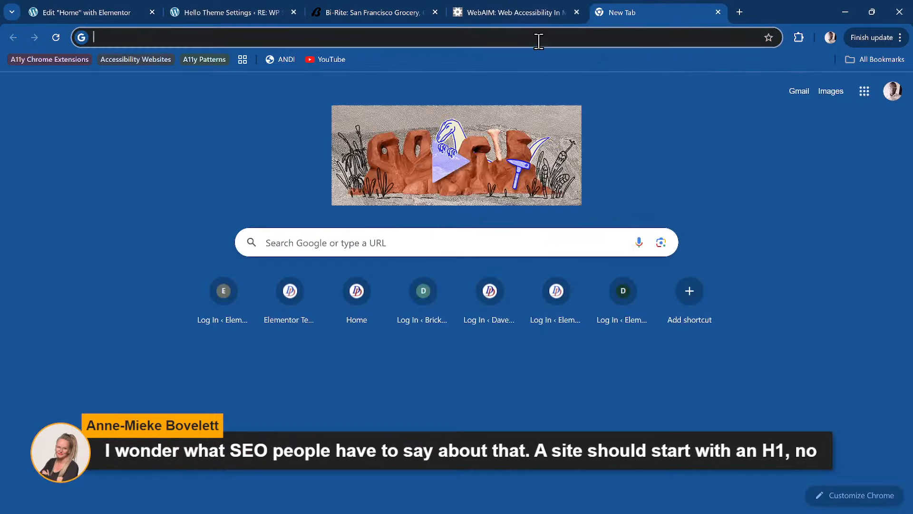
click(539, 38)
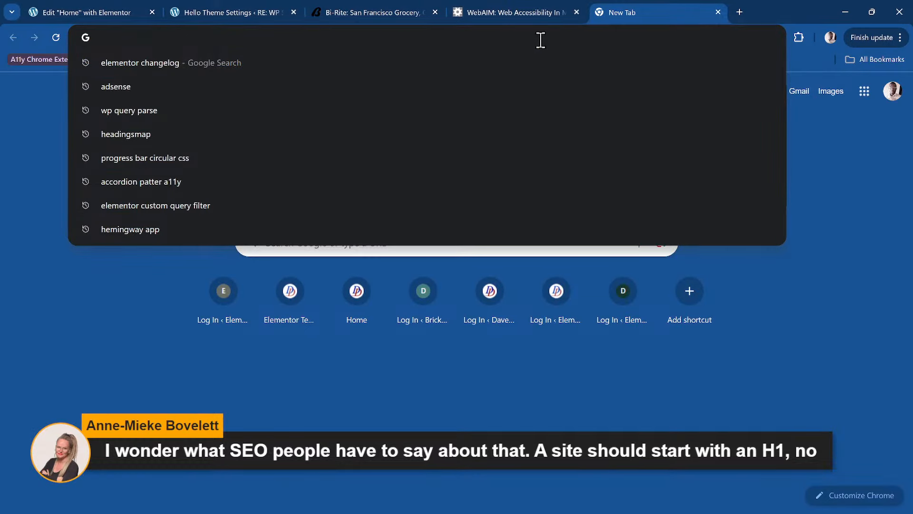
click(528, 13)
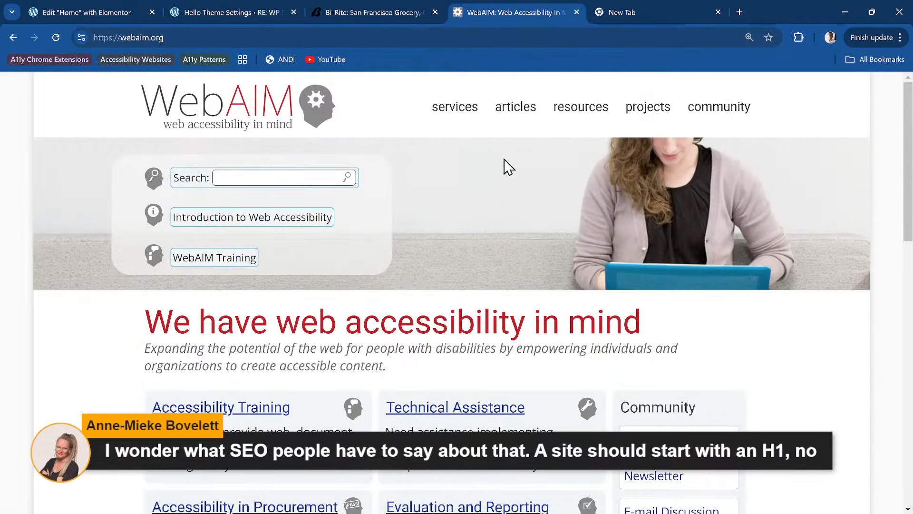
click(799, 37)
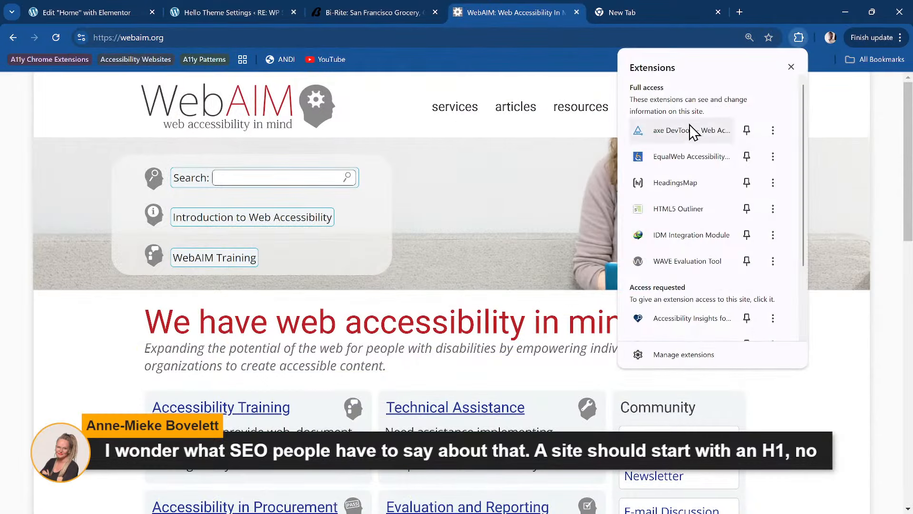
click(688, 183)
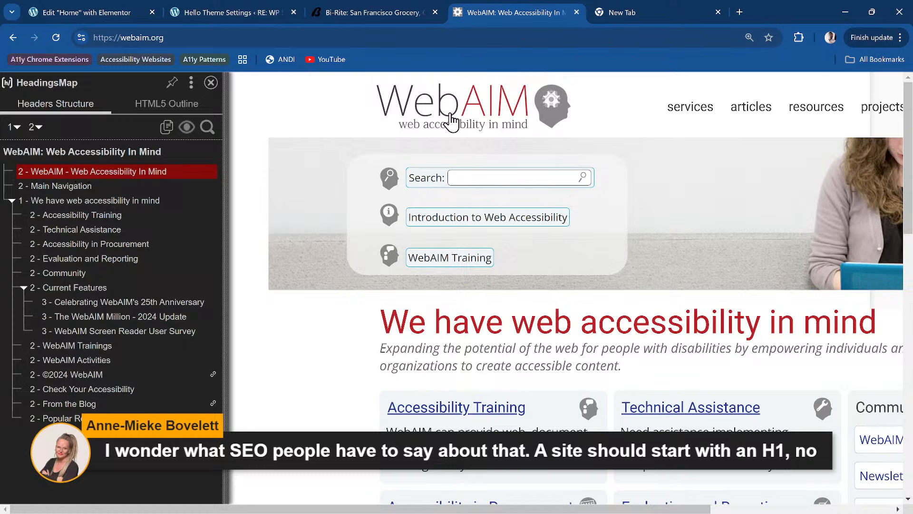
Step: Search the web for "w3c" in the empty tab and open the W3C home page
click(630, 13)
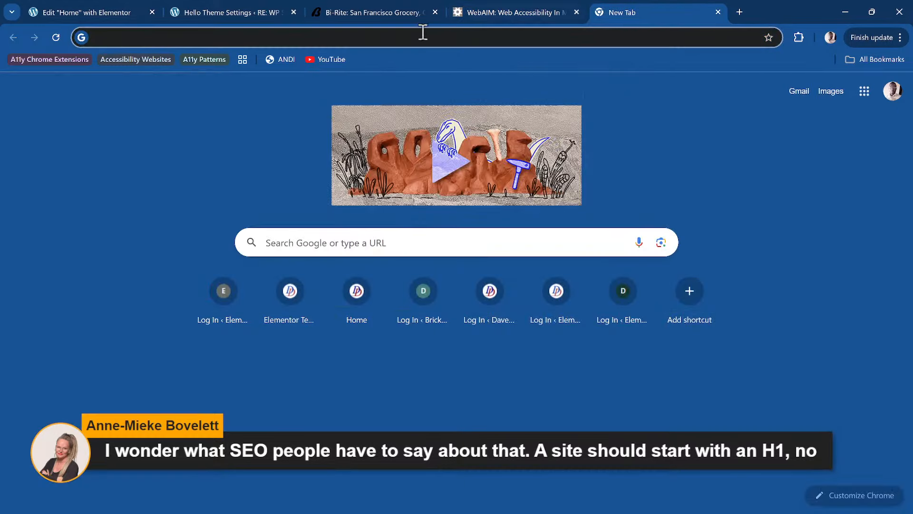
click(357, 40)
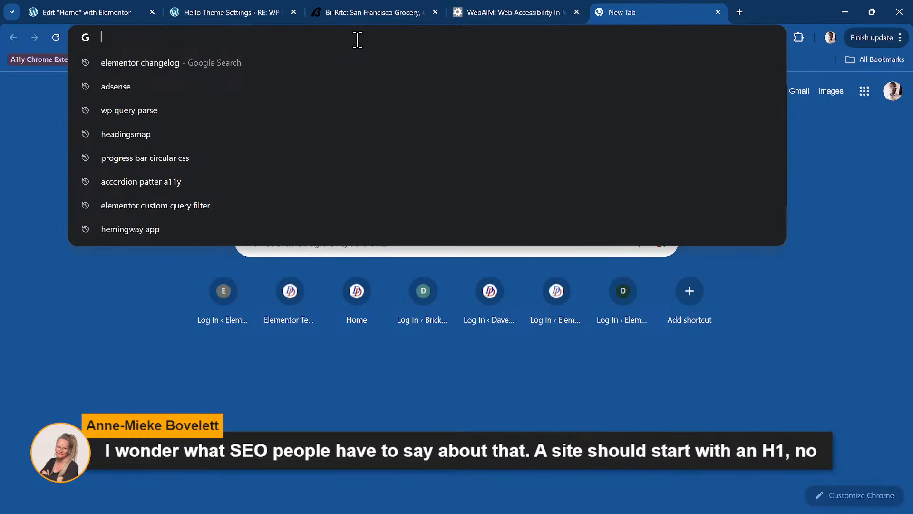
text(w3x)
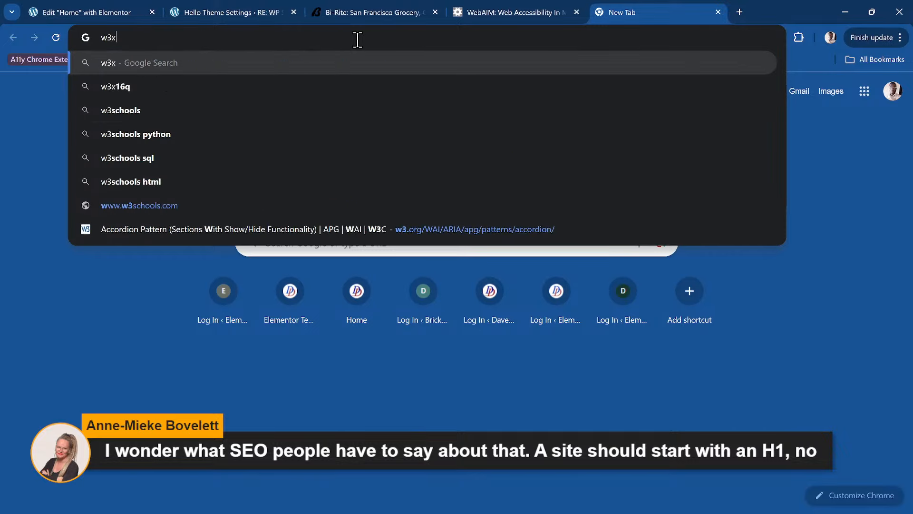
key(BackSpace)
text(c)
key(Return)
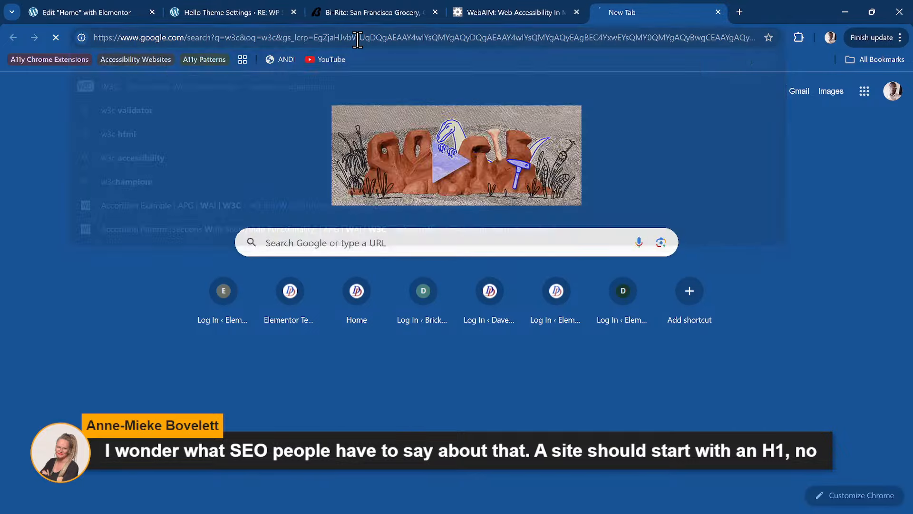
click(130, 203)
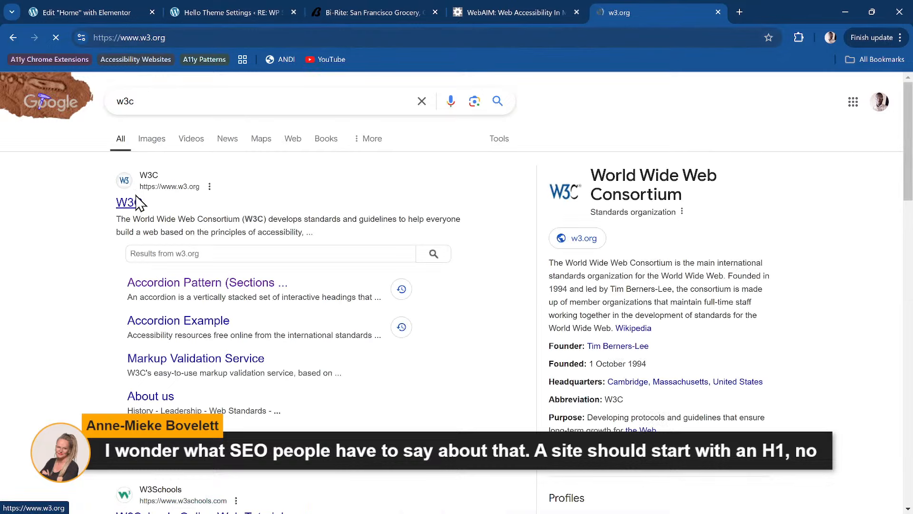
Step: Inspect the W3C header logo in the developer tools and examine its surrounding markup
right_click(135, 129)
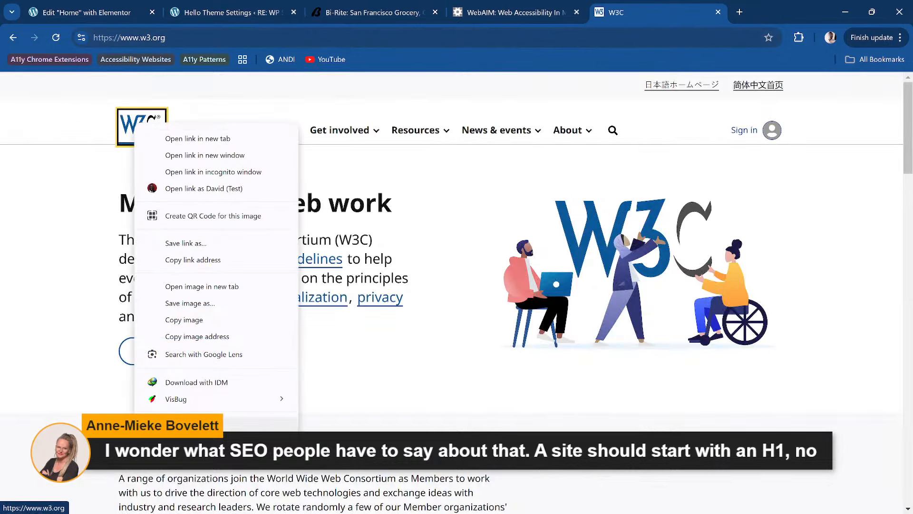
click(224, 397)
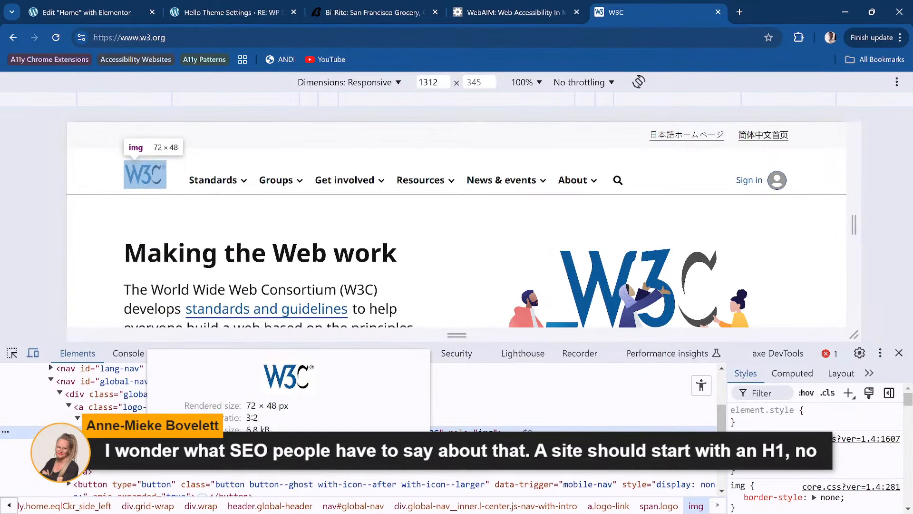
scroll(356, 428, up, 2)
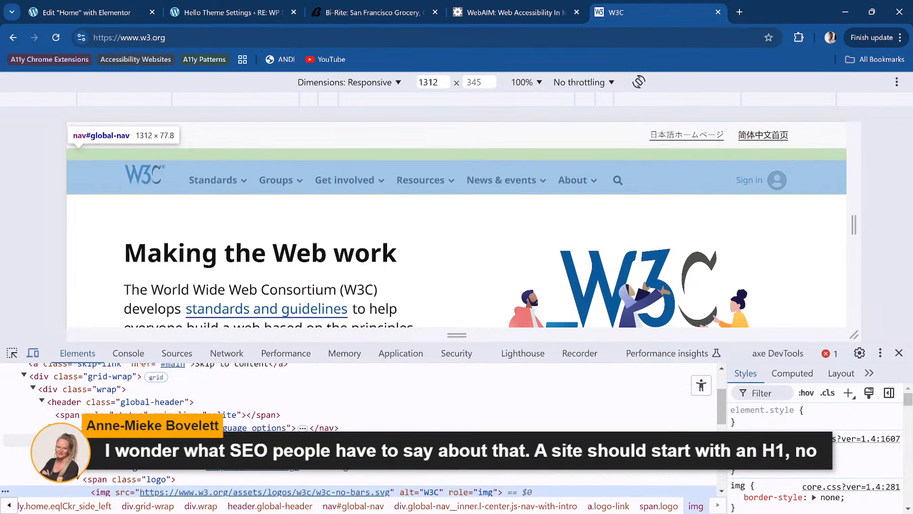
scroll(356, 428, down, 3)
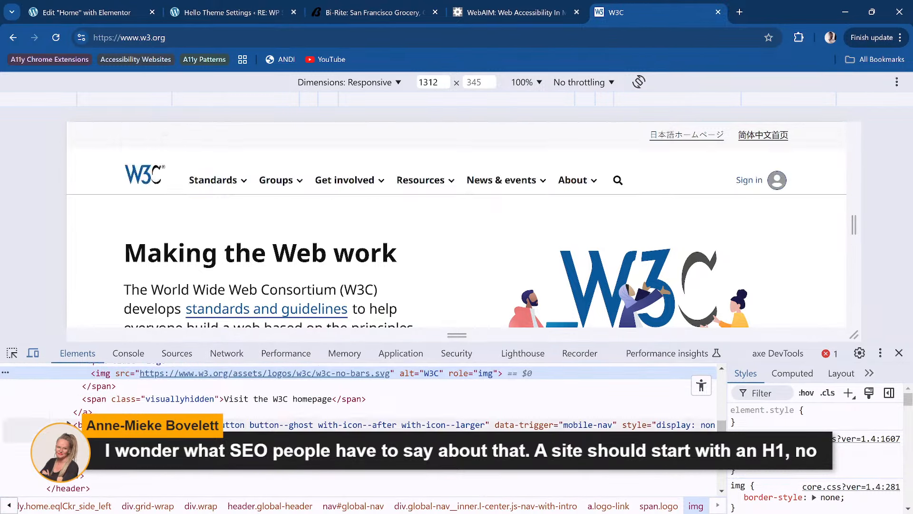
Step: Load the MDN Web Docs home page in place of the W3C site
click(228, 37)
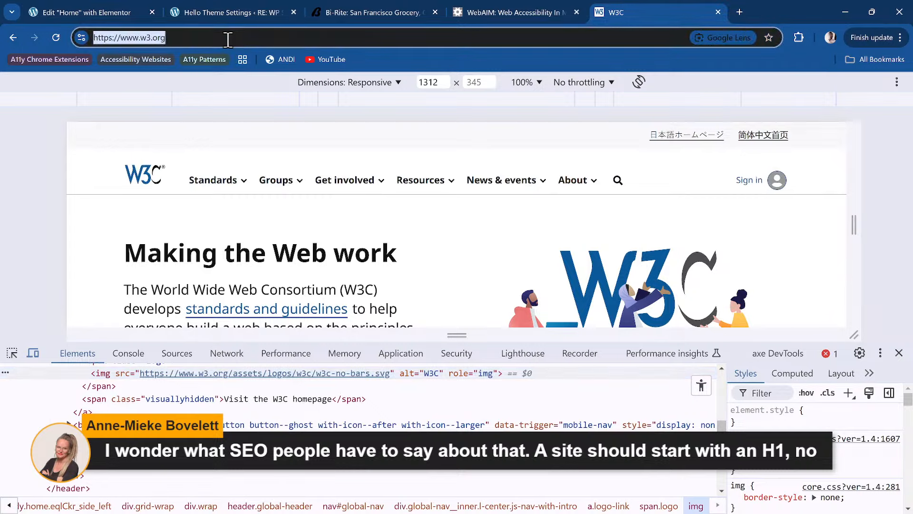
text(mdn docs)
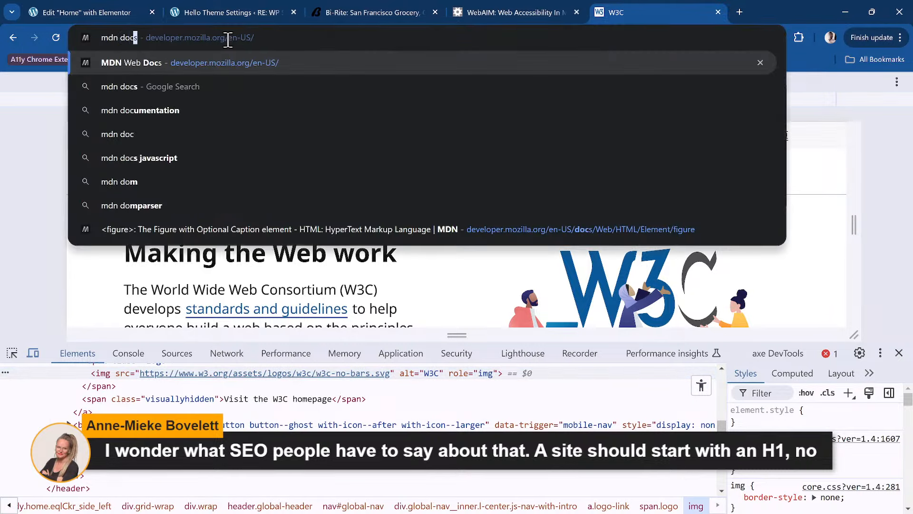
key(Return)
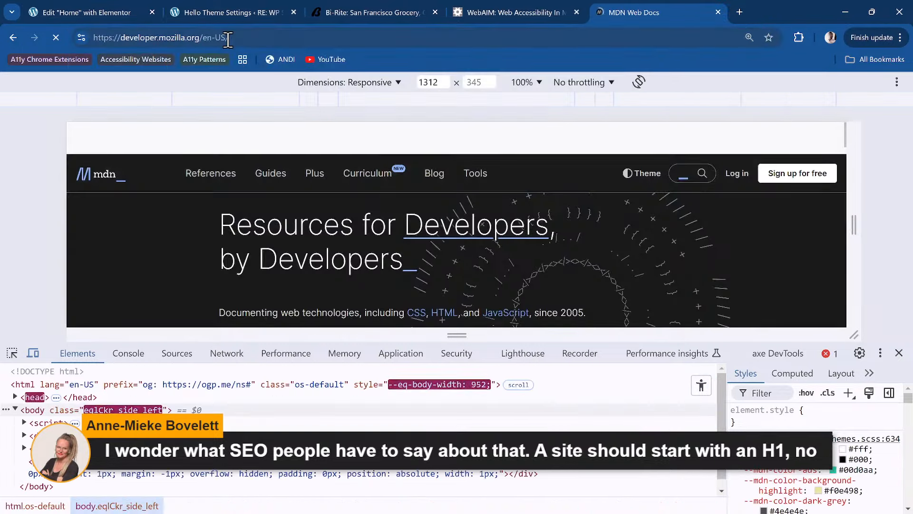
Step: Inspect the MDN logo's markup inside the top navigation wrapper, and close the developer tools
right_click(104, 185)
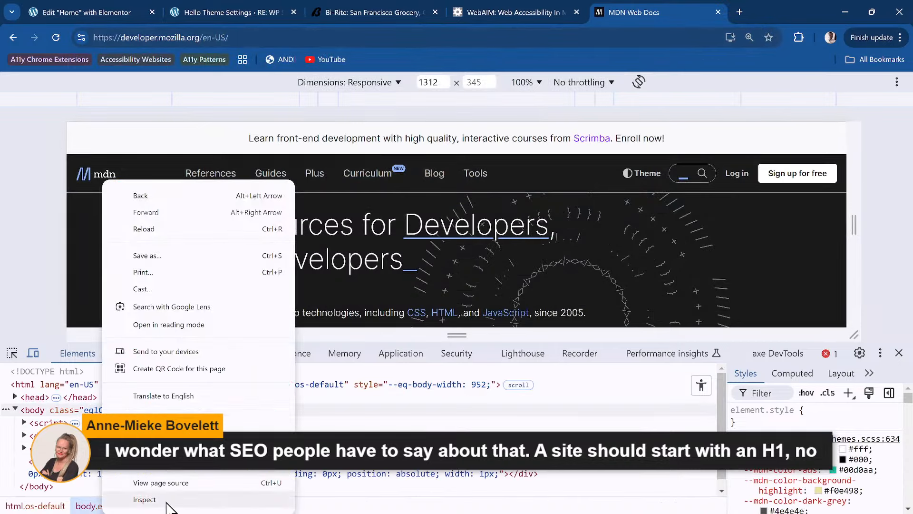
click(144, 499)
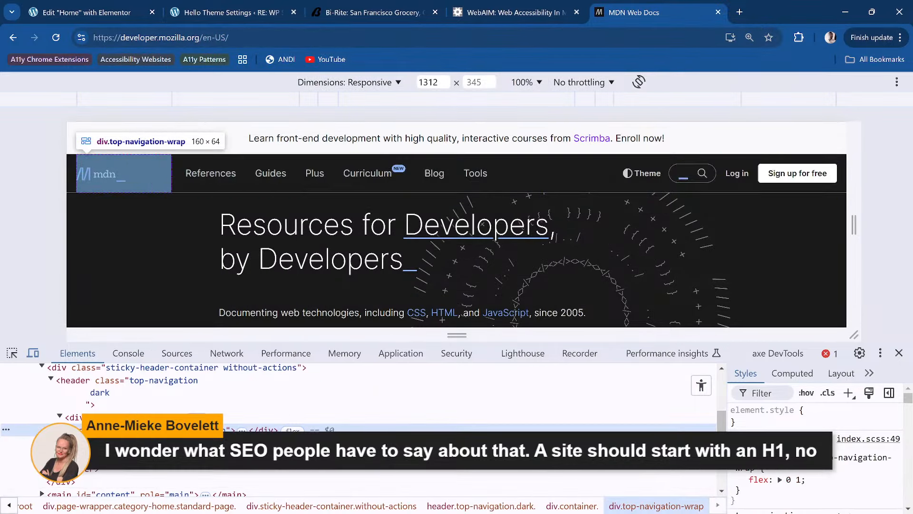
click(69, 430)
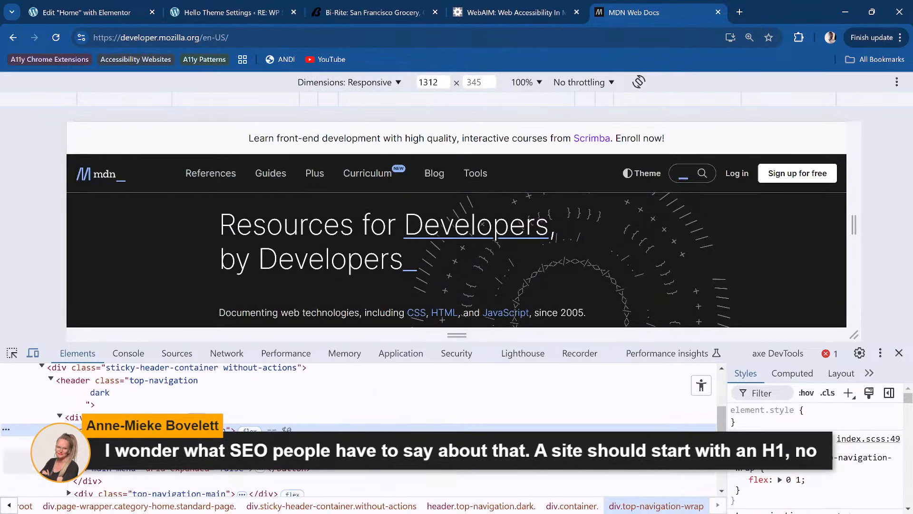
click(78, 443)
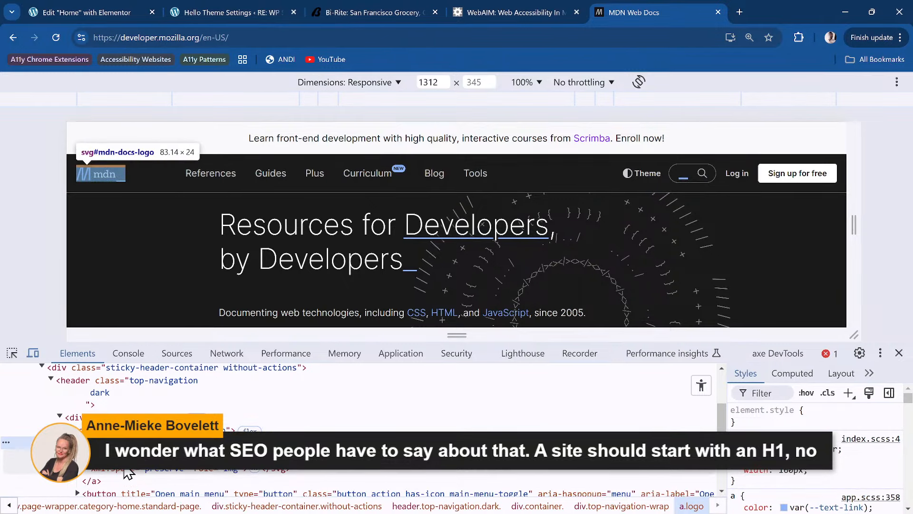
click(898, 352)
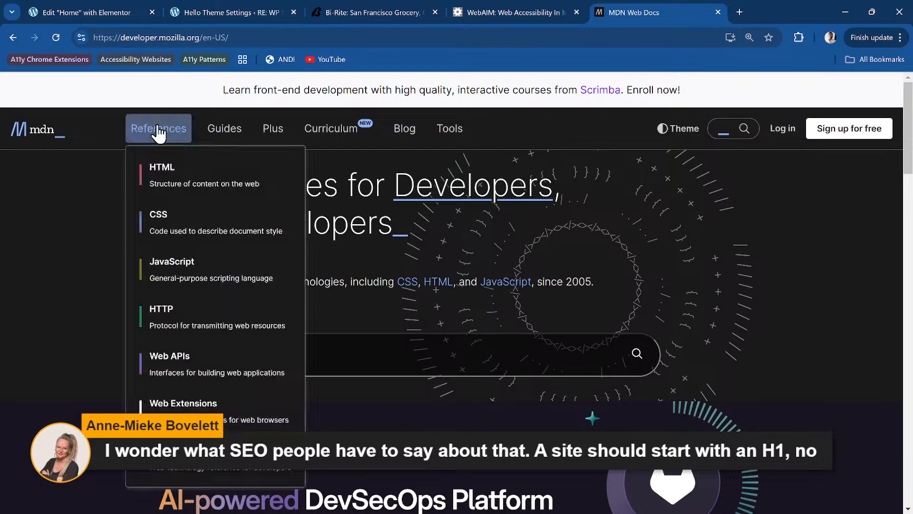
mouse_move(135, 128)
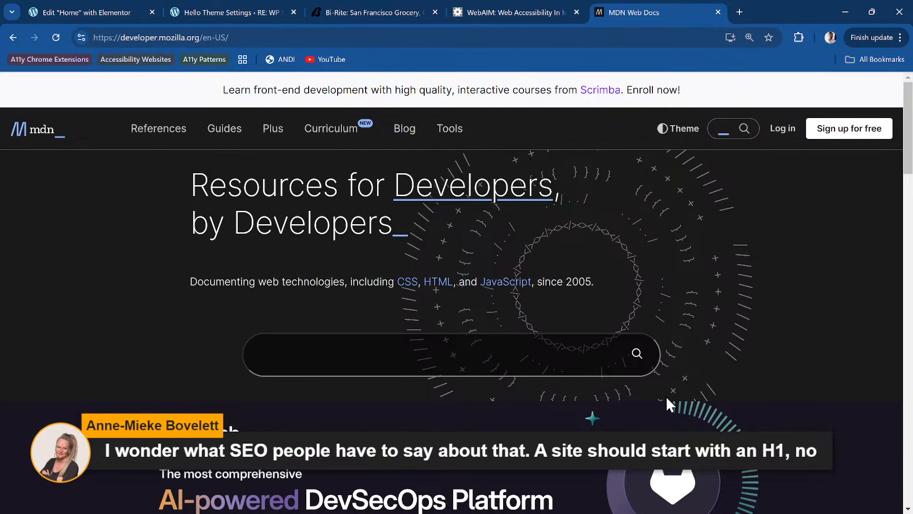
Step: Return from the reference sites to the Home page in the Elementor editor
click(499, 10)
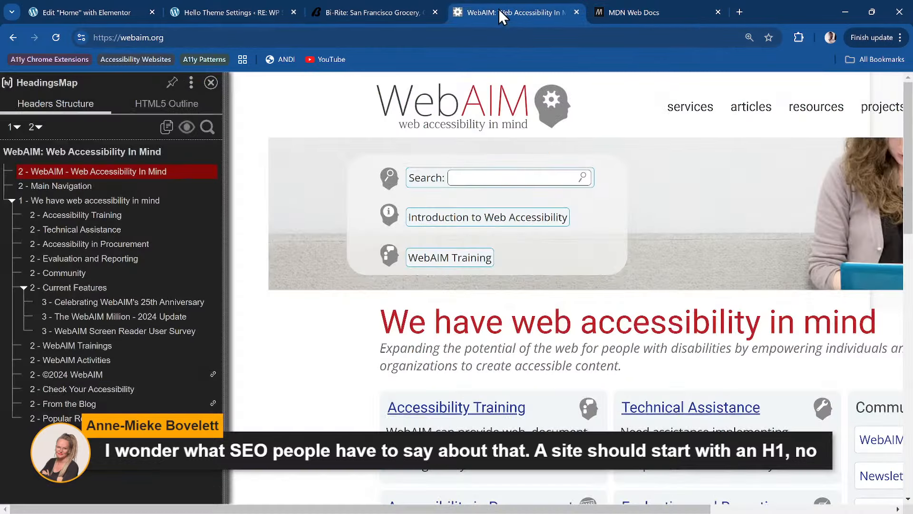
click(351, 10)
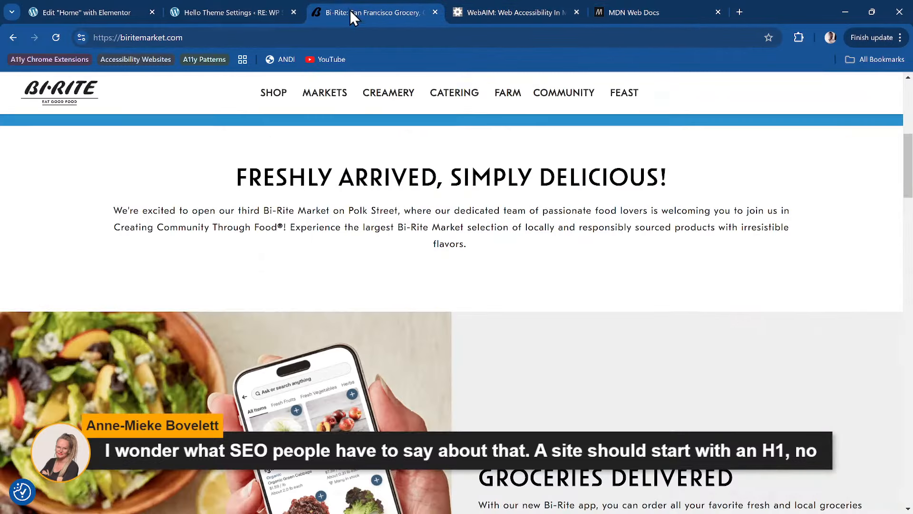
click(242, 8)
click(109, 8)
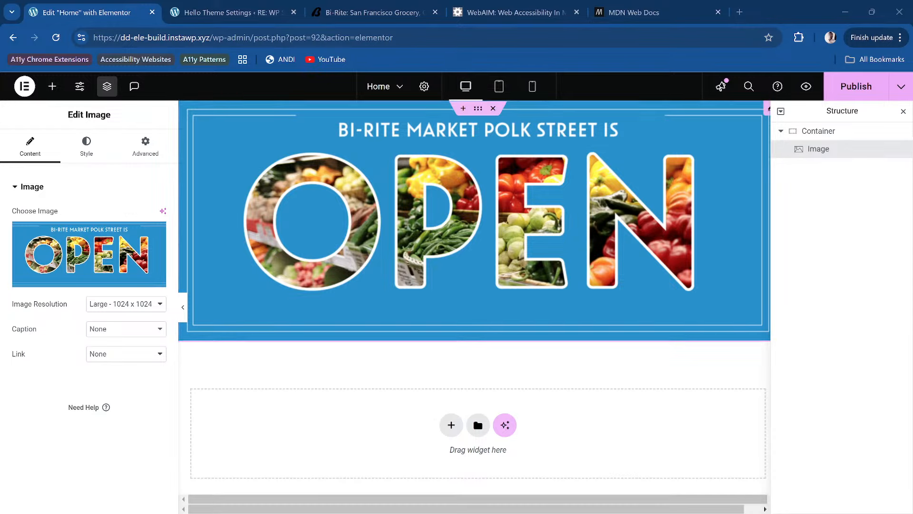
Step: Examine the hero, "Freshly Arrived, Simply Delicious!" and "Groceries Delivered" sections on the Bi-Rite home page
click(229, 12)
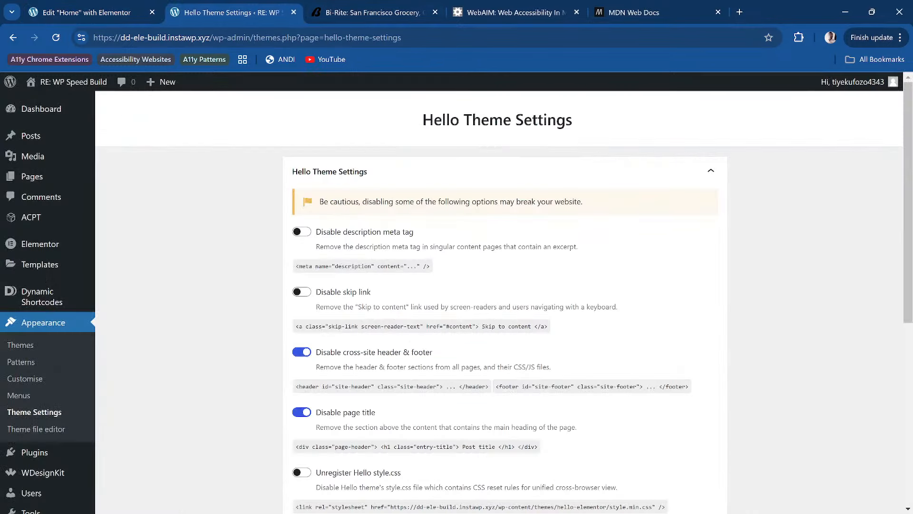
key(ctrl+Tab)
scroll(451, 292, down, 2)
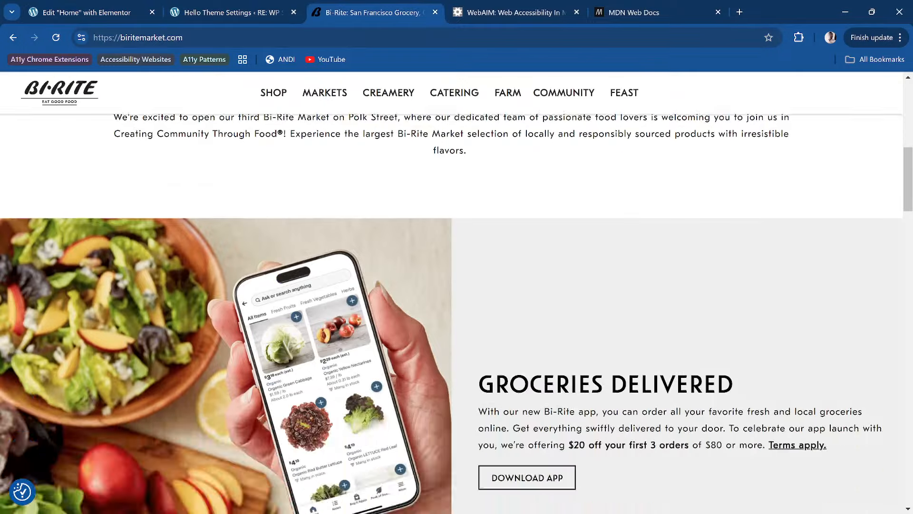
scroll(451, 293, up, 10)
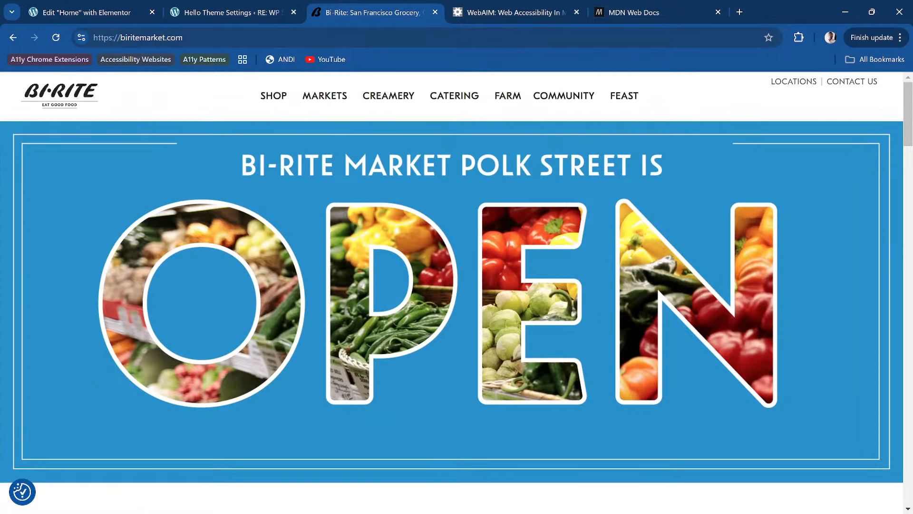
scroll(451, 293, down, 1)
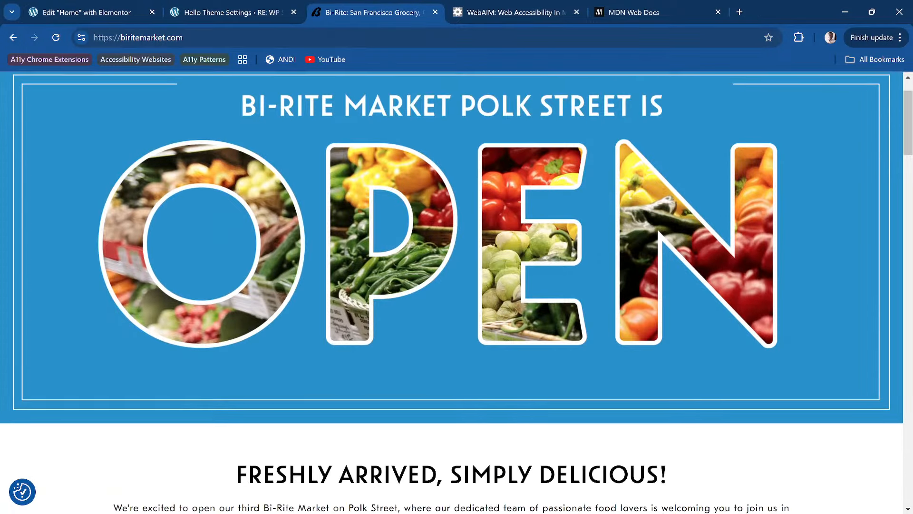
scroll(629, 270, down, 3)
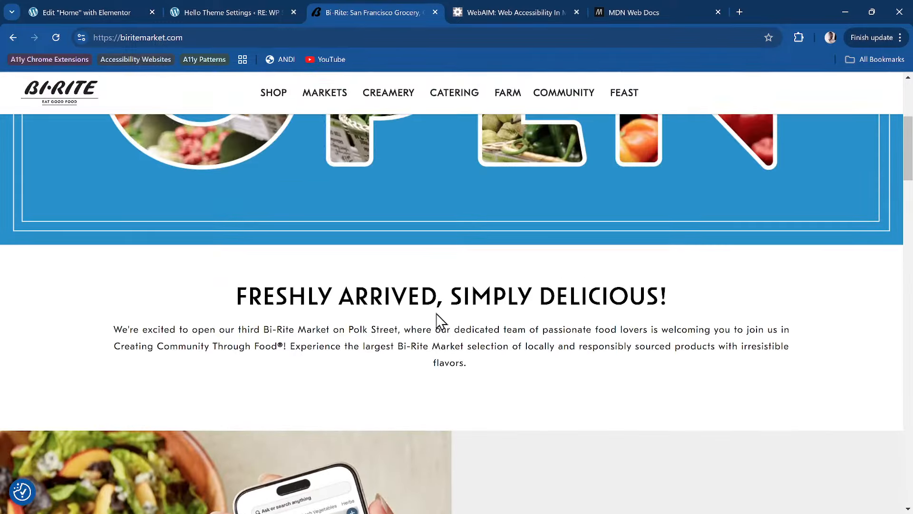
scroll(394, 303, down, 2)
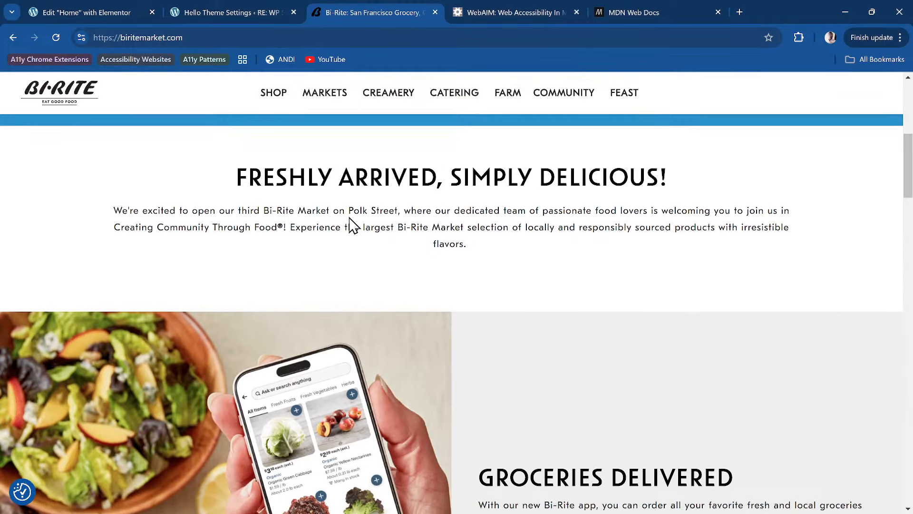
scroll(352, 223, down, 4)
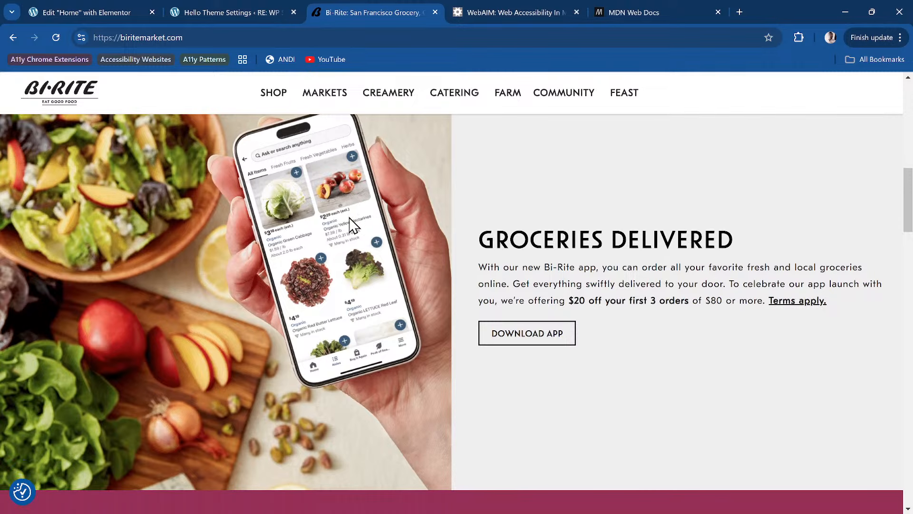
scroll(352, 224, up, 5)
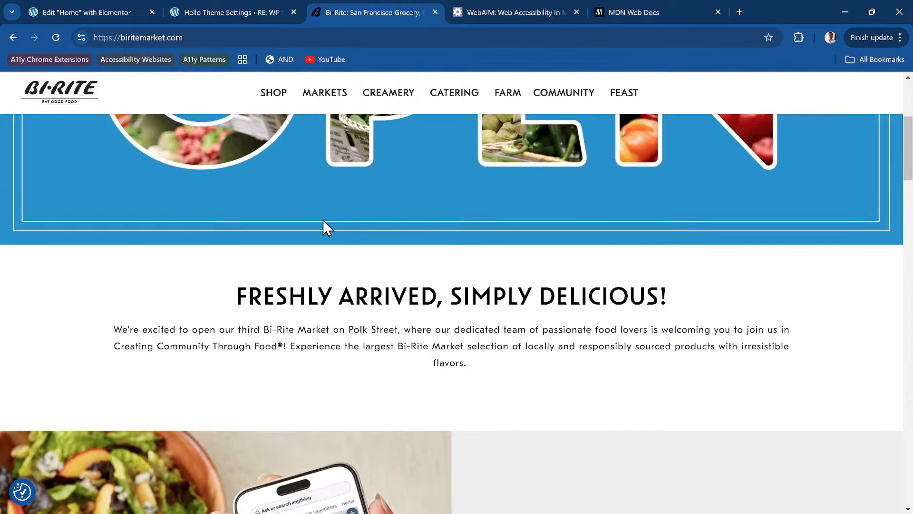
scroll(484, 284, down, 3)
scroll(483, 306, down, 2)
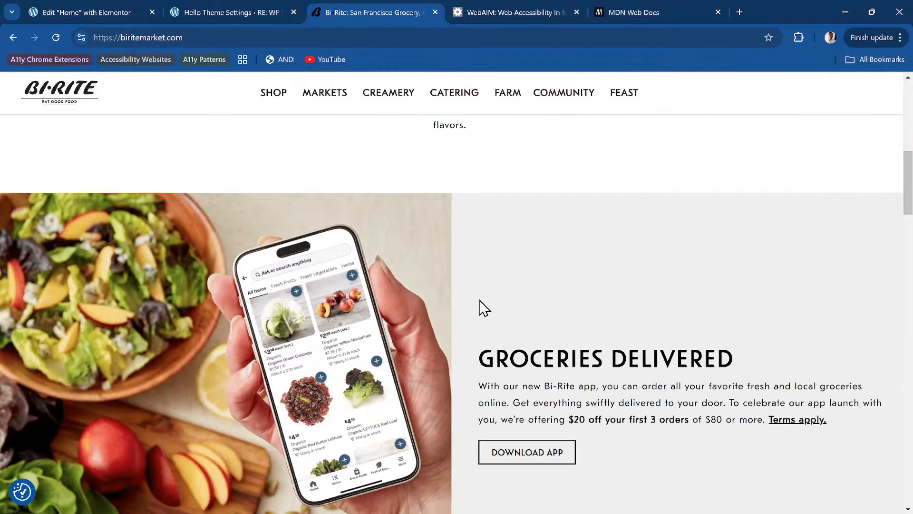
Step: Examine the Bi-Rite homepage sections between the Freshly Arrived text and the Creamery & Friends block
scroll(483, 307, up, 3)
scroll(483, 307, down, 4)
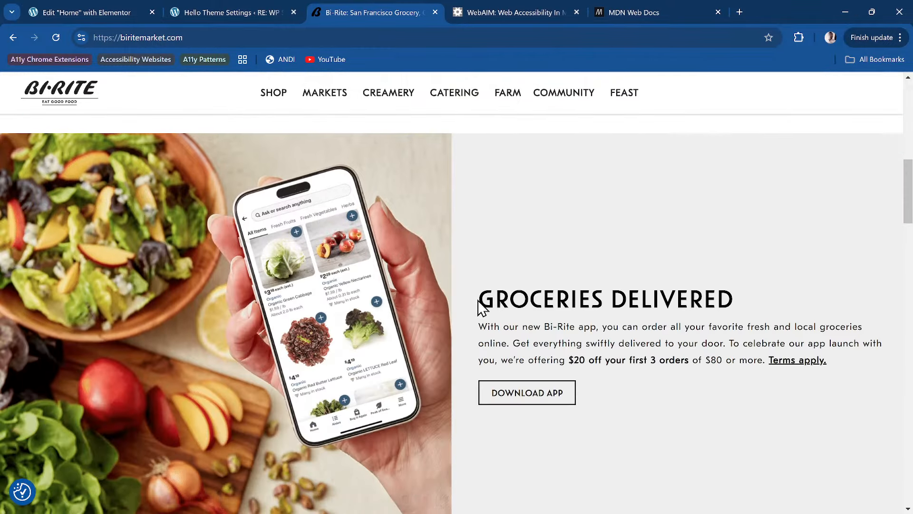
scroll(632, 303, up, 1)
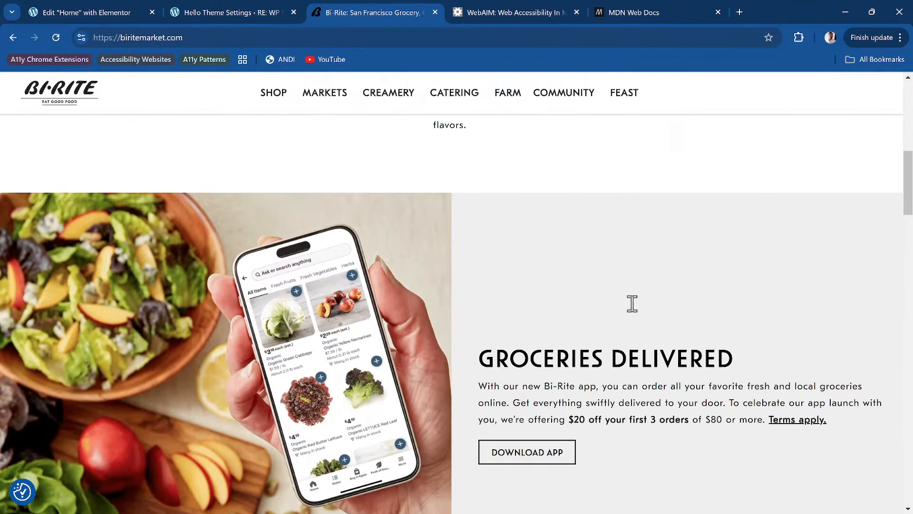
scroll(521, 246, up, 2)
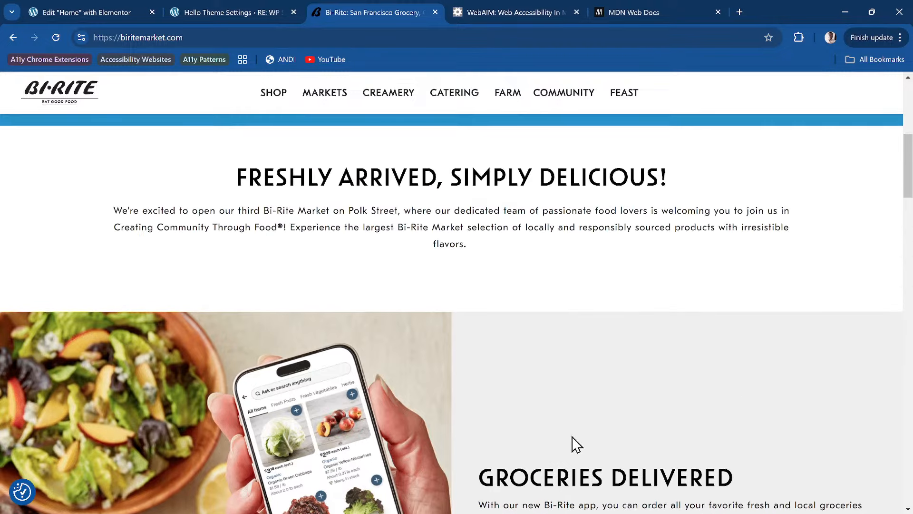
scroll(580, 397, down, 5)
scroll(584, 396, down, 5)
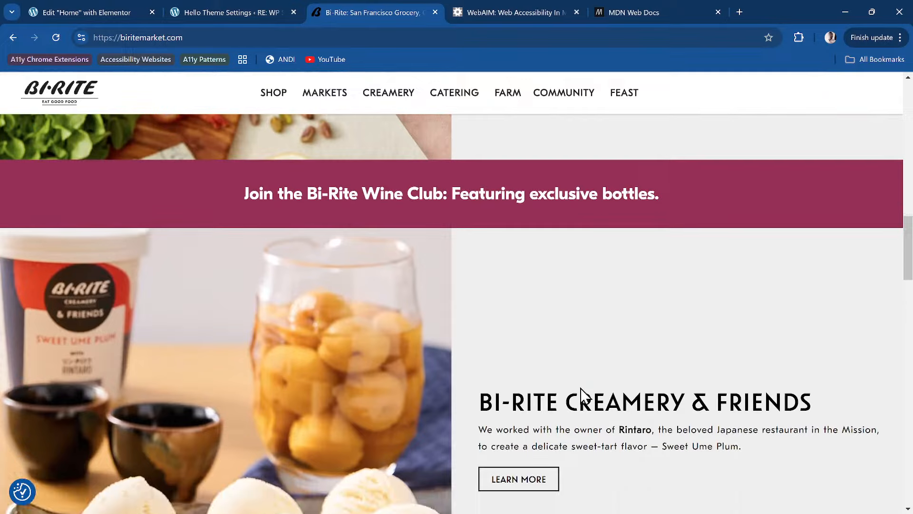
scroll(585, 396, down, 3)
scroll(581, 391, up, 15)
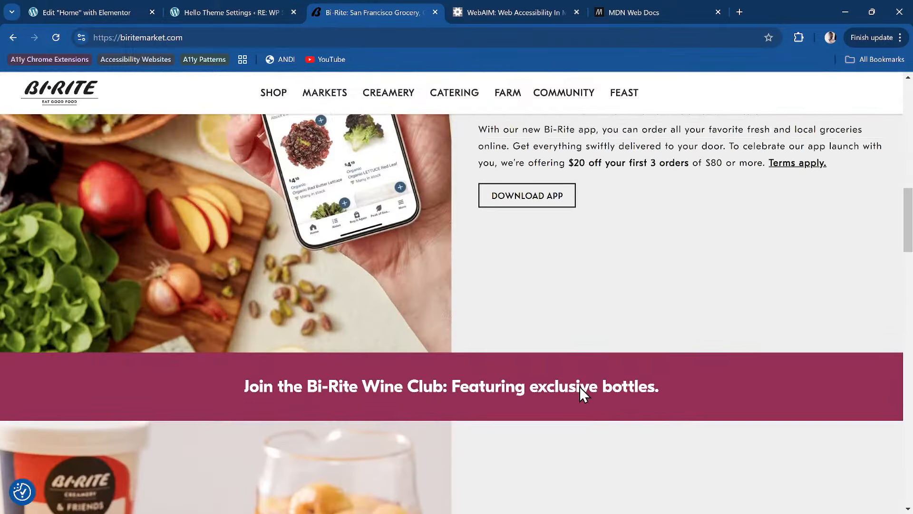
scroll(577, 380, down, 2)
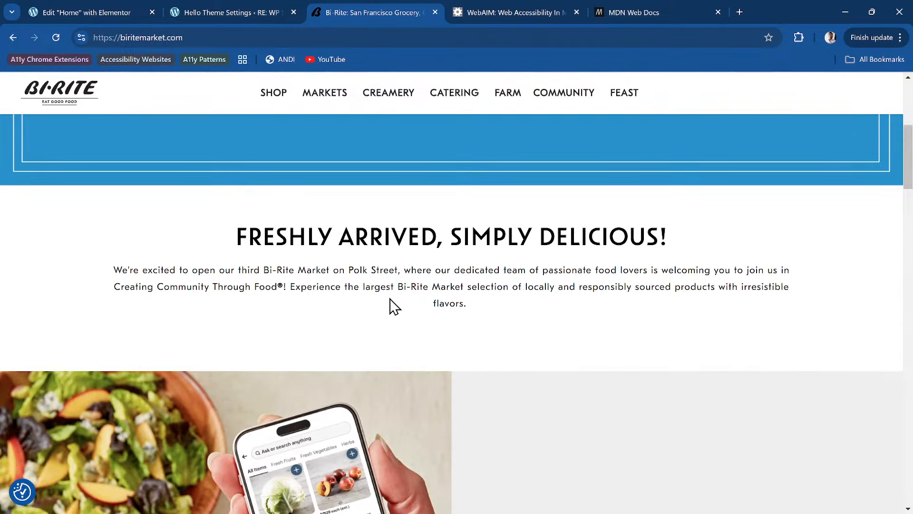
Step: Enlarge the Bi-Rite page and examine its headings, text and image blocks down to the Nourish + Inspire section
key(ctrl+plus)
key(ctrl+plus)
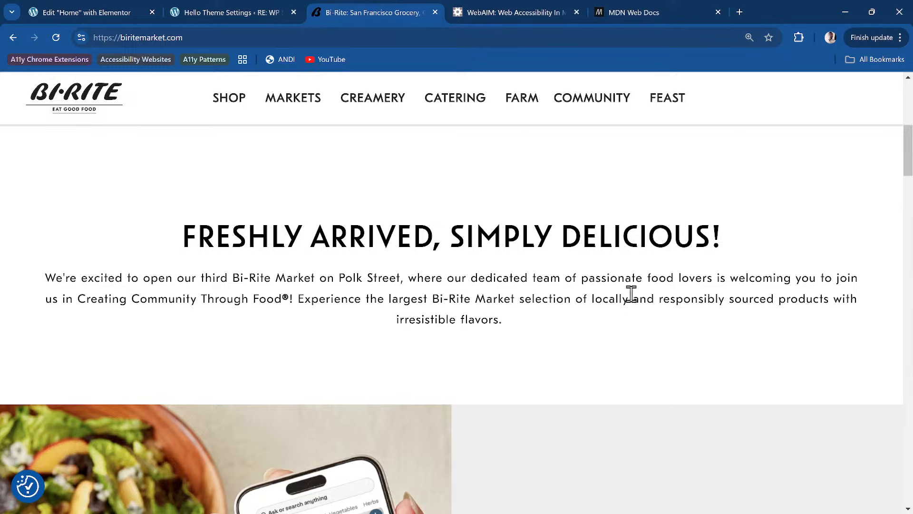
scroll(640, 306, down, 4)
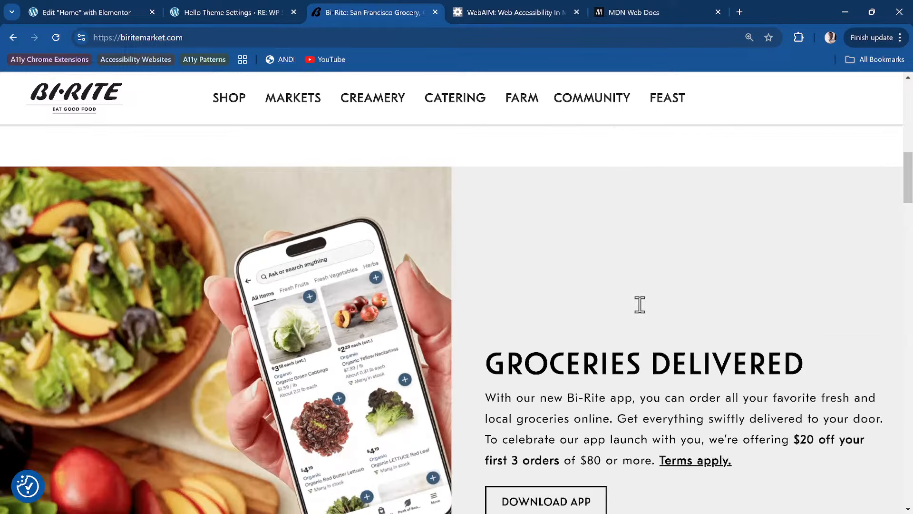
scroll(645, 314, down, 1)
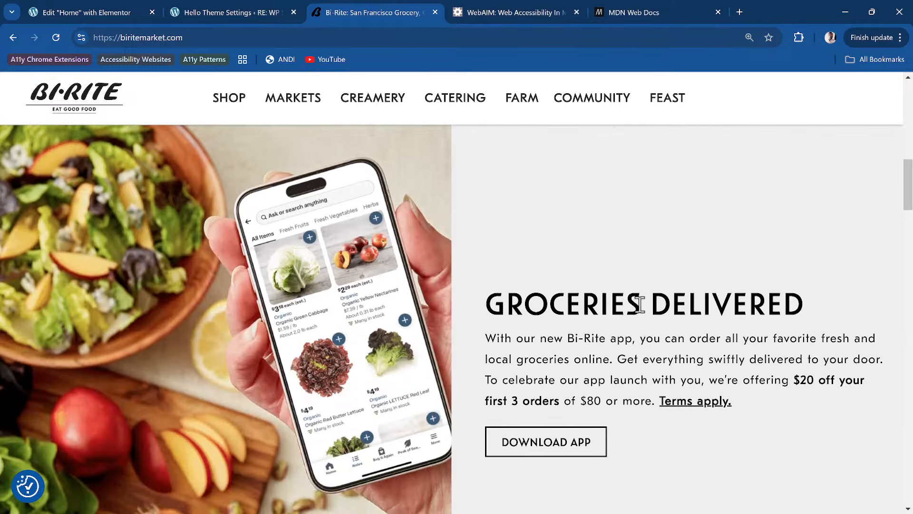
scroll(528, 306, up, 5)
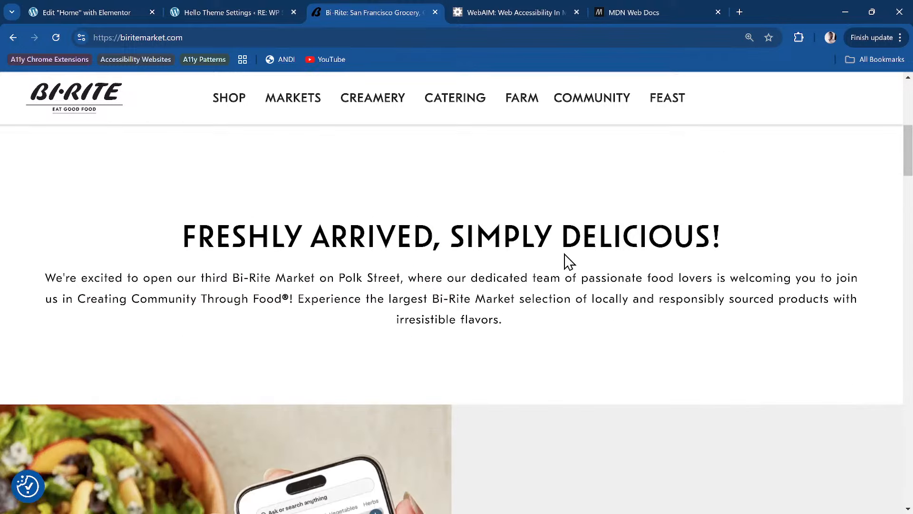
scroll(585, 335, down, 5)
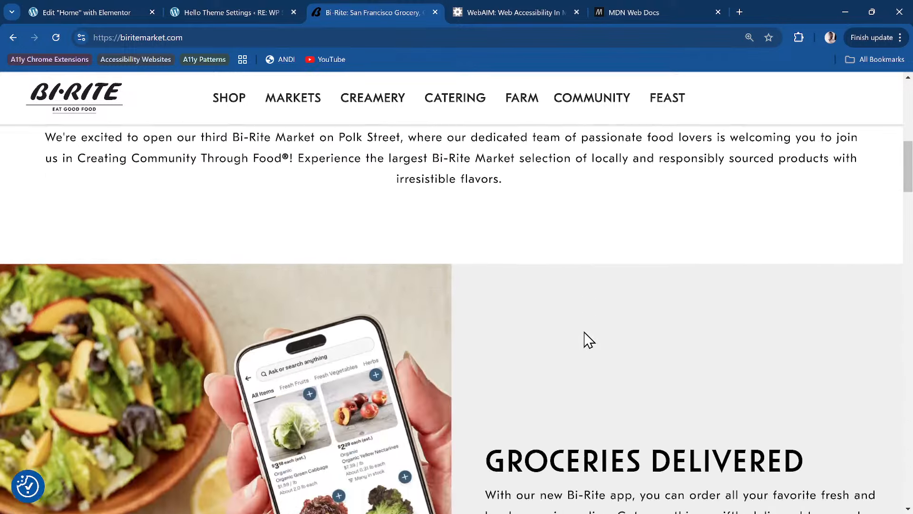
scroll(589, 341, down, 10)
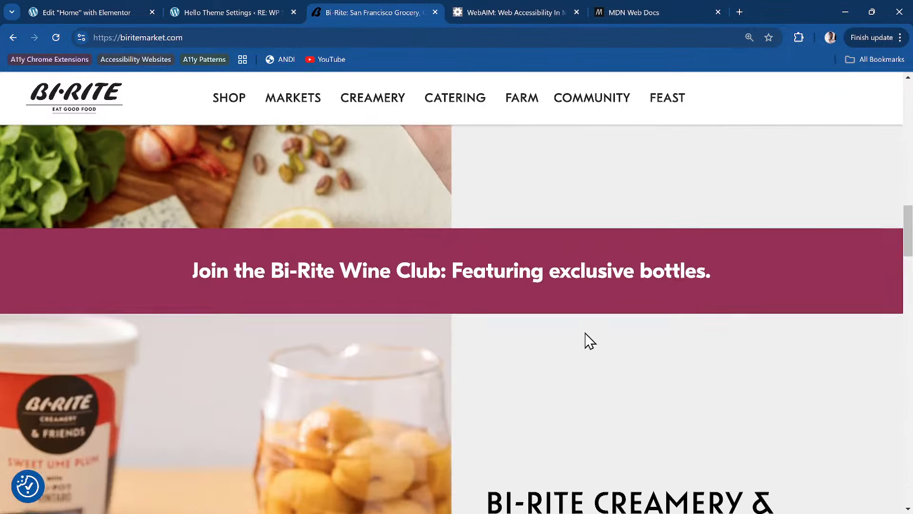
scroll(590, 341, down, 2)
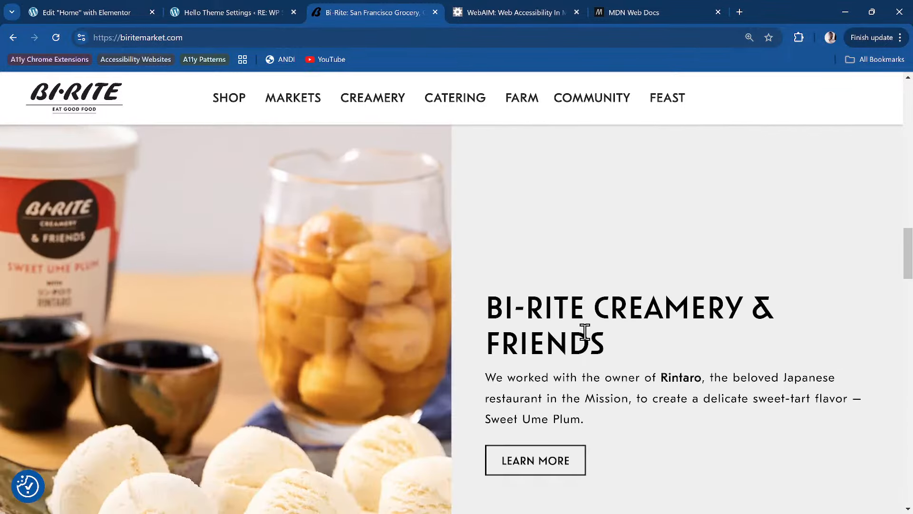
scroll(585, 331, down, 10)
scroll(586, 336, down, 1)
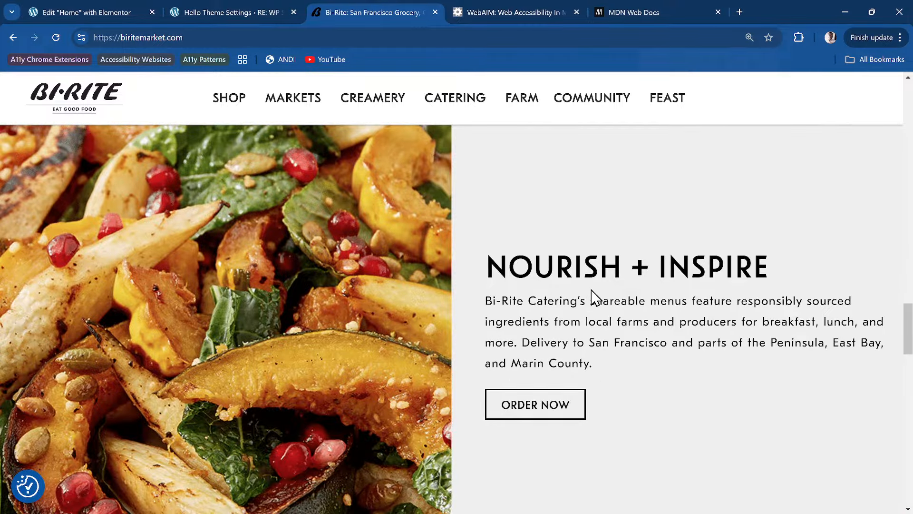
Step: Return the page zoom to 100% and review the homepage's section layout, including the Open banner, Groceries Delivered and Wine Club strip
key(ctrl+minus)
key(ctrl+minus)
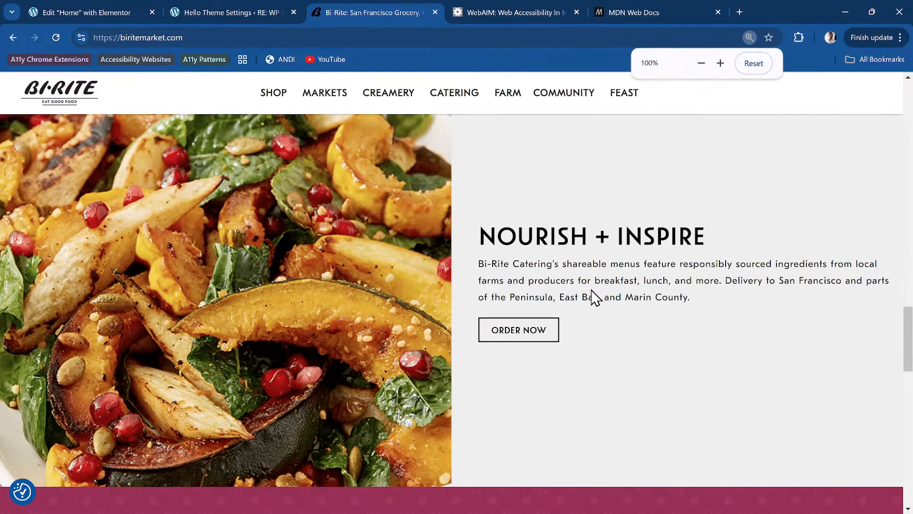
scroll(617, 320, down, 5)
scroll(619, 320, up, 15)
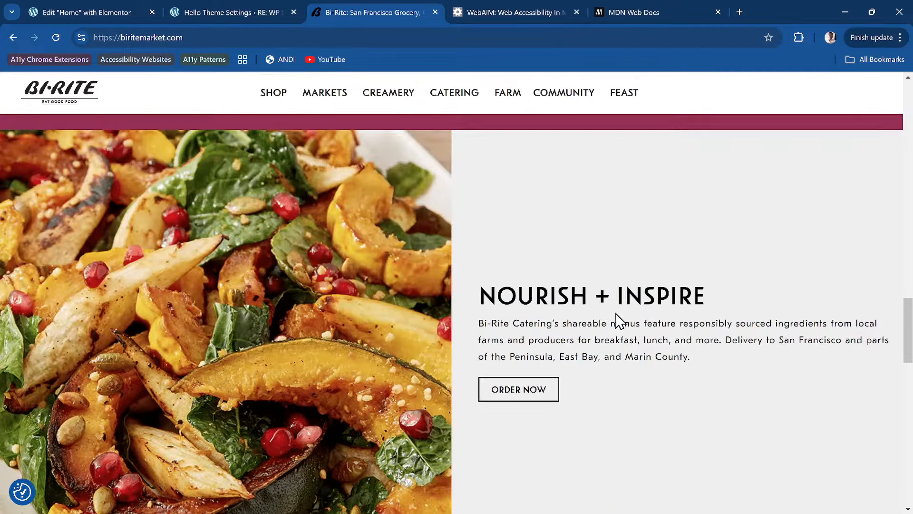
scroll(619, 309, up, 5)
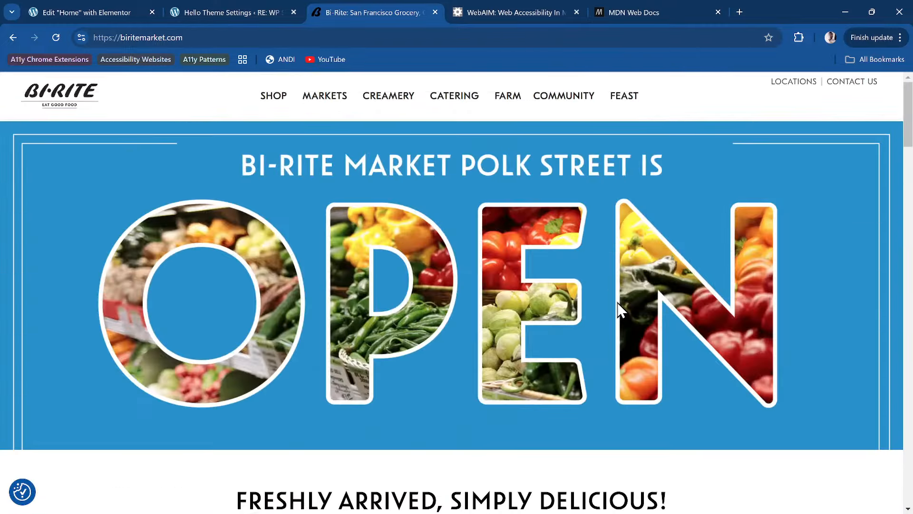
scroll(501, 360, down, 5)
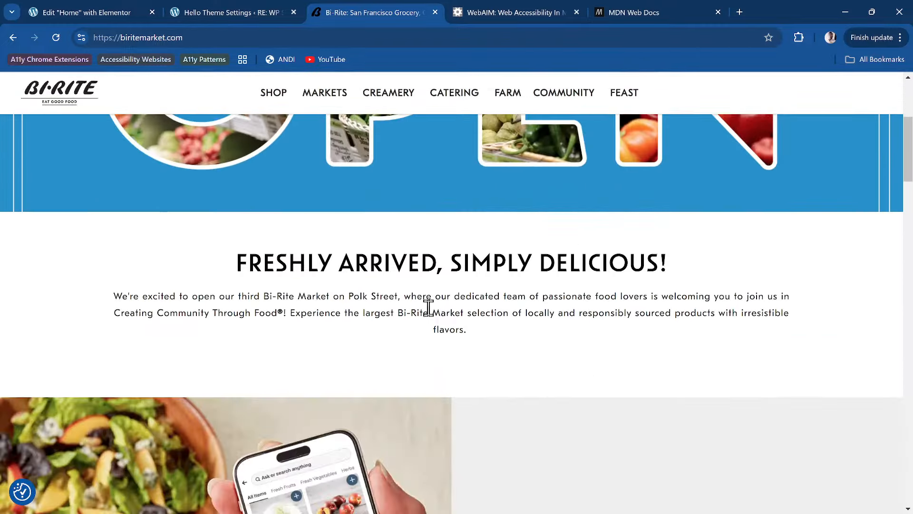
scroll(555, 318, down, 5)
scroll(589, 352, down, 4)
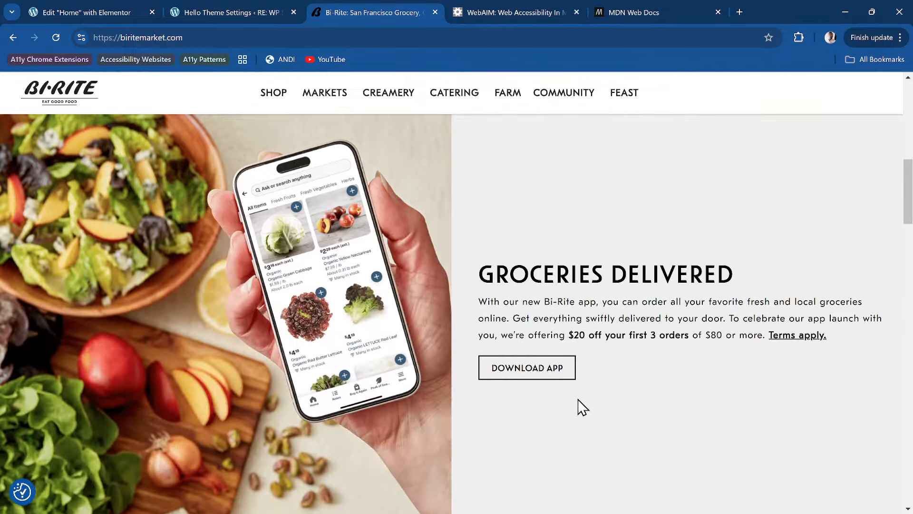
scroll(589, 398, down, 5)
scroll(584, 399, down, 2)
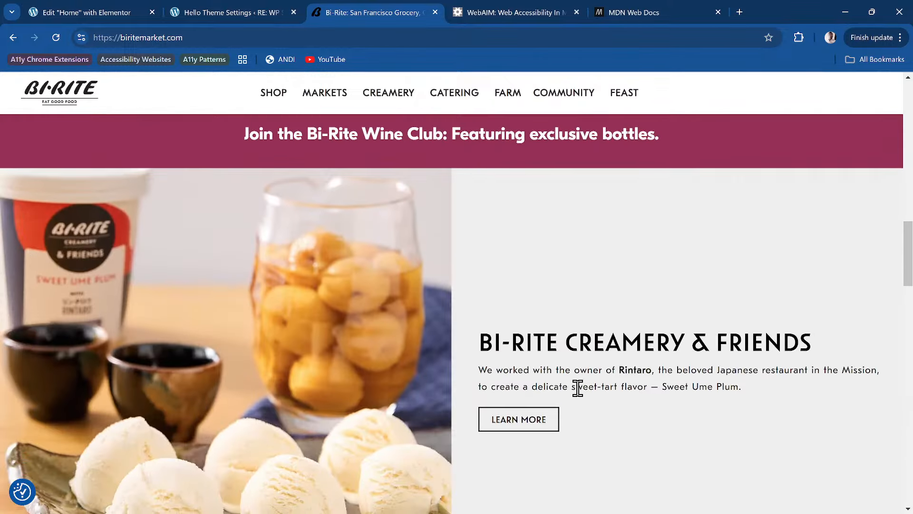
scroll(563, 349, up, 5)
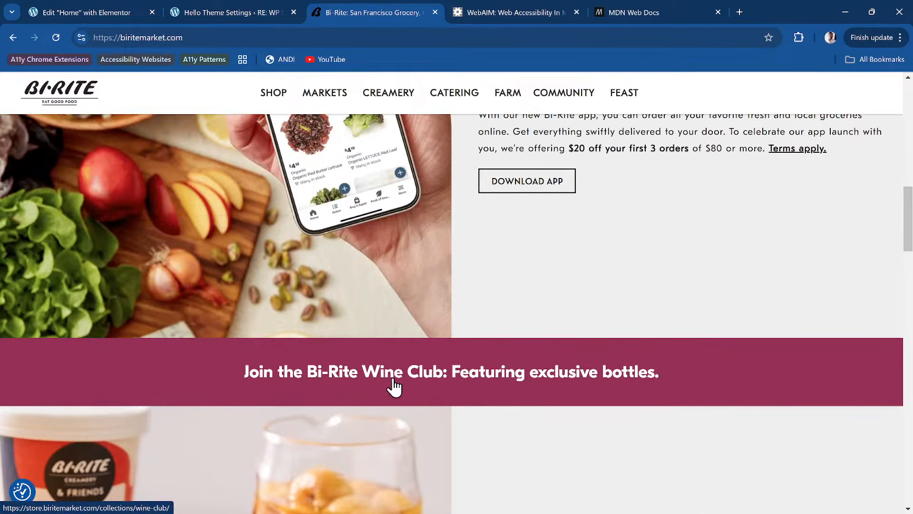
scroll(555, 233, down, 1)
scroll(555, 233, up, 5)
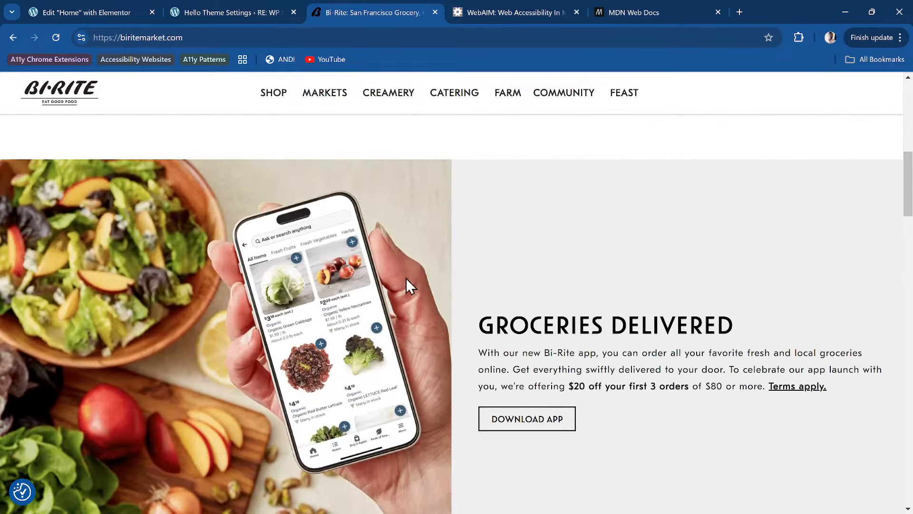
scroll(534, 261, down, 1)
scroll(411, 314, down, 2)
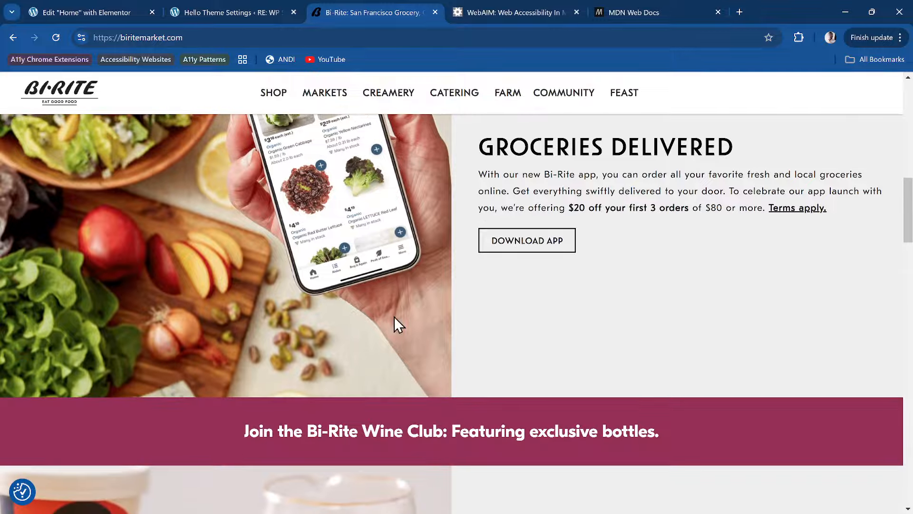
scroll(442, 339, up, 7)
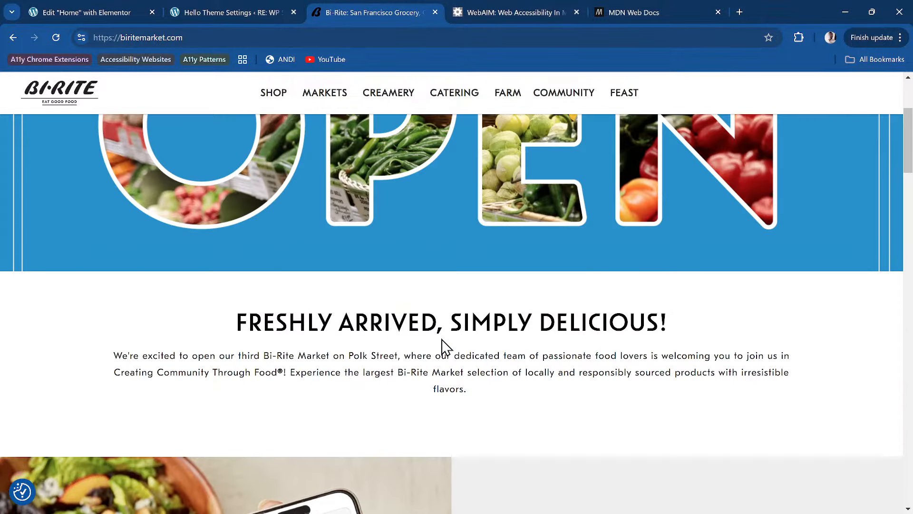
scroll(441, 338, up, 3)
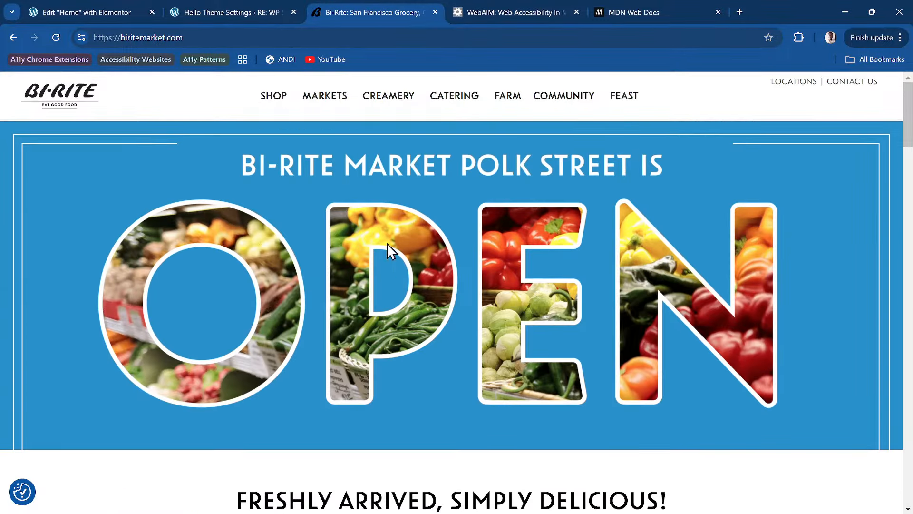
Step: Close the Hello Theme Settings page and return to the Home page in the Elementor editor
click(226, 9)
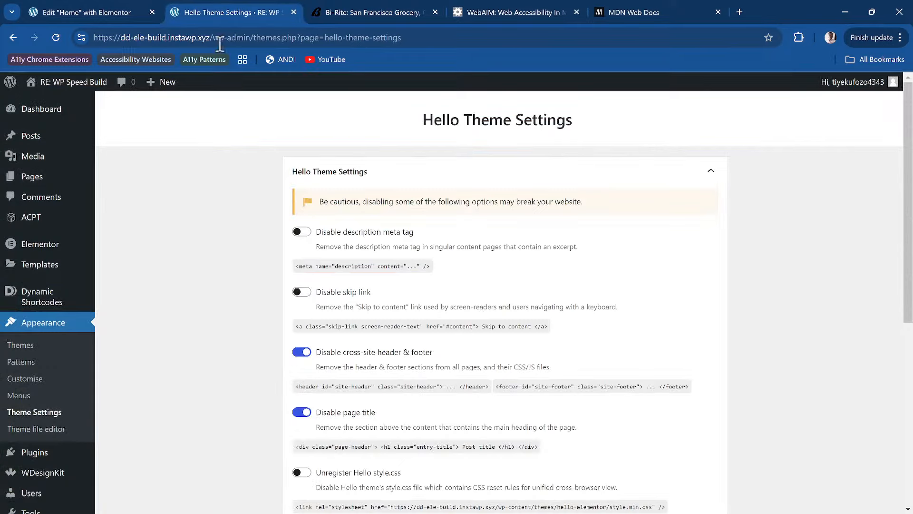
click(294, 11)
click(43, 13)
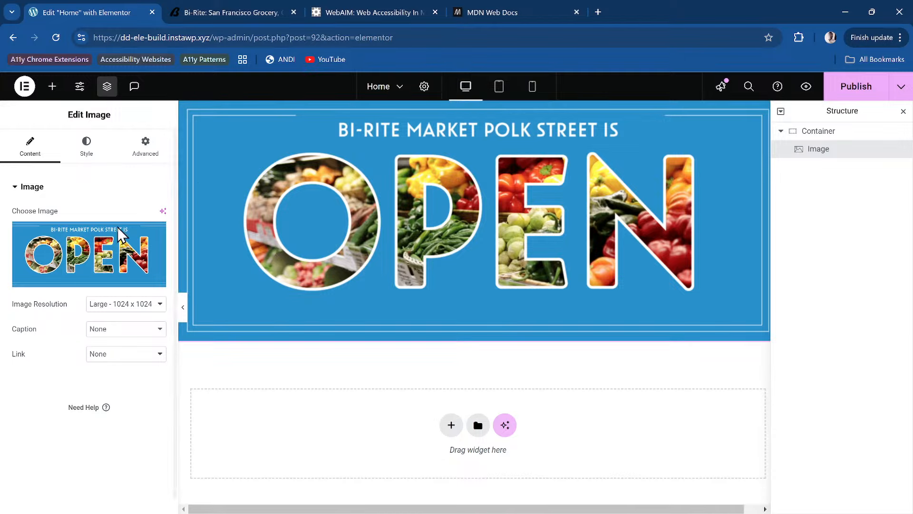
mouse_move(149, 247)
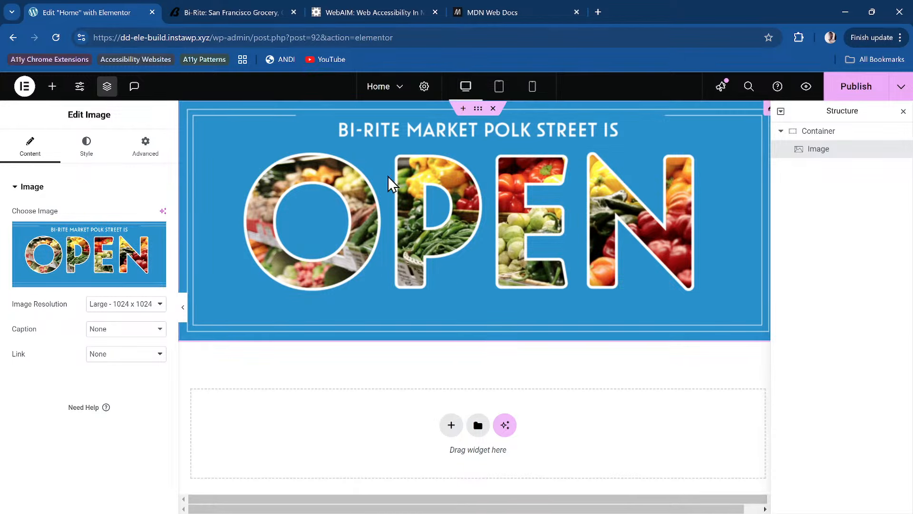
Step: Switch to the Bi-Rite website and examine the Freshly Arrived, Simply Delicious! section below the banner
click(214, 9)
scroll(375, 235, down, 5)
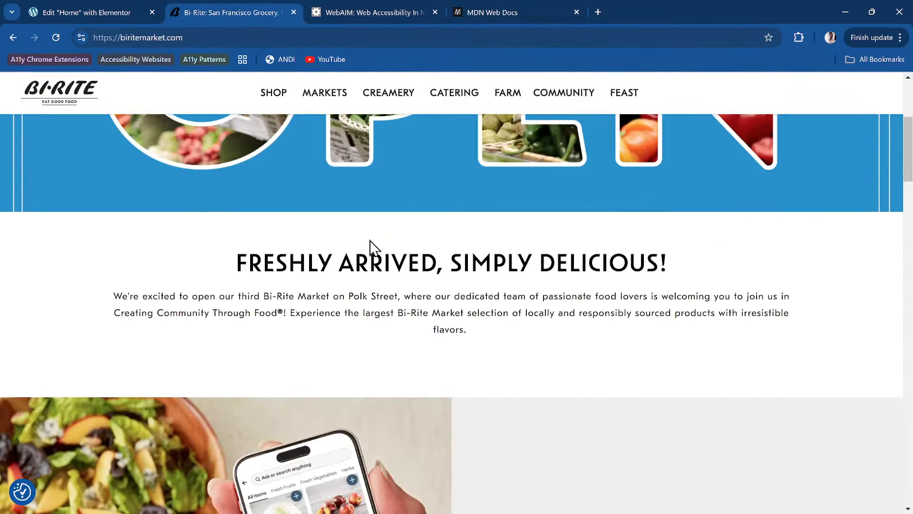
scroll(319, 214, down, 3)
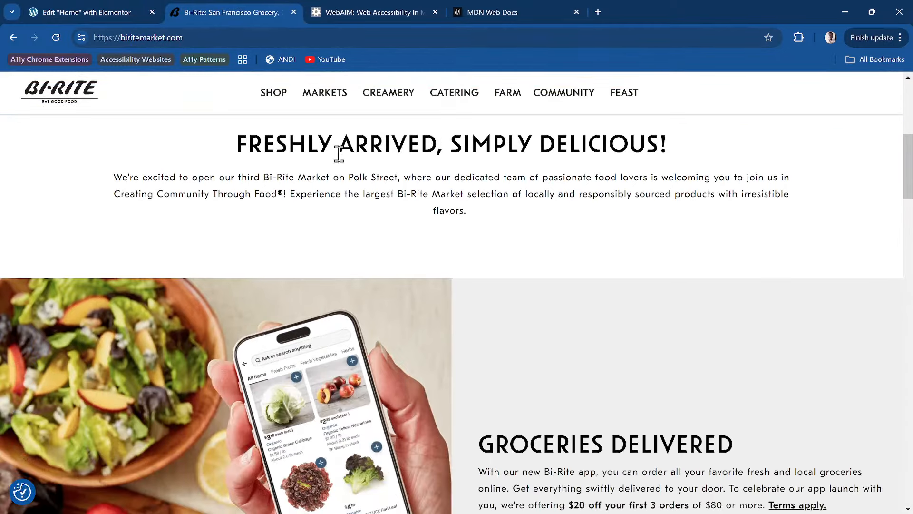
Step: Return to the Elementor editor and set the Open banner container's HTML tag to section
click(93, 10)
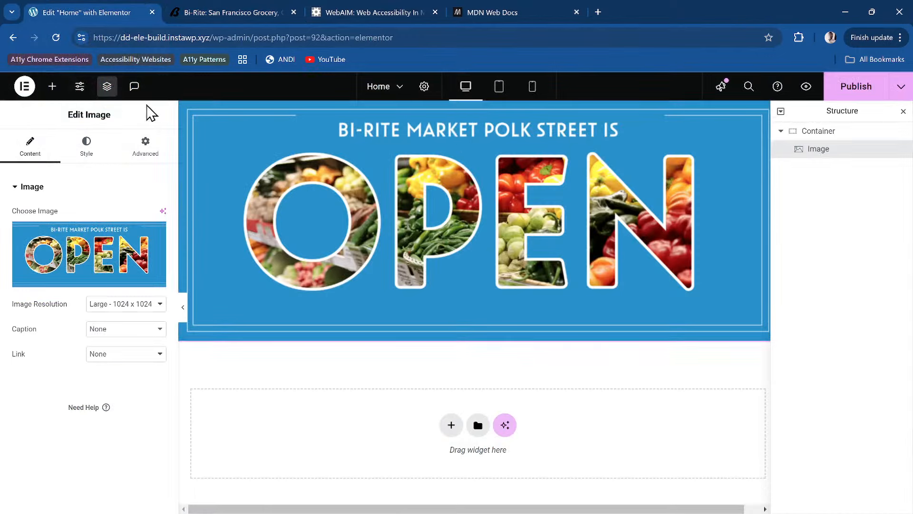
click(836, 136)
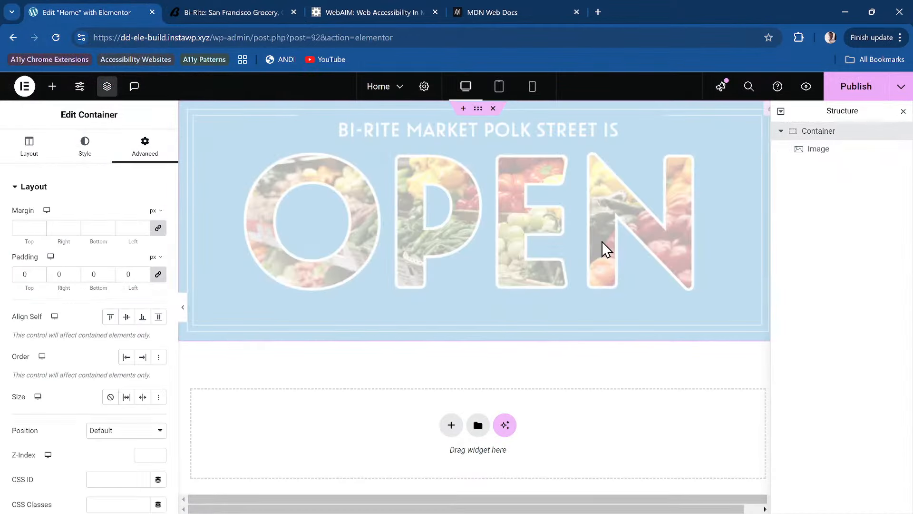
click(34, 148)
scroll(139, 423, down, 6)
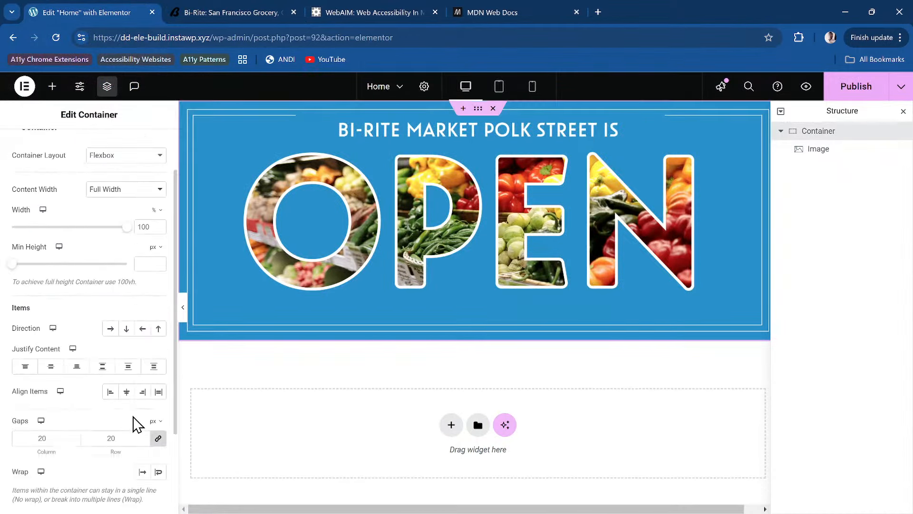
click(87, 432)
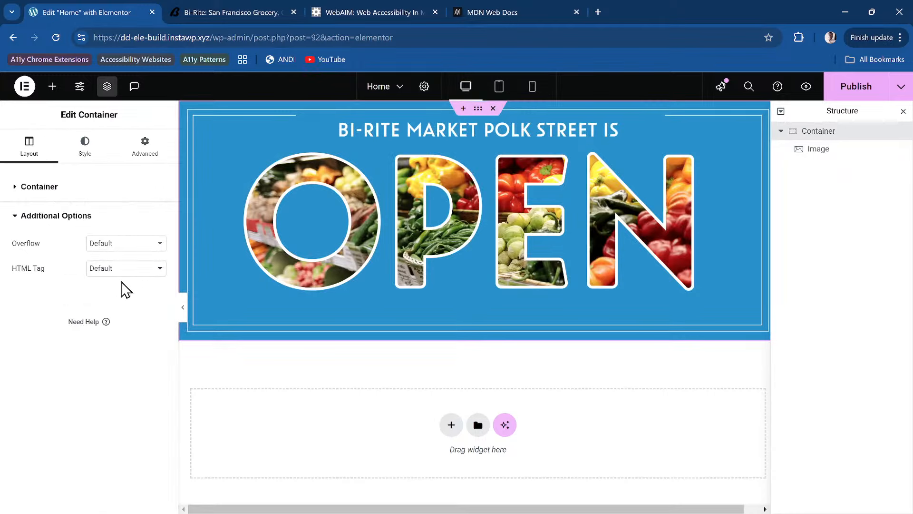
click(126, 270)
key(s)
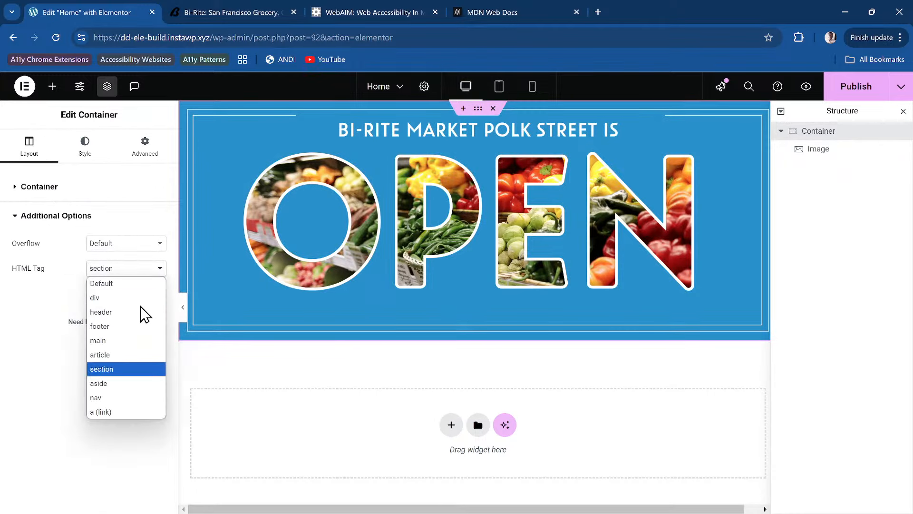
click(131, 374)
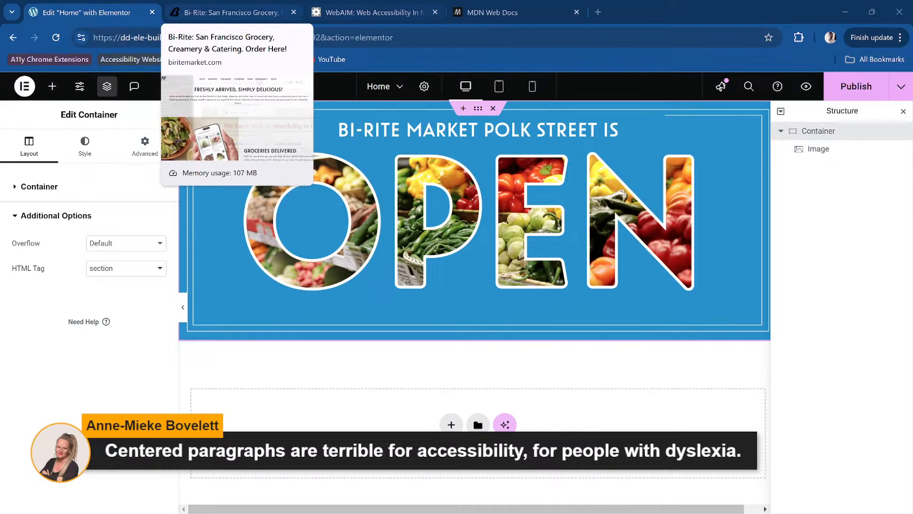
Step: Switch to the Bi-Rite website and review the Open banner and the centered paragraph section beneath it
click(228, 12)
scroll(452, 285, up, 4)
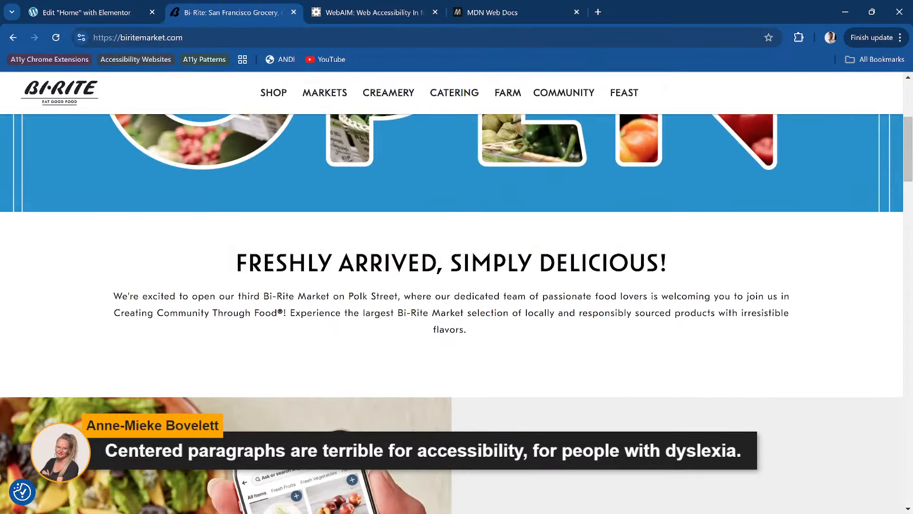
scroll(452, 286, up, 3)
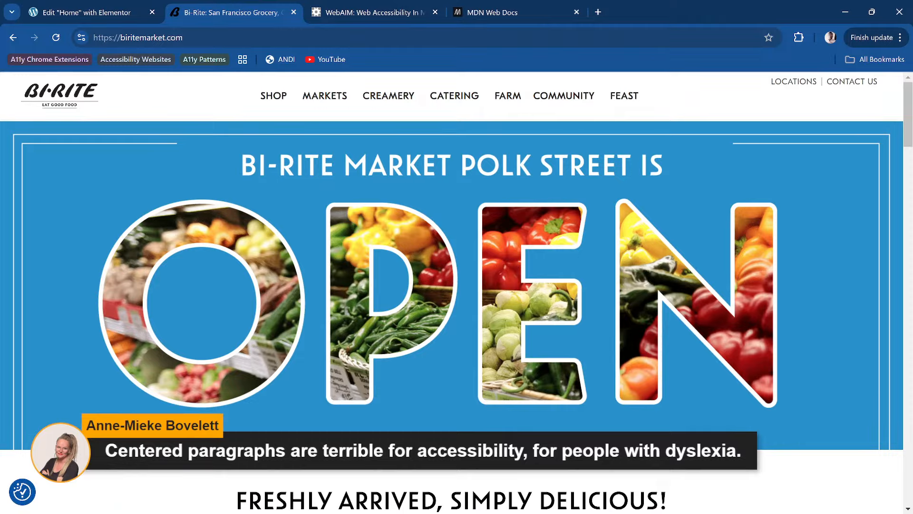
scroll(452, 286, down, 5)
scroll(452, 314, down, 1)
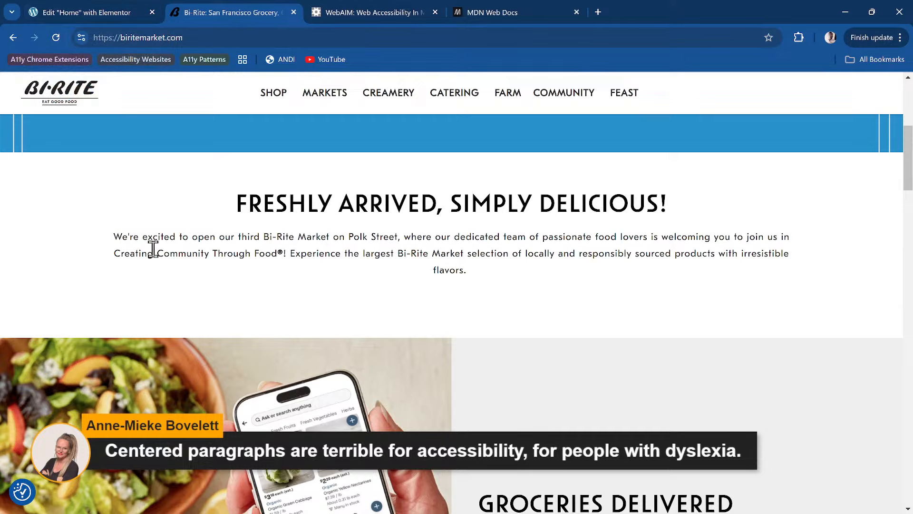
Step: Inspect the markup of the paragraph under Freshly Arrived, Simply Delicious! and close the developer tools
right_click(167, 242)
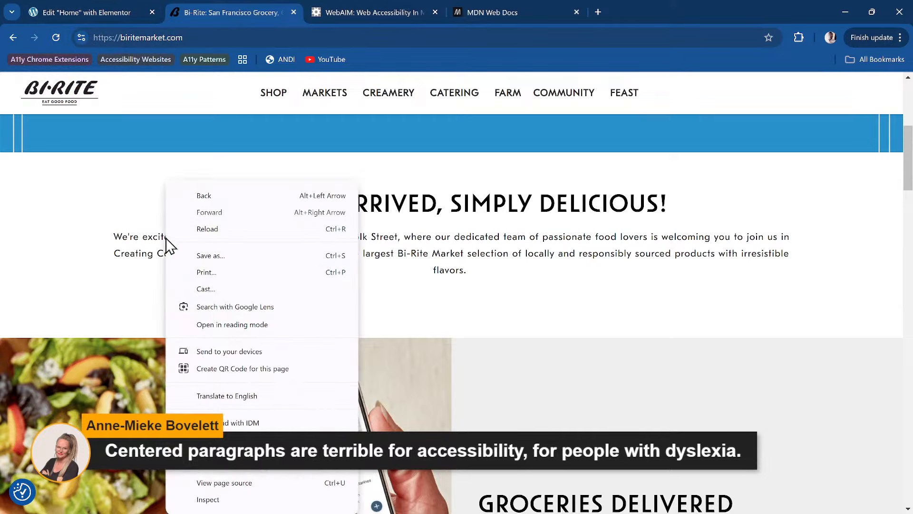
click(224, 499)
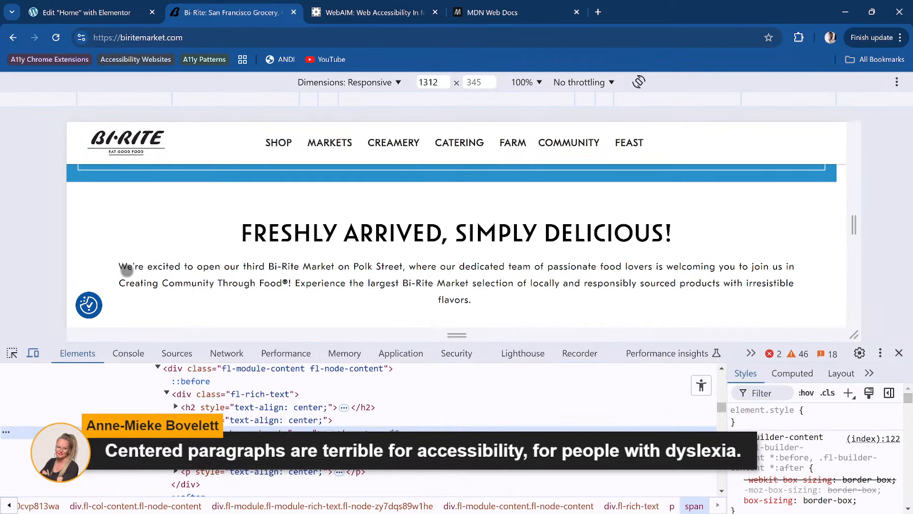
click(898, 353)
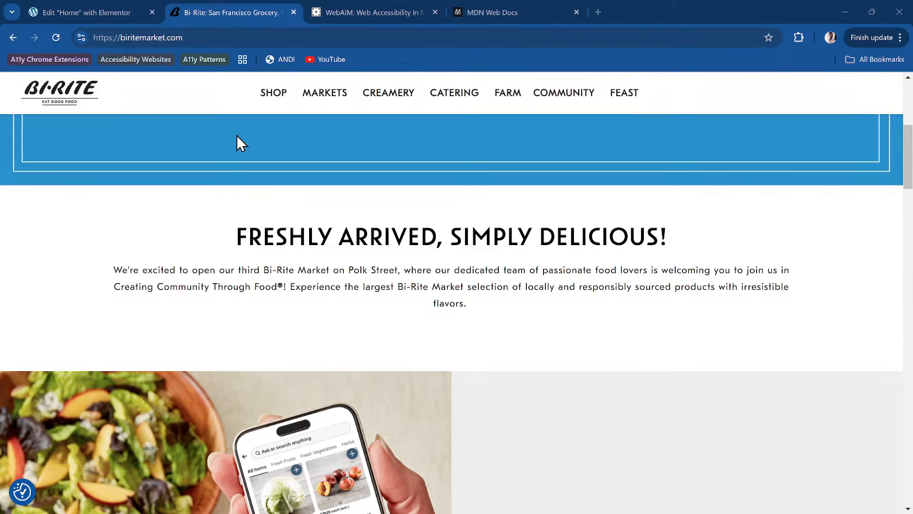
Step: Back in the Elementor editor, add a single-column Flexbox container with downward direction below the Open banner
click(116, 13)
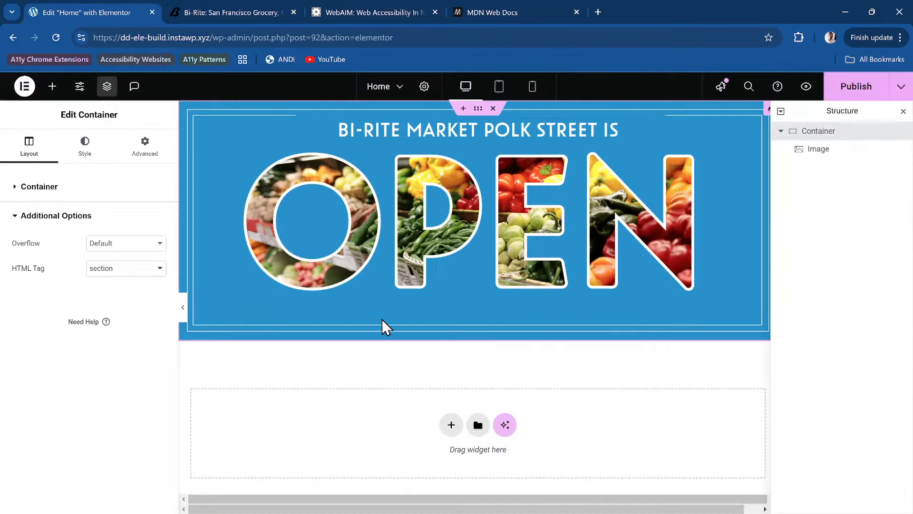
scroll(419, 342, down, 1)
click(450, 405)
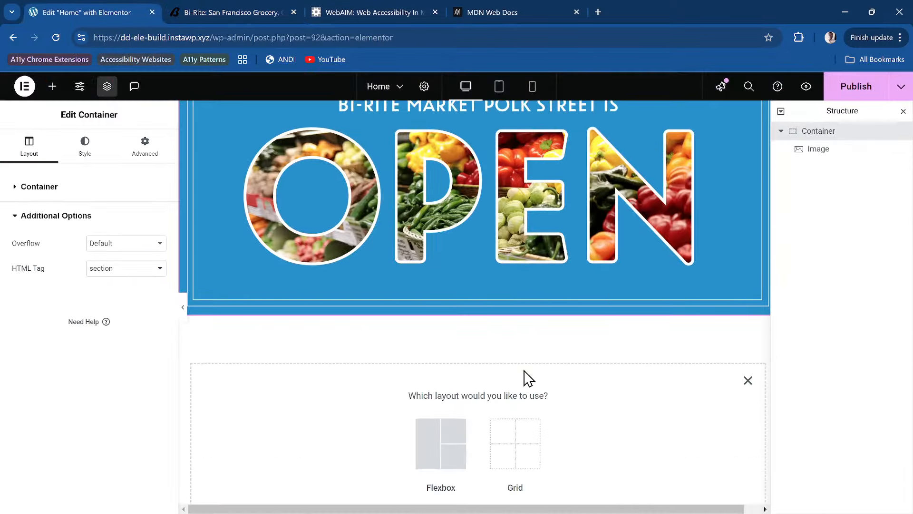
click(447, 441)
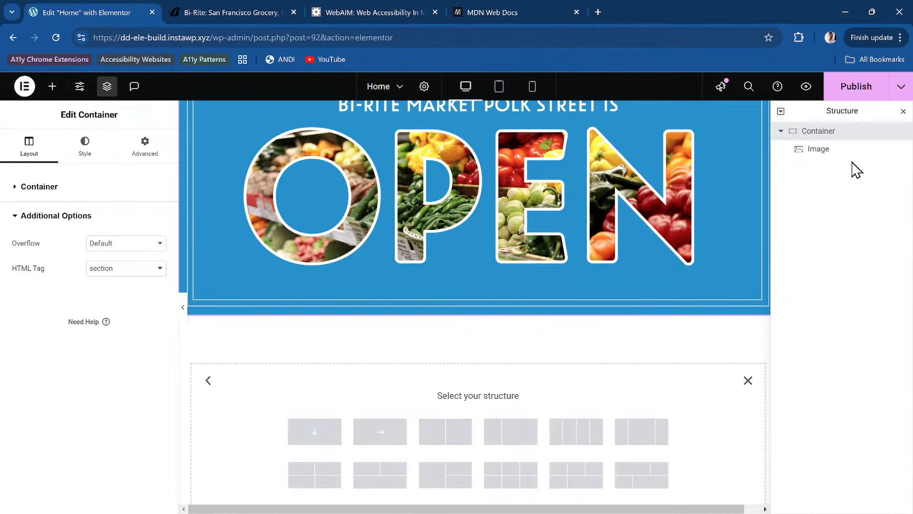
click(317, 443)
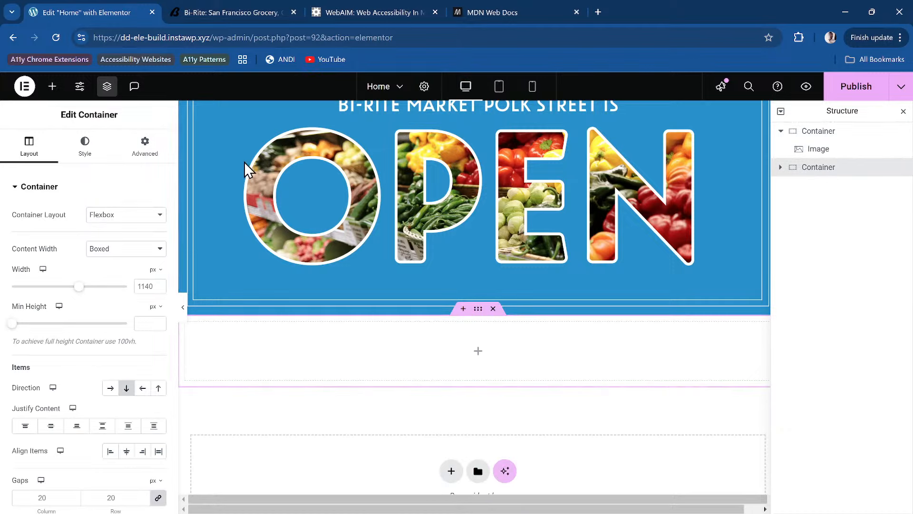
Step: Set the HTML tag of the new container below the banner to section
scroll(86, 386, down, 4)
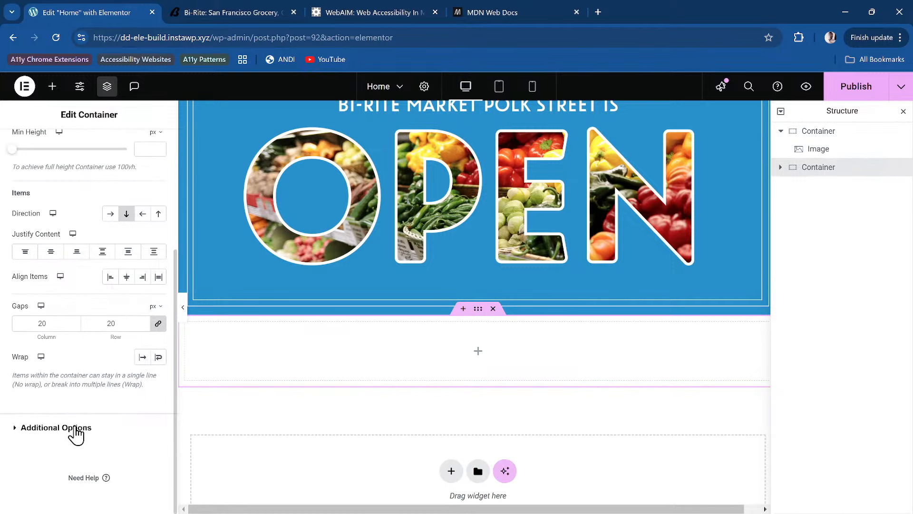
click(71, 430)
click(125, 269)
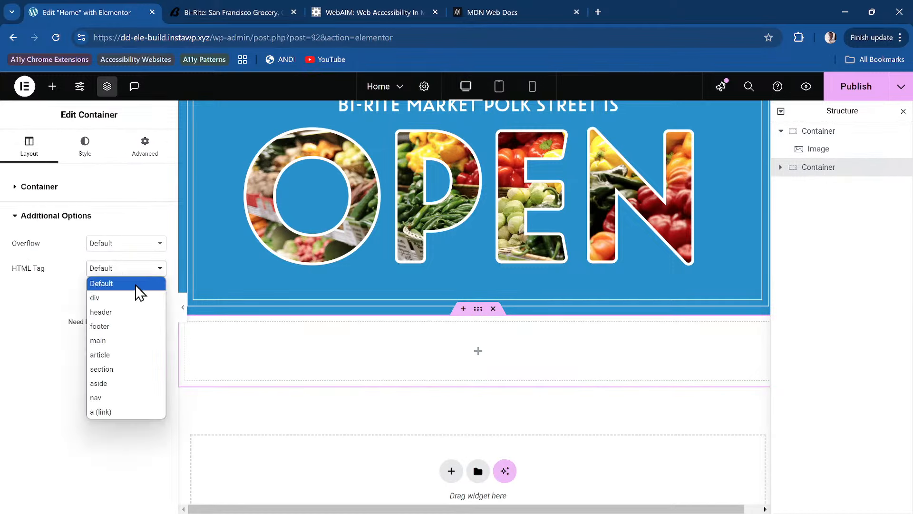
click(124, 373)
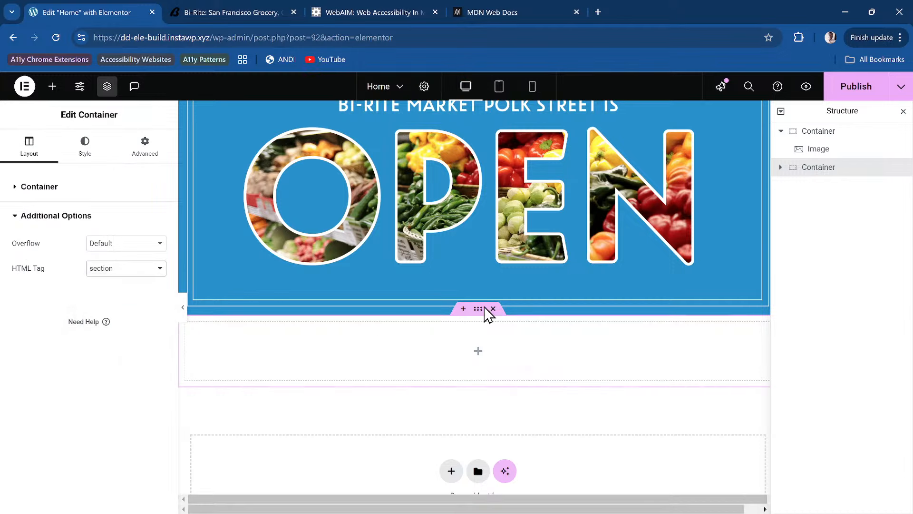
Step: Add a nested container inside the empty section container
click(779, 170)
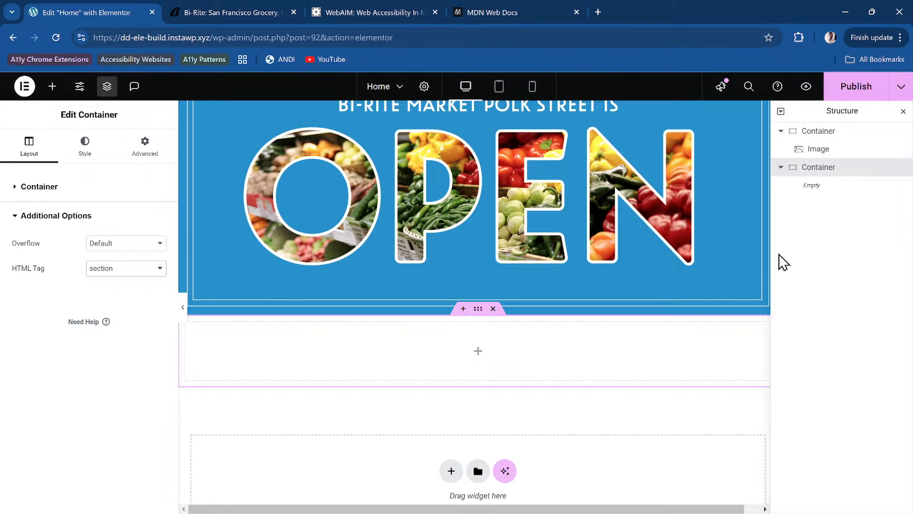
click(52, 86)
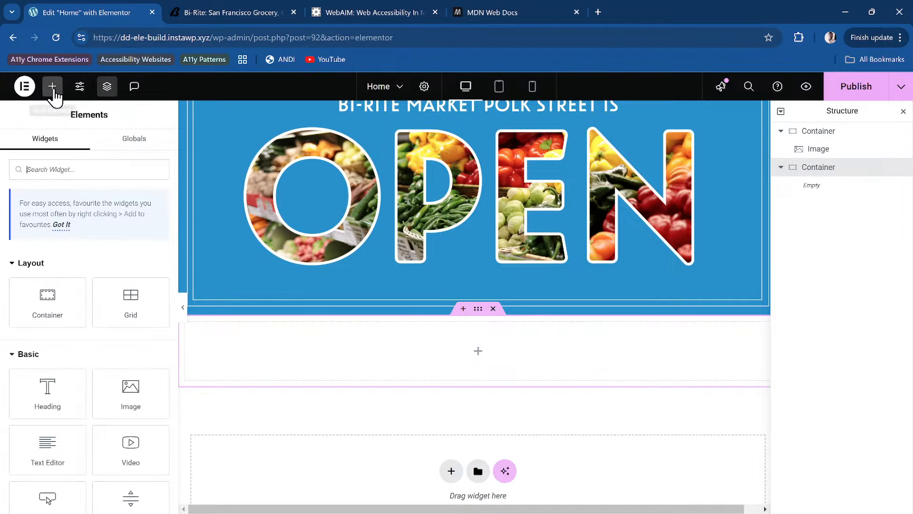
click(57, 292)
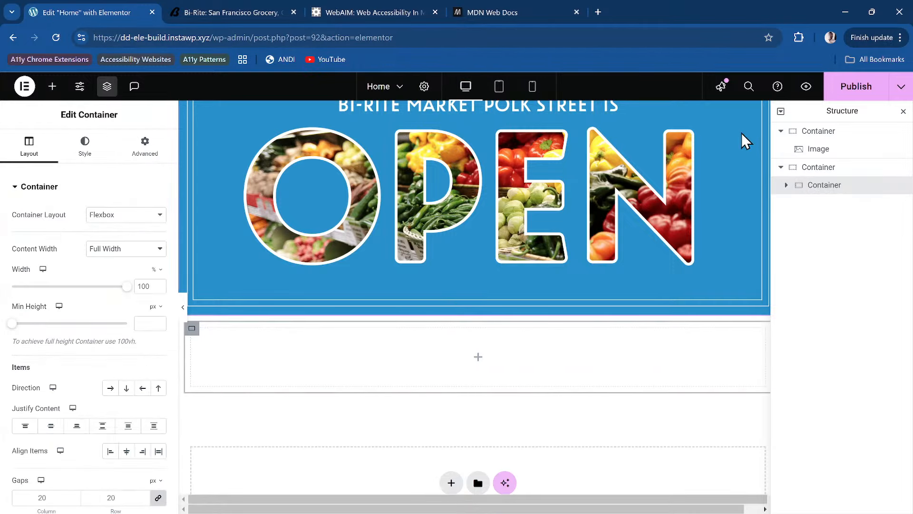
Step: Set the content width of the outer section container to Full Width and of the nested container to Boxed
click(106, 249)
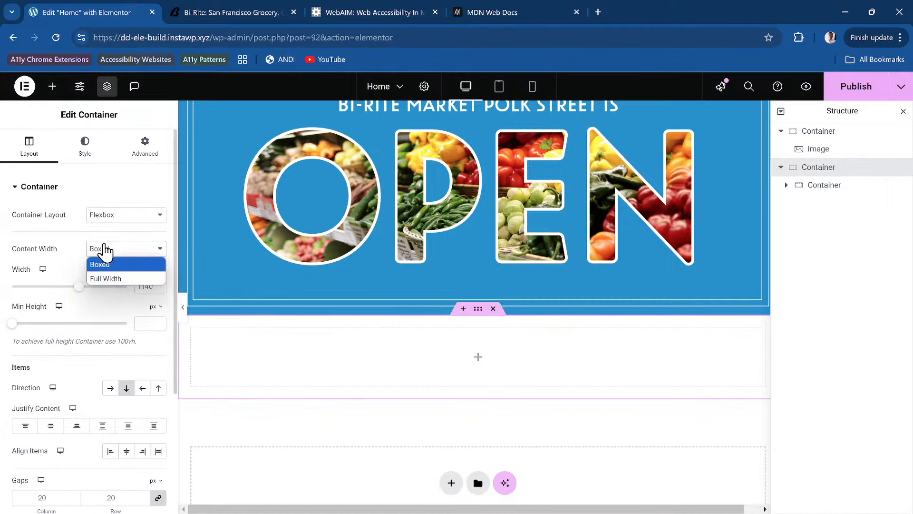
click(132, 281)
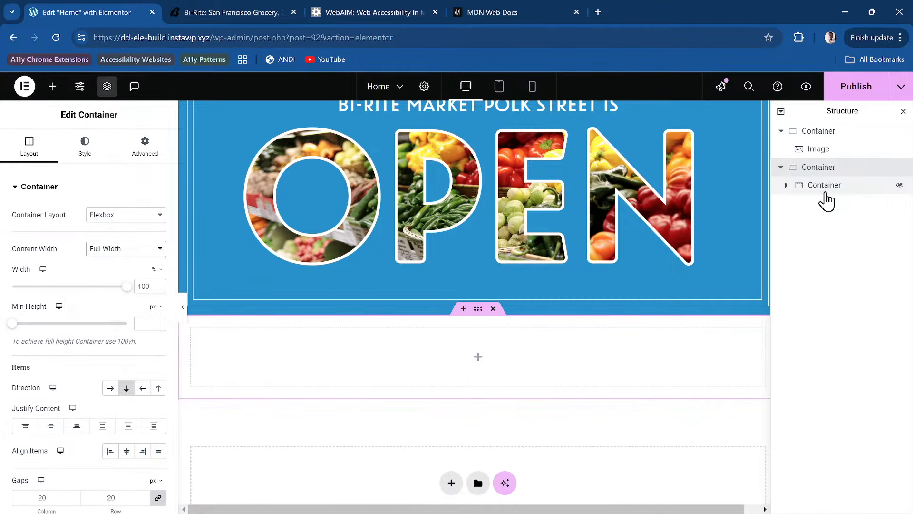
click(830, 188)
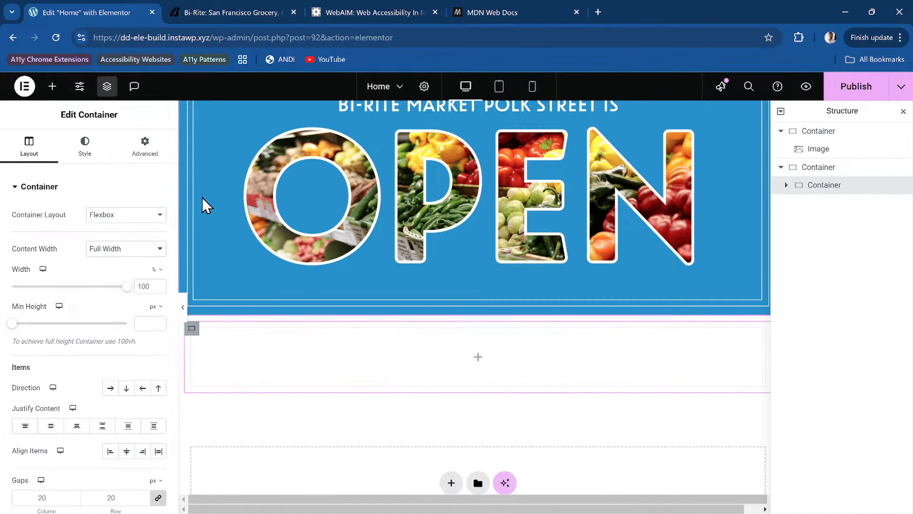
click(128, 251)
click(133, 266)
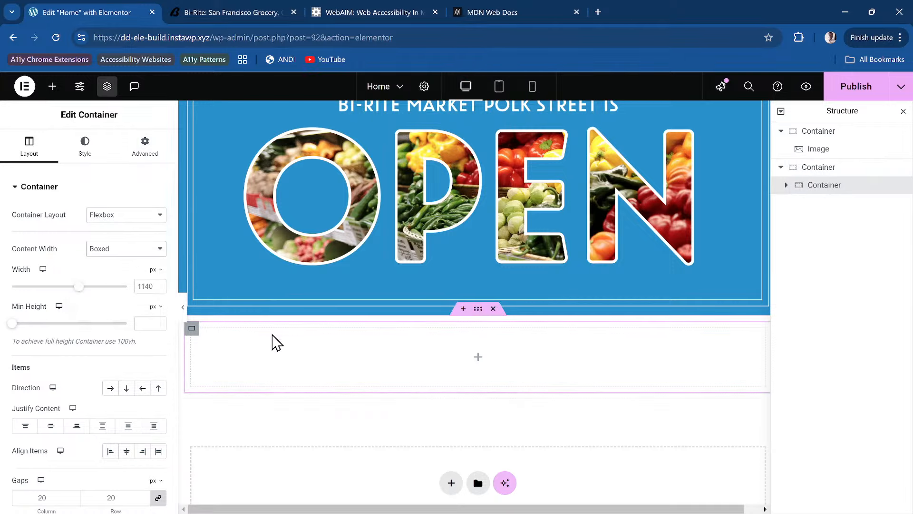
Step: Check the layout around the Freshly Arrived section on the Bi-Rite website and return to the Elementor editor
click(212, 8)
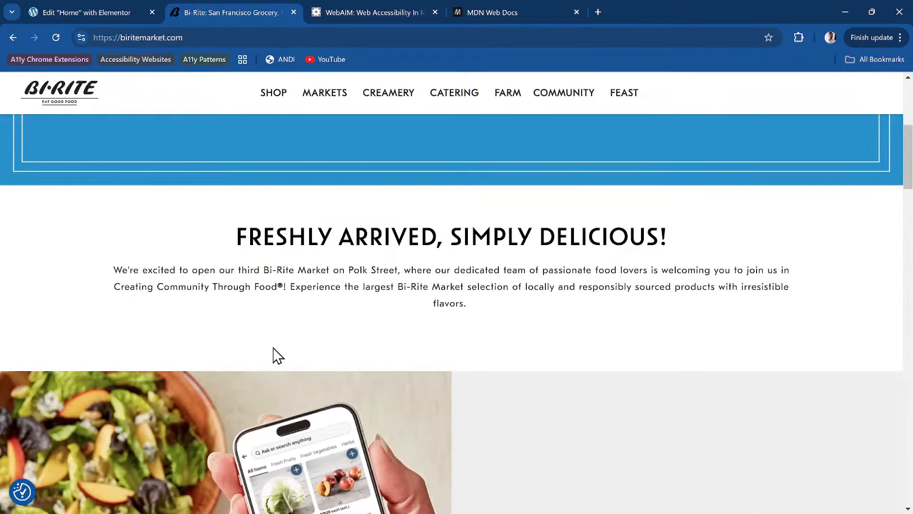
scroll(273, 352, down, 4)
scroll(298, 295, up, 5)
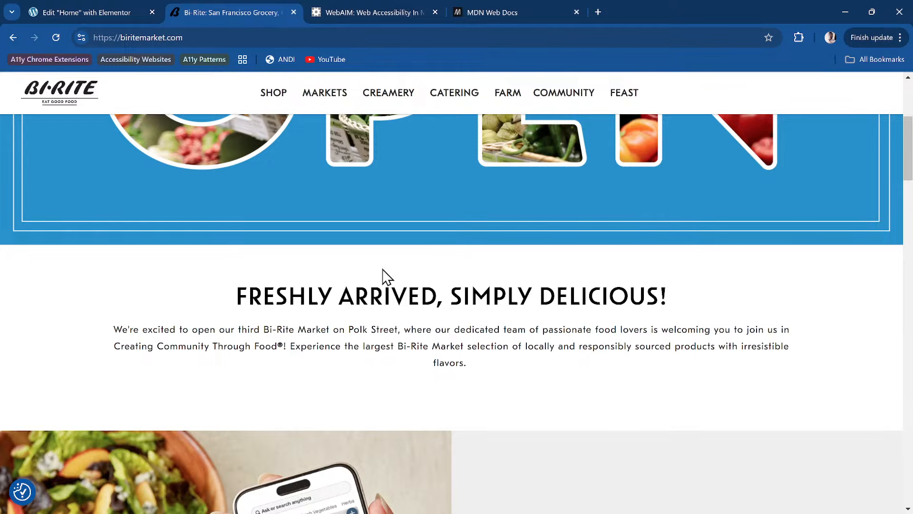
click(99, 13)
click(53, 92)
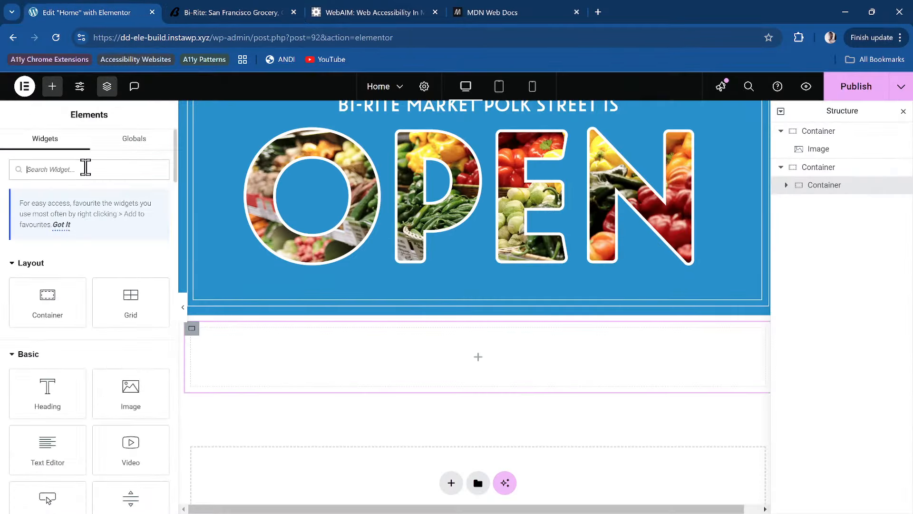
text(image)
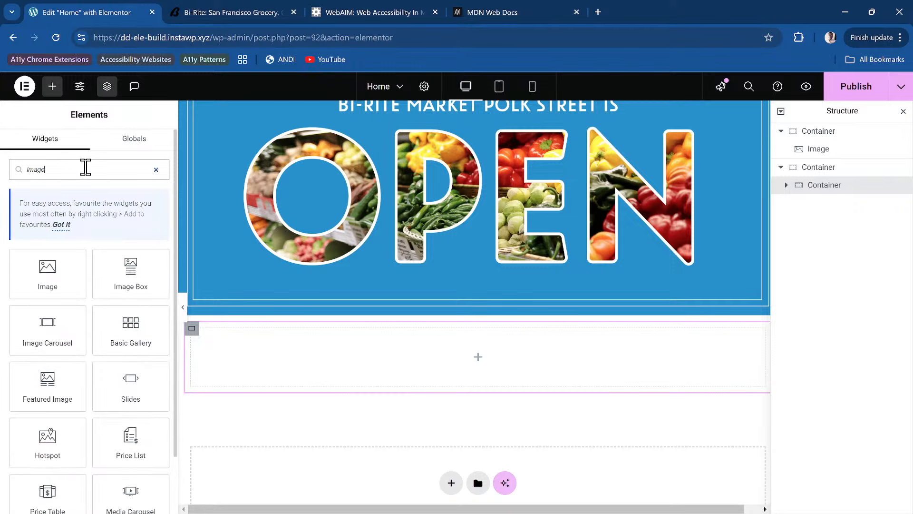
drag(41, 265, 478, 357)
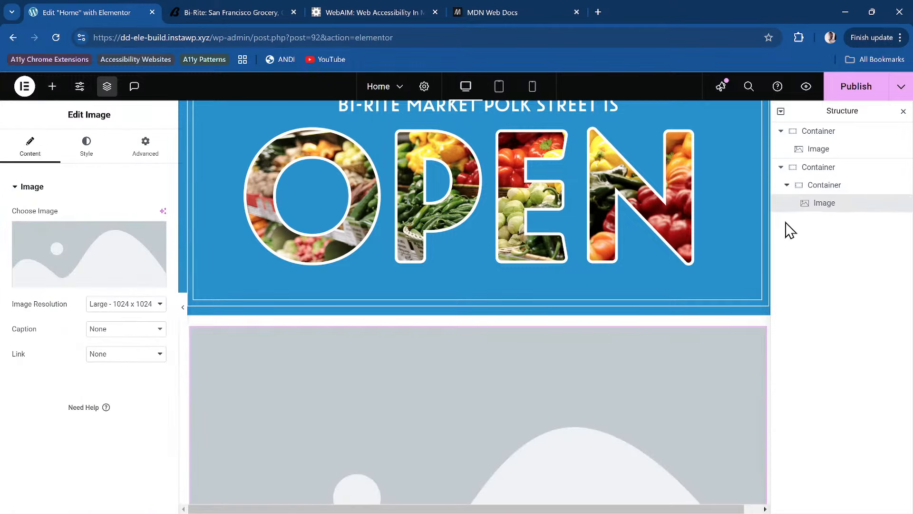
key(ctrl+z)
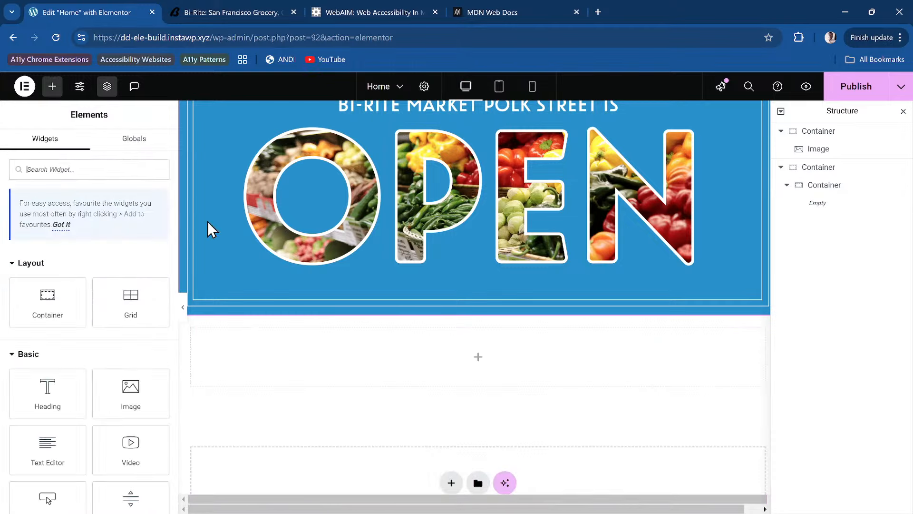
Step: Search the widgets for image, add an Image Box and place it inside the second section's nested container
click(78, 166)
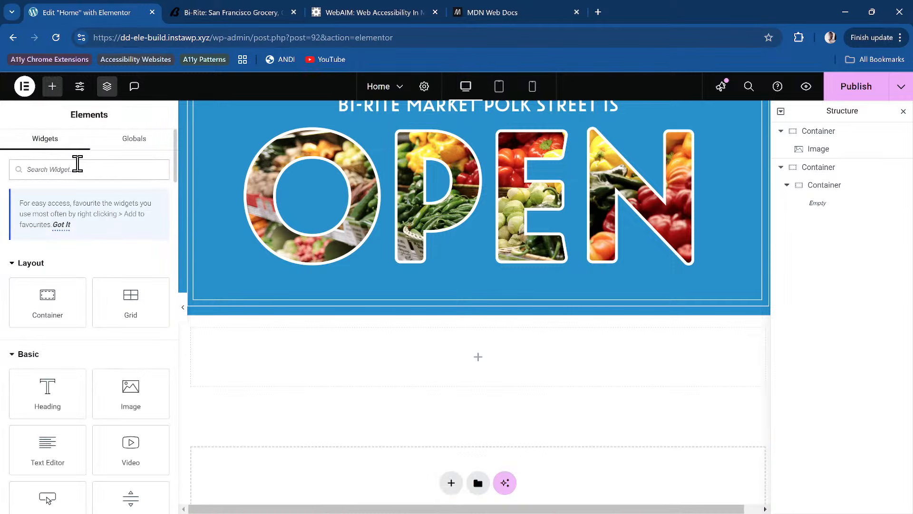
text(image)
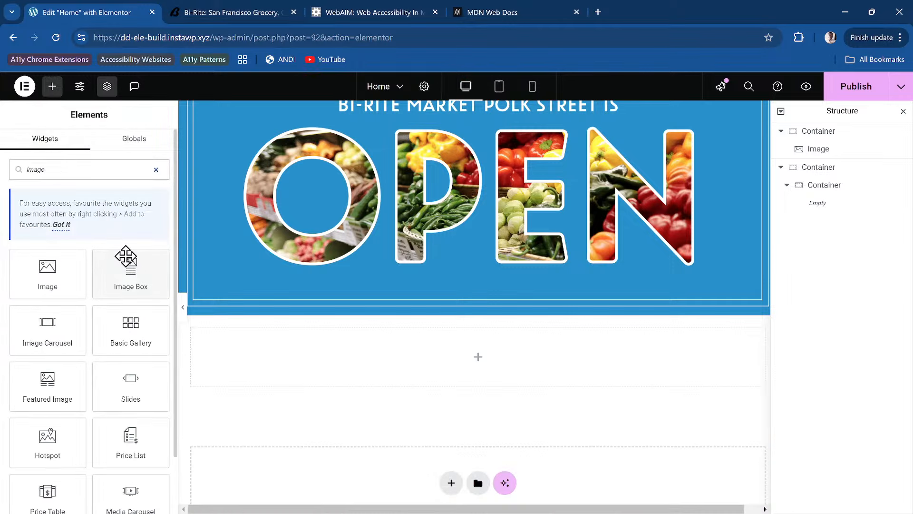
click(130, 254)
drag(880, 238, 870, 212)
scroll(546, 391, down, 3)
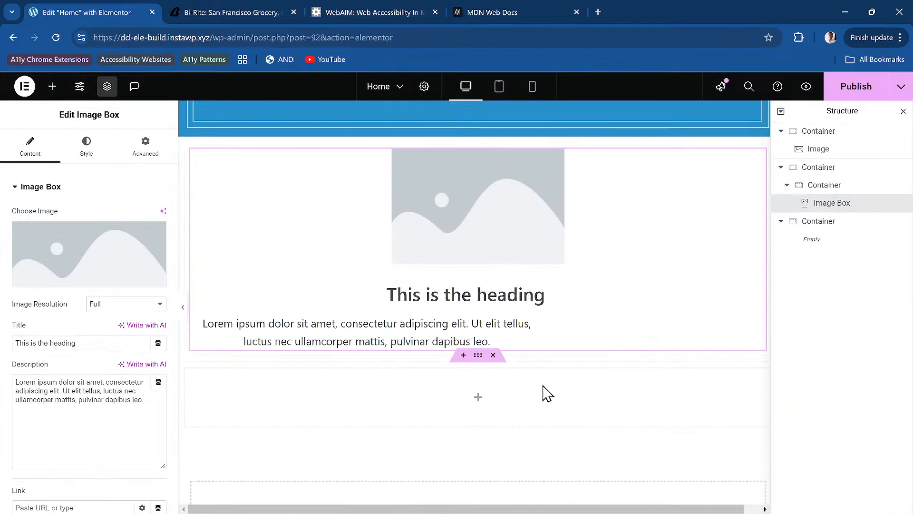
Step: Publish the page changes and look over the top of the Bi-Rite homepage before returning to the Elementor editor
click(840, 91)
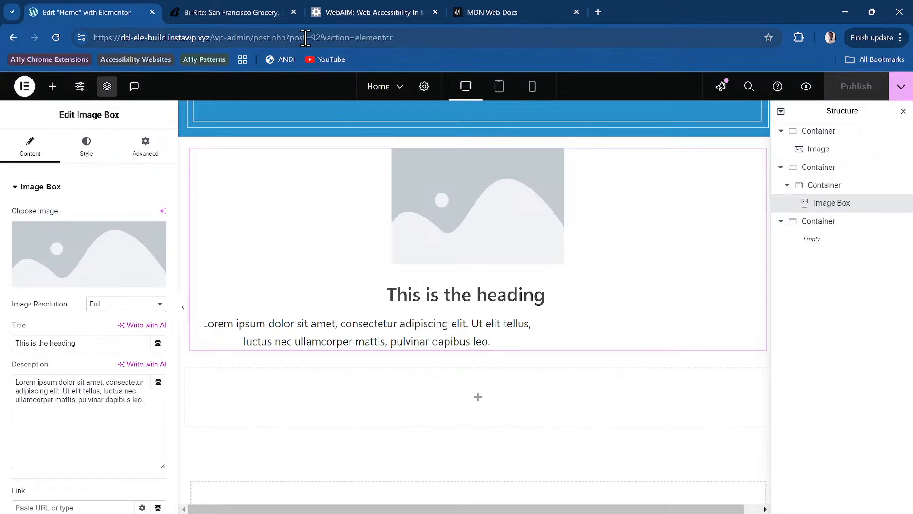
click(231, 13)
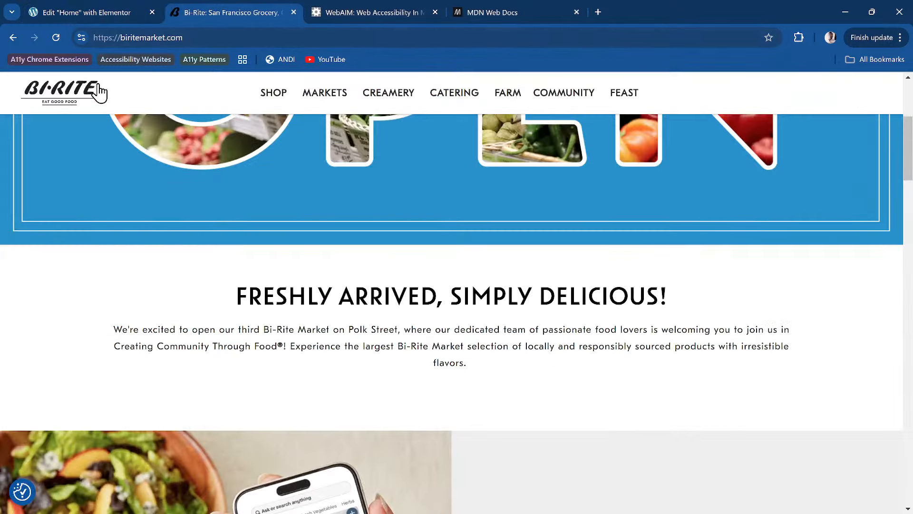
scroll(253, 95, up, 5)
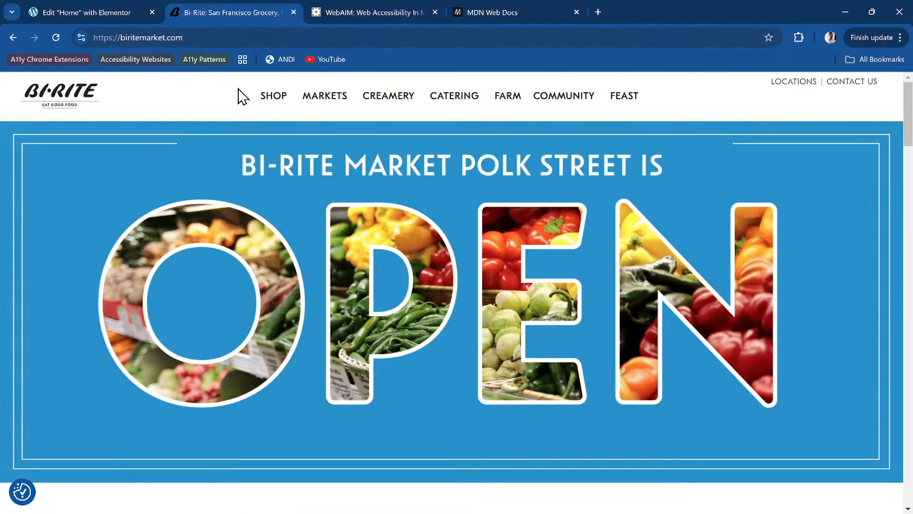
click(127, 19)
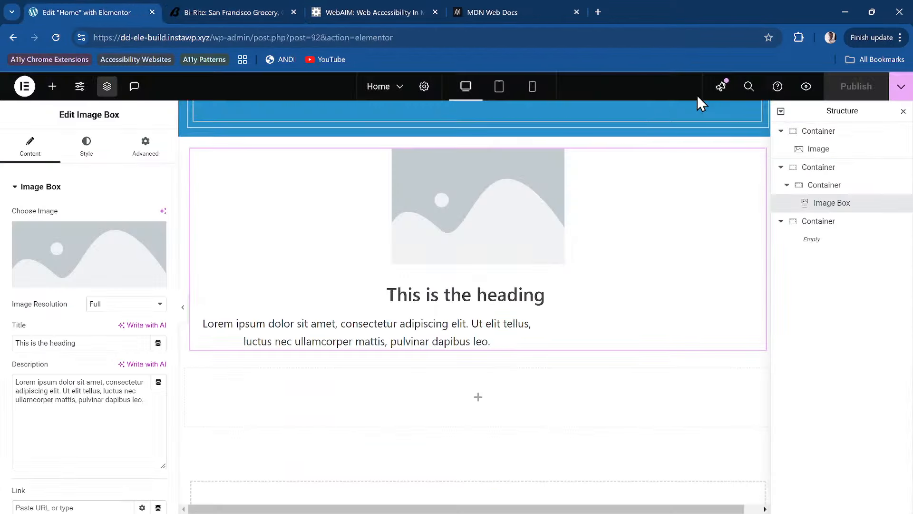
Step: Open the page preview, go to the site's WordPress dashboard and open the CoreFramework settings
click(806, 87)
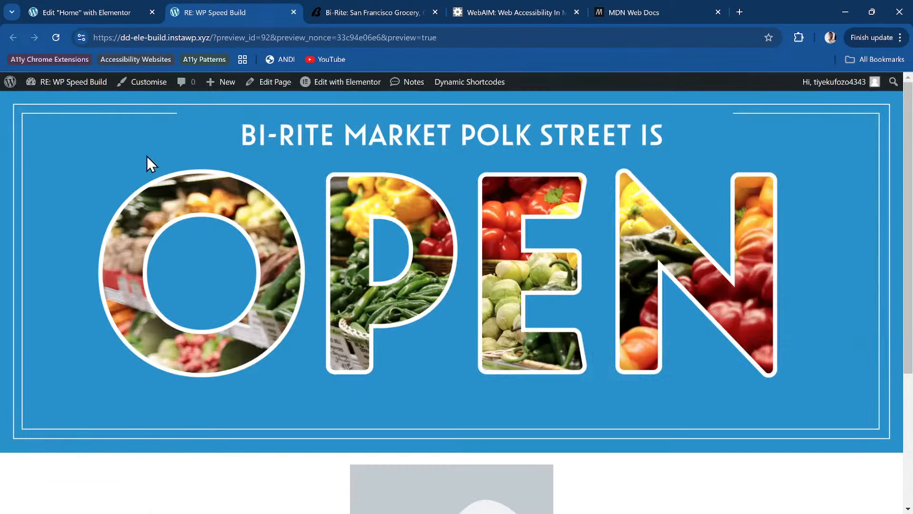
click(102, 104)
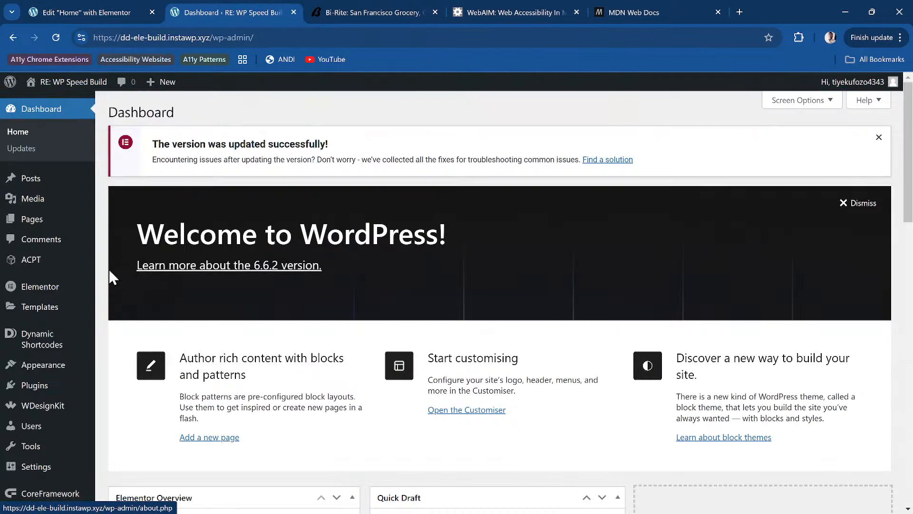
scroll(69, 357, down, 10)
mouse_move(50, 440)
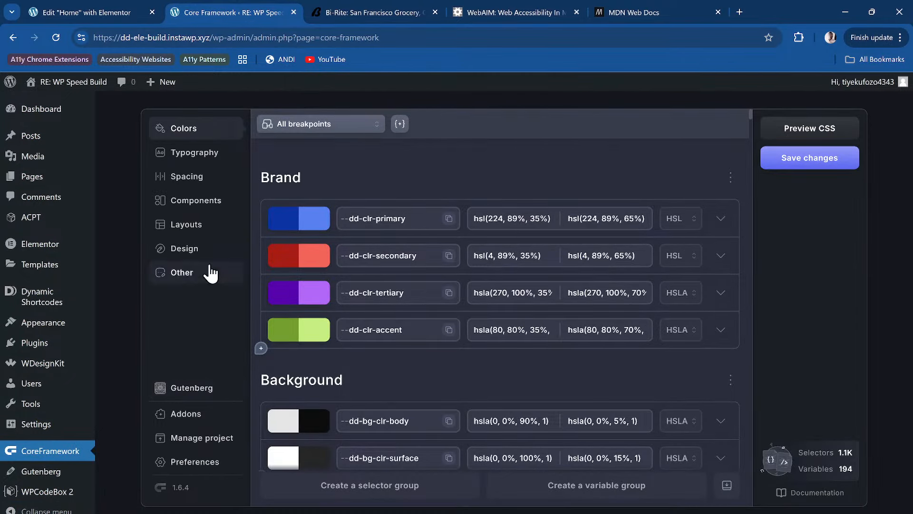
Step: Remove the max-width property from the p and :where(h1, h2, h3, h4, h5, h6) typography selectors and save the changes
click(222, 164)
scroll(465, 305, down, 10)
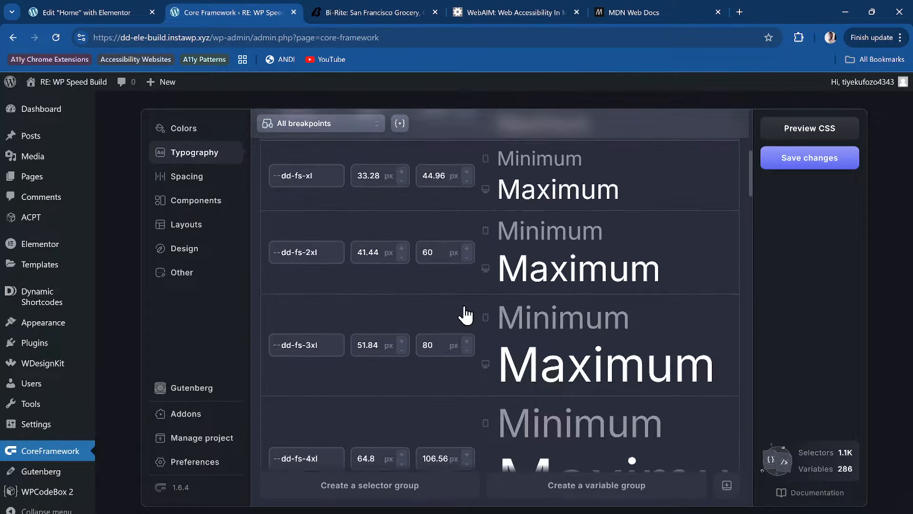
scroll(464, 306, down, 5)
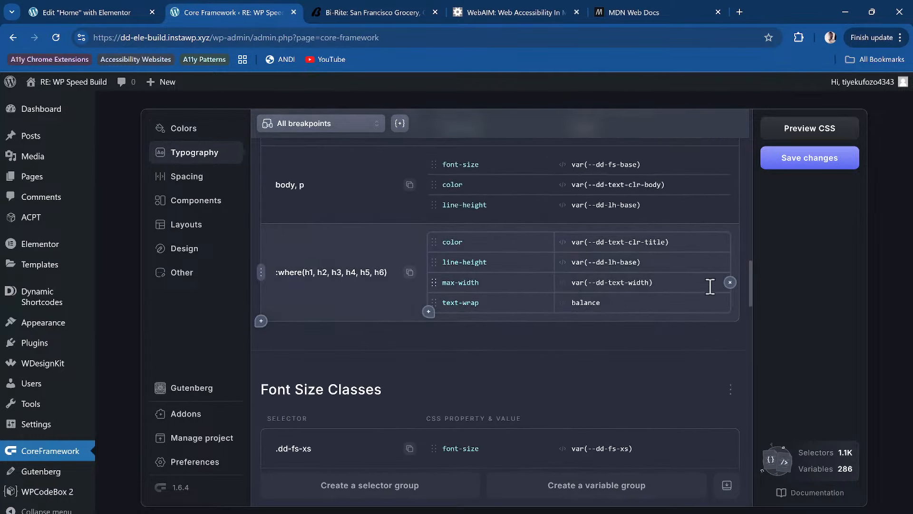
click(730, 282)
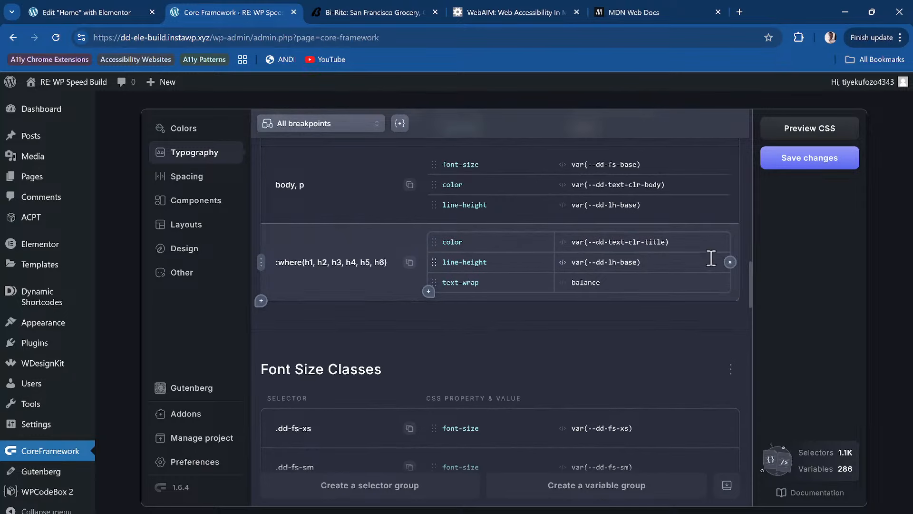
scroll(711, 258, up, 2)
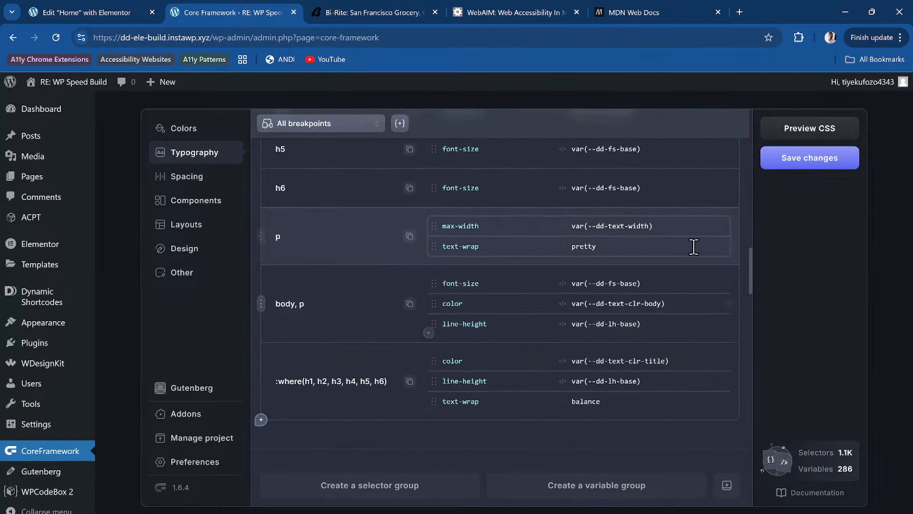
click(728, 228)
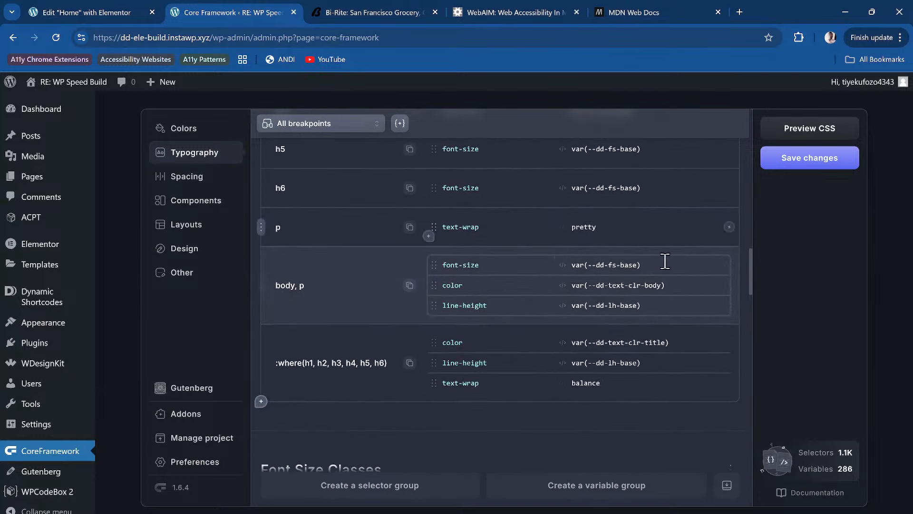
click(792, 164)
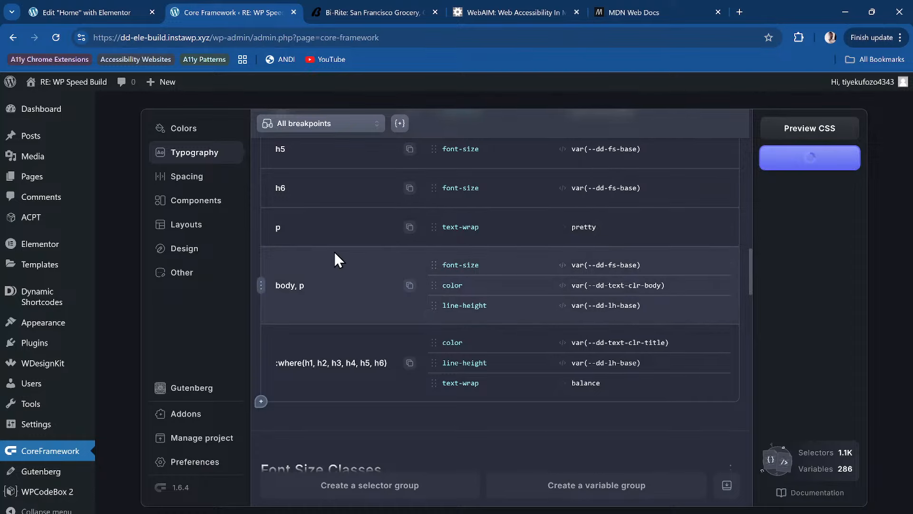
scroll(279, 250, up, 9)
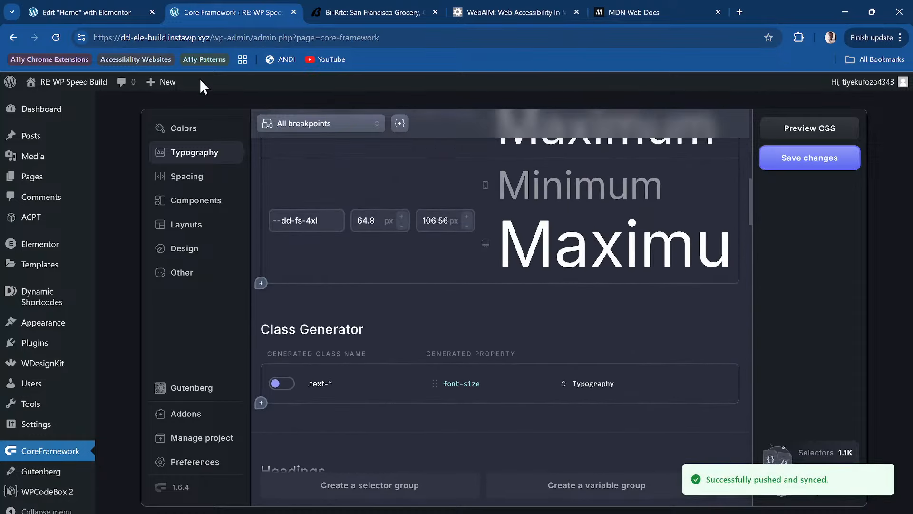
Step: Reload the Elementor editor and remove the placeholder image from the Image Box in the second section
click(110, 10)
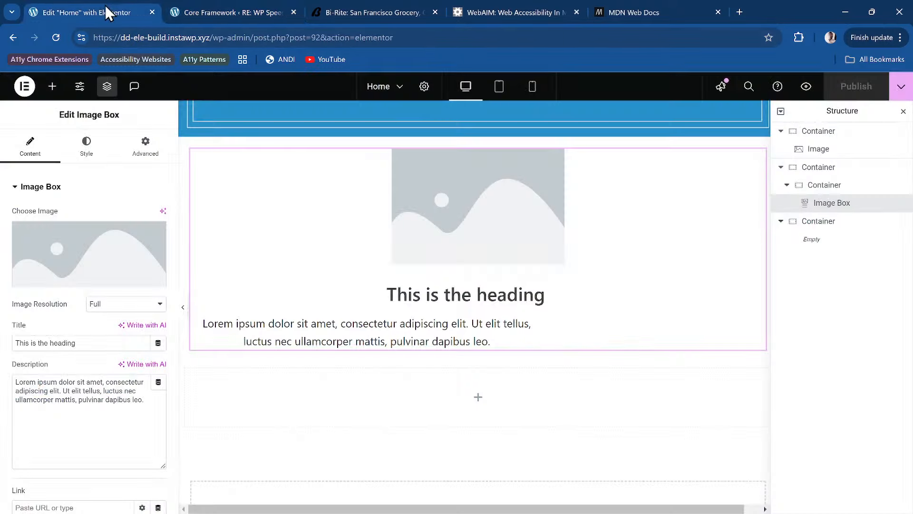
click(56, 37)
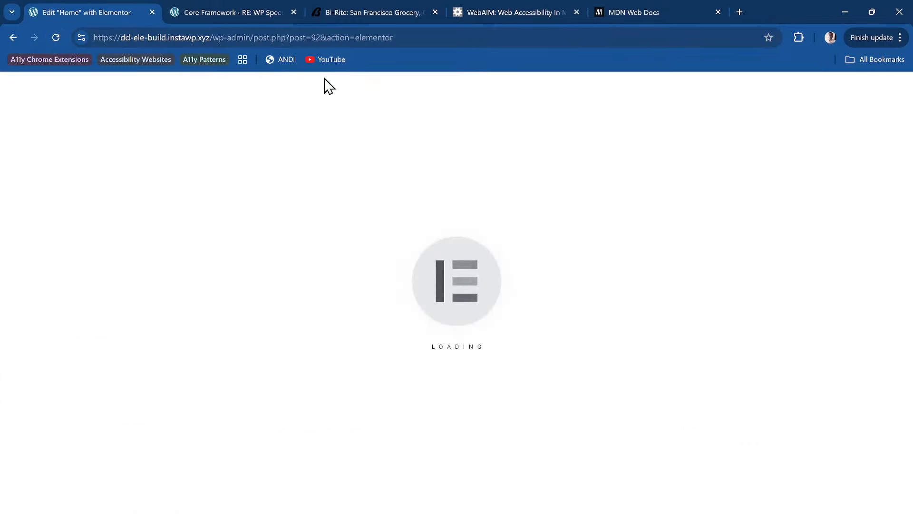
scroll(524, 281, down, 4)
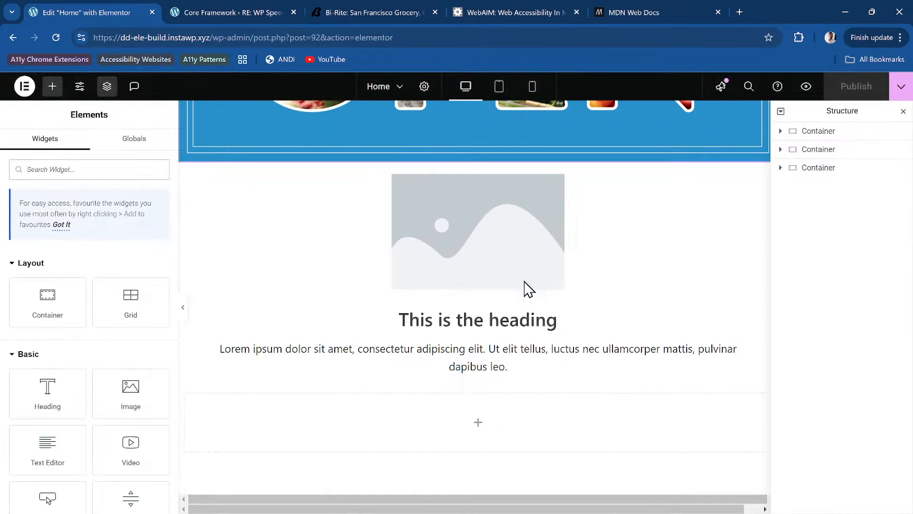
click(443, 254)
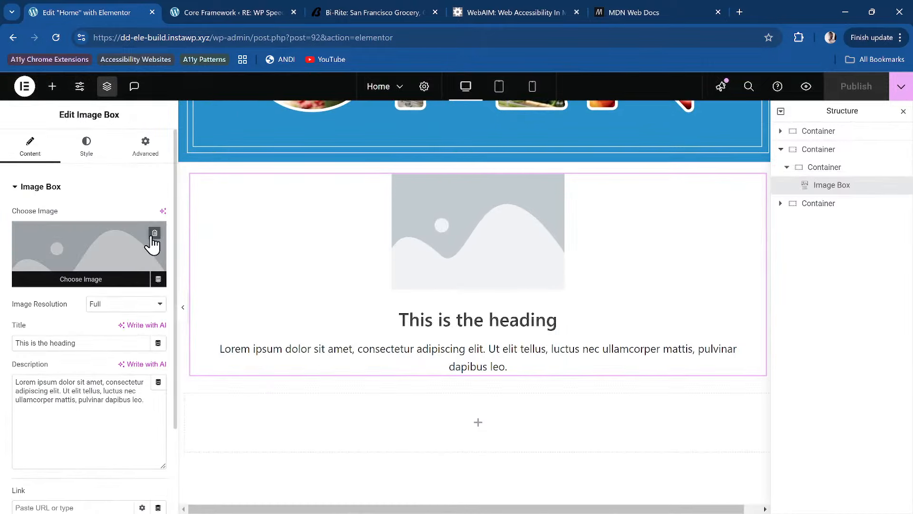
click(157, 233)
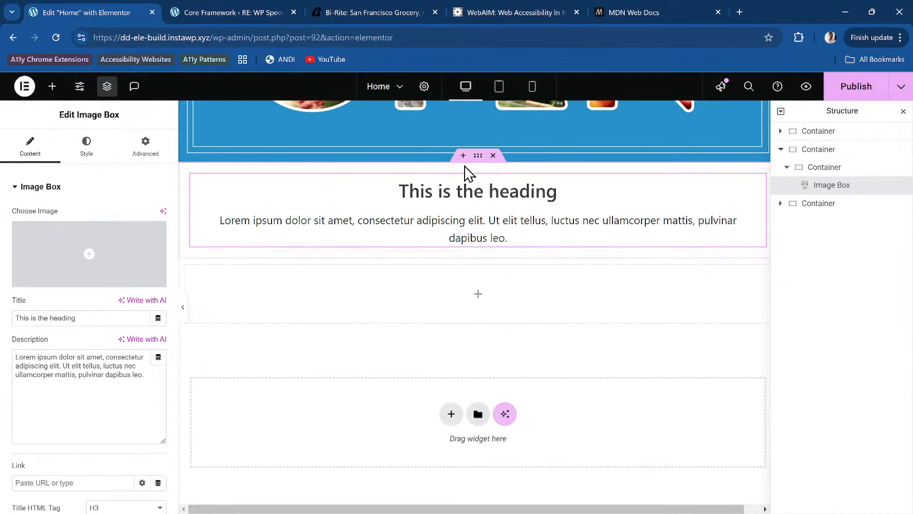
Step: Set the Image Box's width to Custom with the value min(100%, 60ch)
click(478, 159)
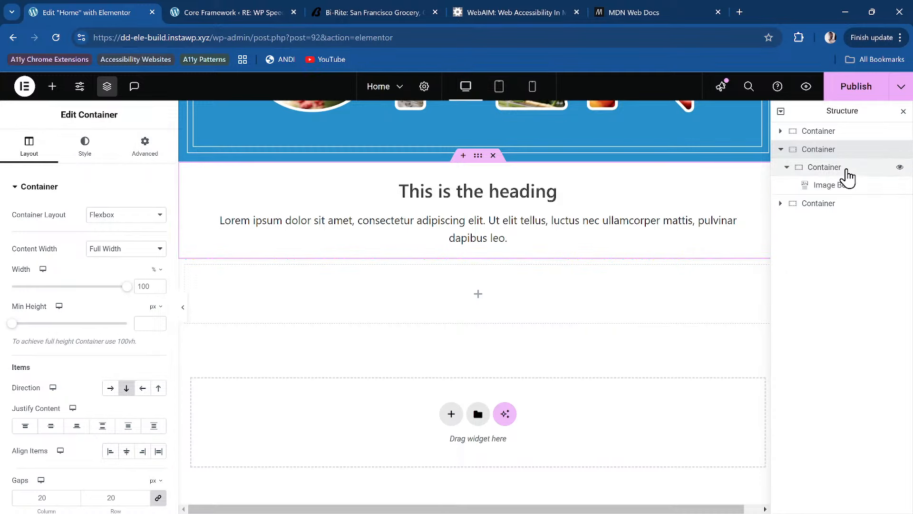
click(858, 192)
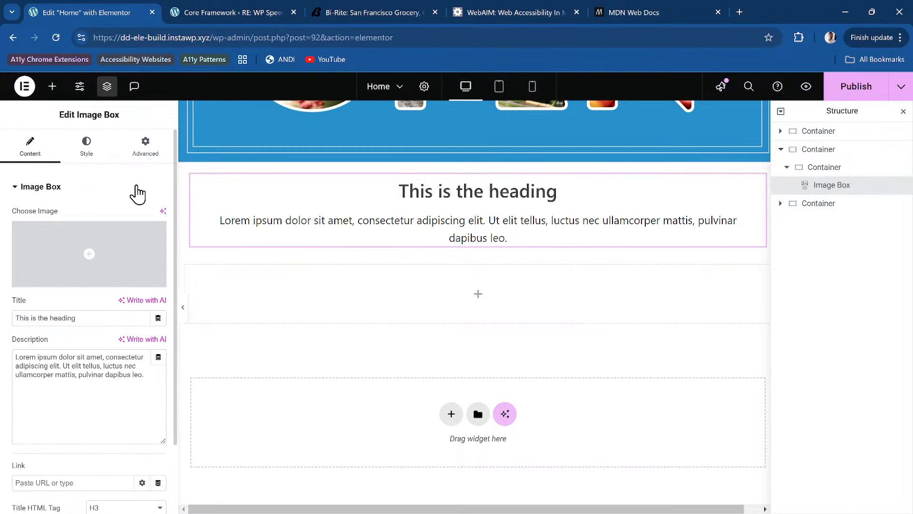
click(146, 156)
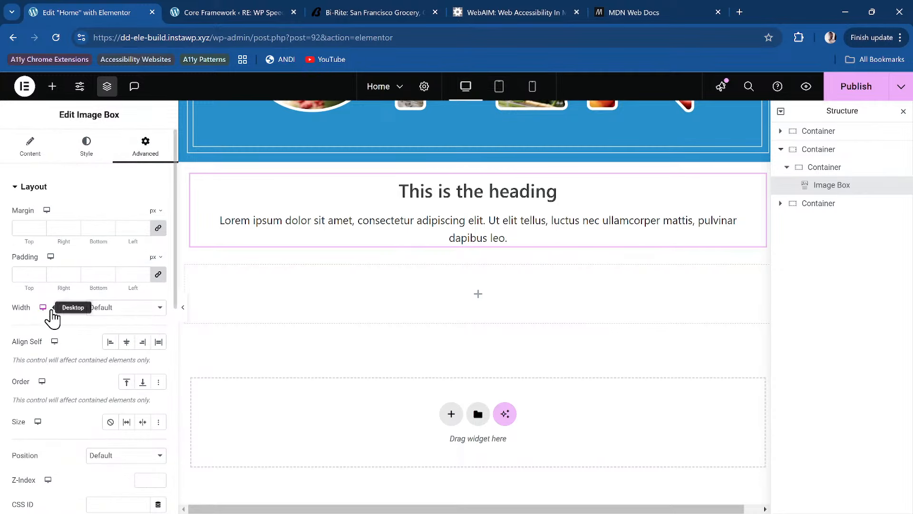
click(126, 309)
click(144, 366)
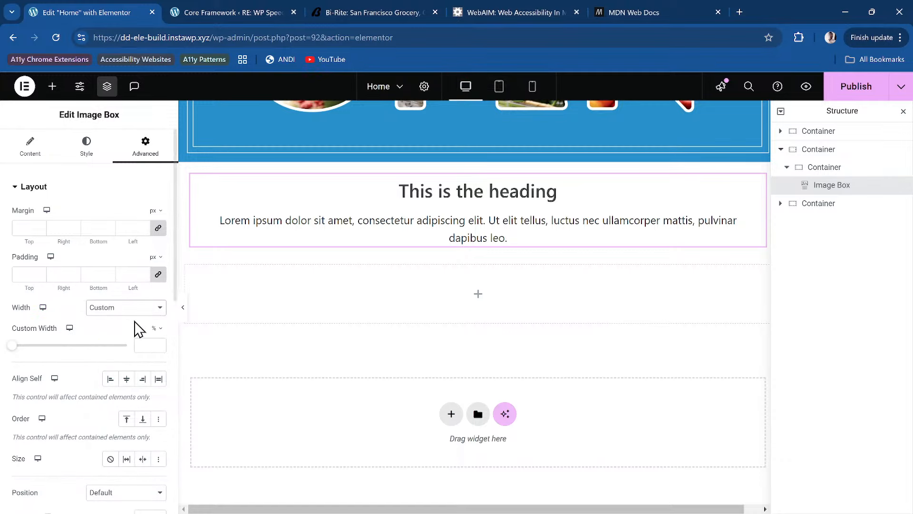
click(156, 328)
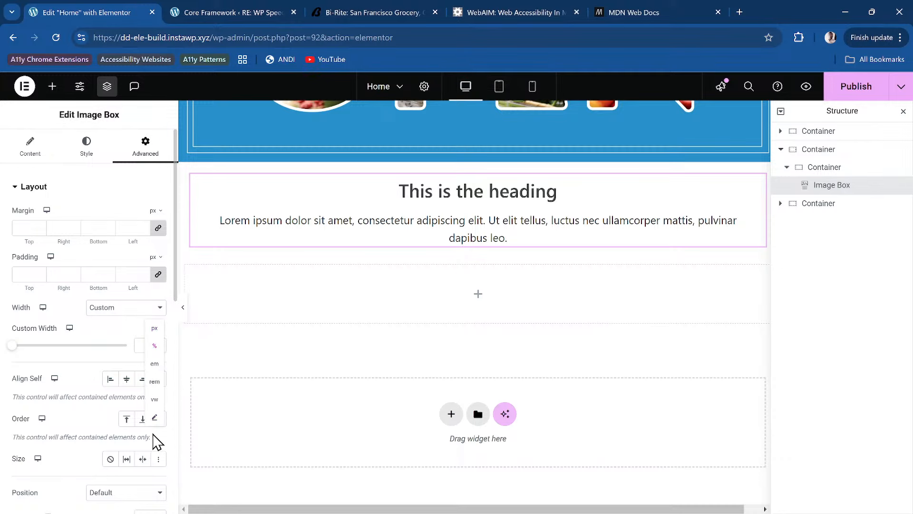
click(154, 425)
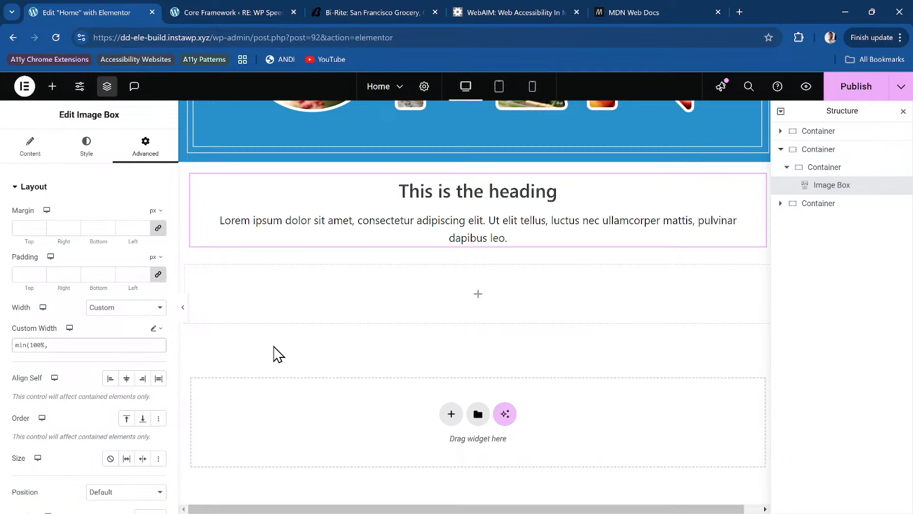
text(min(100%, 60ch))
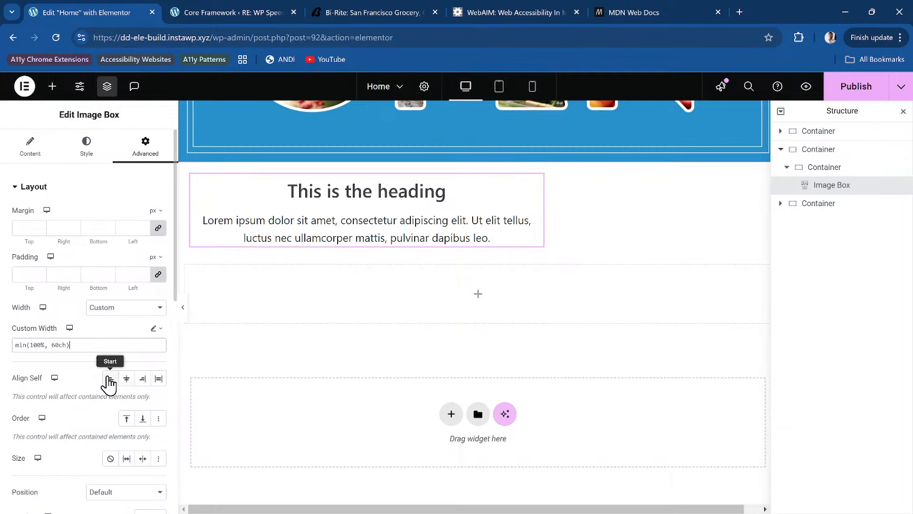
Step: Try 55ch in the Image Box's custom width, and settle on min(100%, 58ch)
key(BackSpace)
key(BackSpace)
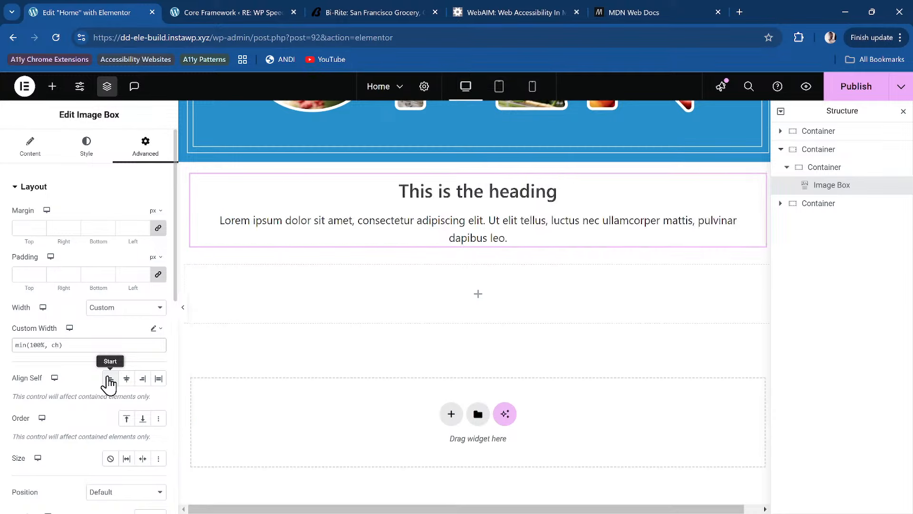
text(55)
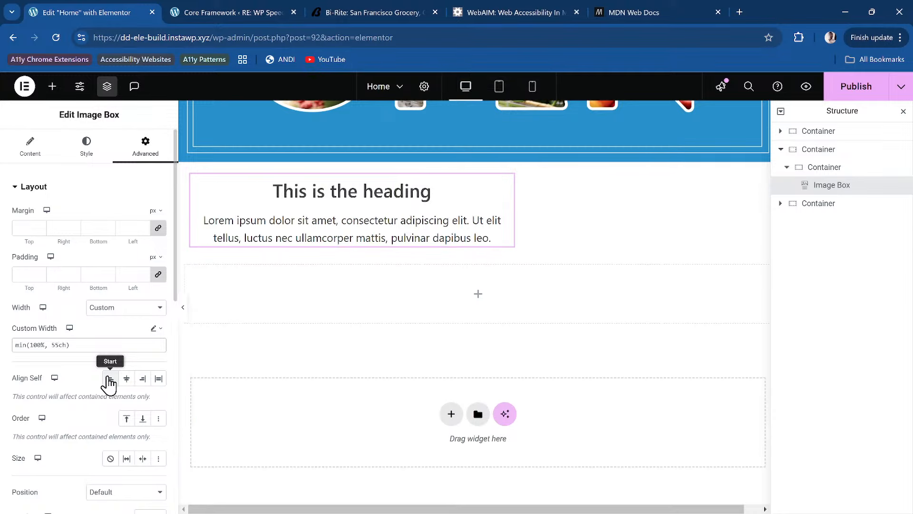
key(BackSpace)
text(8)
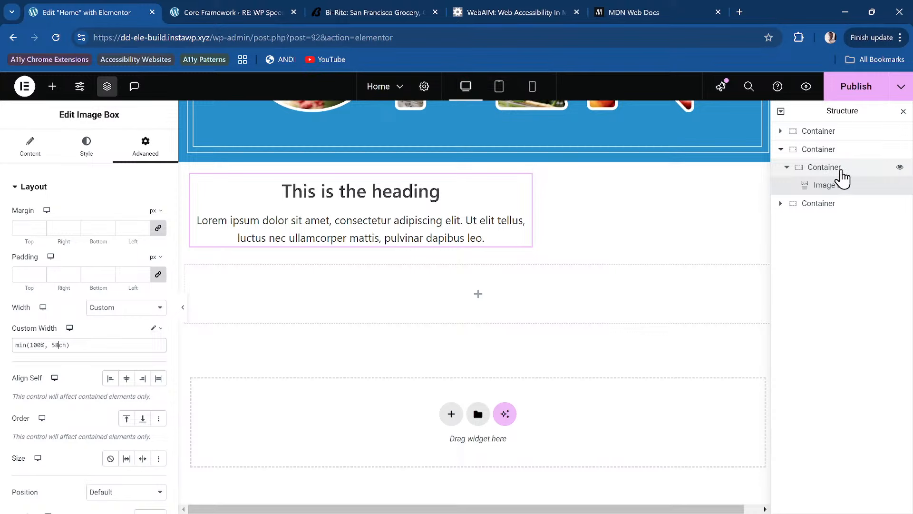
Step: Set the nested container's direction to vertical column and align its items to the centre
click(842, 173)
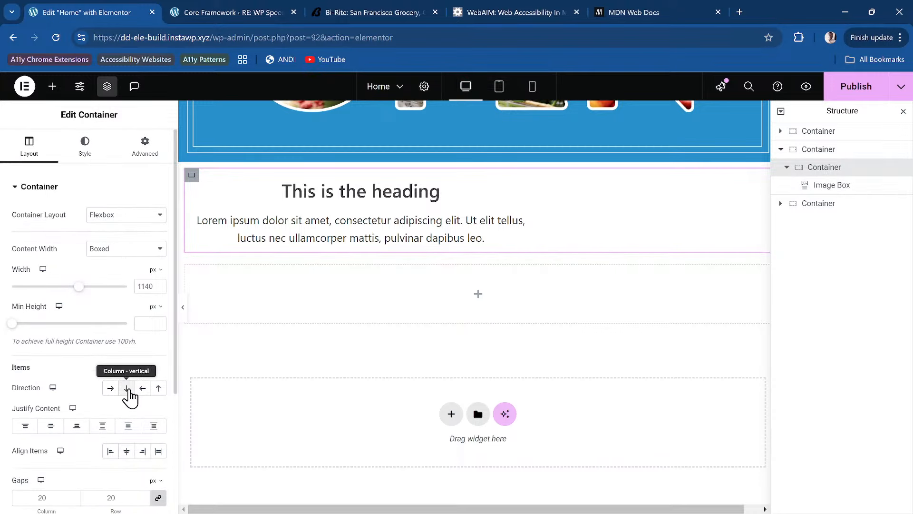
click(127, 388)
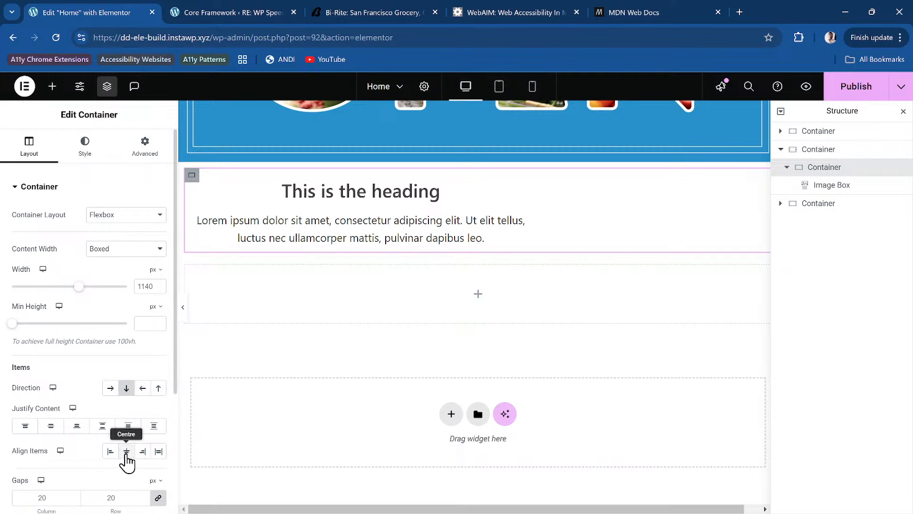
click(126, 452)
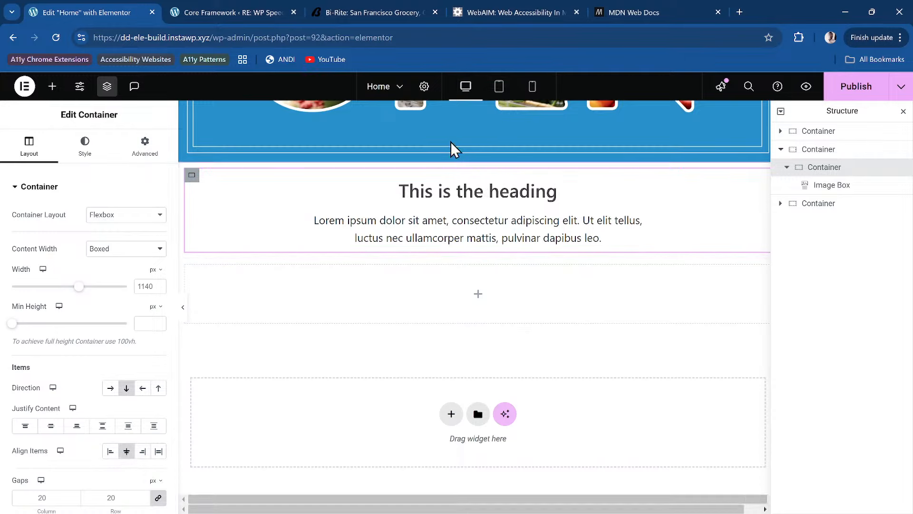
Step: Copy the heading "Freshly Arrived, Simply Delicious!" from the Bi-Rite website and return to the Elementor editor
click(334, 13)
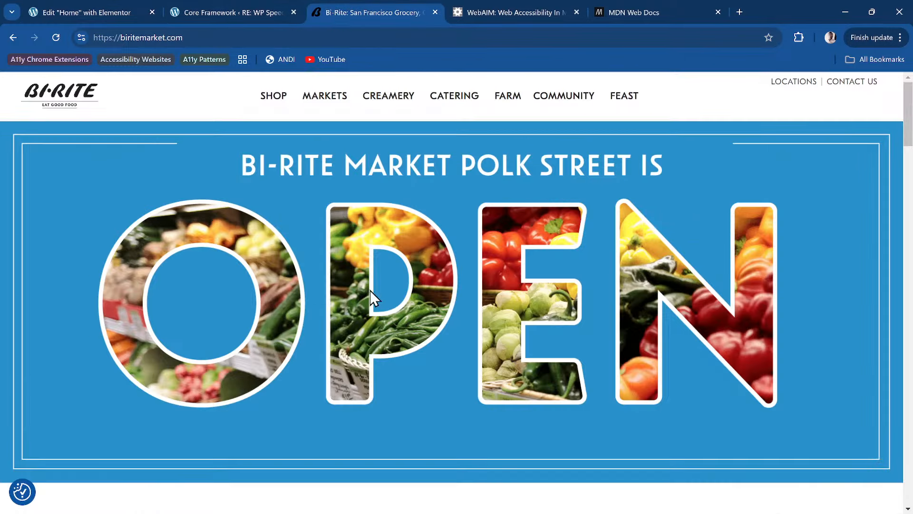
scroll(371, 288, down, 5)
scroll(356, 284, up, 1)
triple_click(337, 288)
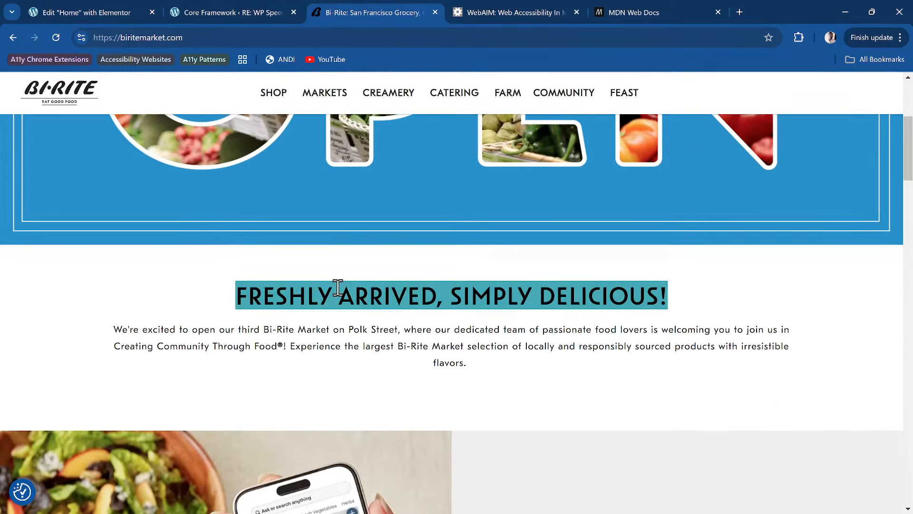
click(95, 10)
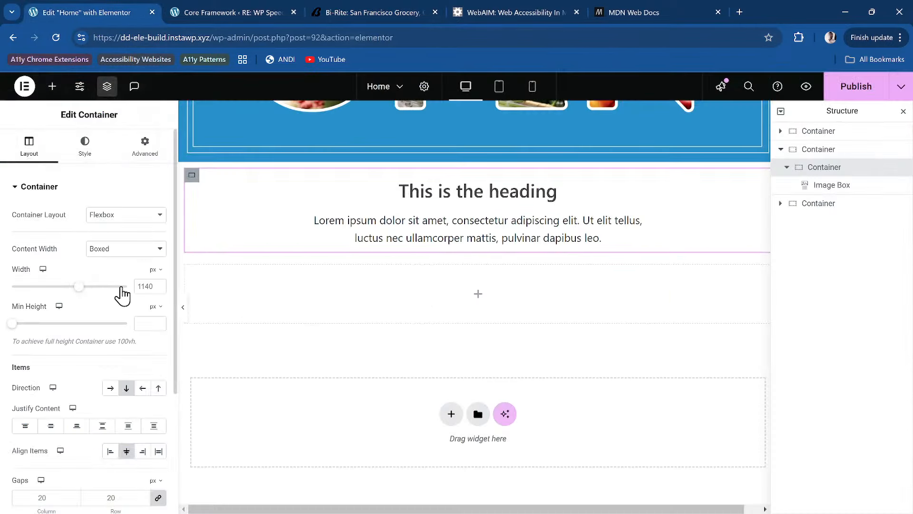
Step: Replace the Image Box's placeholder title with "Freshly"
click(535, 197)
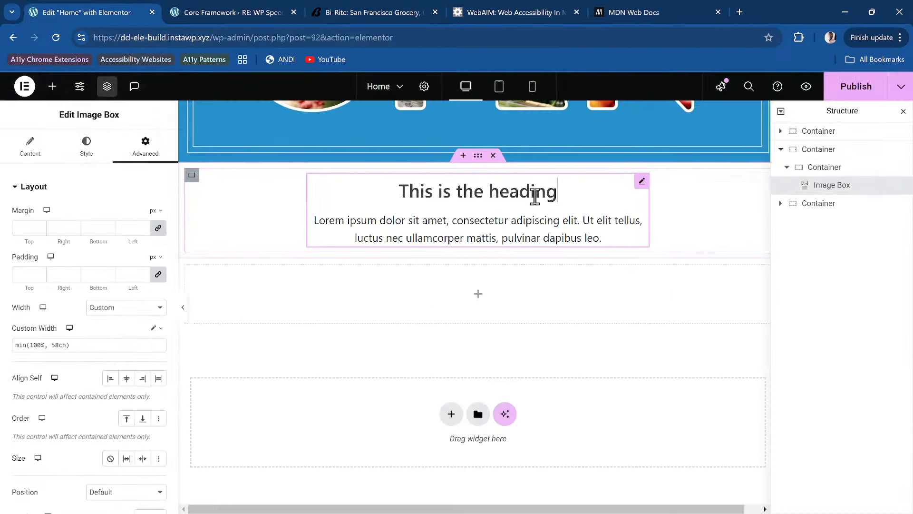
click(30, 148)
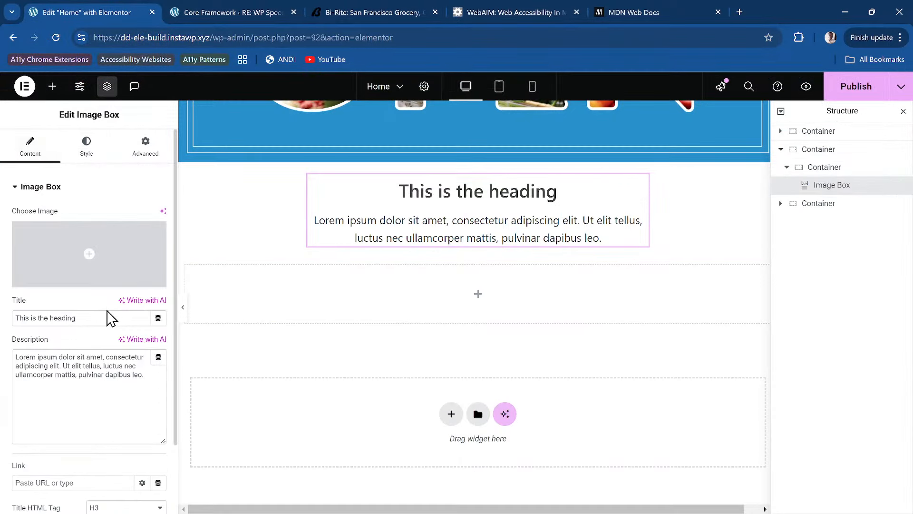
triple_click(101, 318)
text(Freshly)
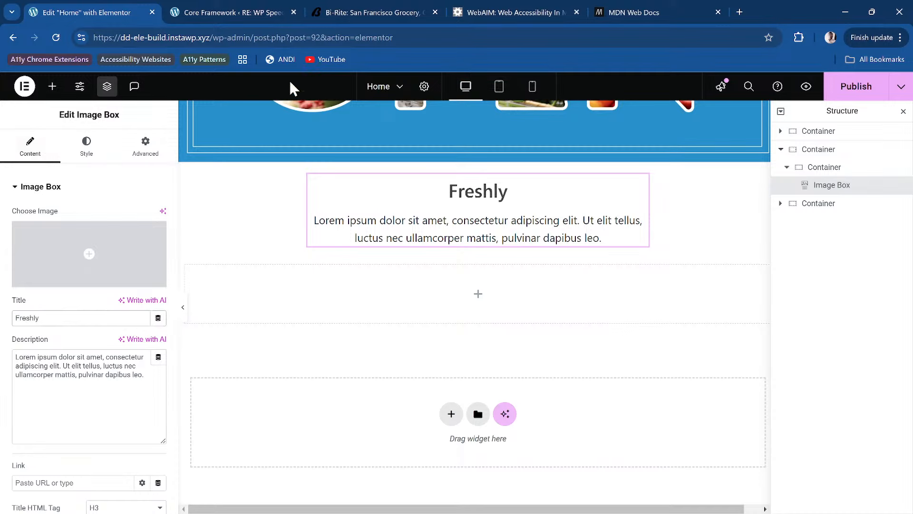
Step: Complete the Image Box title as "Freshly arrived, simply delicious", following the wording on the Bi-Rite website, and left-align the box's content
click(352, 16)
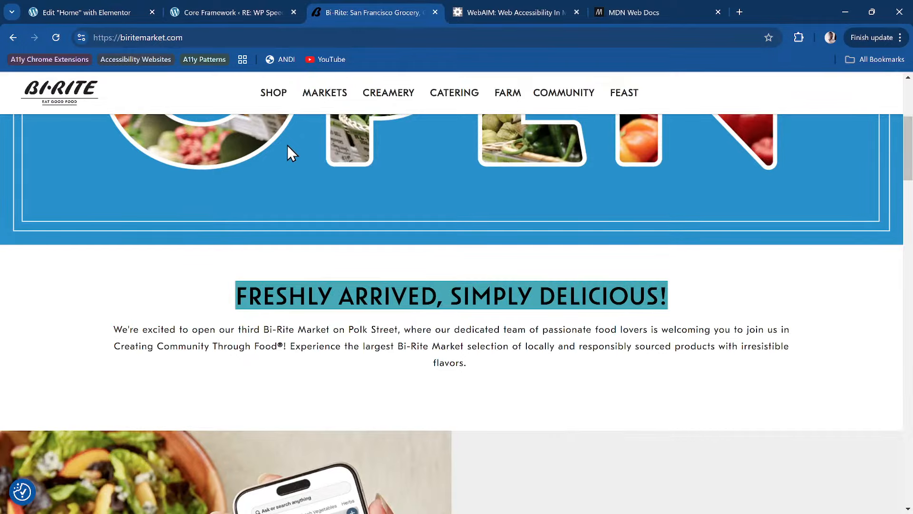
scroll(284, 153, down, 5)
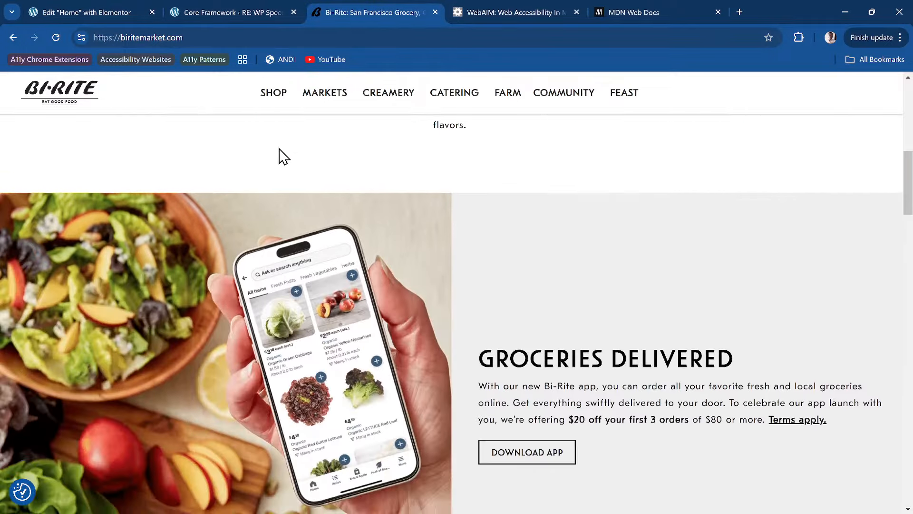
scroll(279, 157, up, 4)
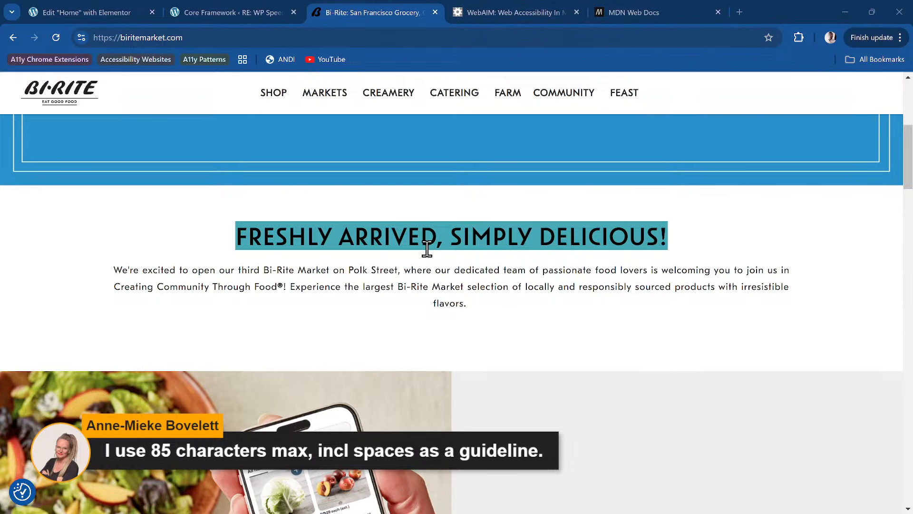
click(97, 11)
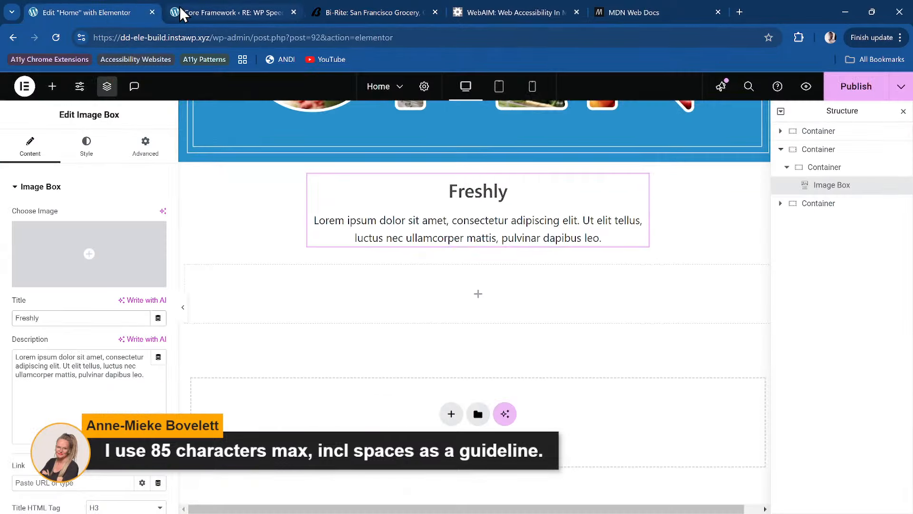
click(349, 12)
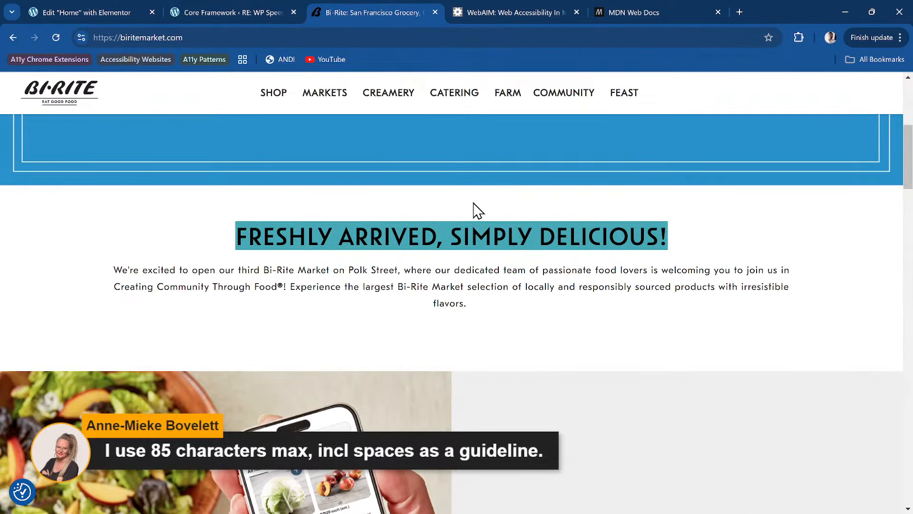
click(101, 11)
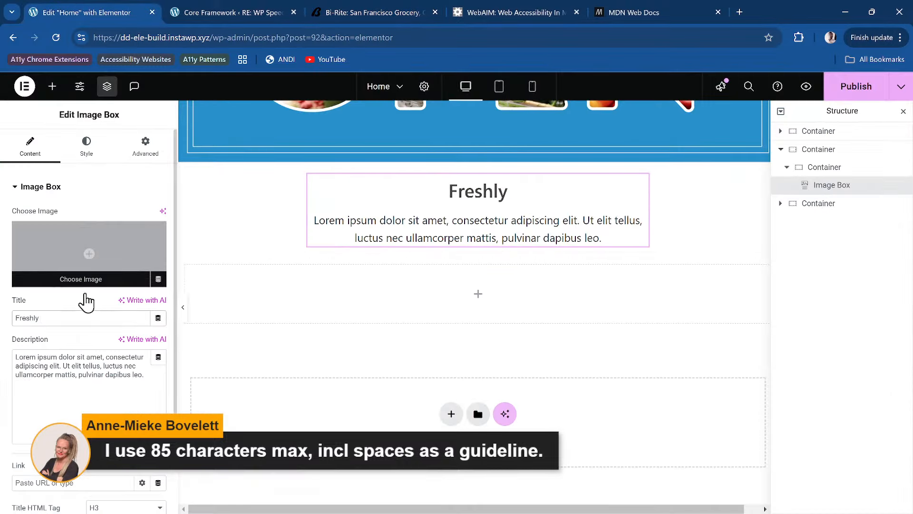
click(76, 319)
text(arri)
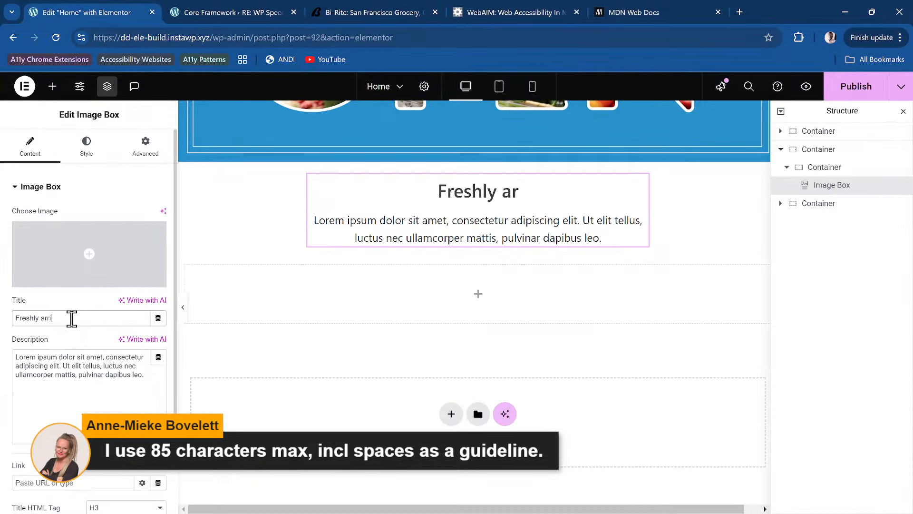
text(ved, simply )
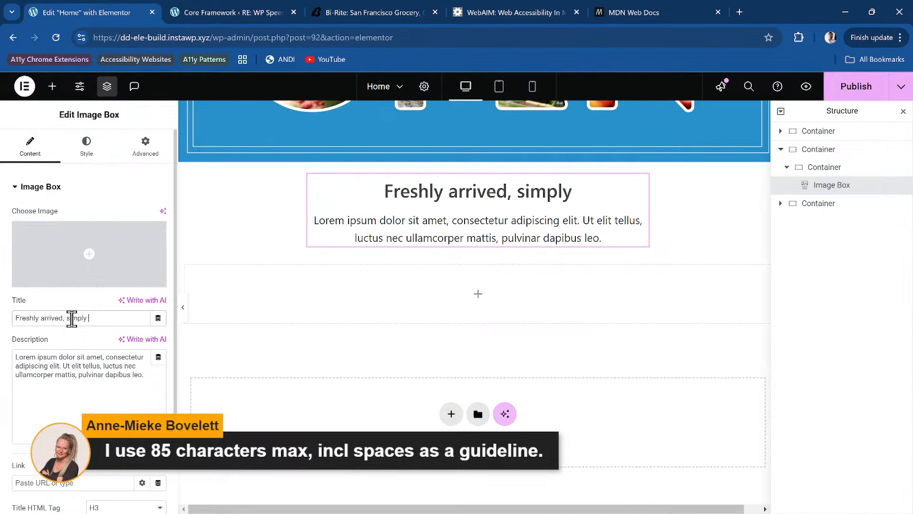
text(delicious)
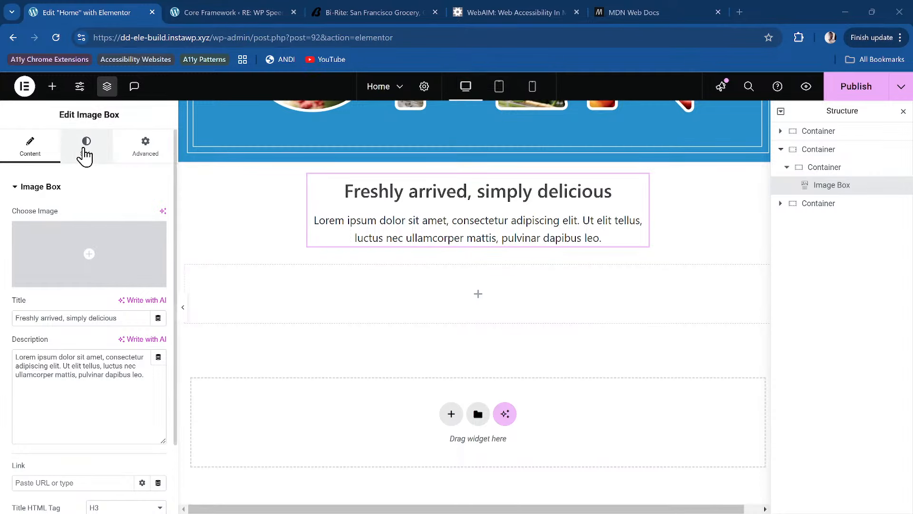
click(85, 154)
click(106, 219)
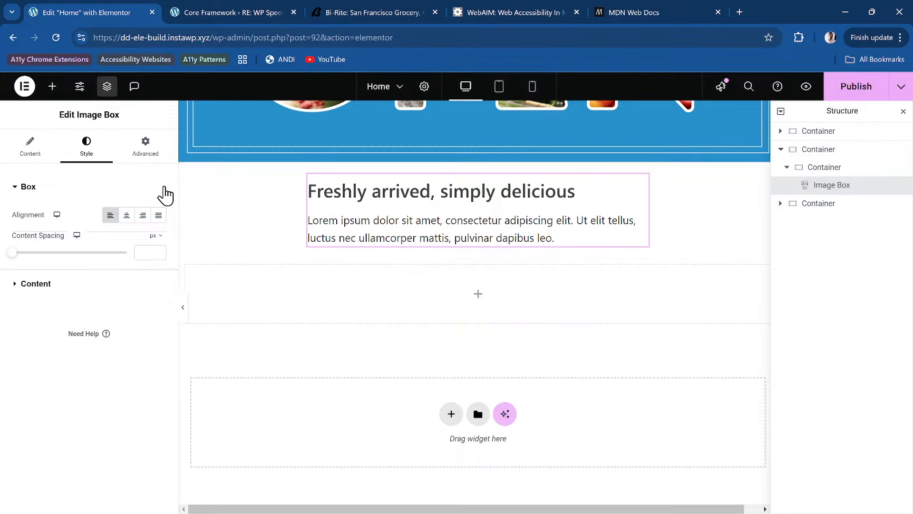
Step: Add the CSS class dd-con-gap to the outer container around the Freshly arrived text
click(478, 156)
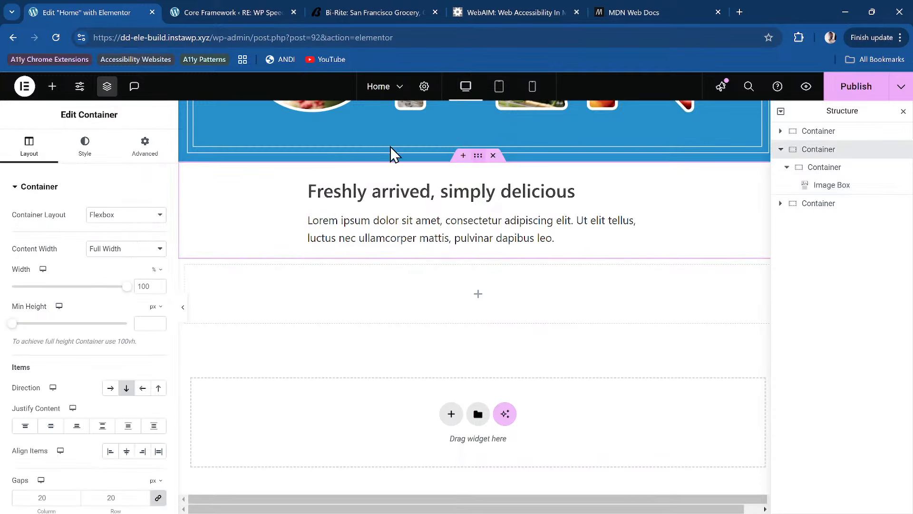
click(135, 158)
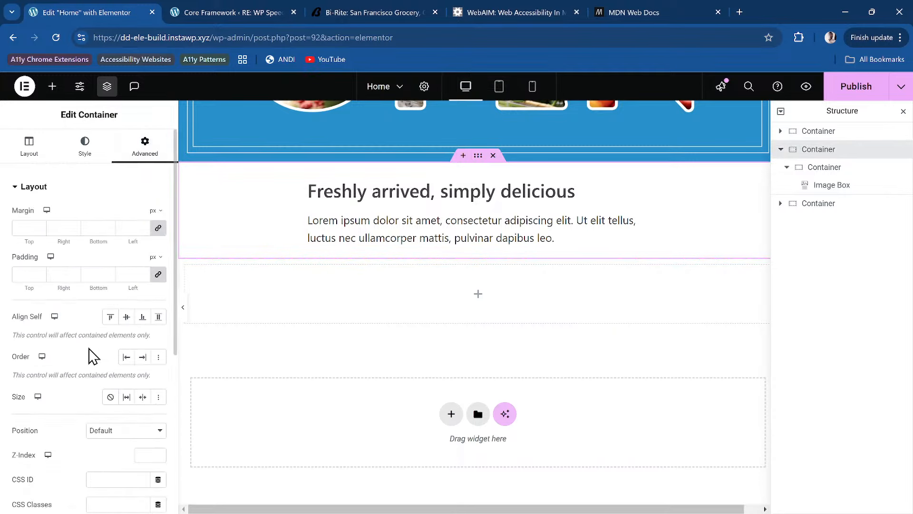
scroll(81, 407, down, 4)
scroll(88, 406, down, 2)
click(128, 266)
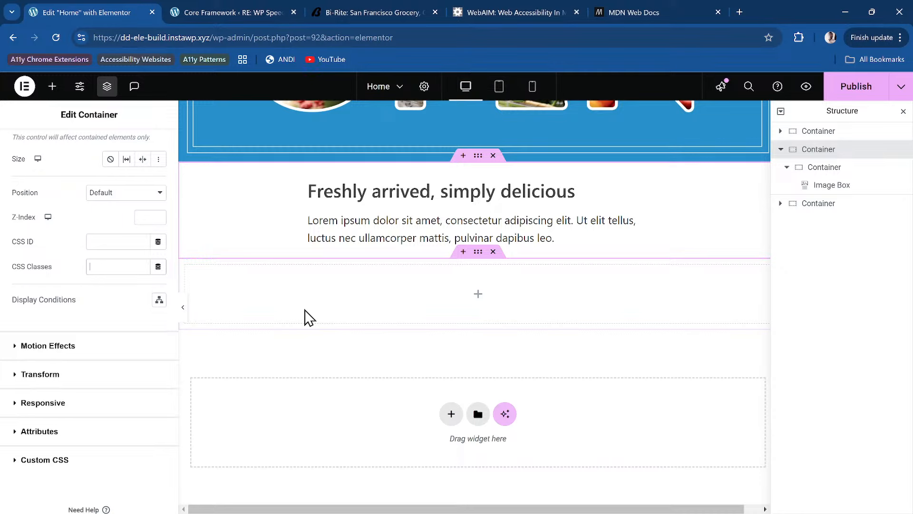
text(dd-con)
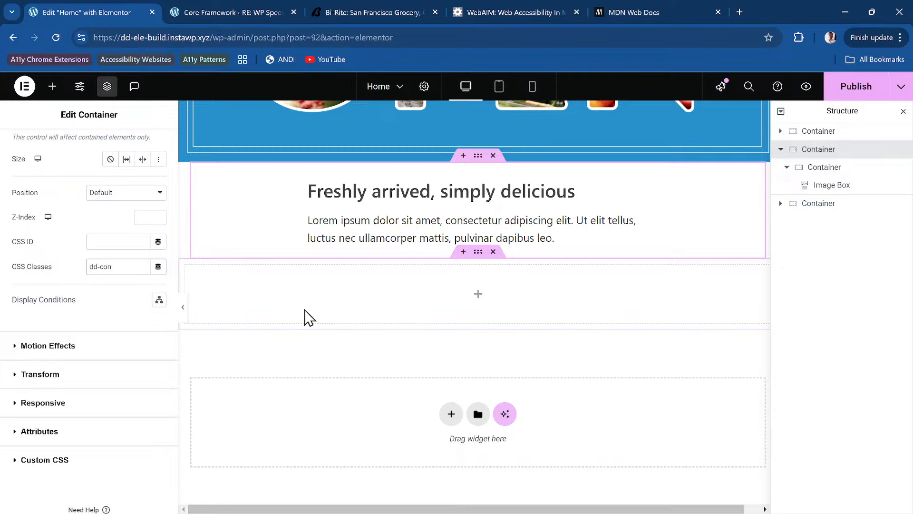
text(-gp)
text(ap)
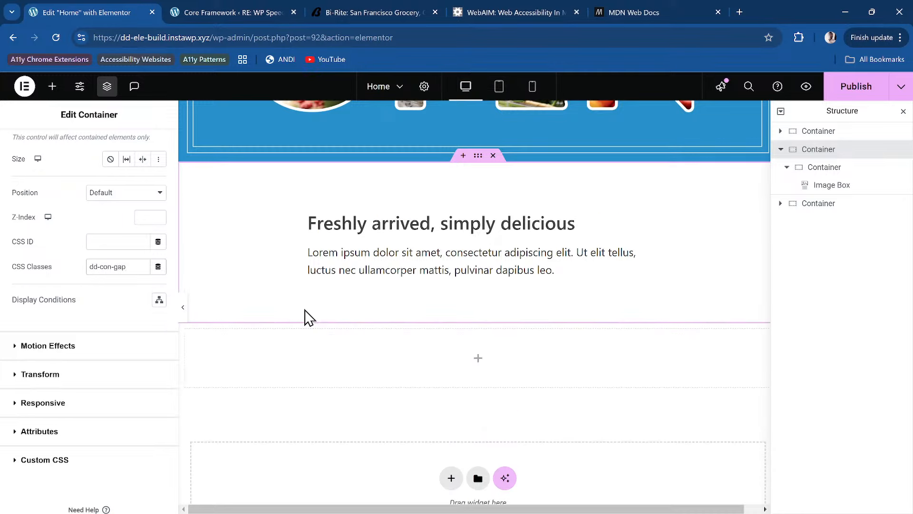
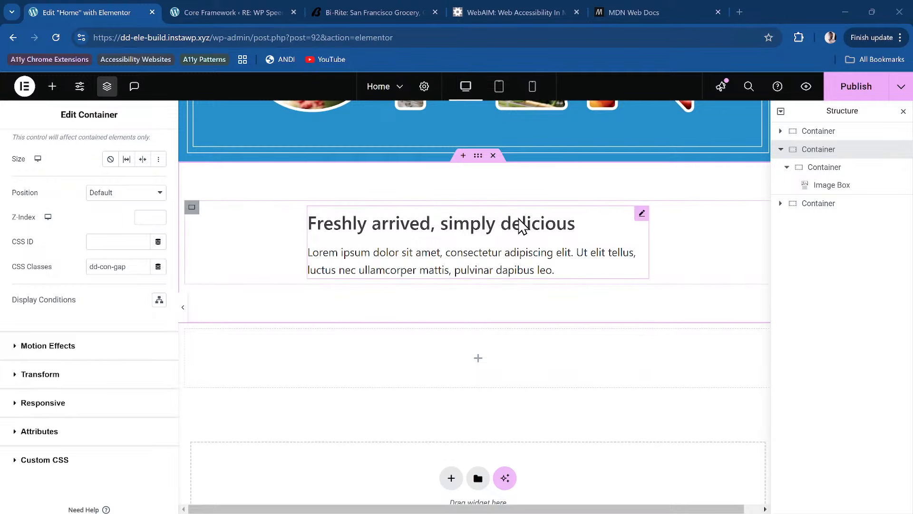
Step: Compare the text section with the original on the Bi-Rite website, return to the Elementor editor and open the outer container's style settings
click(371, 14)
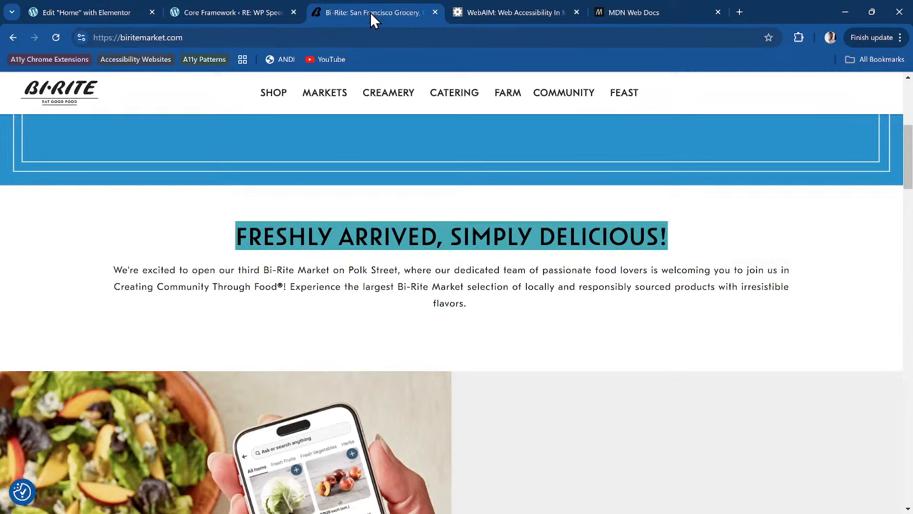
click(87, 12)
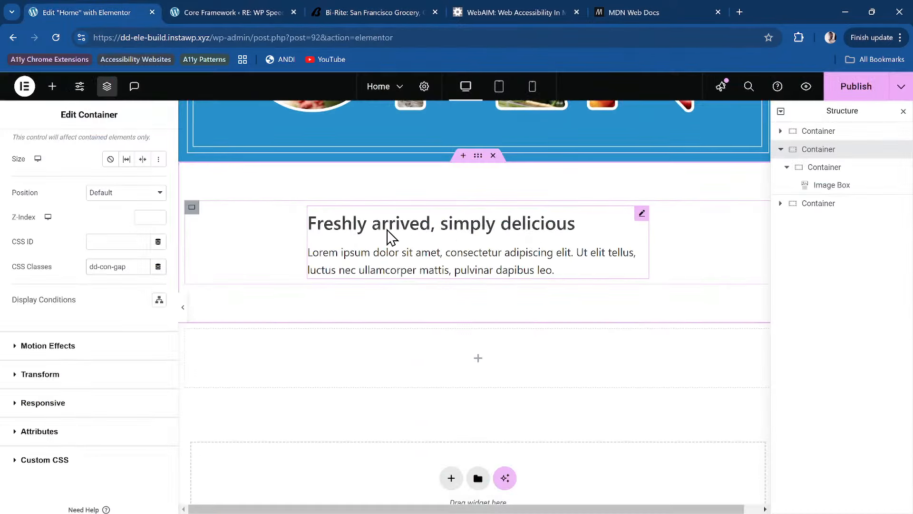
scroll(85, 285, up, 5)
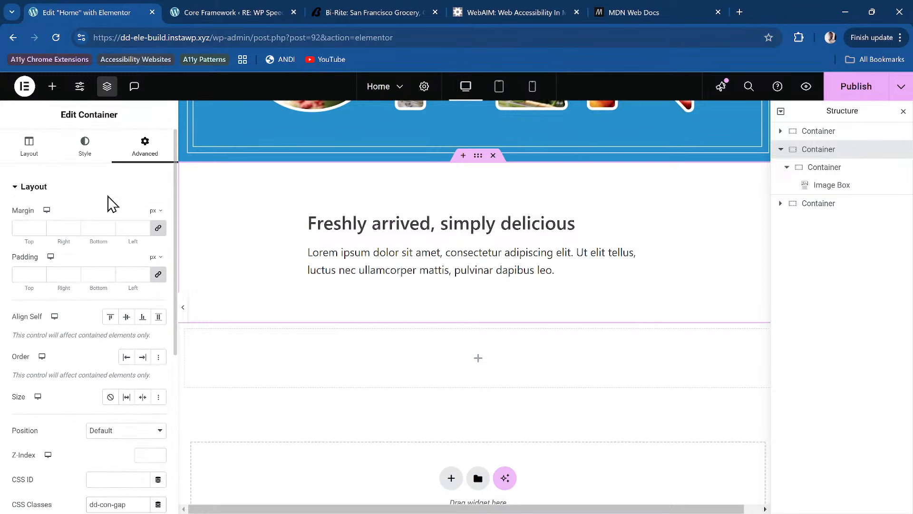
click(84, 154)
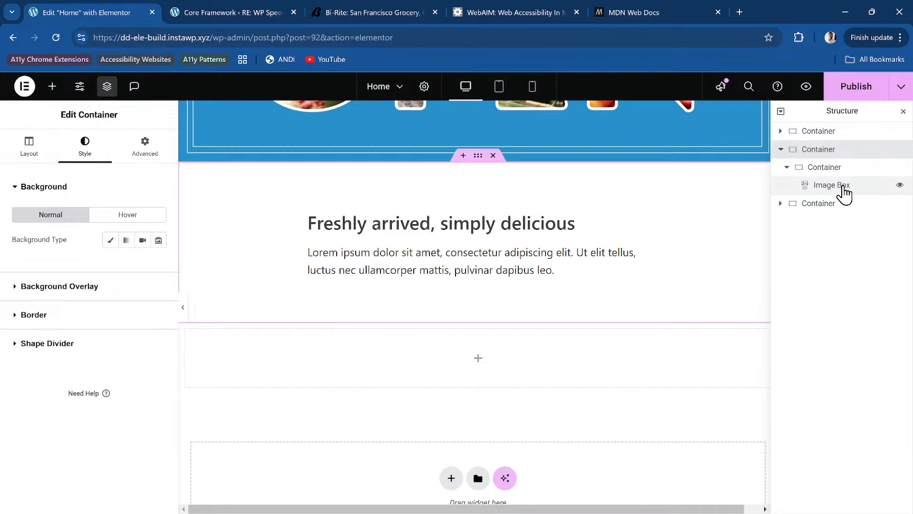
Step: Rename the first top-level container as "Hero Section" and the second as "Our Services" in the page structure
double_click(830, 133)
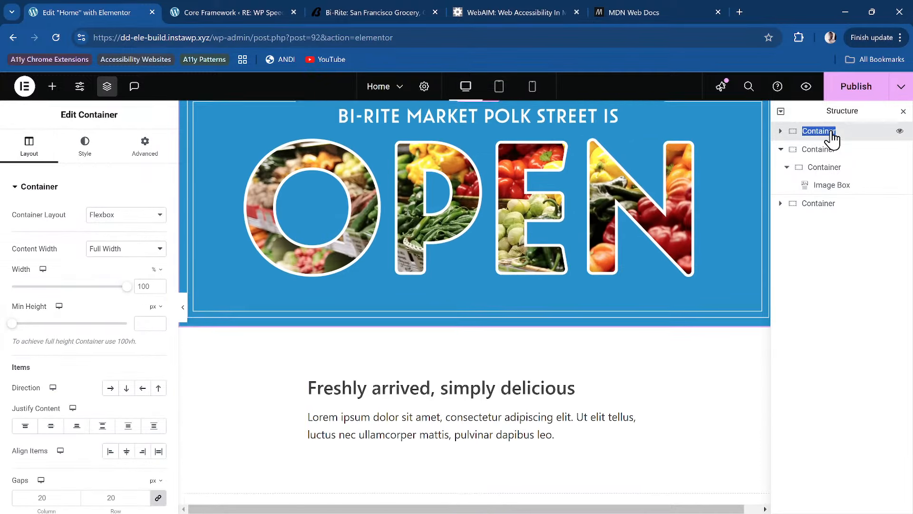
text(Hero Section)
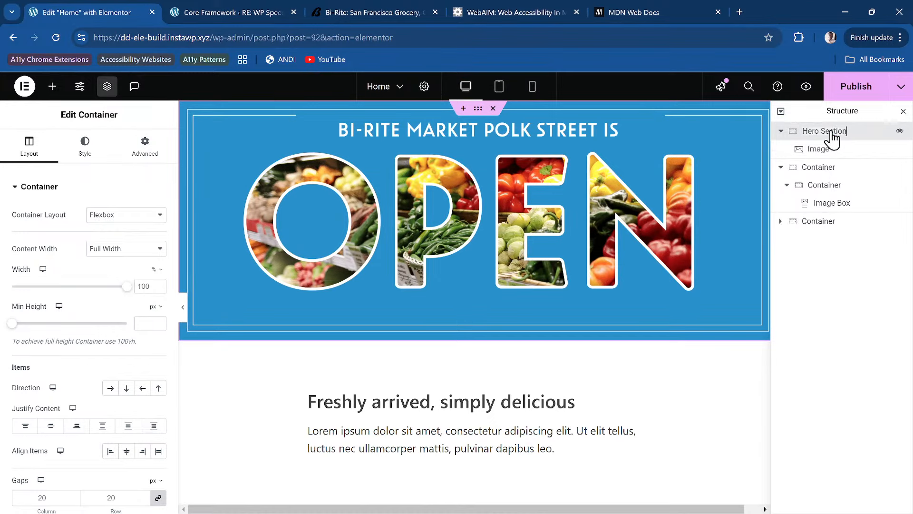
click(819, 169)
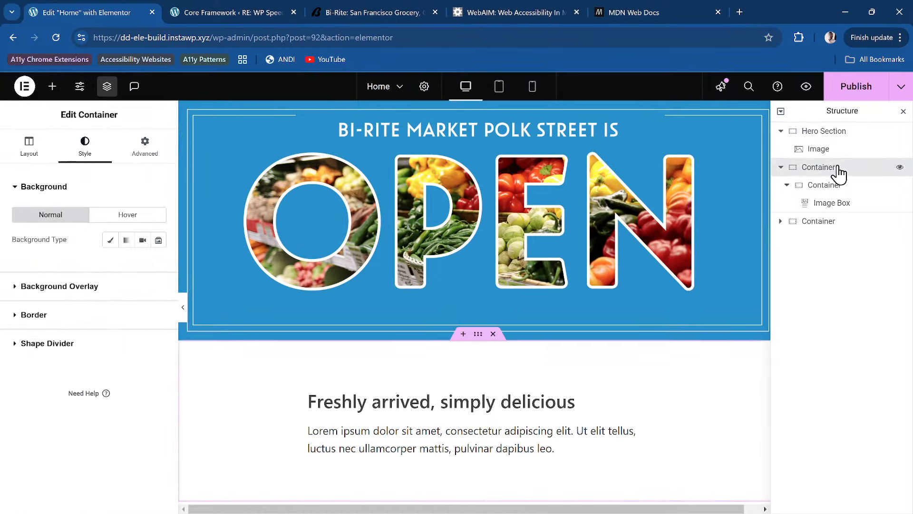
double_click(819, 169)
text(Our Services)
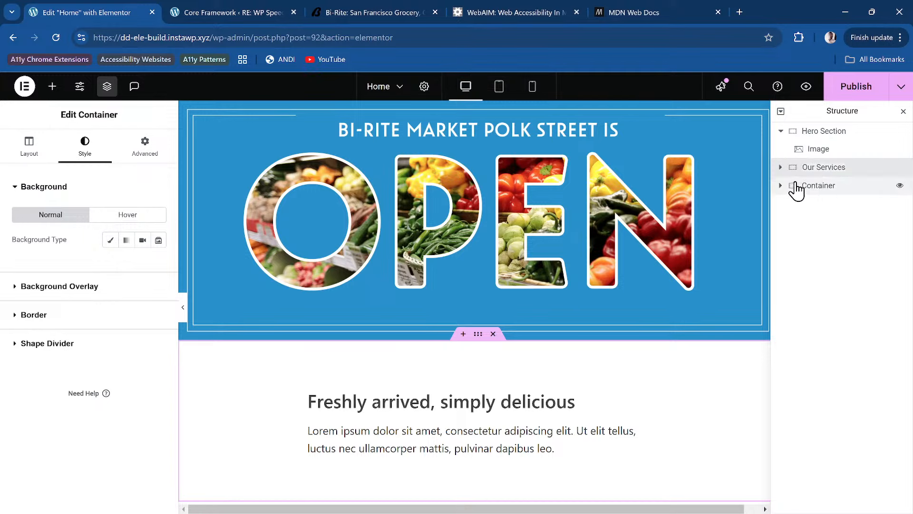
Step: Set the title HTML tag of the Image Box inside Our Services to H2 and publish the page
click(780, 168)
click(851, 203)
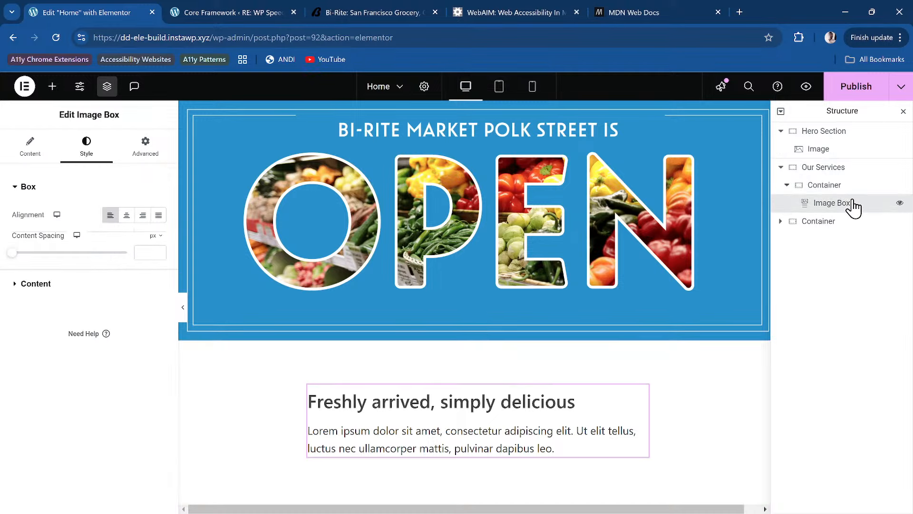
click(830, 188)
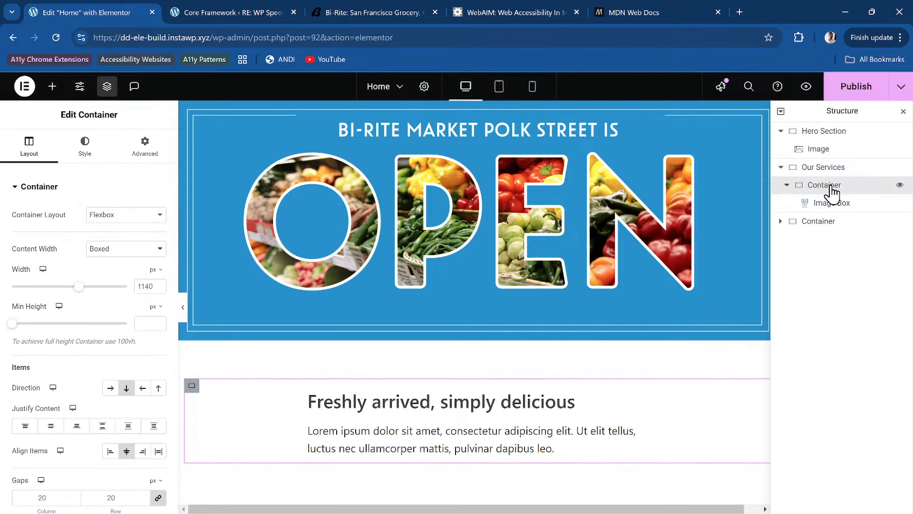
click(844, 205)
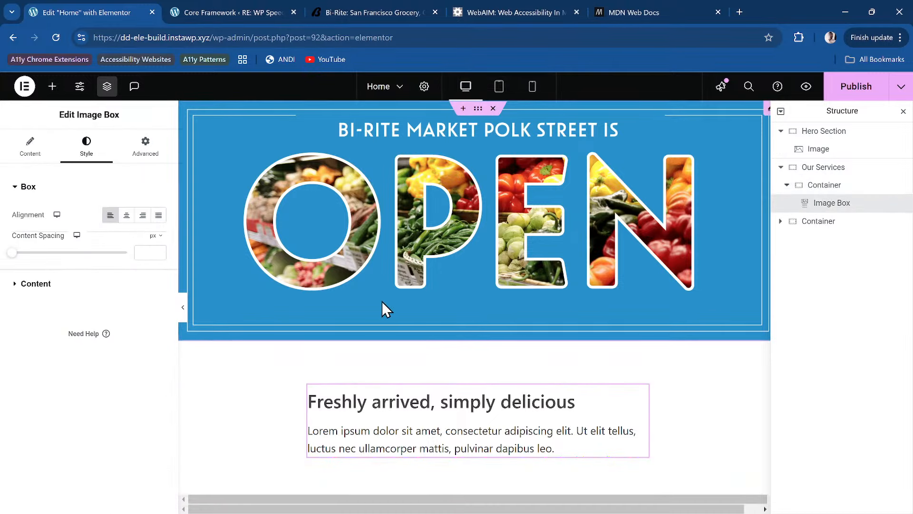
click(27, 157)
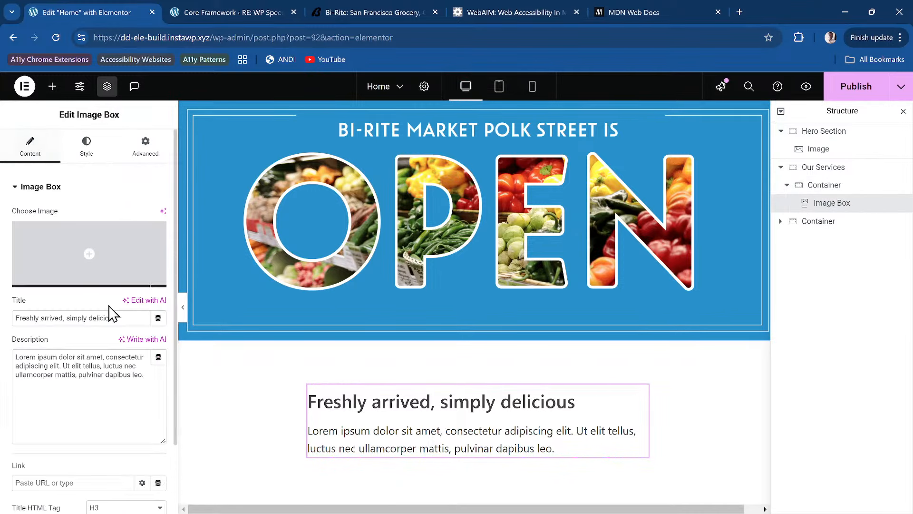
scroll(130, 473, down, 2)
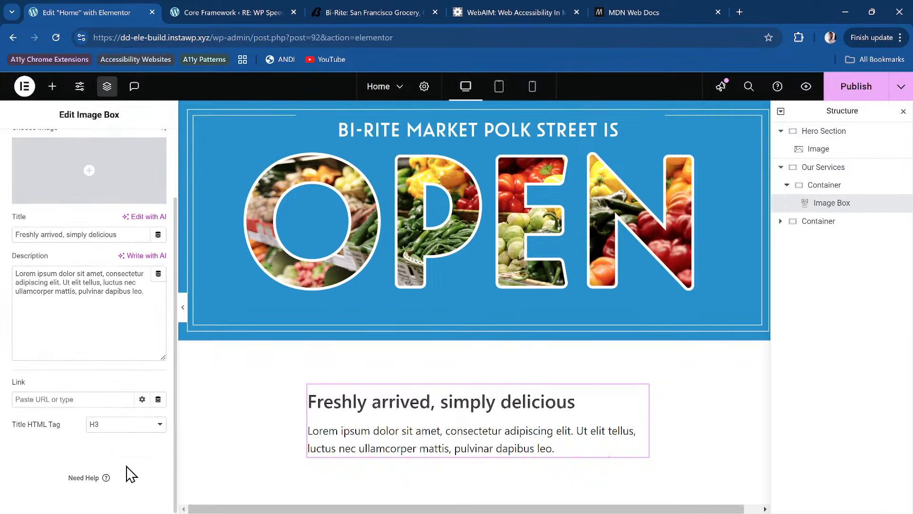
click(123, 424)
click(127, 320)
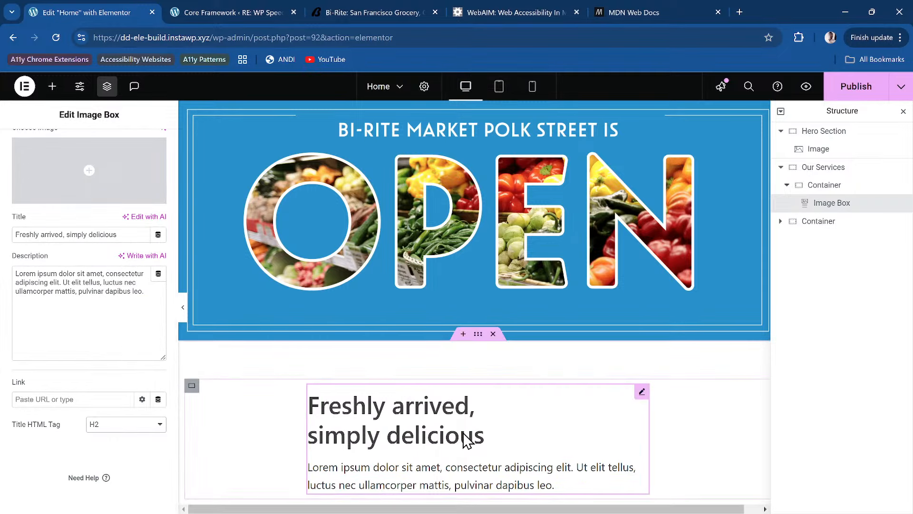
scroll(300, 407, down, 2)
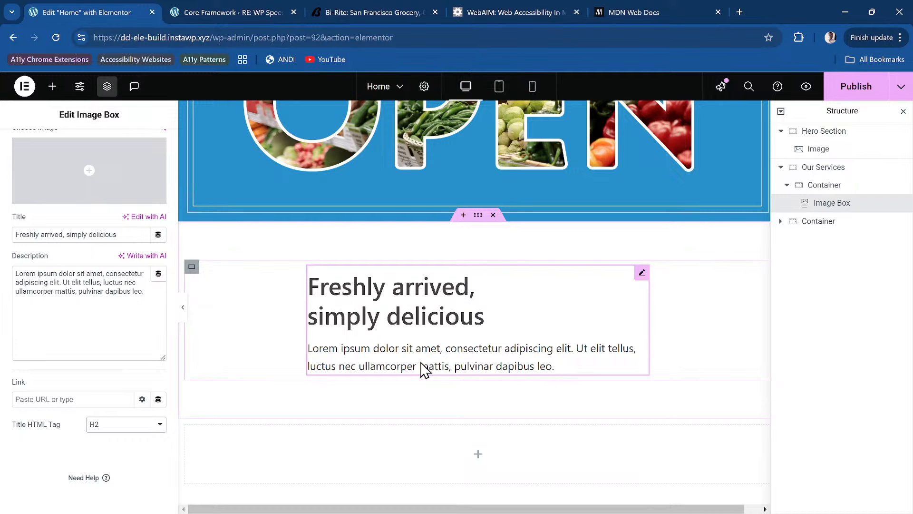
click(855, 90)
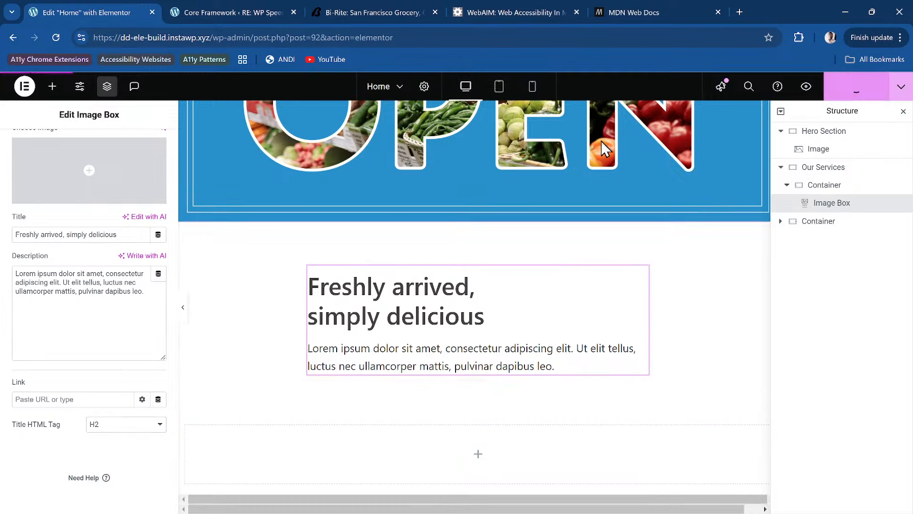
Step: In Core Framework's typography settings, remove the text-wrap declarations from the p and :where(h1, h2, h3, h4, h5, h6) selectors
click(378, 15)
click(250, 12)
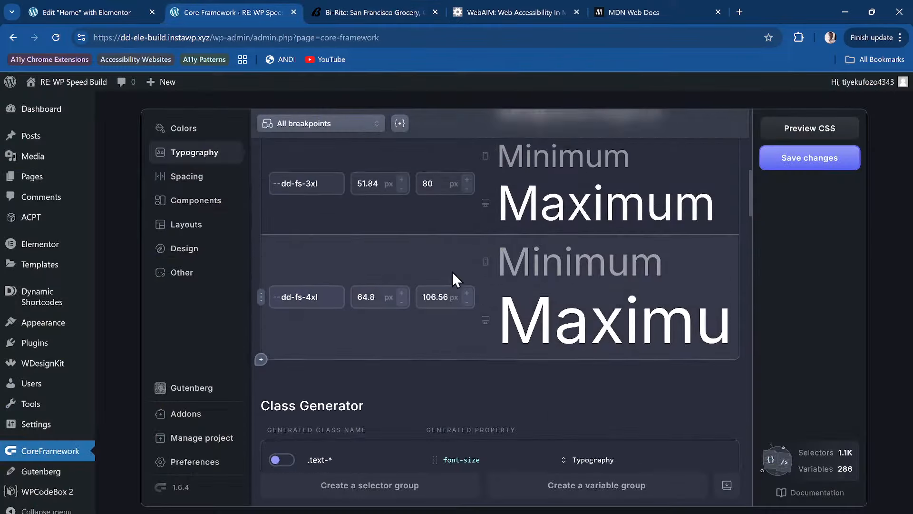
scroll(452, 271, up, 3)
click(203, 178)
click(202, 153)
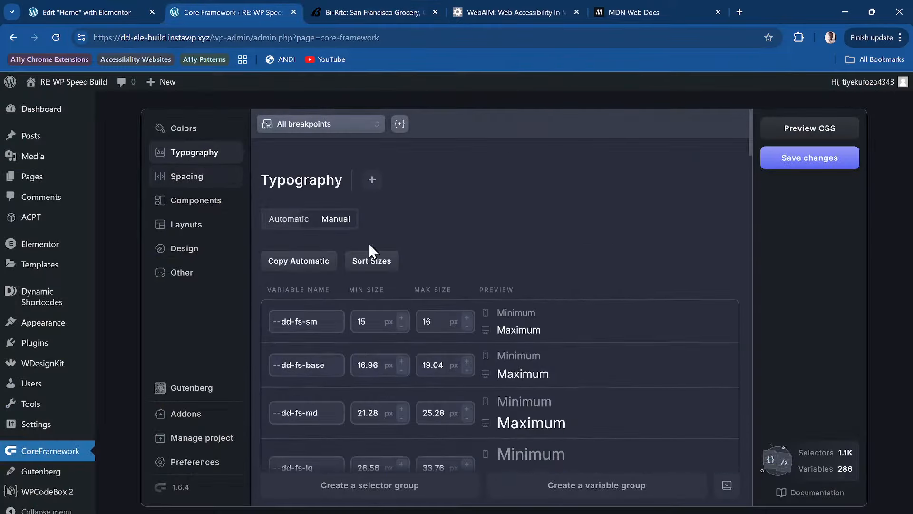
scroll(518, 362, down, 15)
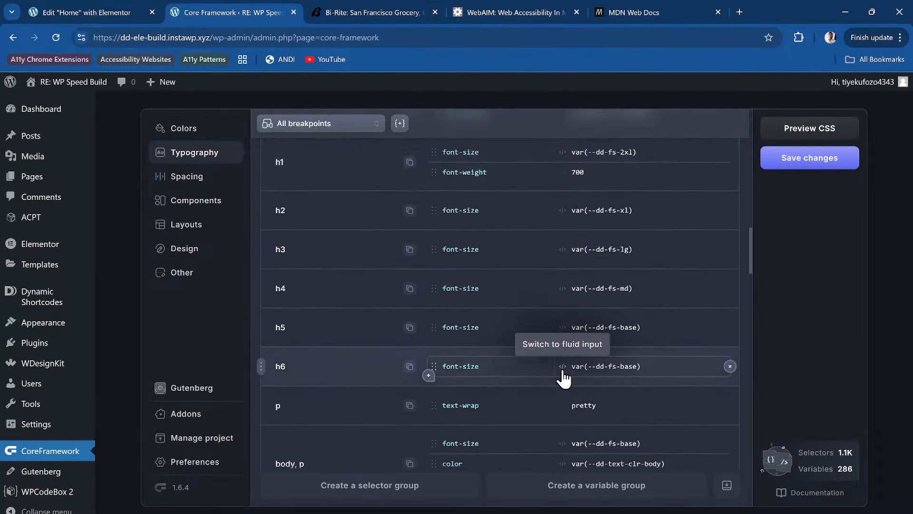
scroll(563, 373, down, 4)
click(730, 227)
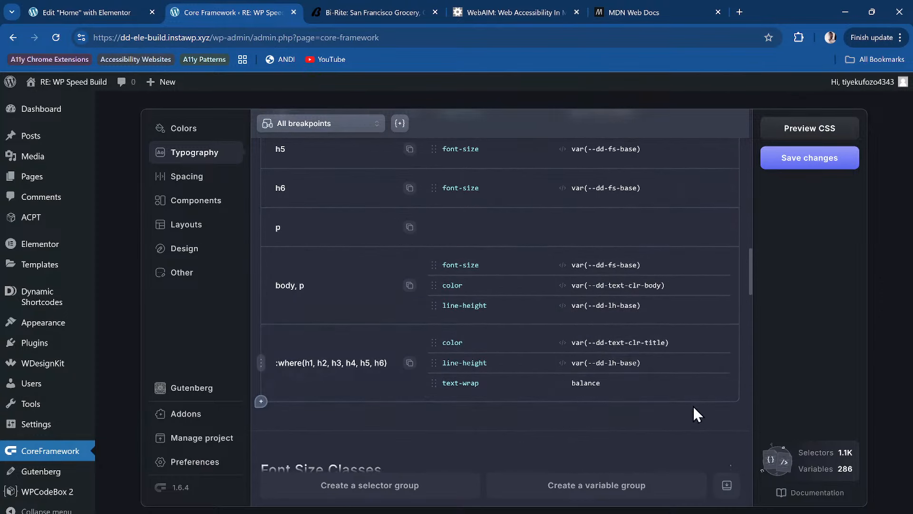
click(732, 383)
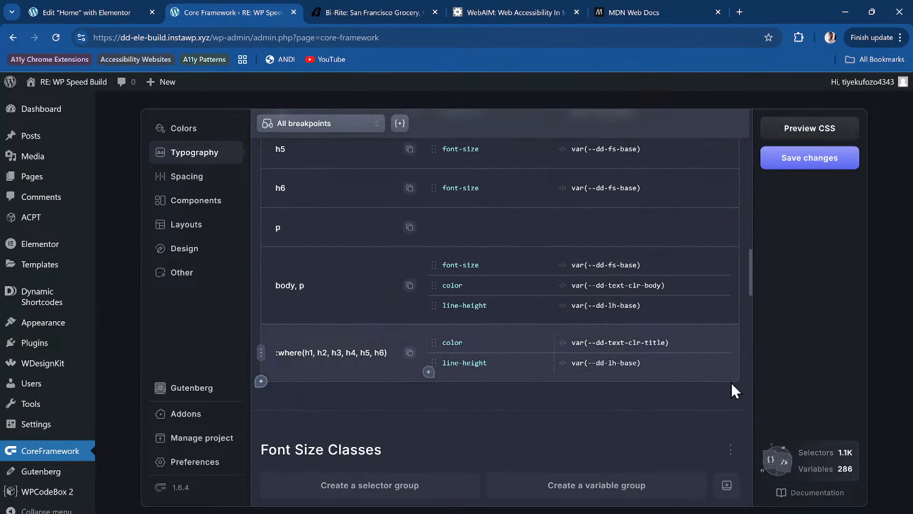
Step: Remove the empty p selector from the typography settings and save the changes
click(261, 227)
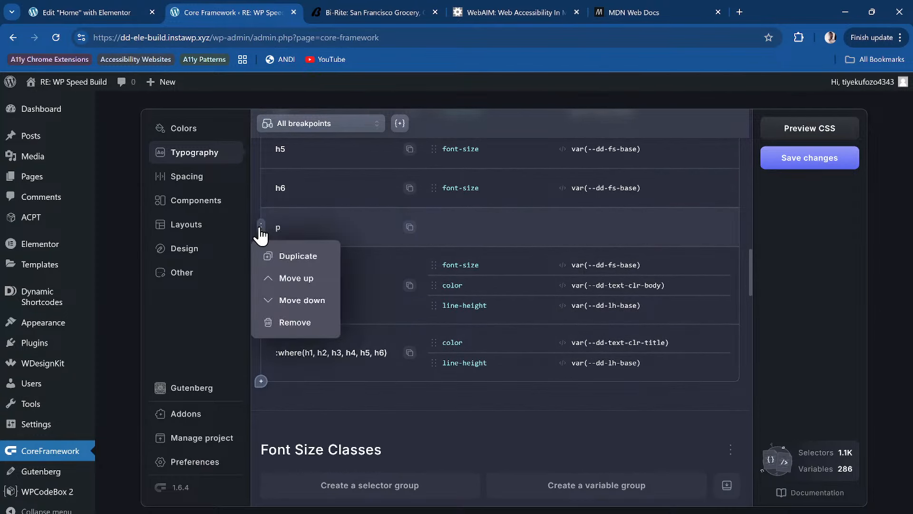
click(298, 325)
click(306, 325)
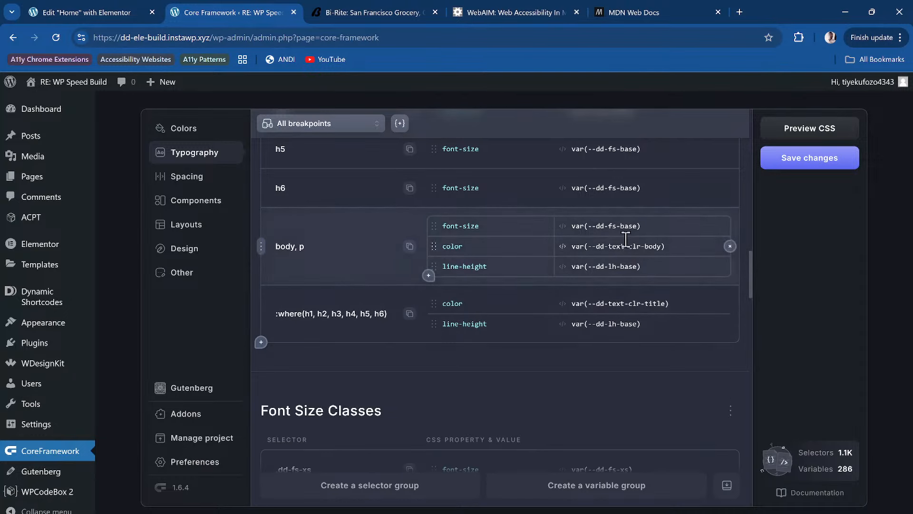
click(795, 151)
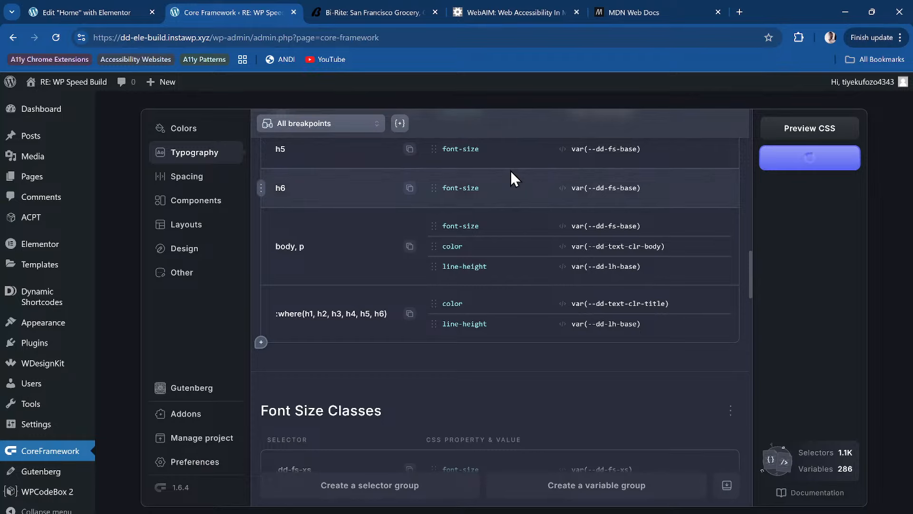
Step: Return to the Elementor editor, reload it and select the Image Box with the "Freshly arrived, simply delicious" title
click(109, 13)
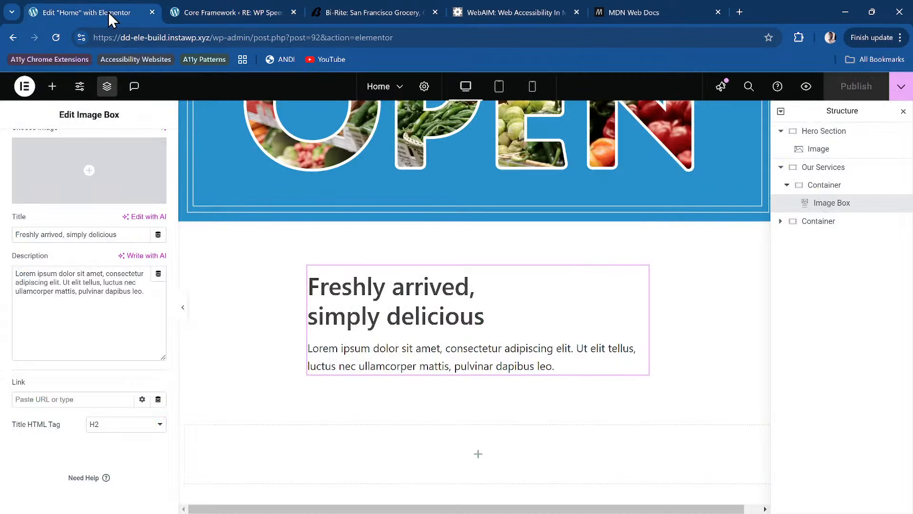
click(55, 37)
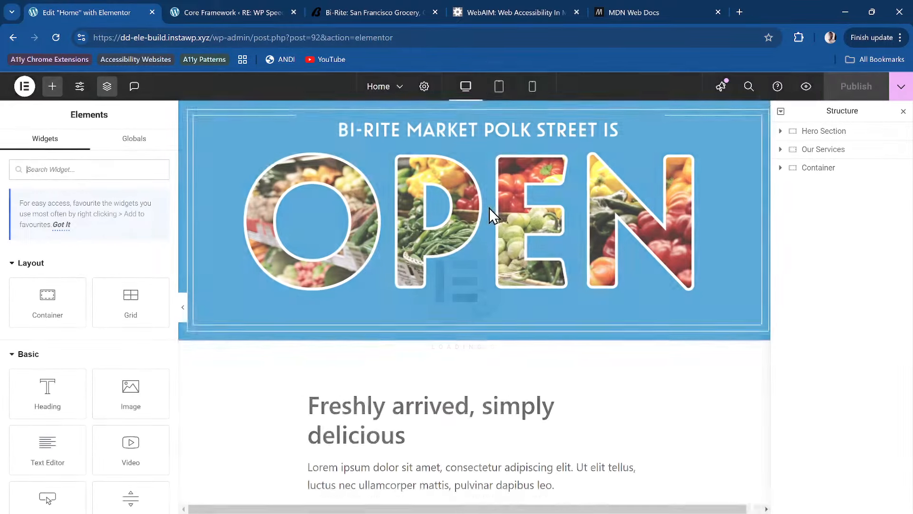
scroll(494, 209, down, 1)
scroll(499, 221, up, 1)
scroll(494, 229, down, 5)
scroll(475, 241, up, 3)
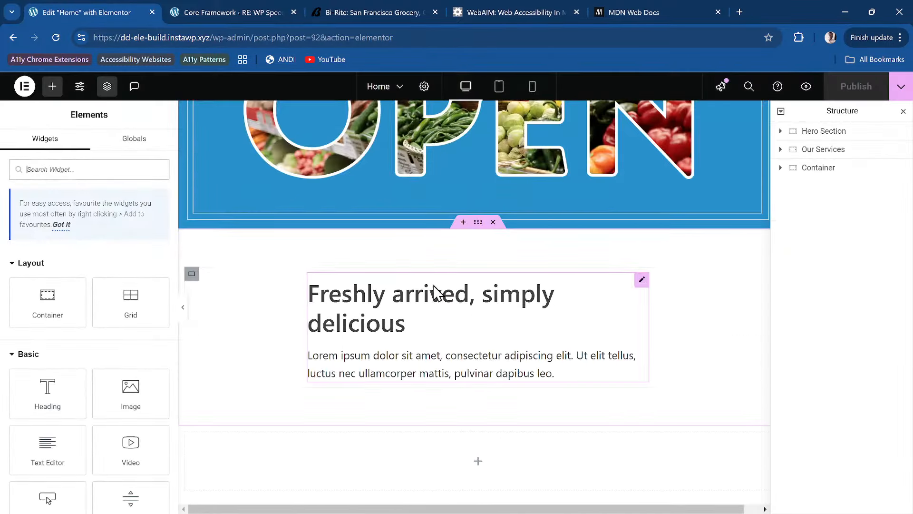
click(475, 304)
click(403, 326)
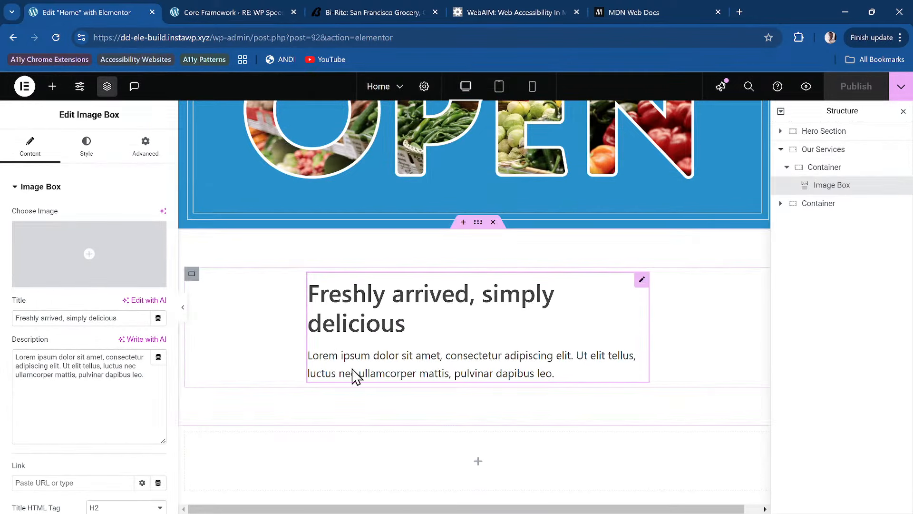
Step: Replace the Image Box description with the paragraph copied from under "Freshly Arrived, Simply Delicious!" on the Bi-Rite website, and publish the page
click(347, 10)
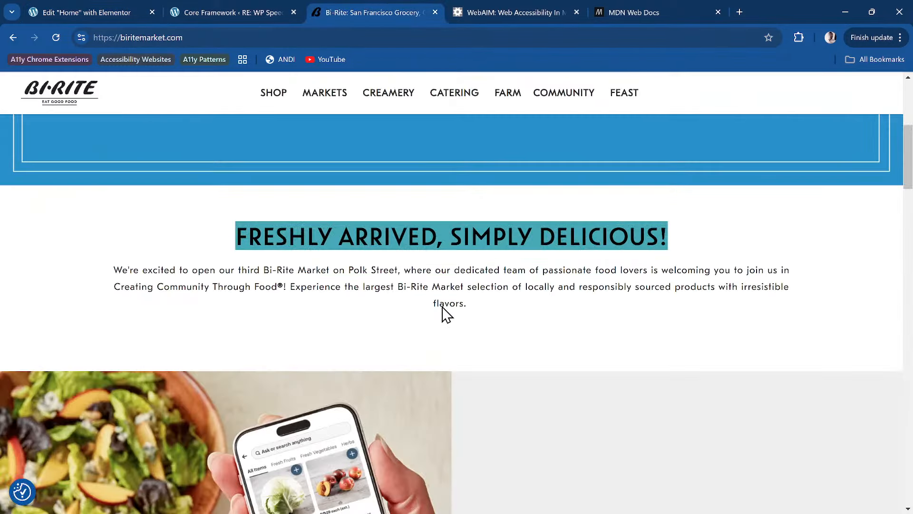
triple_click(437, 304)
key(ctrl+c)
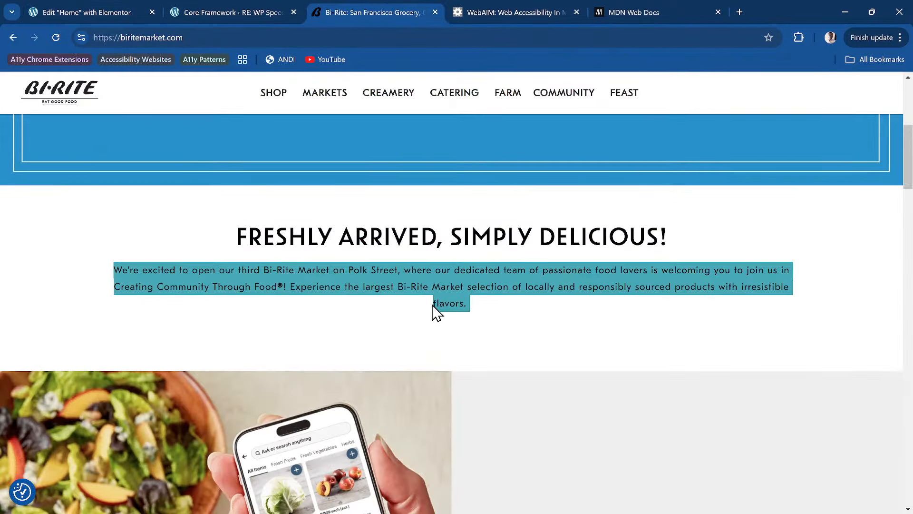
click(93, 16)
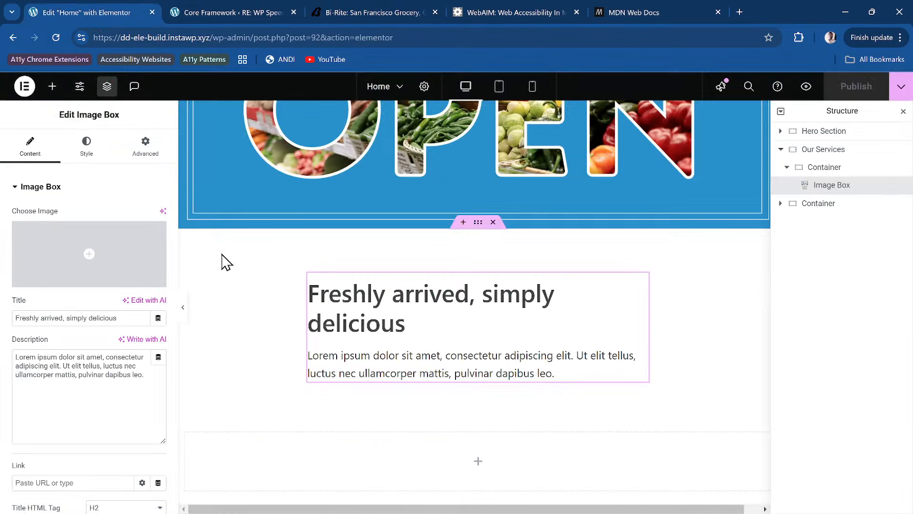
triple_click(67, 370)
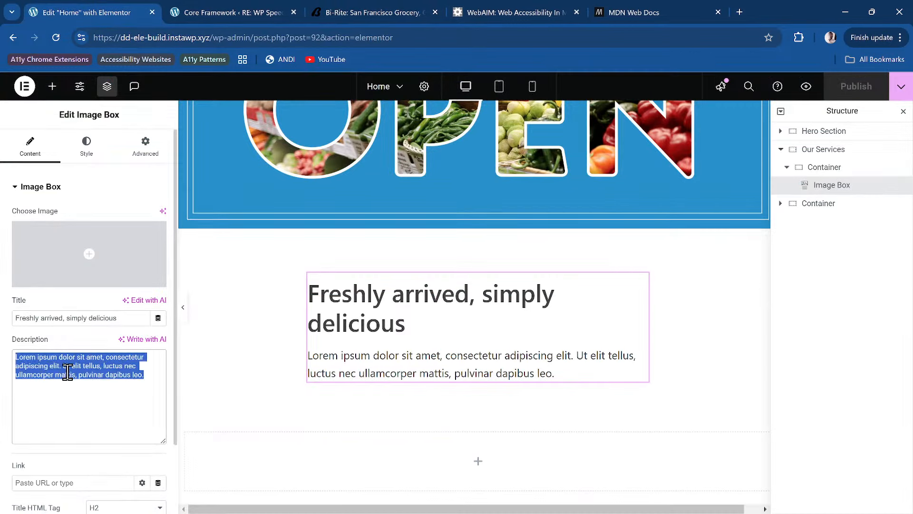
key(ctrl+v)
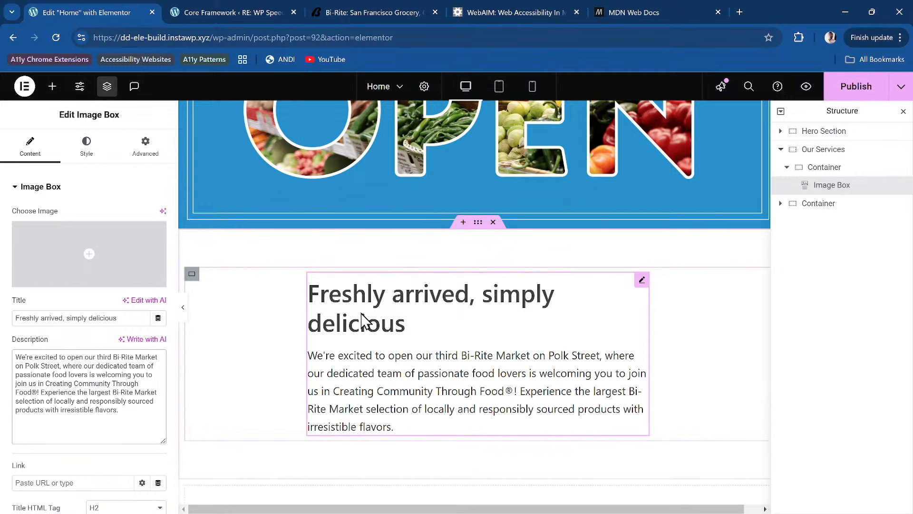
click(580, 298)
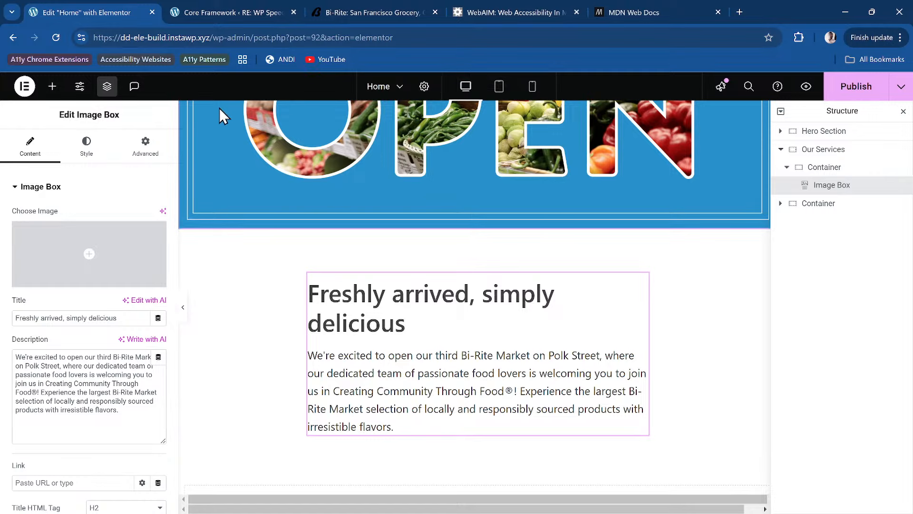
click(844, 90)
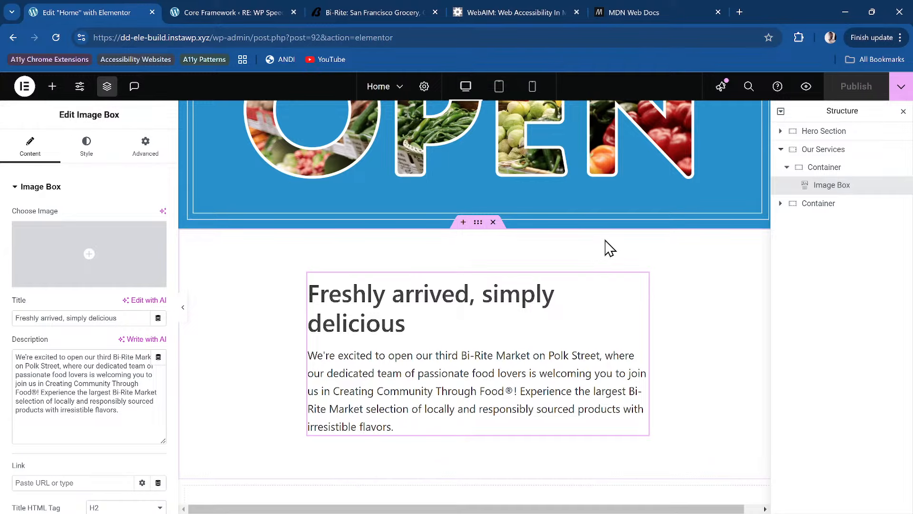
Step: Review the Freshly Arrived heading and paragraph on the live Bi-Rite website, and return to the Elementor editor
click(247, 12)
click(338, 13)
click(295, 238)
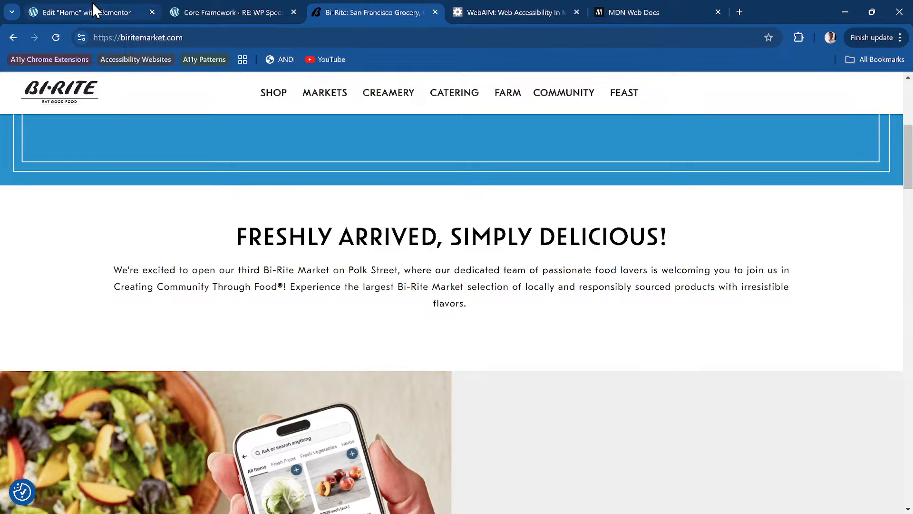
click(93, 12)
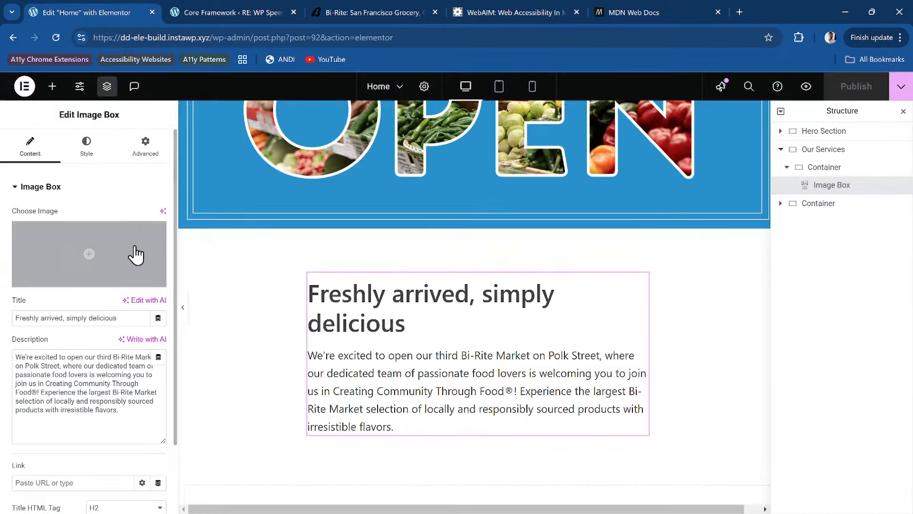
Step: Set the Image Box title's typography size to the custom value var(--dd-fs-xl)
click(82, 151)
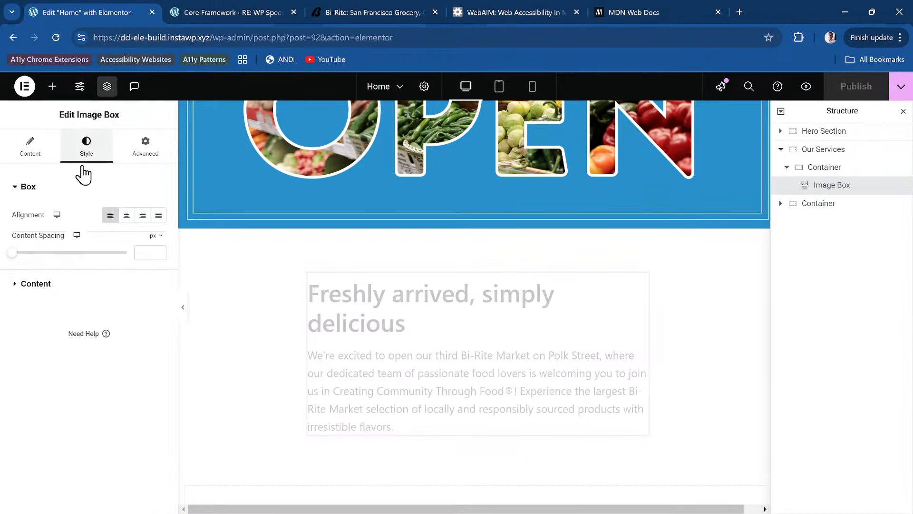
click(53, 288)
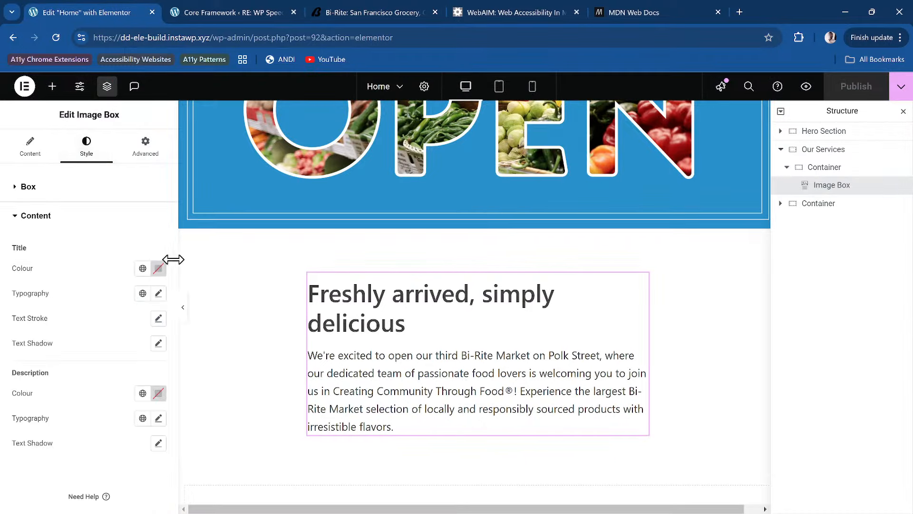
click(142, 294)
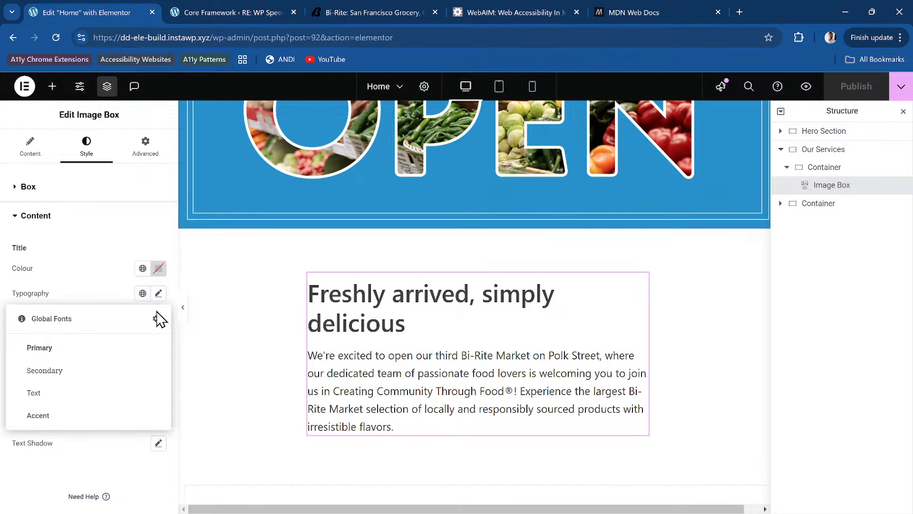
click(158, 293)
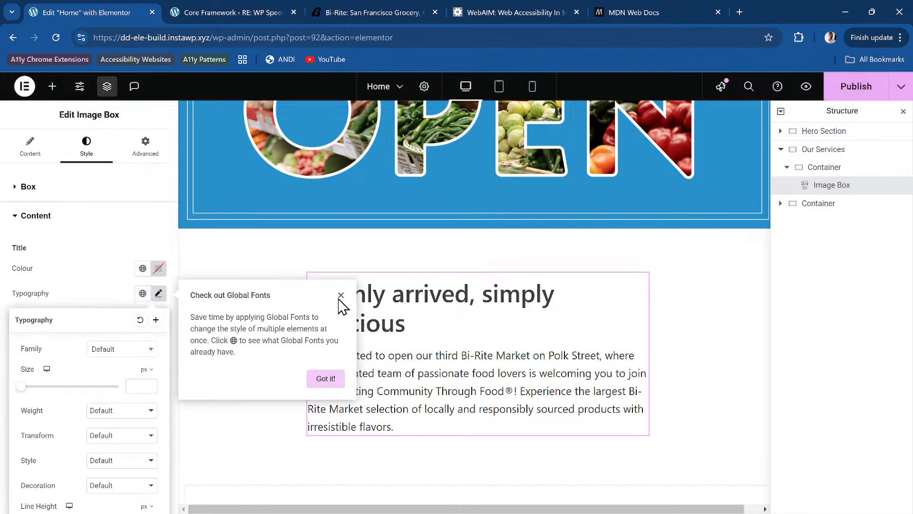
click(326, 379)
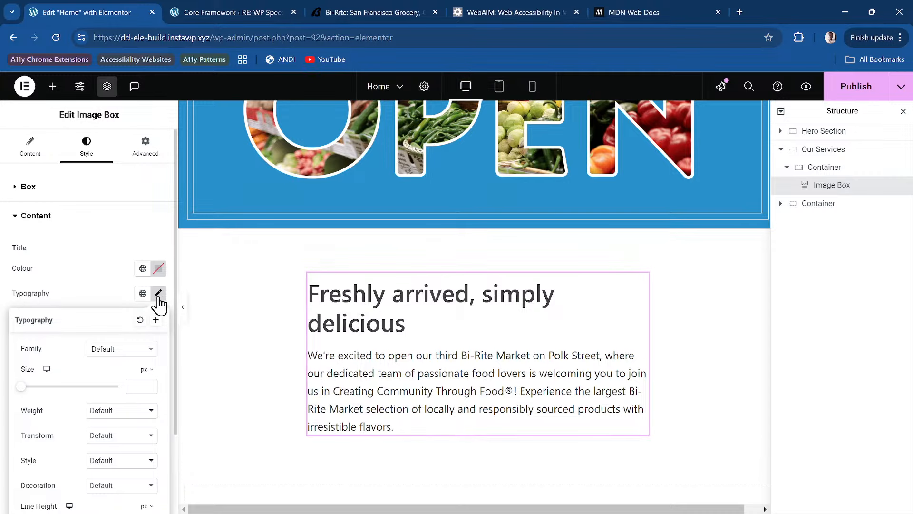
click(148, 370)
click(148, 444)
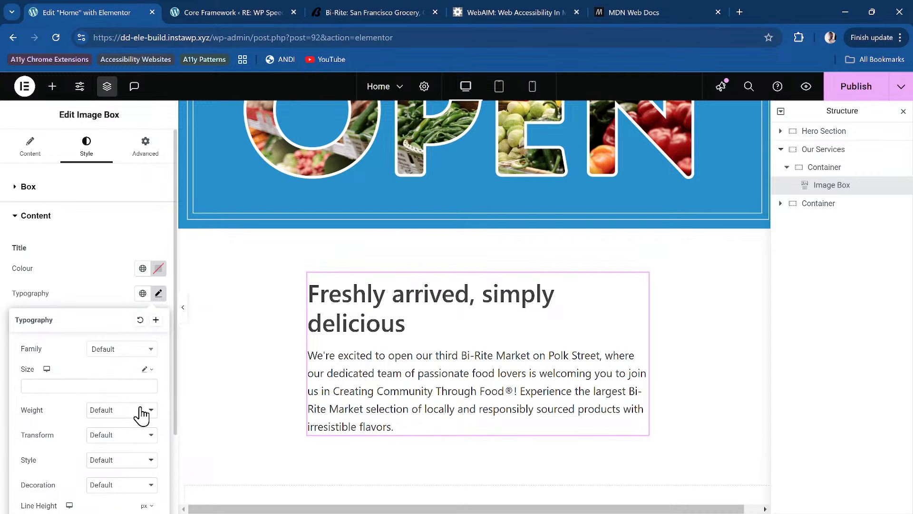
click(112, 389)
text(var(--dd-fs-xl))
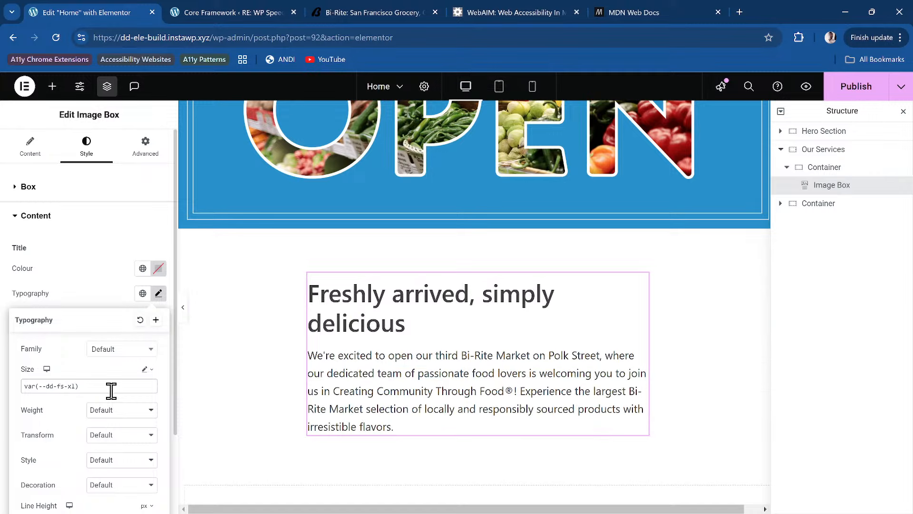
Step: Try var(--dd-fs-lg) as the title's font size, and restore var(--dd-fs-xl)
key(BackSpace)
key(BackSpace)
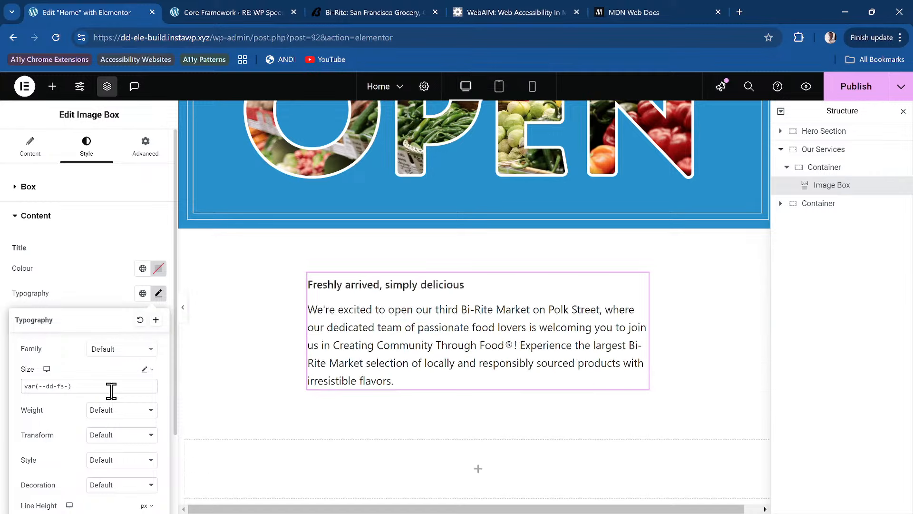
text(lg)
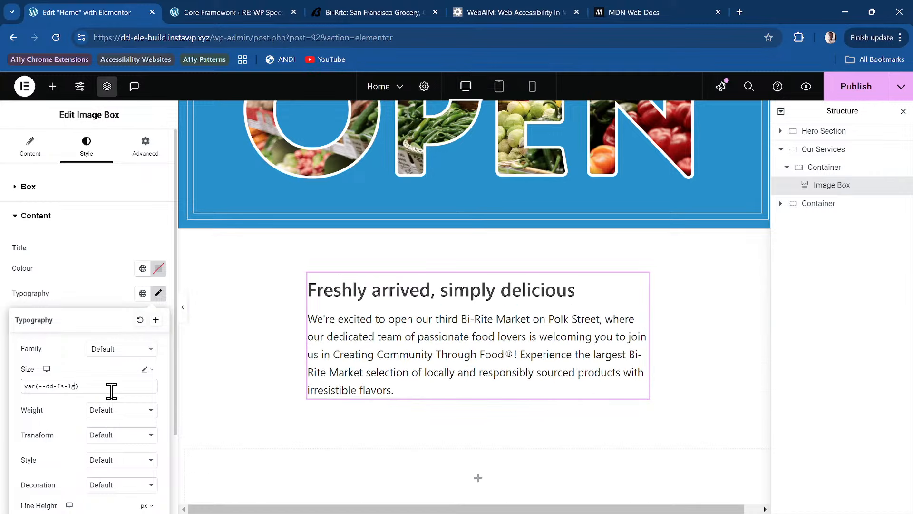
key(BackSpace)
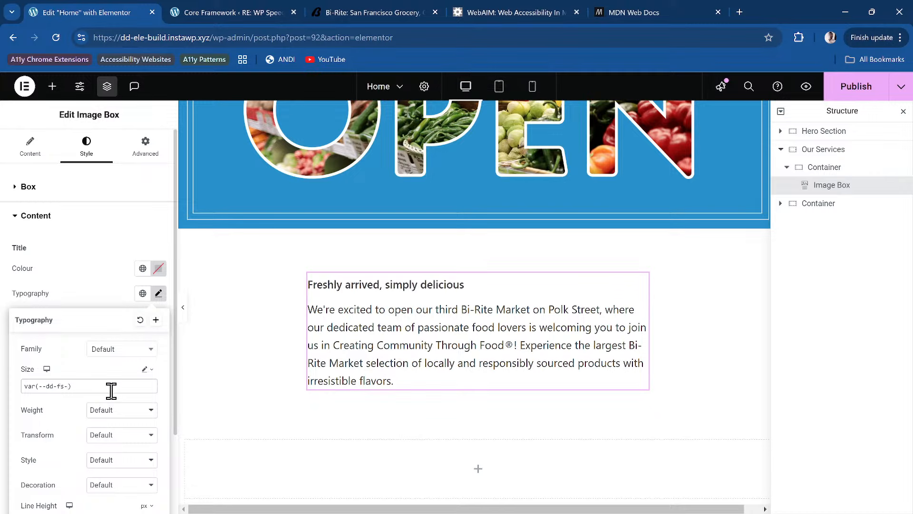
text(xl)
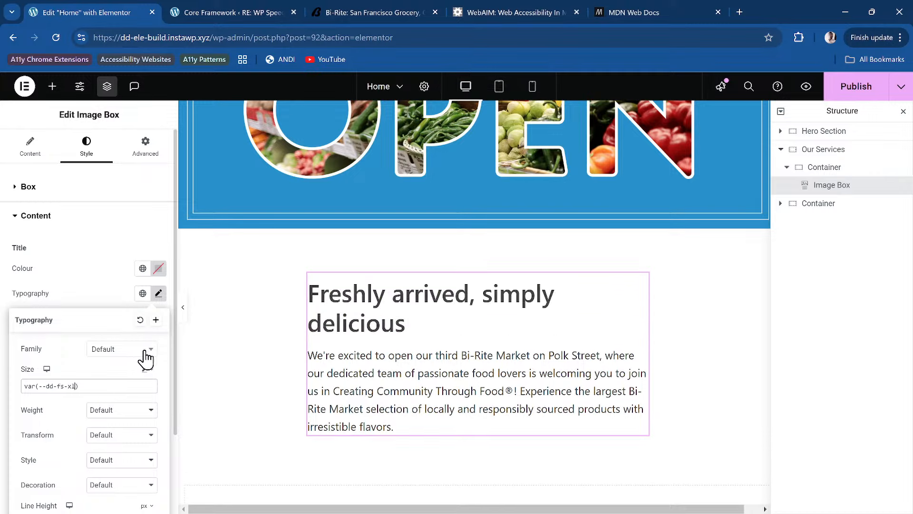
Step: Set the Image Box title's font weight to 700 (Bold) and switch to the Bi-Rite website for comparison
click(110, 410)
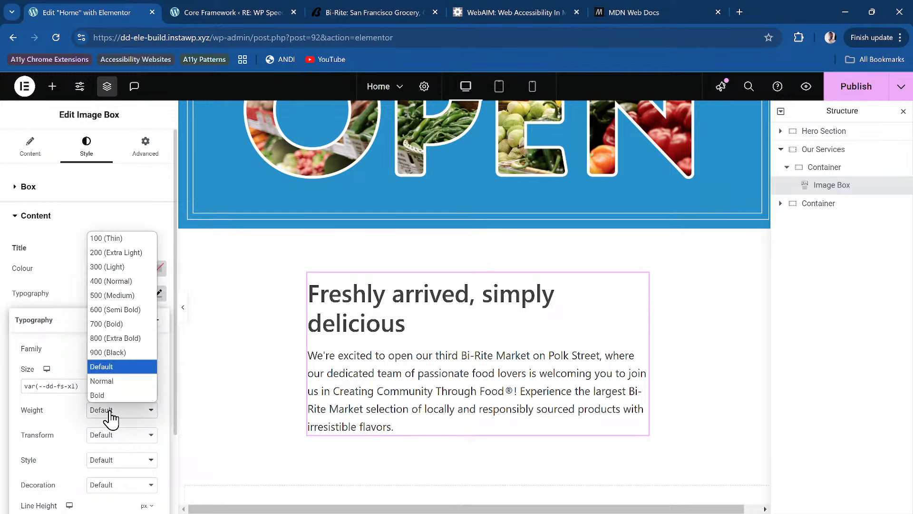
click(133, 324)
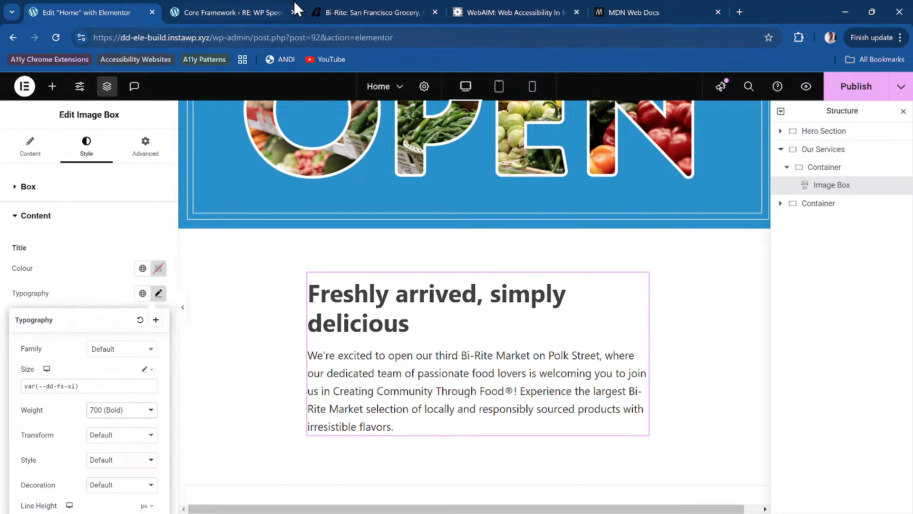
click(351, 10)
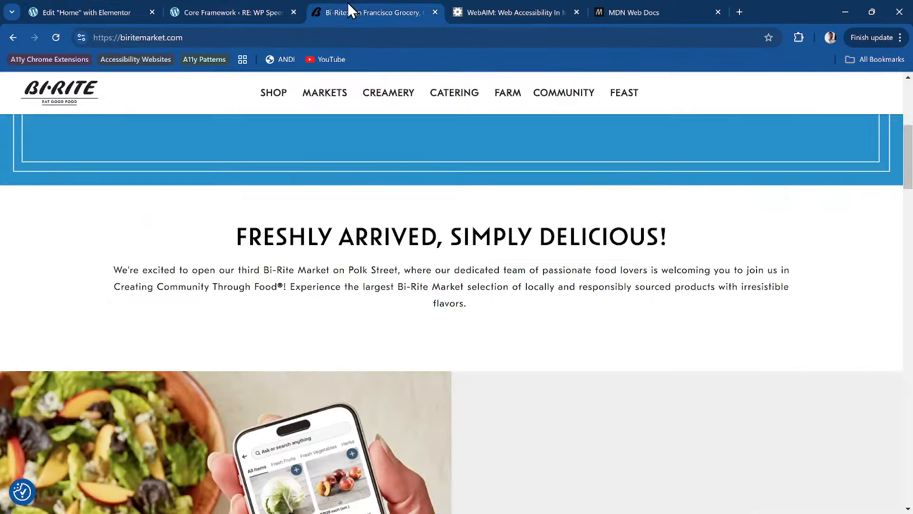
Step: Return to the Elementor editor and set the Image Box title's text transform to Uppercase and font weight to 500 (Medium)
click(99, 10)
scroll(126, 365, down, 2)
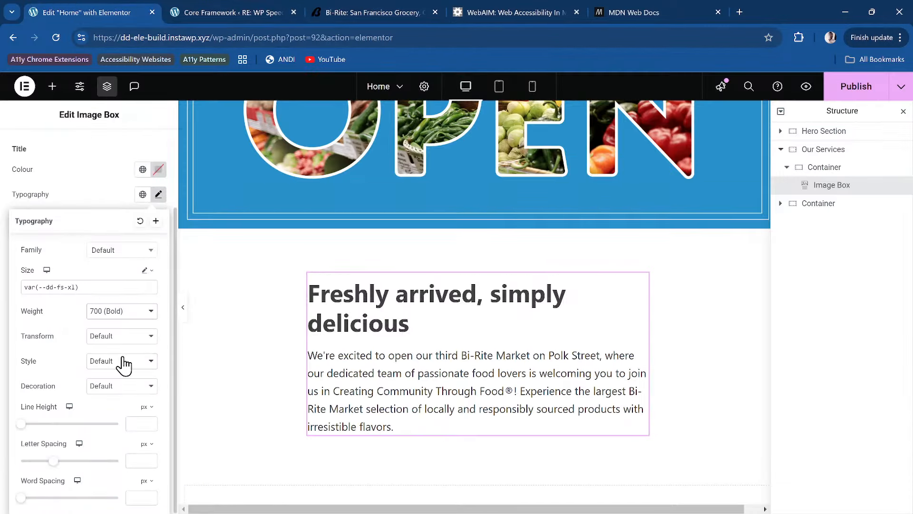
click(138, 360)
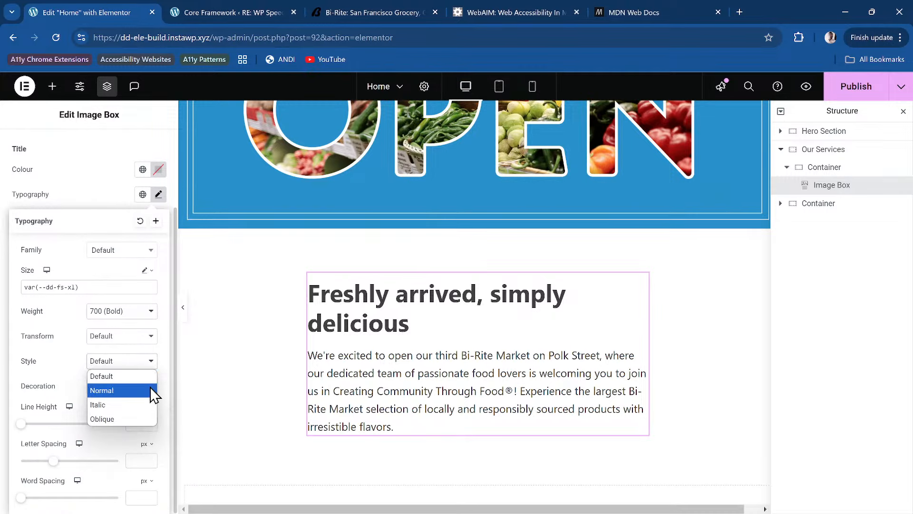
click(57, 371)
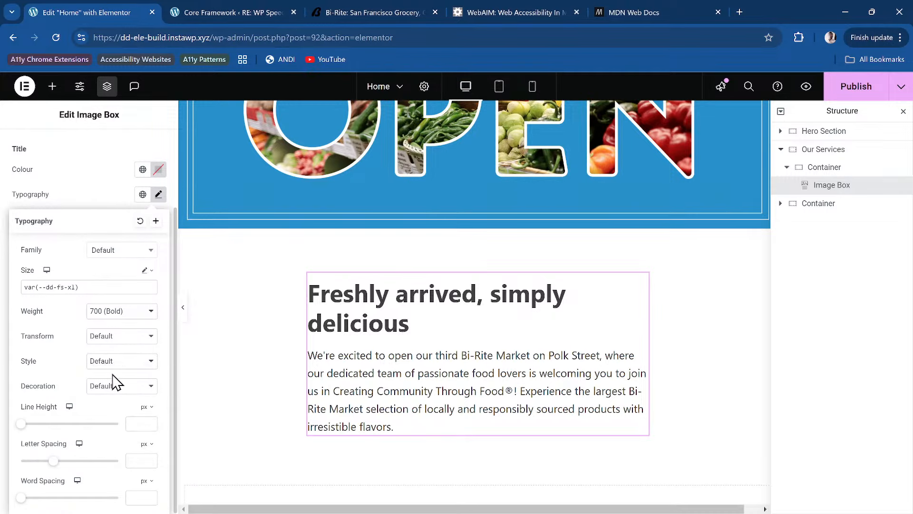
click(120, 336)
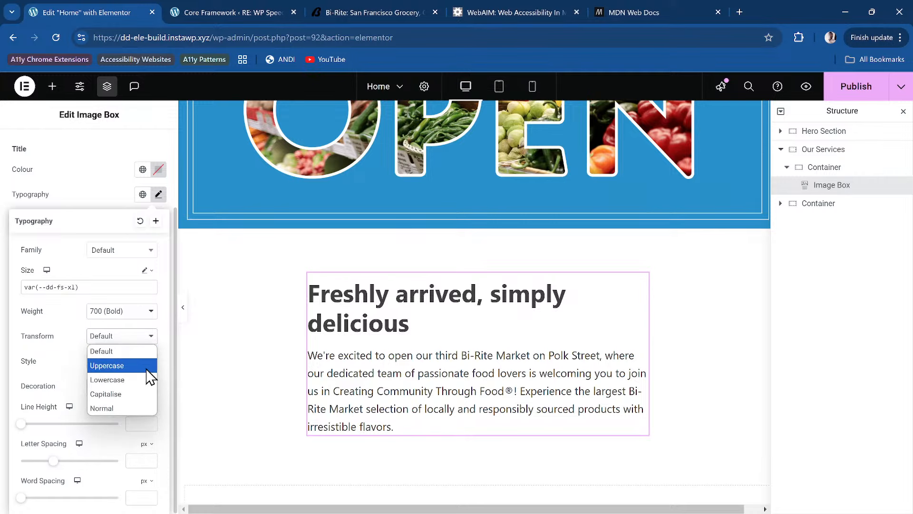
click(130, 365)
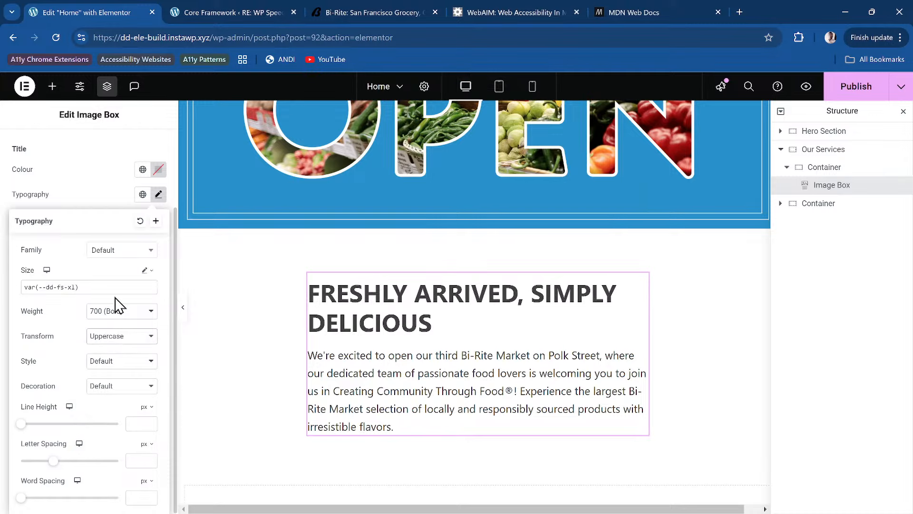
click(125, 313)
click(137, 383)
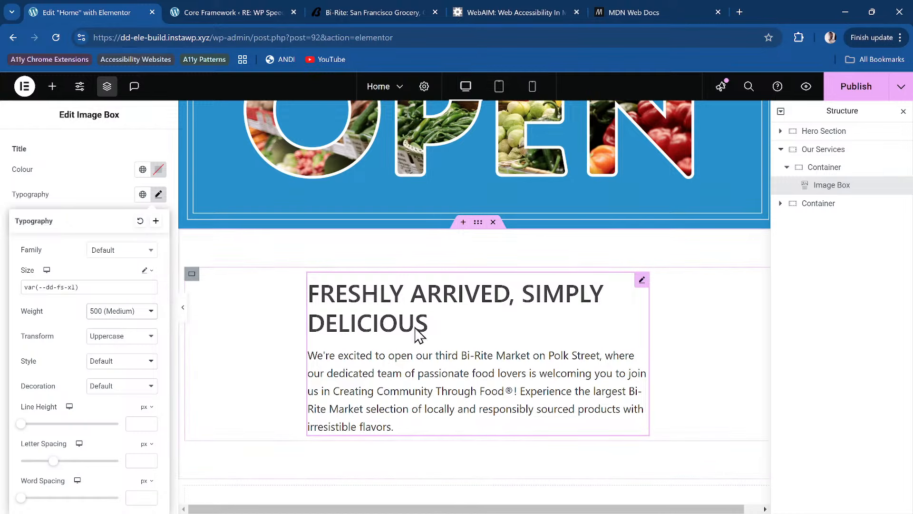
Step: Try var(--dd-fs-lg) as the uppercase title's font size, and undo the change
double_click(71, 286)
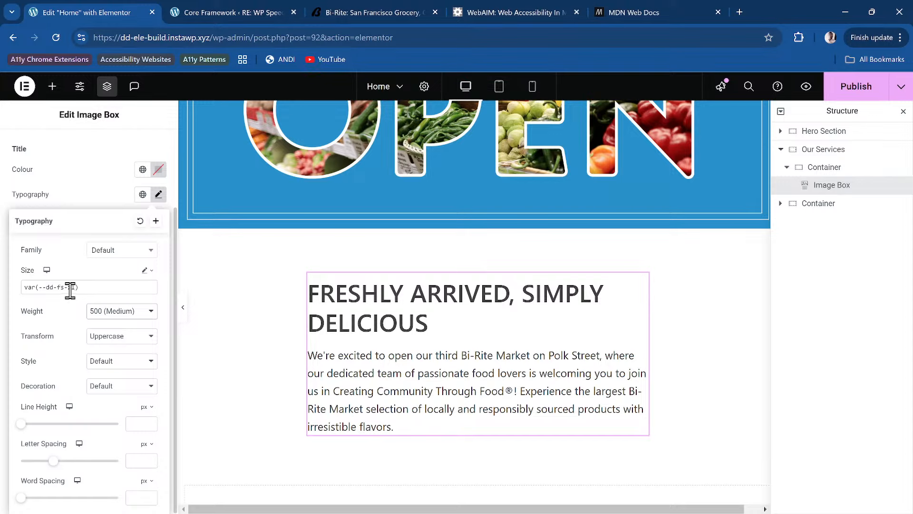
text(lg)
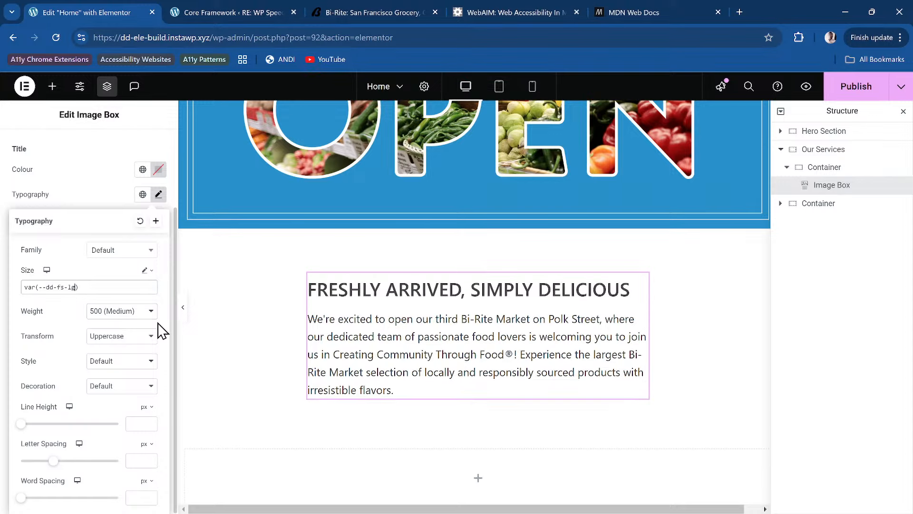
key(ctrl+z)
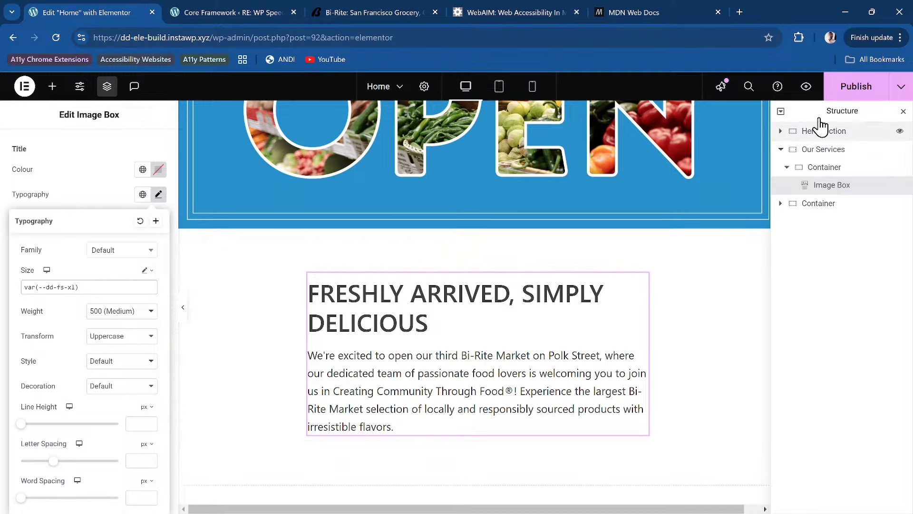
Step: Publish the Home page, check the Groceries Delivered section on the Bi-Rite website, and return to the Elementor editor
click(857, 90)
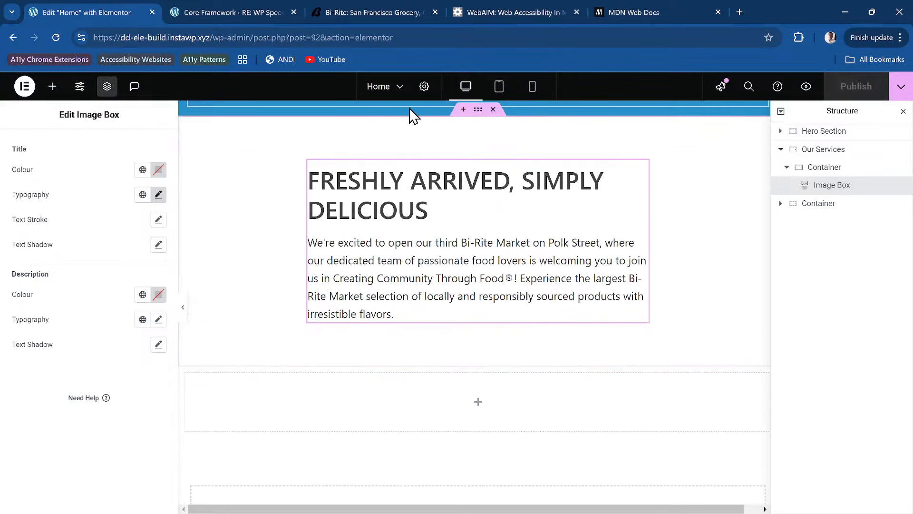
click(369, 13)
scroll(386, 233, down, 5)
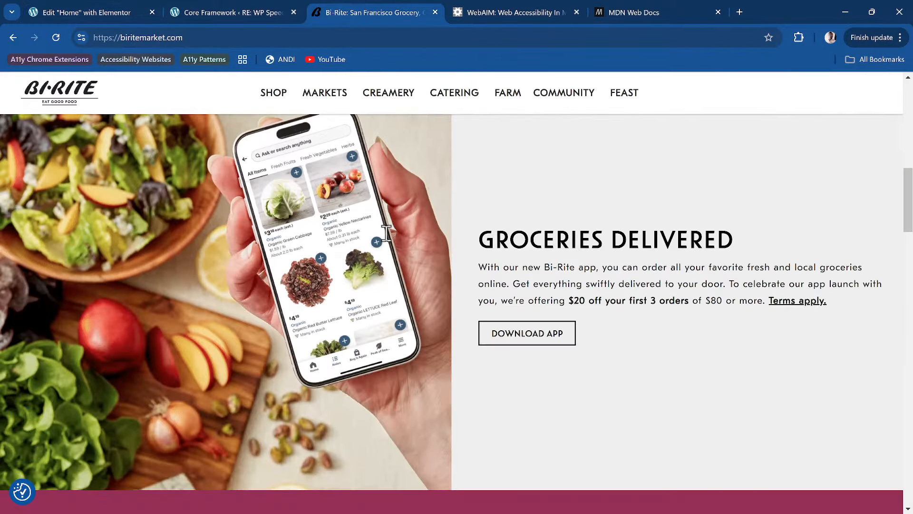
scroll(422, 220, up, 2)
scroll(421, 226, down, 1)
scroll(424, 230, down, 1)
click(87, 12)
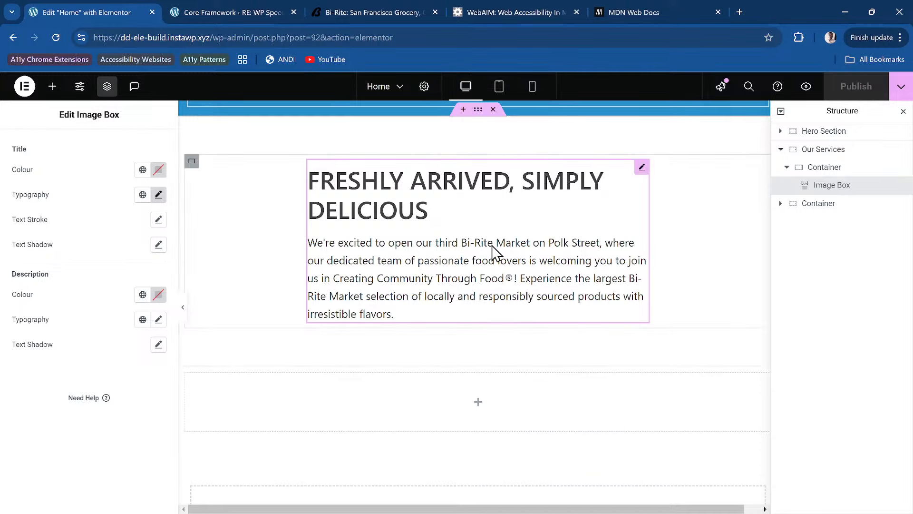
Step: Review the Image Box's title and description content and its box alignment and spacing style options
click(377, 226)
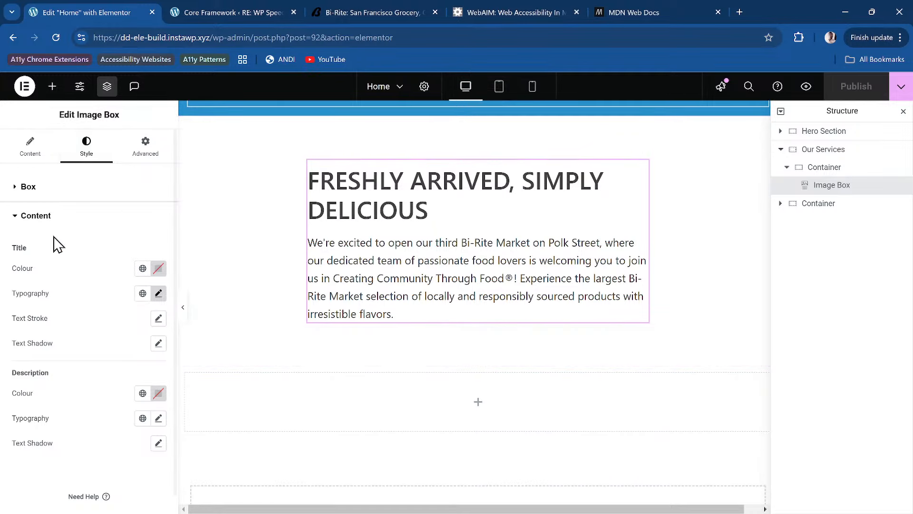
click(30, 152)
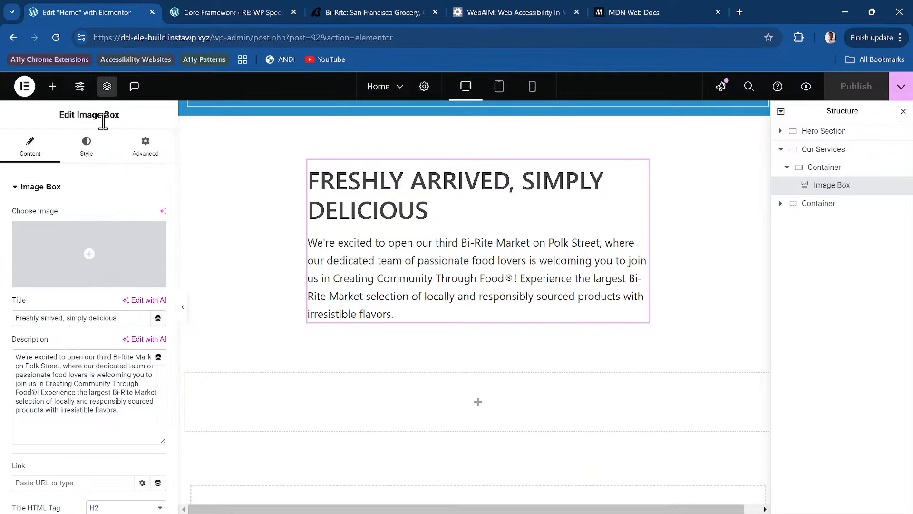
click(86, 144)
scroll(308, 311, up, 1)
scroll(311, 310, down, 1)
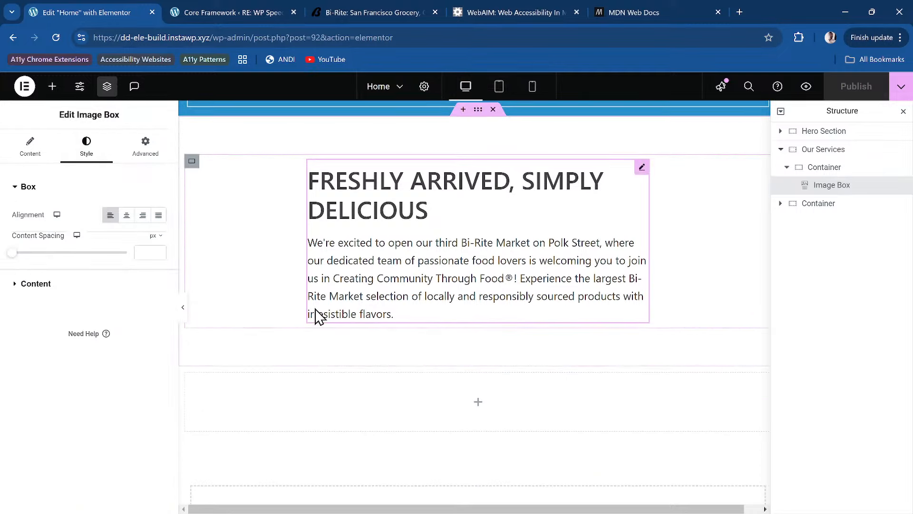
Step: Add a second container inside the Our Services section, below the container that holds the Image Box
click(849, 203)
drag(827, 212, 824, 196)
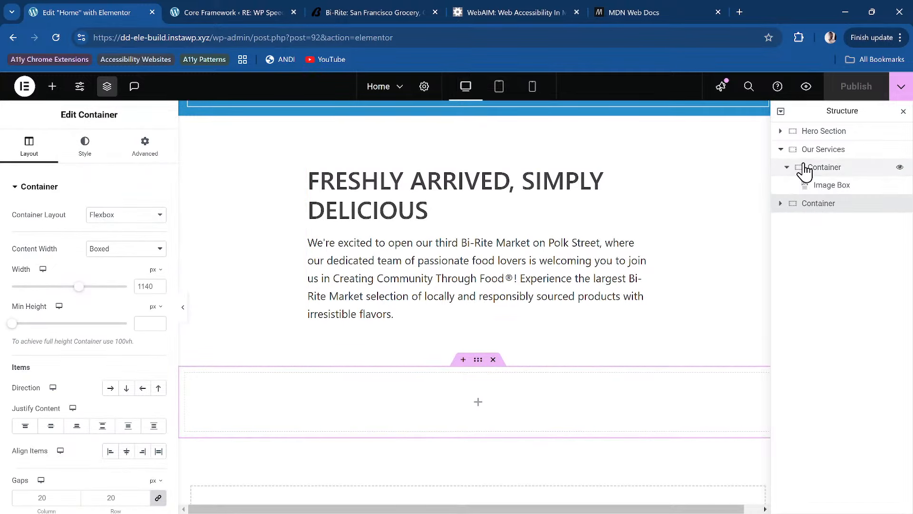
click(824, 167)
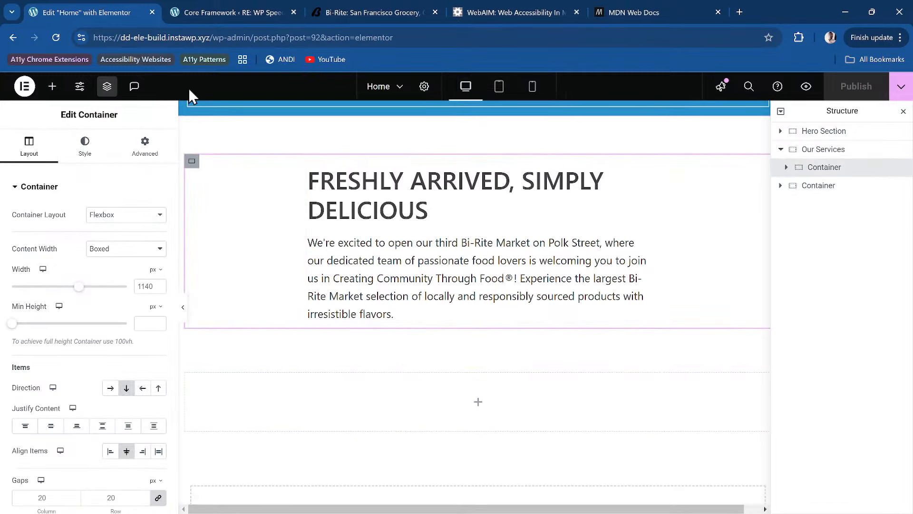
click(827, 149)
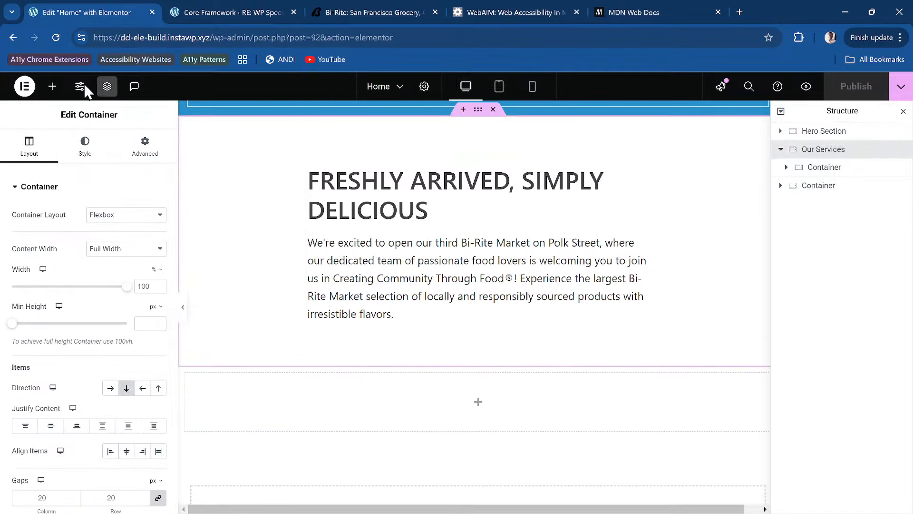
click(52, 86)
click(67, 310)
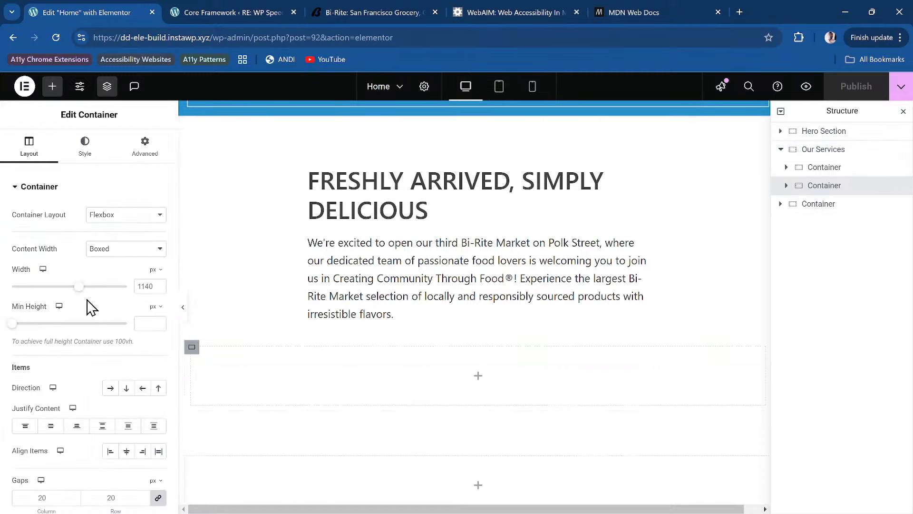
Step: Switch to the Bi-Rite website and survey the image-and-text sections from Groceries Delivered to Nourish + Inspire
click(331, 16)
scroll(546, 263, up, 1)
scroll(551, 262, down, 7)
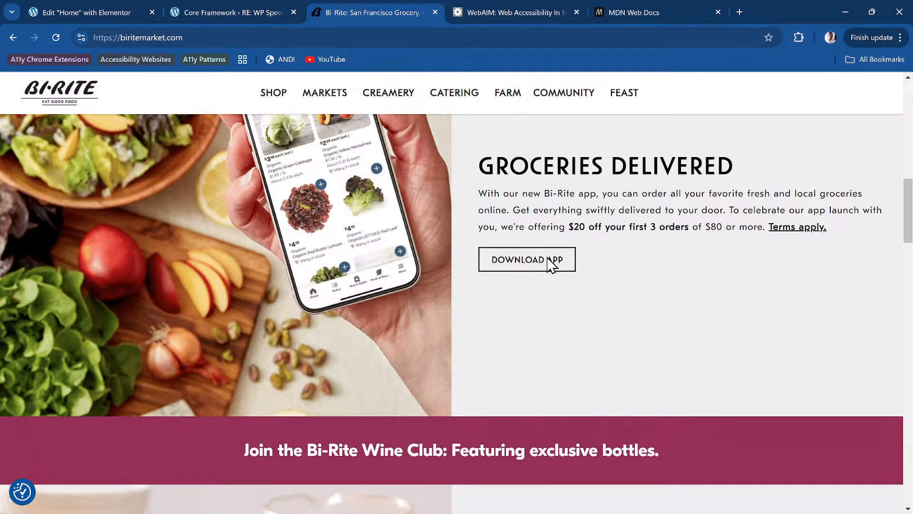
scroll(551, 266, down, 15)
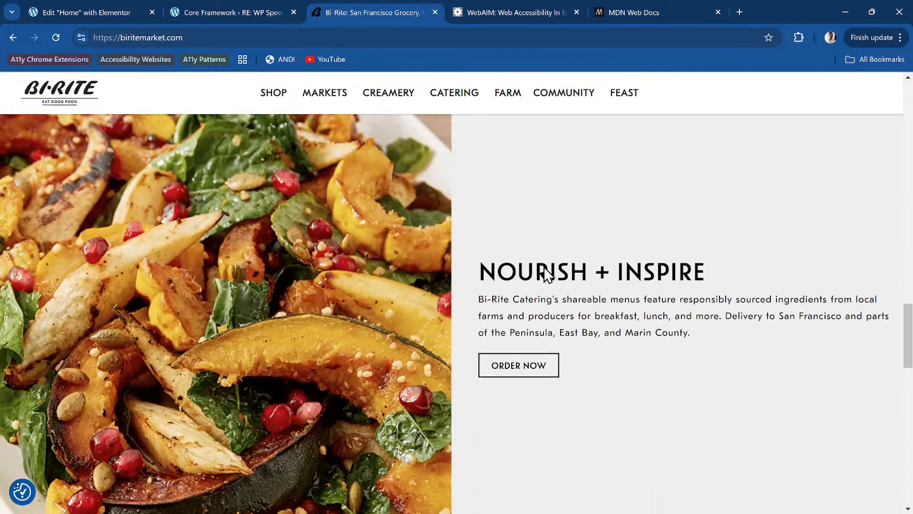
scroll(542, 263, up, 3)
scroll(542, 263, up, 12)
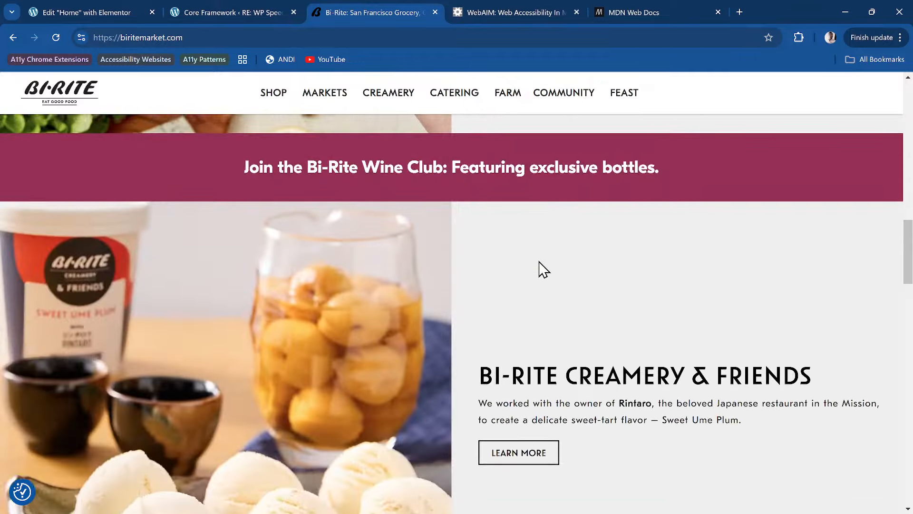
scroll(456, 214, up, 2)
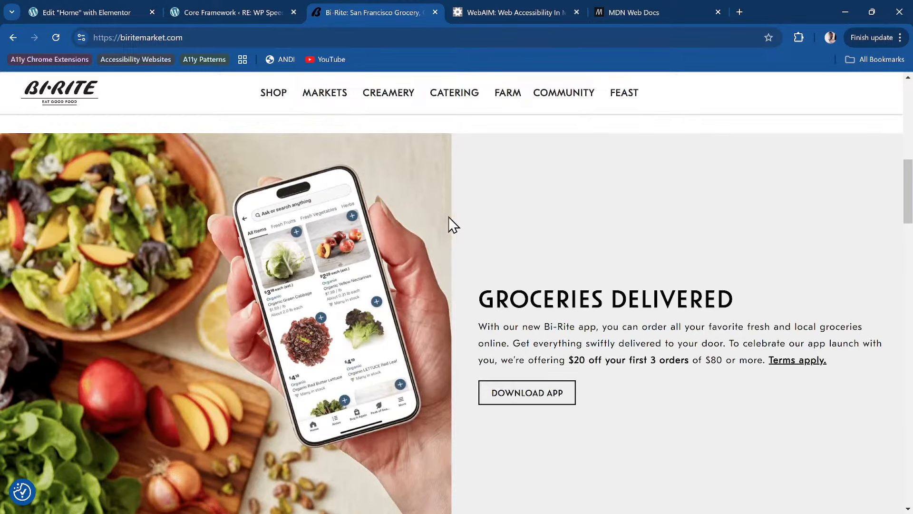
Step: Examine the layout of the Groceries Delivered section and the Wine Club banner beneath it on the live site
scroll(428, 200, down, 3)
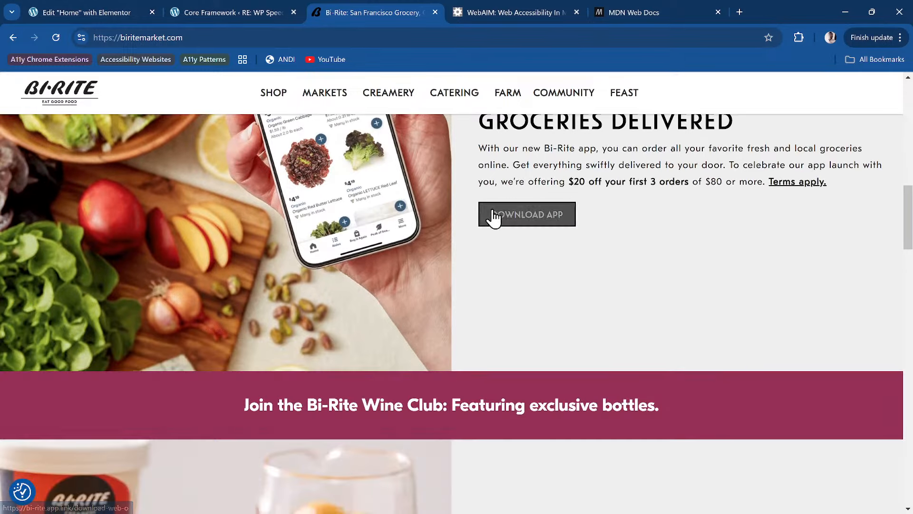
scroll(446, 209, down, 4)
scroll(447, 210, up, 6)
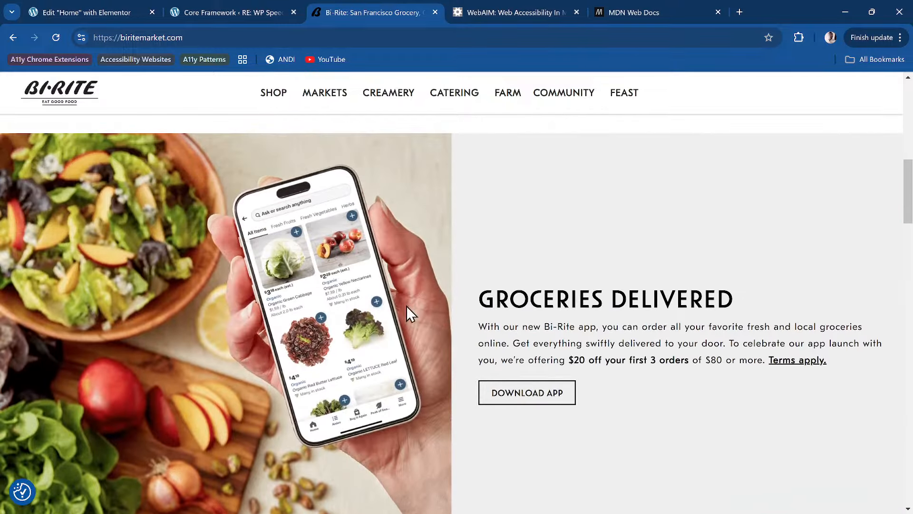
scroll(435, 403, down, 3)
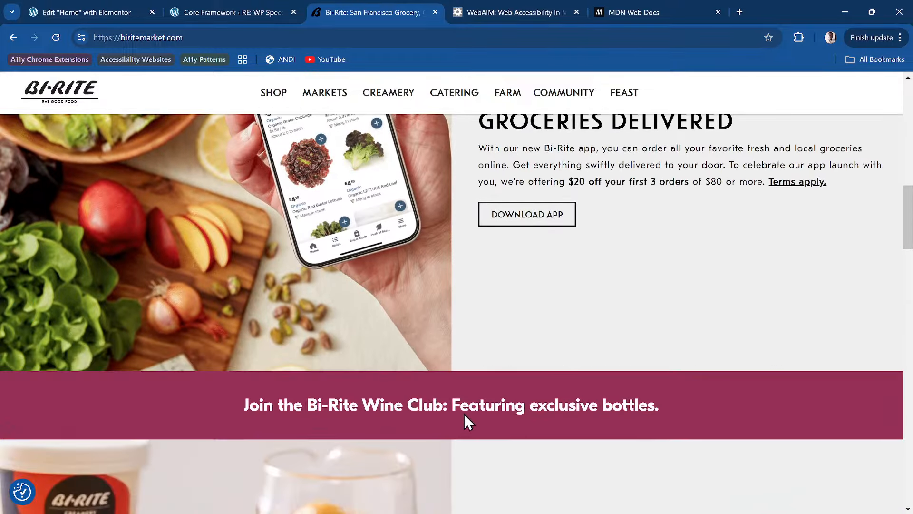
scroll(528, 295, up, 4)
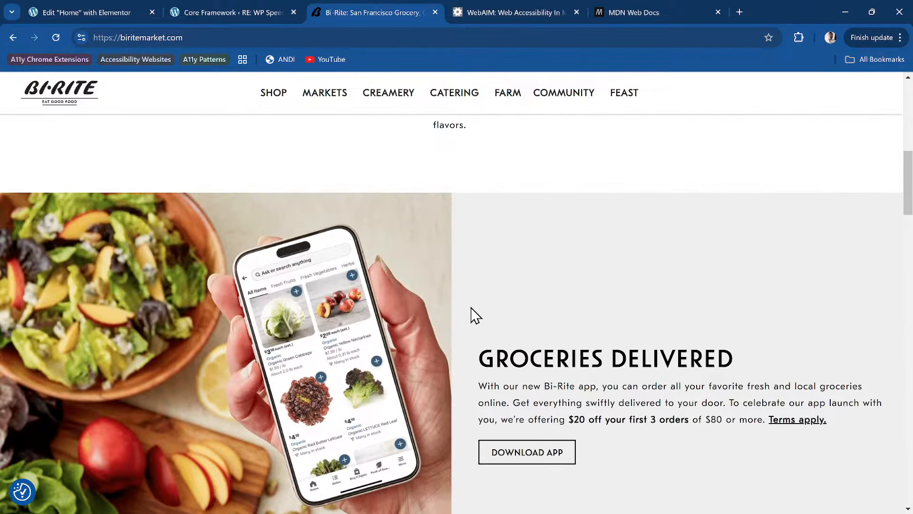
scroll(475, 315, down, 3)
scroll(477, 312, up, 1)
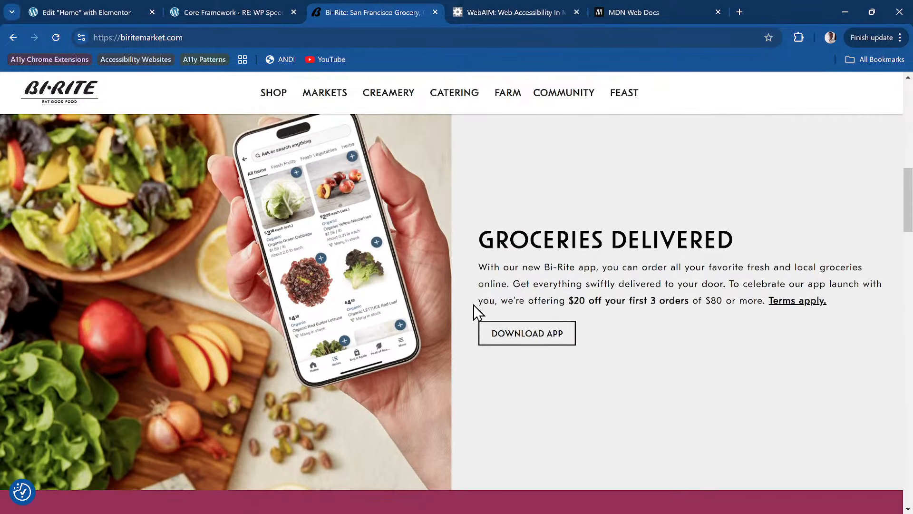
scroll(490, 257, up, 2)
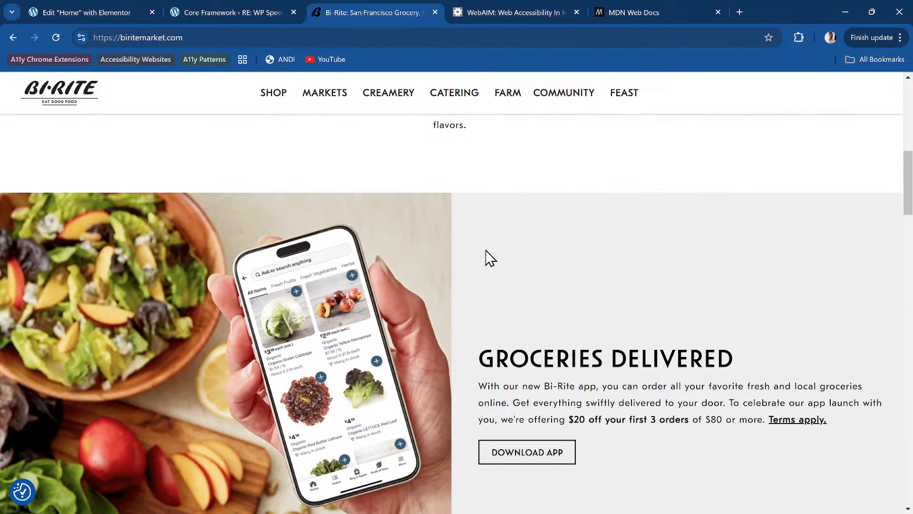
scroll(483, 296, down, 3)
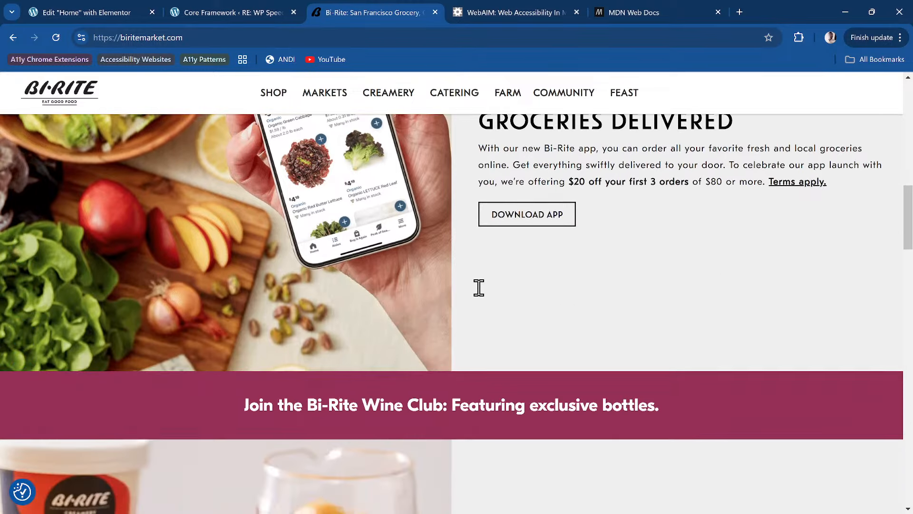
scroll(479, 287, up, 2)
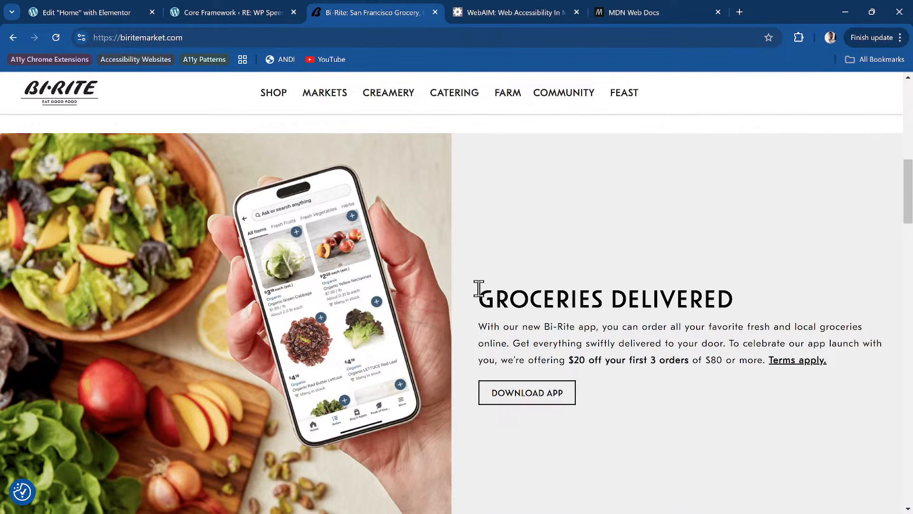
scroll(514, 288, down, 6)
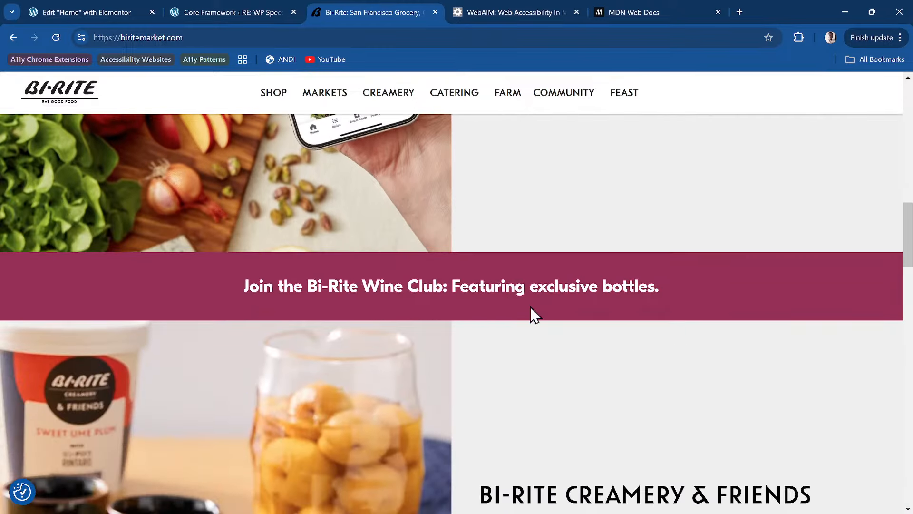
scroll(477, 220, up, 6)
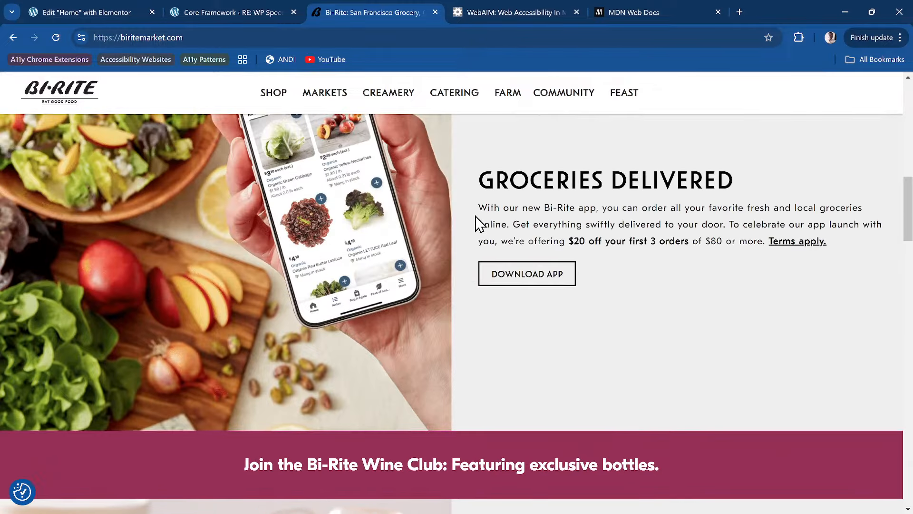
Step: Compare the layouts of the Bi-Rite Creamery & Friends and Nourish + Inspire sections on the live site
scroll(477, 220, down, 4)
scroll(477, 223, down, 12)
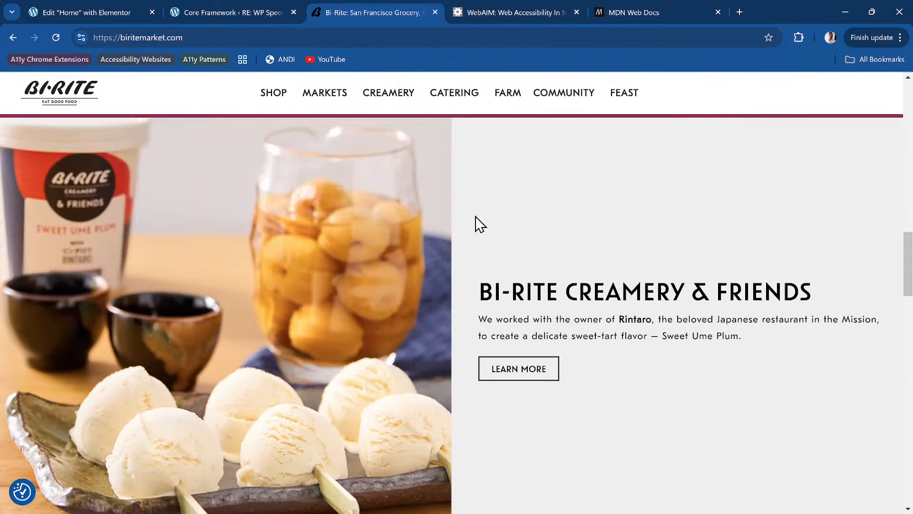
scroll(477, 223, down, 6)
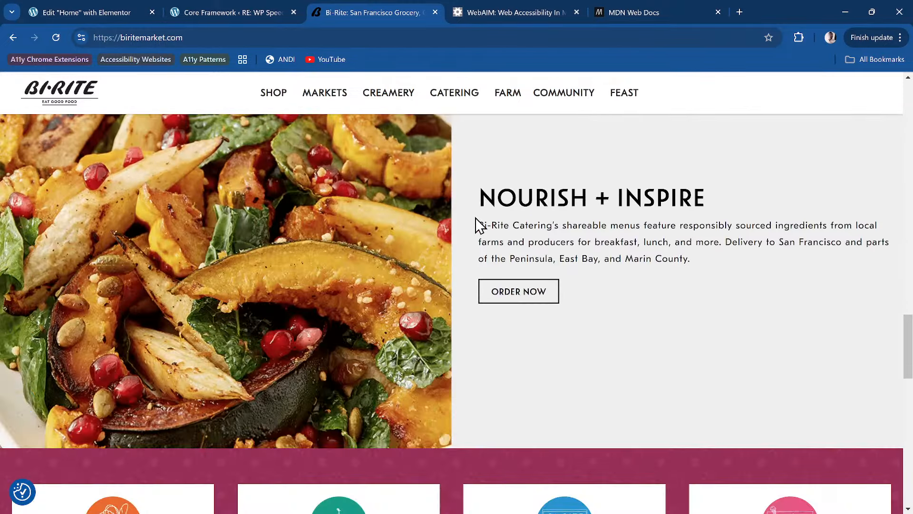
Step: Re-examine the Groceries Delivered section on the live site and return to the second Our Services container in Elementor
scroll(478, 225, up, 7)
scroll(488, 230, up, 15)
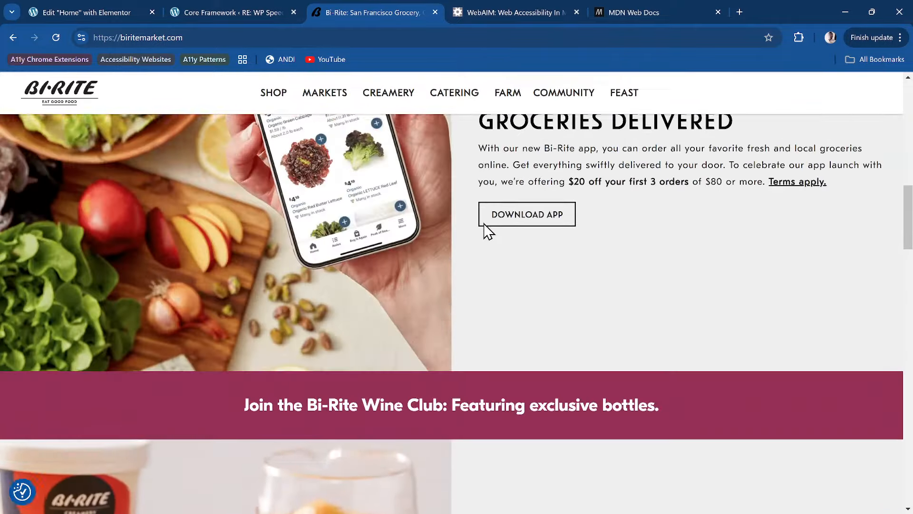
scroll(486, 231, down, 3)
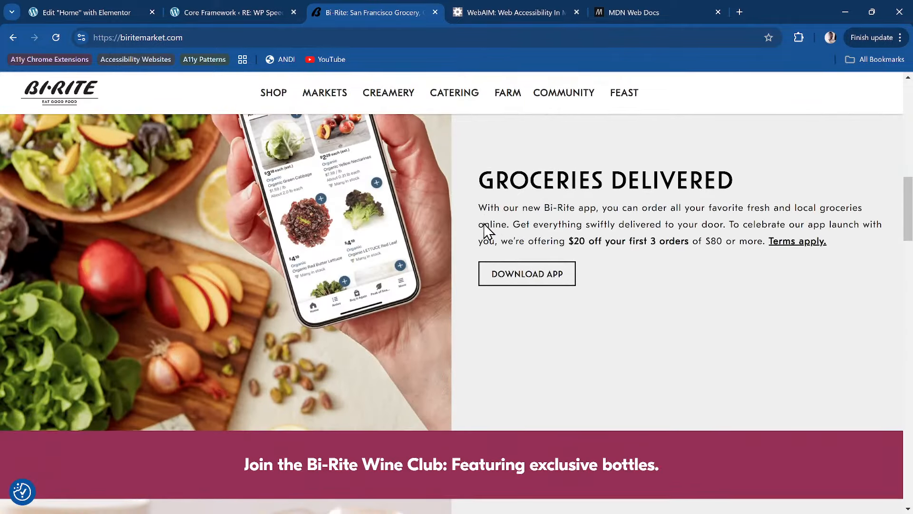
click(101, 10)
click(787, 186)
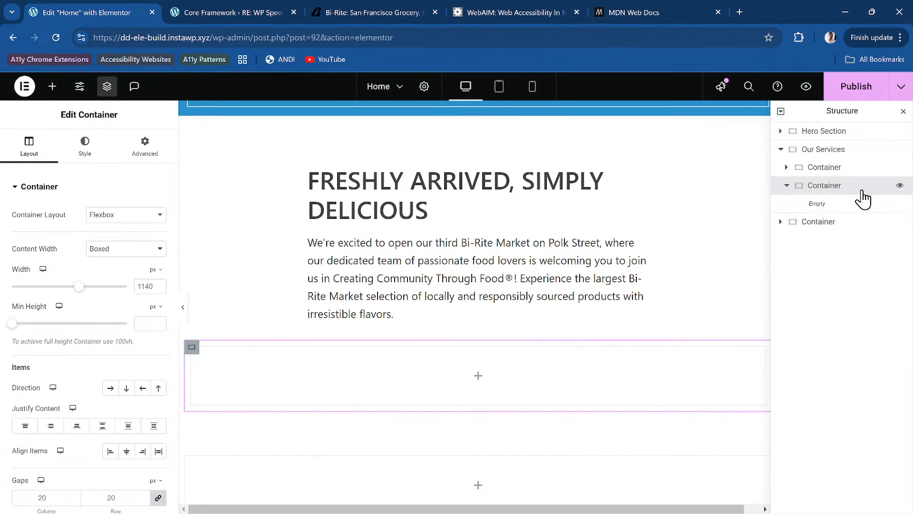
click(51, 88)
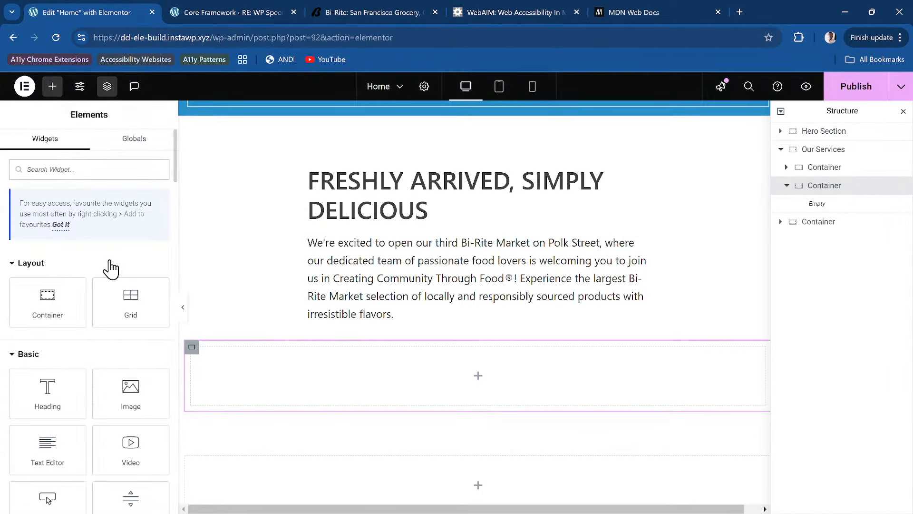
click(50, 301)
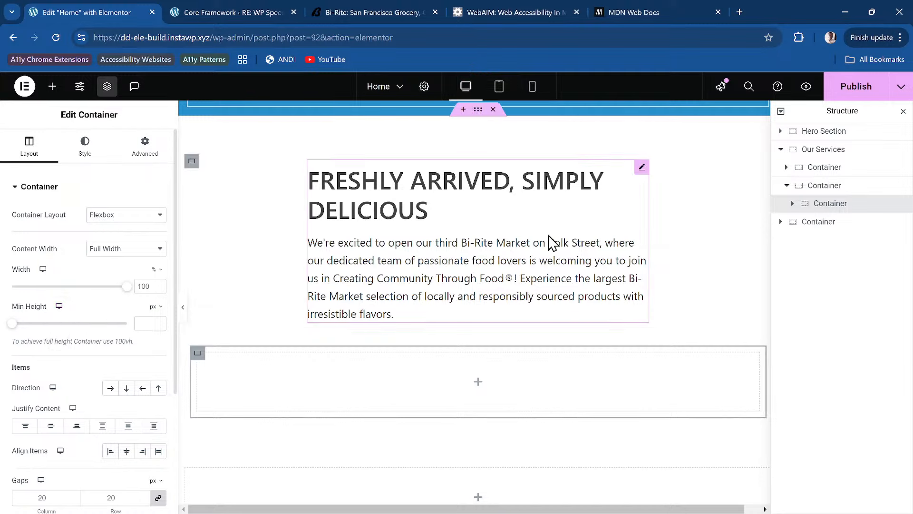
click(793, 204)
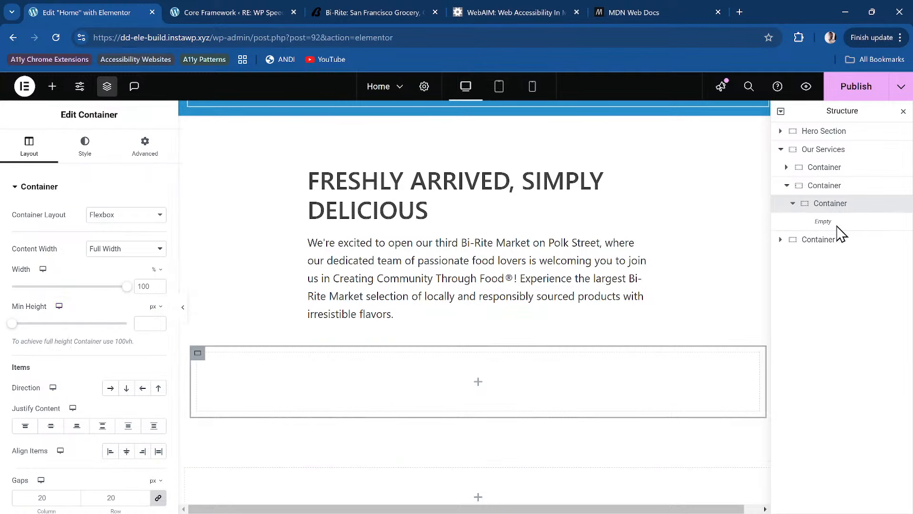
double_click(829, 203)
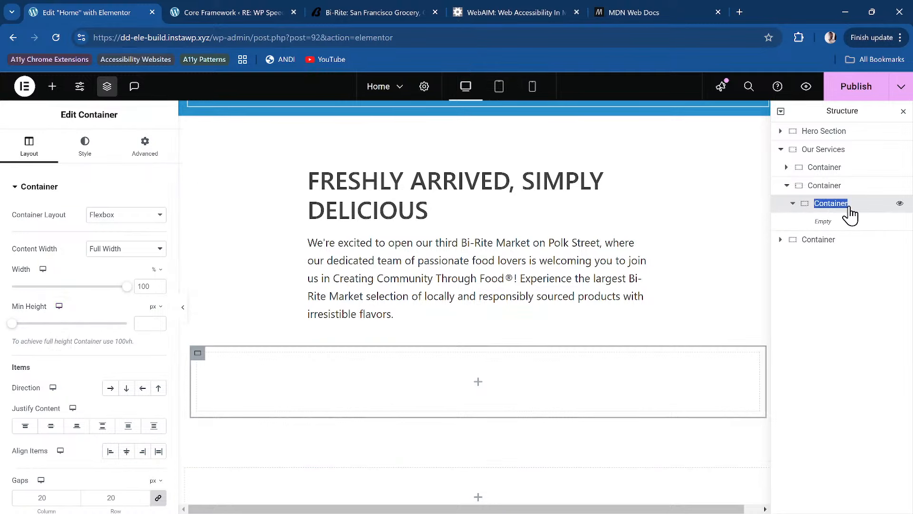
text(Image)
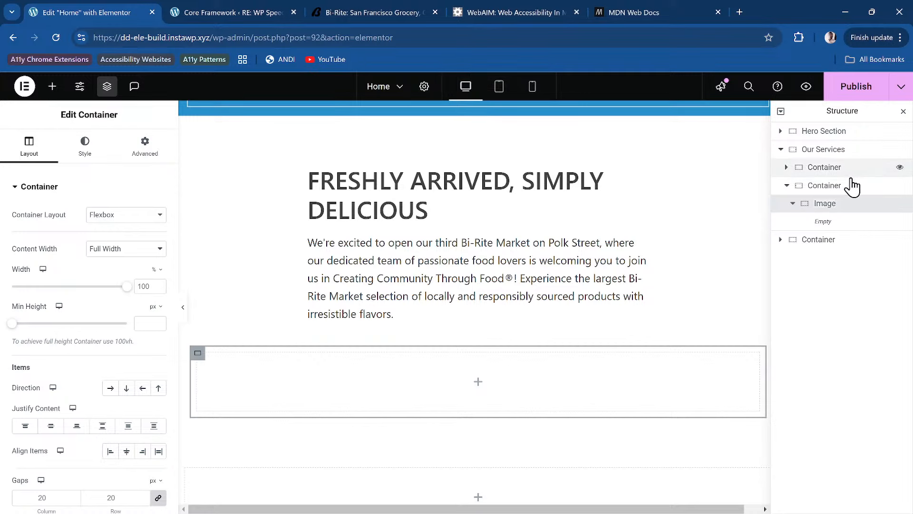
click(799, 188)
click(792, 203)
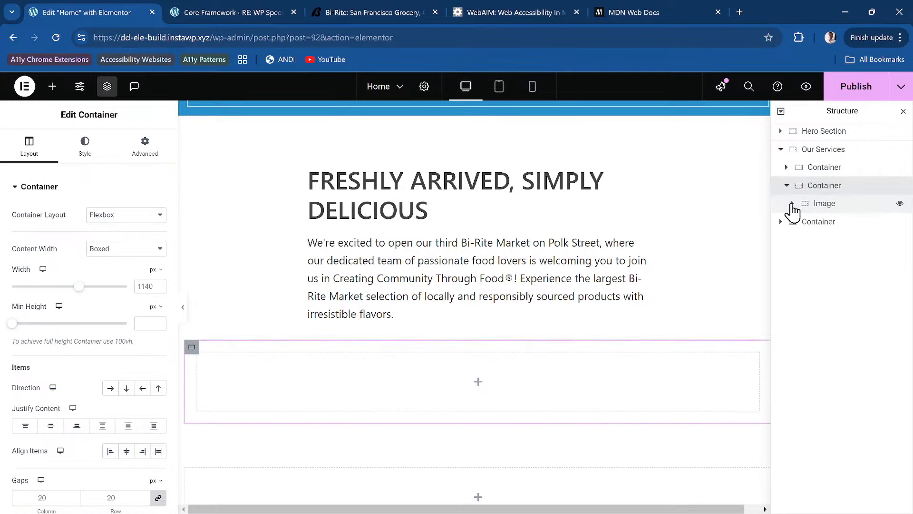
click(829, 205)
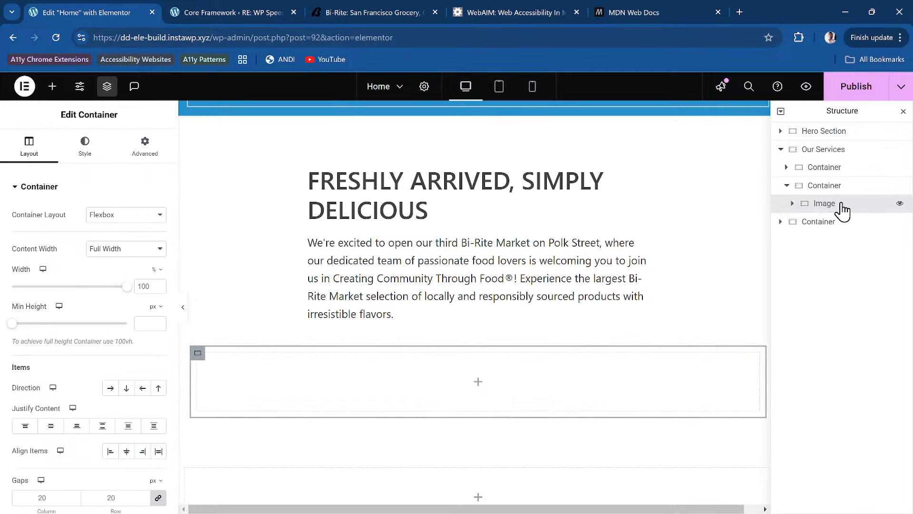
right_click(843, 210)
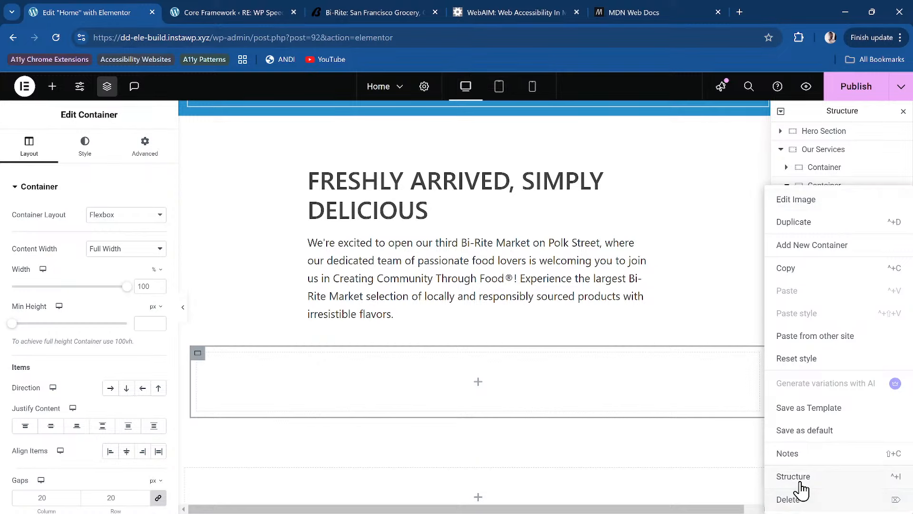
click(808, 498)
Step: Add an Image widget directly inside the empty second container of the Our Services section
click(789, 189)
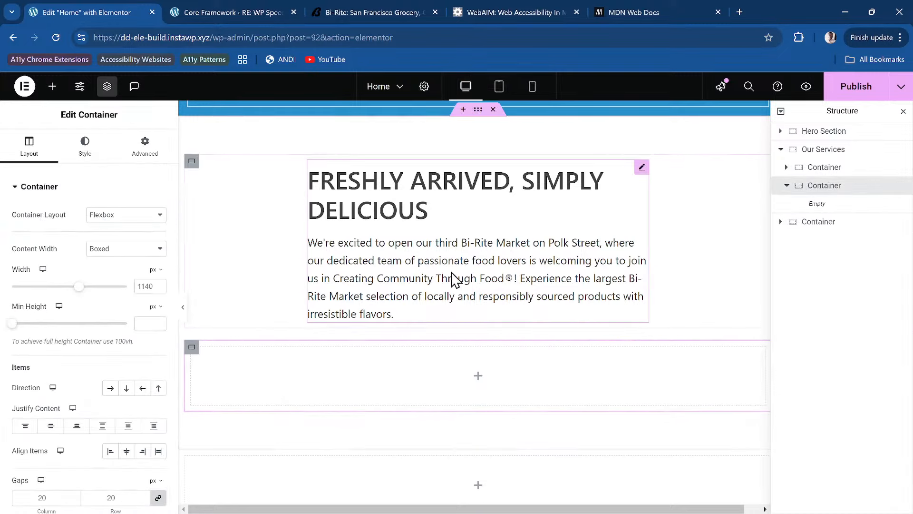
click(53, 87)
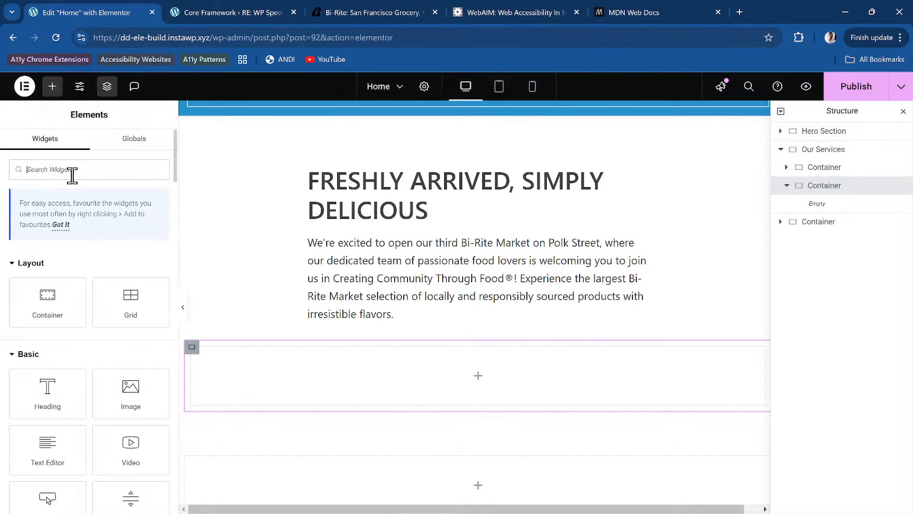
click(71, 175)
text(image)
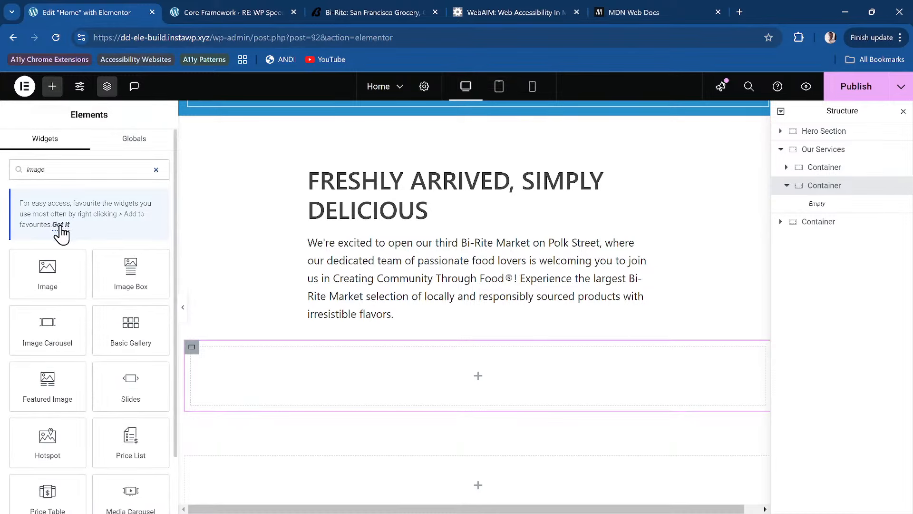
click(56, 294)
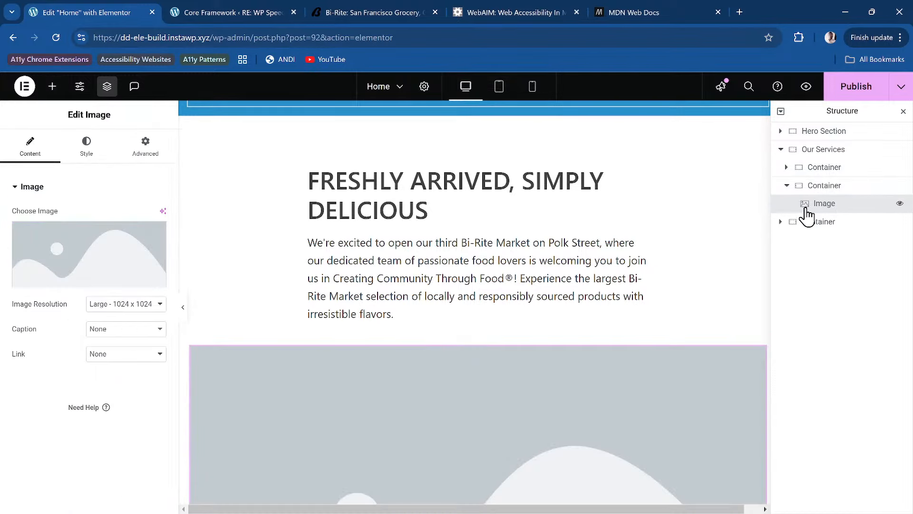
Step: Check the Groceries Delivered text and button on the live site and add a nested container beneath the Image widget
click(53, 88)
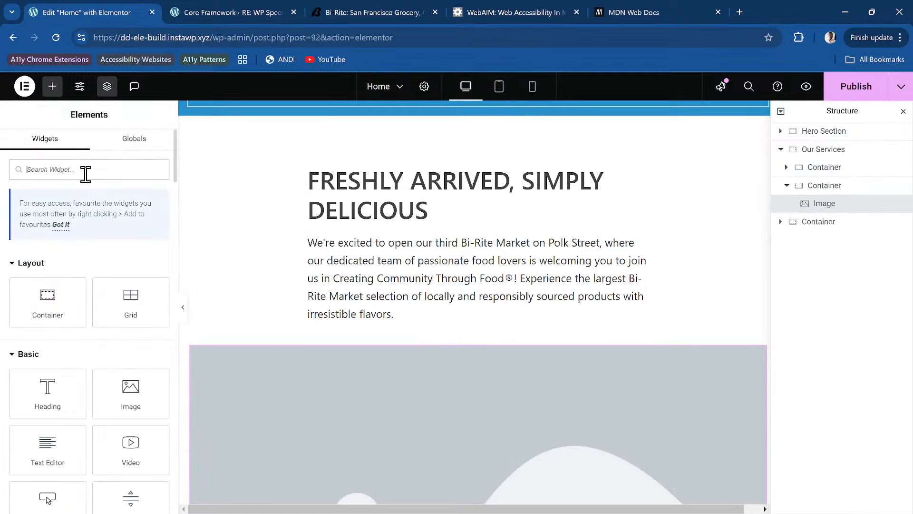
click(84, 171)
text(b)
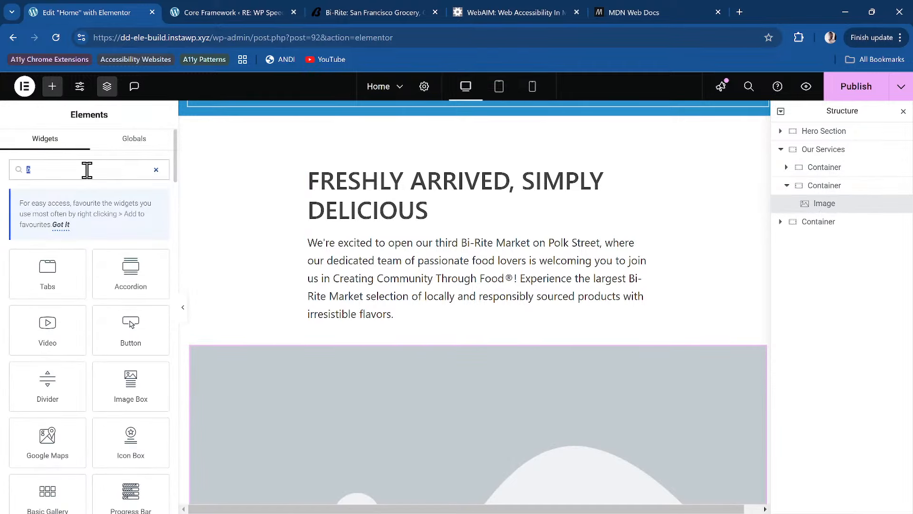
click(224, 12)
click(373, 13)
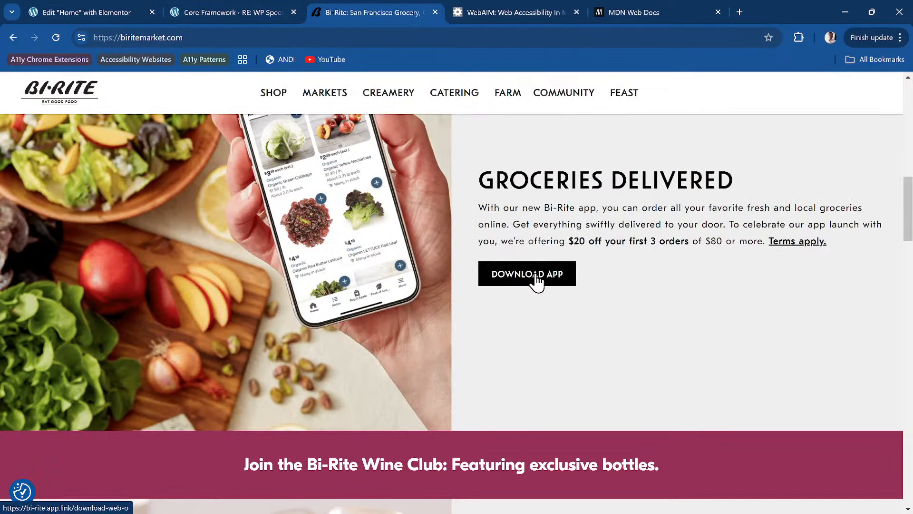
click(101, 12)
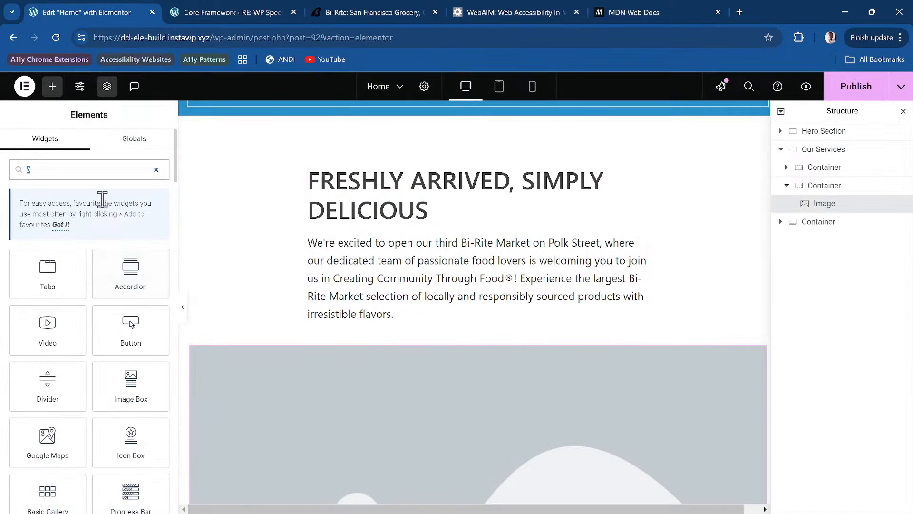
text(cont)
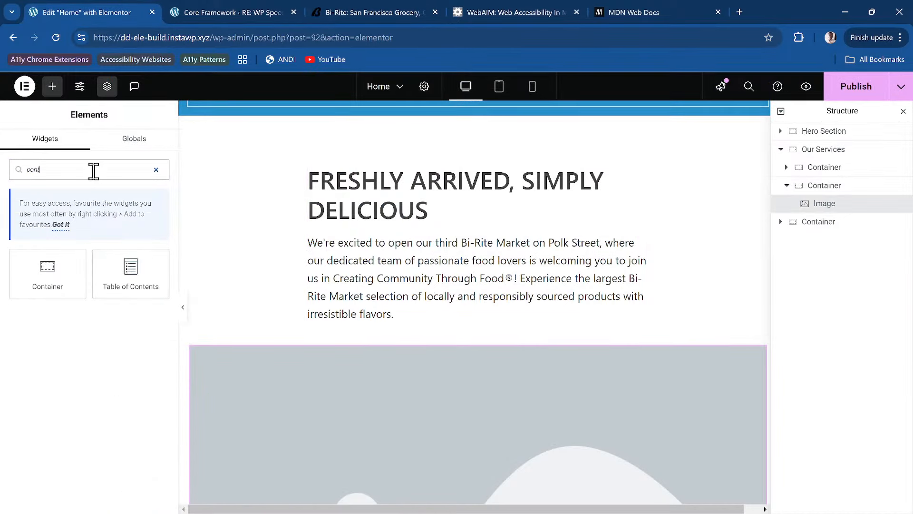
click(48, 269)
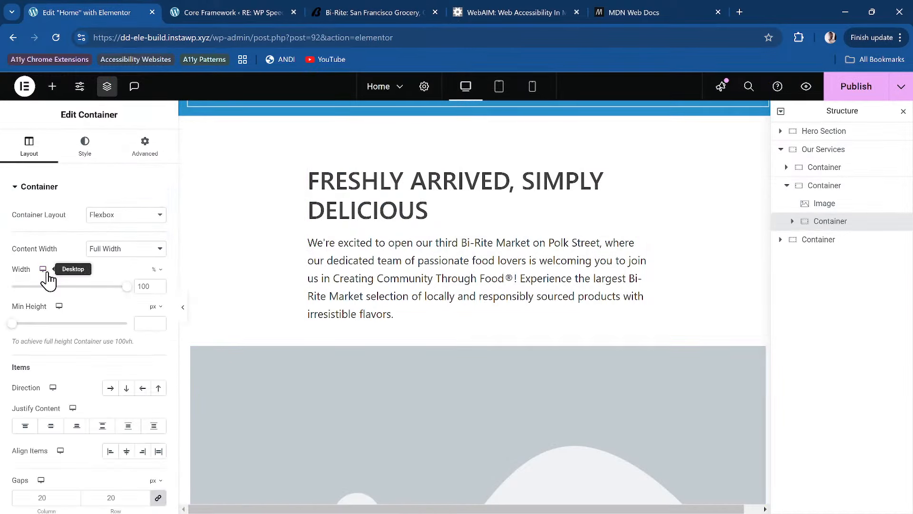
click(830, 222)
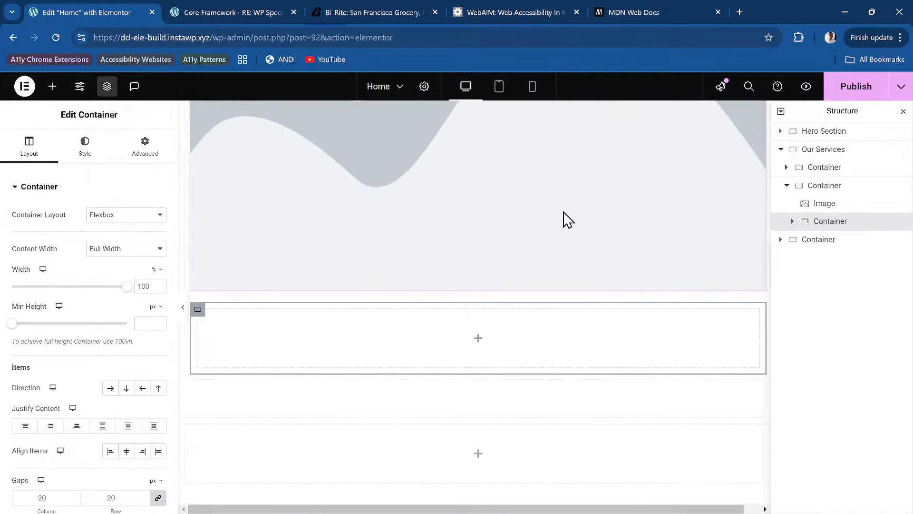
Step: Switch to the Bi-Rite website to check the Groceries Delivered section and Wine Club banner, and return to the Elementor editor
click(349, 12)
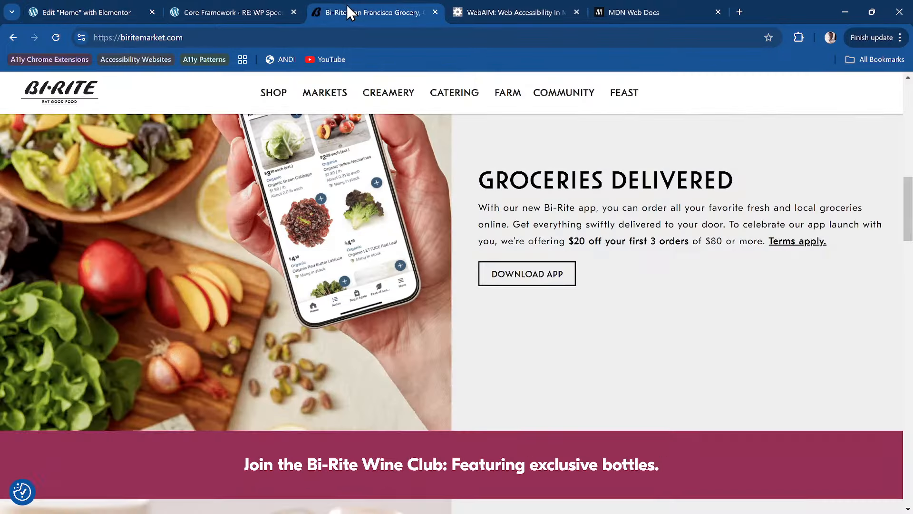
scroll(389, 406, down, 1)
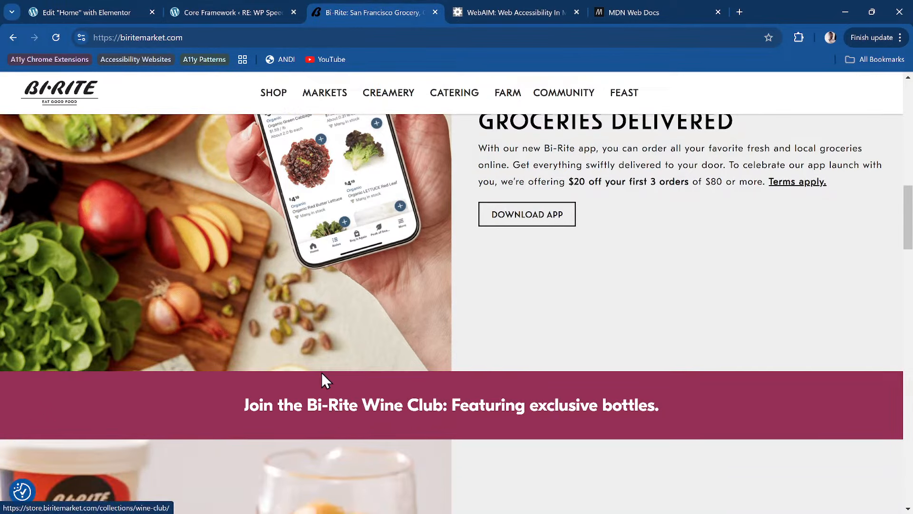
click(108, 10)
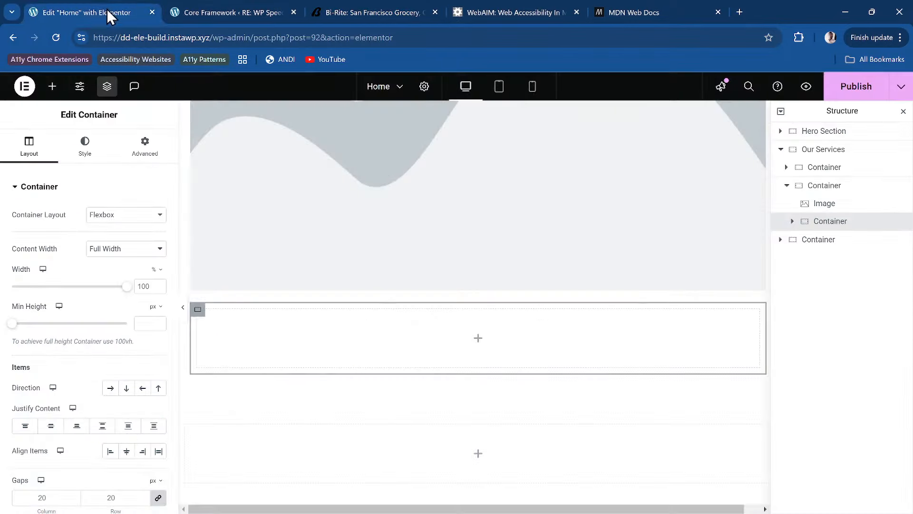
Step: Add a Heading widget to the second Our Services container, after the image and the nested container
click(842, 190)
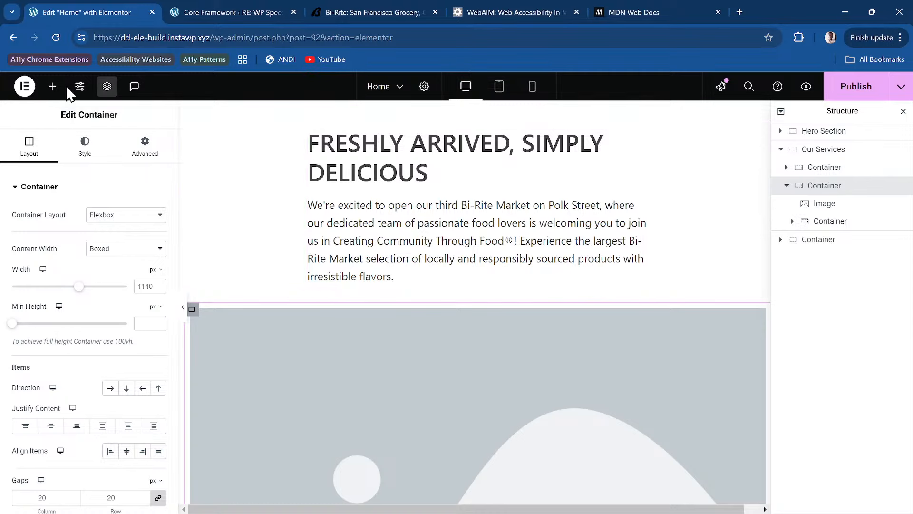
click(62, 101)
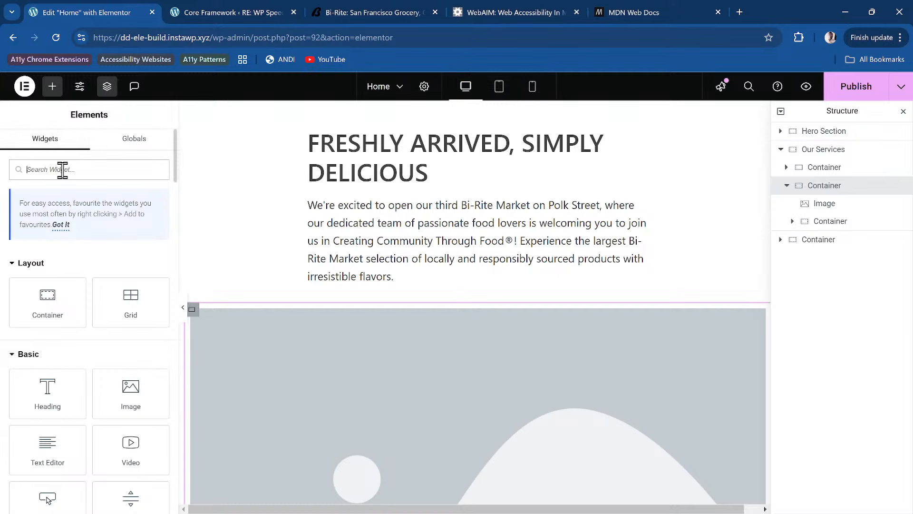
text(head)
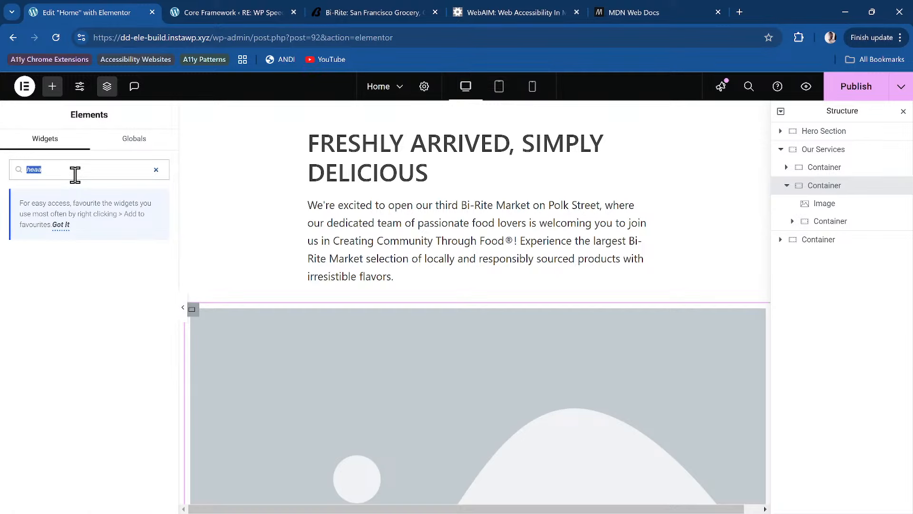
text(head)
click(61, 256)
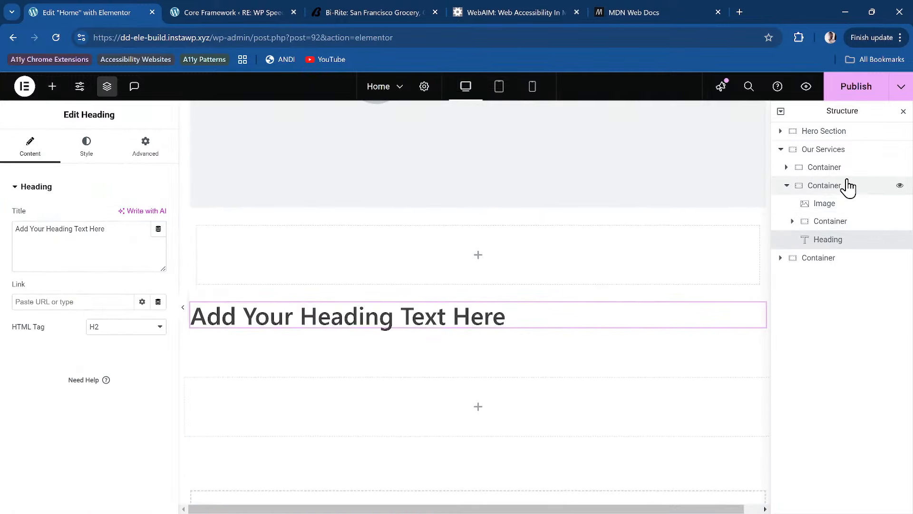
Step: Assign the CSS class dd-split-grid to the container that holds the image, nested container and heading
click(838, 189)
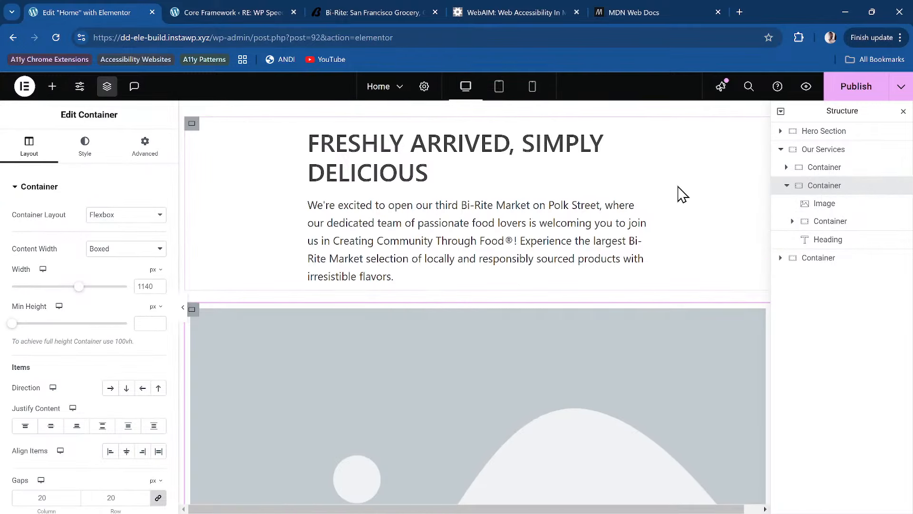
click(137, 161)
scroll(126, 332, down, 5)
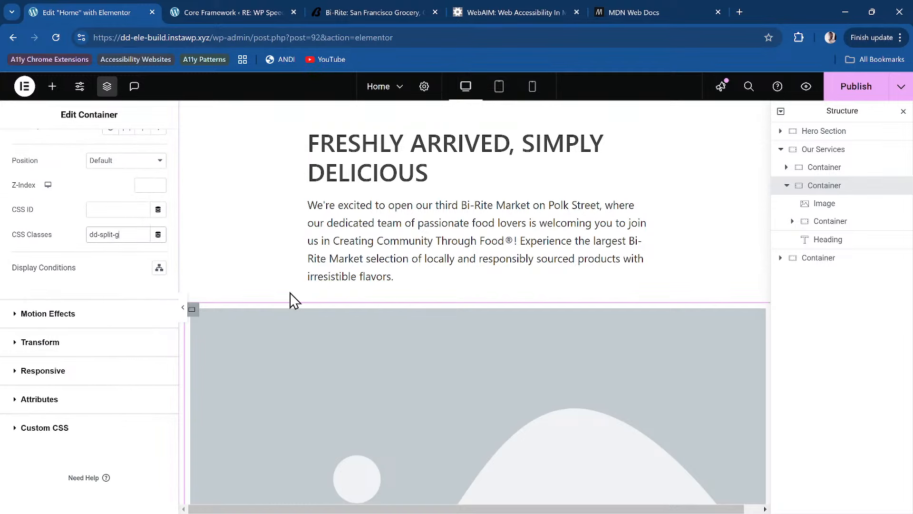
text(rid)
scroll(539, 300, down, 1)
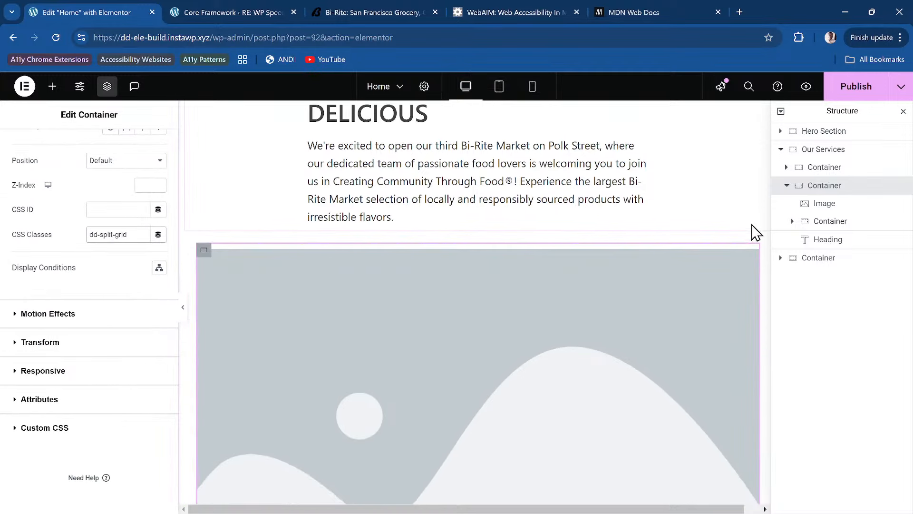
Step: Set the content width of the dd-split-grid container to Full Width
scroll(106, 210, up, 5)
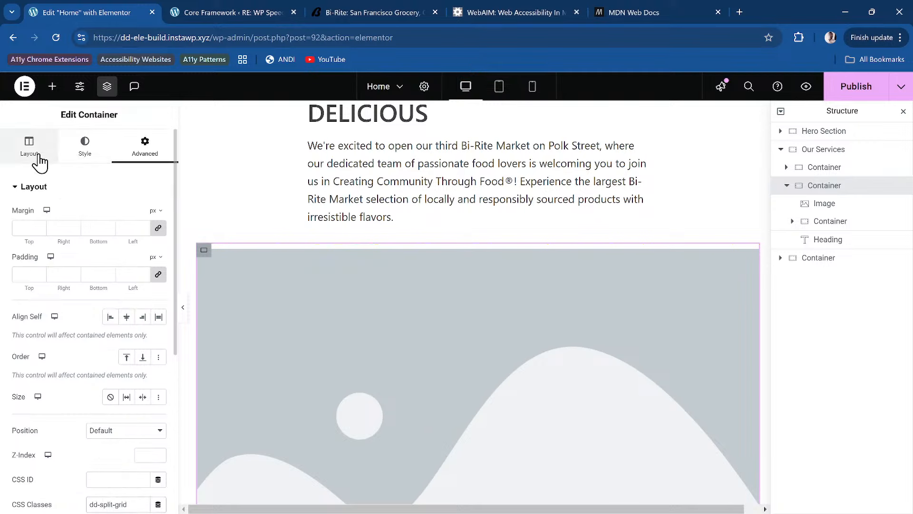
click(33, 147)
click(129, 252)
click(130, 274)
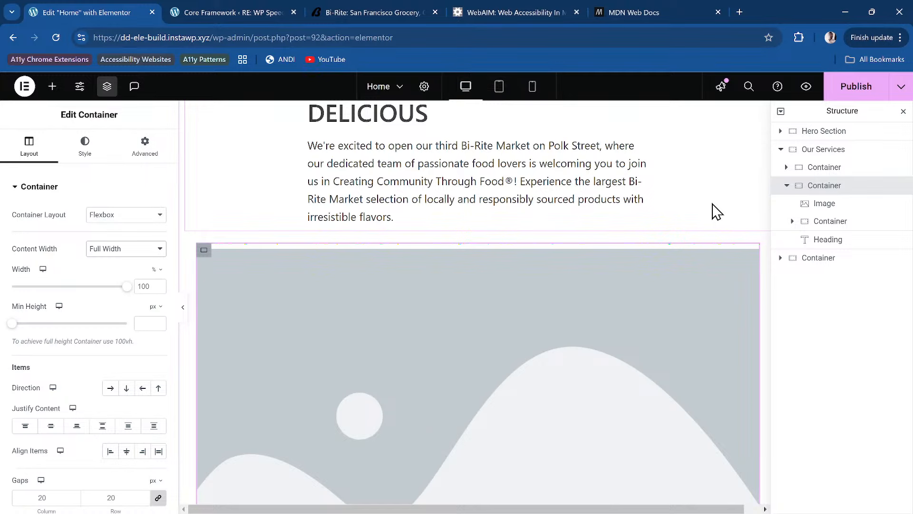
Step: Rename the second Our Services container, which holds the image, nested container and heading, as Split Grid
click(825, 204)
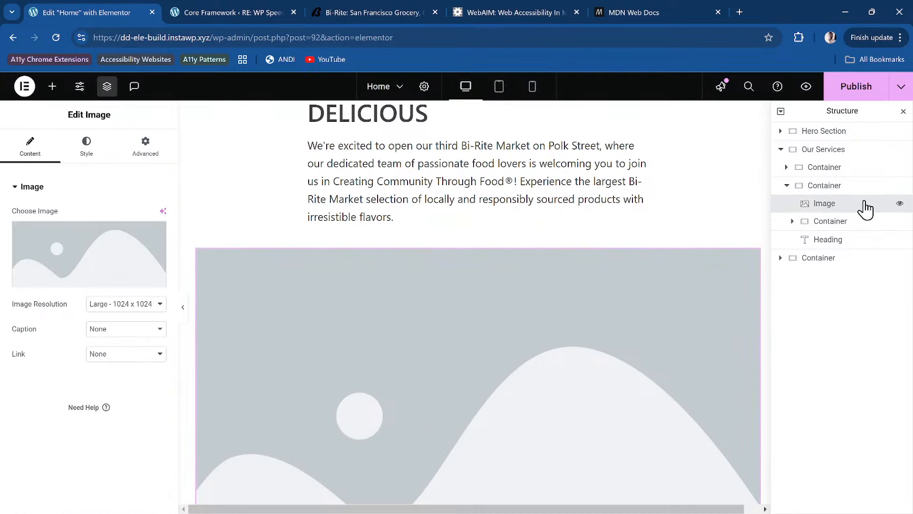
click(839, 193)
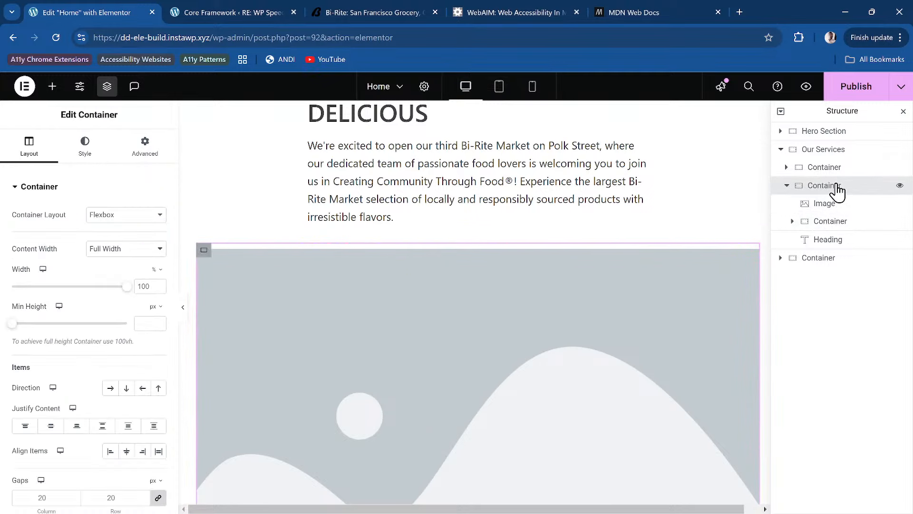
double_click(830, 185)
text(Split C)
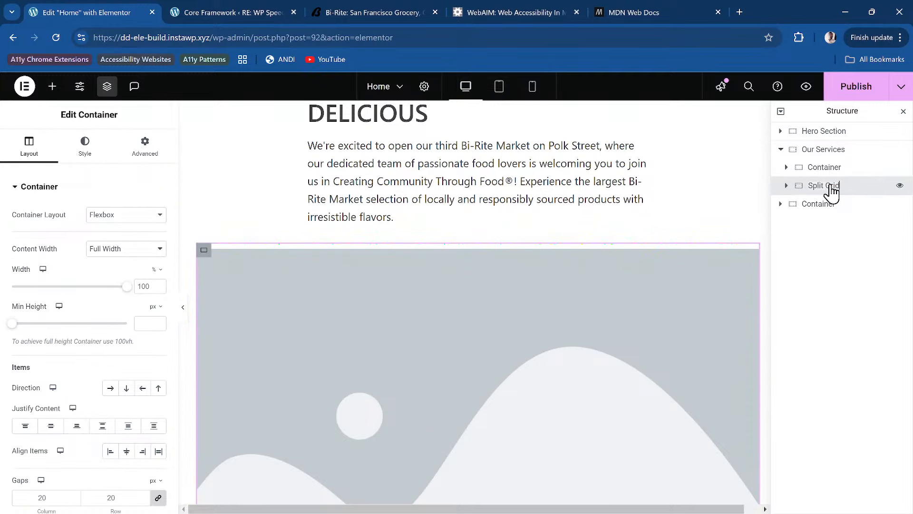
text(rid)
Step: Assign the CSS class dd-split-grid__col1--full to the image inside the Split Grid container
click(787, 185)
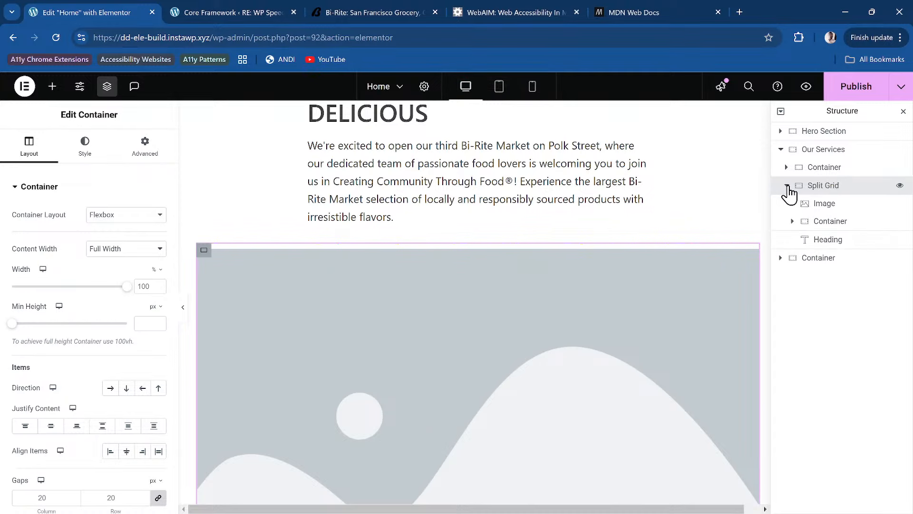
click(822, 204)
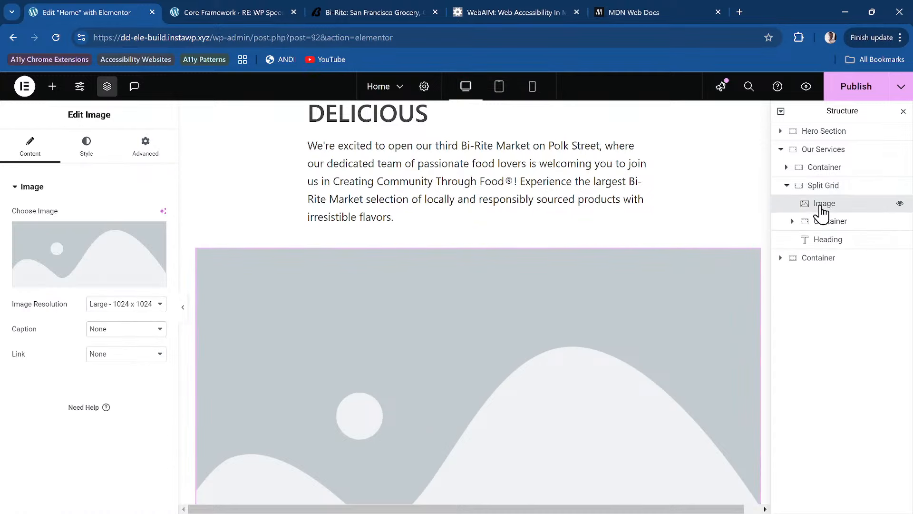
click(147, 153)
scroll(133, 437, down, 8)
scroll(126, 370, up, 1)
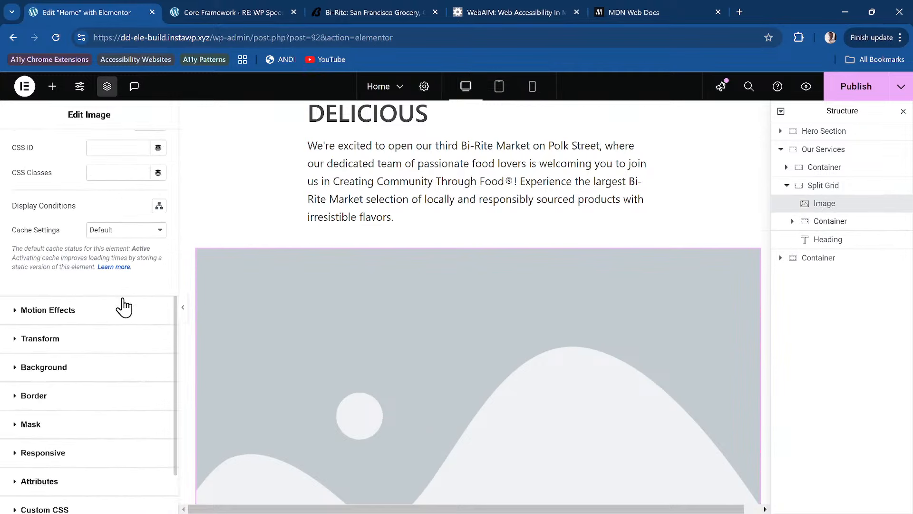
click(118, 177)
text(dd)
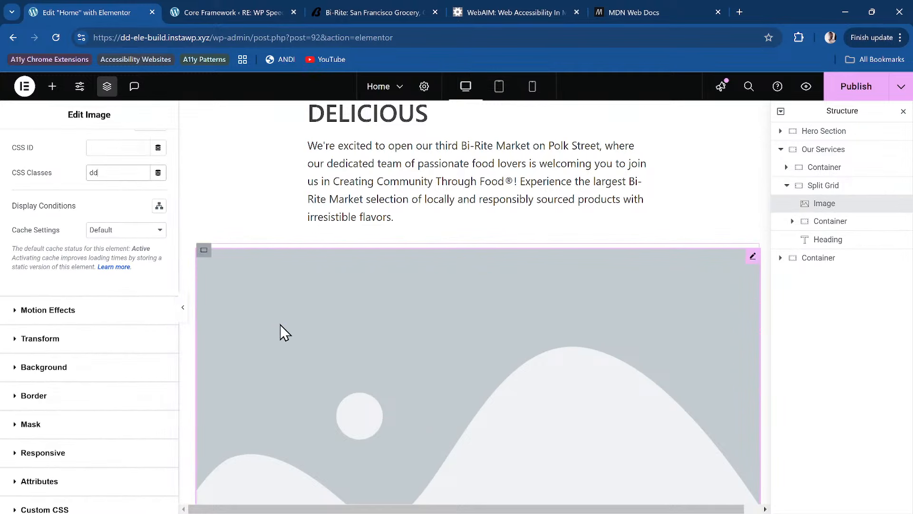
text(-split-grid_)
key(ctrl+minus)
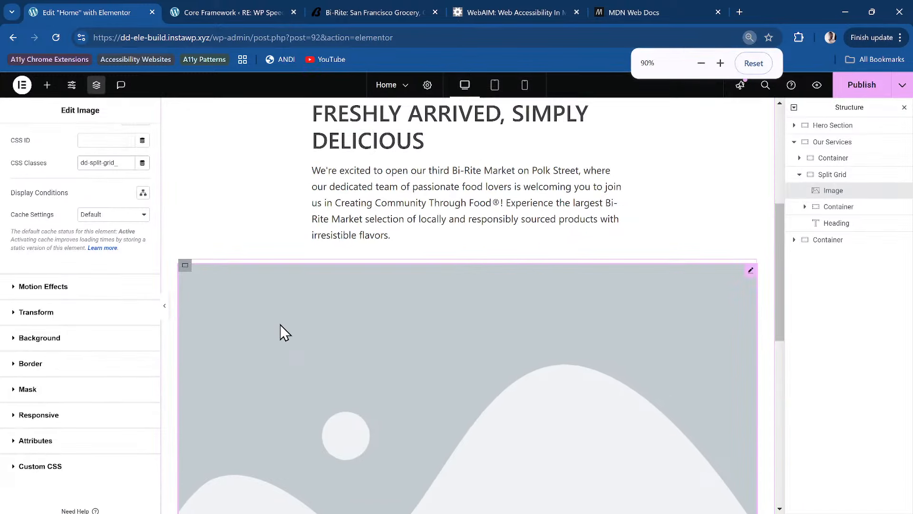
text(_)
key(ctrl+plus)
key(ctrl+plus)
key(ctrl+plus)
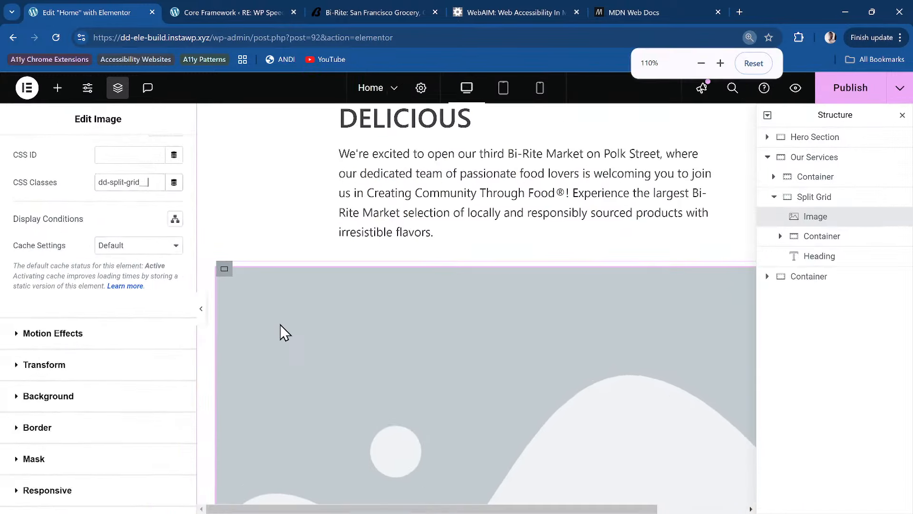
text(col1)
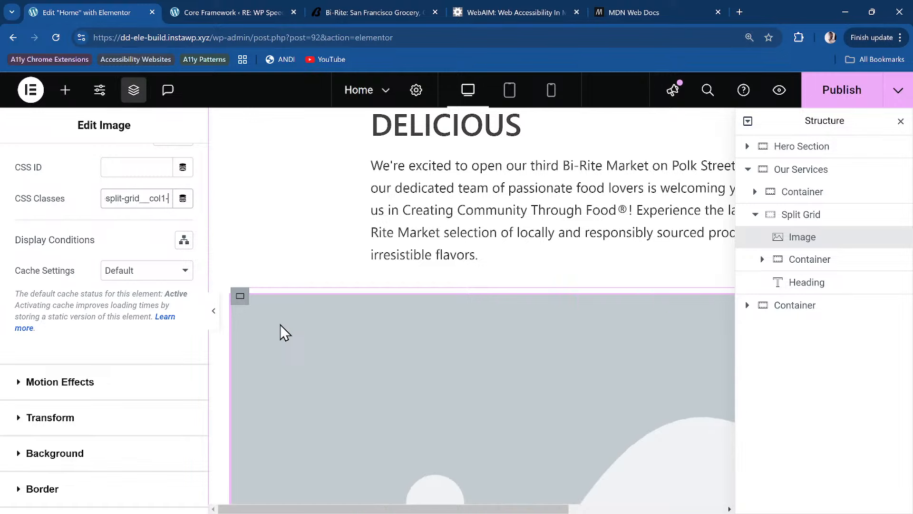
text(--full)
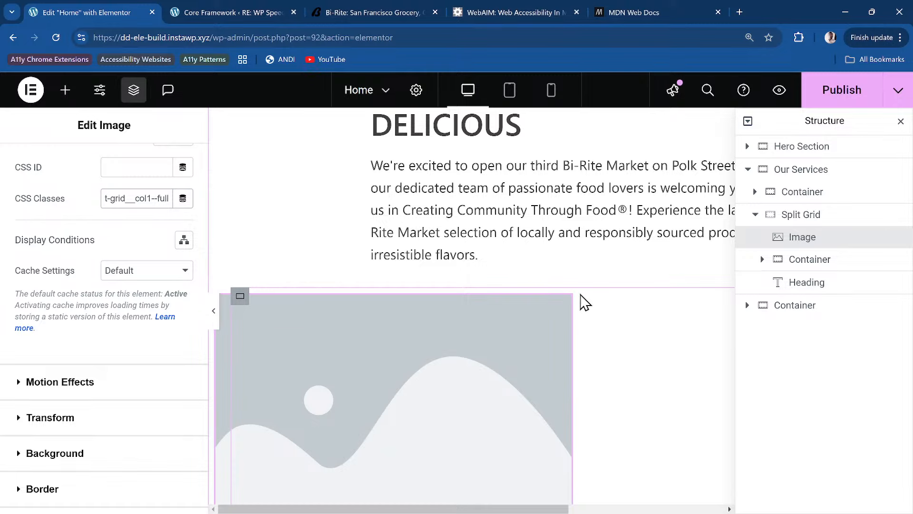
Step: Set the padding of the Split Grid container to 0 px on all sides
click(821, 214)
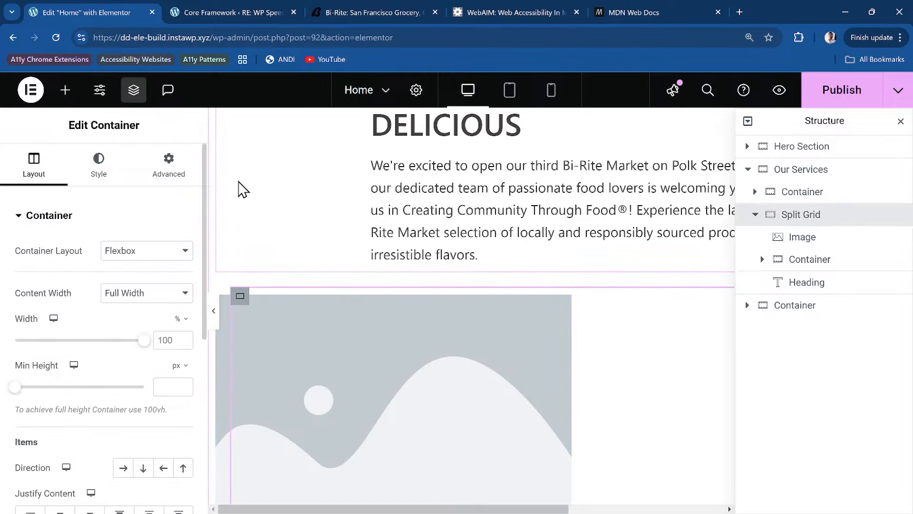
click(149, 172)
click(164, 322)
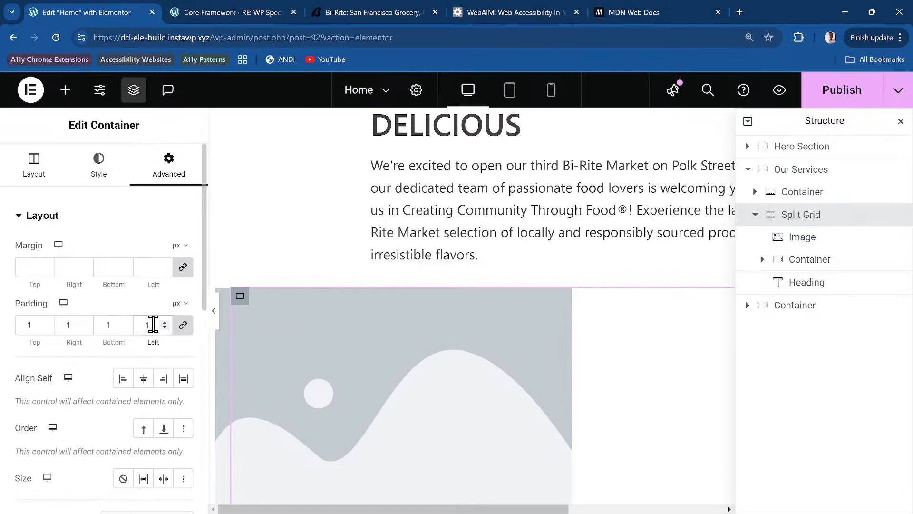
text(0)
Step: Preview the page without the editing panels to check how the split grid image aligns with the page edge and hero section
click(213, 312)
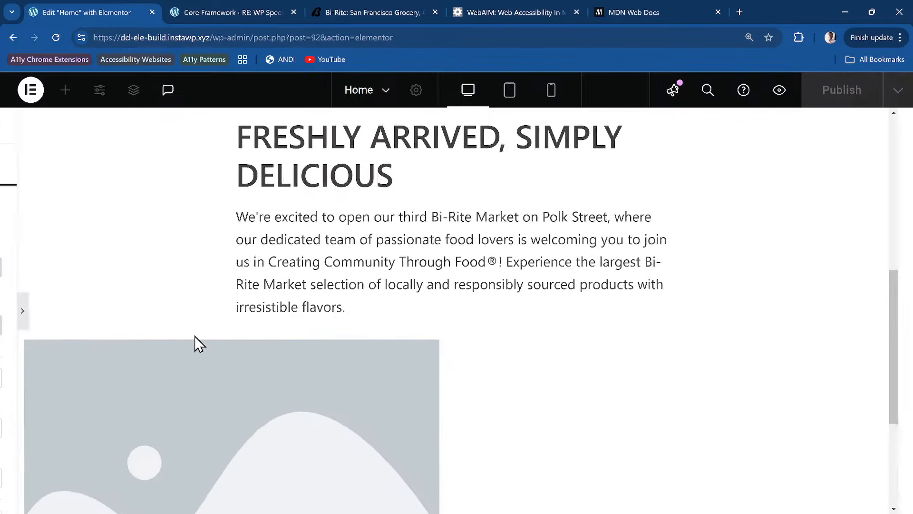
scroll(320, 316, down, 5)
scroll(316, 316, up, 1)
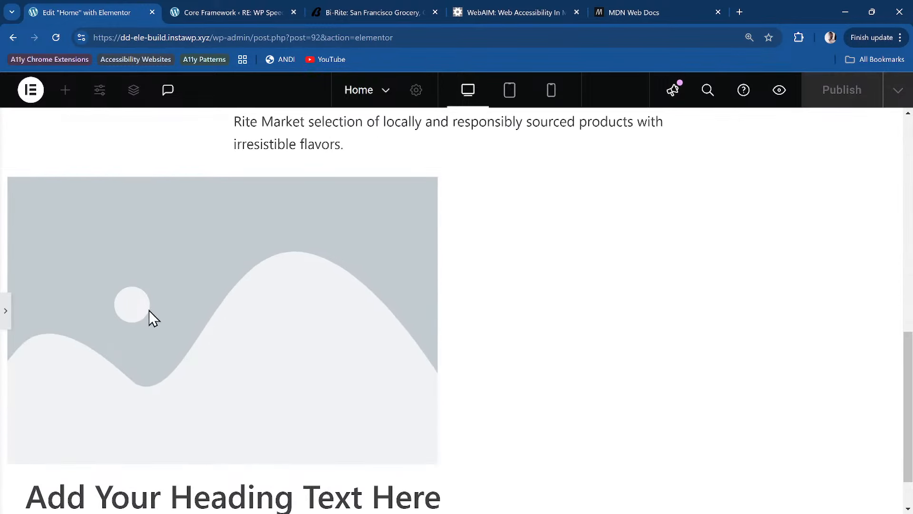
scroll(18, 236, up, 2)
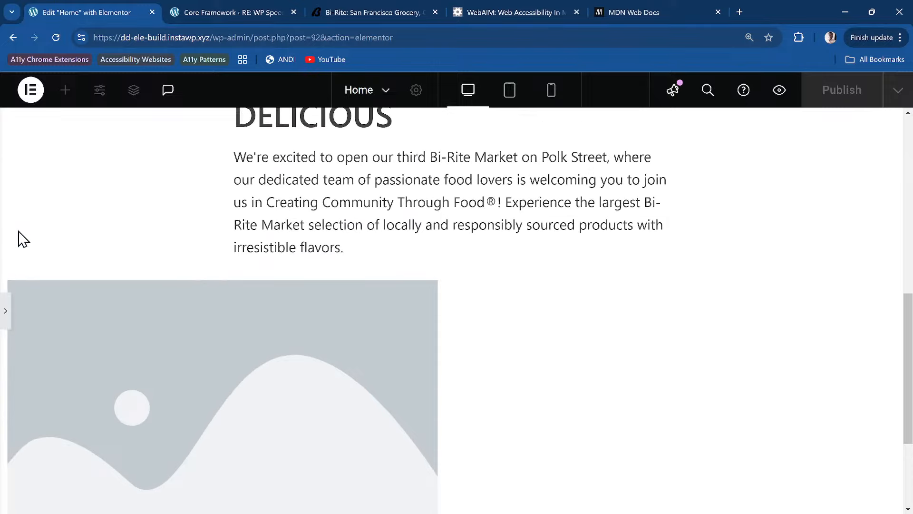
click(5, 307)
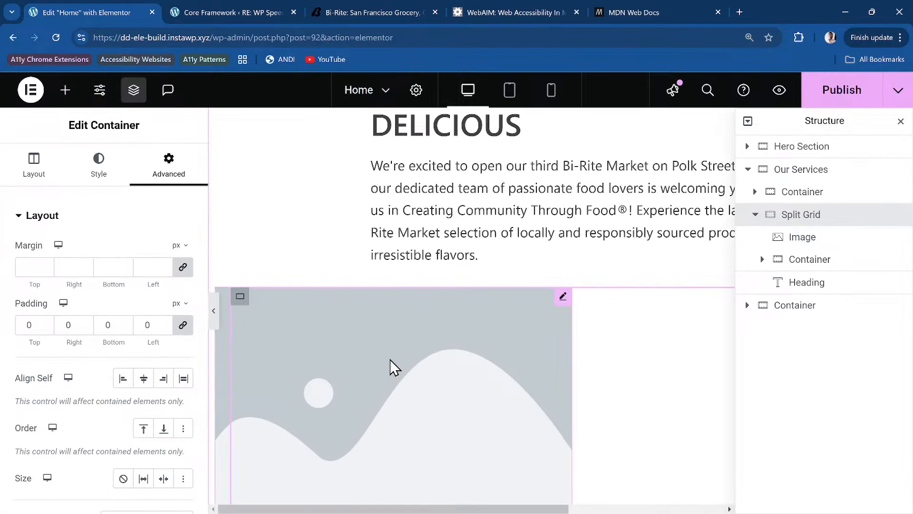
click(215, 310)
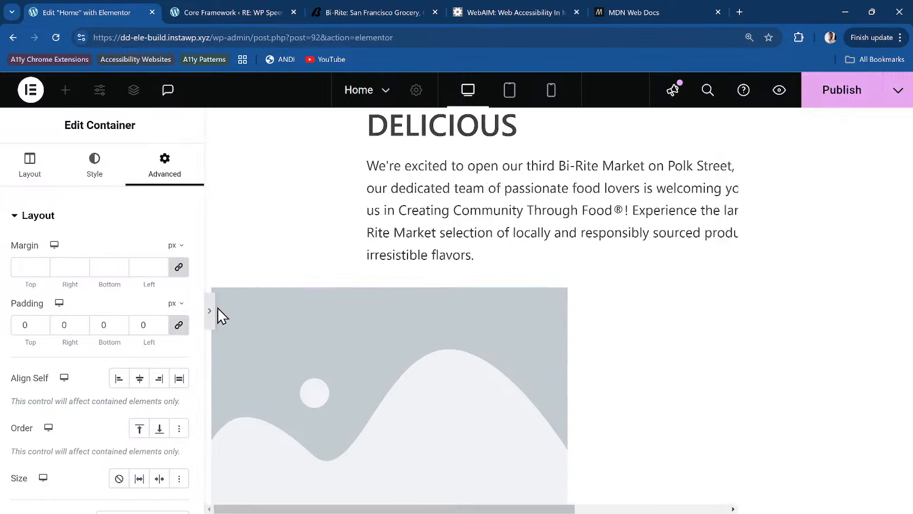
scroll(77, 321, up, 8)
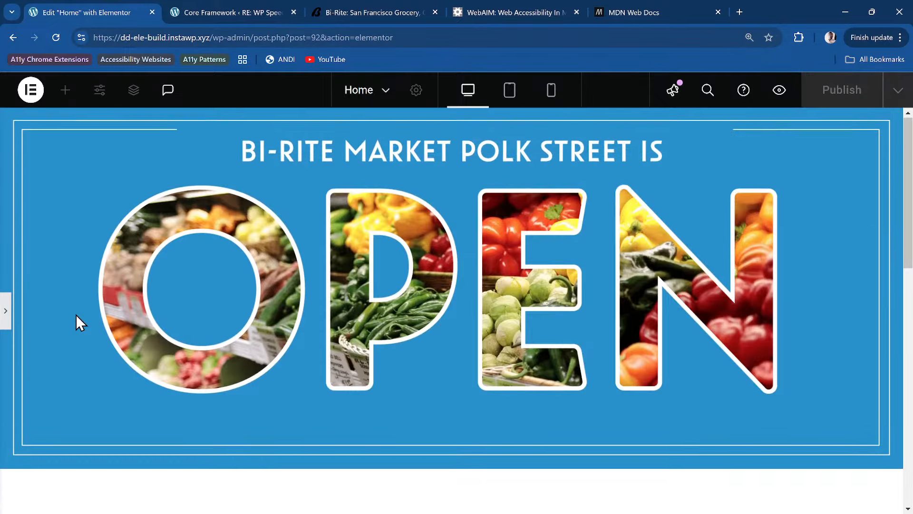
scroll(77, 319, down, 9)
scroll(76, 319, down, 3)
scroll(23, 326, up, 5)
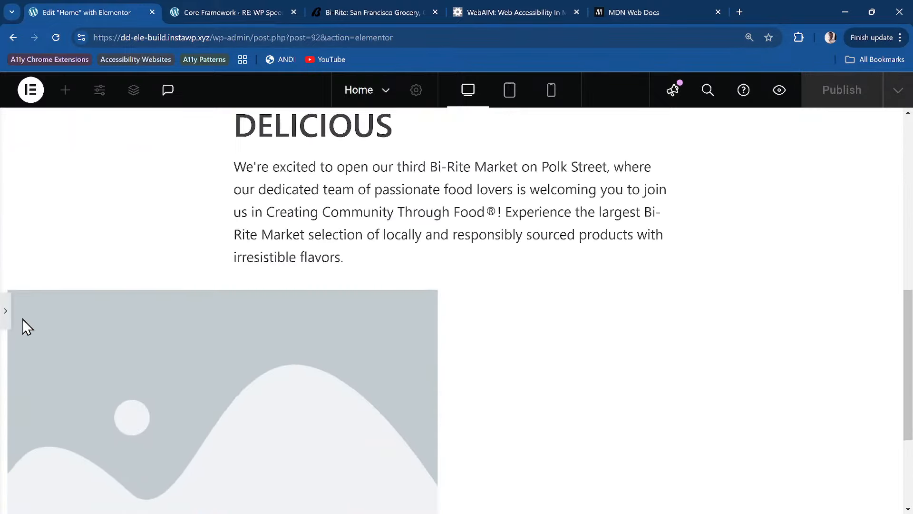
click(6, 310)
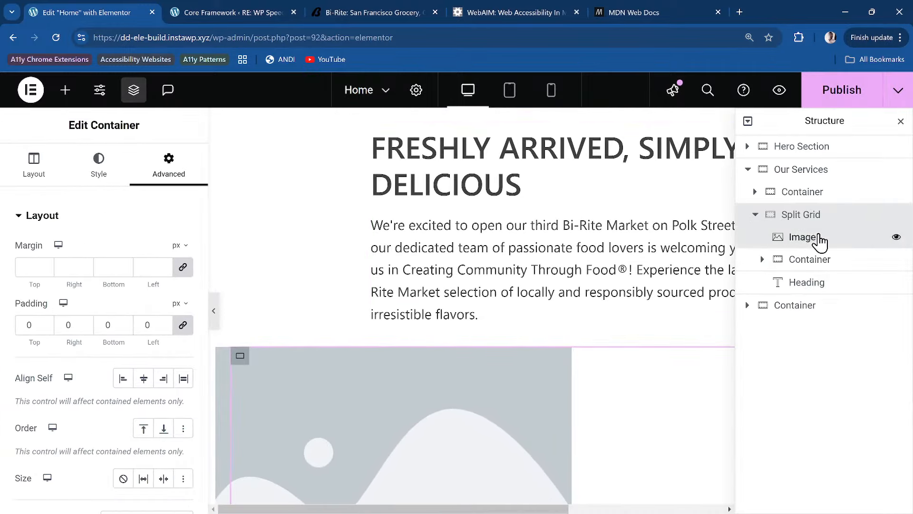
Step: Set the width style of the Split Grid image to 100%
click(808, 238)
click(101, 166)
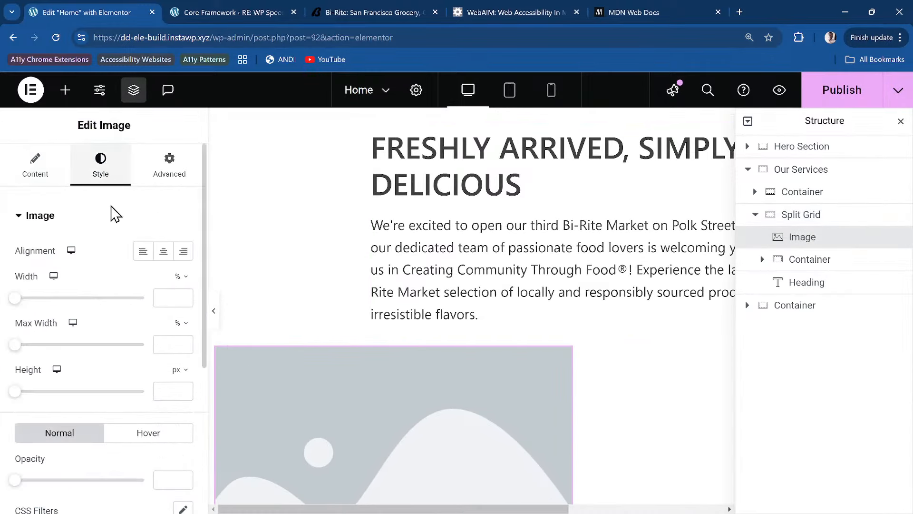
click(164, 299)
text(100)
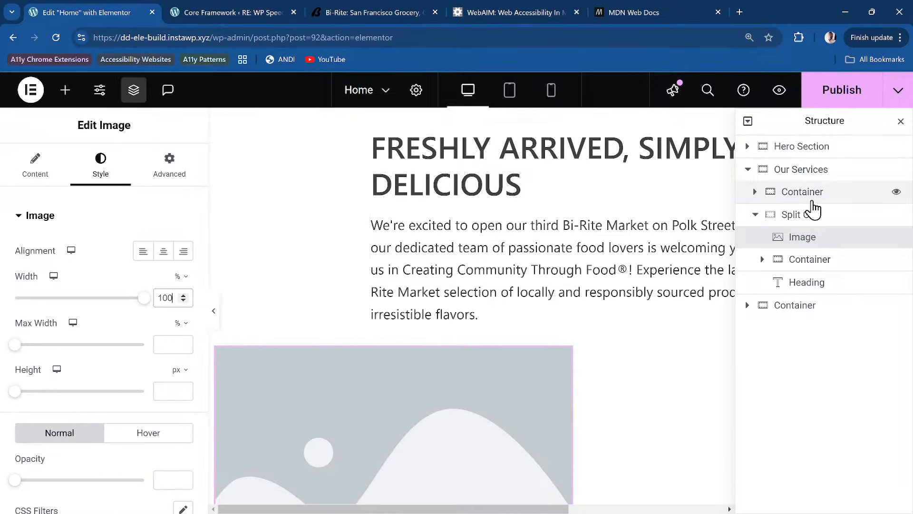
Step: Set the layout width of the Split Grid image widget to Full Width (100%)
click(819, 215)
scroll(142, 285, down, 6)
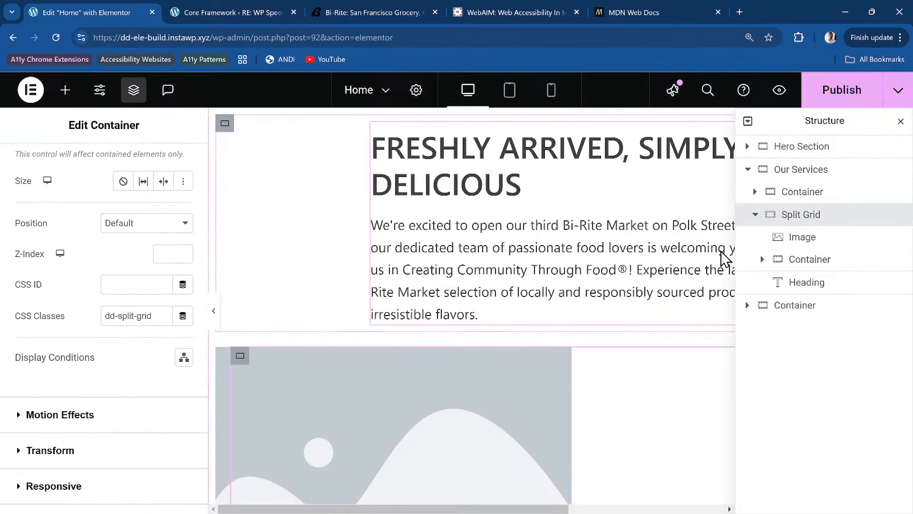
click(817, 239)
scroll(164, 341, down, 5)
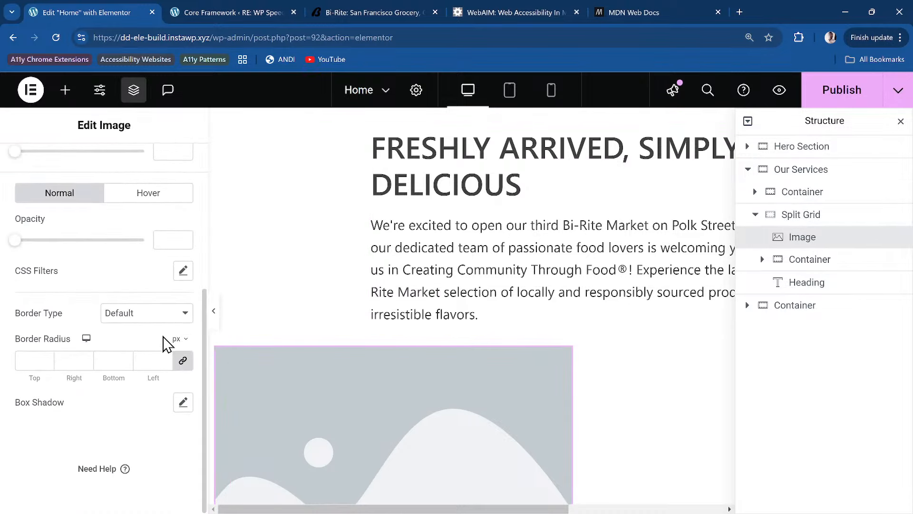
scroll(145, 340, up, 5)
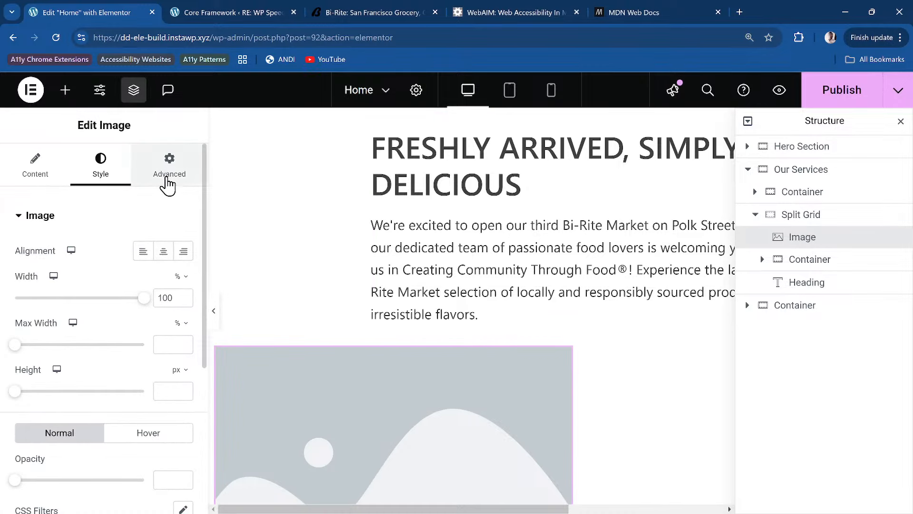
click(164, 173)
scroll(139, 298, down, 3)
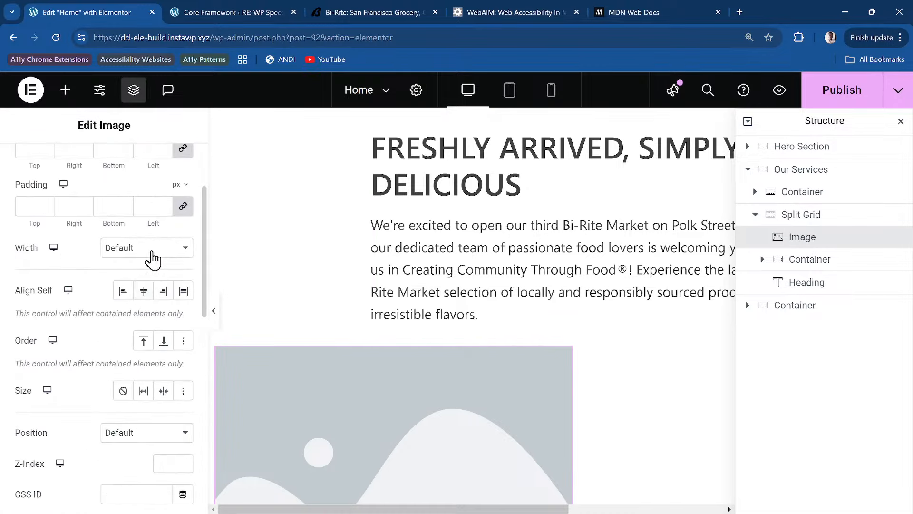
click(152, 259)
click(164, 283)
scroll(137, 286, up, 3)
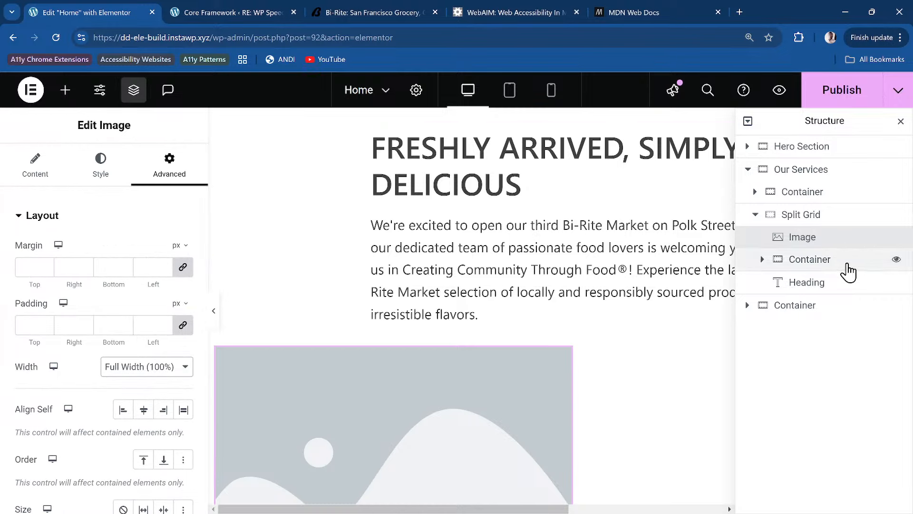
Step: Assign the CSS class dd-split-grid__col2 to the nested container inside Split Grid
click(840, 269)
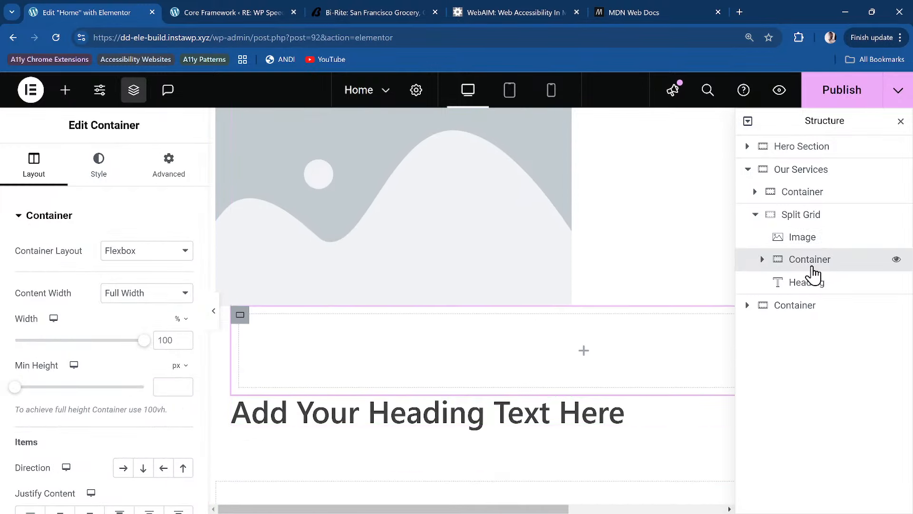
click(159, 180)
scroll(178, 414, down, 4)
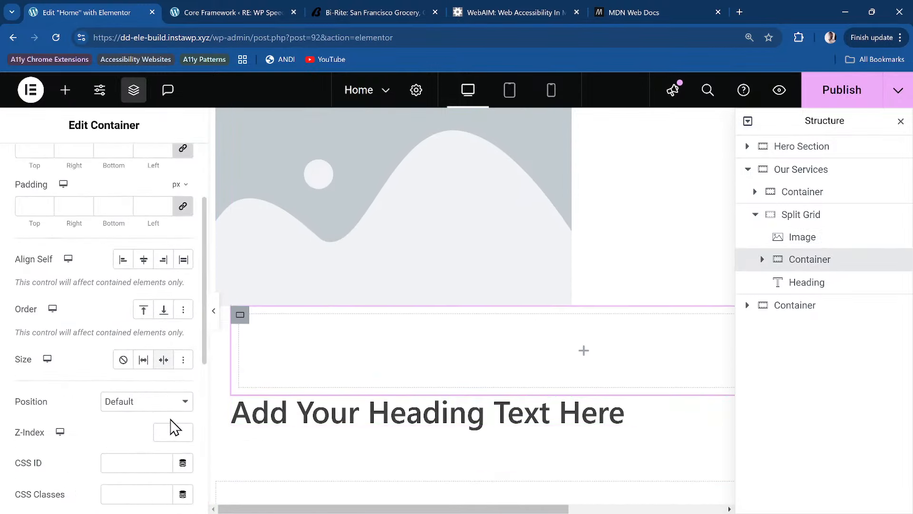
scroll(161, 349, down, 4)
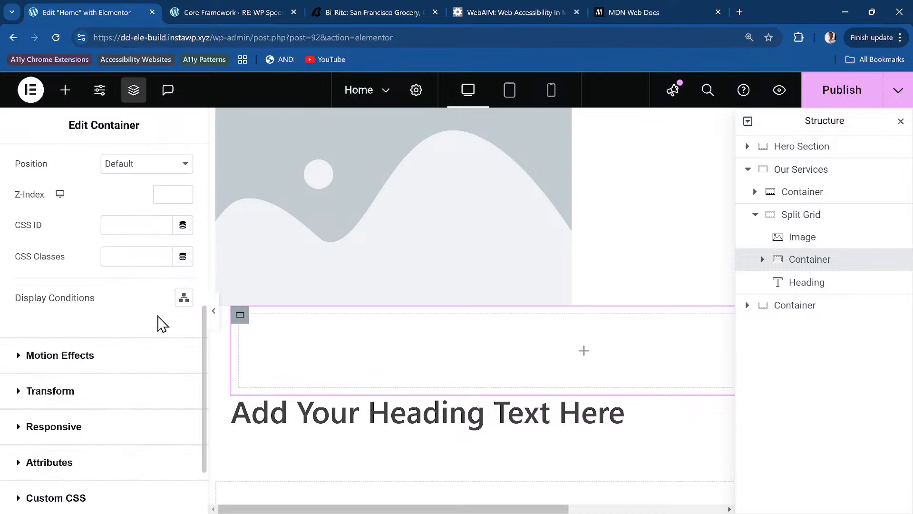
click(148, 257)
text(dd)
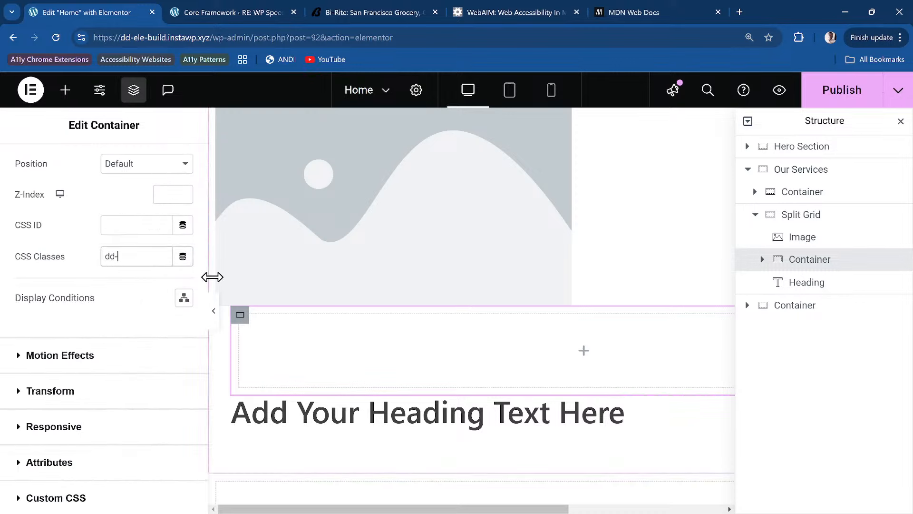
text(-split-grid__col2)
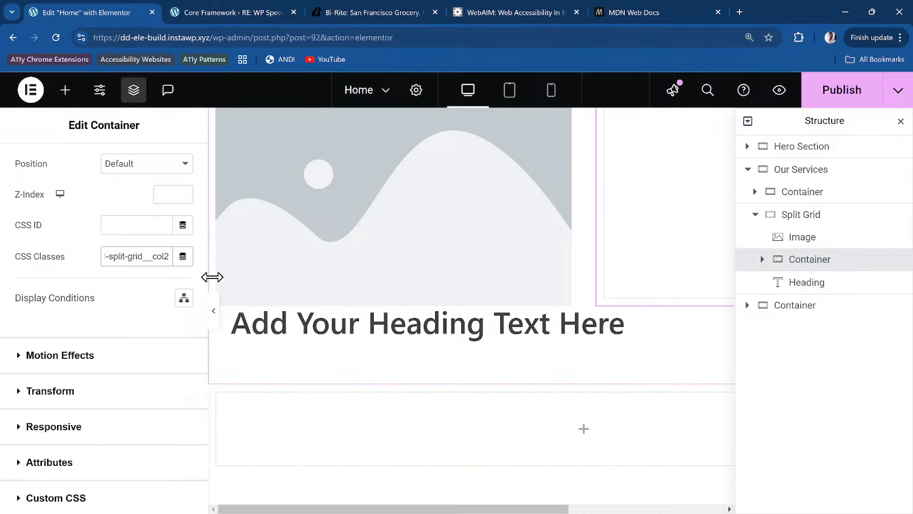
text(--)
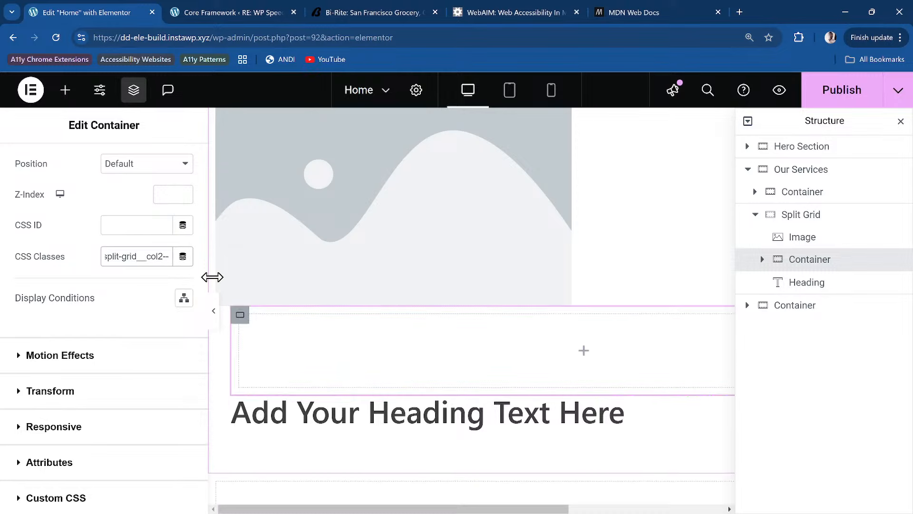
key(BackSpace)
key(BackSpace)
scroll(510, 285, up, 4)
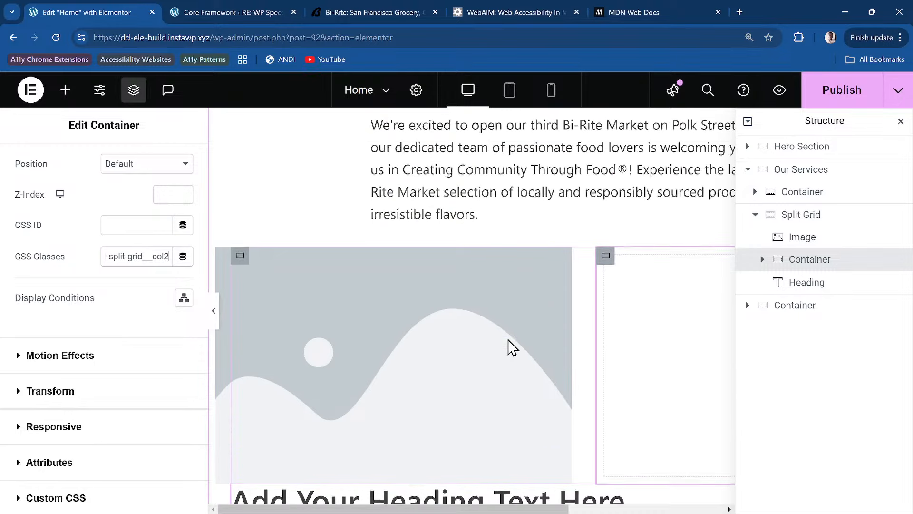
Step: Check the gap settings in the Split Grid container's layout options and publish the page
scroll(509, 347, down, 3)
click(806, 281)
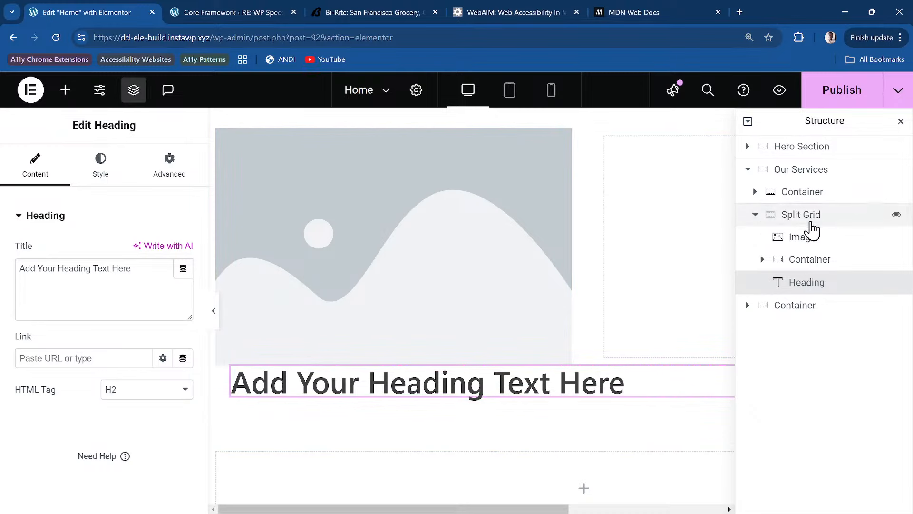
click(820, 221)
click(36, 166)
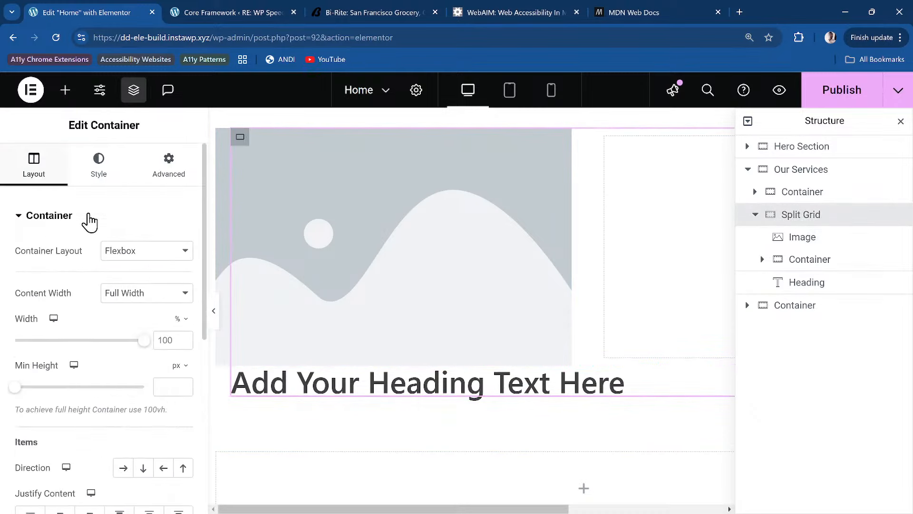
scroll(126, 298, down, 5)
scroll(126, 298, down, 1)
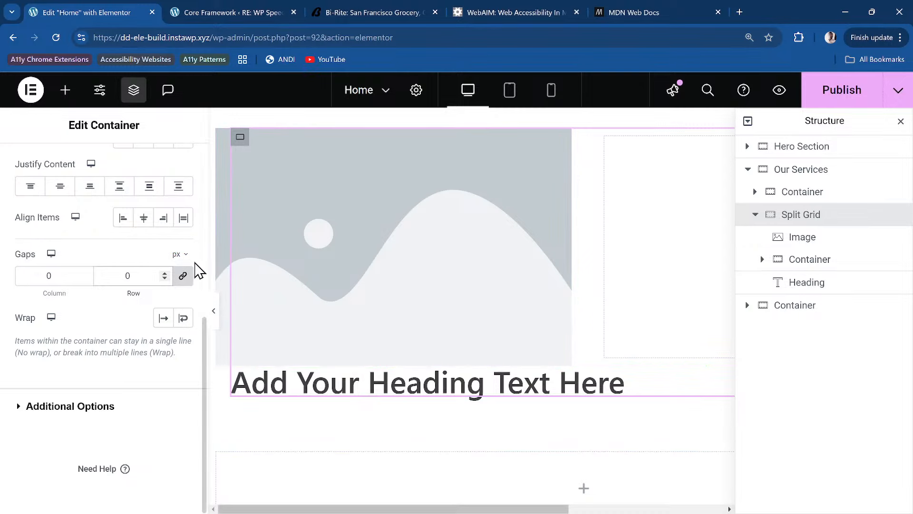
click(832, 90)
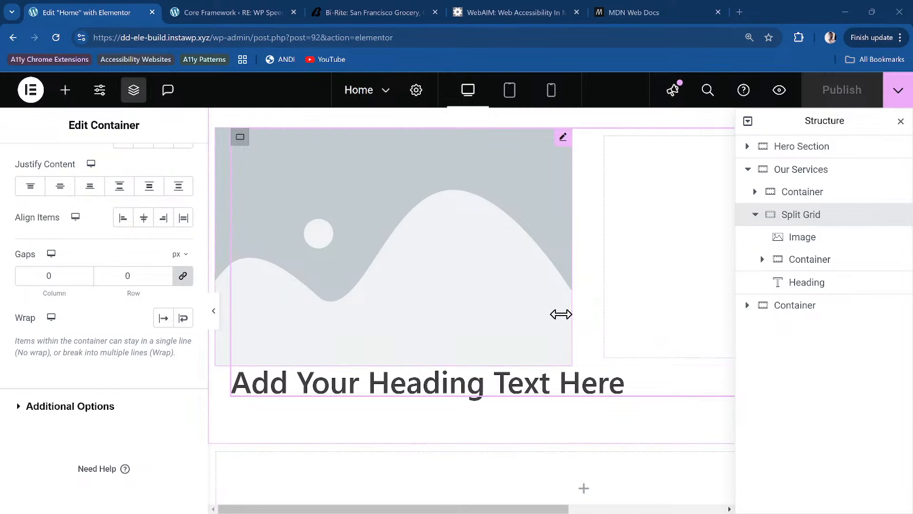
Step: Open the media library for the Split Grid image and check the Groceries Delivered picture on the Bi-Rite site
click(409, 261)
click(35, 174)
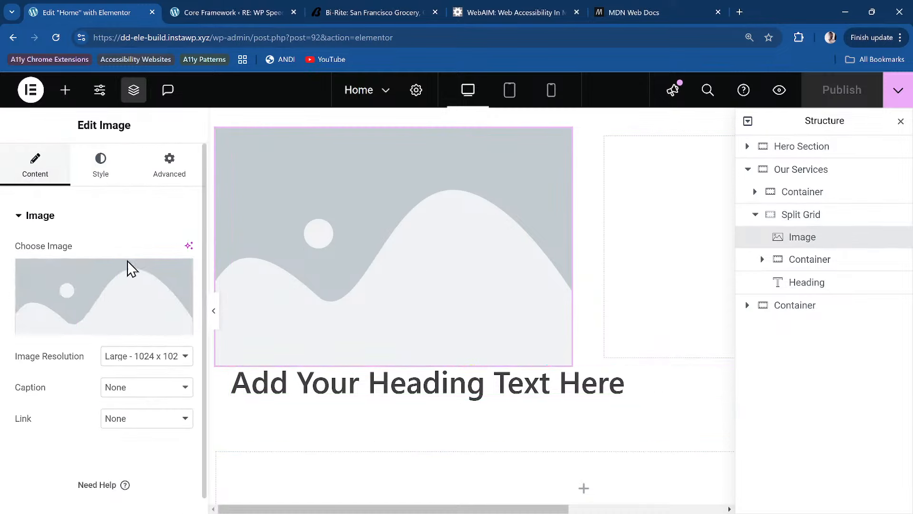
click(106, 296)
click(360, 14)
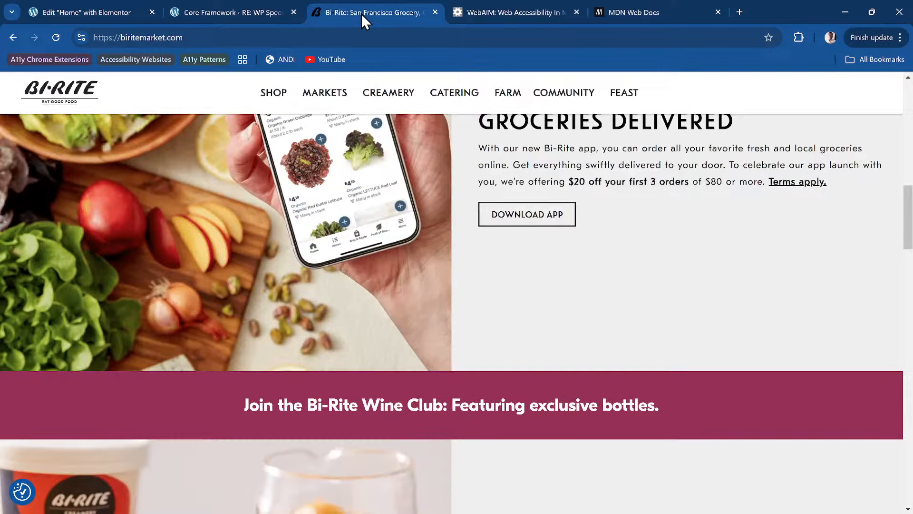
scroll(367, 180, up, 4)
scroll(370, 180, down, 2)
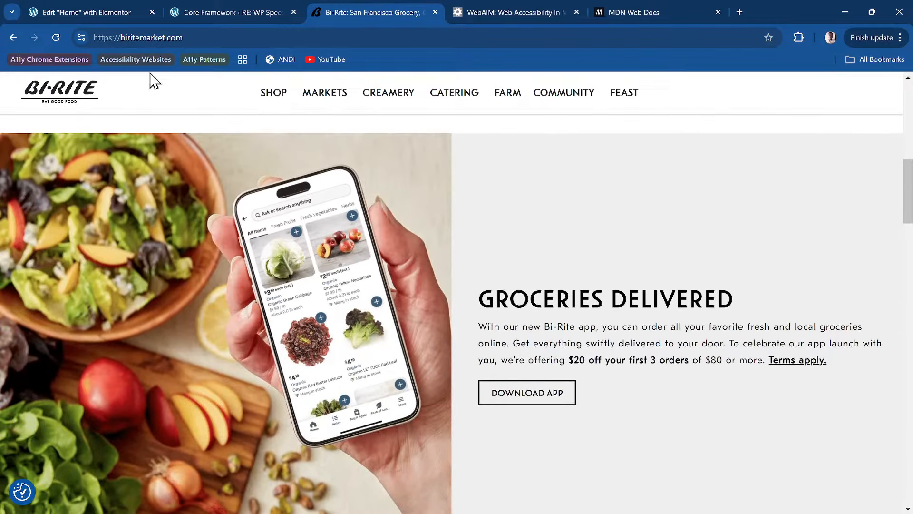
Step: Insert the Homepage_News_Instacart_App picture of a hand holding a phone as the Split Grid image
click(119, 11)
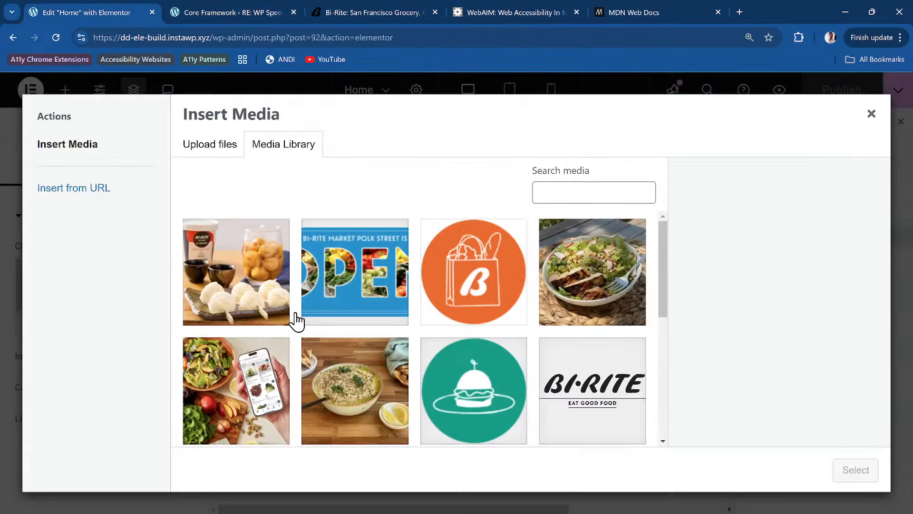
click(257, 354)
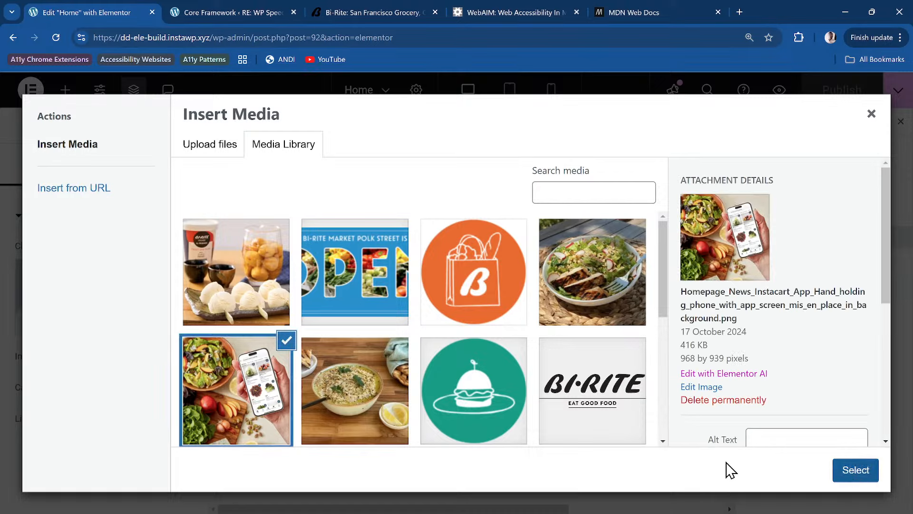
scroll(754, 379, down, 3)
scroll(754, 379, up, 3)
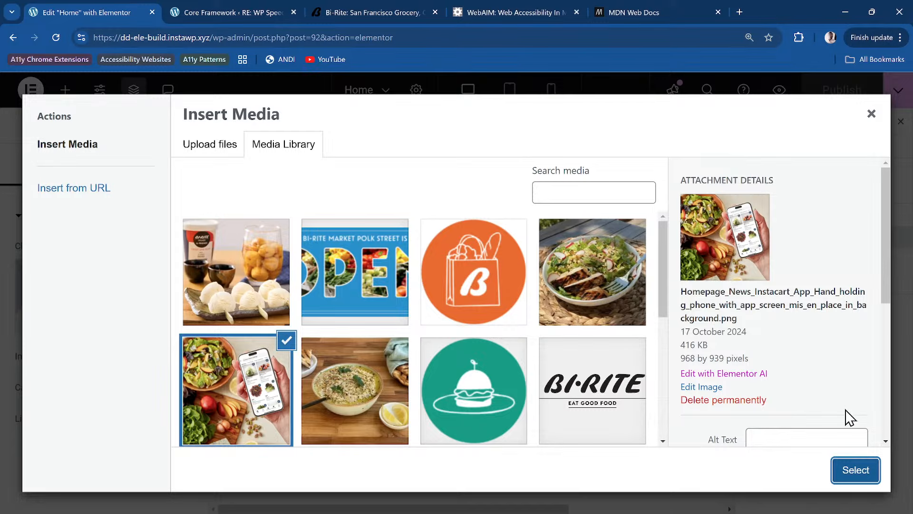
click(855, 470)
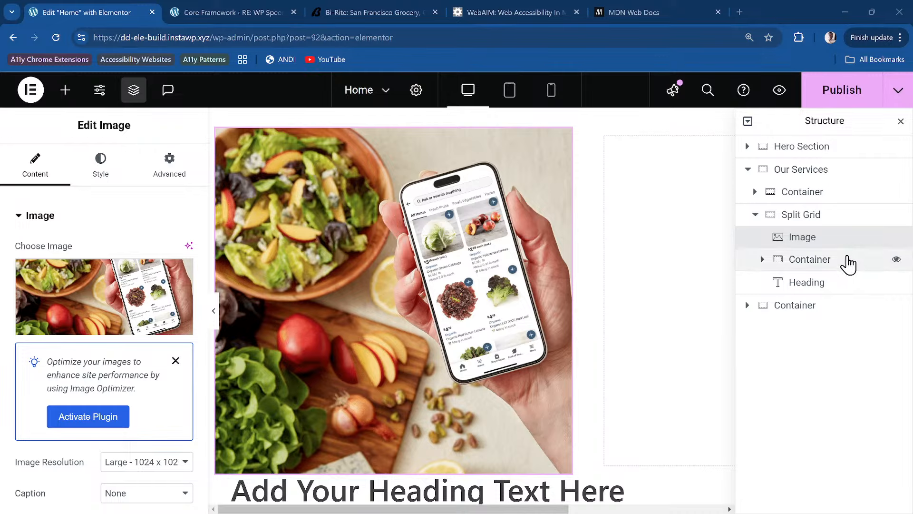
Step: Reopen the attachment details of the Split Grid image and copy its file URL to the clipboard
mouse_move(21, 307)
click(67, 287)
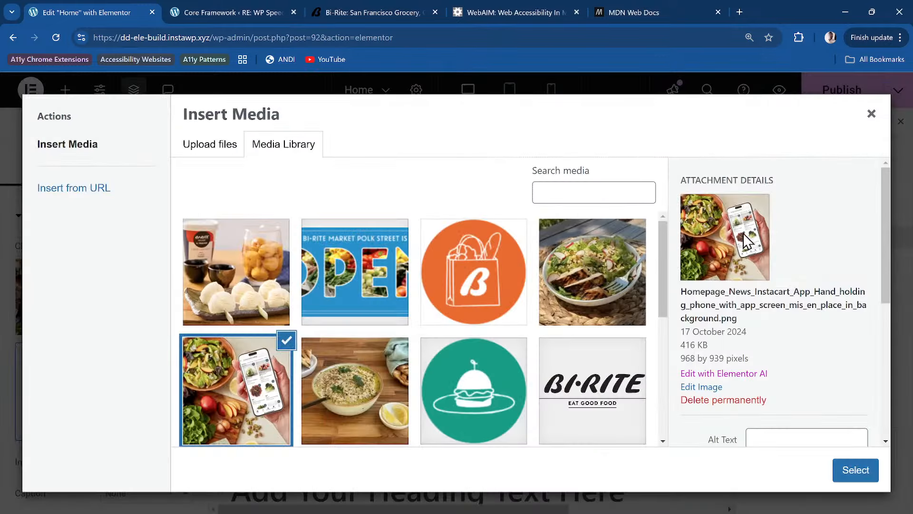
drag(879, 260, 896, 285)
click(735, 248)
scroll(797, 394, down, 5)
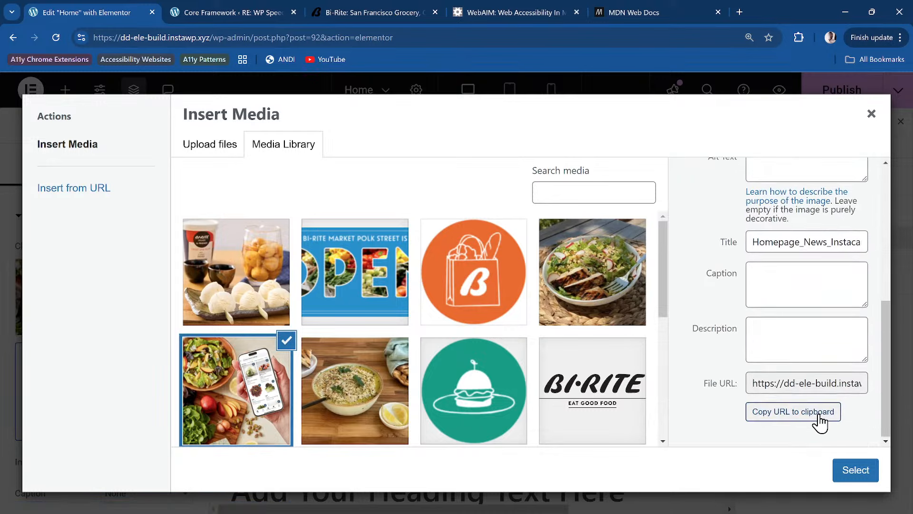
click(821, 422)
triple_click(814, 383)
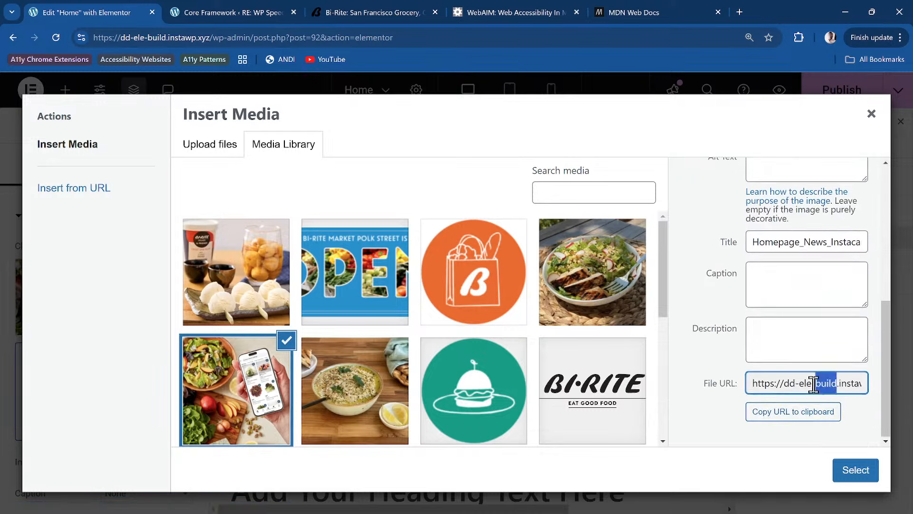
click(812, 419)
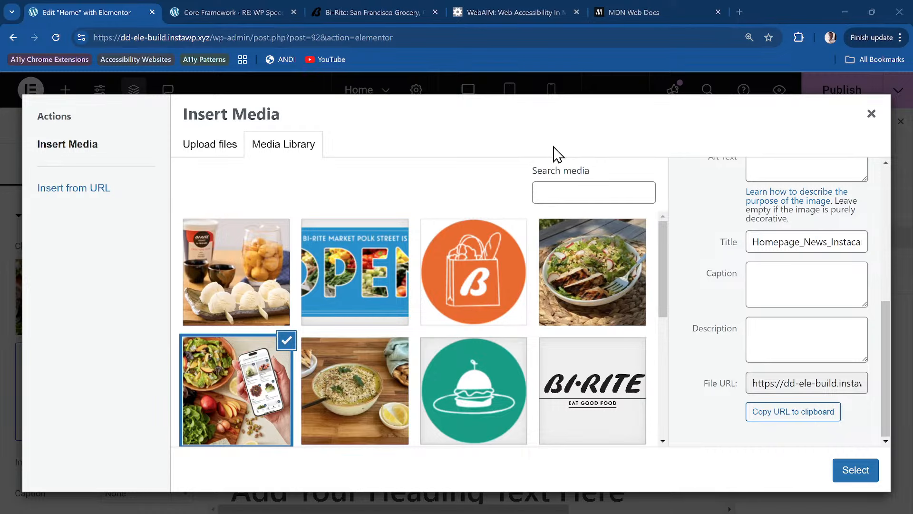
Step: Switch to Notepad, paste the AI-generated image description, and zoom the text to 170% for reading
drag(912, 164, 607, 112)
key(ctrl+v)
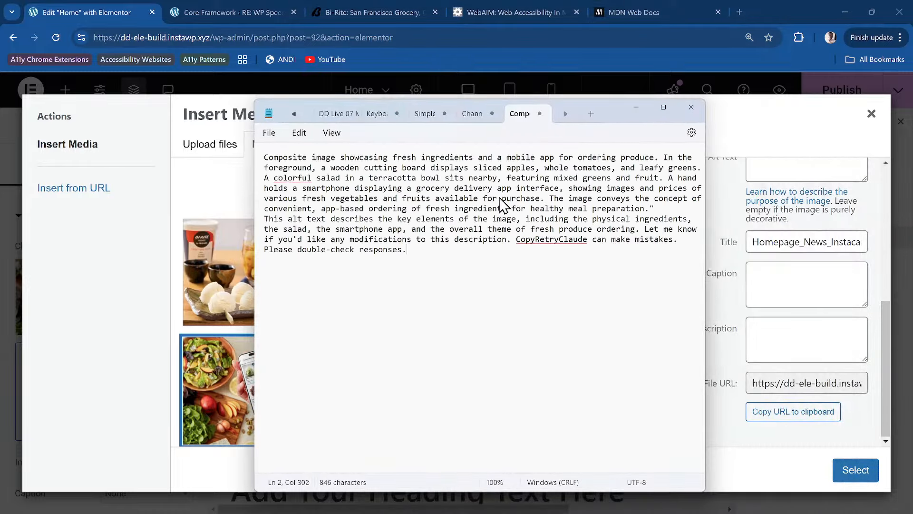
scroll(503, 206, up, 8)
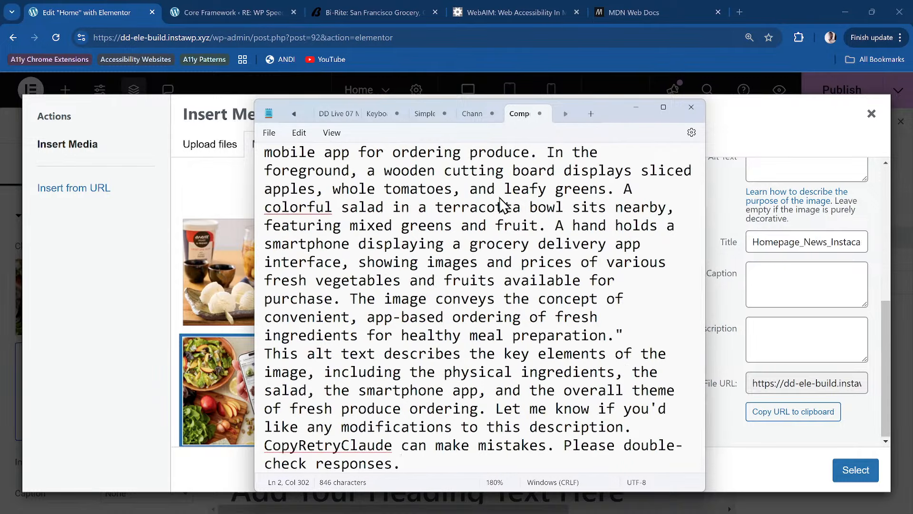
scroll(500, 199, down, 1)
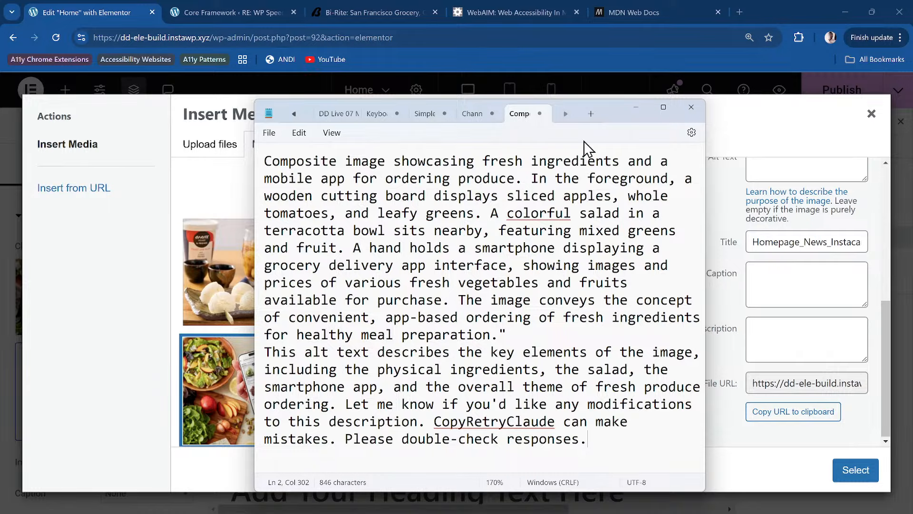
drag(612, 123, 675, 117)
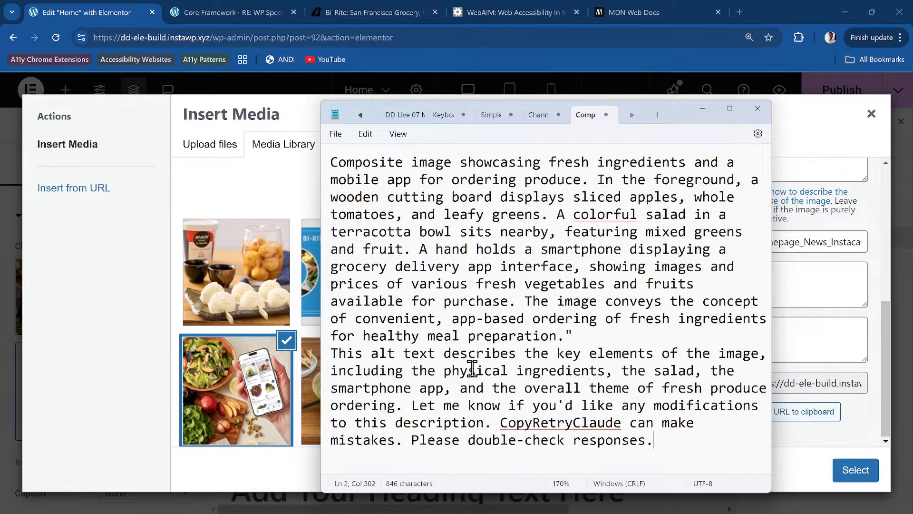
Step: Delete the AI commentary and stray quotation mark after the alt text, ending it with "healthy meal preparation."
click(573, 335)
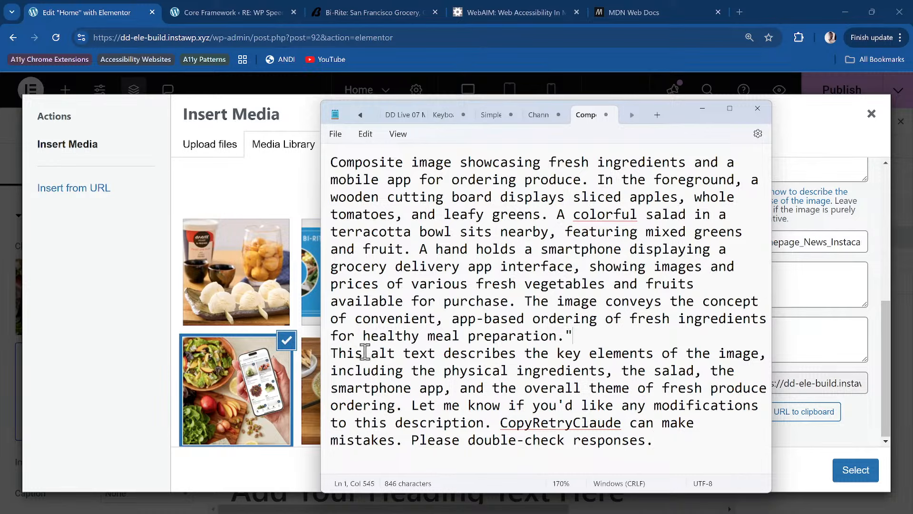
drag(333, 353, 717, 457)
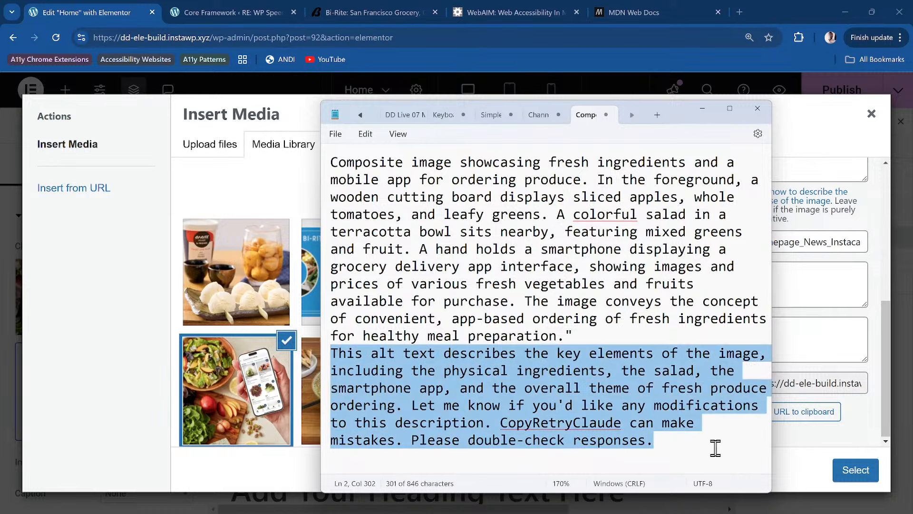
key(BackSpace)
key(BackSpace)
key(BackSpace)
key(BackSpace)
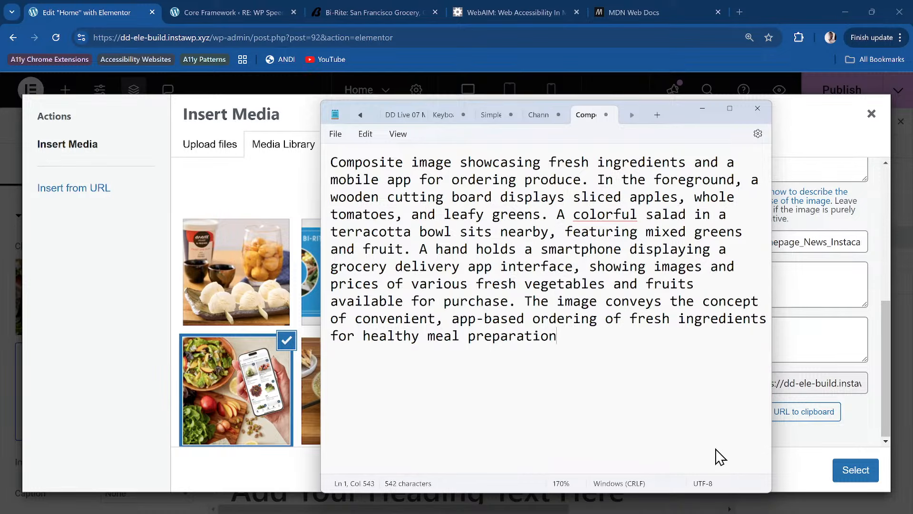
text(.)
key(alt+Tab)
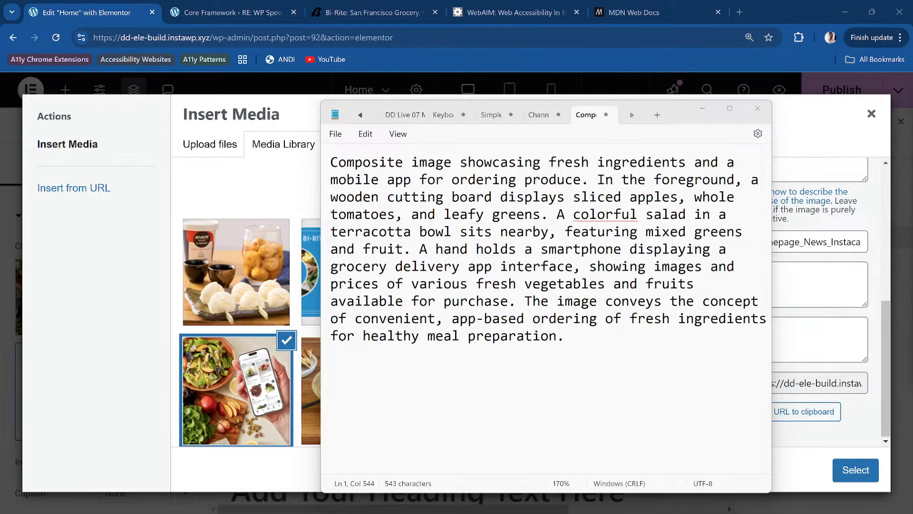
drag(673, 119, 734, 89)
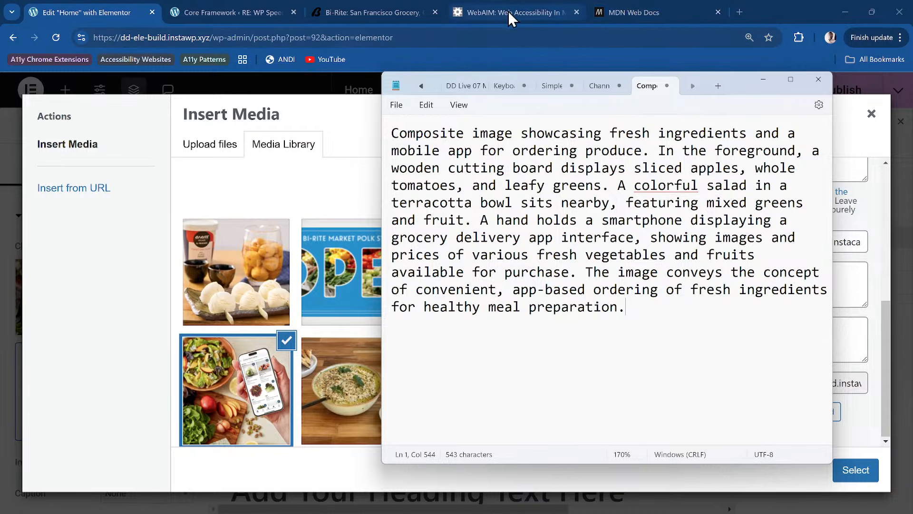
Step: Search for claude ai in a new browser tab, open the Claude.ai site, and accept all cookies
click(732, 17)
click(739, 13)
click(658, 37)
text(c)
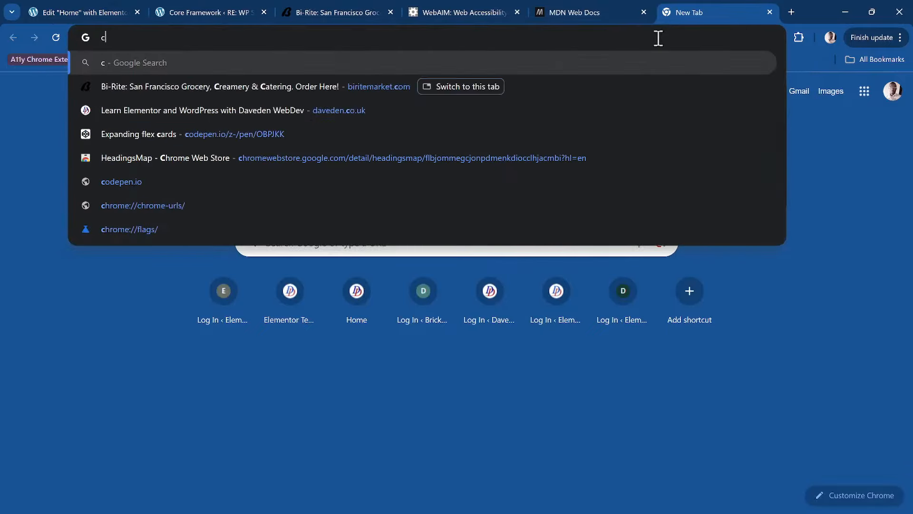
text(laude.au)
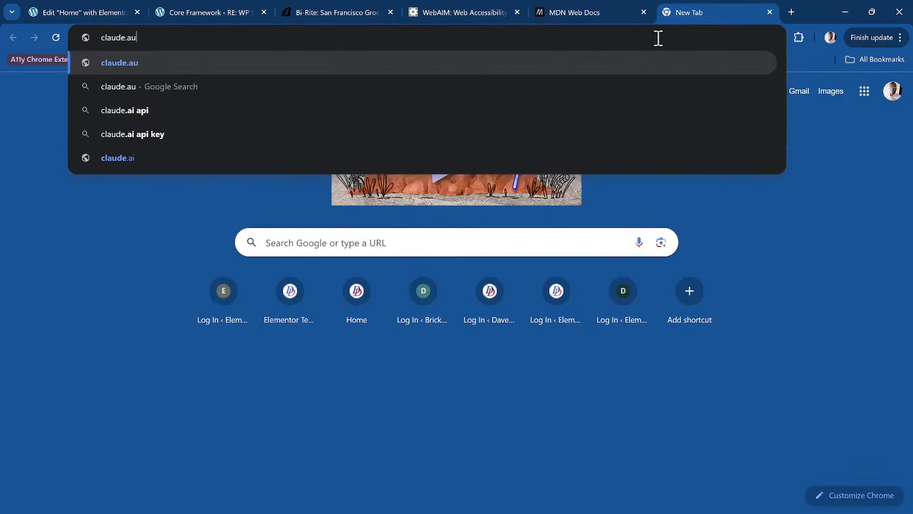
key(BackSpace)
key(BackSpace)
key(BackSpace)
text(ai)
key(Return)
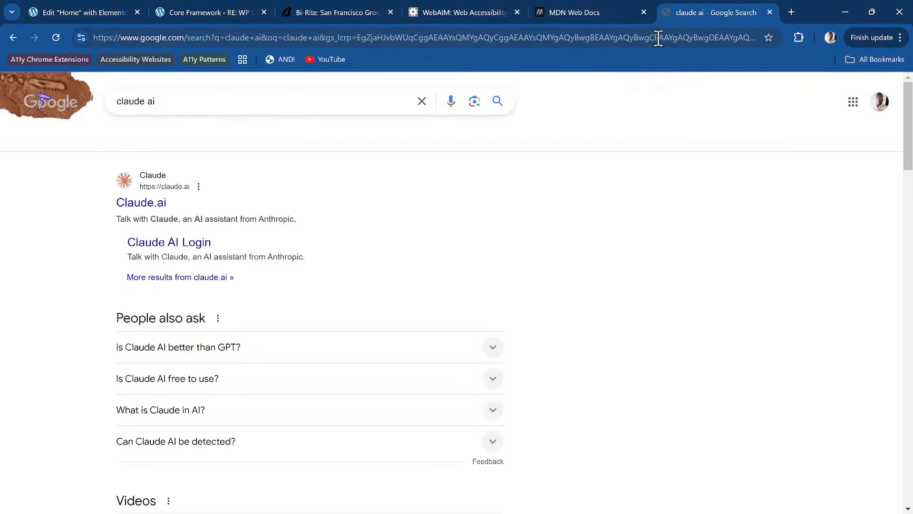
click(148, 204)
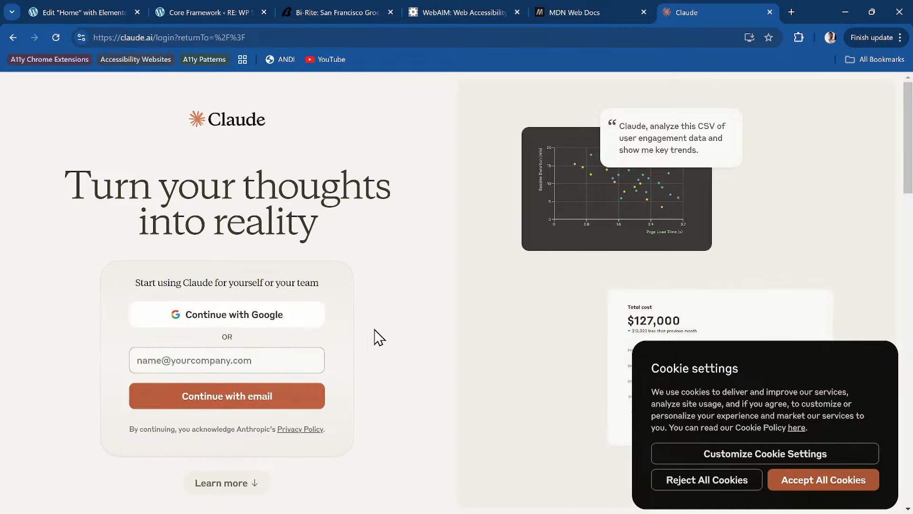
click(789, 480)
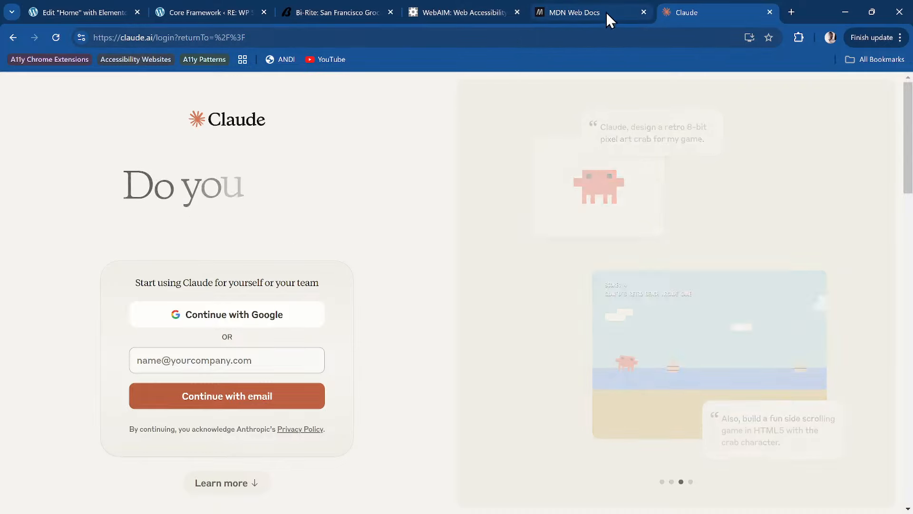
Step: Close the MDN Web Docs page and return to the Bi-Rite market website
click(592, 14)
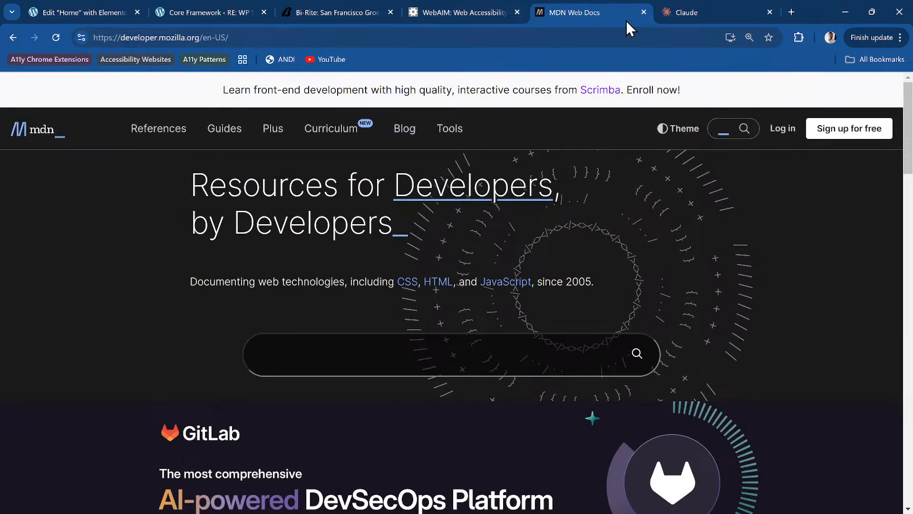
click(644, 13)
click(469, 19)
click(361, 16)
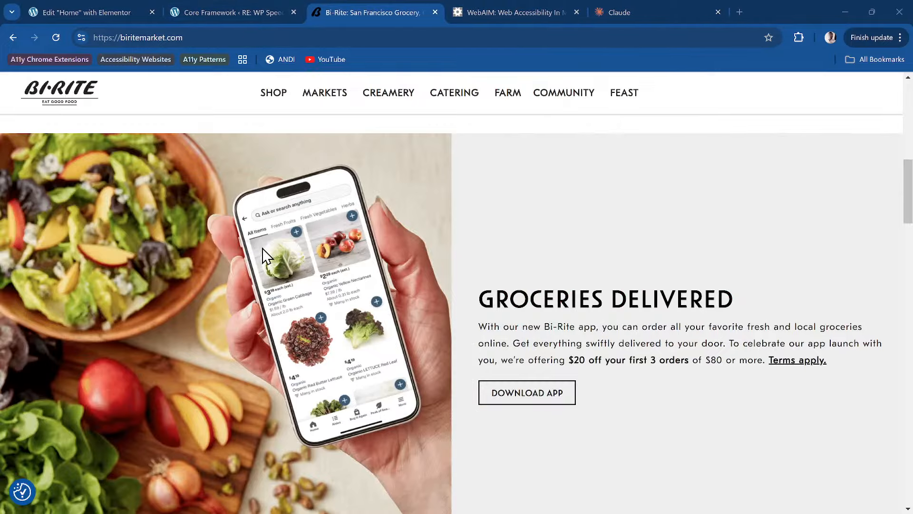
Step: Bring up the Notepad image description beside the Bi-Rite website and compare it with the page's pictures
key(alt+Tab)
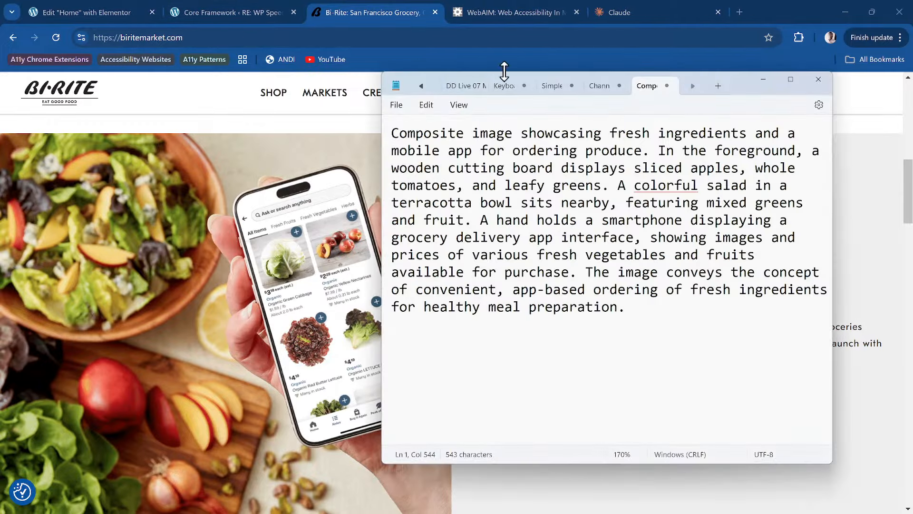
drag(726, 96, 774, 151)
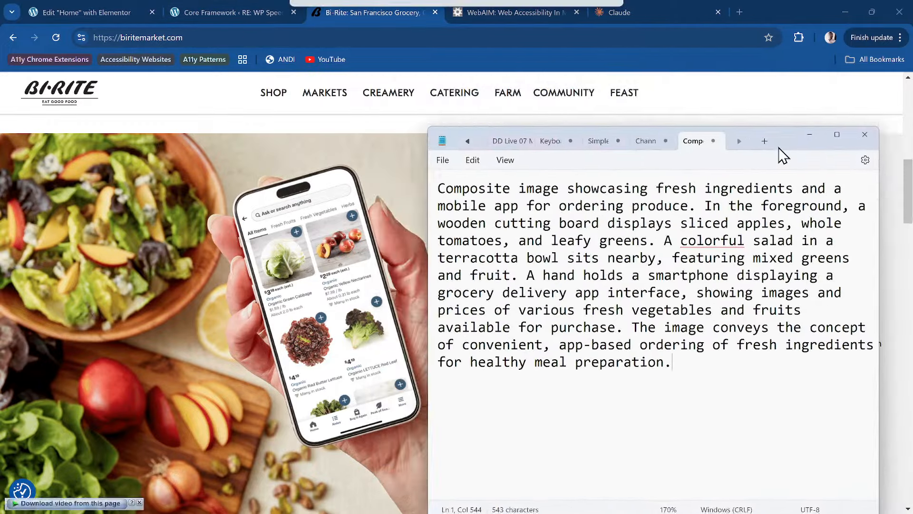
scroll(176, 251, up, 5)
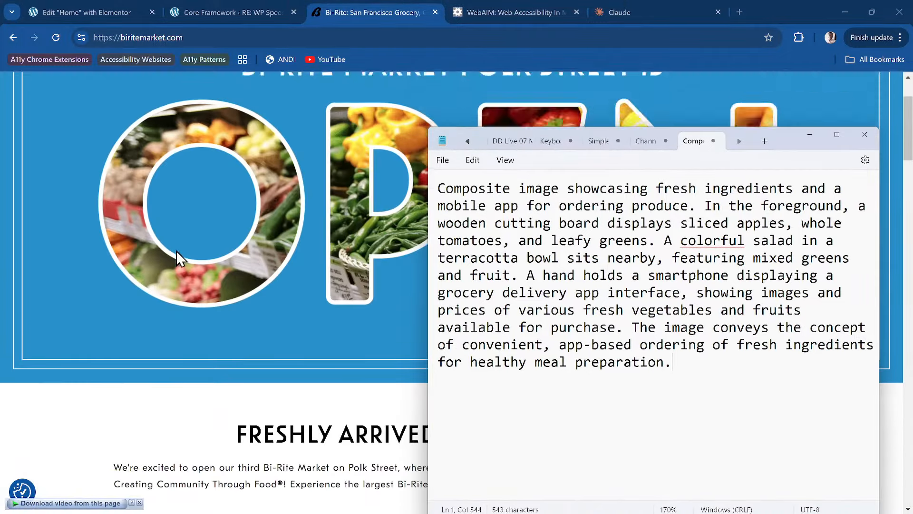
scroll(176, 250, up, 2)
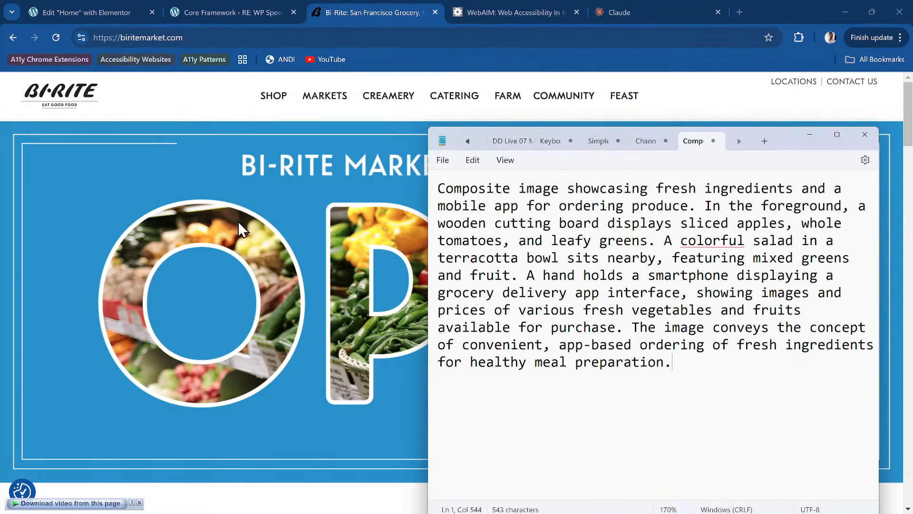
scroll(240, 230, down, 6)
scroll(239, 222, down, 4)
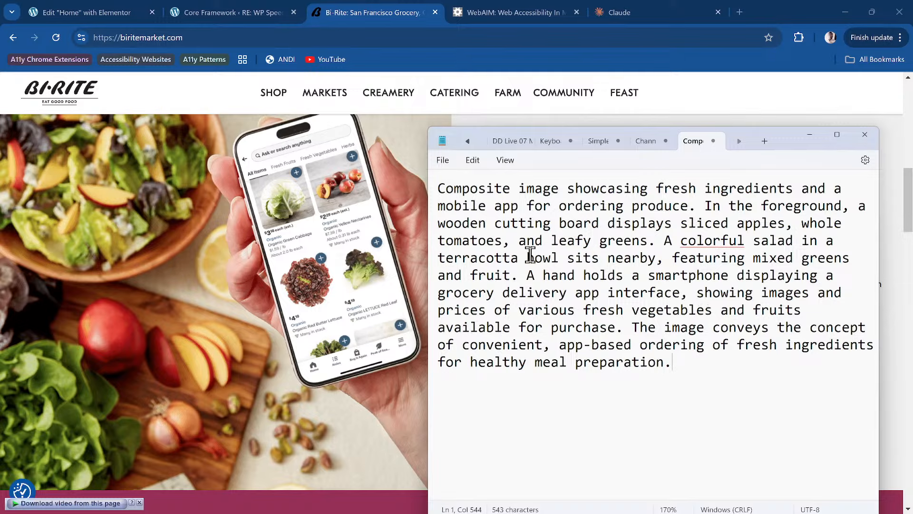
Step: Examine the composite image description, highlighting its opening sentences, the full text, and the phrase "Composite image showcasing"
drag(655, 241, 424, 189)
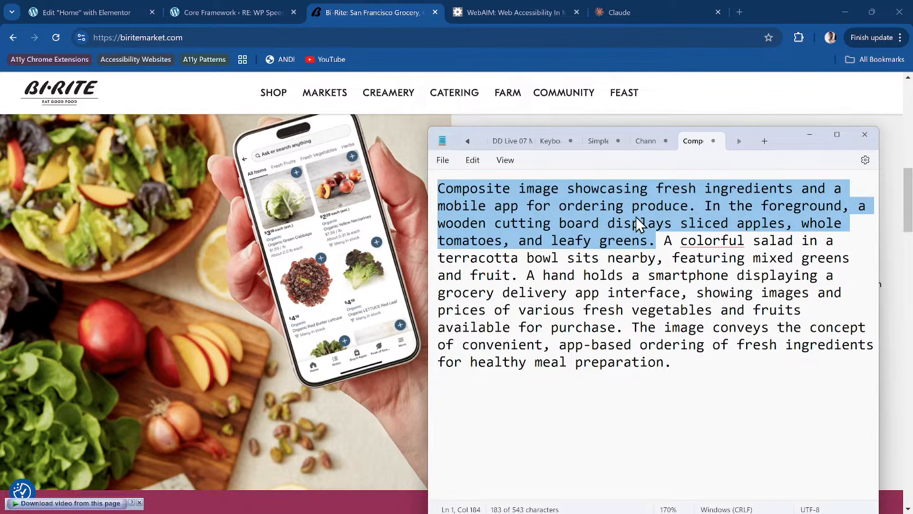
key(Right)
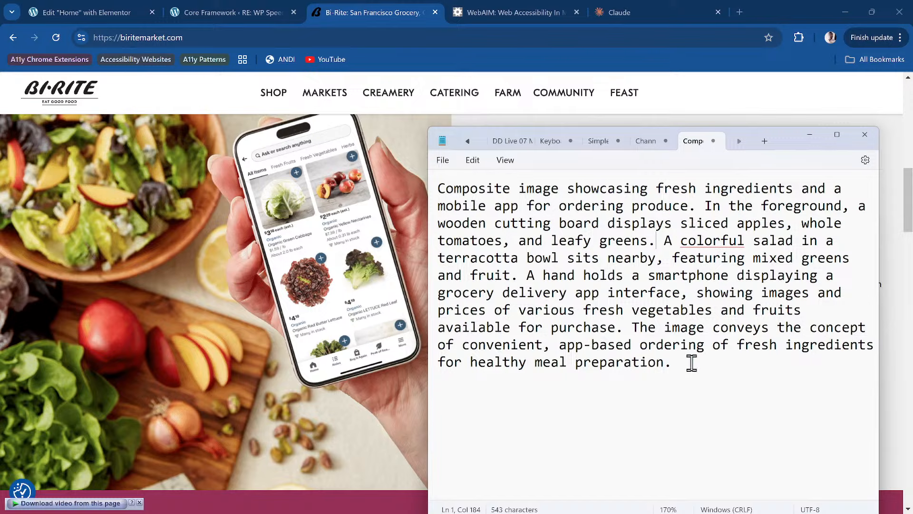
drag(691, 365, 425, 197)
key(ctrl+c)
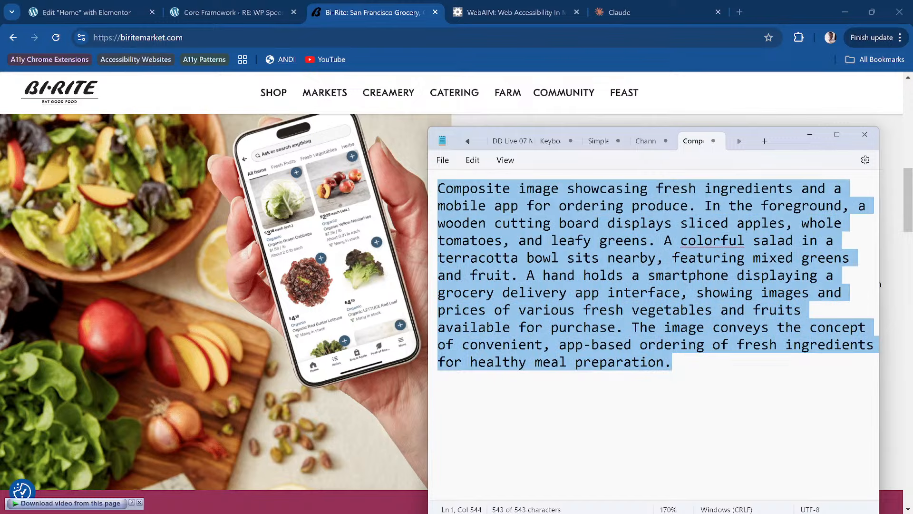
key(alt+Tab)
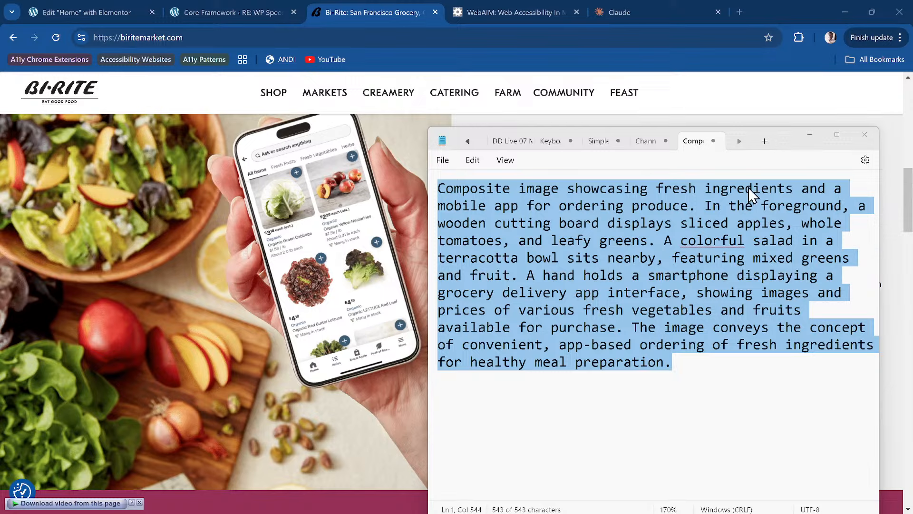
click(650, 189)
drag(649, 189, 430, 195)
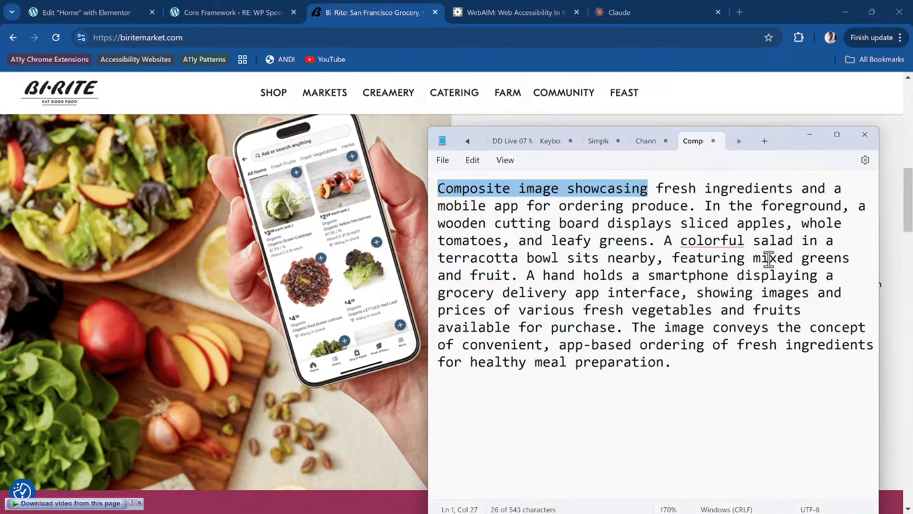
Step: Return to the Home page in the Elementor editor and close the Insert Media dialog
click(575, 123)
click(207, 5)
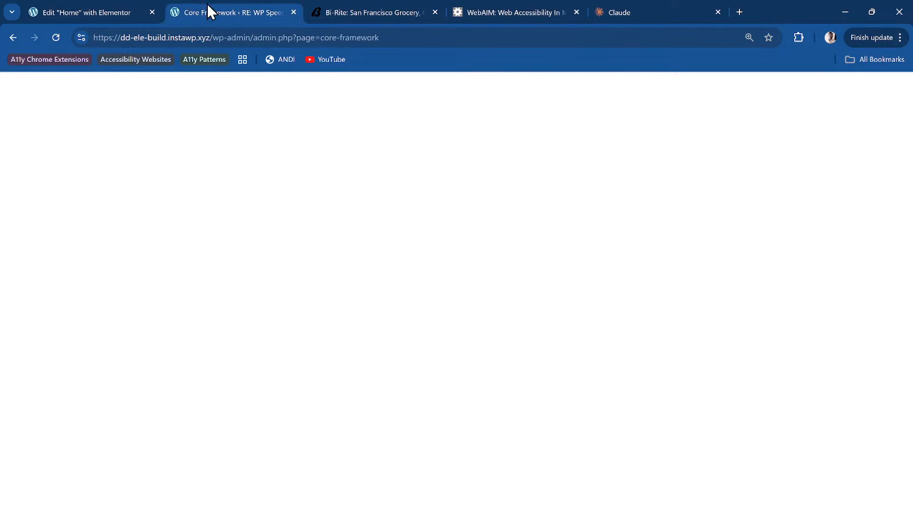
click(96, 6)
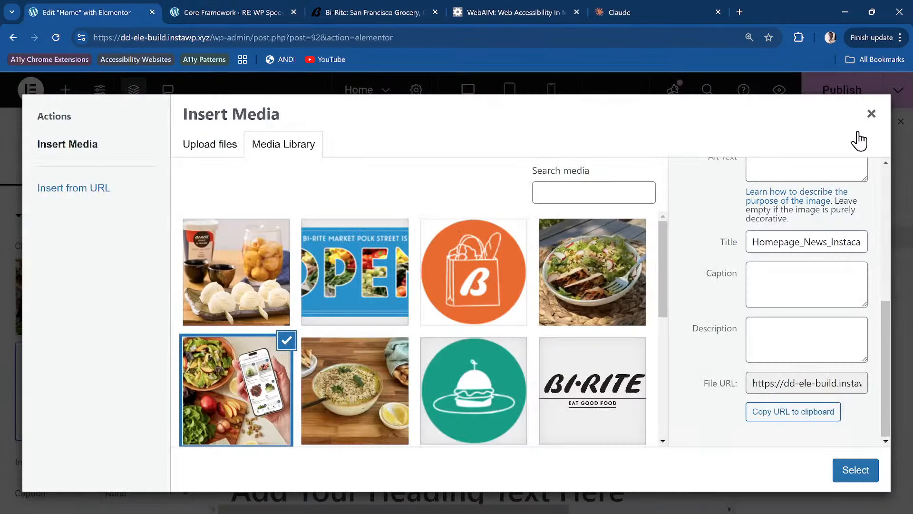
click(870, 115)
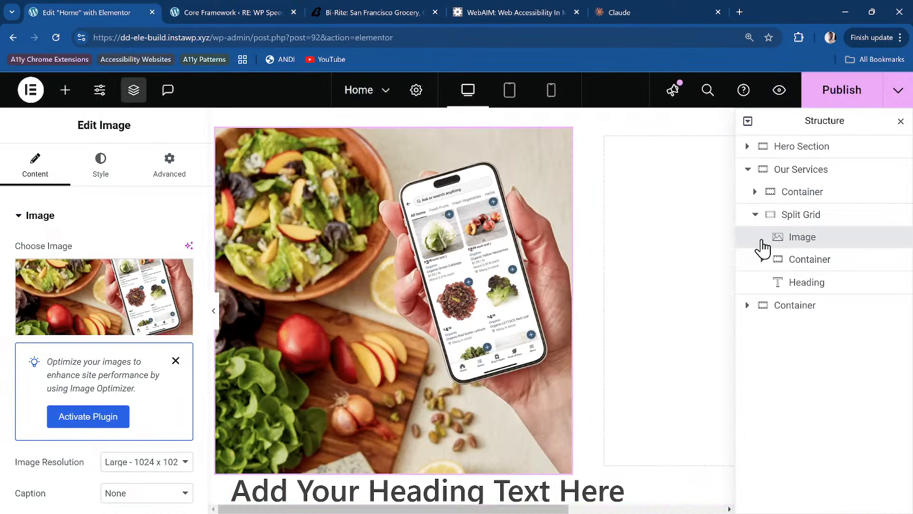
Step: Add an Image Box widget to the empty container inside the Split Grid
click(827, 260)
click(762, 260)
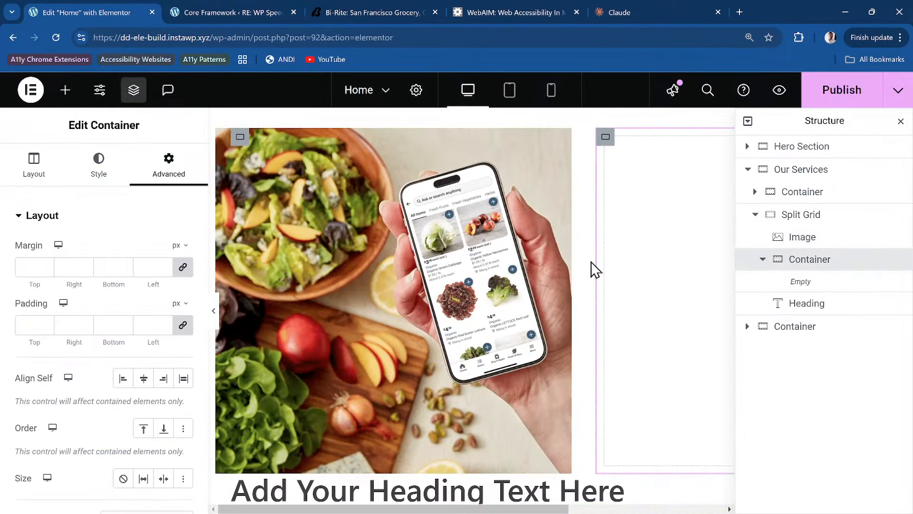
click(65, 90)
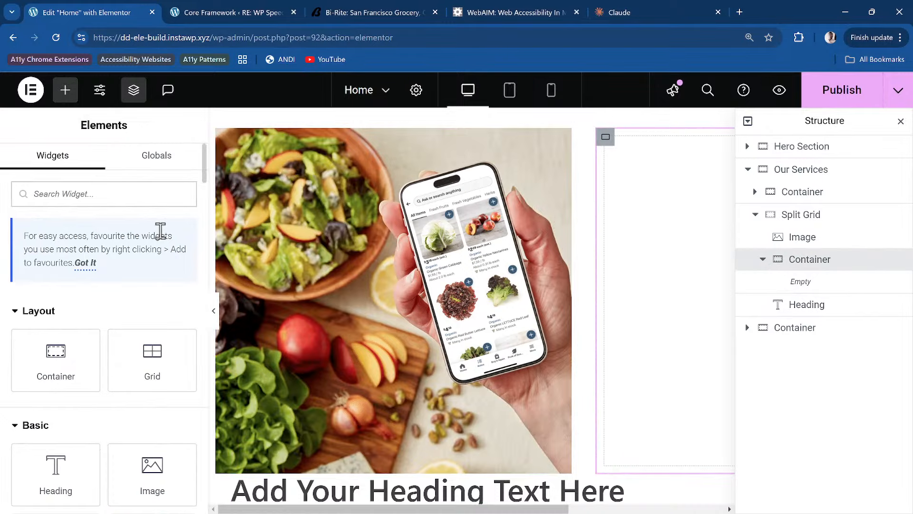
text(image)
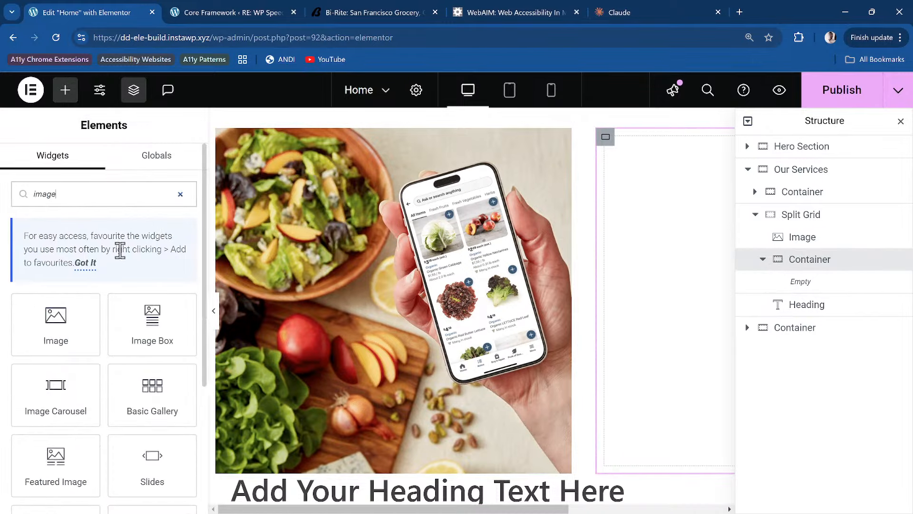
click(145, 323)
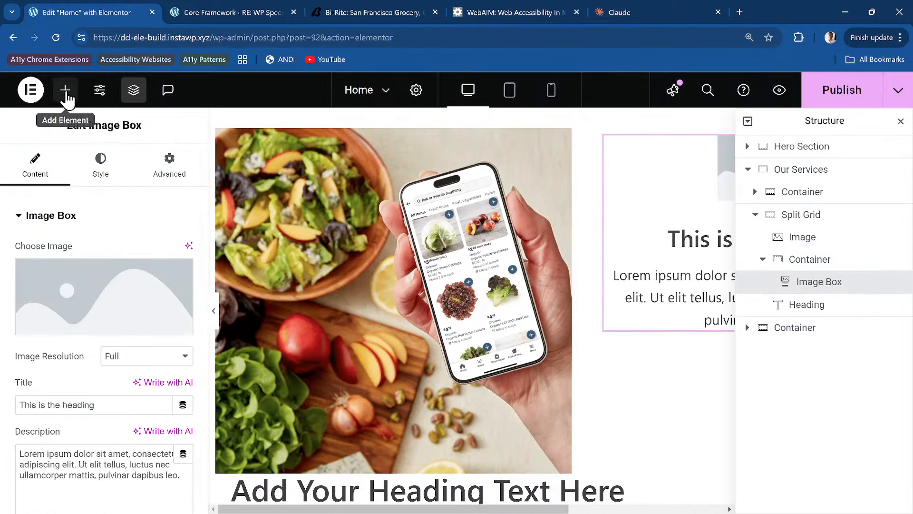
Step: Add a Button widget below the Image Box in the same Split Grid container
click(66, 93)
text(but)
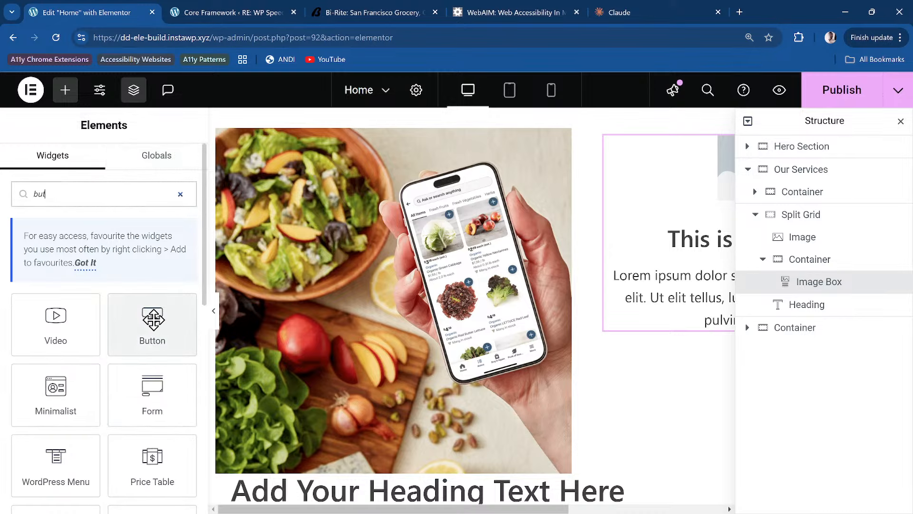
click(153, 320)
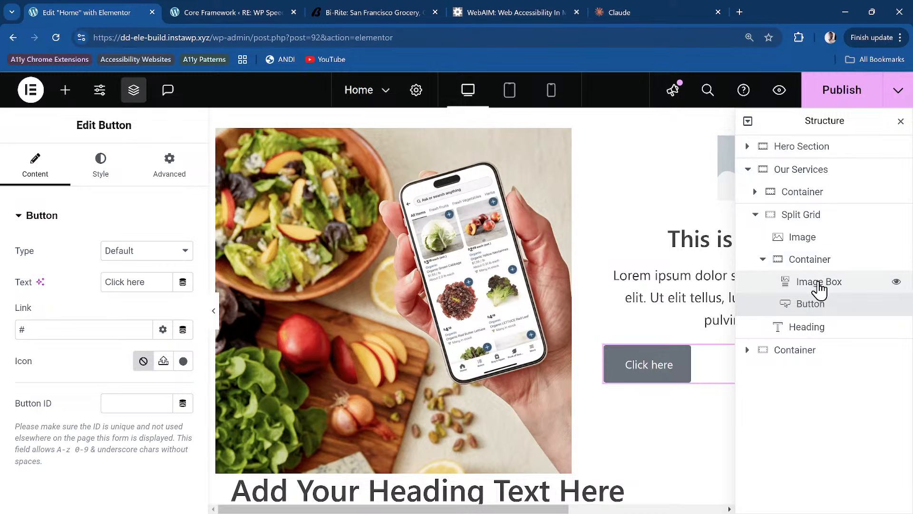
Step: Remove the placeholder picture from the Image Box and align its content left
click(817, 284)
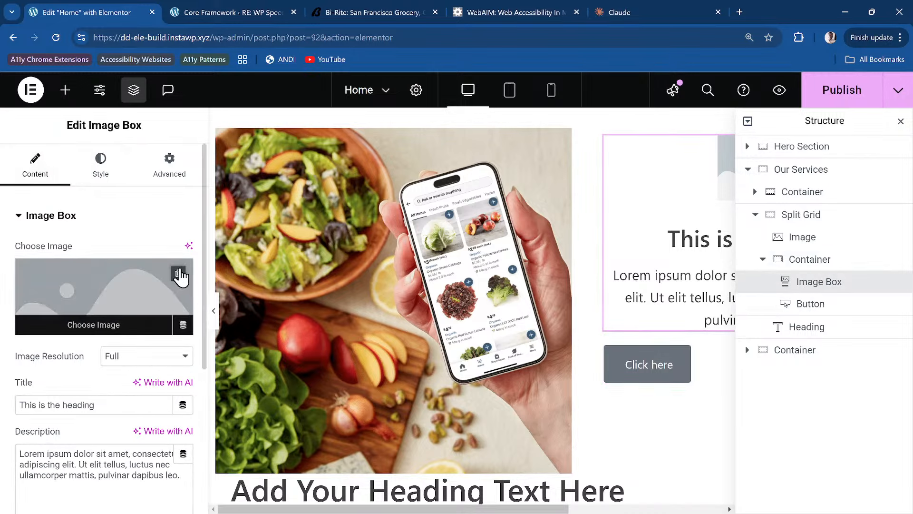
click(100, 167)
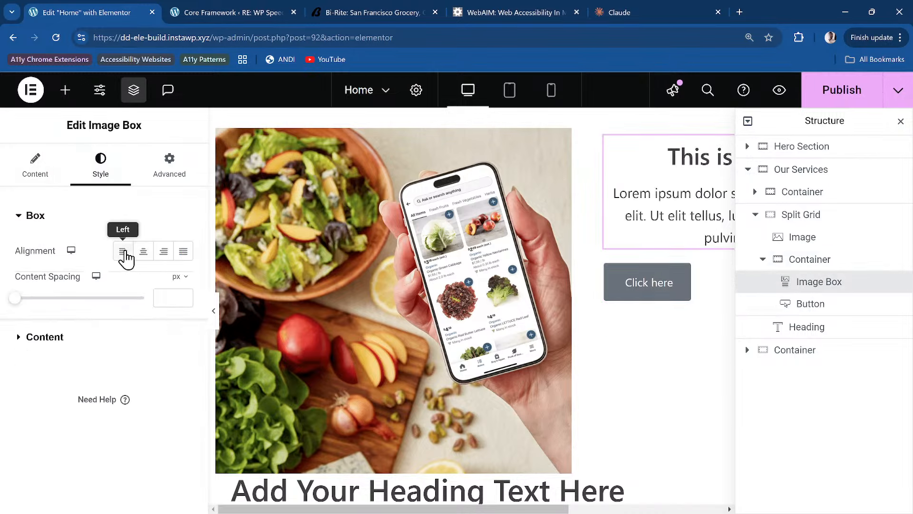
click(123, 251)
Step: Close the Structure panel, then stack the text column container's items vertically and justify them to the center
scroll(683, 219, up, 3)
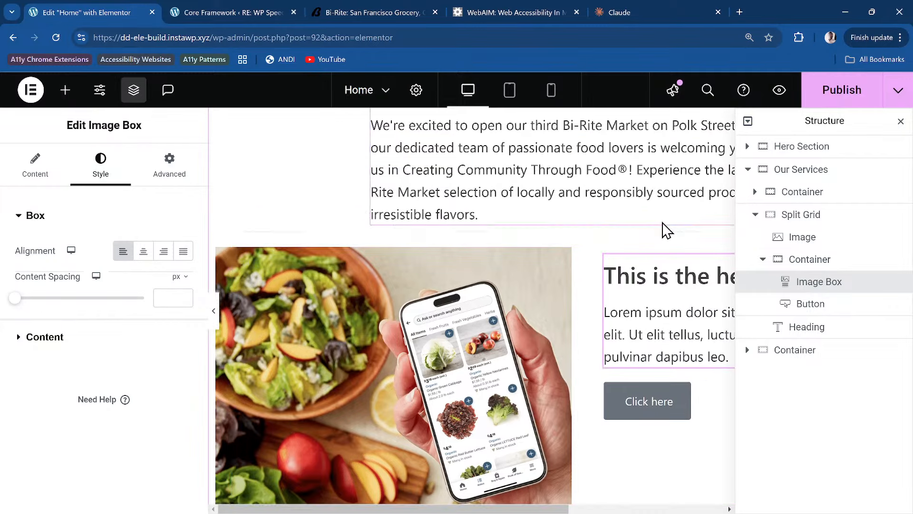
click(900, 121)
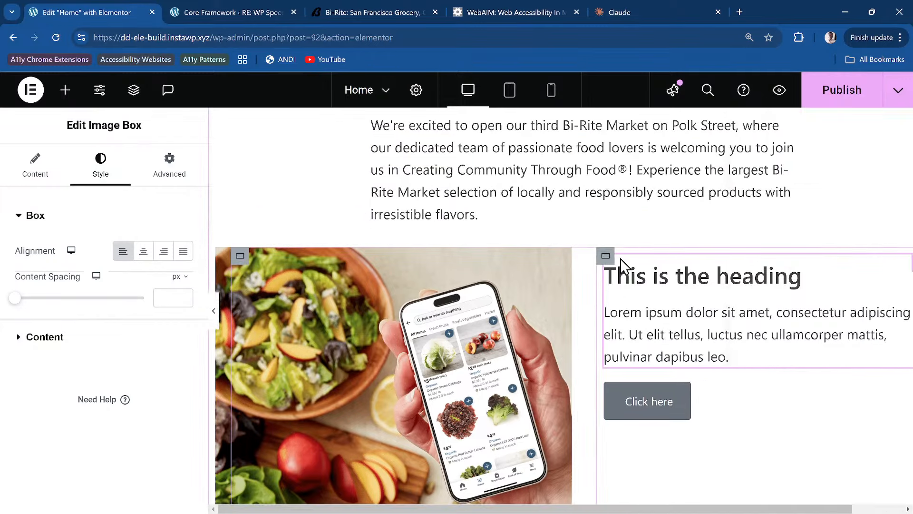
scroll(622, 259, down, 3)
scroll(618, 228, up, 1)
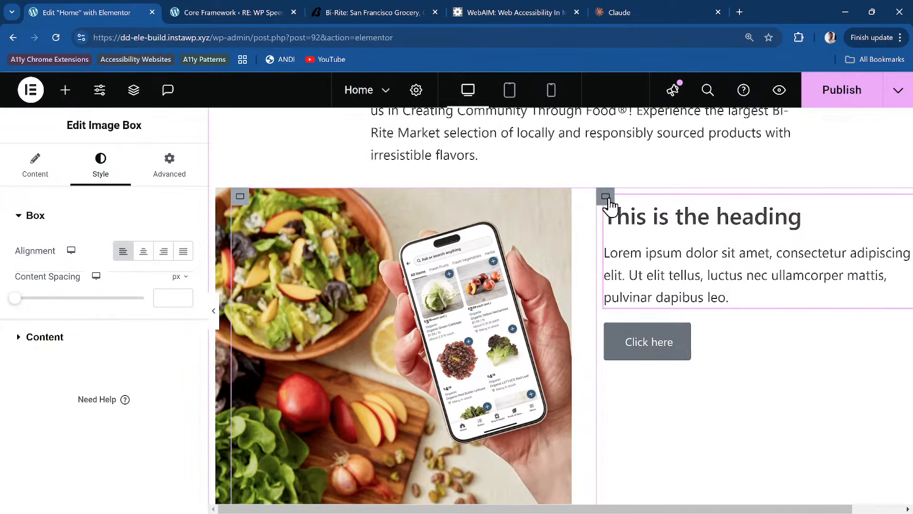
key(ctrl+minus)
key(ctrl+minus)
scroll(564, 231, up, 1)
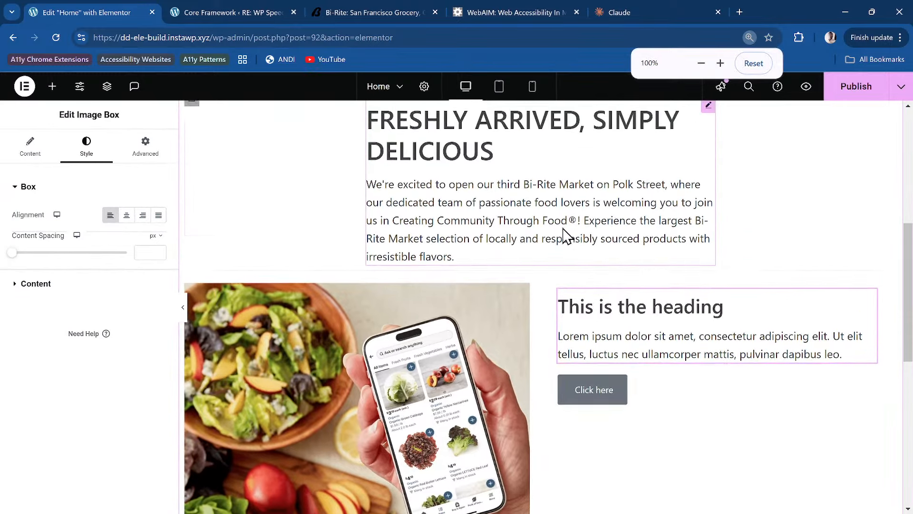
scroll(562, 259, down, 3)
click(558, 112)
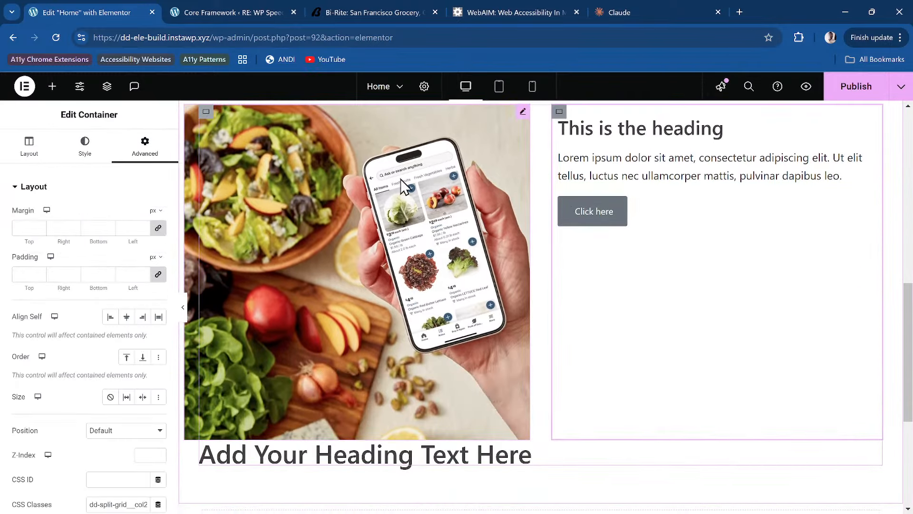
click(32, 150)
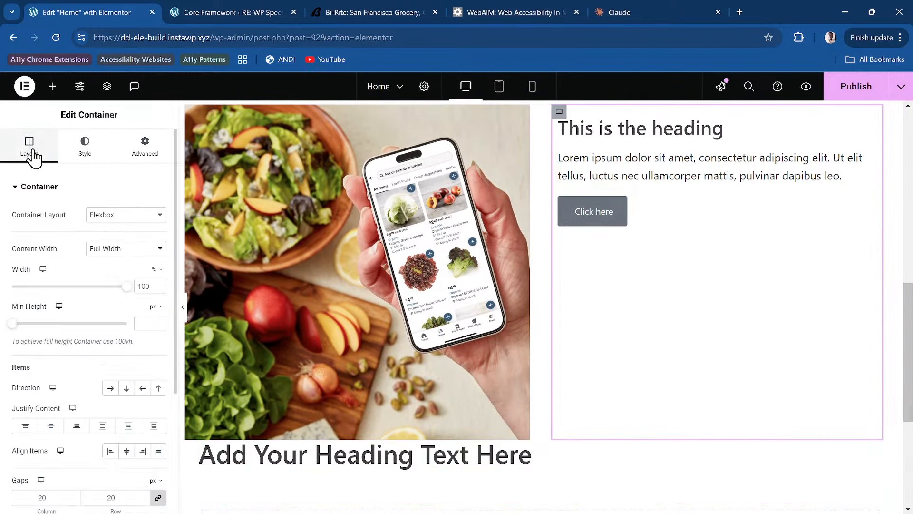
click(127, 390)
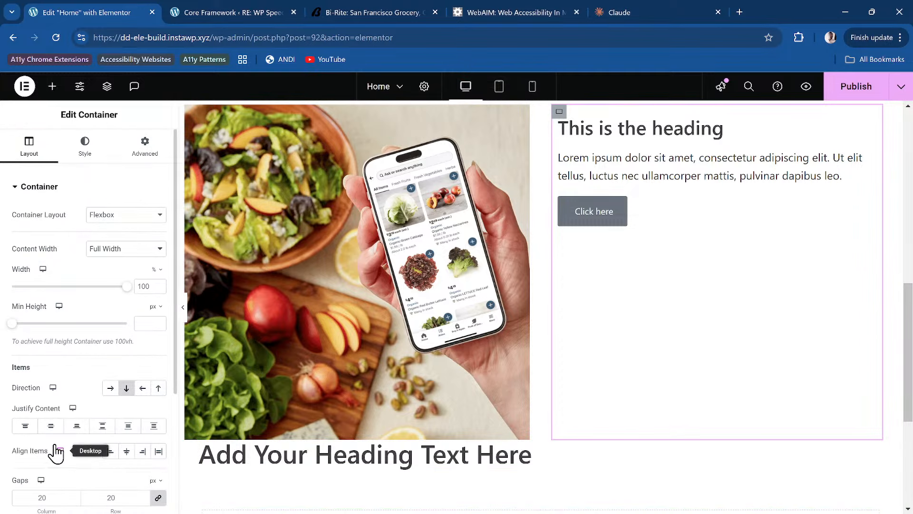
click(50, 427)
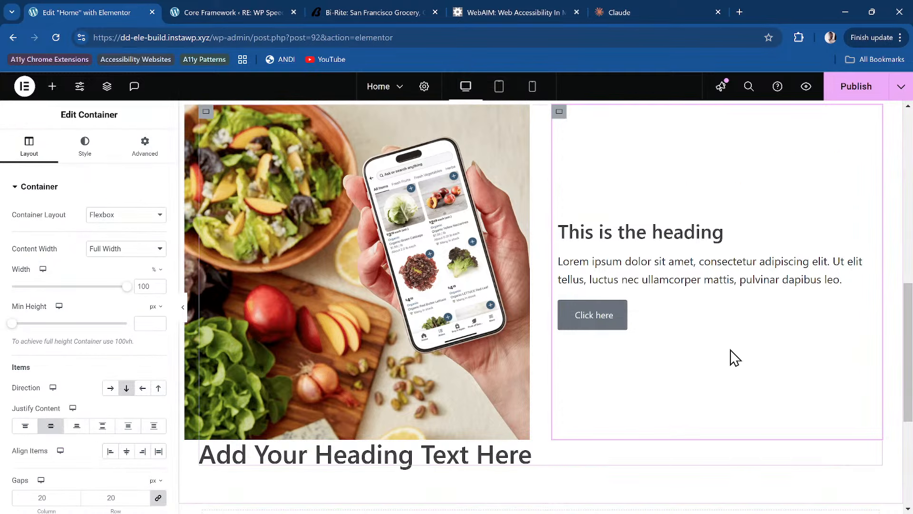
Step: Check the section heading on the Bi-Rite page and set the Image Box title to "Grocery delivered"
scroll(557, 291, up, 2)
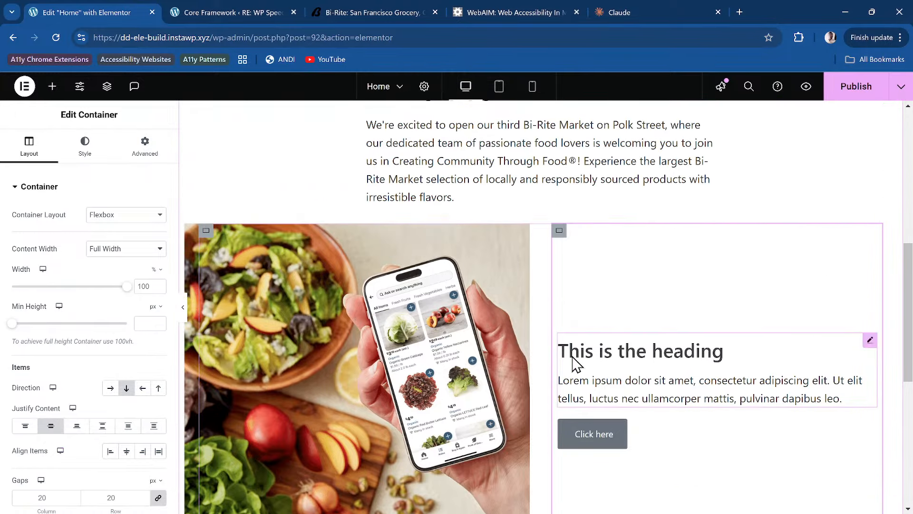
click(612, 347)
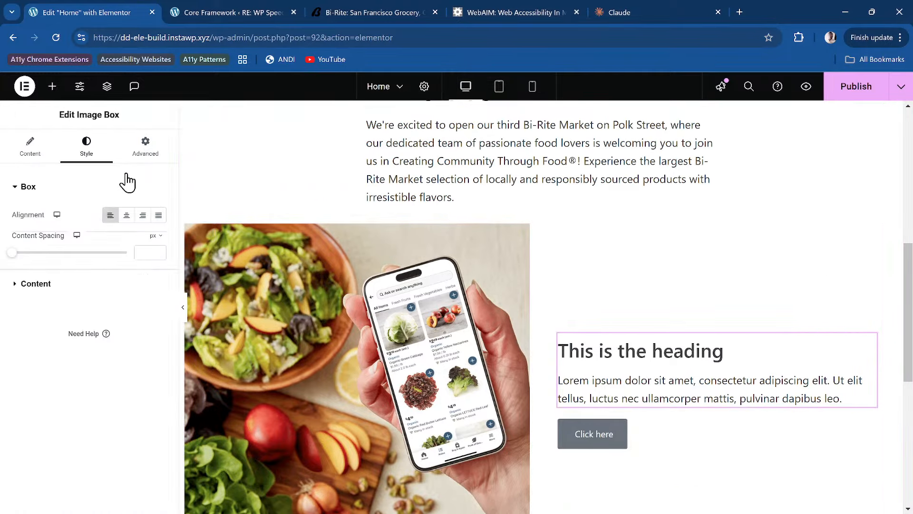
click(29, 153)
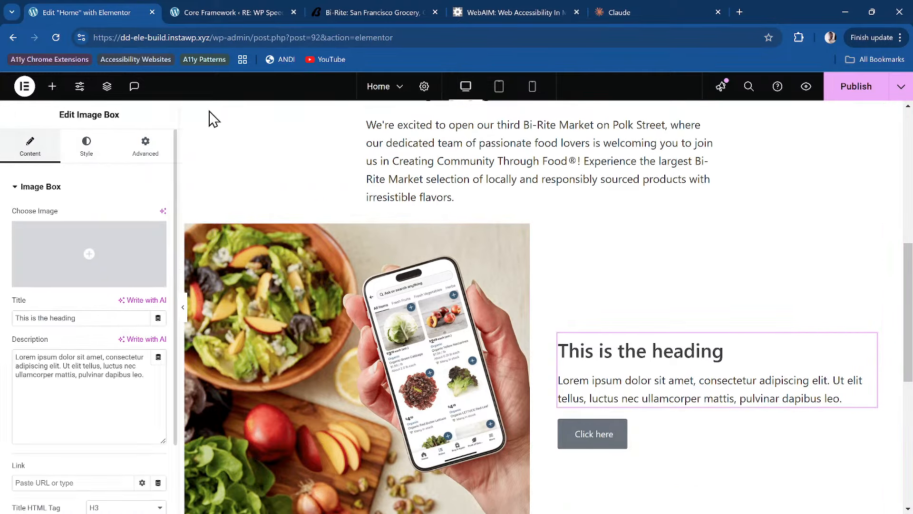
click(257, 9)
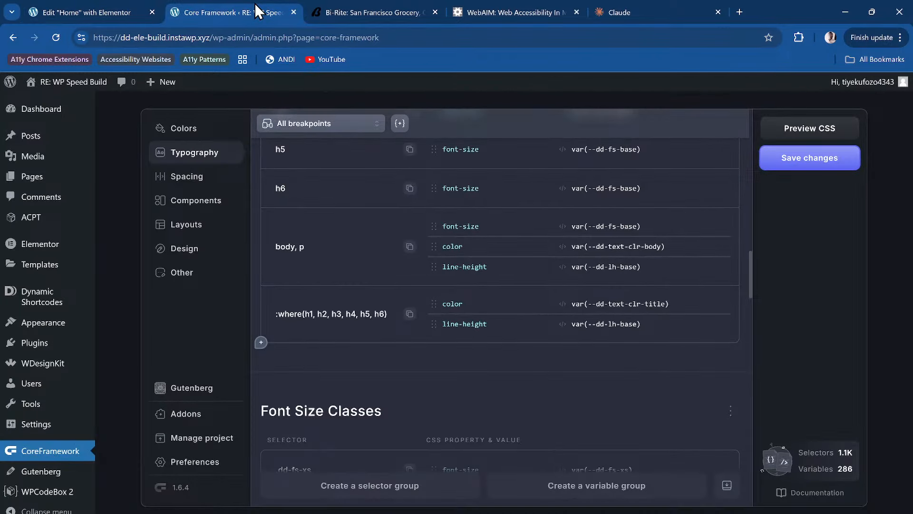
click(382, 7)
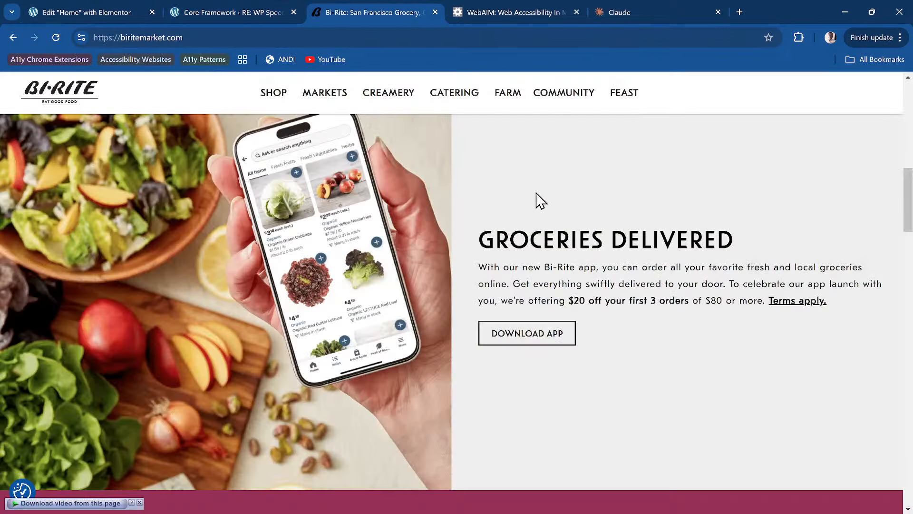
scroll(480, 242, up, 1)
scroll(487, 268, down, 1)
click(115, 10)
triple_click(110, 319)
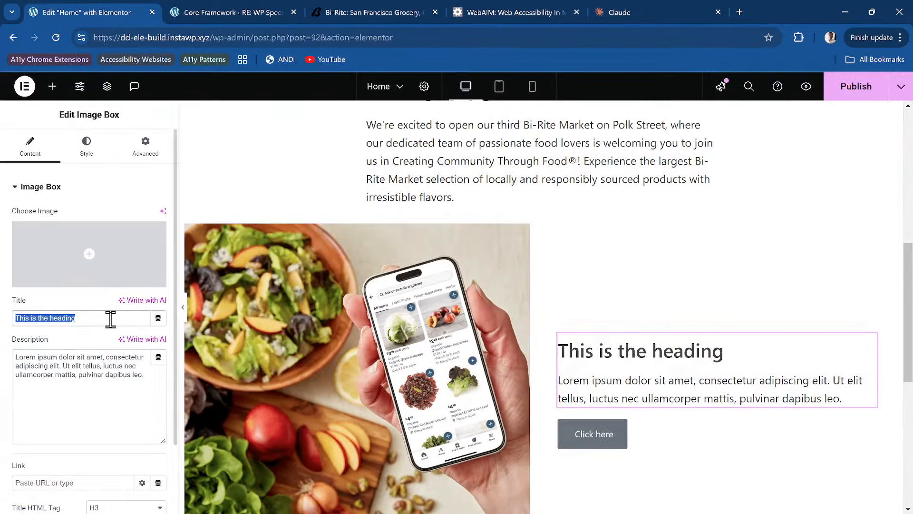
text(G)
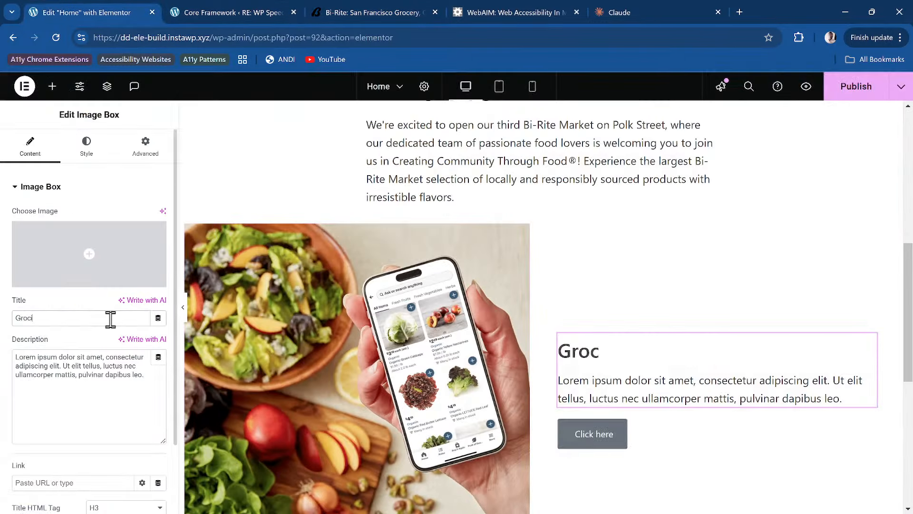
text(rocery delivered)
Step: Compare with the Bi-Rite page's heading and correct the Image Box title to "Groceries delivered"
click(326, 5)
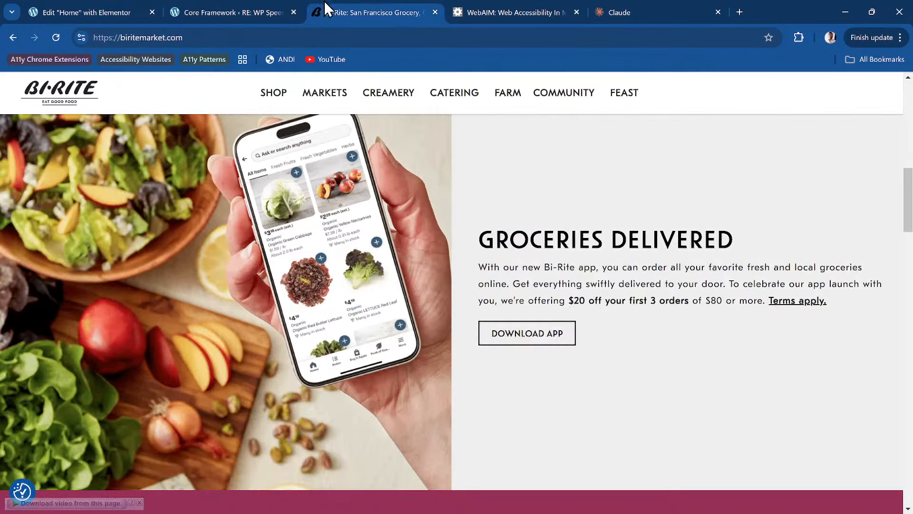
click(140, 9)
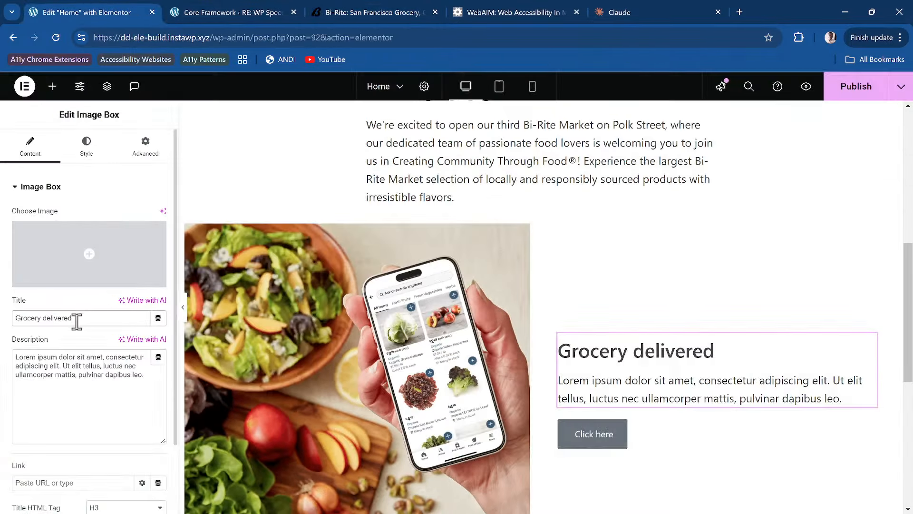
click(41, 317)
key(BackSpace)
text(ies)
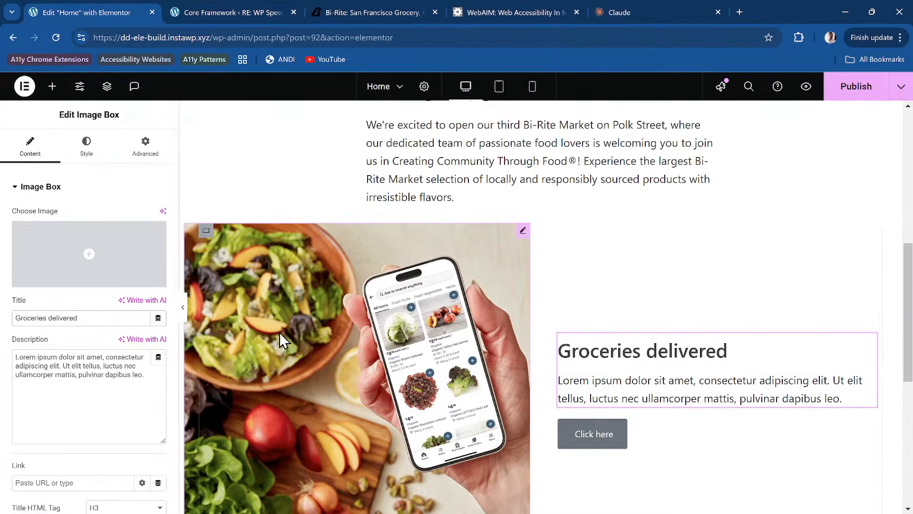
Step: Copy the Groceries Delivered paragraph from the Bi-Rite page and replace the Image Box's placeholder description with it
click(345, 9)
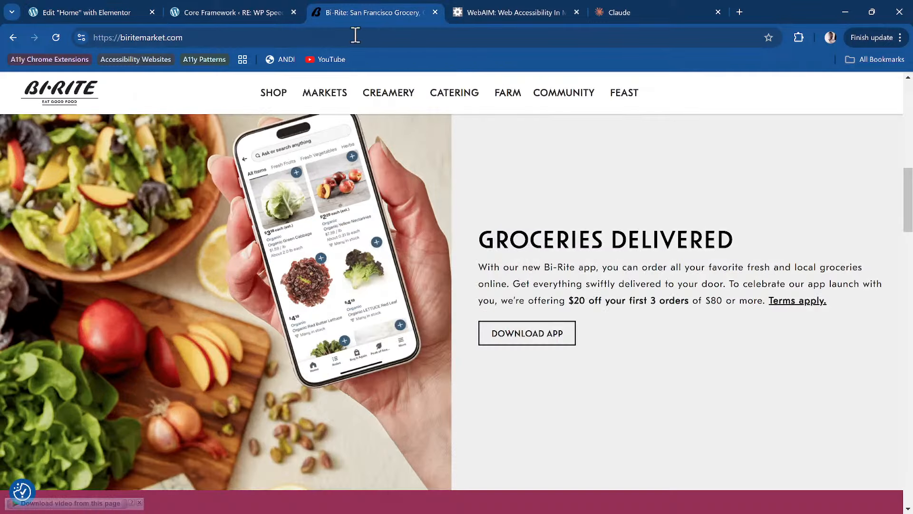
drag(483, 270, 842, 312)
key(ctrl+c)
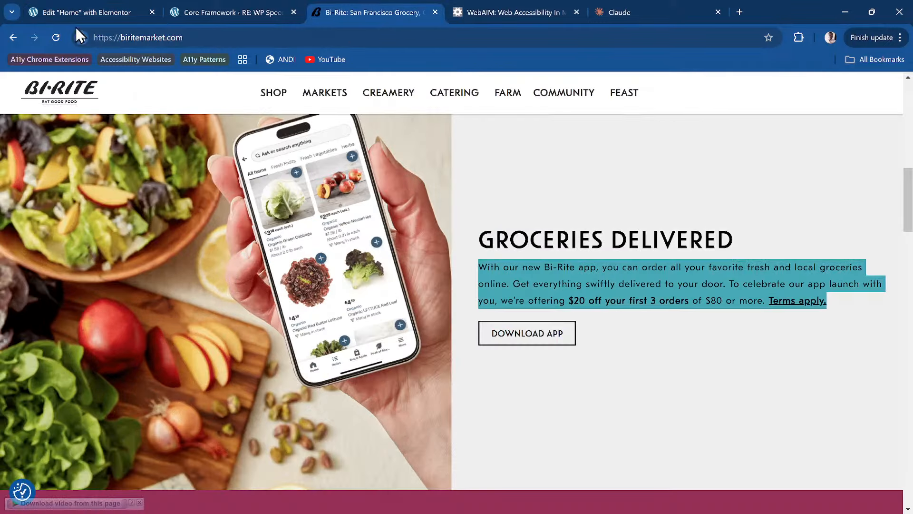
click(84, 12)
triple_click(96, 381)
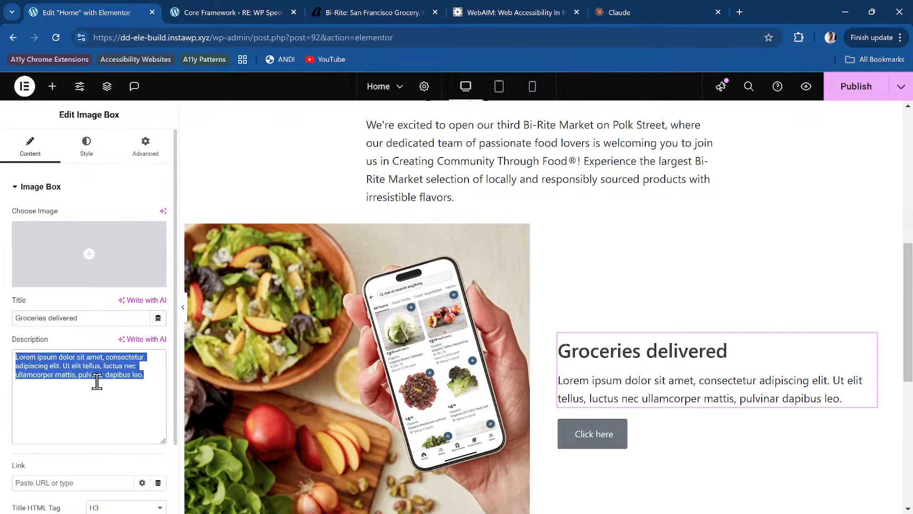
key(ctrl+v)
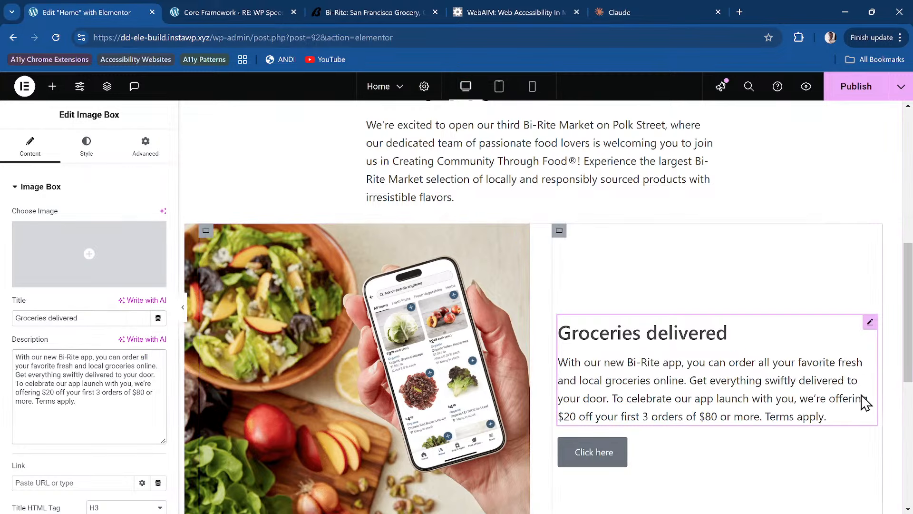
Step: Examine the "Terms apply." link in the Groceries Delivered paragraph on the Bi-Rite page and return to the Elementor editor
click(288, 14)
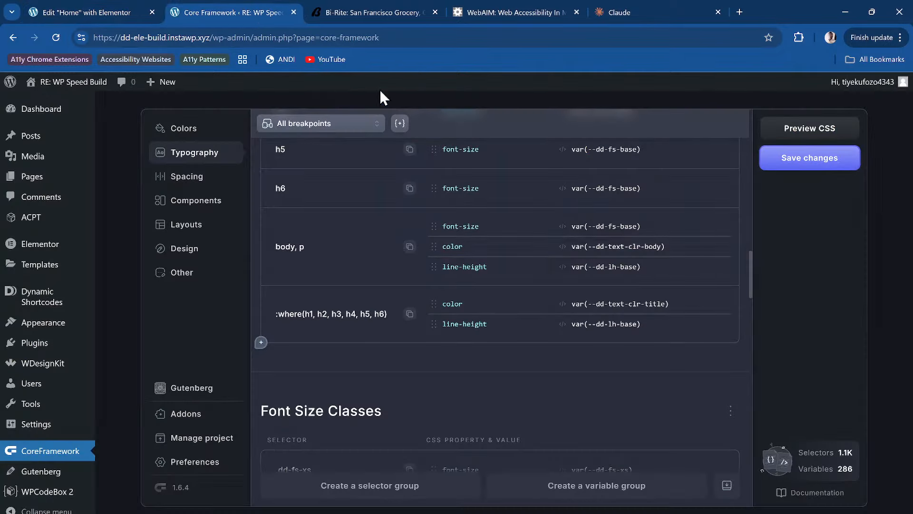
click(330, 11)
click(814, 338)
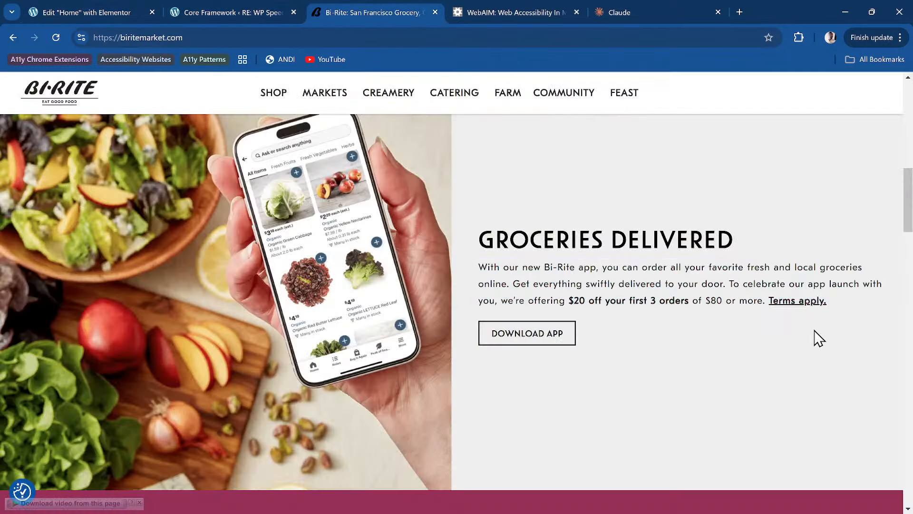
right_click(799, 307)
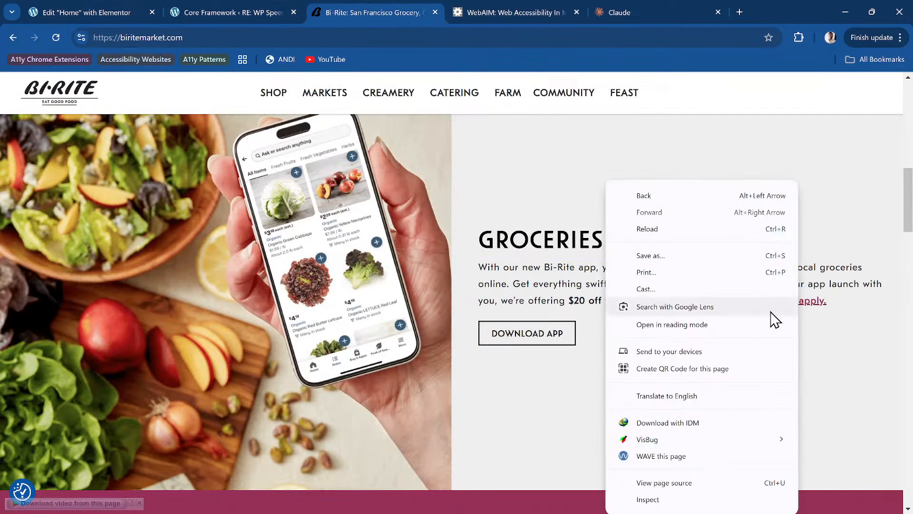
click(571, 314)
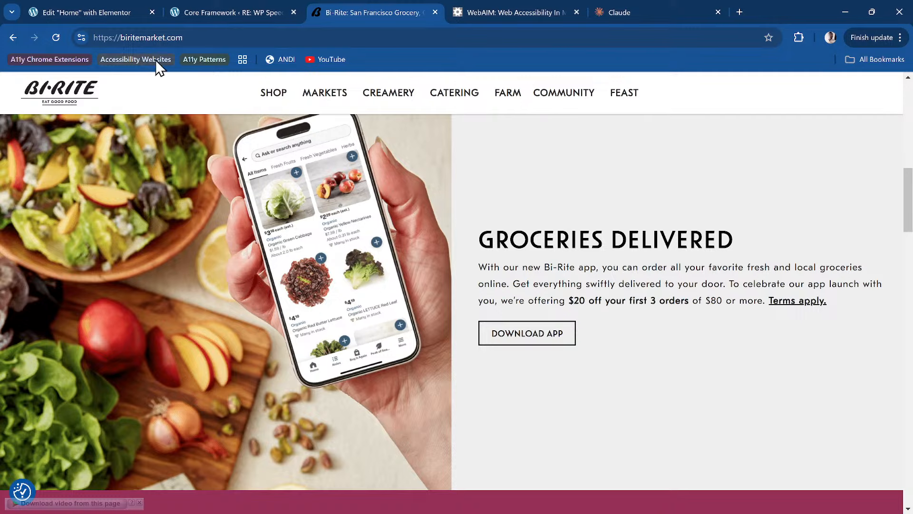
click(78, 12)
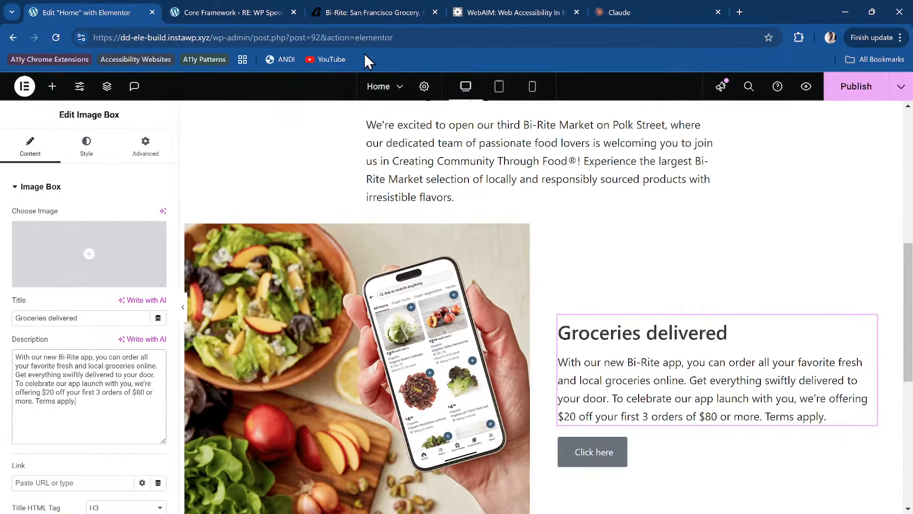
Step: Check the button label on the Bi-Rite page, set the Elementor button's text to "Download App" and show its style settings
click(375, 14)
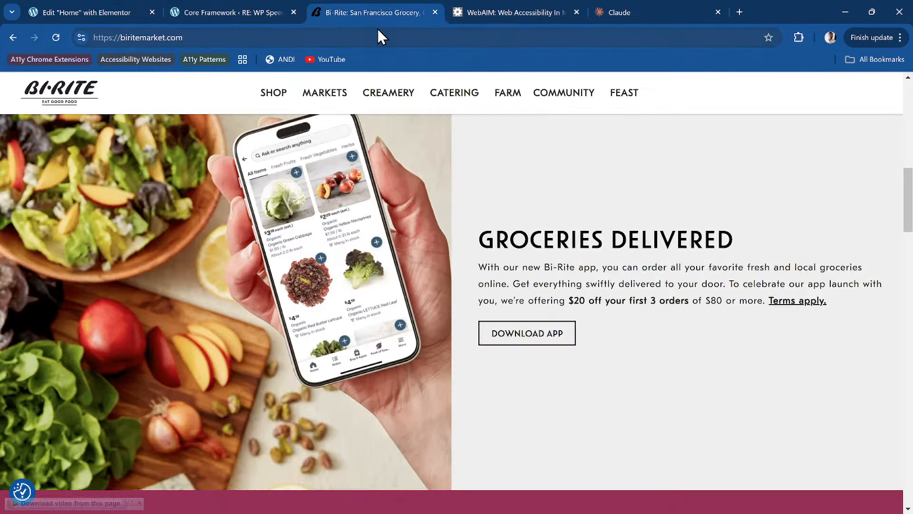
click(97, 12)
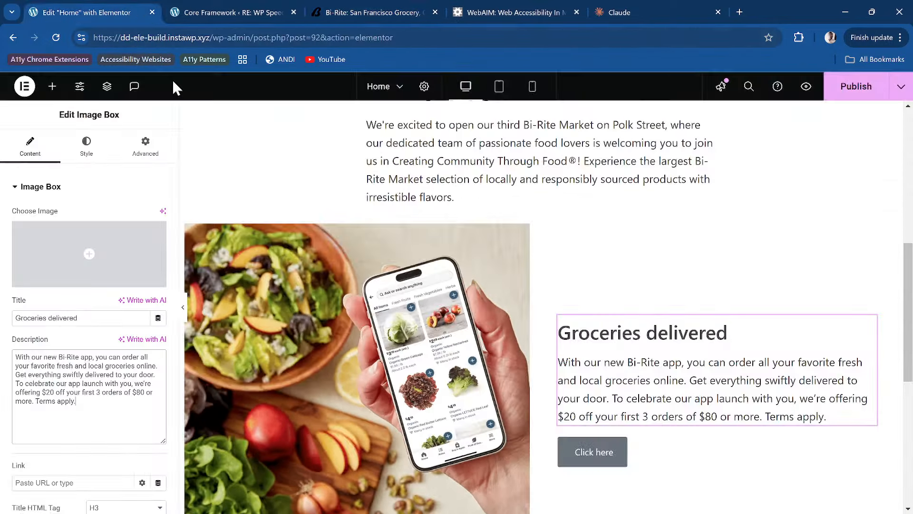
click(596, 454)
triple_click(117, 240)
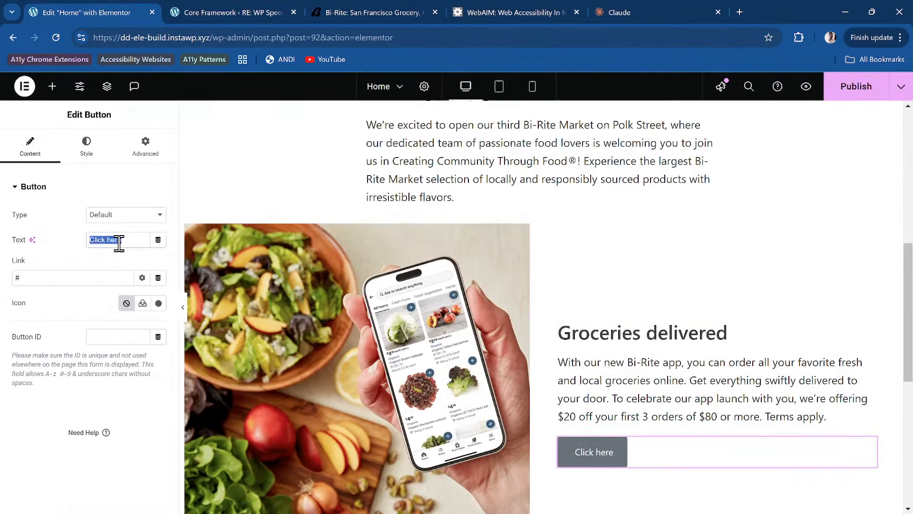
text(Downlo)
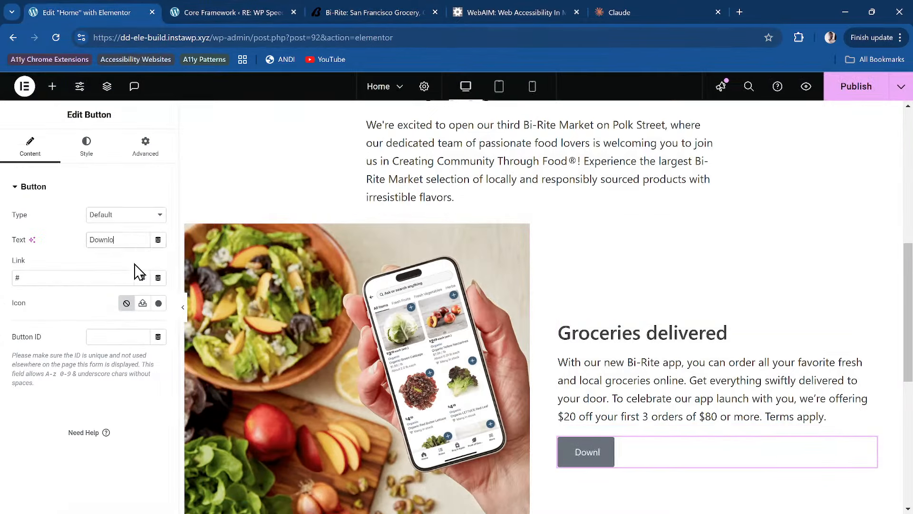
text(ad App)
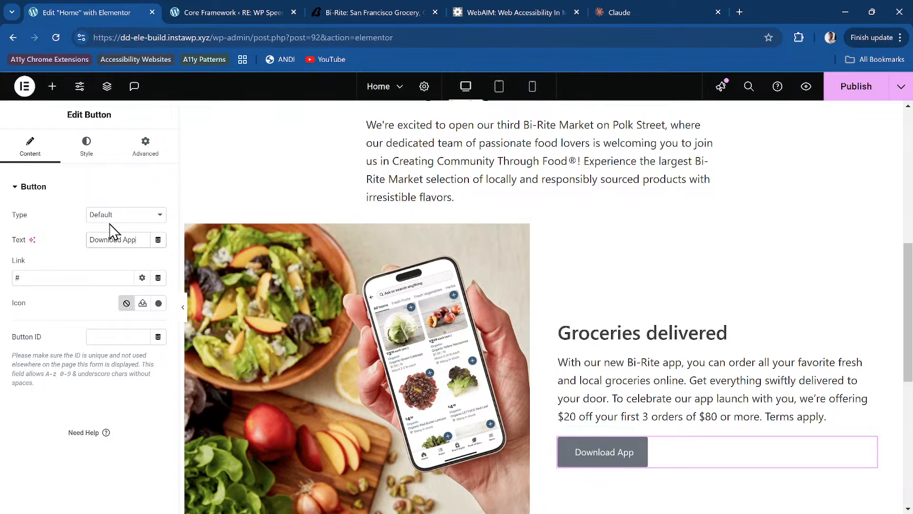
click(87, 148)
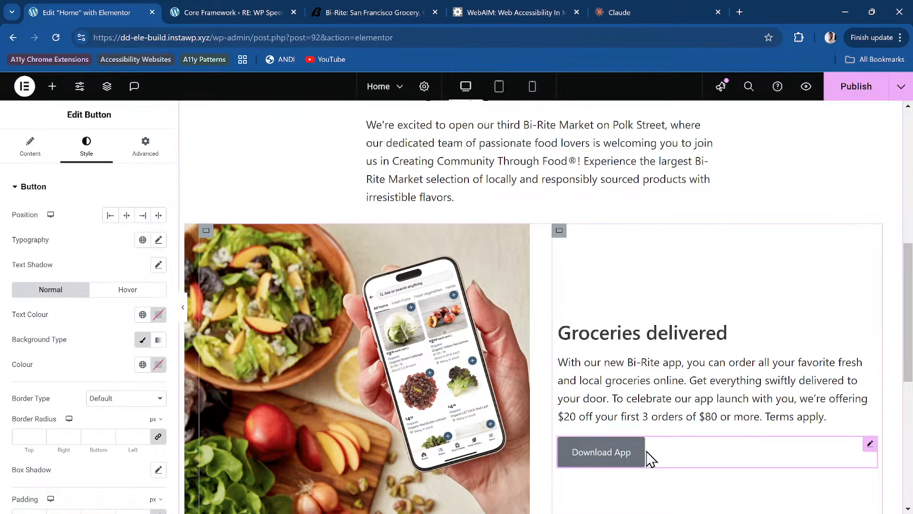
scroll(612, 446, down, 2)
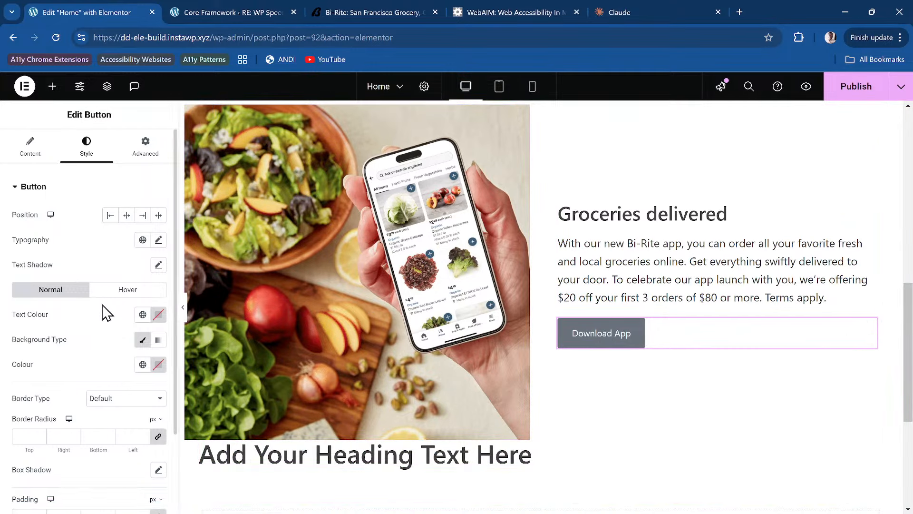
click(142, 314)
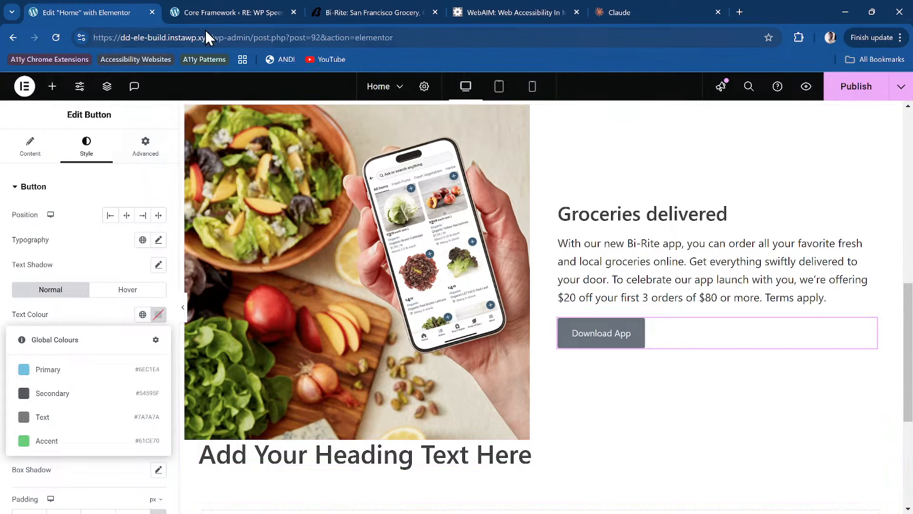
click(216, 14)
click(348, 12)
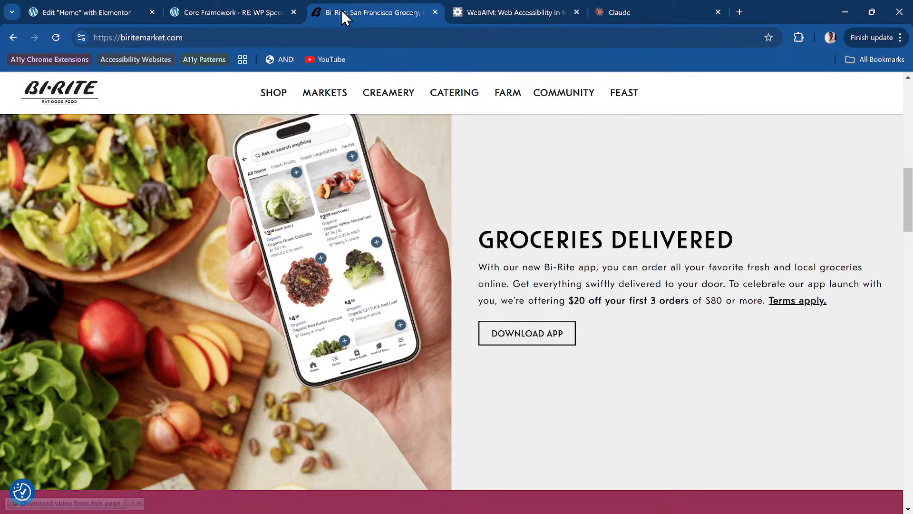
click(113, 9)
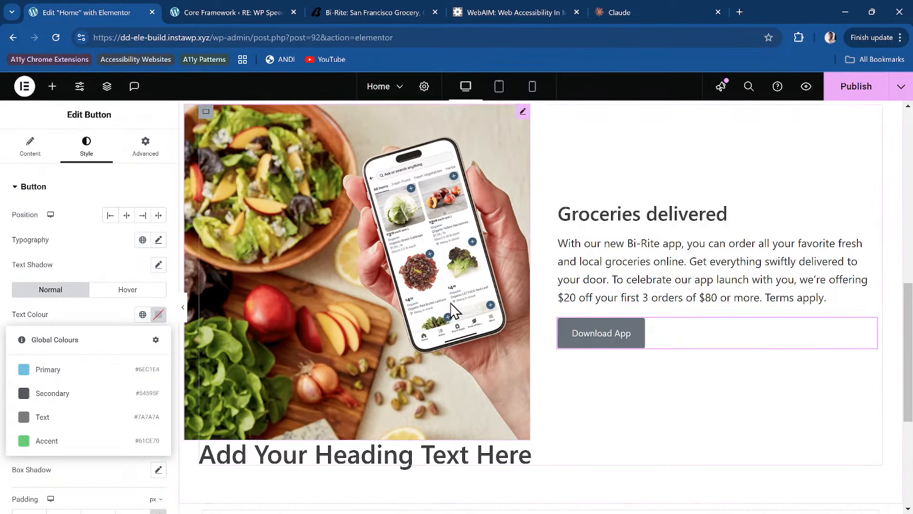
click(98, 267)
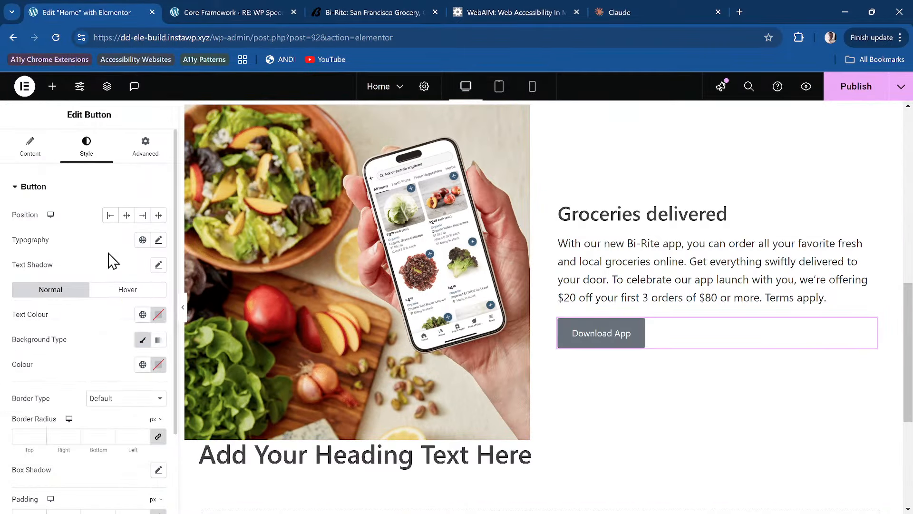
Step: Set the Download App button's typography text transform to Uppercase
click(158, 240)
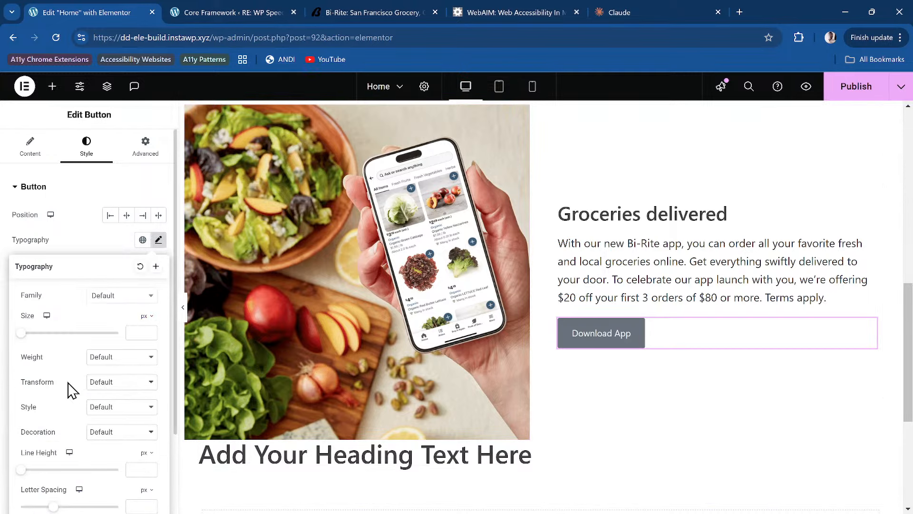
click(111, 381)
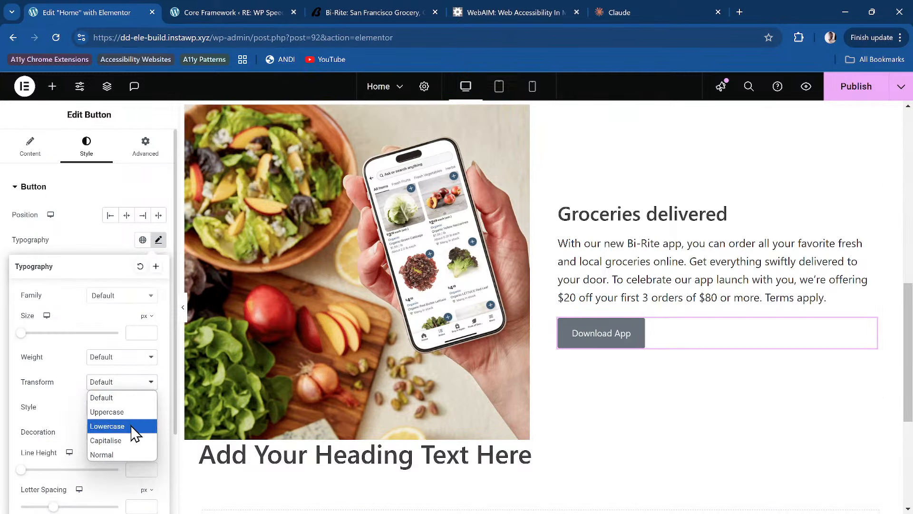
click(128, 412)
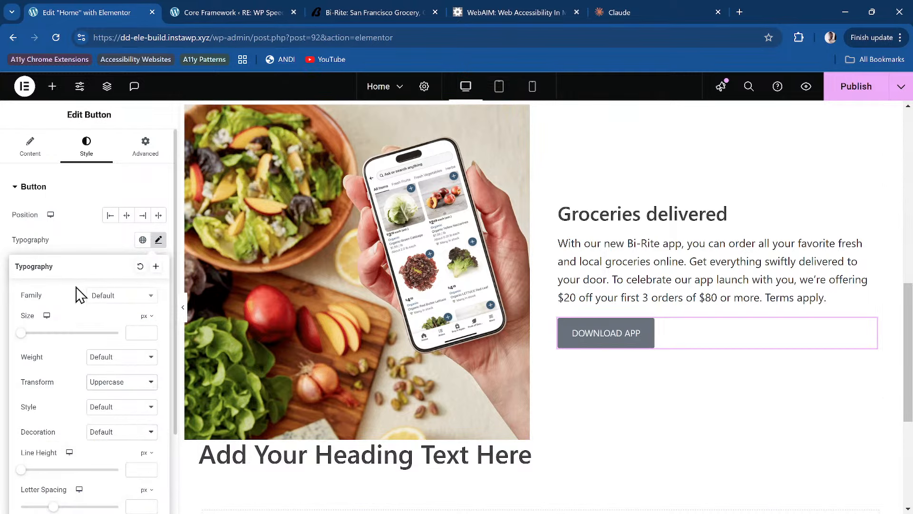
click(111, 245)
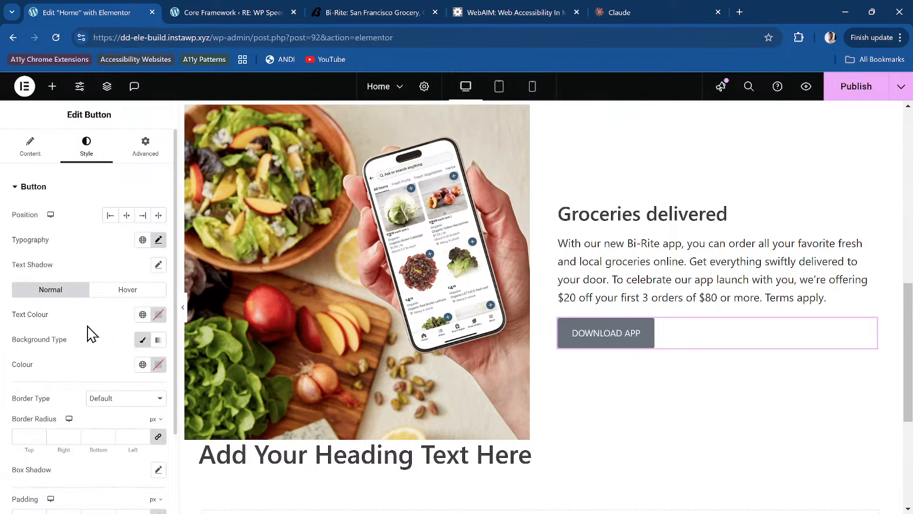
Step: Look through the global colours and the custom colour picker for the Download App button's background colour
click(143, 365)
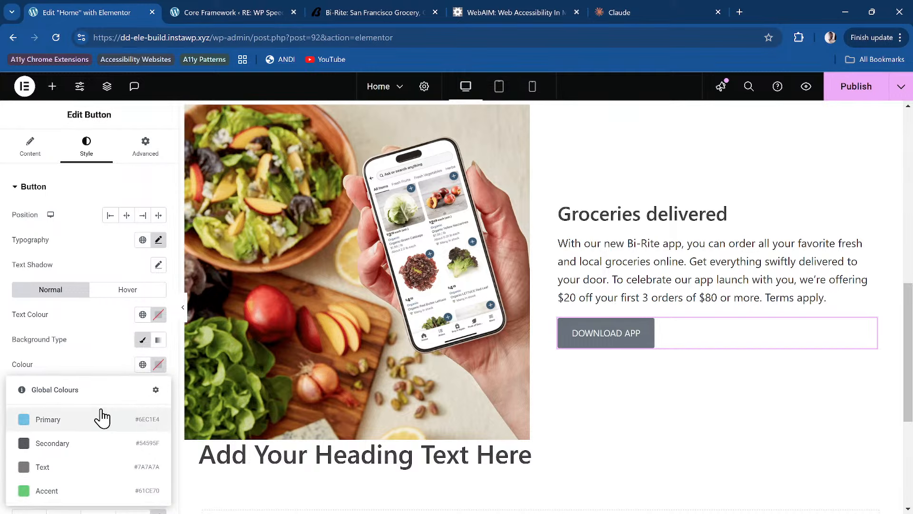
click(159, 365)
click(158, 365)
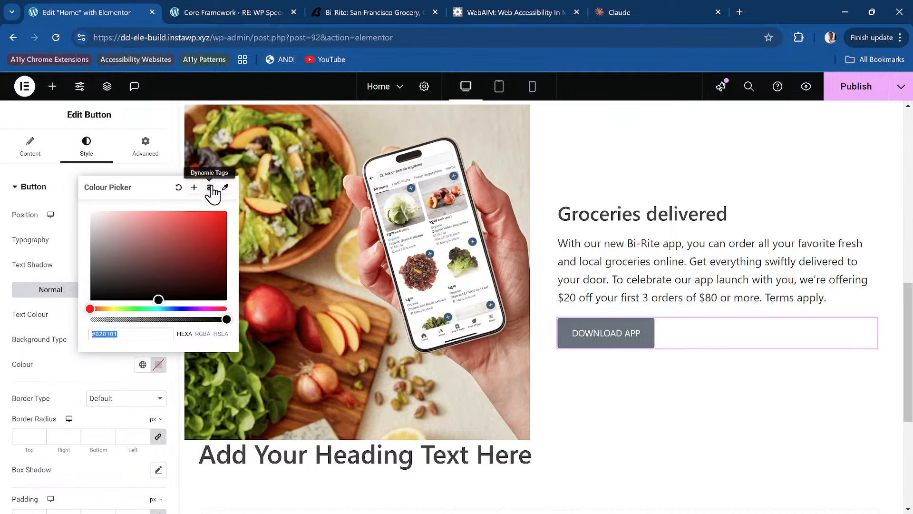
Step: Select the groceries app image in the section and switch to Notepad to read the drafted composite image description
click(369, 291)
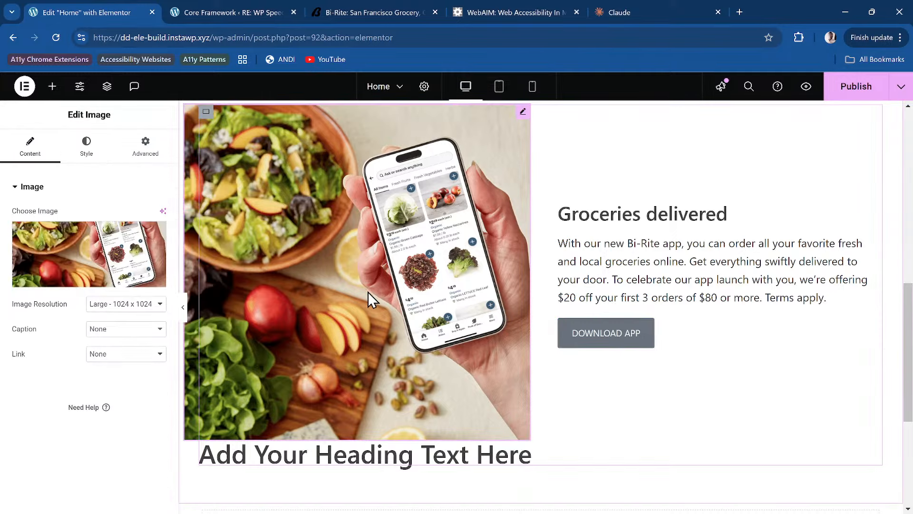
scroll(349, 248, up, 1)
scroll(350, 250, down, 1)
scroll(358, 193, up, 1)
scroll(332, 226, down, 2)
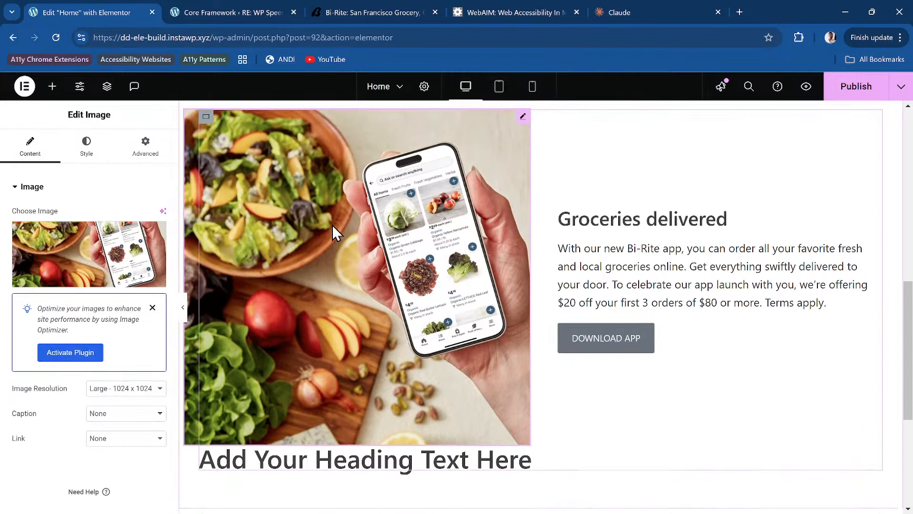
scroll(333, 227, up, 2)
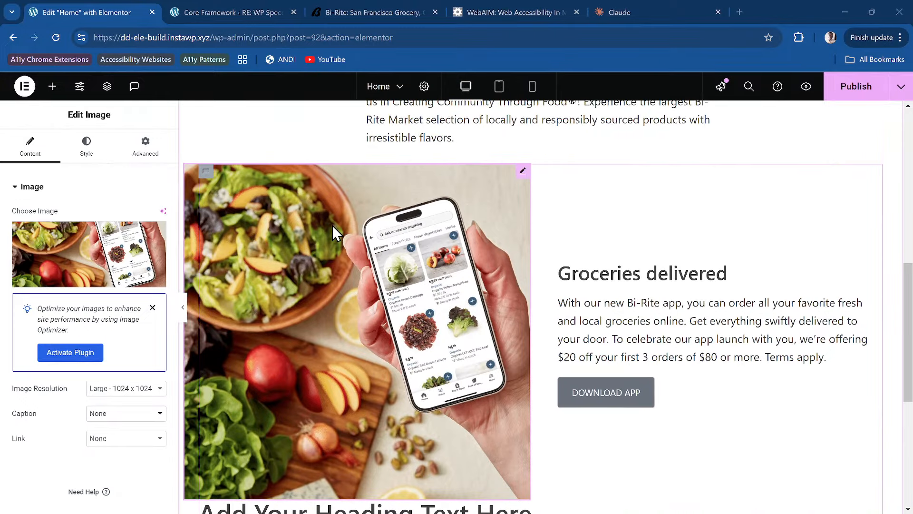
key(alt+Tab)
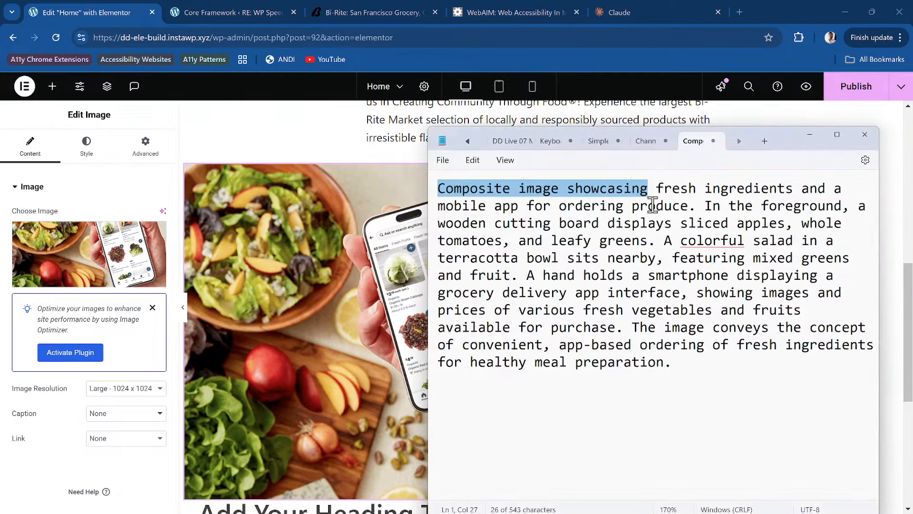
click(655, 220)
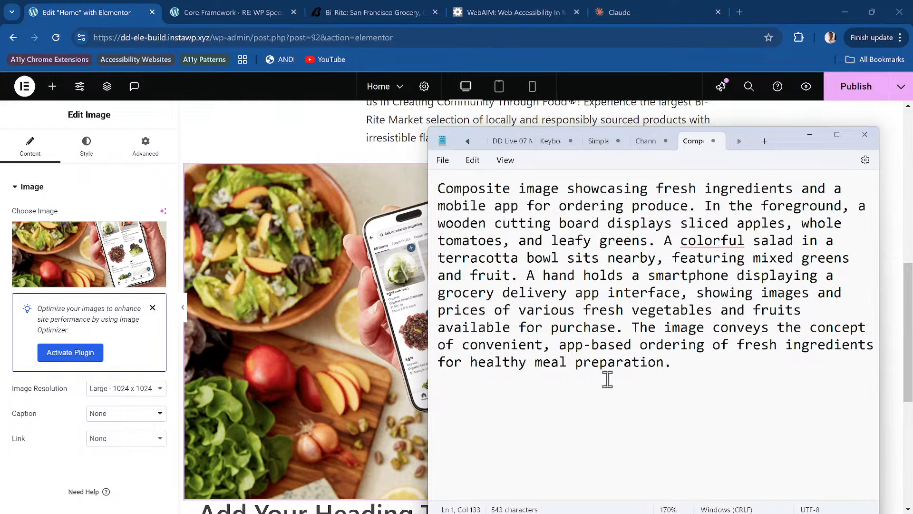
drag(427, 342, 365, 348)
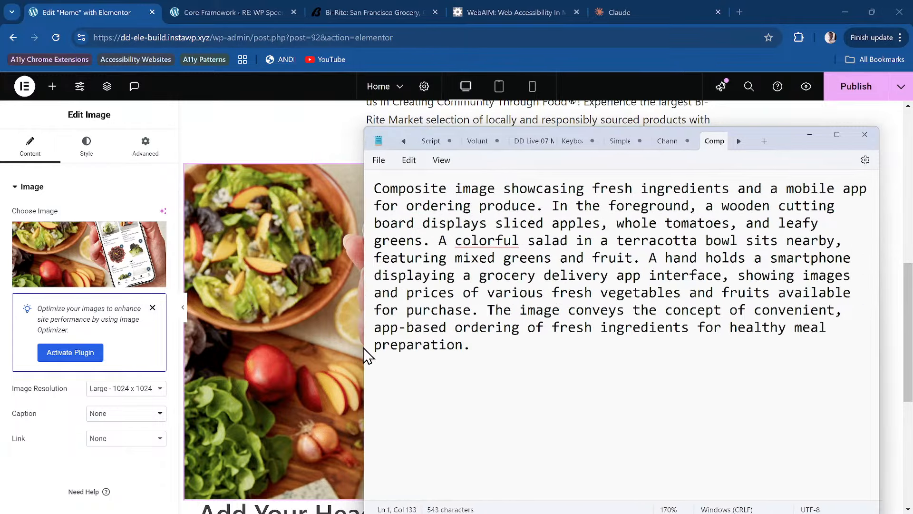
click(480, 393)
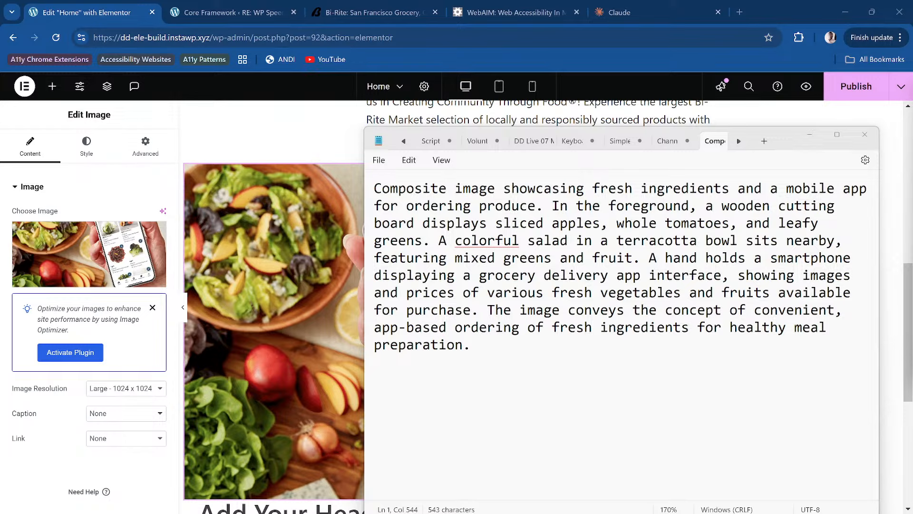
click(687, 402)
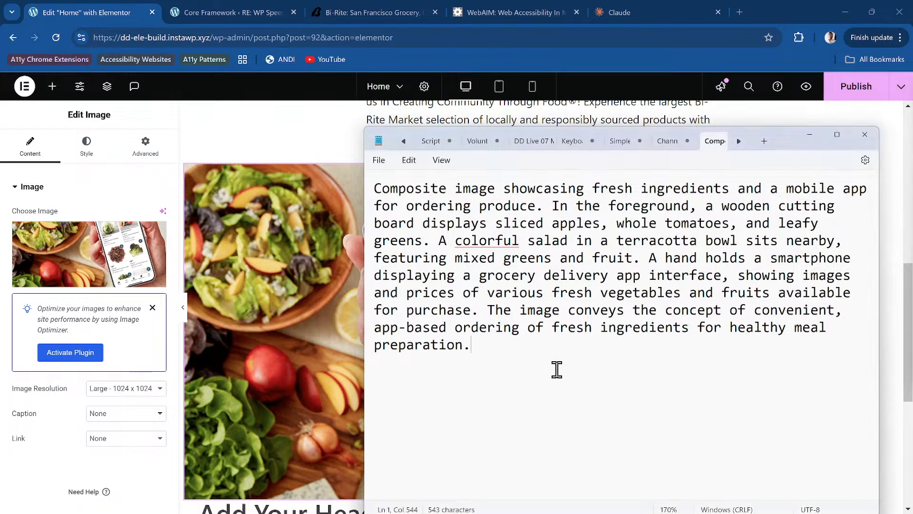
Step: Write alt text in a new Notepad document describing fresh vegetables and fruits, a salad bowl, a hand holding a smartphone and convenient, app-based produce ordering
key(ctrl+n)
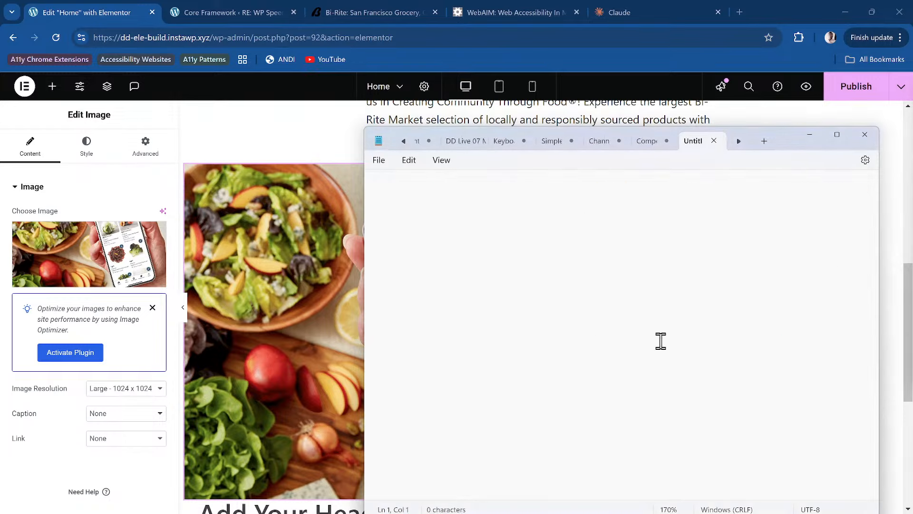
key(alt+Tab)
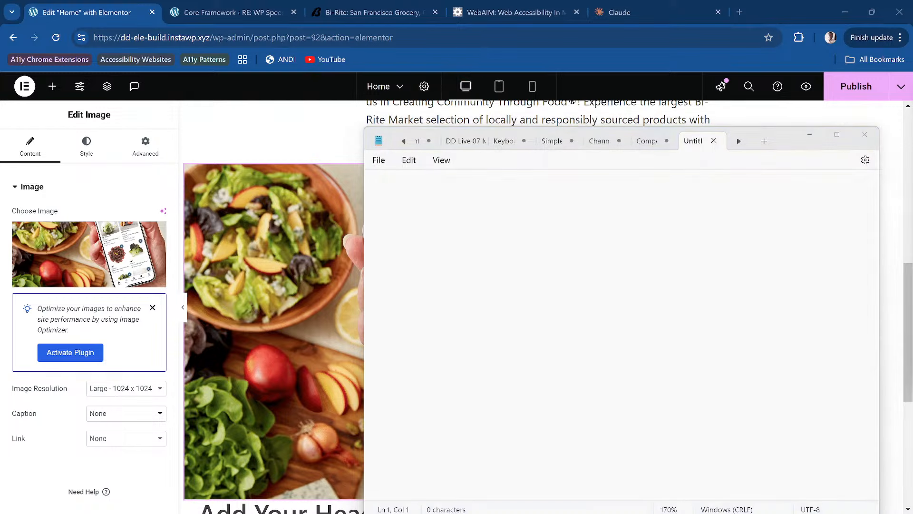
click(515, 192)
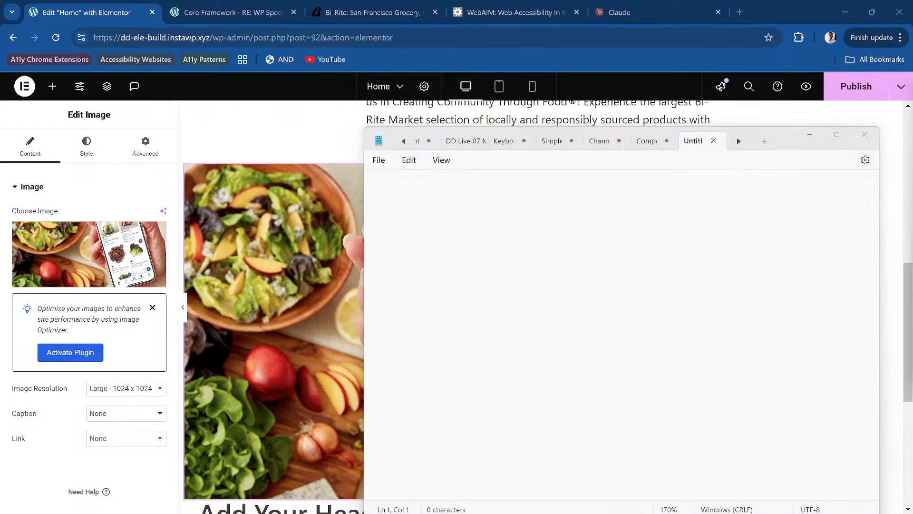
click(696, 271)
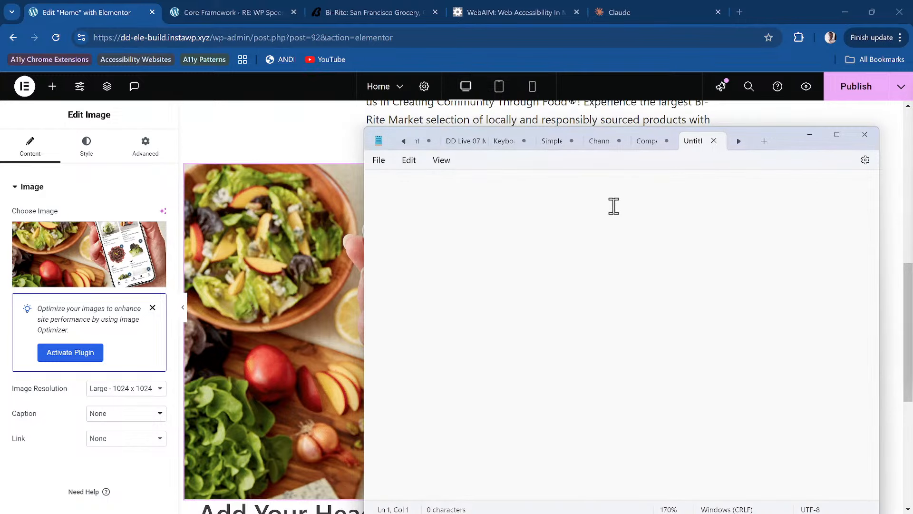
text(Fresh vegetables and fruits, a bowl of salad and and a hand holding a smartphone showing a mobile app for ordering produce, conveying the concept of convenient, app-based ordering of fresh ingredients for healthy meal preparation.)
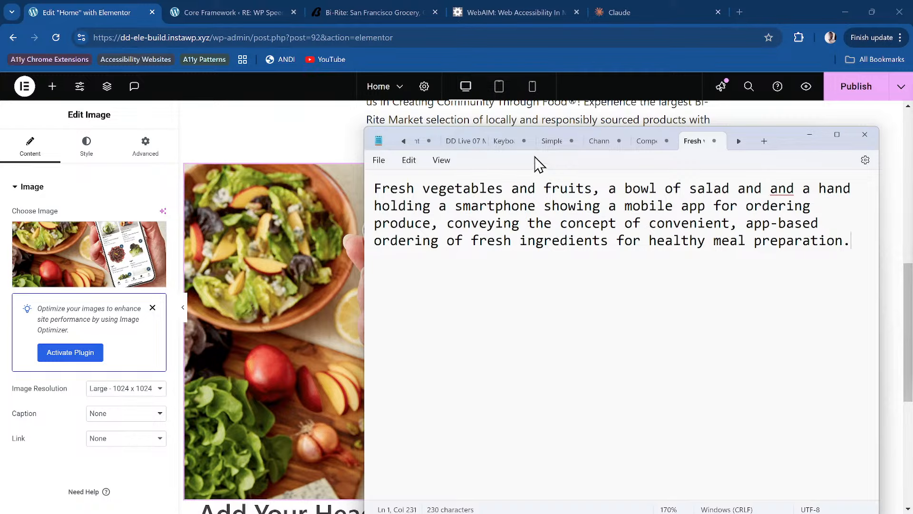
Step: Remove the duplicated "and" before "a hand holding a smartphone" from the alt text draft
drag(780, 146, 830, 147)
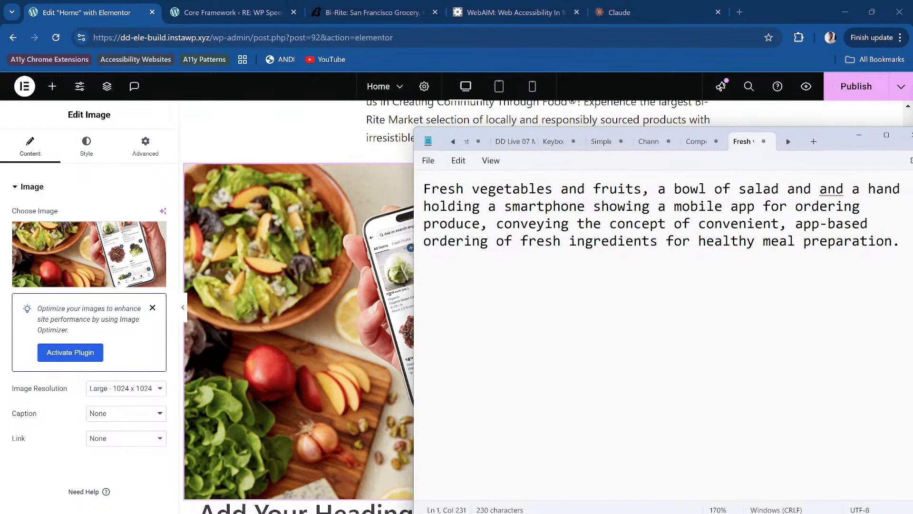
scroll(284, 307, down, 1)
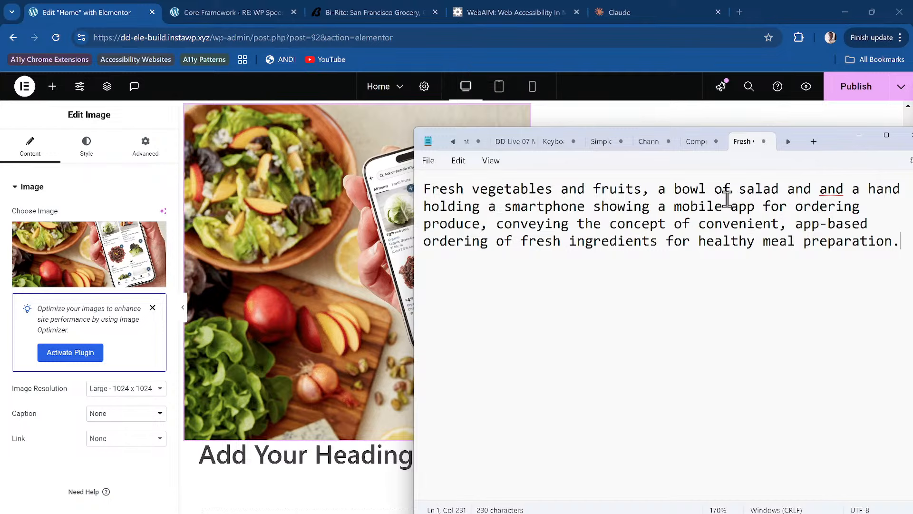
double_click(829, 190)
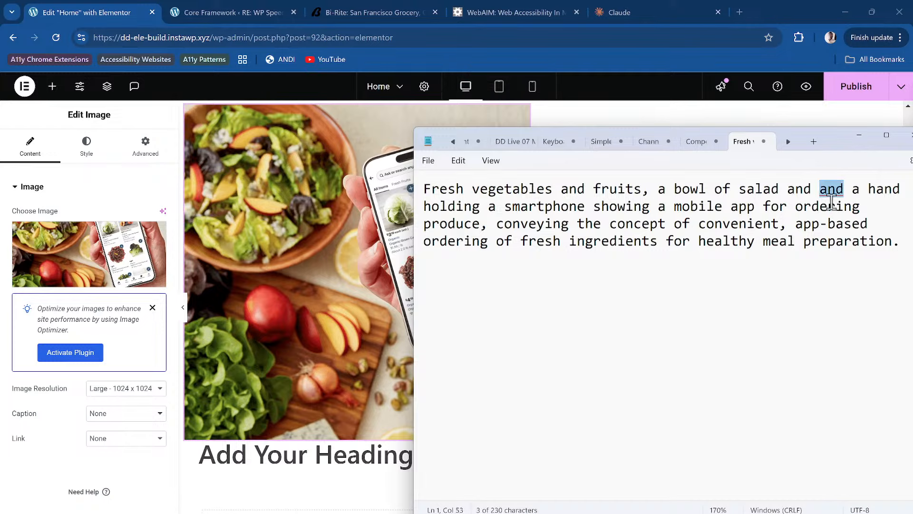
key(BackSpace)
key(BackSpace)
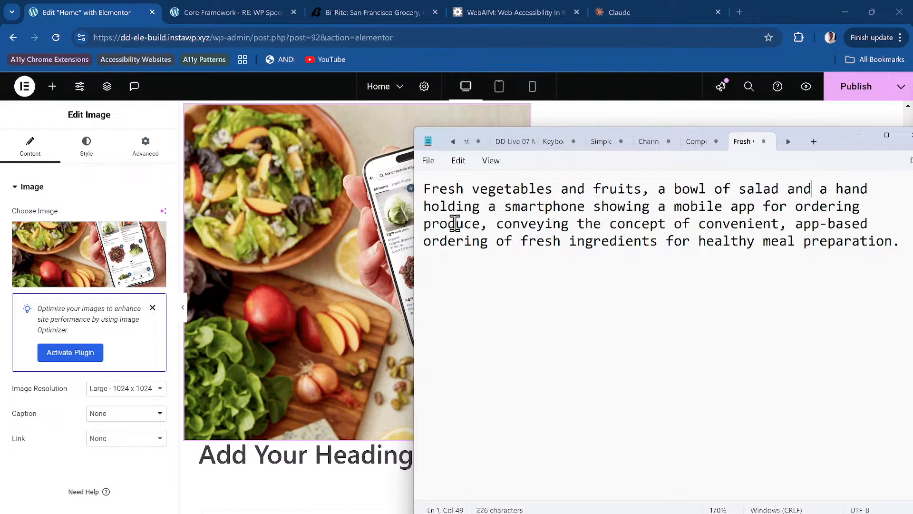
Step: Narrow the Notepad window and place it beside the groceries app image so the text and picture can be compared
drag(831, 147, 737, 291)
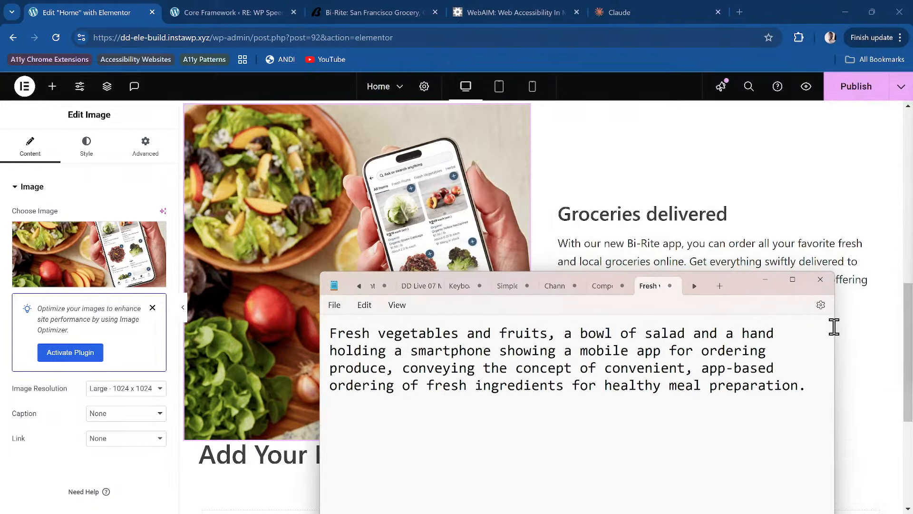
drag(835, 328, 633, 340)
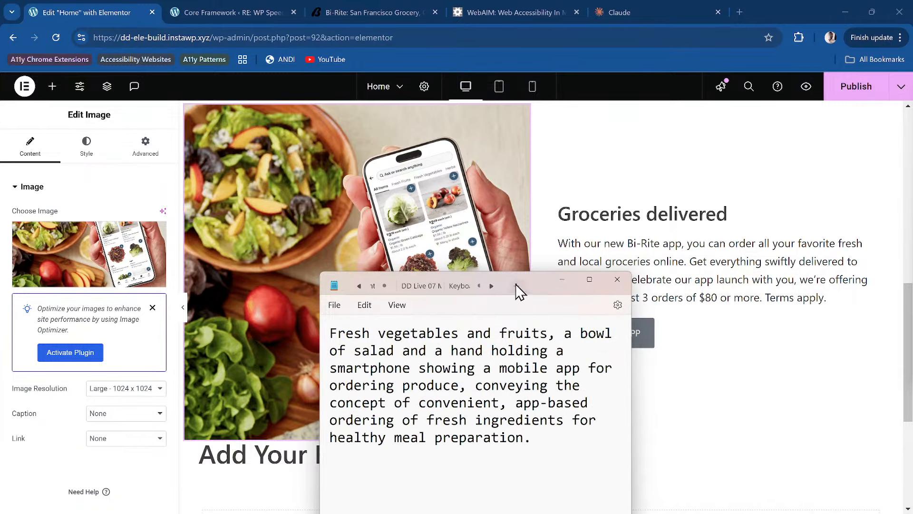
drag(517, 292, 758, 130)
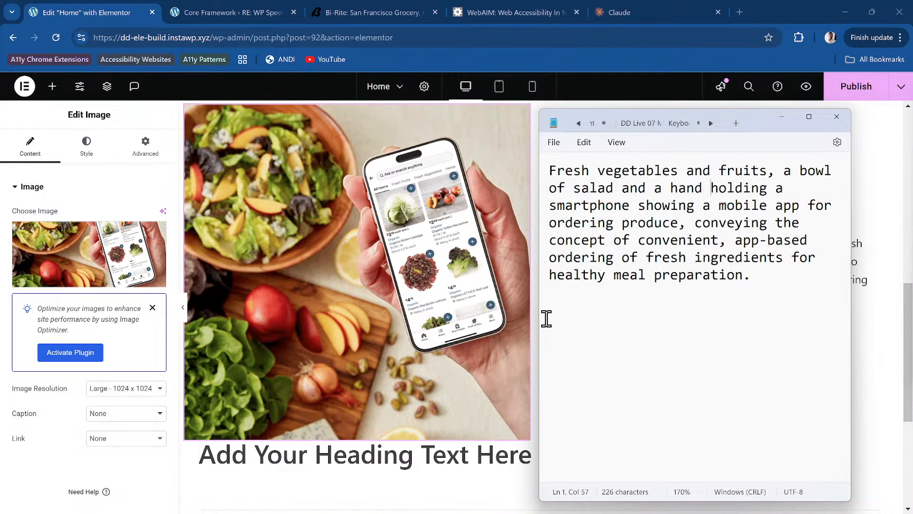
Step: Copy the whole alt text from Notepad and paste it into the groceries app image's Alt Text in Elementor's media library
drag(753, 275, 536, 173)
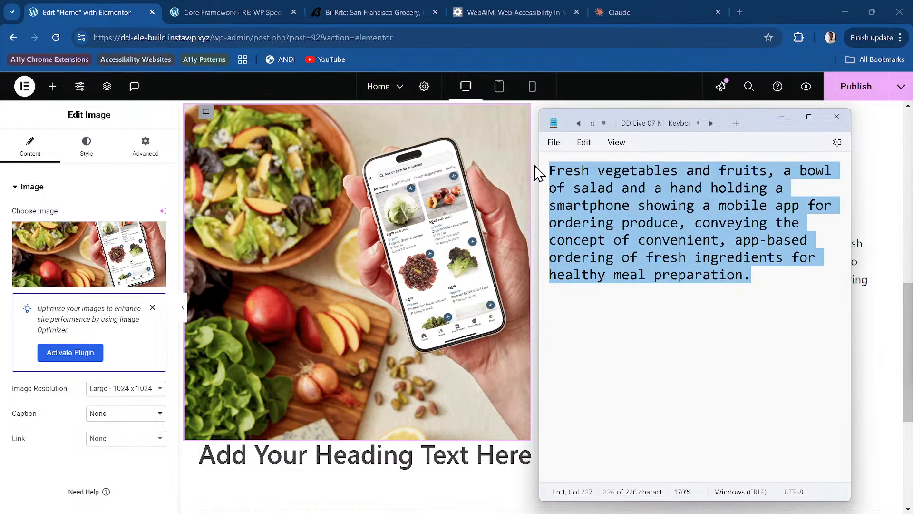
click(811, 361)
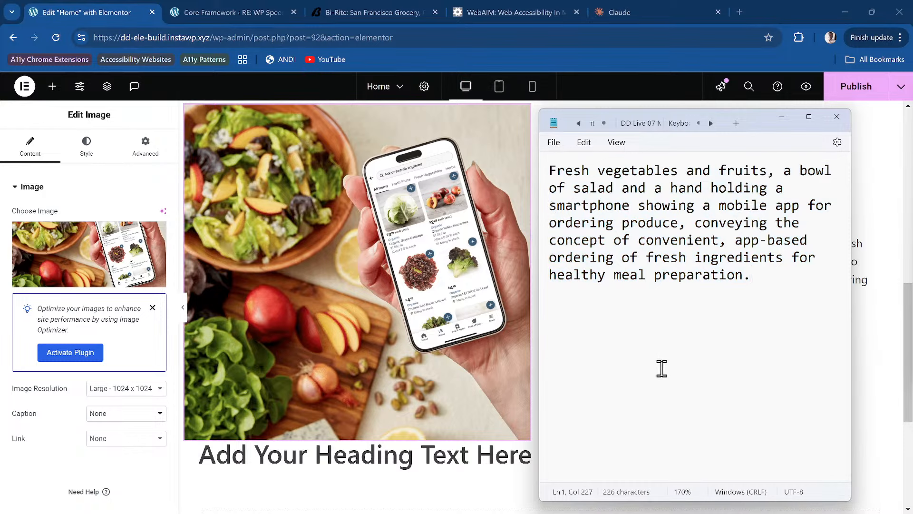
click(866, 369)
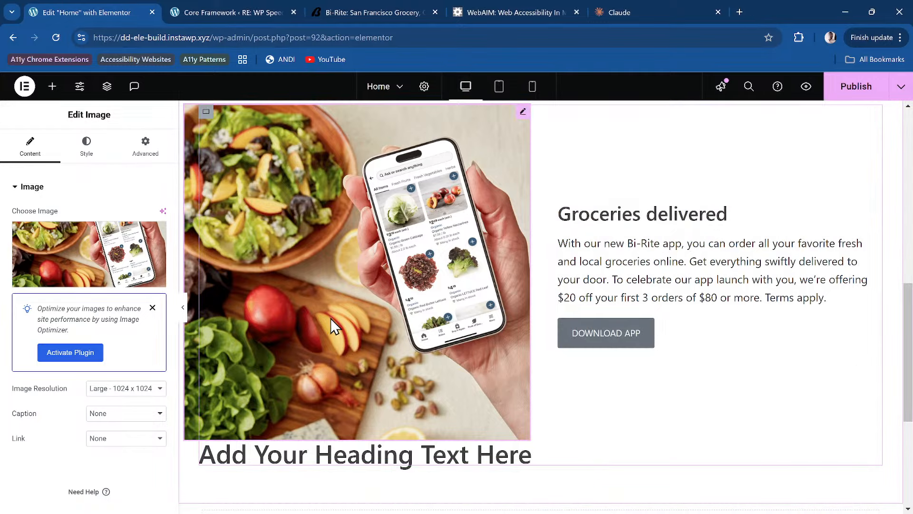
click(101, 258)
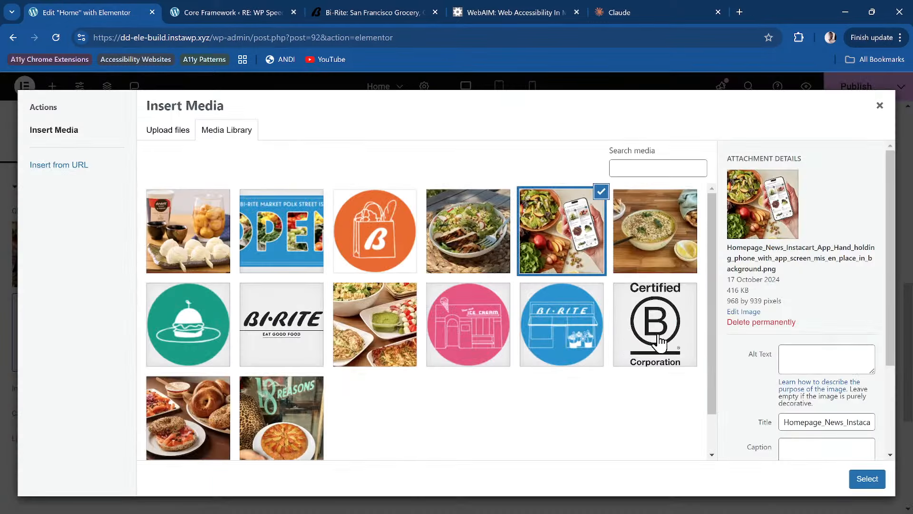
click(821, 354)
key(ctrl+v)
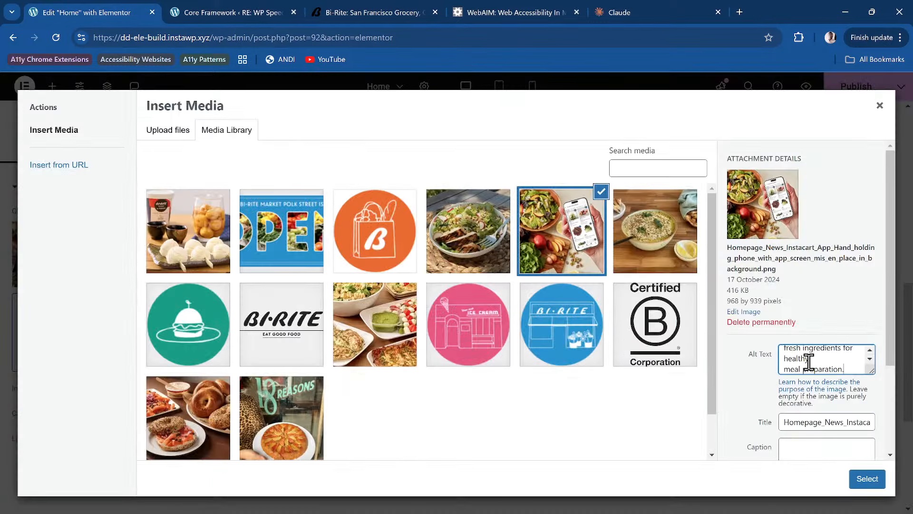
scroll(827, 362, up, 2)
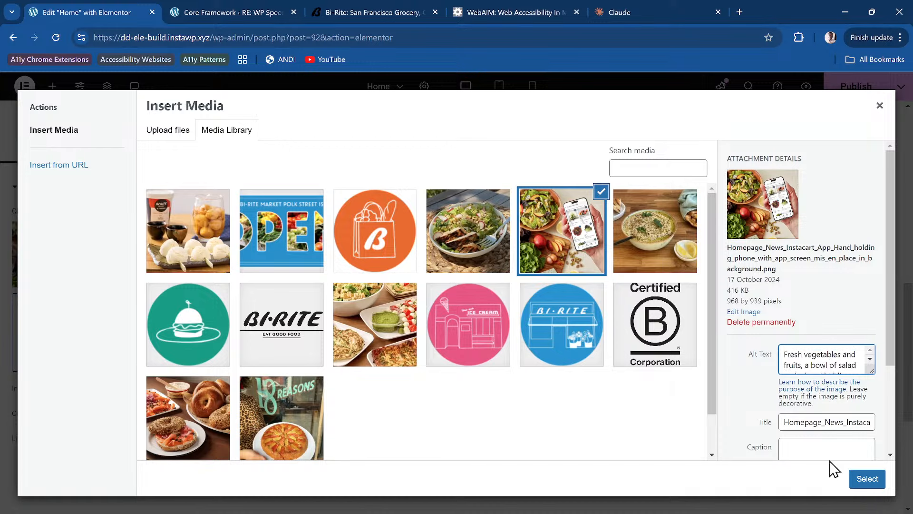
Step: Clear the groceries app image's Title in its attachment details and close the media library
scroll(832, 424, down, 3)
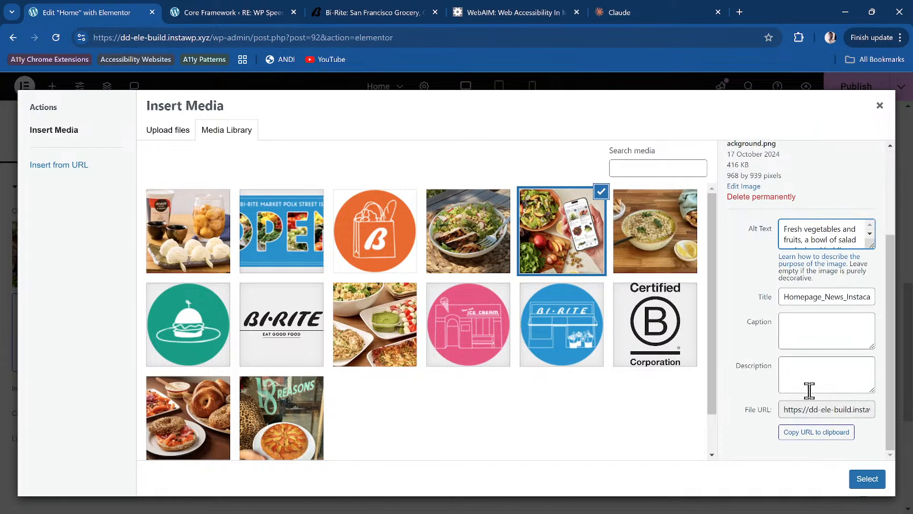
double_click(781, 298)
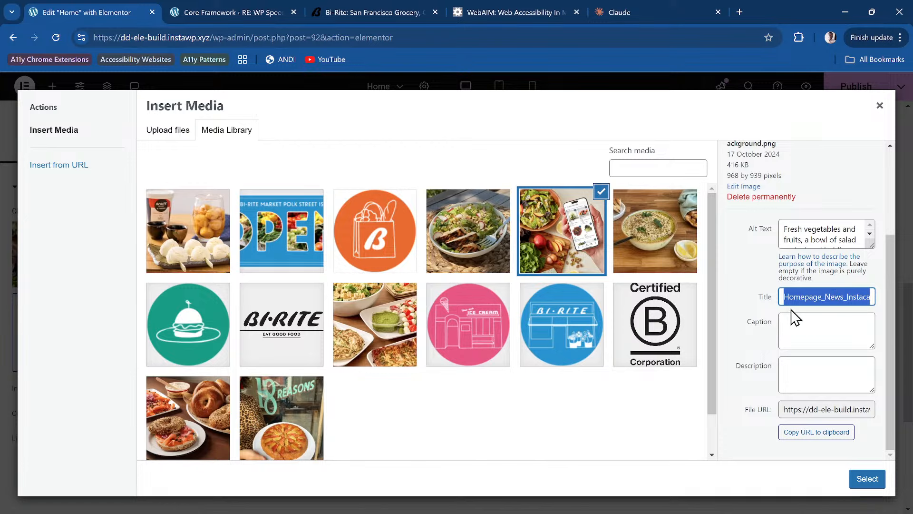
key(BackSpace)
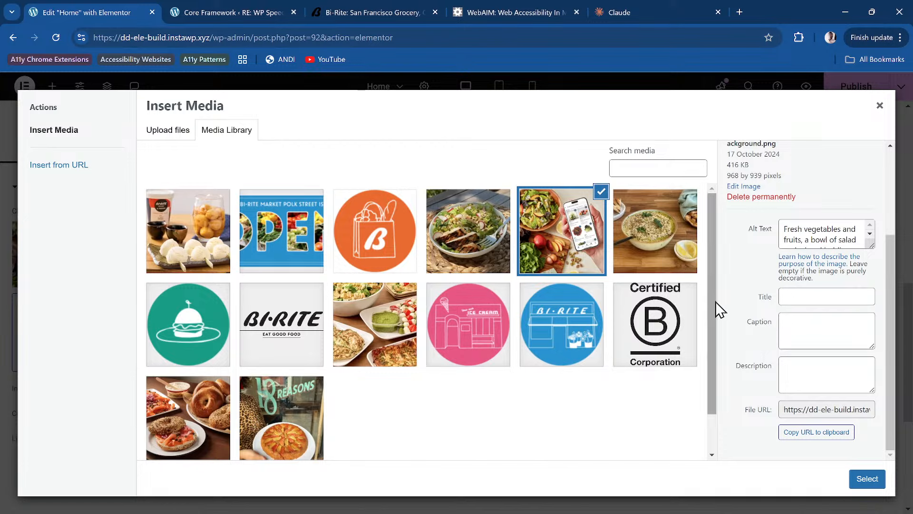
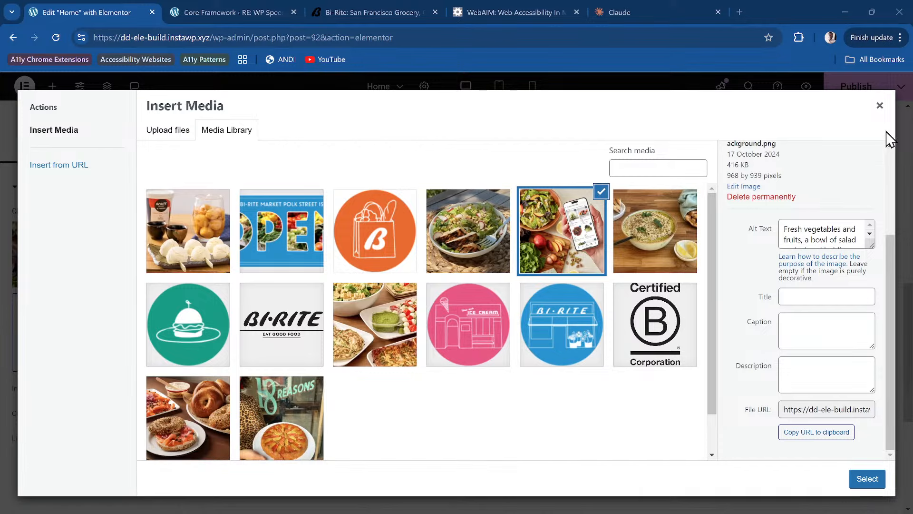
click(880, 105)
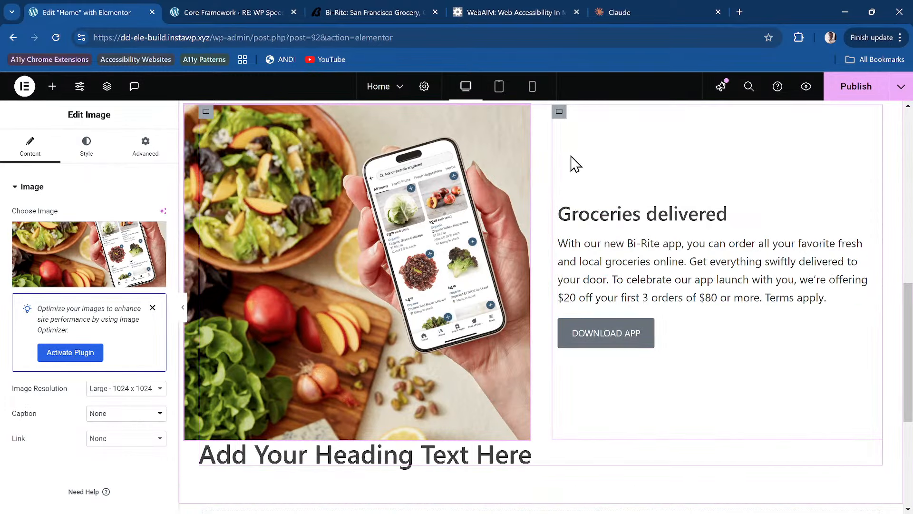
Step: Open the layout settings of the container holding the Groceries delivered text and bring up its gap options
click(559, 114)
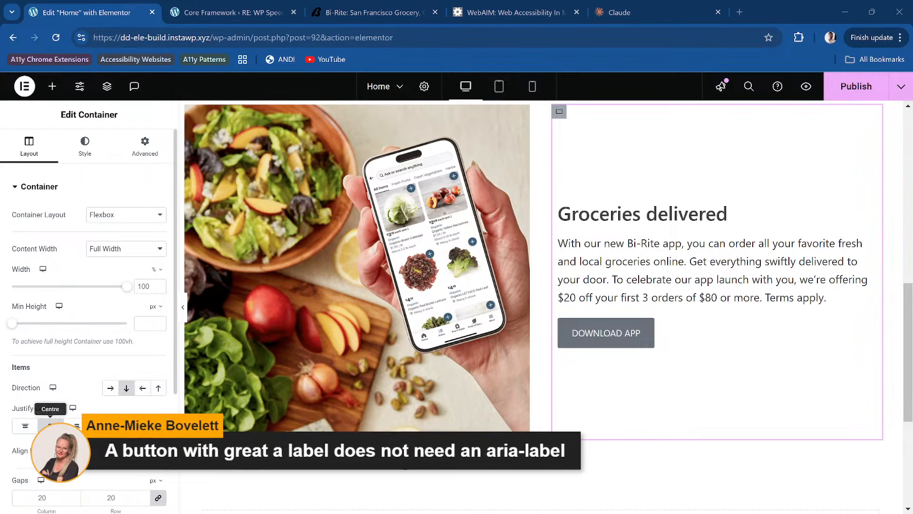
scroll(89, 309, down, 4)
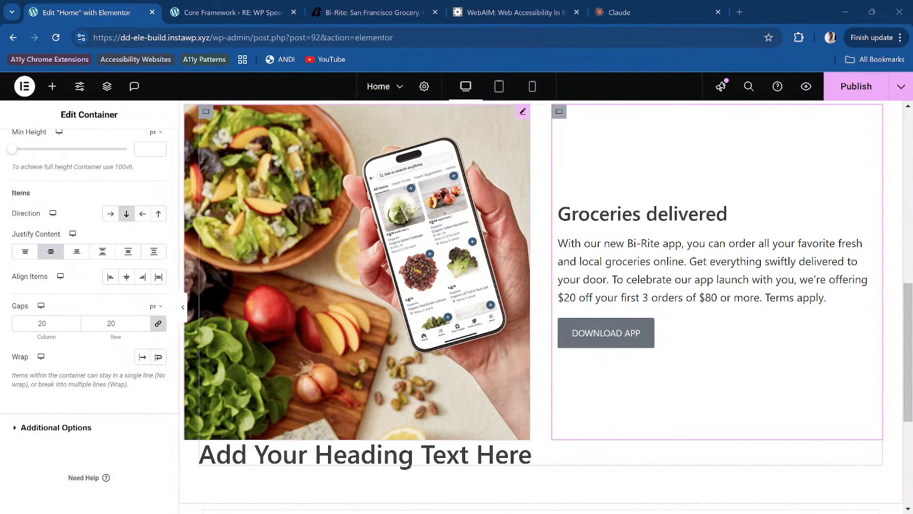
click(158, 325)
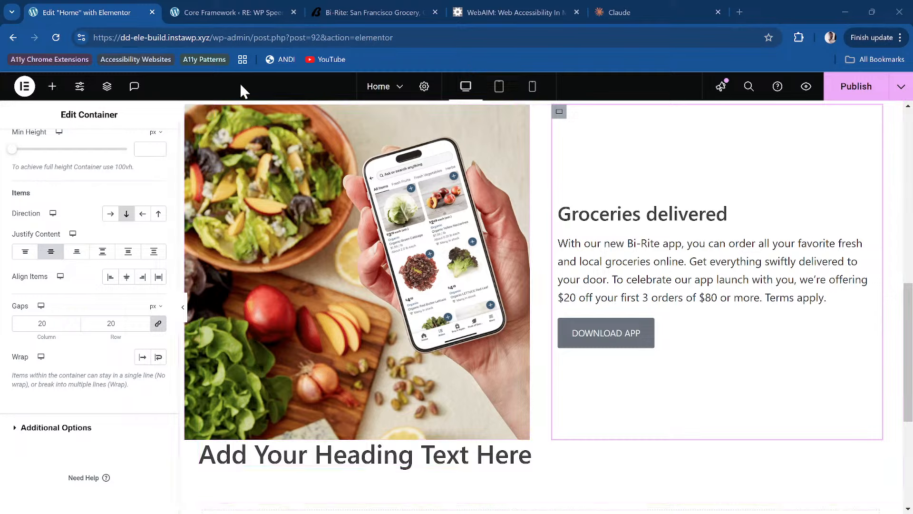
Step: Look through the colour variables and the background and text colour classes in Core Framework, and return to the Elementor page editor
click(250, 12)
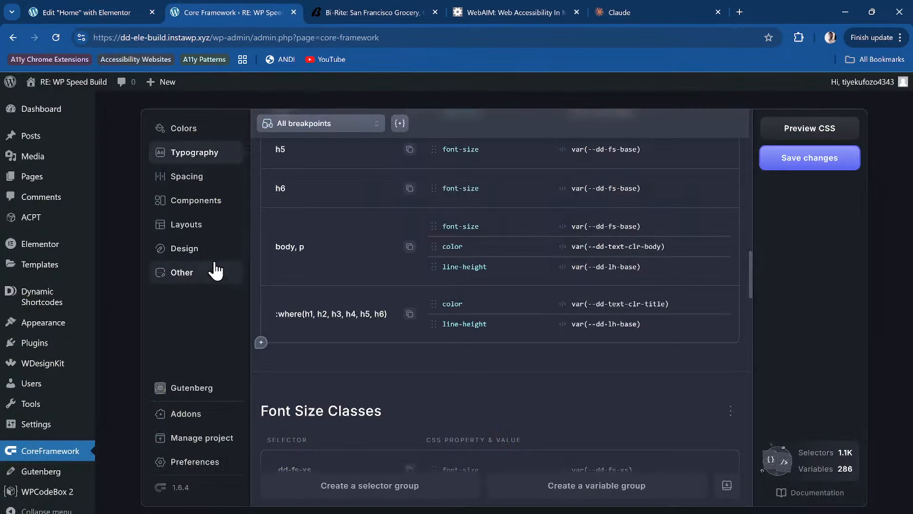
click(231, 134)
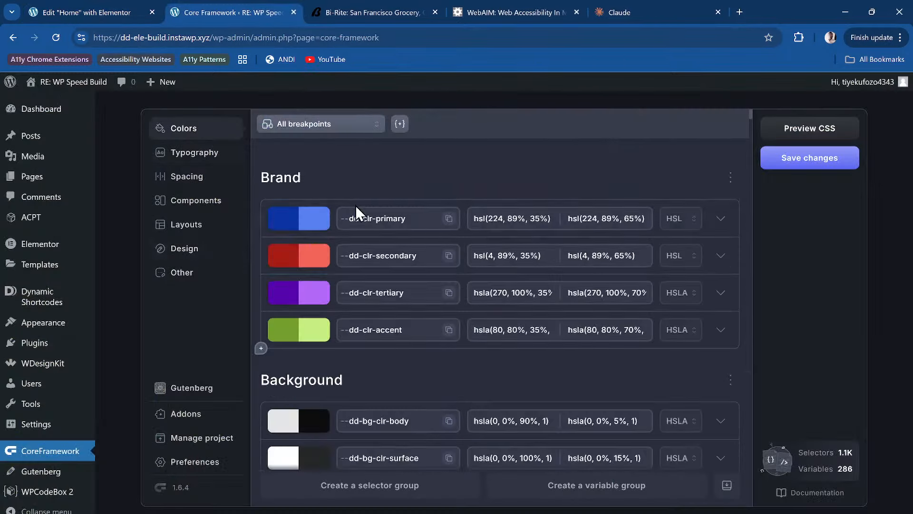
scroll(406, 276, down, 15)
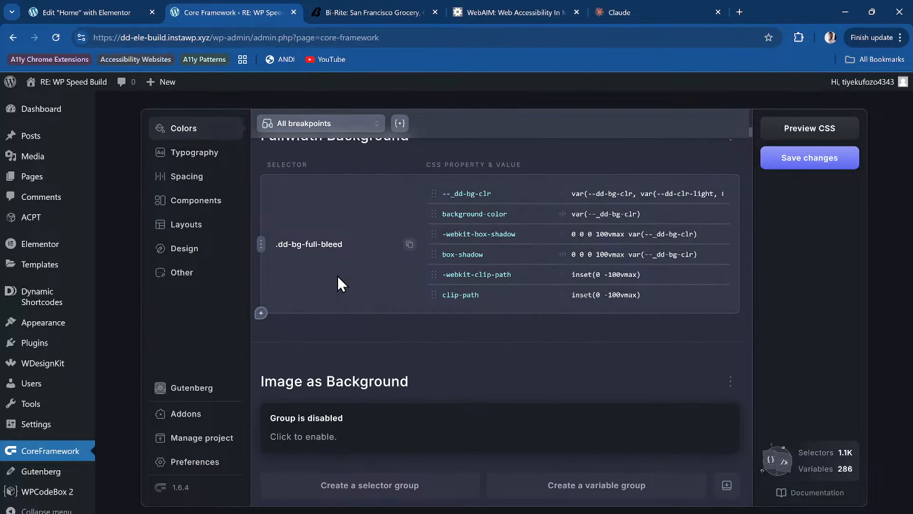
scroll(353, 282, down, 10)
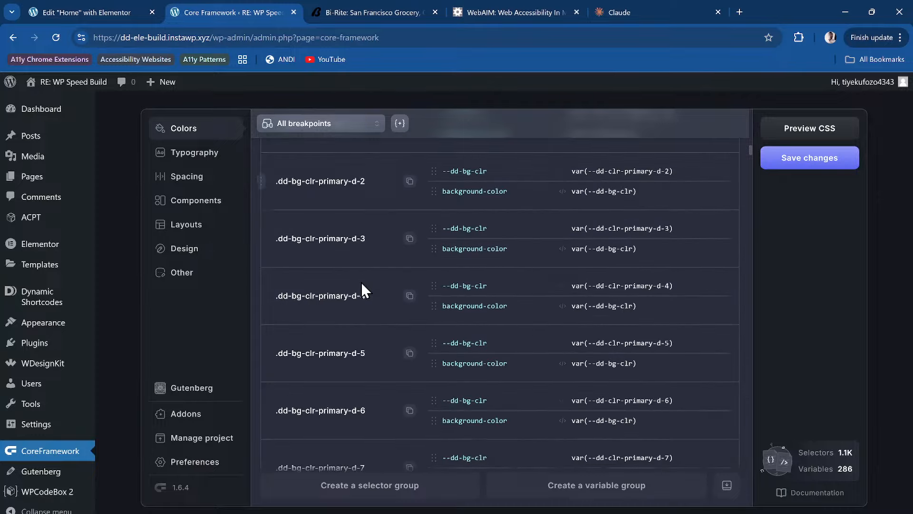
scroll(361, 284, down, 15)
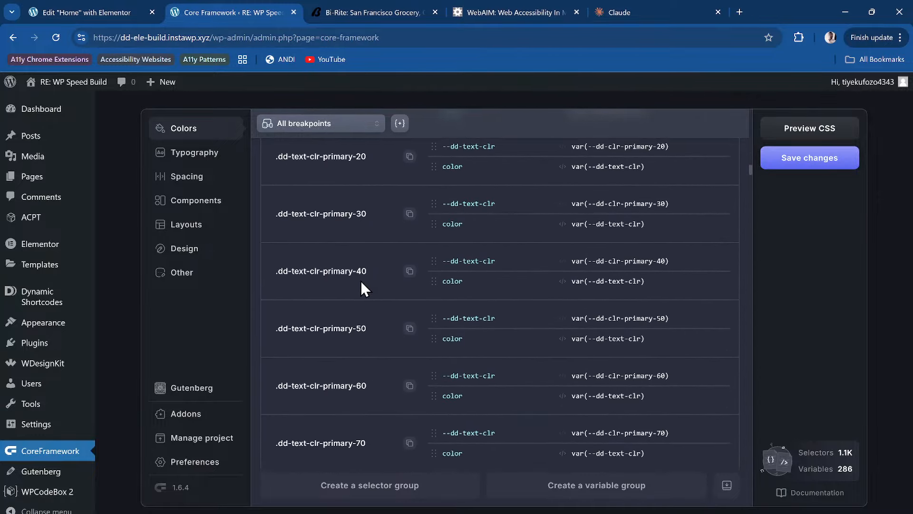
scroll(362, 285, up, 20)
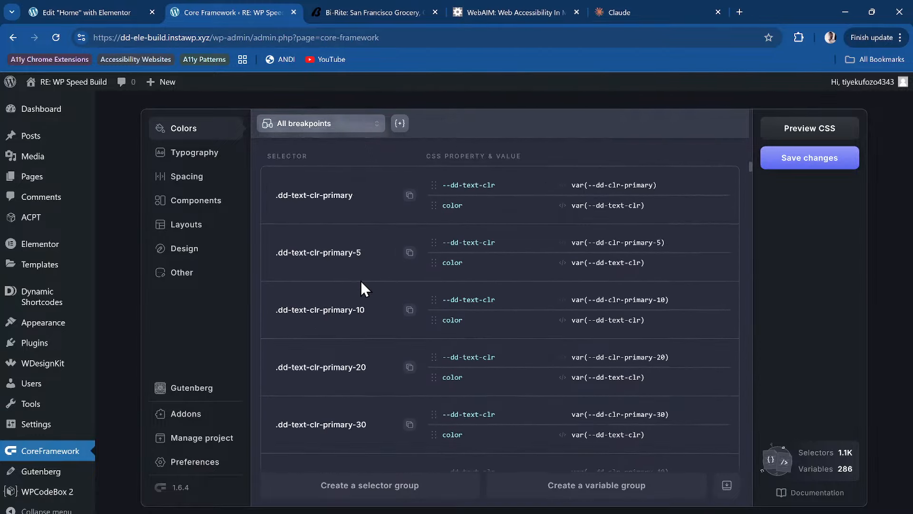
scroll(361, 281, up, 10)
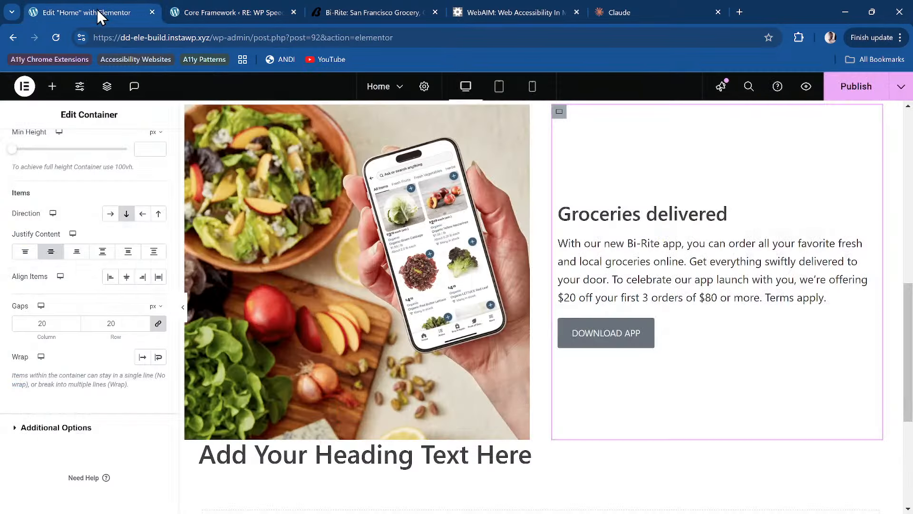
click(97, 10)
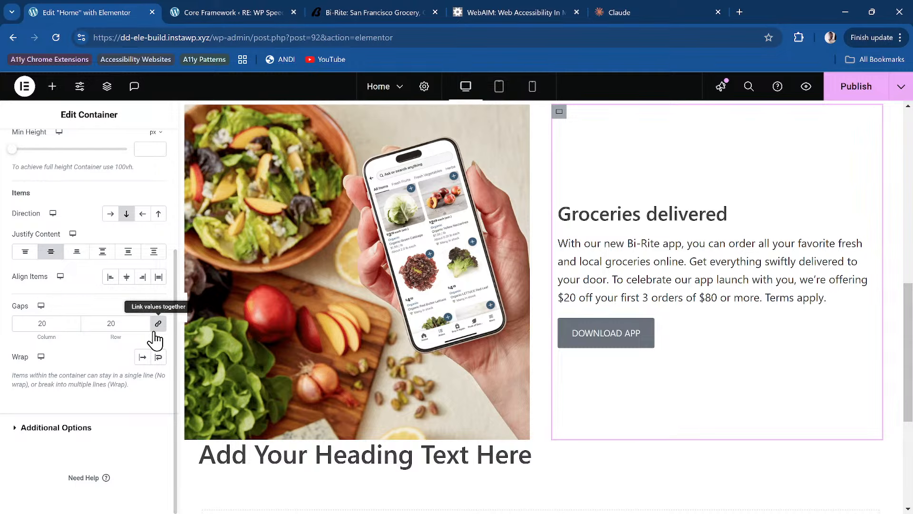
Step: Switch the text container's gaps to the custom unit and enter var(--dd-card-space) for the linked row and column values
click(131, 327)
click(167, 305)
click(156, 306)
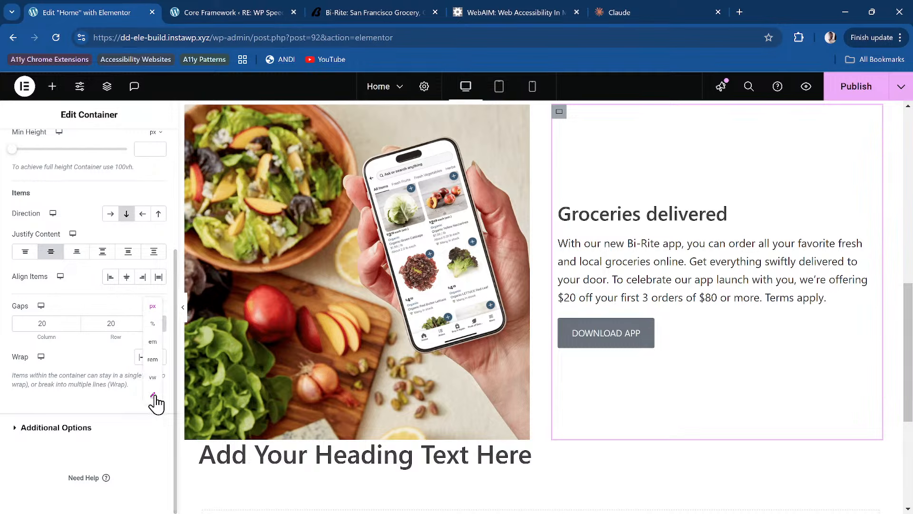
click(153, 395)
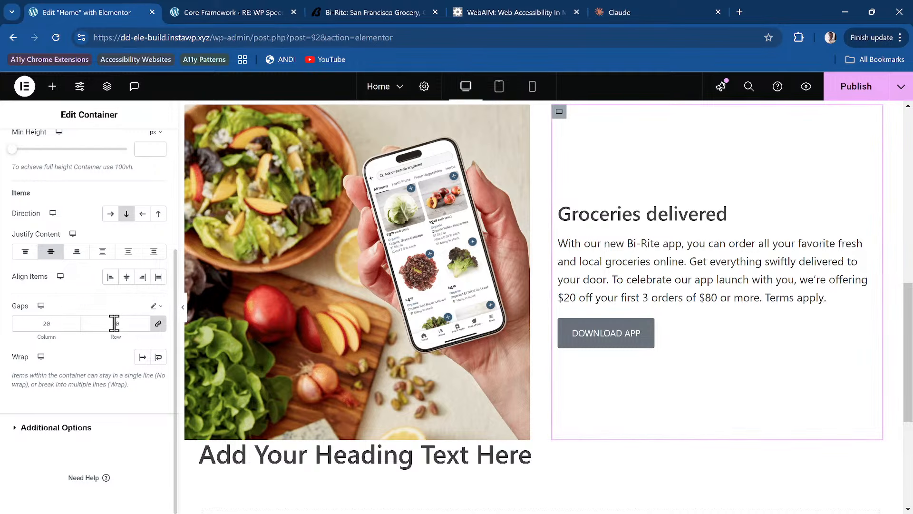
click(115, 323)
text(var(--dd-)
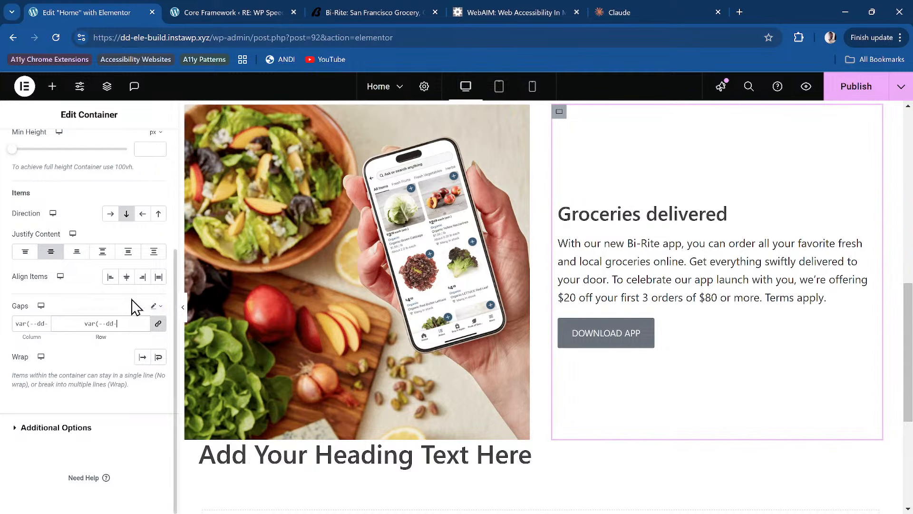
text(card-space))
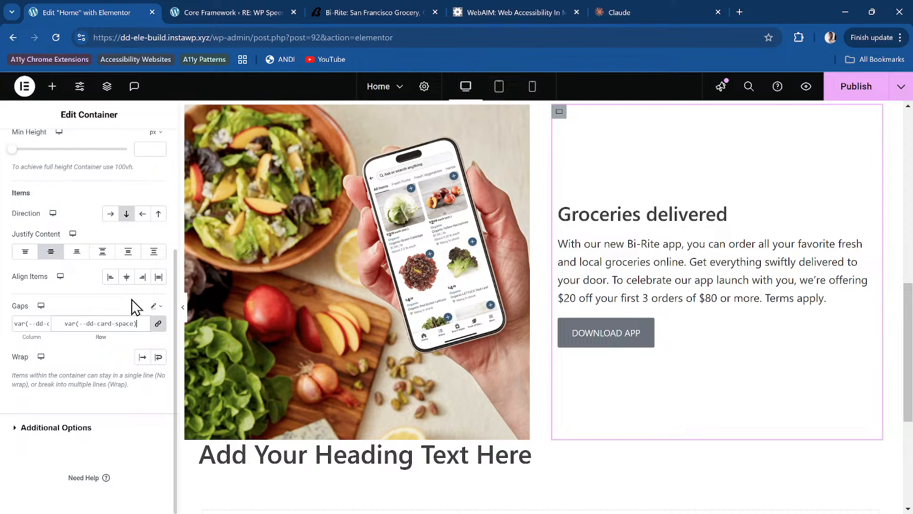
Step: Change the text container's linked row and column gaps to var(--dd-content-gap)
key(Left)
key(BackSpace)
key(BackSpace)
key(BackSpace)
key(BackSpace)
key(BackSpace)
key(BackSpace)
key(BackSpace)
key(BackSpace)
key(BackSpace)
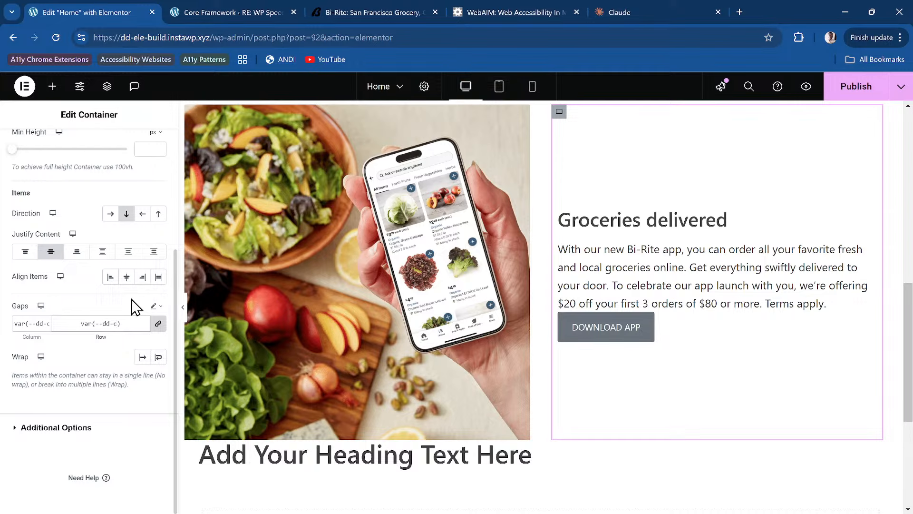
text(ontent-gap)
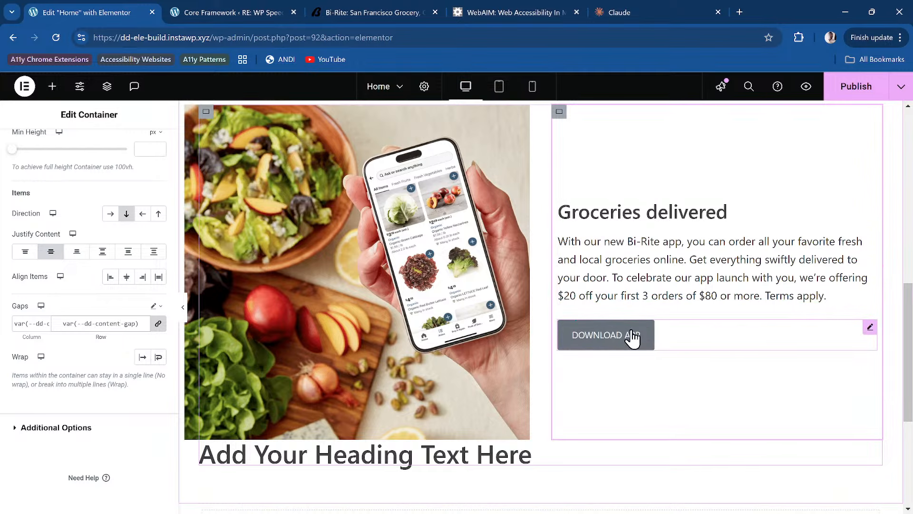
Step: Give the Download App button a dynamic Post Custom Field background colour with var(--dd-clr-light) as its fallback
click(680, 336)
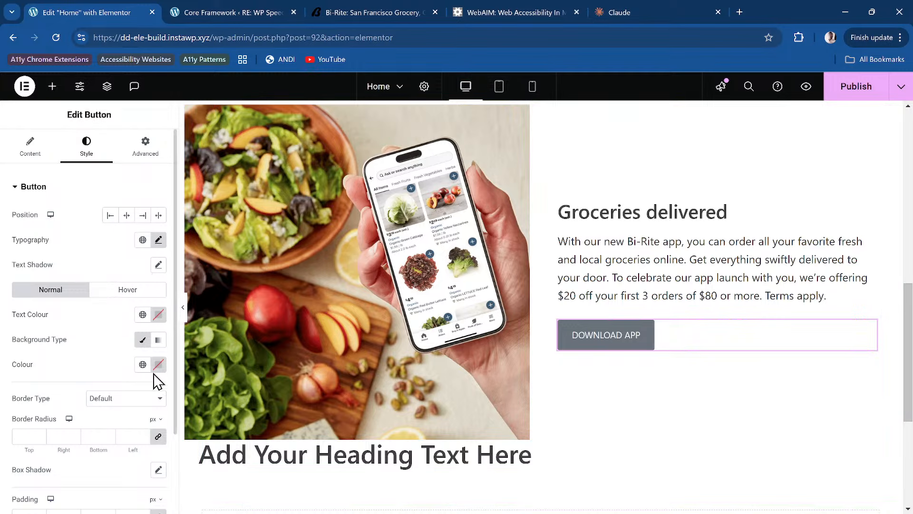
click(143, 365)
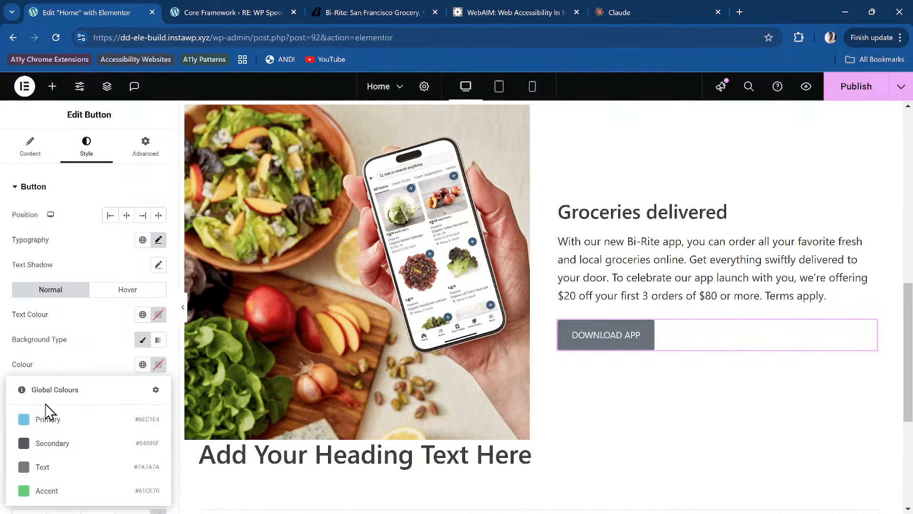
click(121, 373)
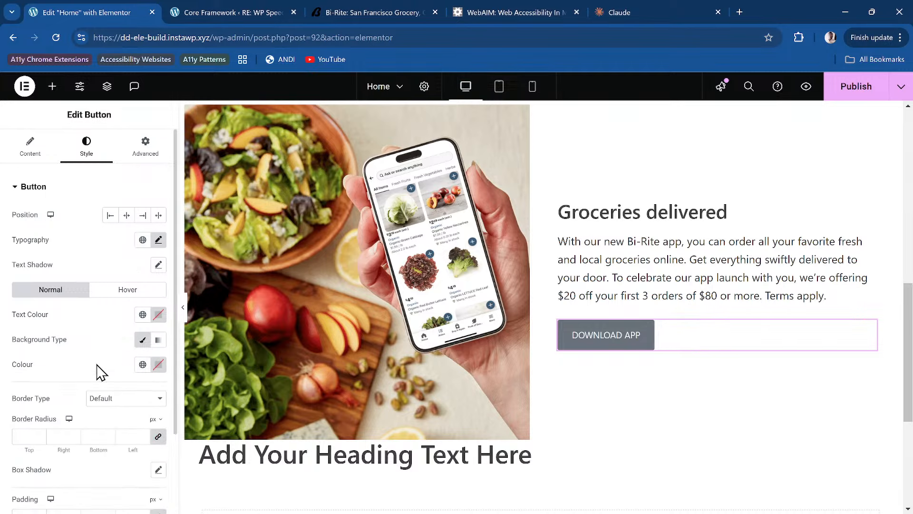
click(160, 366)
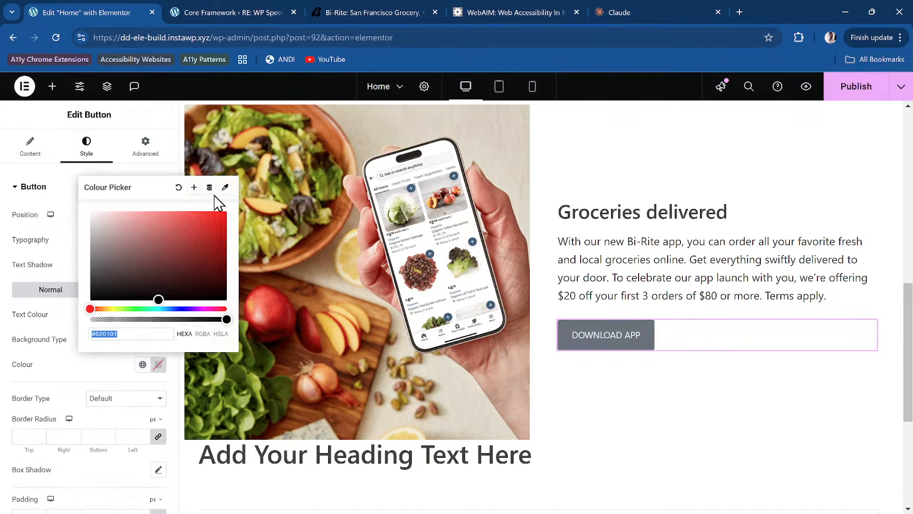
click(210, 188)
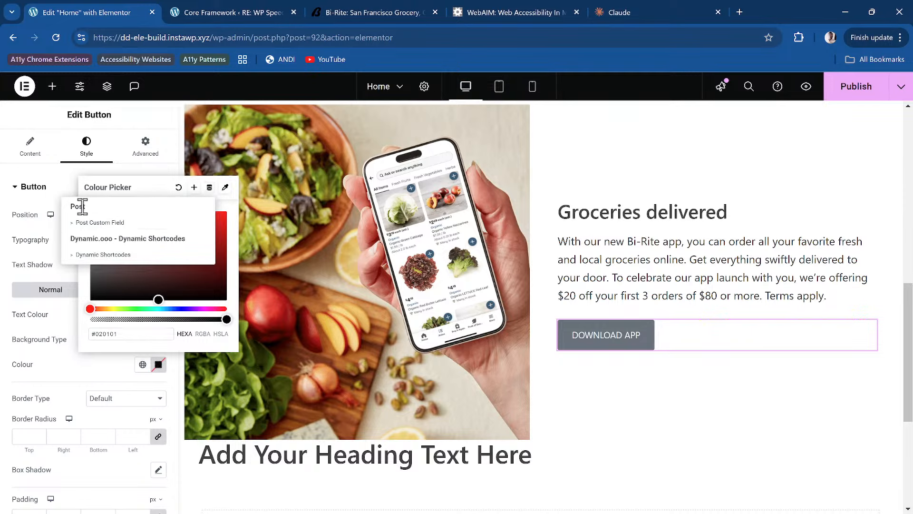
click(106, 222)
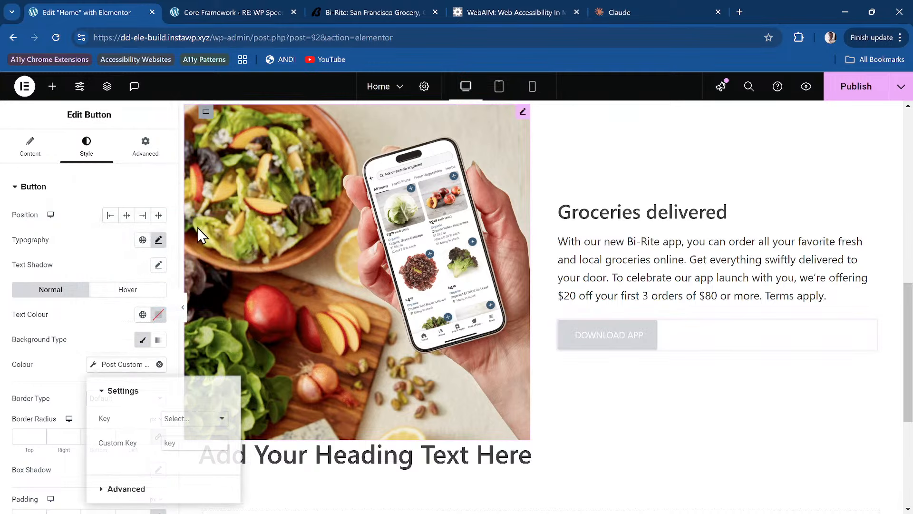
click(104, 492)
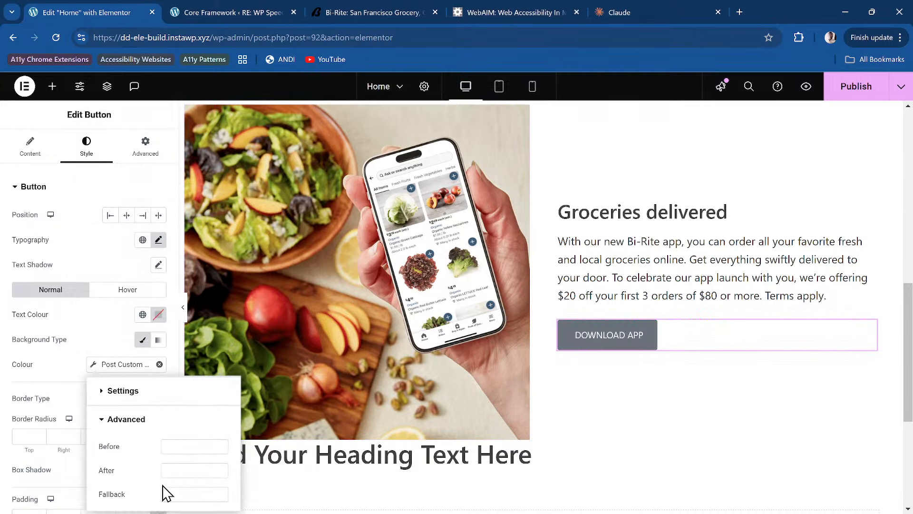
click(185, 494)
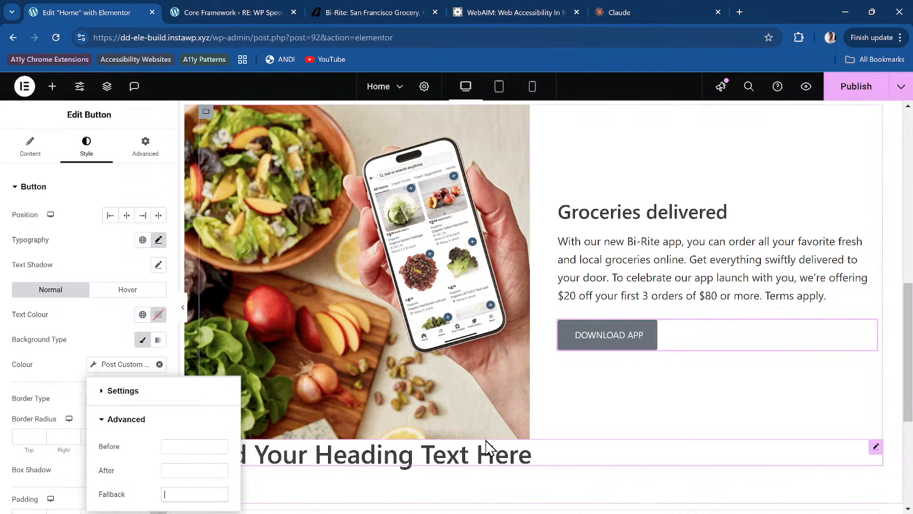
text(var(--dd-clr-)
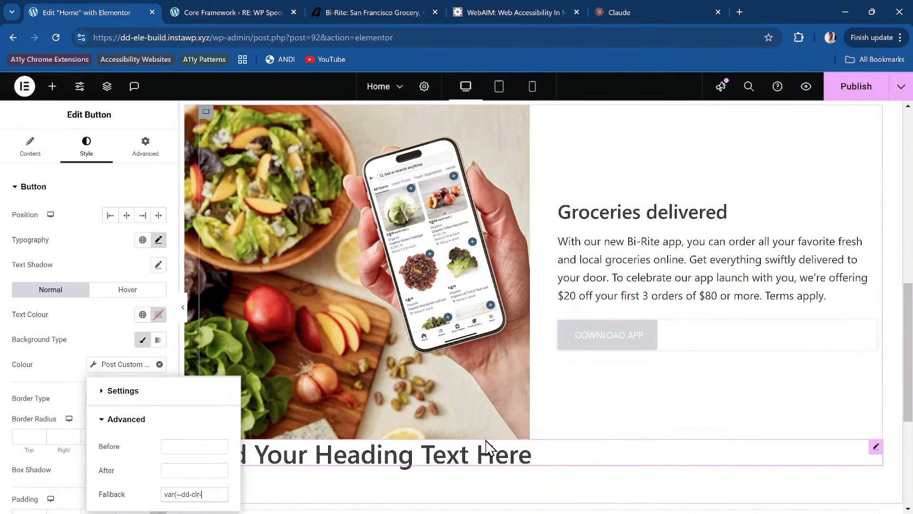
text(light)
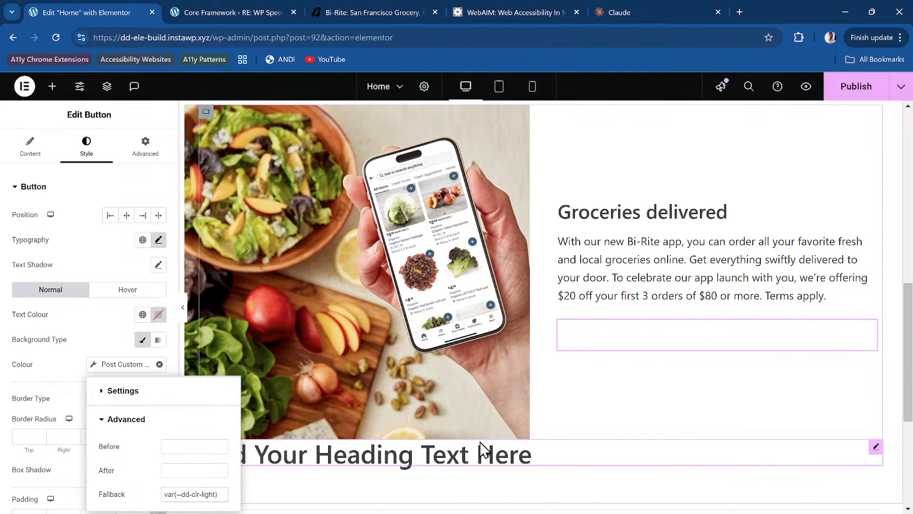
Step: Set the Download App button's text colour through Dynamic Shortcodes to var(--dd-text-clr-body)
click(100, 313)
right_click(142, 314)
click(120, 316)
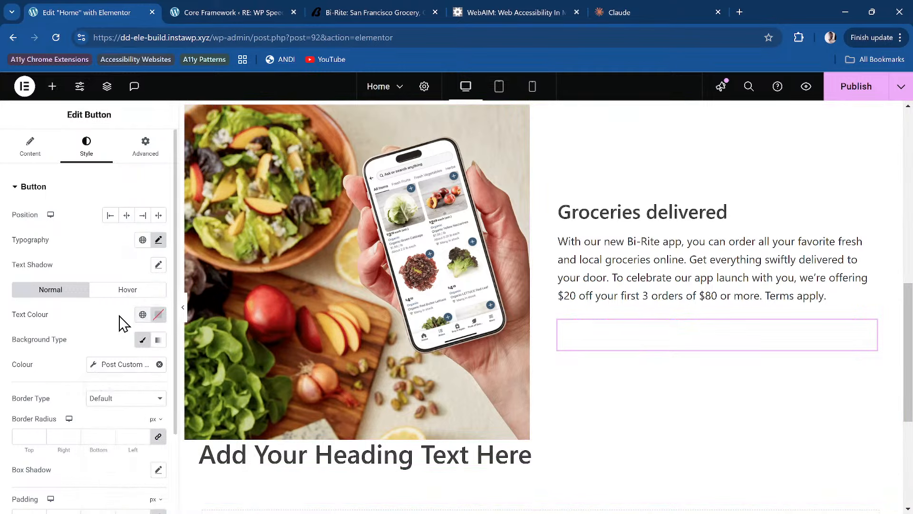
click(158, 314)
click(210, 338)
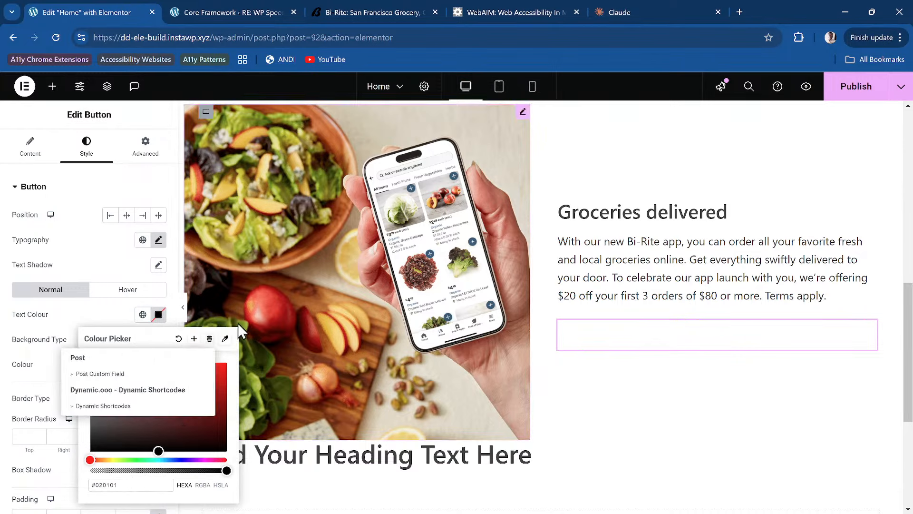
click(157, 406)
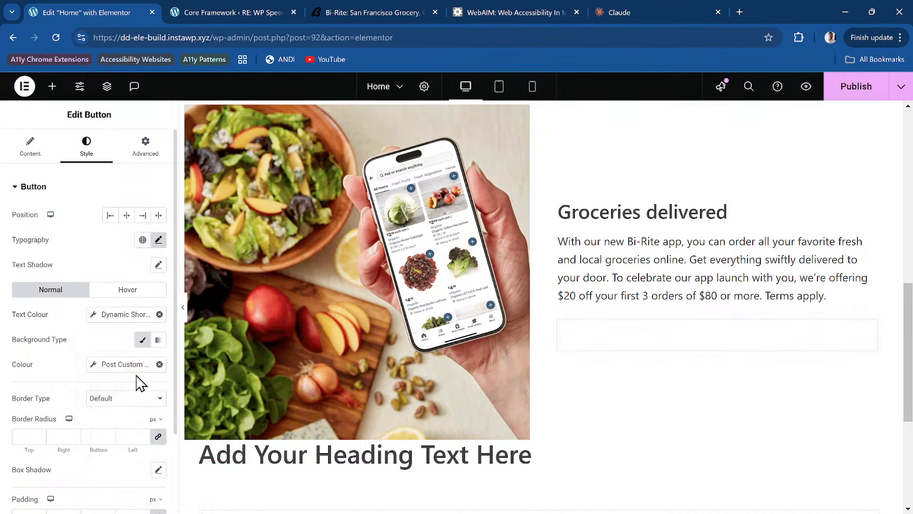
click(94, 316)
text(v)
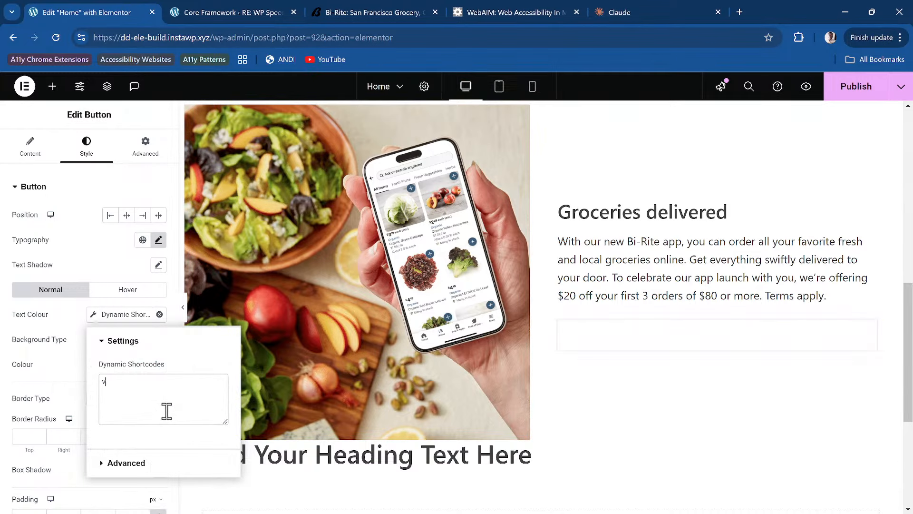
text(ar(--dd-clr-)
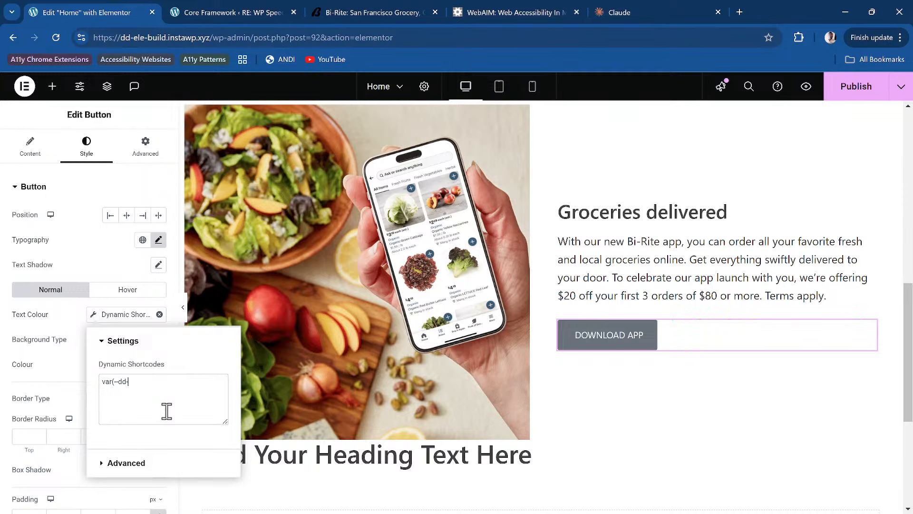
text(text-clr-body)
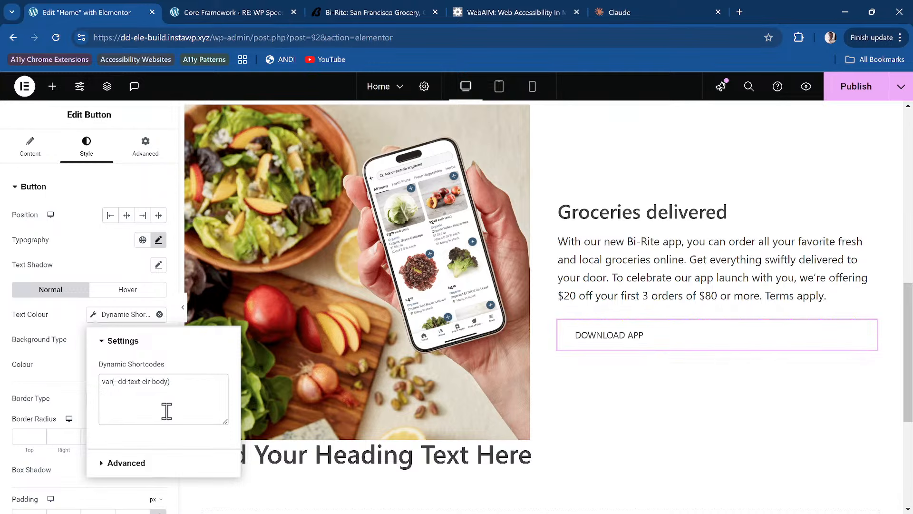
Step: Change the button's text colour shortcode to var(--dd-text-clr-title) and copy that value
key(BackSpace)
key(BackSpace)
key(BackSpace)
key(BackSpace)
key(BackSpace)
text(t)
triple_click(190, 385)
key(ctrl+c)
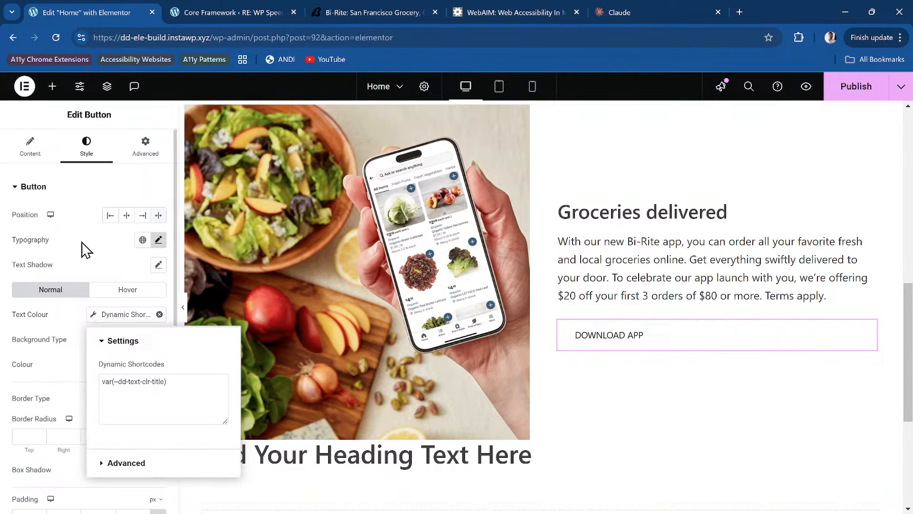
Step: Check the Bi-Rite site's Download App button, then give the Elementor button a solid 2 px border on all sides
click(238, 15)
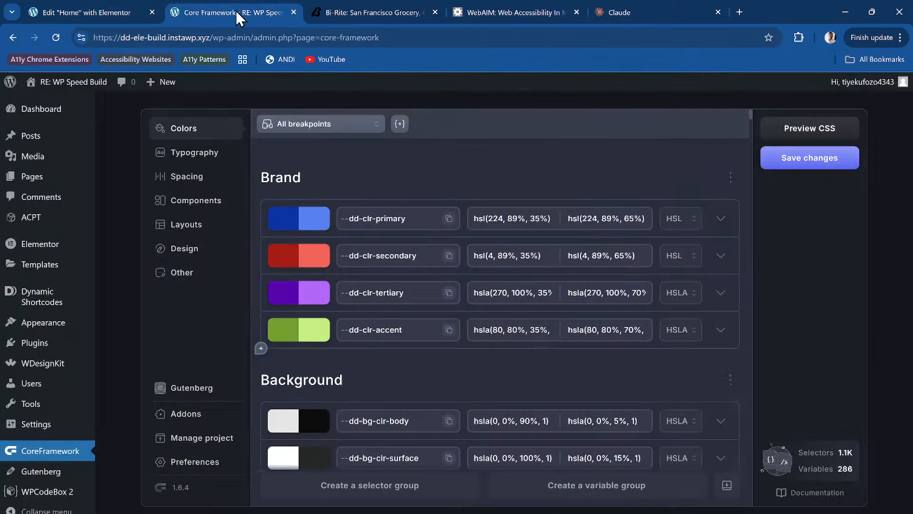
click(338, 8)
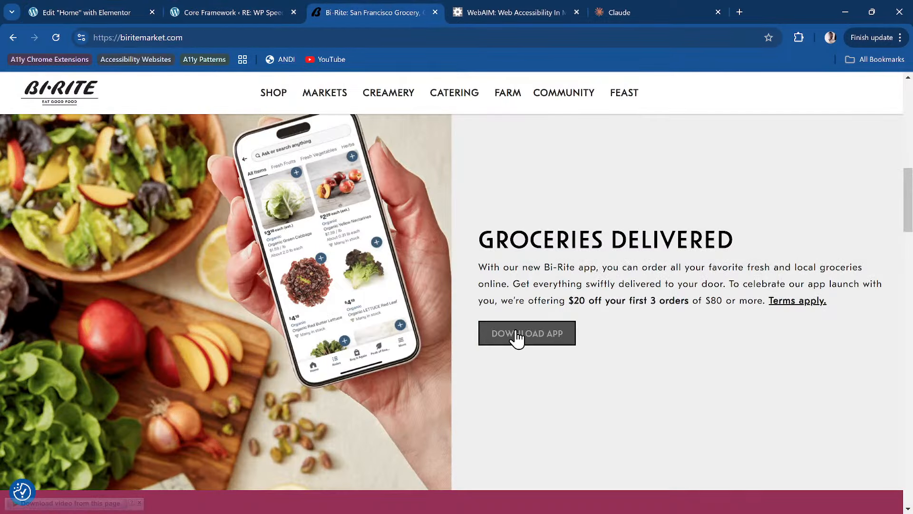
click(73, 14)
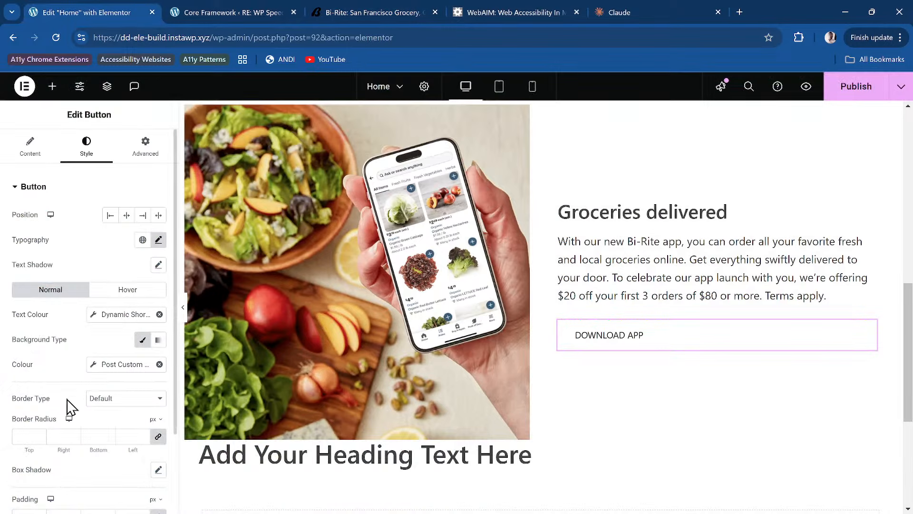
click(125, 399)
click(127, 442)
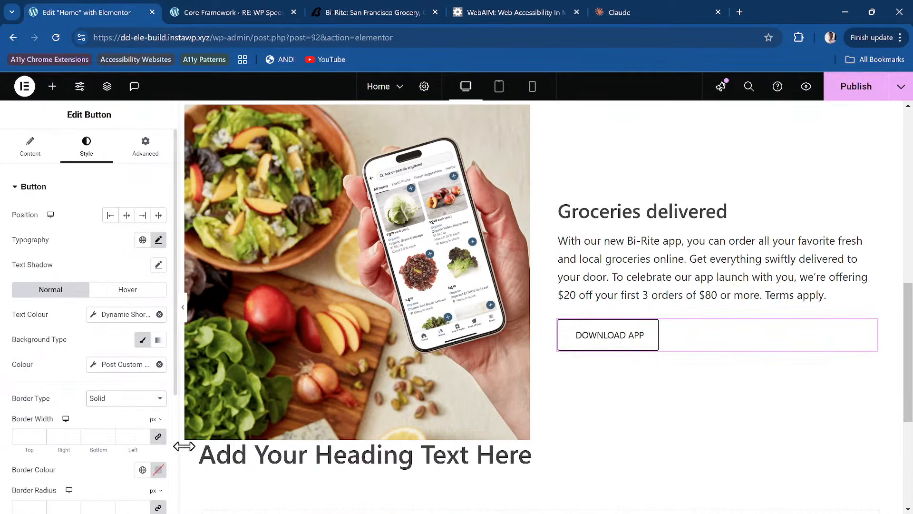
click(143, 434)
click(142, 434)
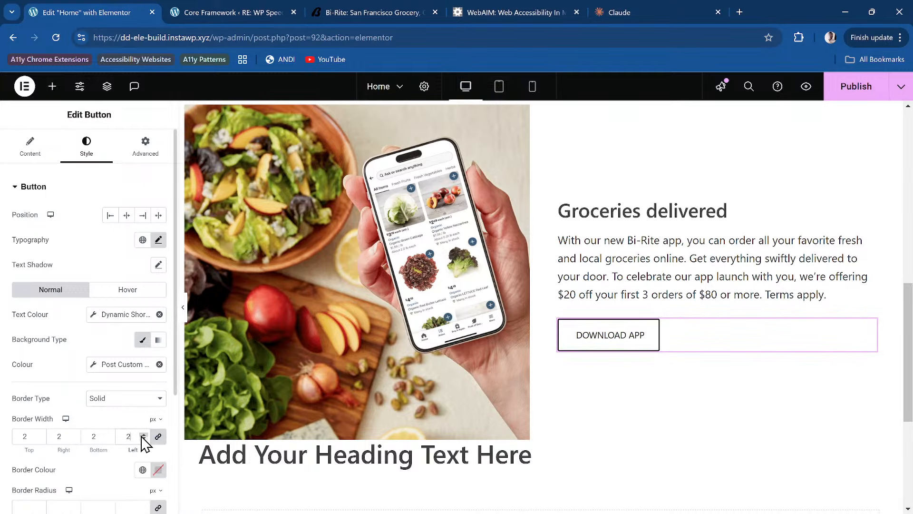
Step: Set the Download App button's border colour through Dynamic Shortcodes to var(--dd-text-clr-title)
scroll(128, 452, down, 4)
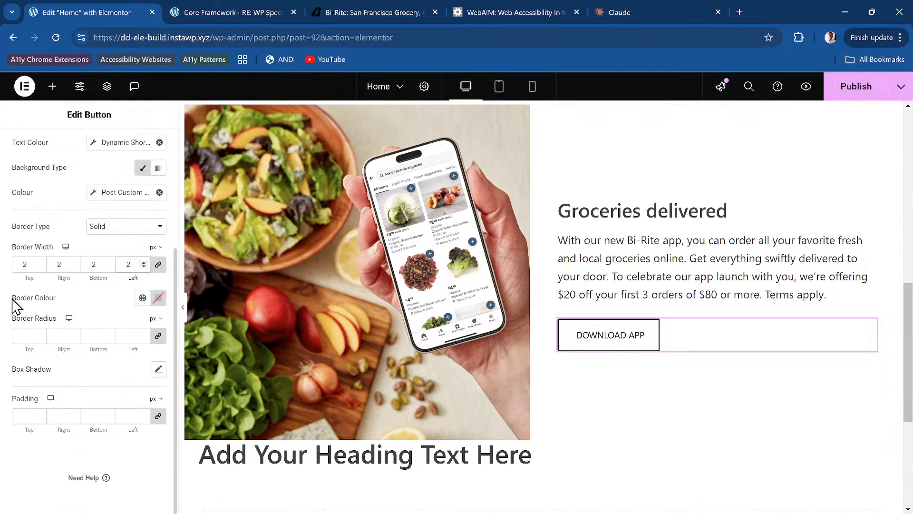
click(156, 300)
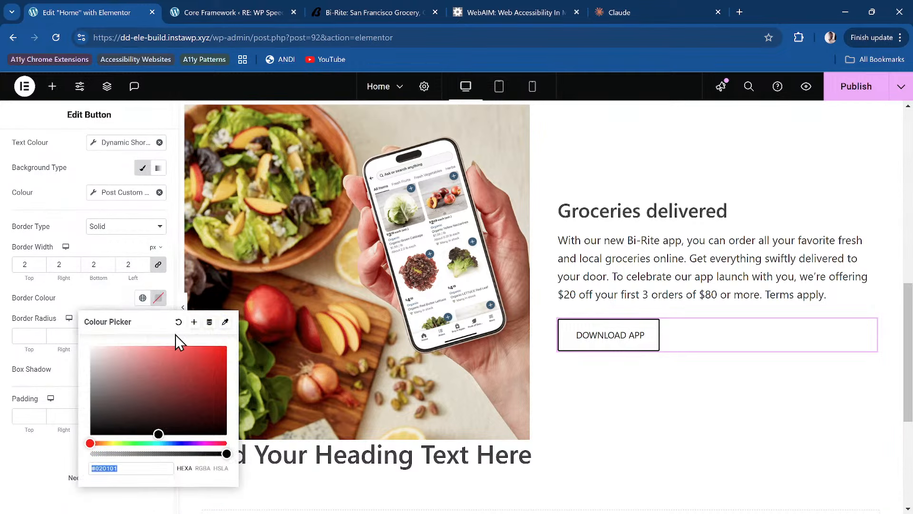
click(209, 322)
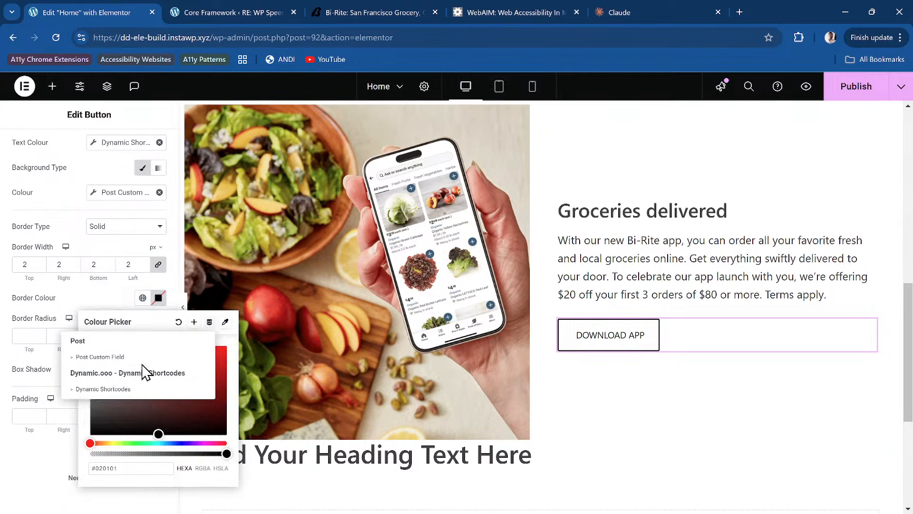
click(166, 389)
click(93, 303)
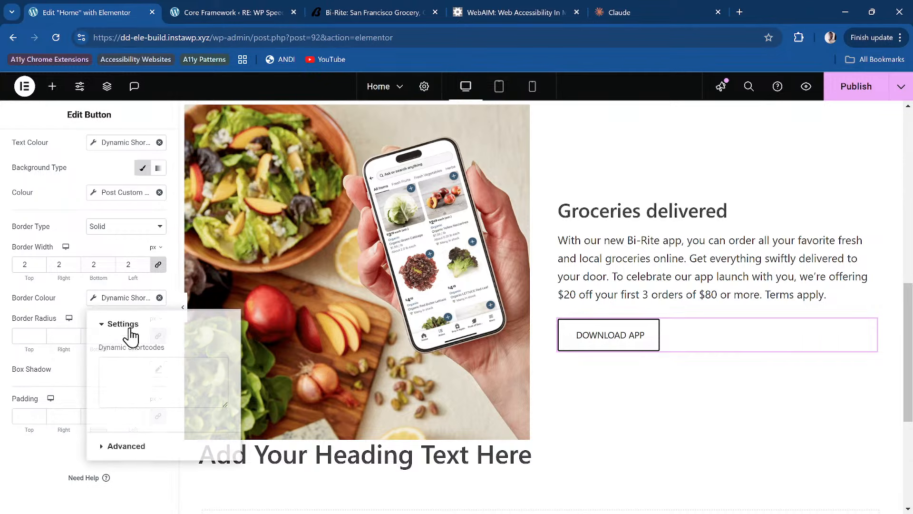
key(ctrl+v)
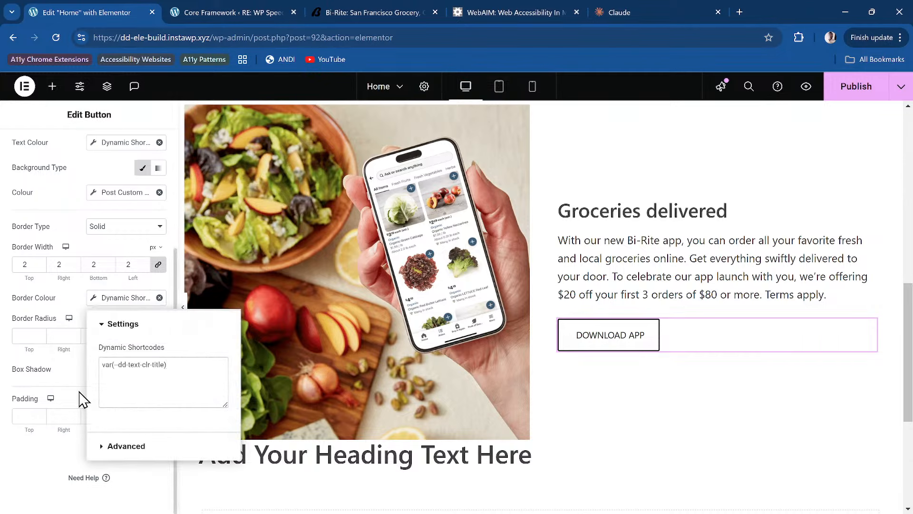
click(73, 309)
Step: Give the button's hover text colour a Dynamic Shortcodes value of var(--dd-text-clr-title)
scroll(138, 323, up, 4)
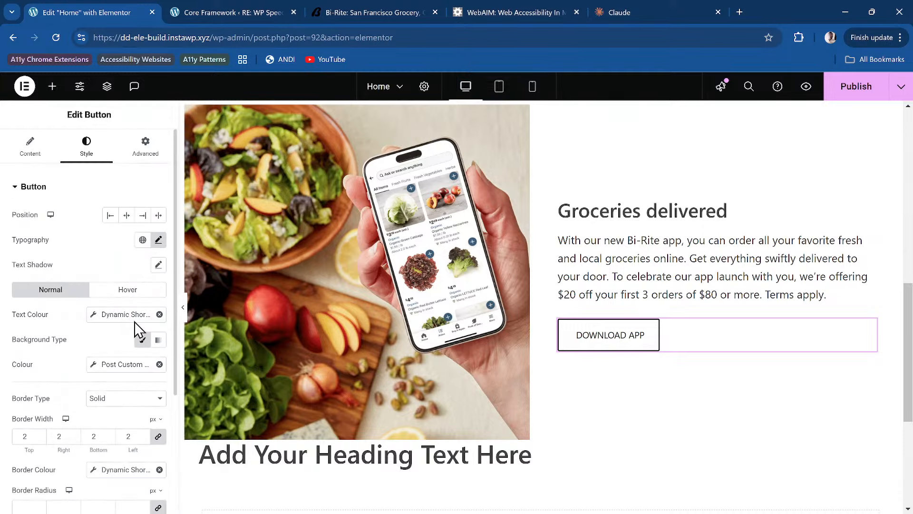
scroll(138, 324, down, 1)
scroll(138, 309, up, 1)
click(136, 290)
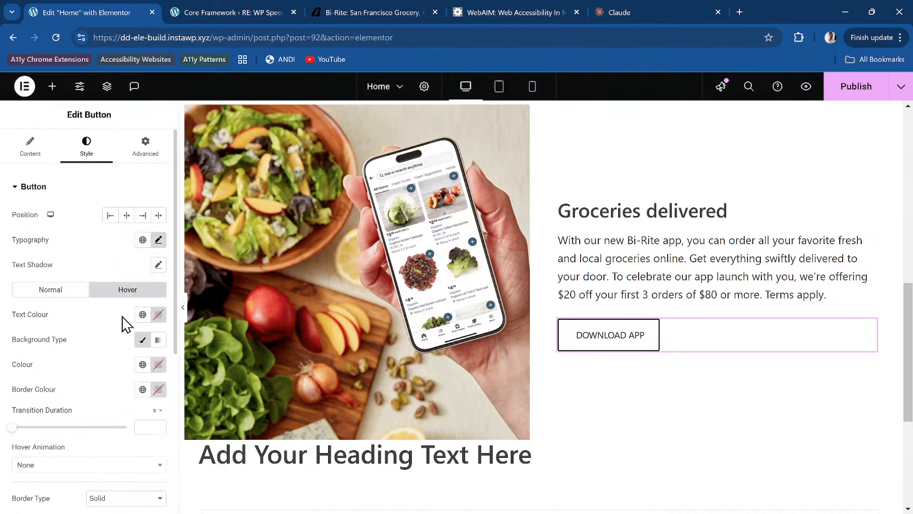
click(159, 315)
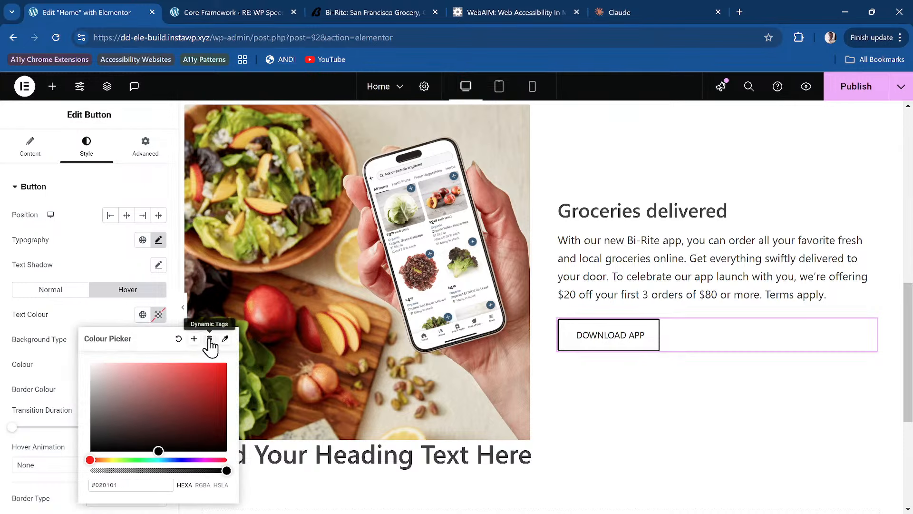
click(209, 338)
click(165, 407)
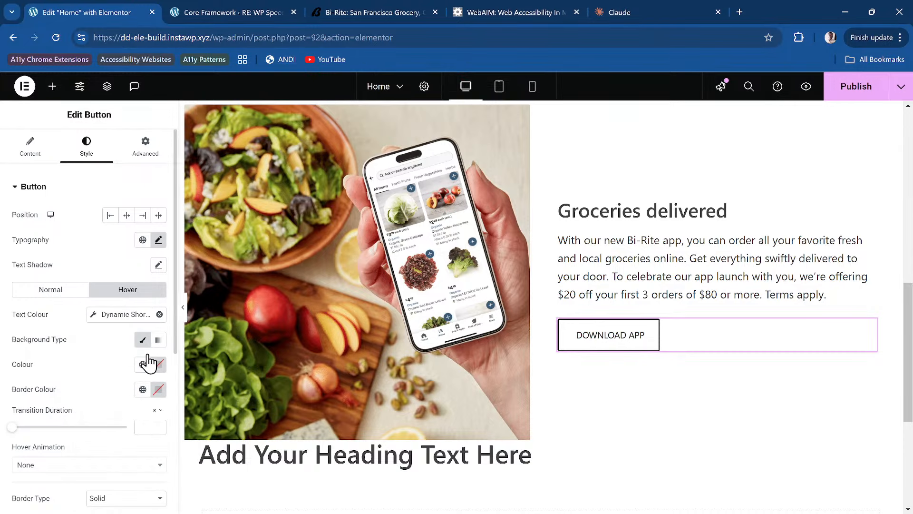
click(97, 315)
key(ctrl+v)
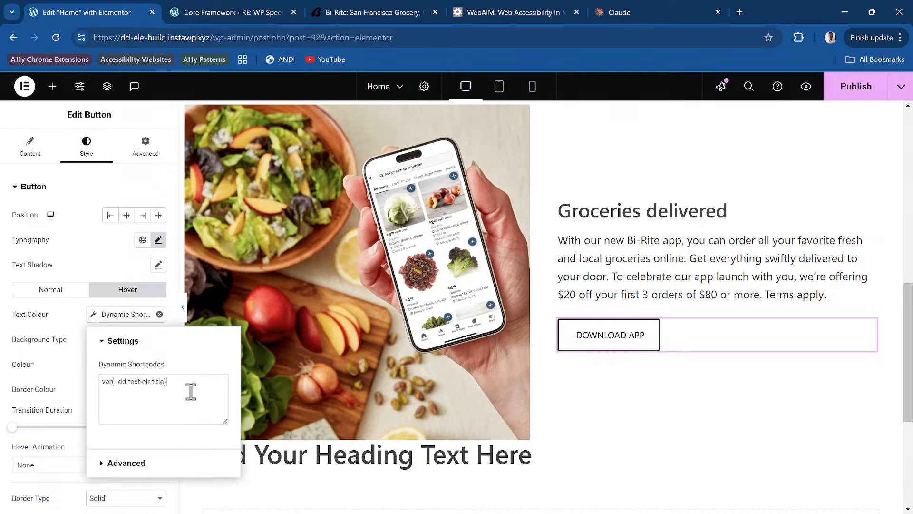
Step: Copy the hover text colour shortcode, then replace it with var(--dd-clr-light)
key(ctrl+a)
key(ctrl+c)
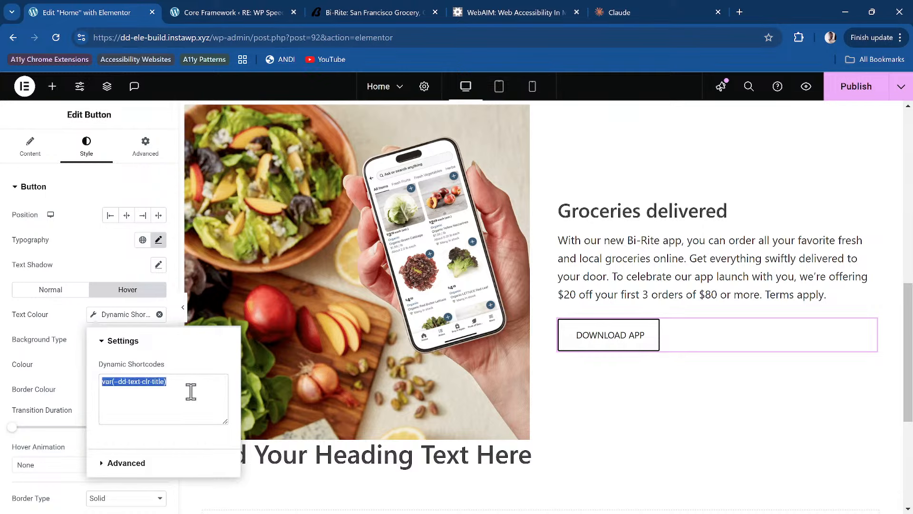
text(var(--dd-)
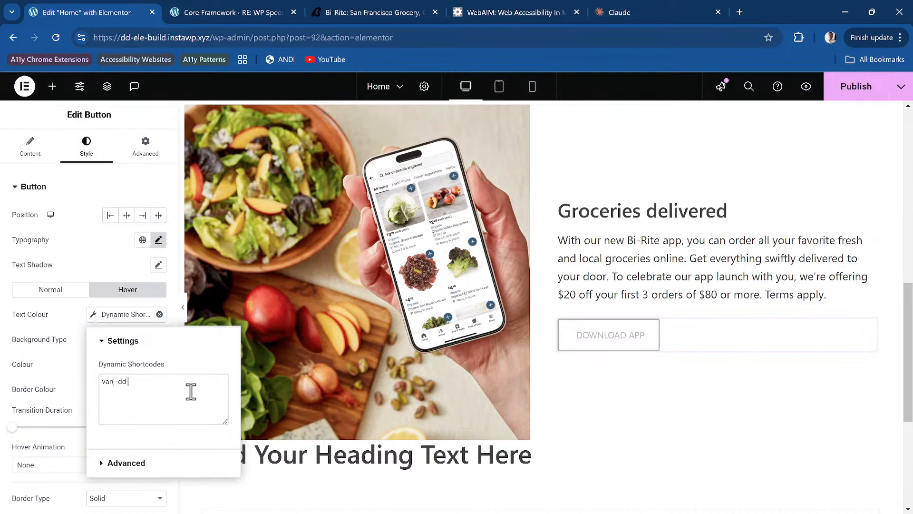
text(clr-)
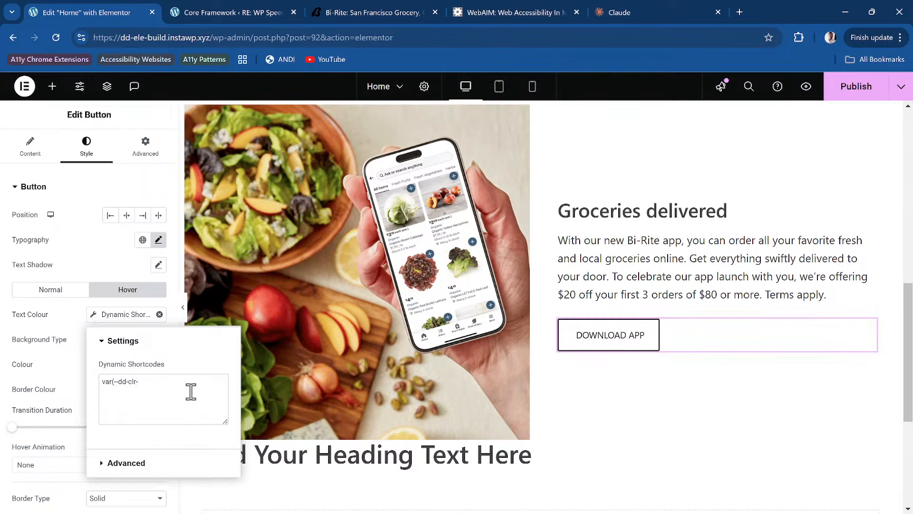
text(light)
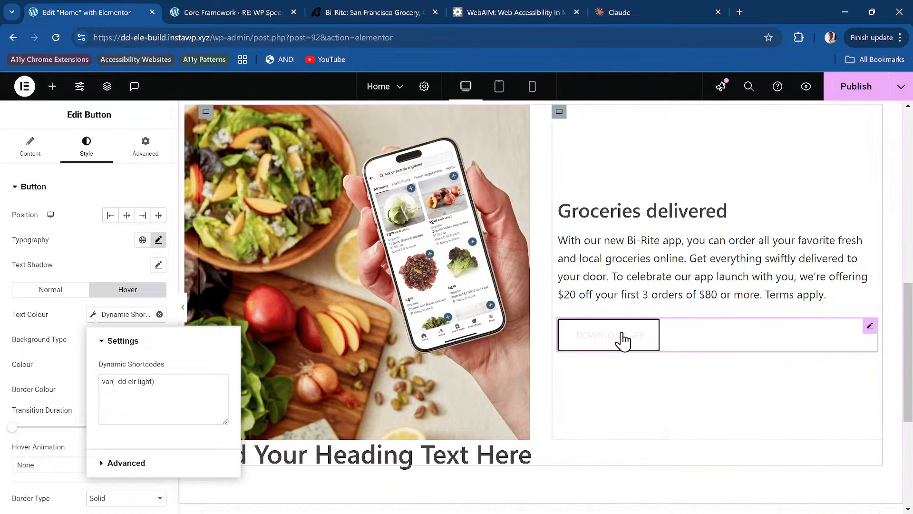
click(75, 328)
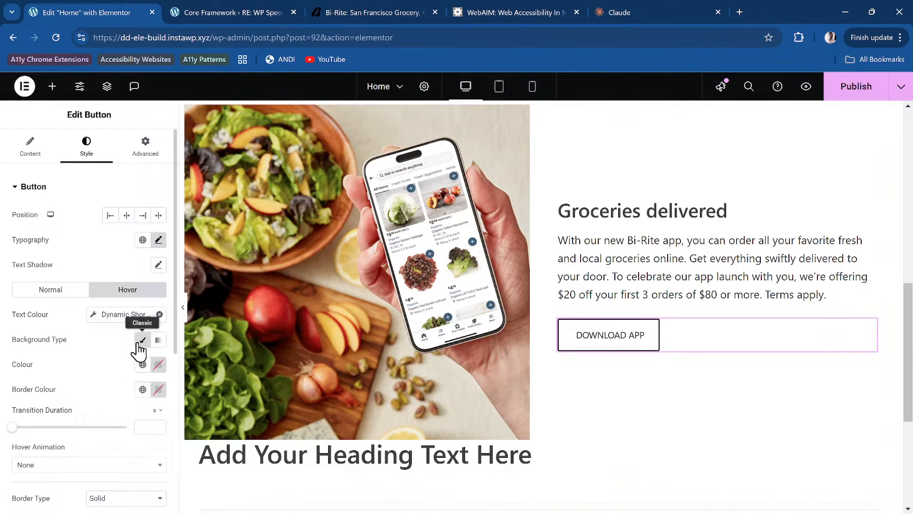
Step: Set the button's hover background colour through Dynamic Shortcodes to var(--dd-text-clr-title) and publish the page
click(156, 364)
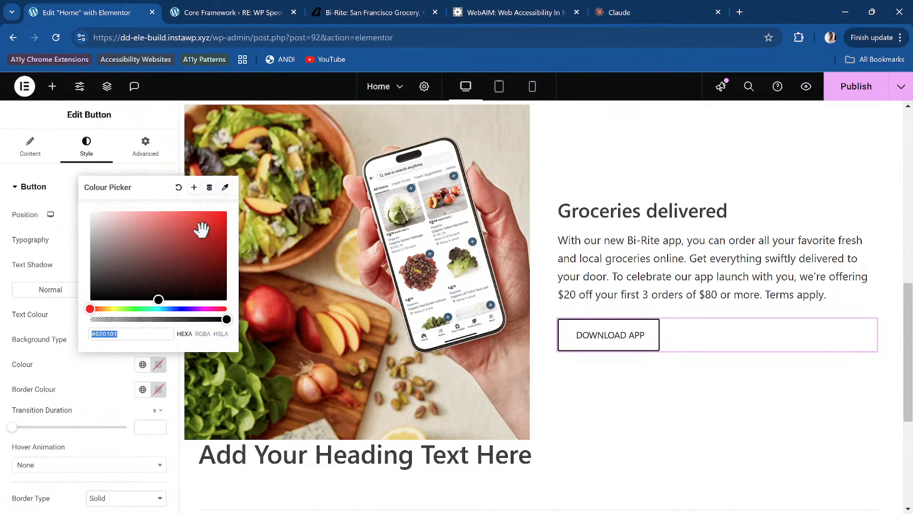
click(209, 187)
click(161, 255)
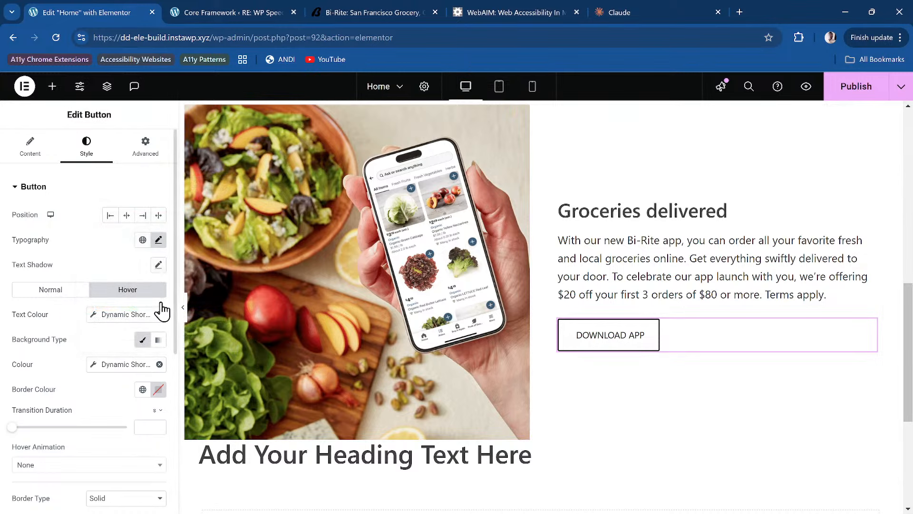
click(93, 367)
click(152, 282)
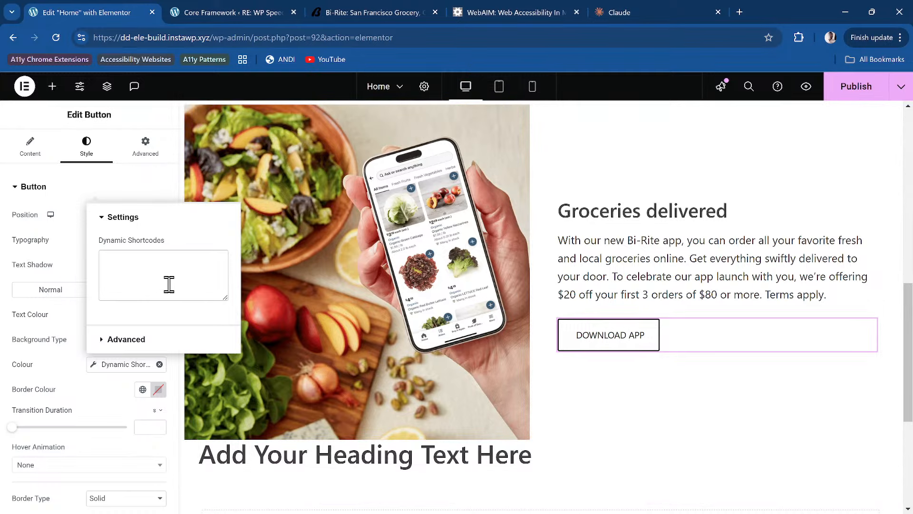
key(ctrl+v)
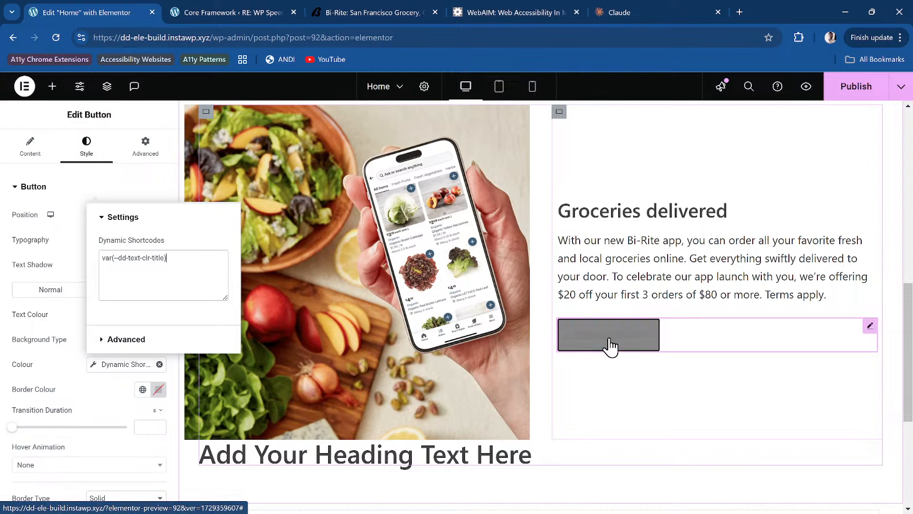
click(63, 273)
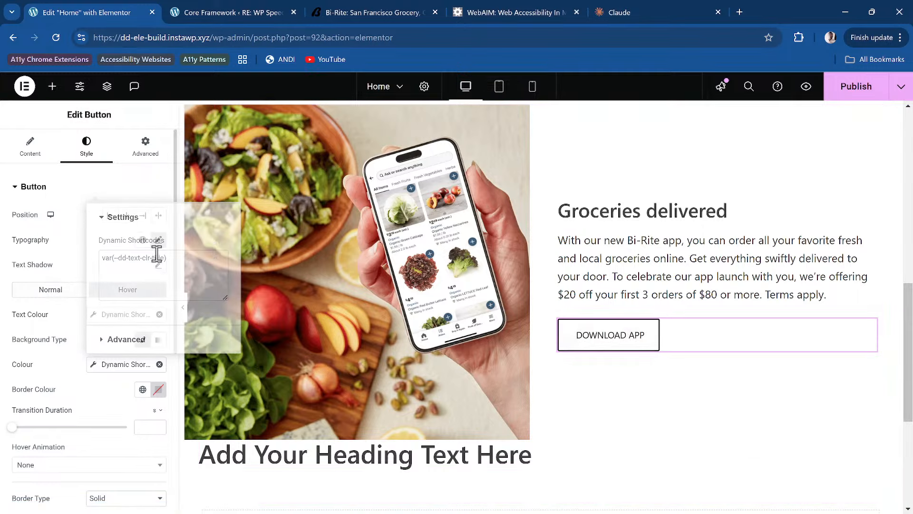
click(840, 91)
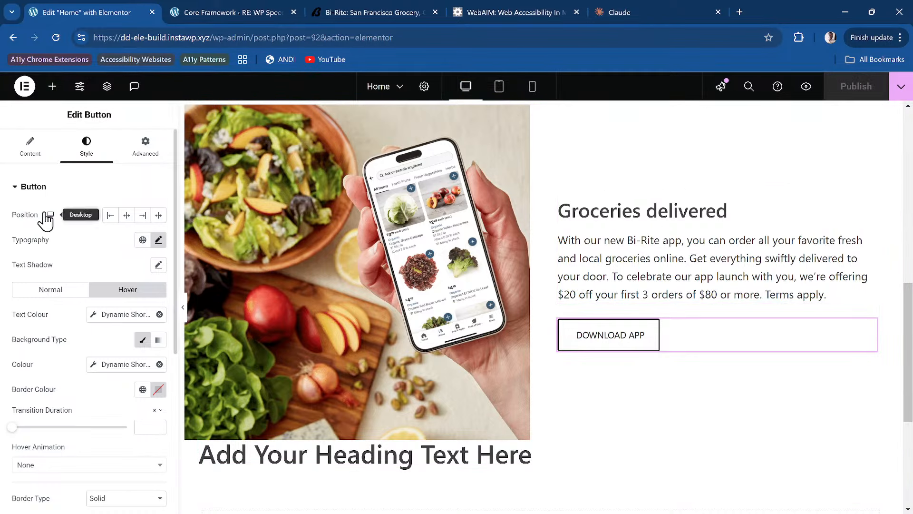
Step: Set the Groceries delivered image box title's text transform to Uppercase
click(40, 186)
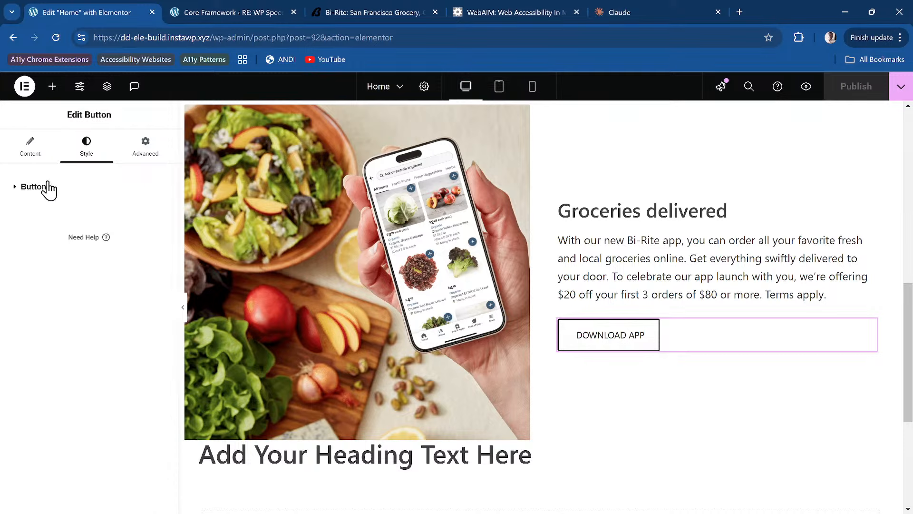
click(609, 209)
click(89, 161)
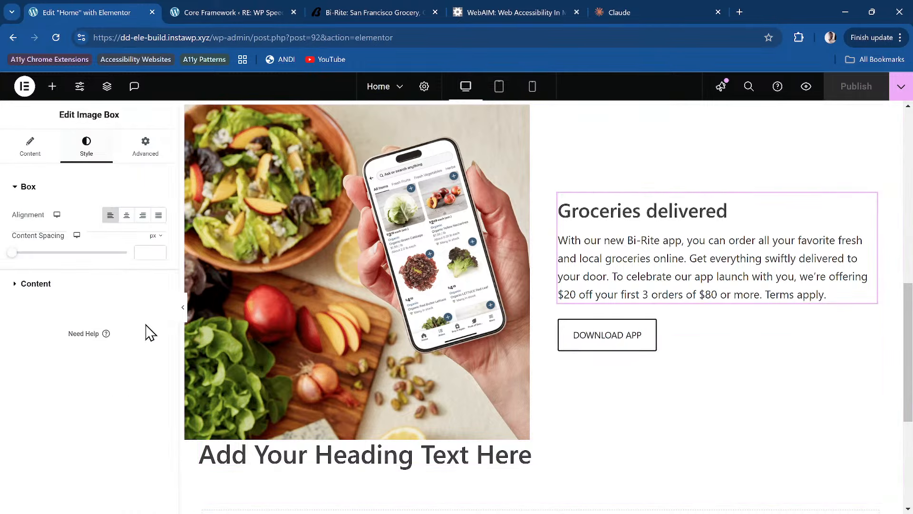
click(52, 287)
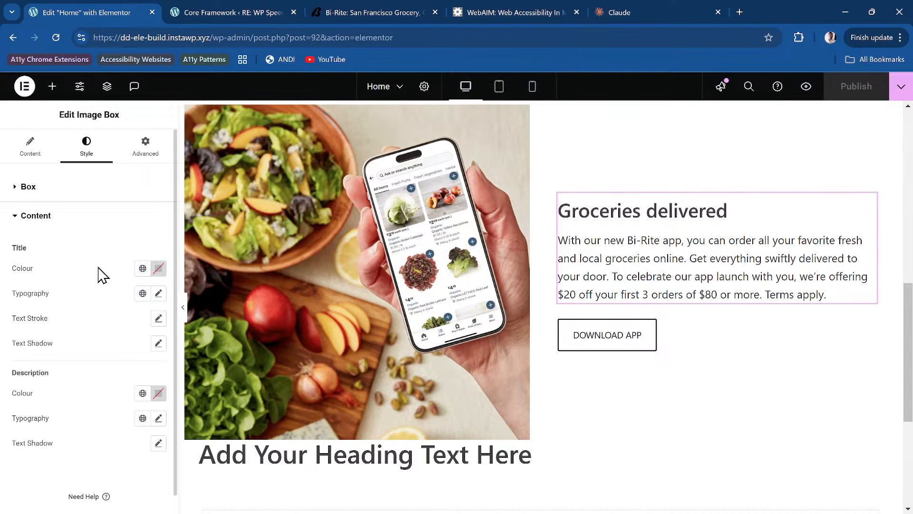
click(157, 294)
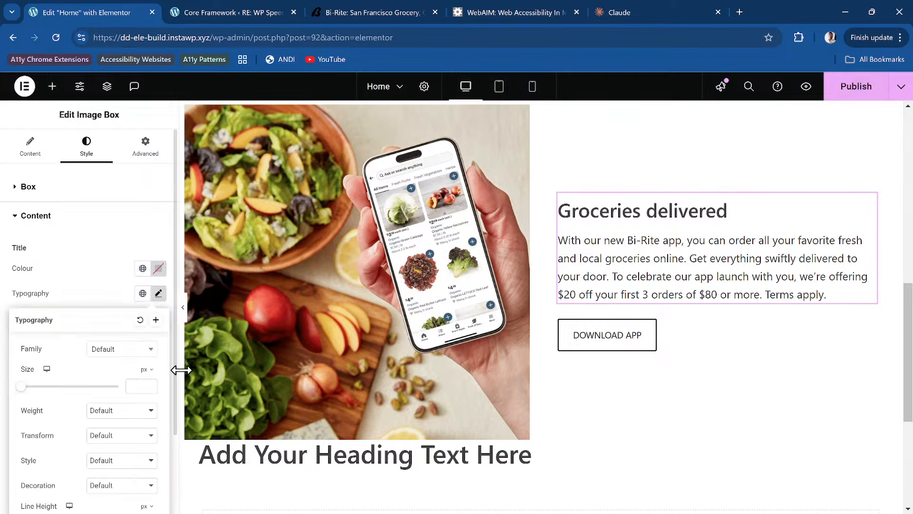
click(125, 436)
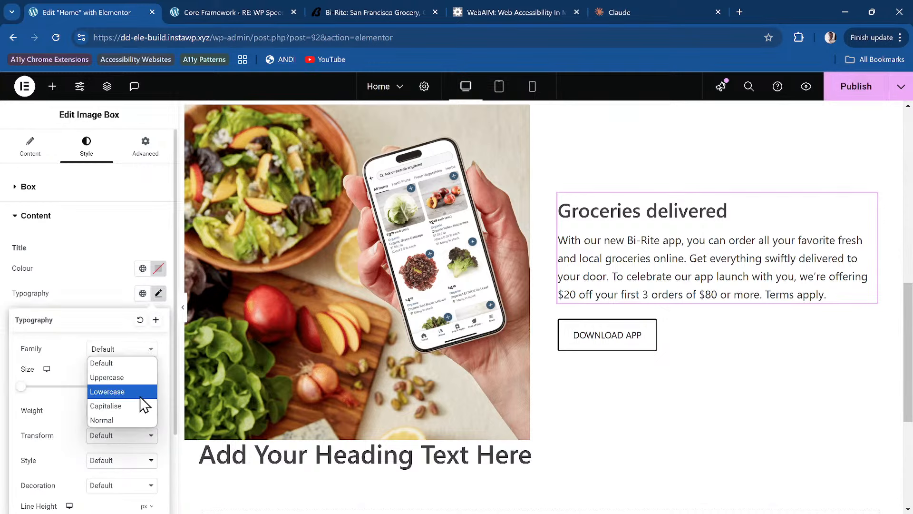
click(134, 377)
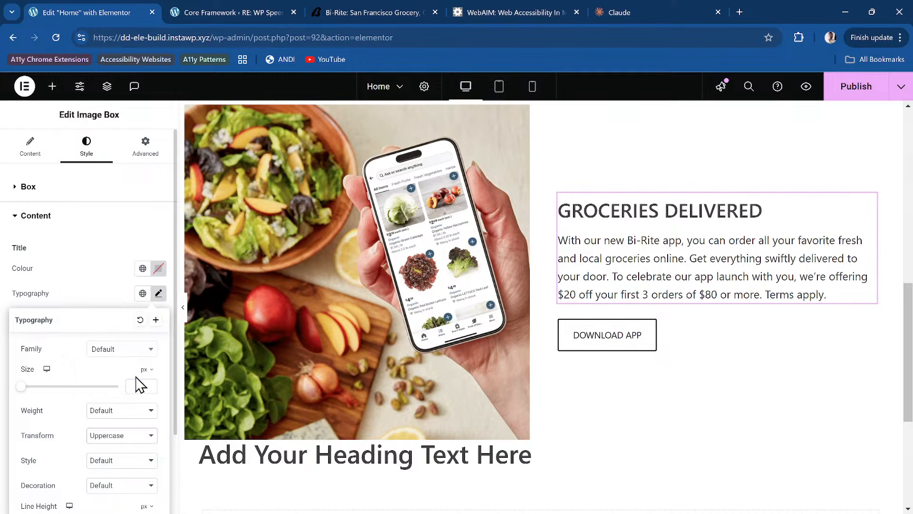
Step: Switch the Groceries delivered title's font size to a custom unit and set it to var(--dd-fs-lg)
click(152, 370)
click(150, 441)
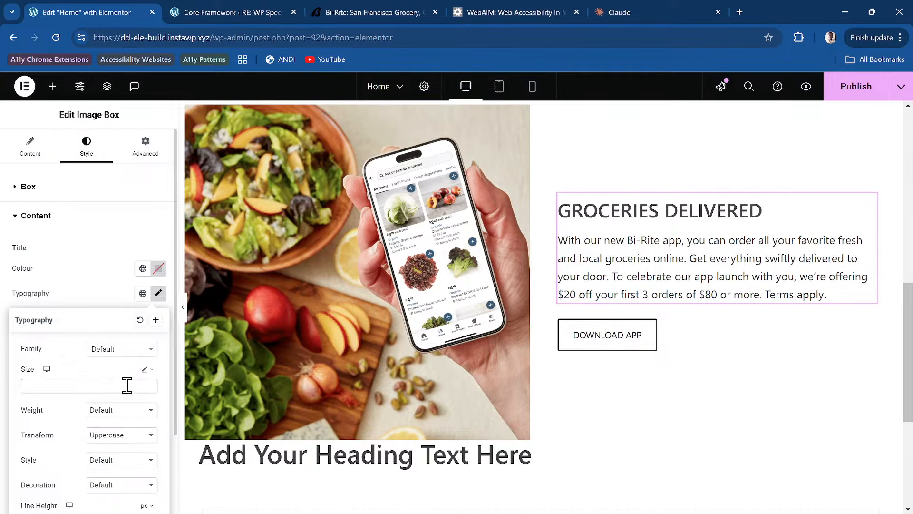
text(var(--dd-fs-)
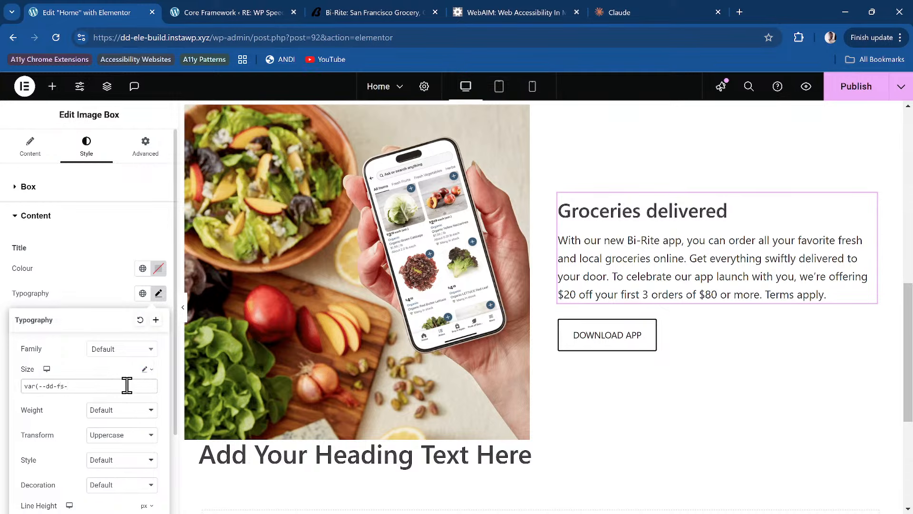
text(xl))
key(BackSpace)
key(BackSpace)
key(BackSpace)
text(lg))
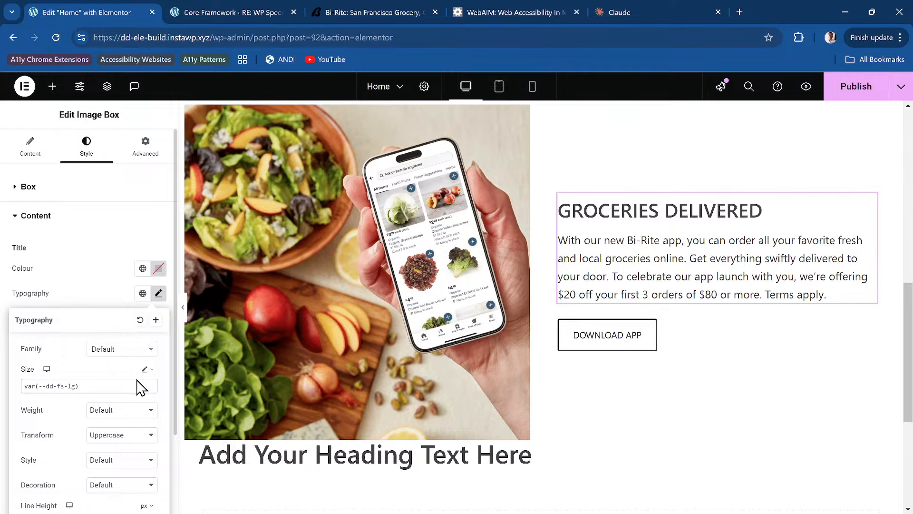
Step: Set the Groceries delivered title's font weight to 500 (Medium) and save its typography as a global font named H2 Heading
click(127, 419)
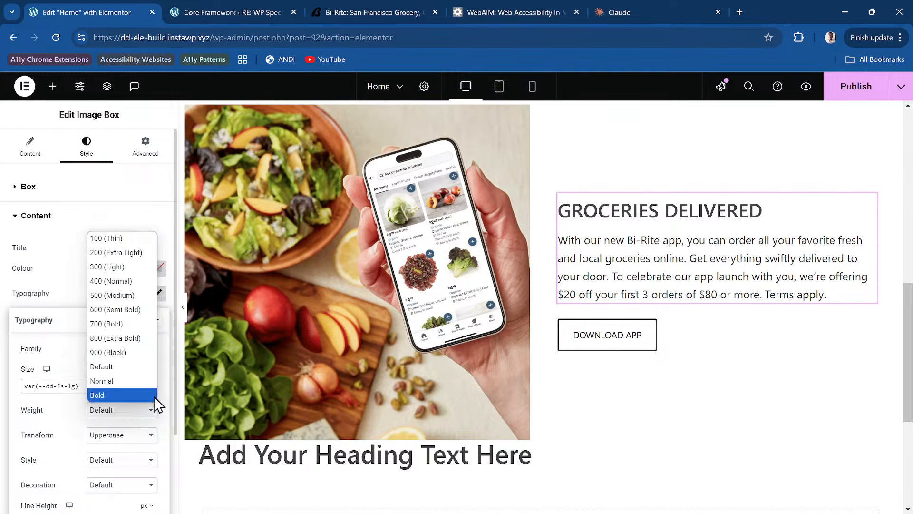
click(135, 297)
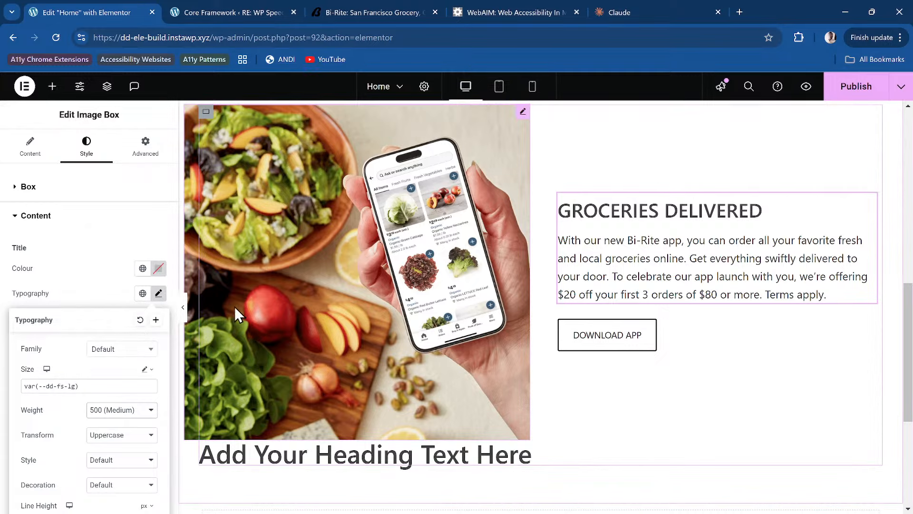
click(156, 319)
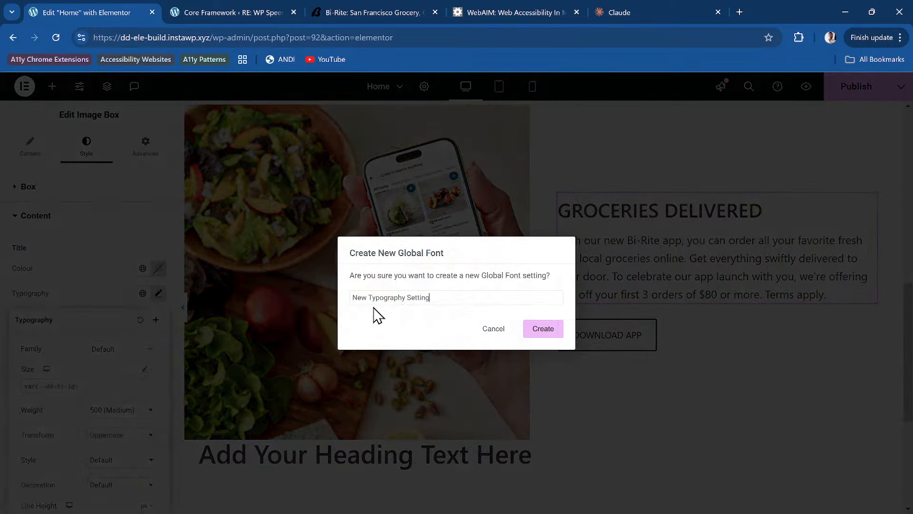
triple_click(405, 296)
text(H2)
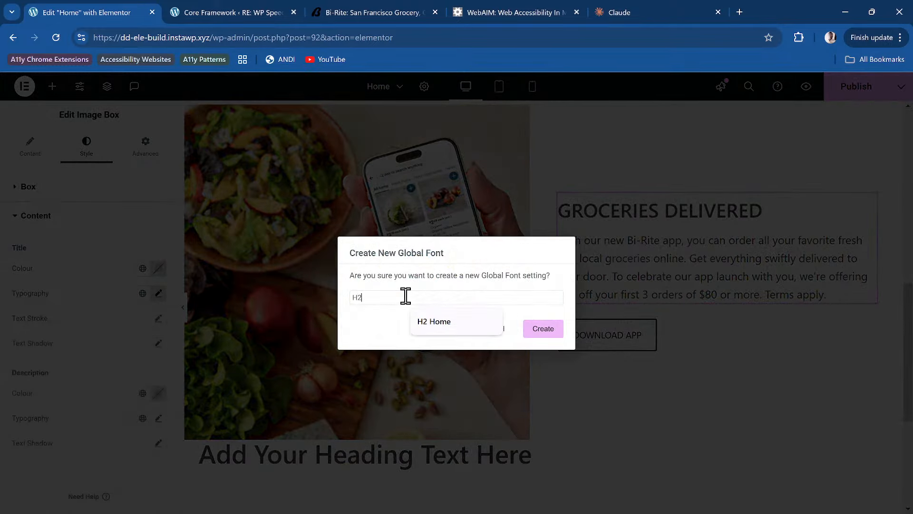
text( Heading)
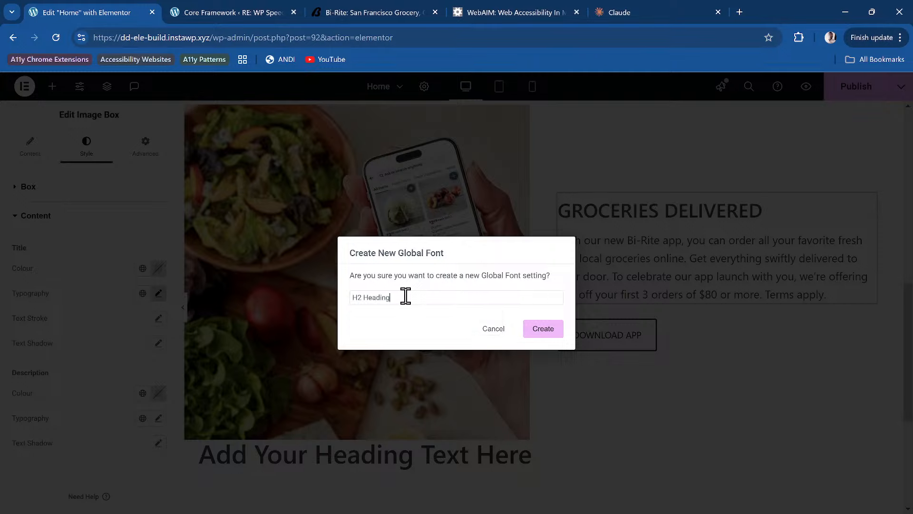
click(547, 331)
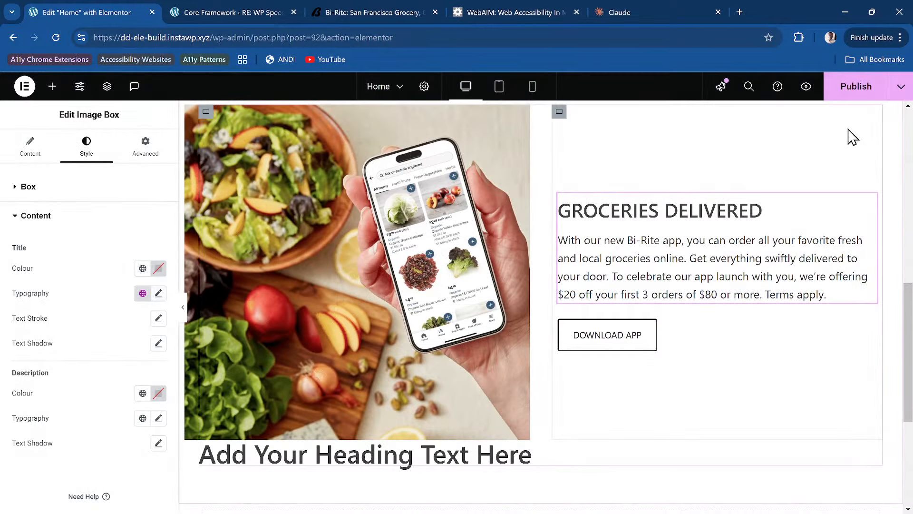
Step: Check the Groceries delivered title's HTML tag in the image box content settings and publish the page
click(29, 146)
scroll(119, 385, down, 3)
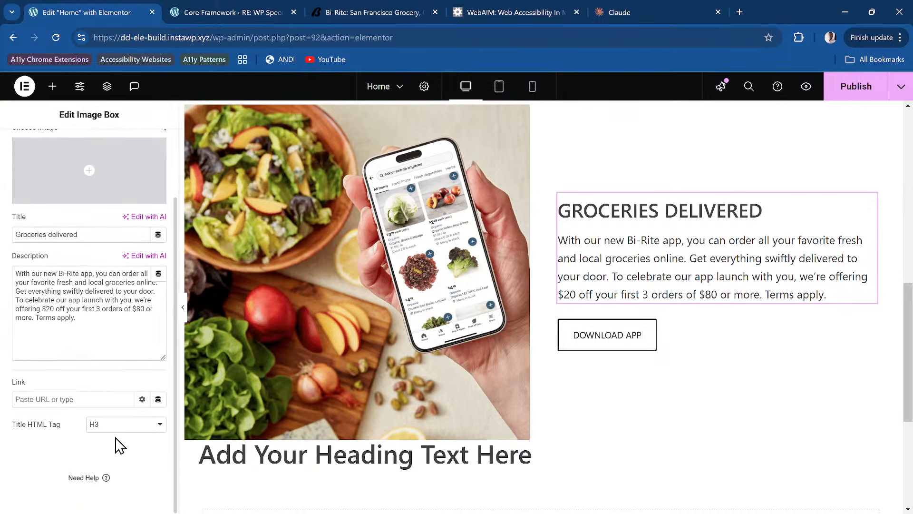
click(856, 88)
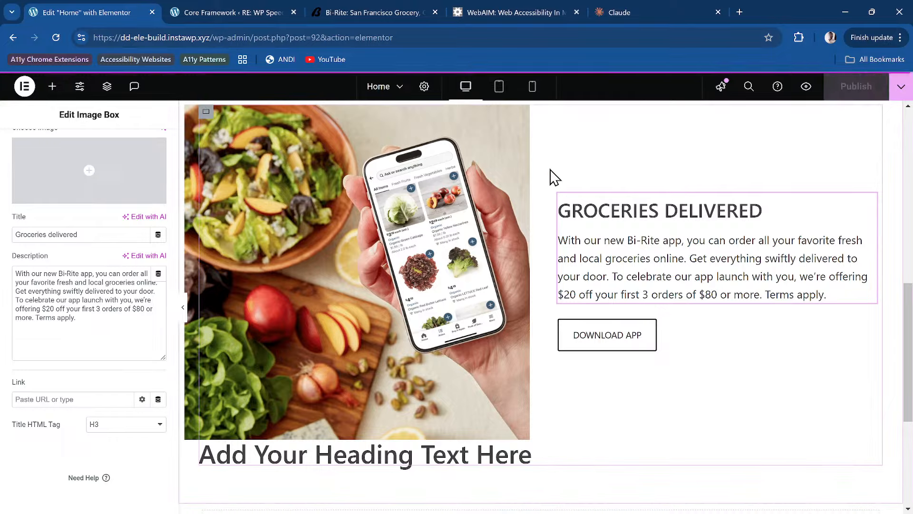
Step: Copy the banner text "Join the Bi-Rite Wine Club: Featuring exclusive bottles." from the Bi-Rite website
scroll(529, 197, down, 4)
click(237, 19)
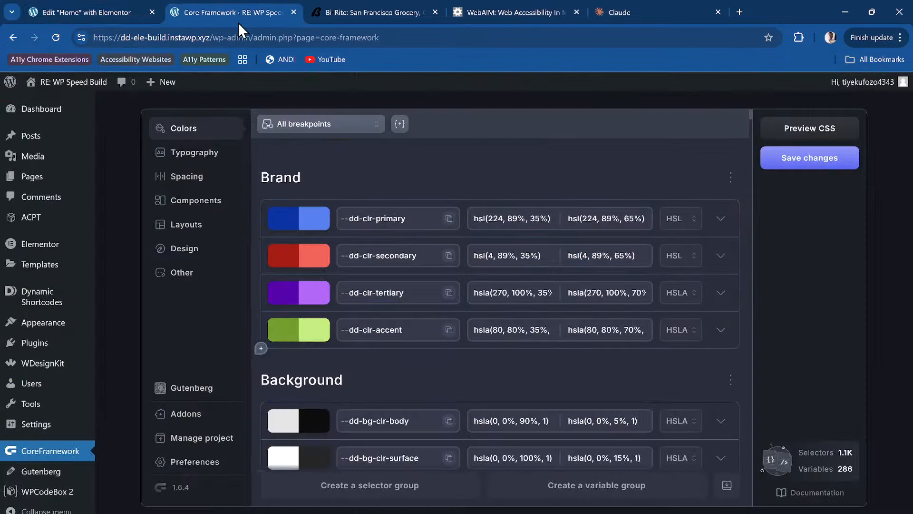
click(375, 10)
scroll(468, 291, down, 5)
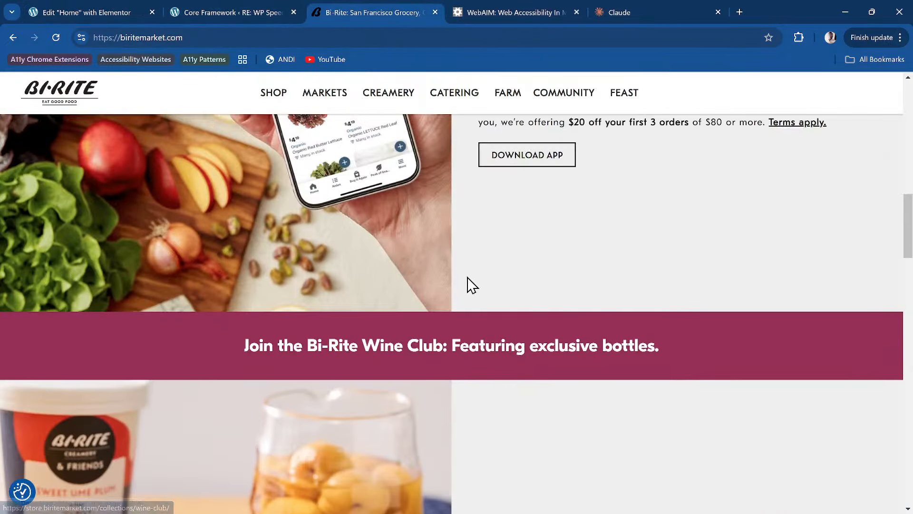
scroll(475, 265, up, 5)
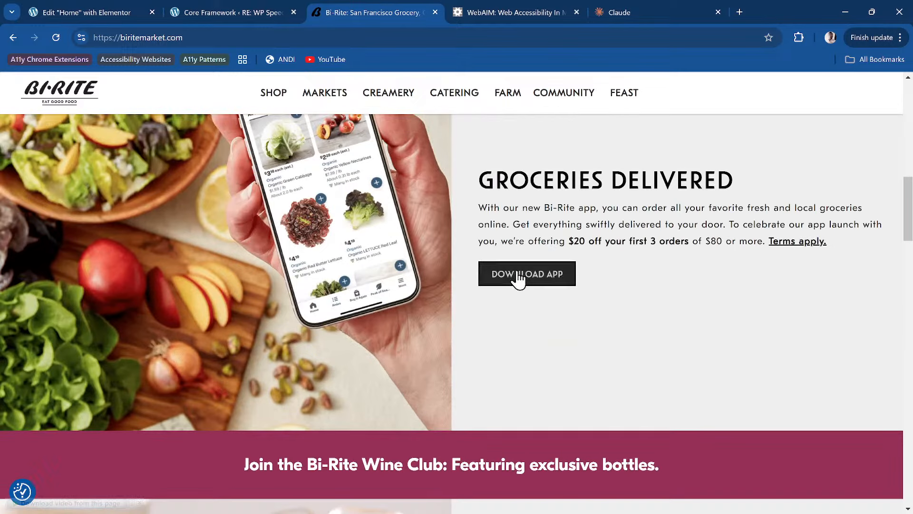
scroll(427, 379, down, 1)
scroll(427, 379, down, 1)
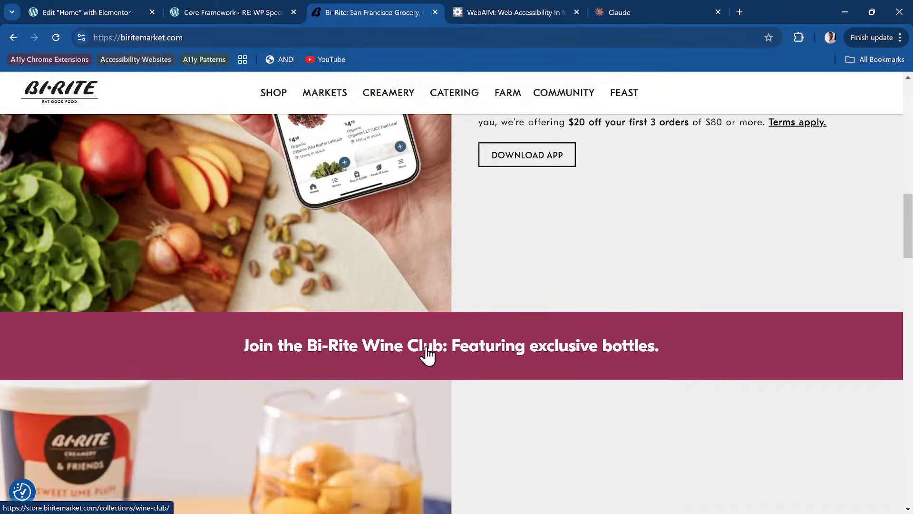
drag(241, 360, 664, 357)
key(ctrl+c)
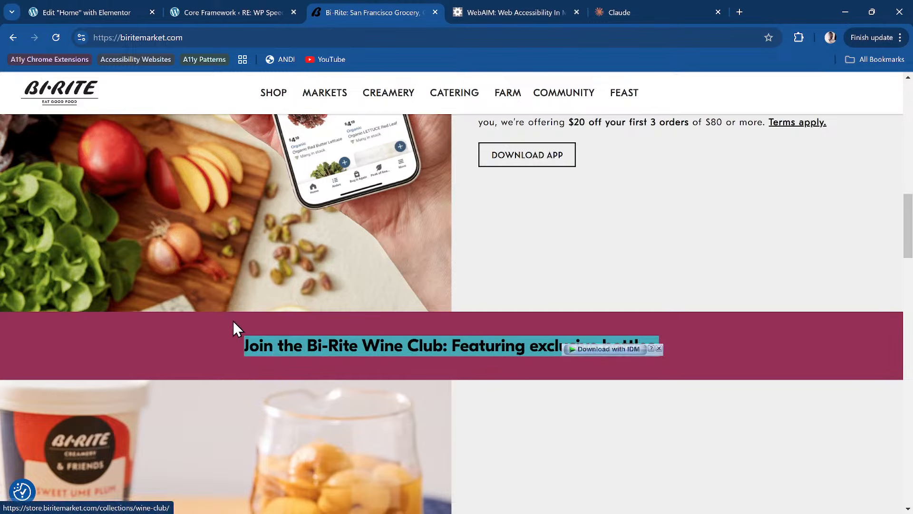
click(610, 253)
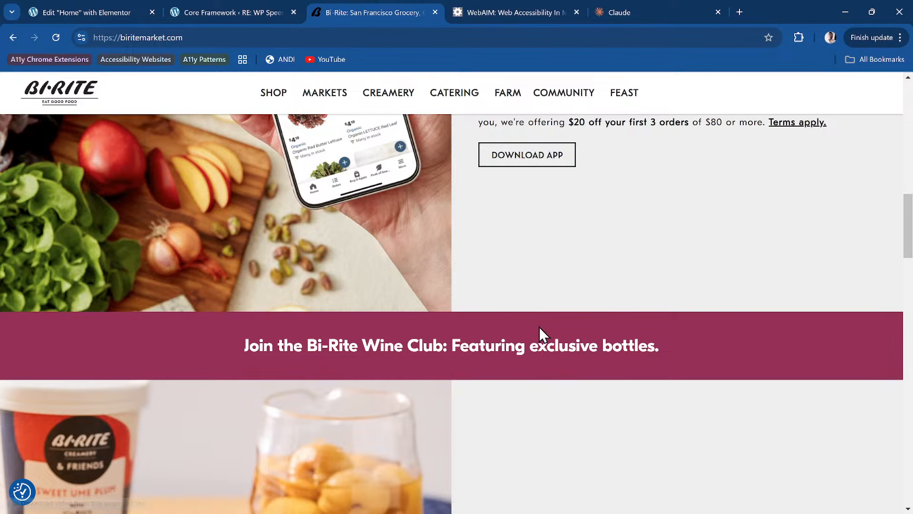
scroll(489, 319, down, 3)
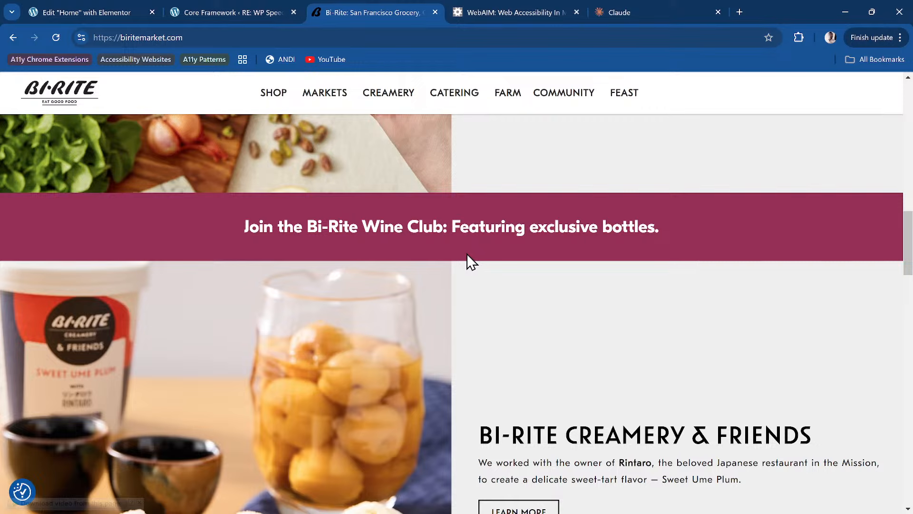
scroll(503, 269, down, 3)
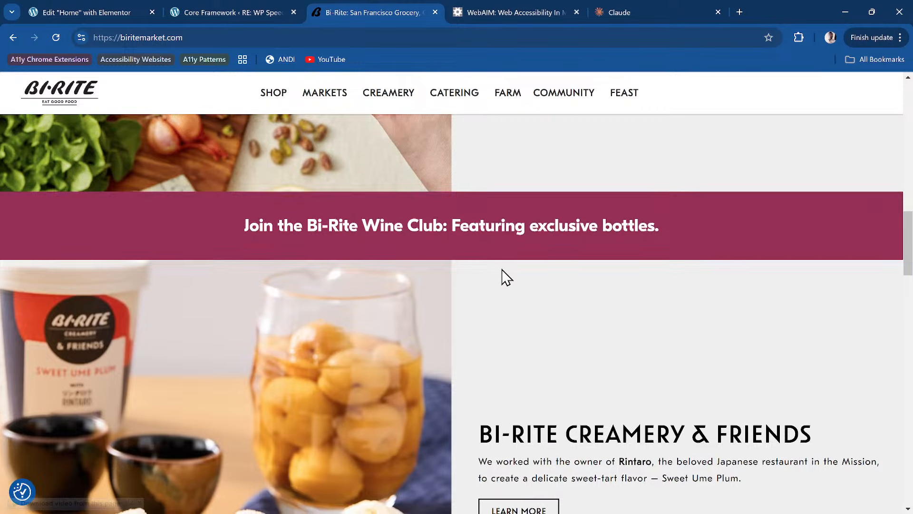
scroll(501, 269, up, 3)
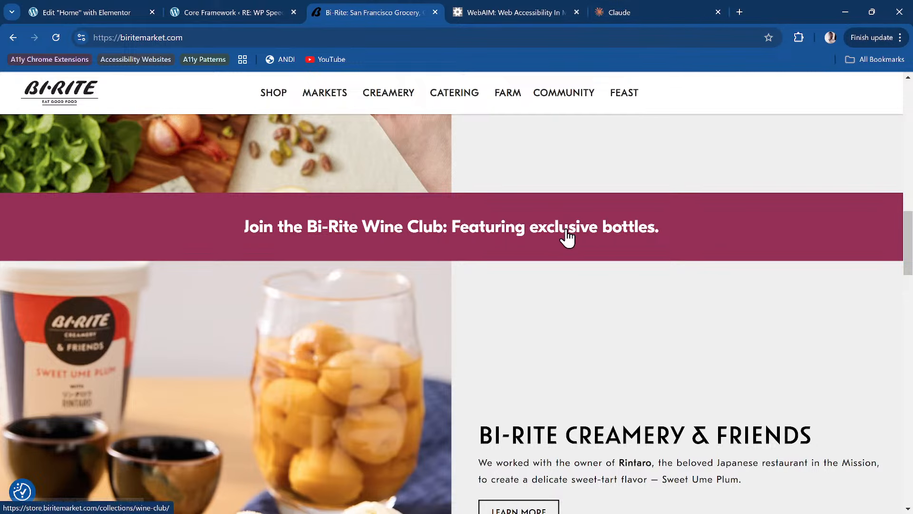
Step: Switch back to the Elementor editor and replace the placeholder heading below the grocery image with the copied Wine Club banner text
click(207, 18)
click(104, 12)
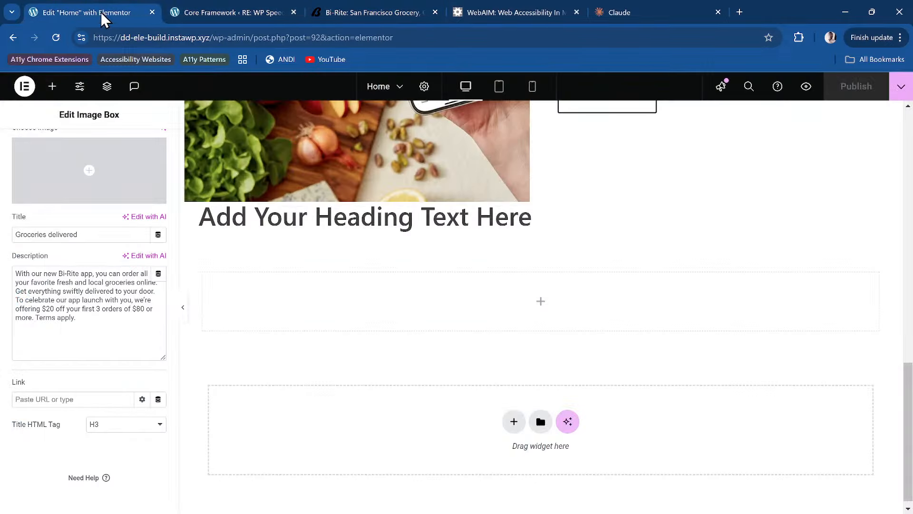
click(542, 216)
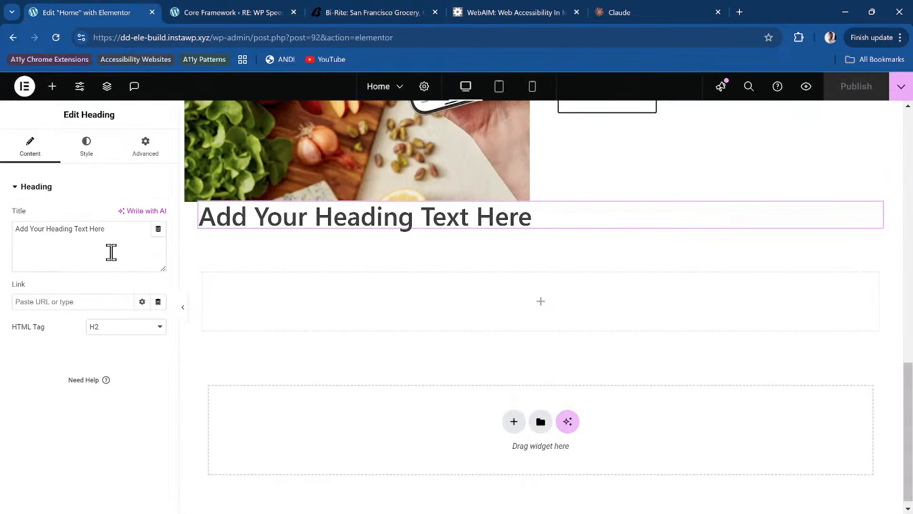
click(110, 251)
key(ctrl+a)
key(ctrl+v)
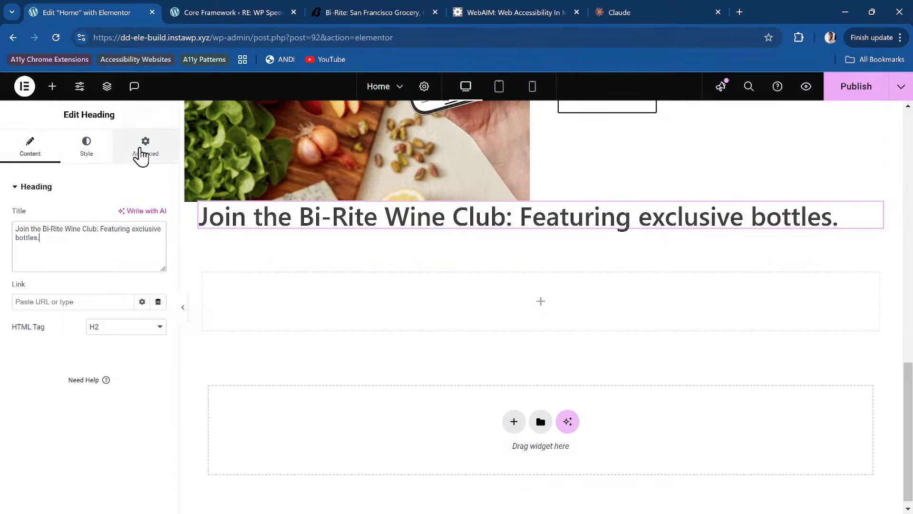
Step: Set the Wine Club heading's HTML tag to p and its link to #
click(139, 153)
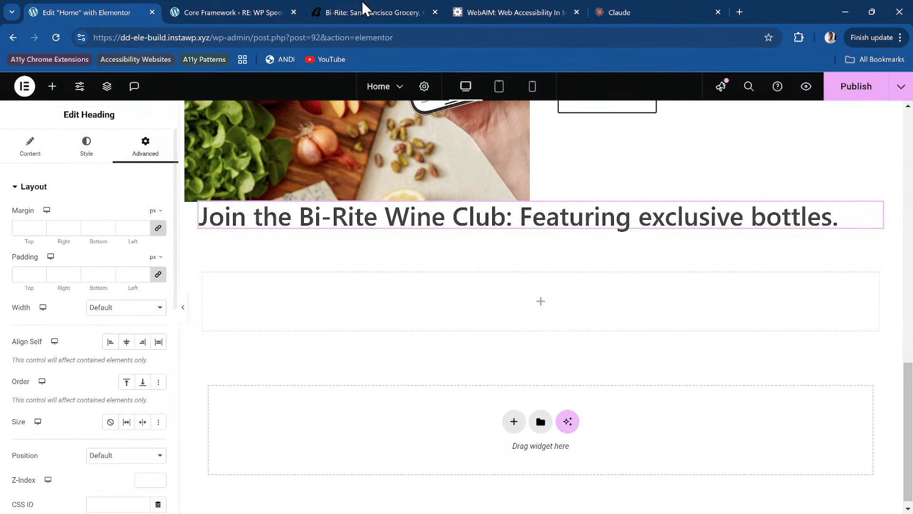
click(81, 152)
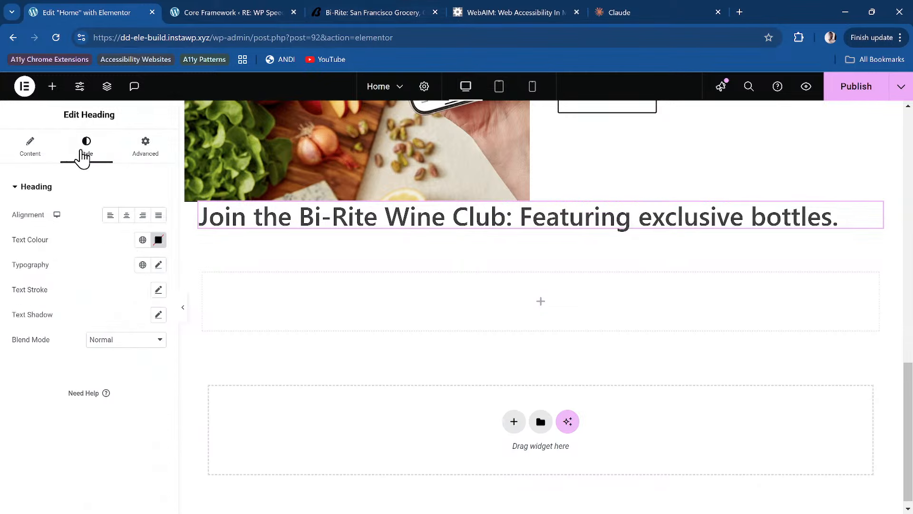
click(37, 152)
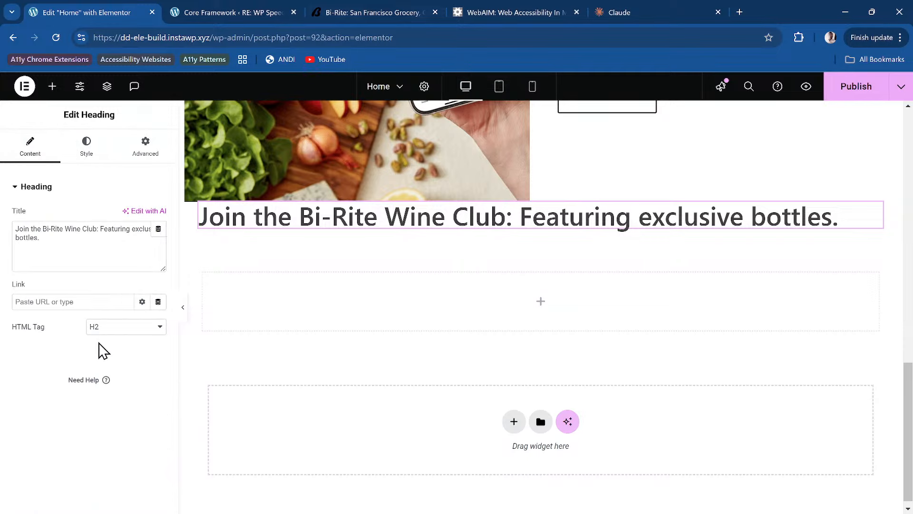
click(152, 327)
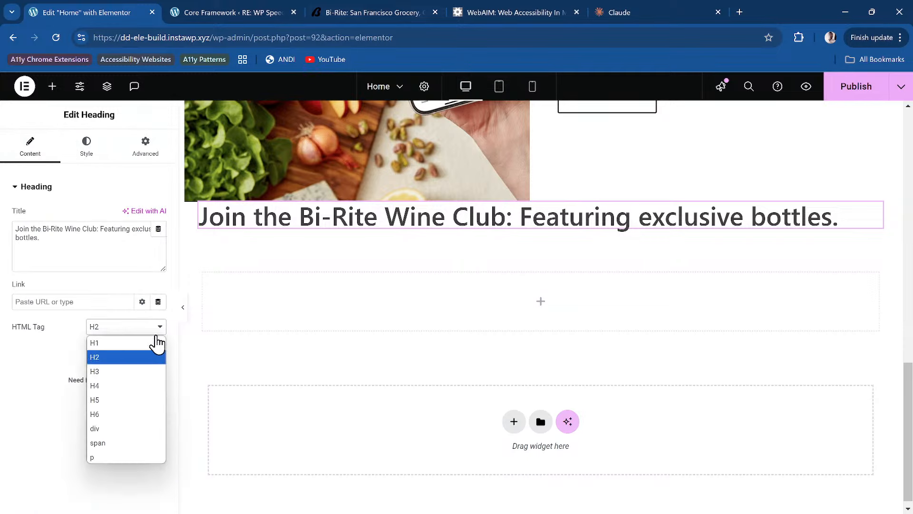
click(122, 458)
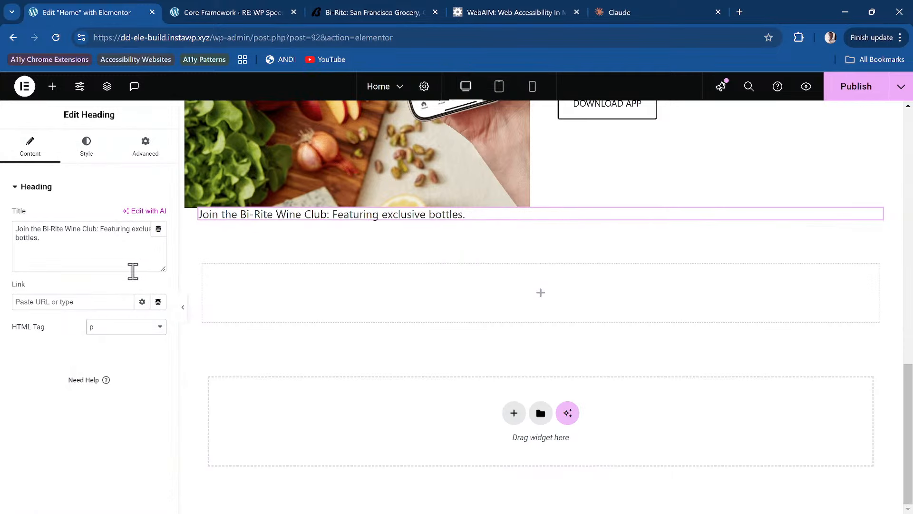
click(108, 300)
text(#)
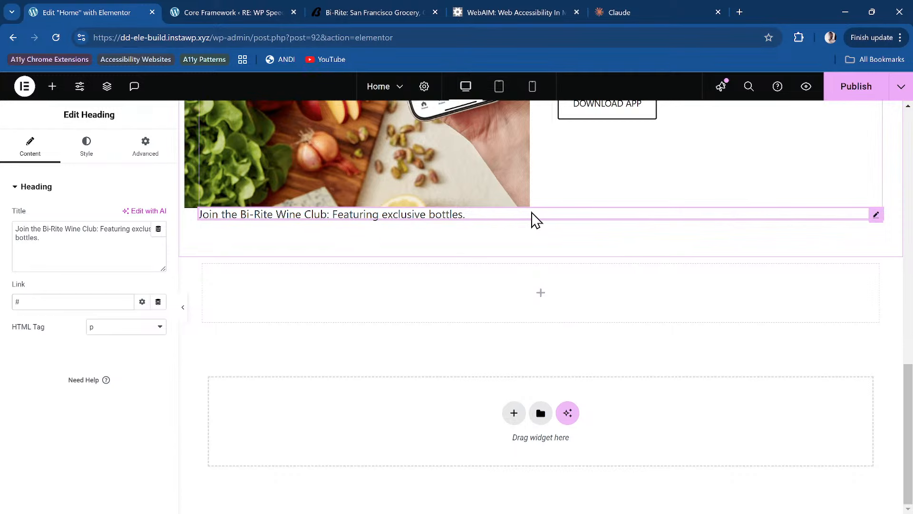
Step: Try the CSS class dd-px-s on the Wine Club heading in its advanced settings
click(89, 153)
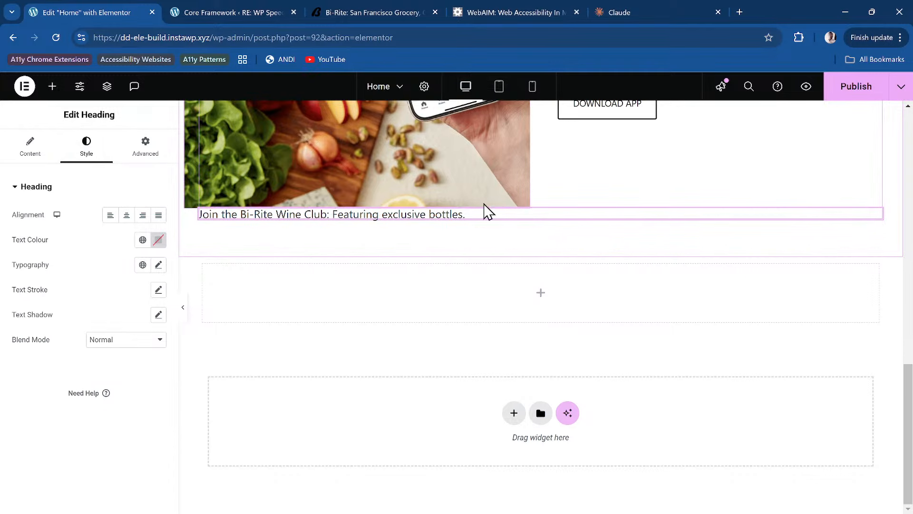
click(145, 143)
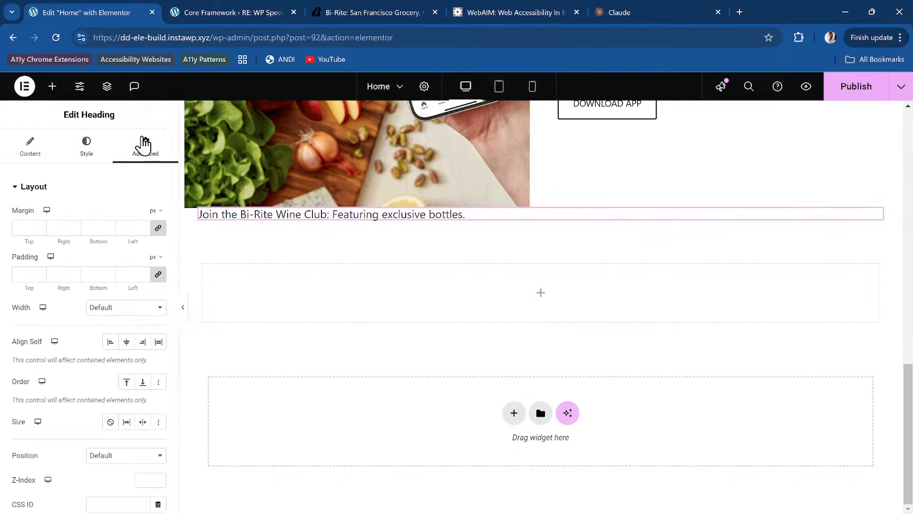
scroll(91, 422, down, 6)
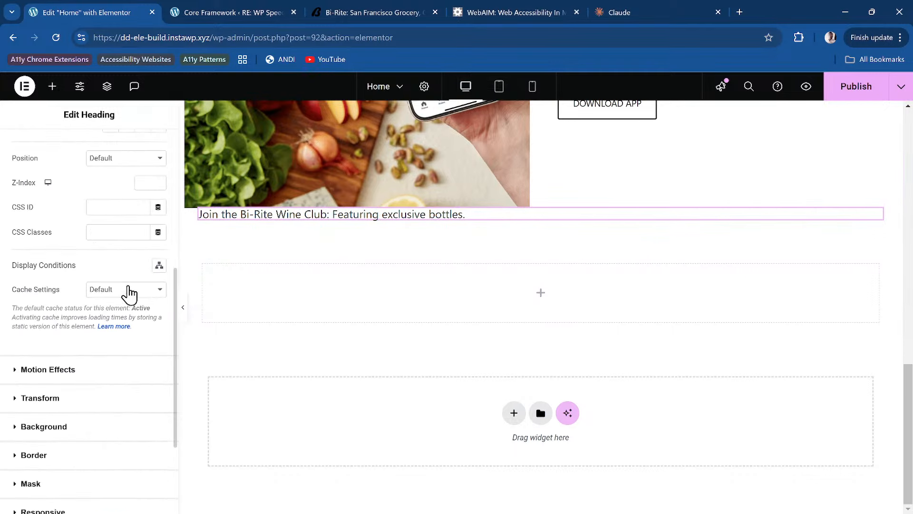
click(127, 233)
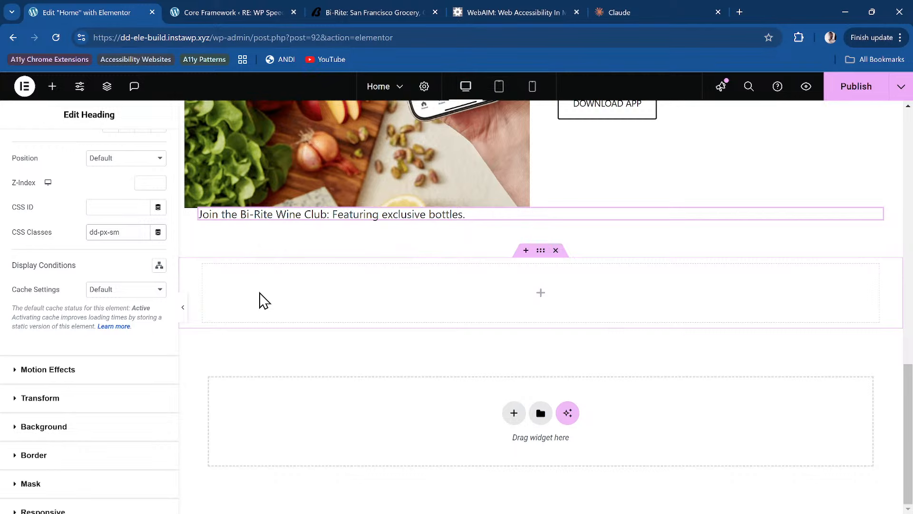
key(BackSpace)
key(BackSpace)
text(s)
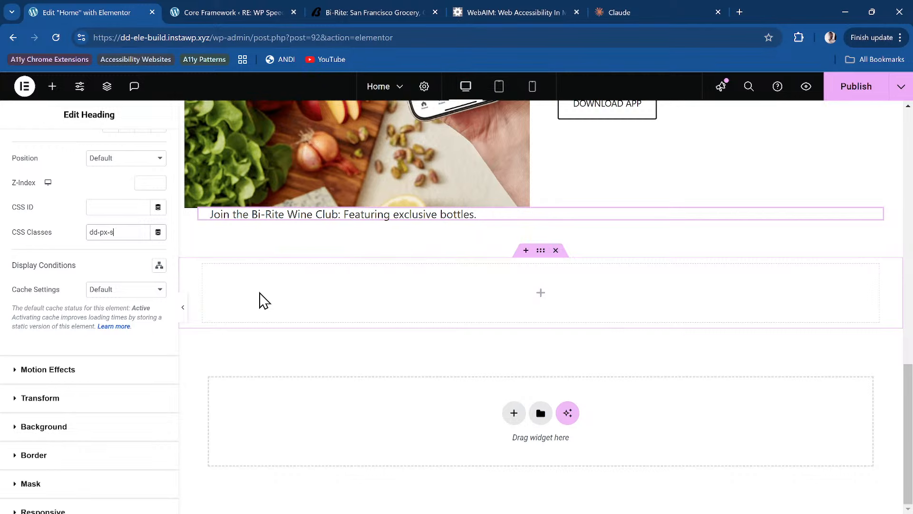
Step: Change the Wine Club heading's CSS class to dd-py-s, trying dd-py-xs and dd-py-sm along the way
key(BackSpace)
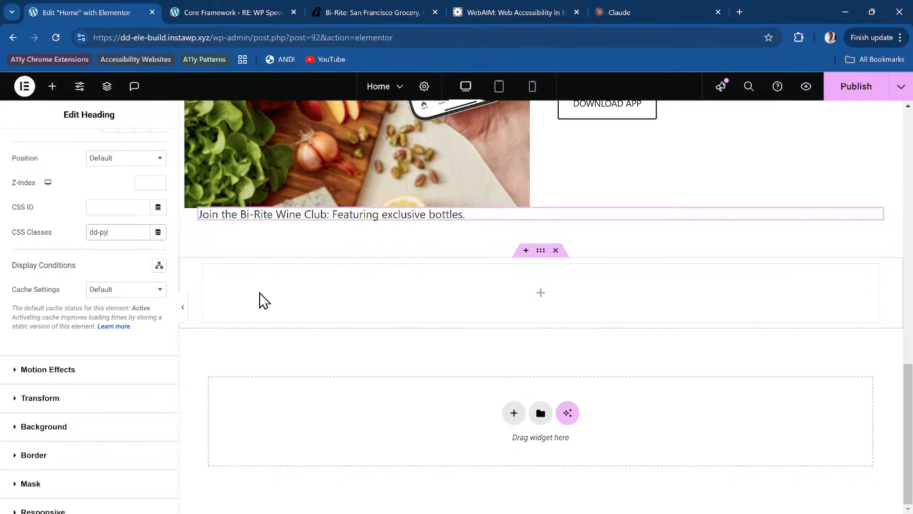
text(y-xs)
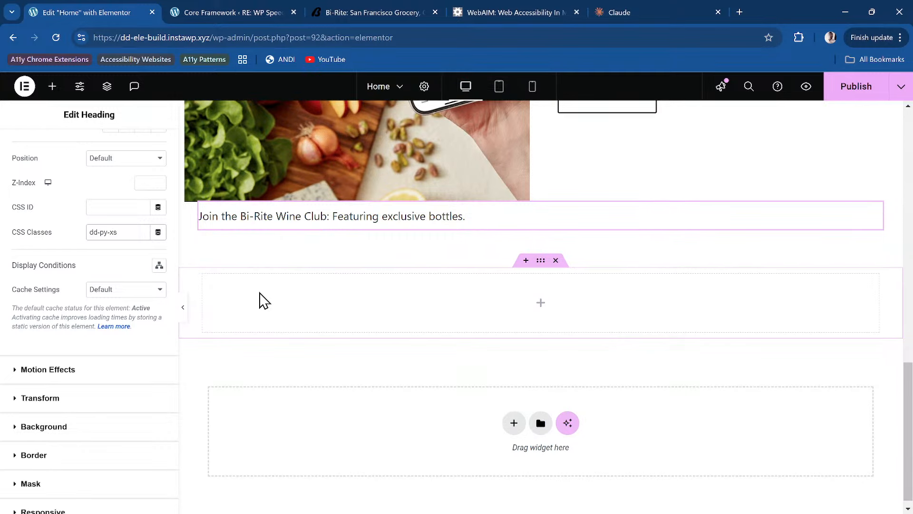
key(BackSpace)
key(BackSpace)
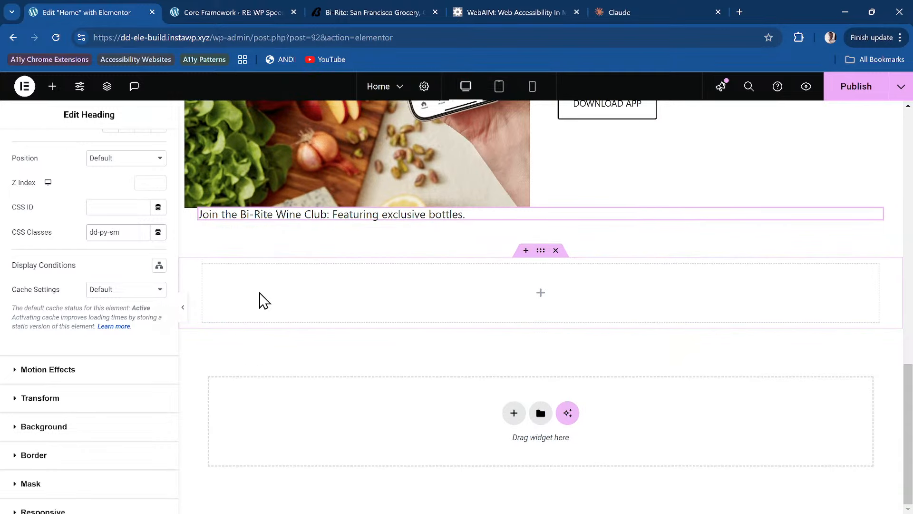
key(BackSpace)
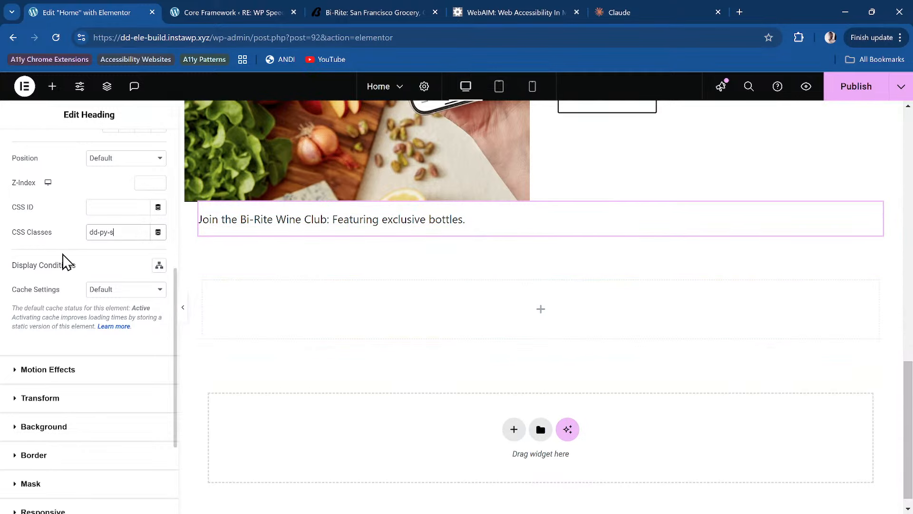
Step: Add the CSS class dd-split-grid__full to the Wine Club heading after dd-py-s
scroll(81, 224, up, 6)
scroll(93, 344, down, 7)
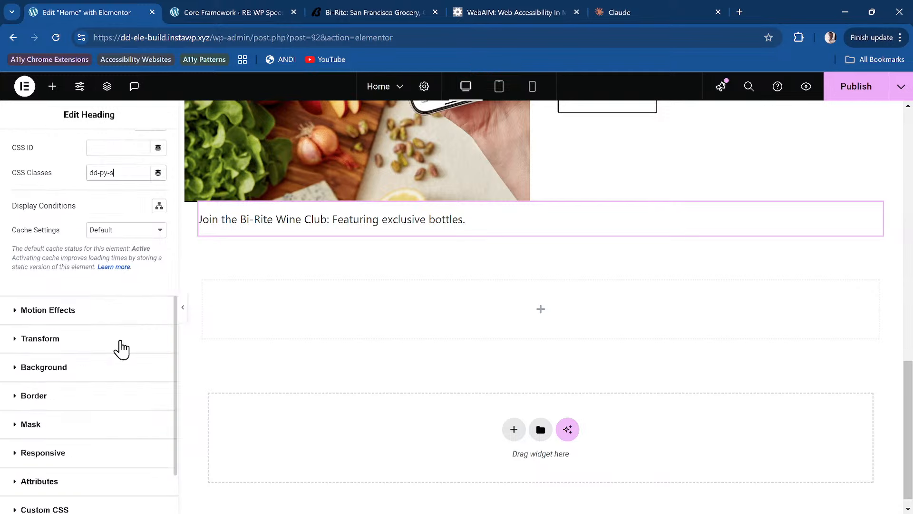
scroll(128, 204, up, 1)
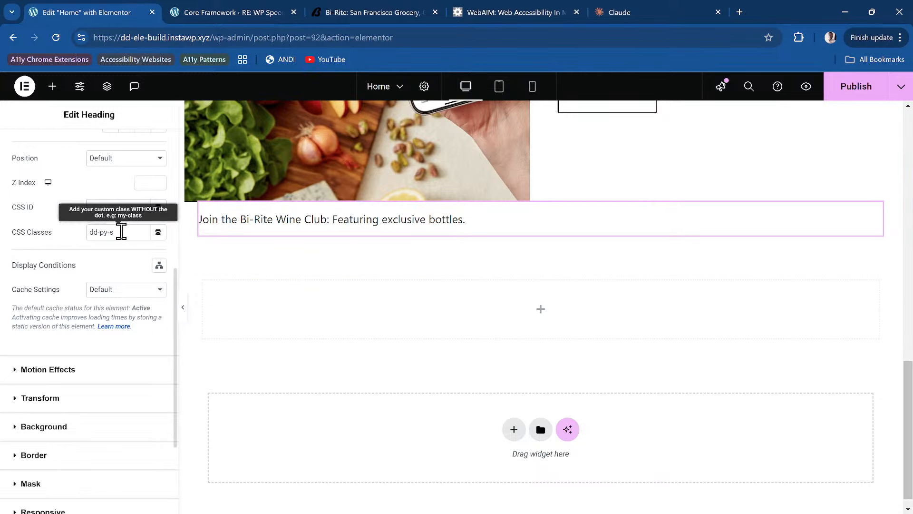
click(132, 232)
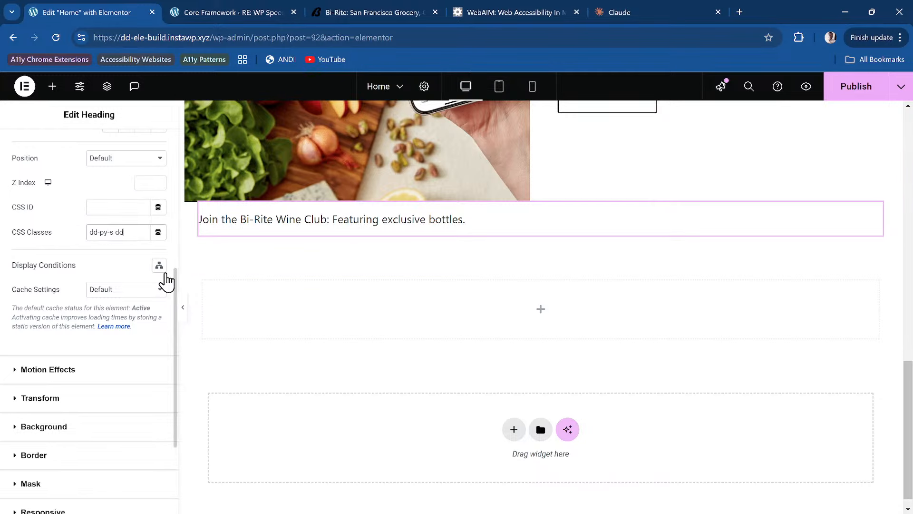
text(dd-split-grid__full)
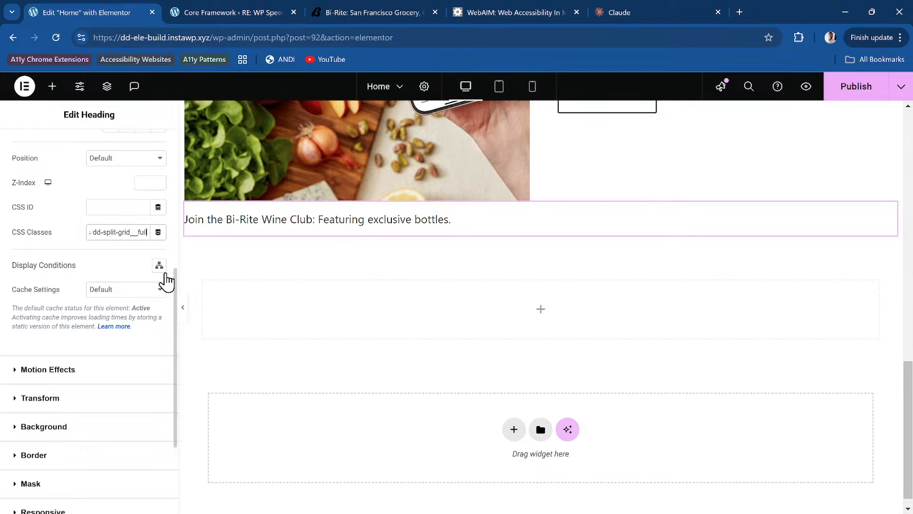
Step: Give the Wine Club heading a custom width of var(--dd-text-width)
scroll(82, 227, up, 6)
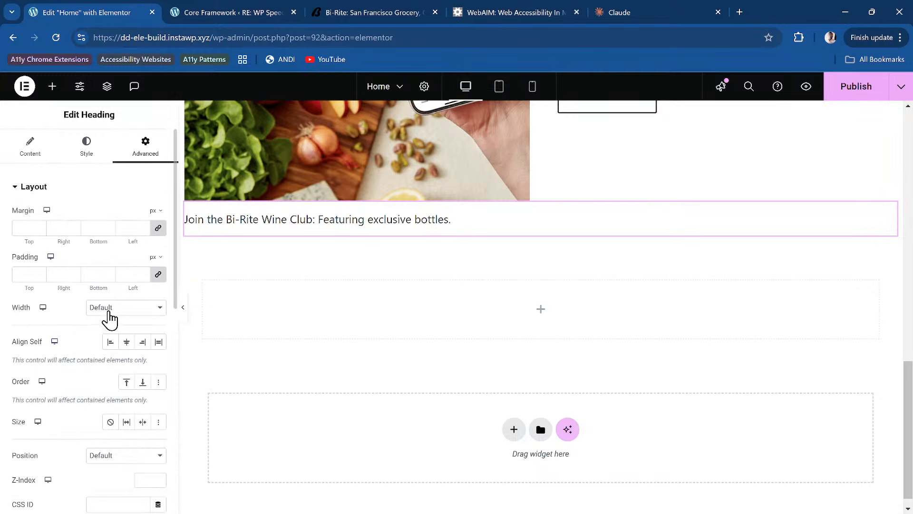
click(109, 310)
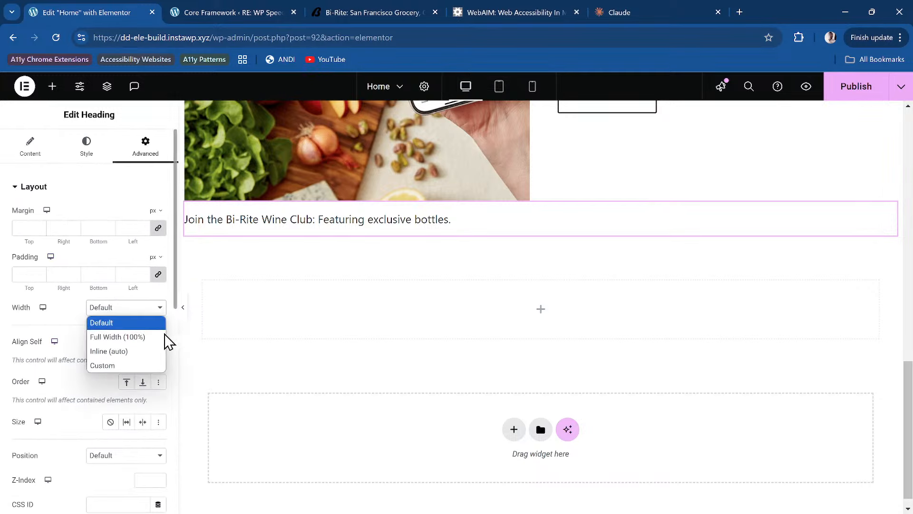
click(103, 366)
click(156, 331)
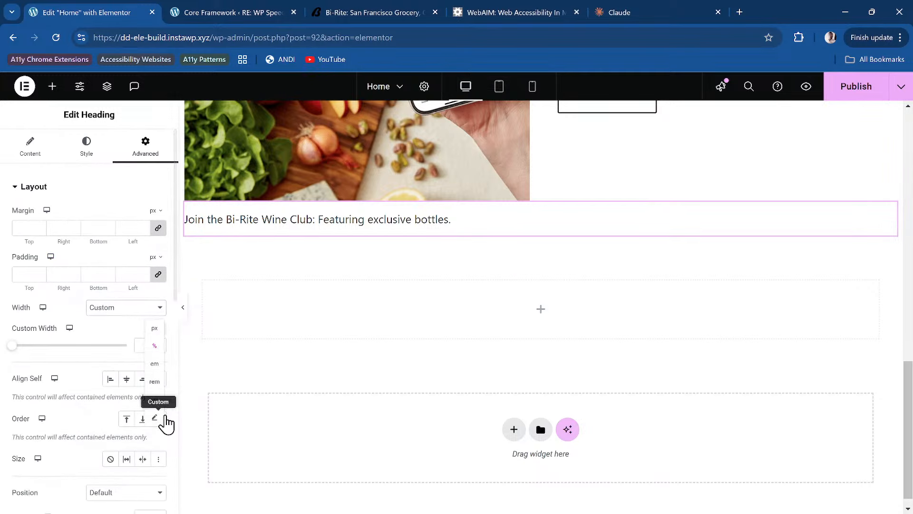
click(159, 417)
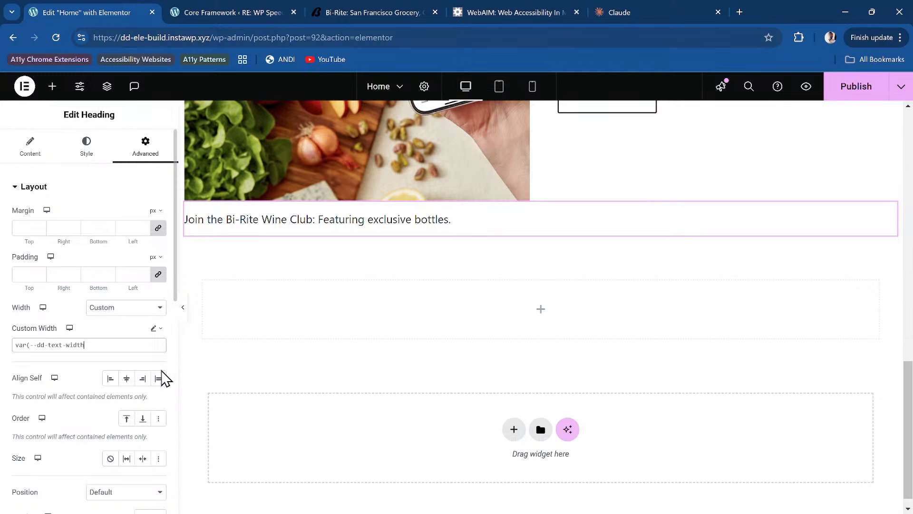
text())
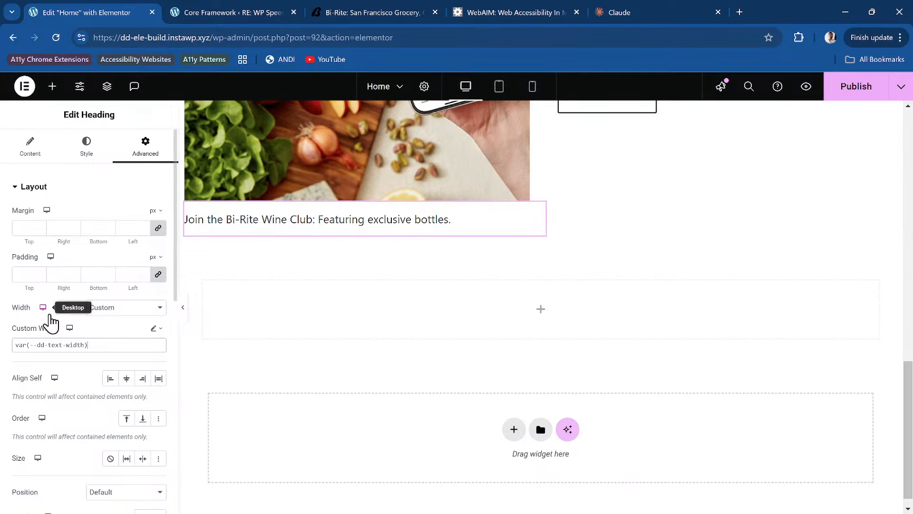
Step: Add the CSS class dd-mx-auto to the Wine Club heading and publish the page
scroll(61, 322, down, 8)
scroll(69, 327, down, 1)
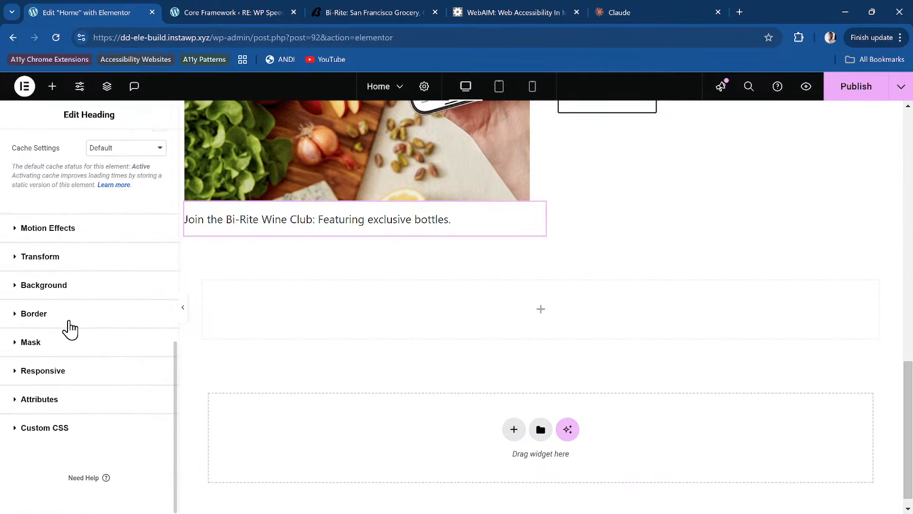
scroll(70, 328, up, 1)
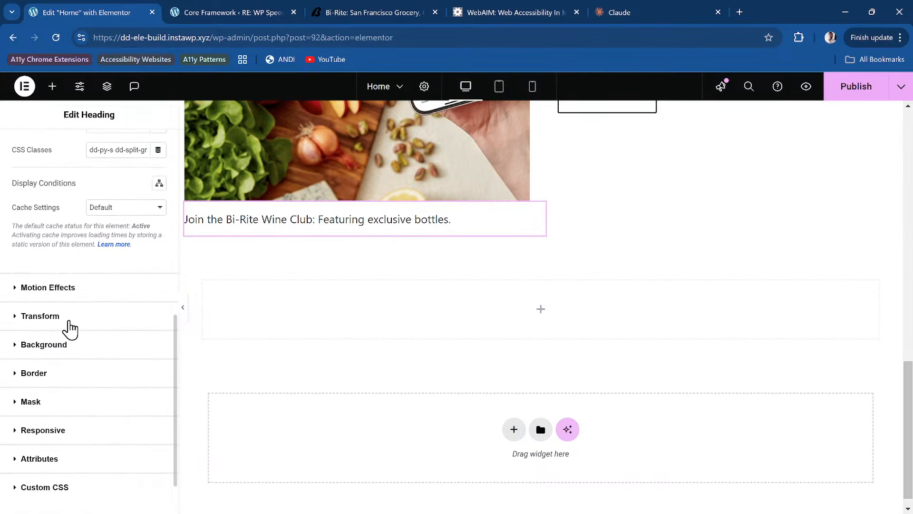
scroll(69, 327, up, 3)
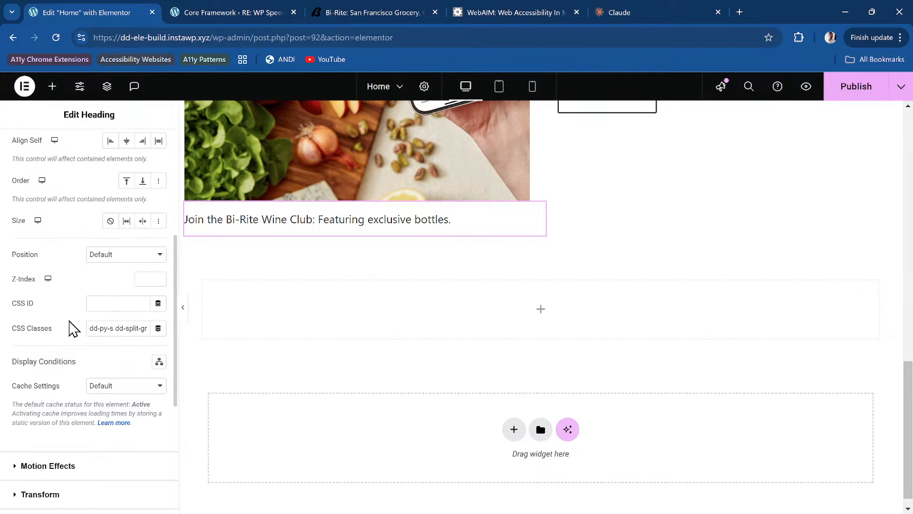
click(114, 328)
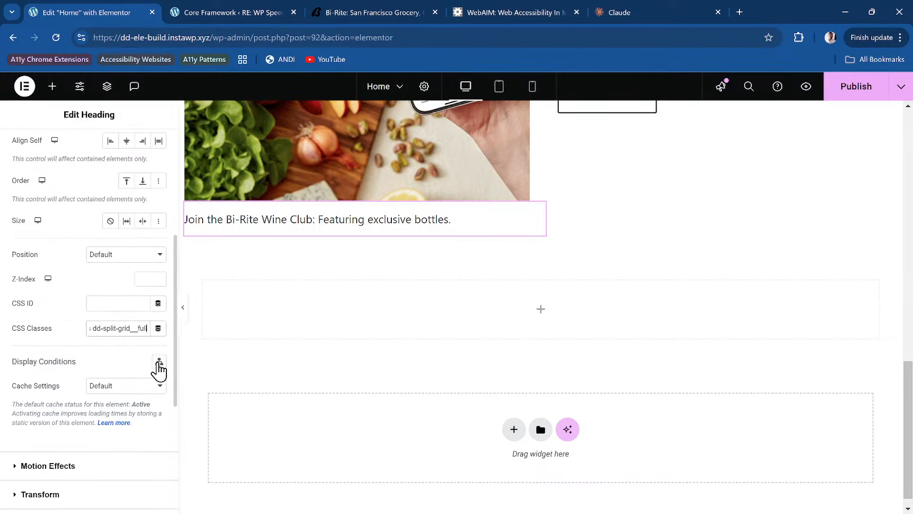
text(m)
text(d-x)
text(-auto)
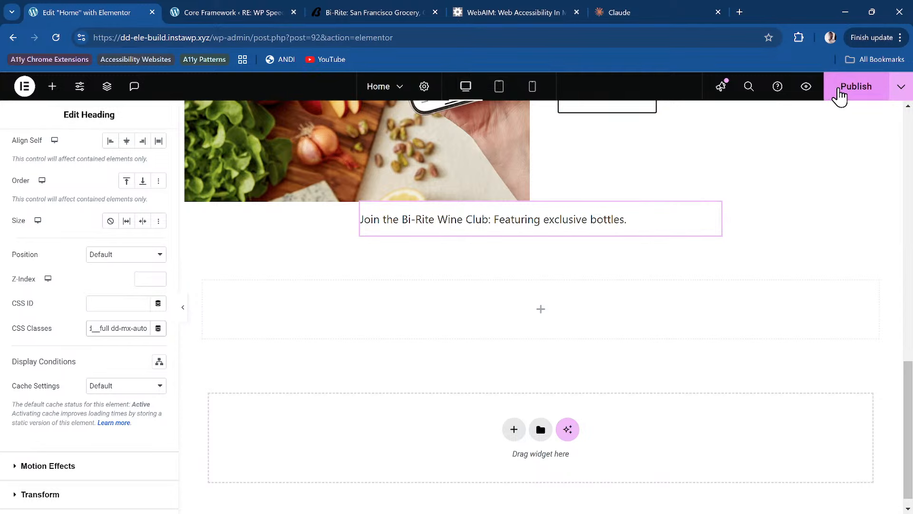
click(839, 95)
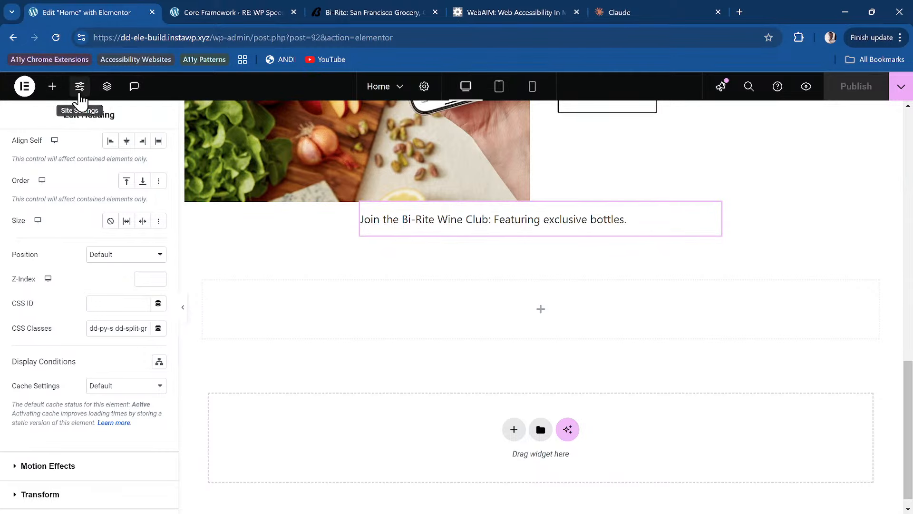
Step: Show the page structure and add a new container inside the Groceries Delivered text container, below the Download App button
key(ctrl+i)
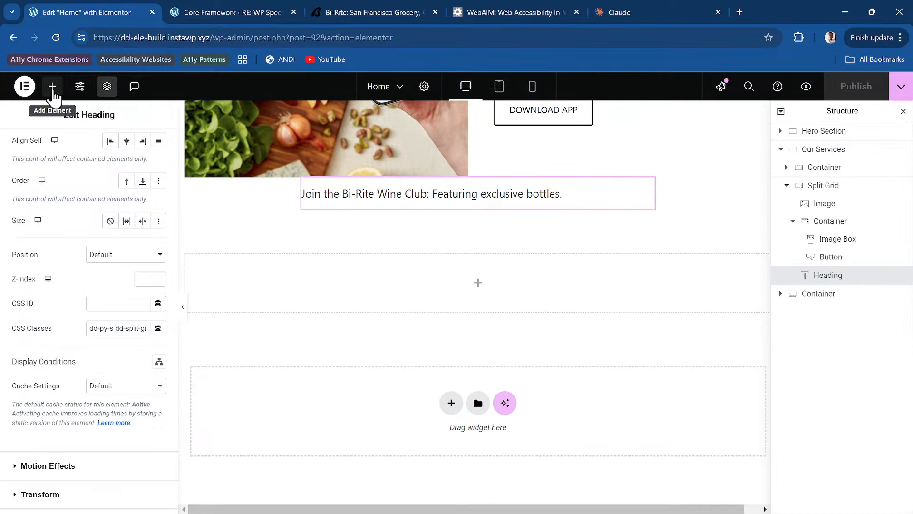
click(52, 86)
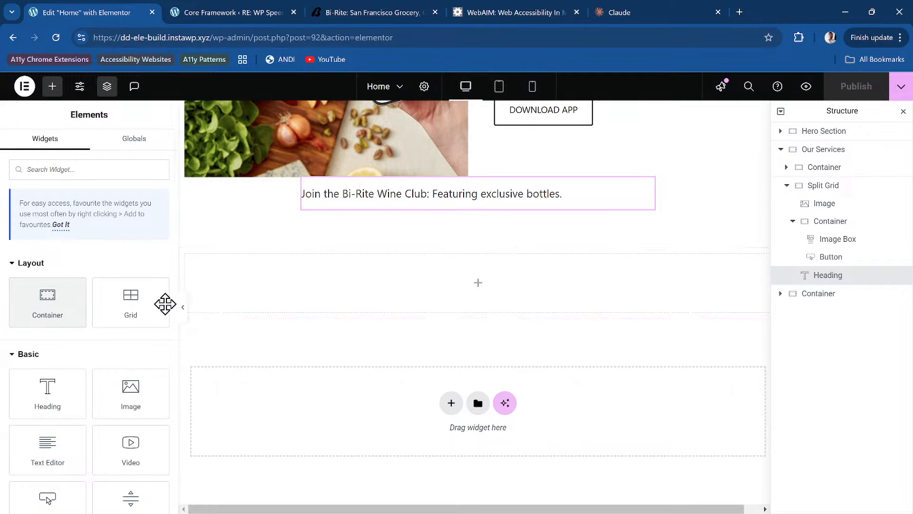
click(831, 257)
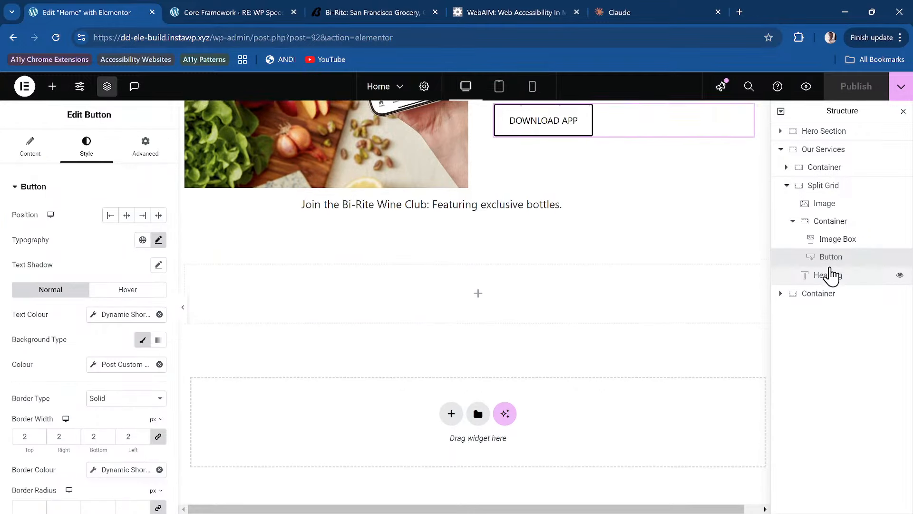
click(830, 222)
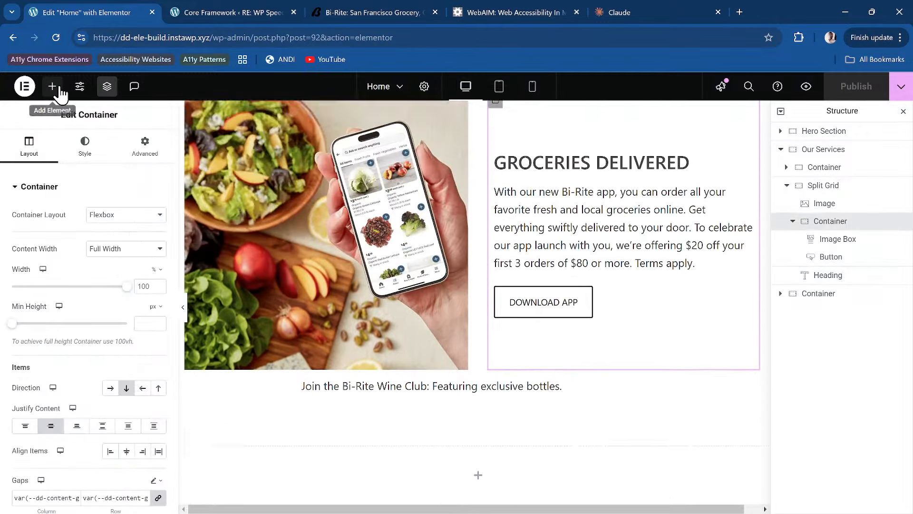
click(53, 87)
drag(43, 314, 526, 350)
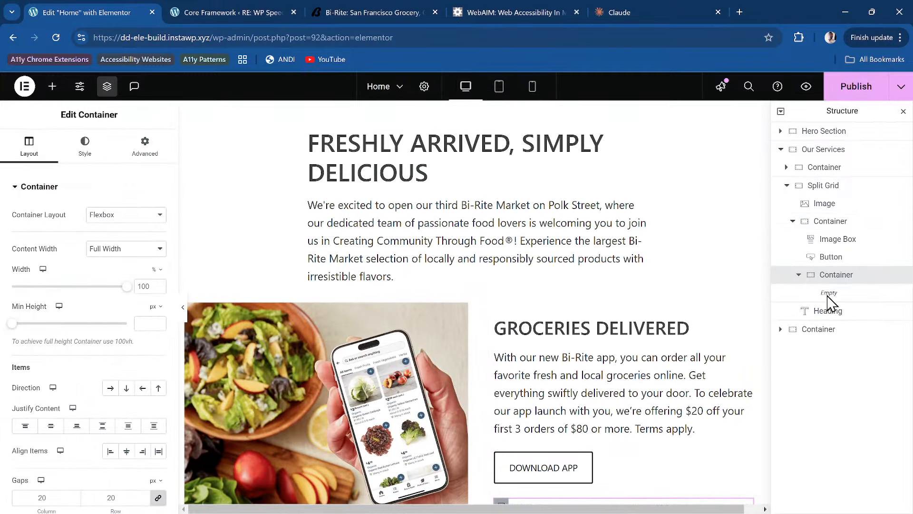
Step: Move the Wine Club heading into the new empty container and show the heading's content settings
drag(830, 293, 845, 306)
scroll(377, 299, down, 5)
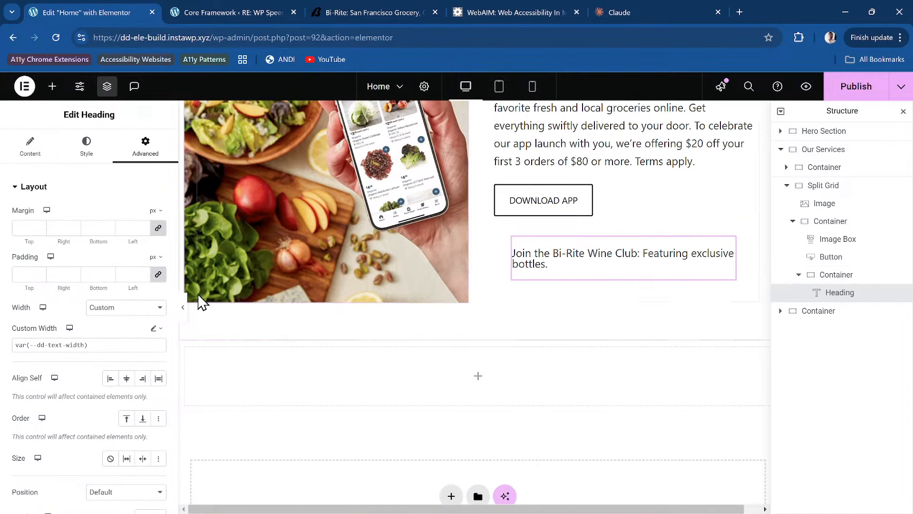
click(24, 157)
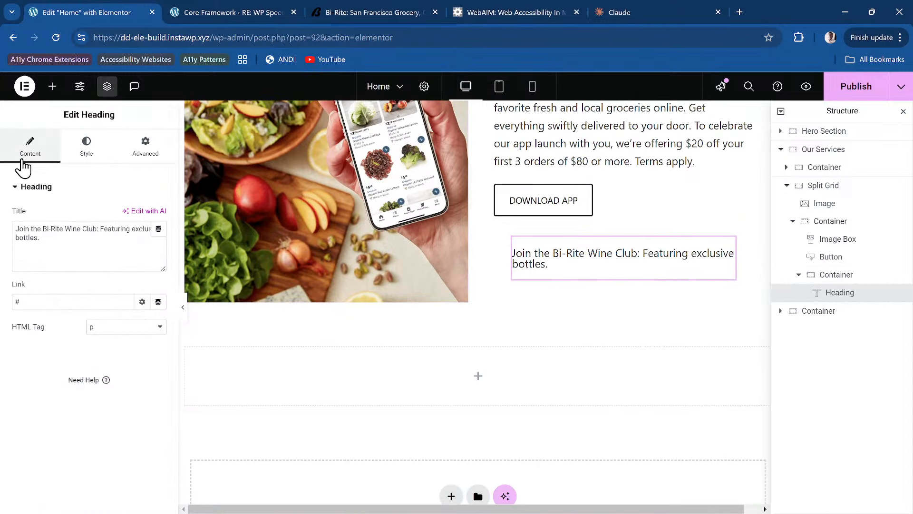
Step: Open the new container's background settings, then sample the Wine Club banner's background on the Bi-Rite site and copy its HEX value 963057
click(865, 275)
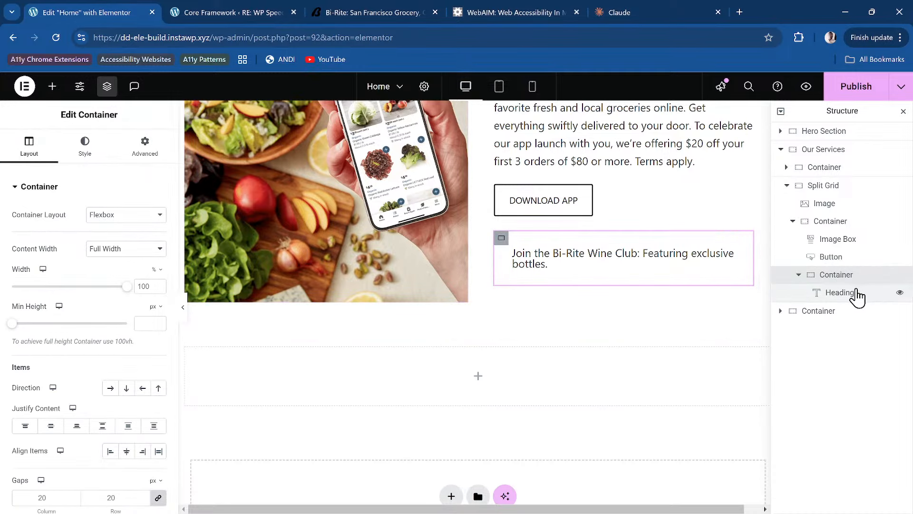
click(86, 145)
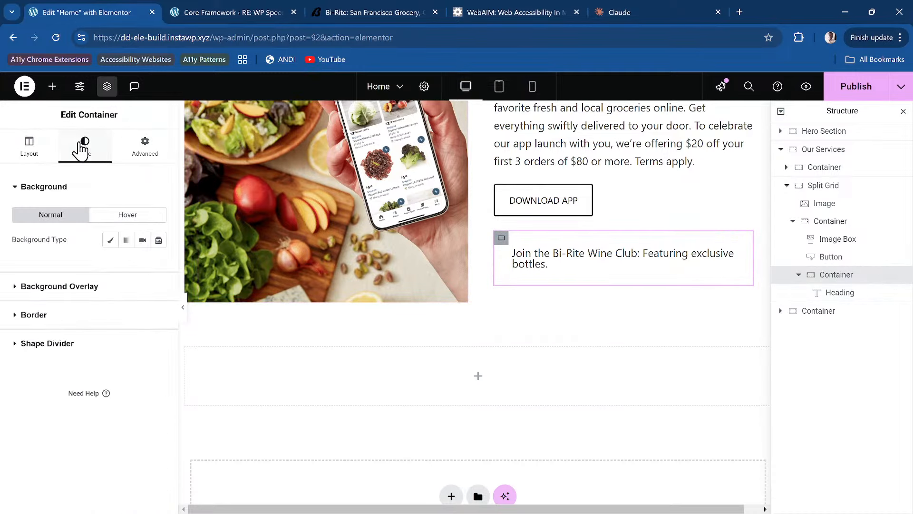
click(386, 13)
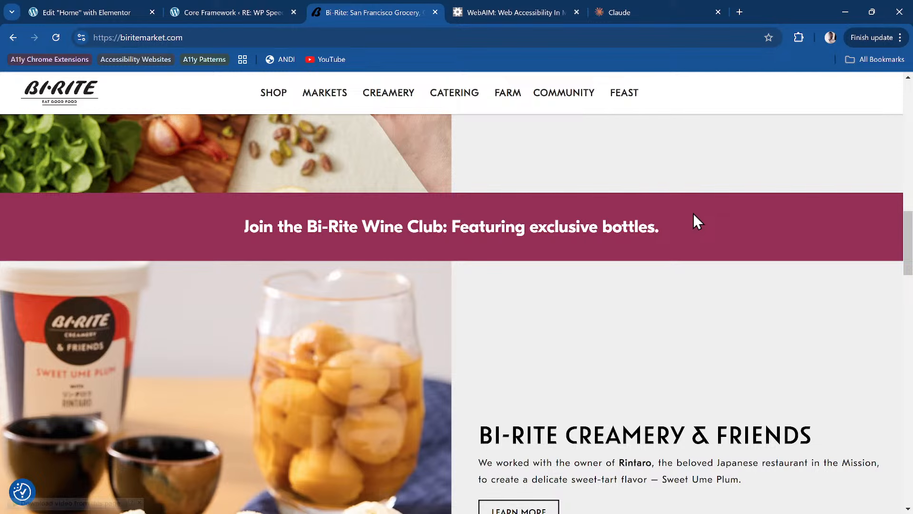
key(super+shift+c)
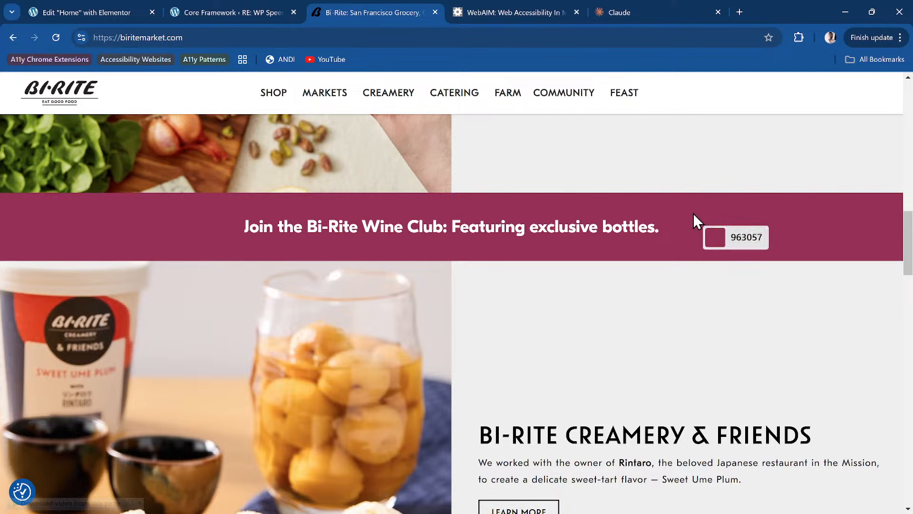
click(736, 209)
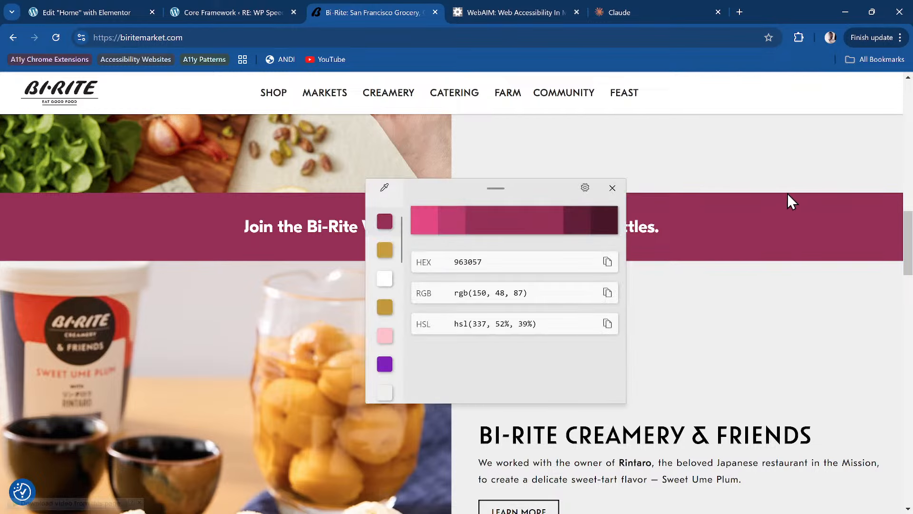
click(607, 262)
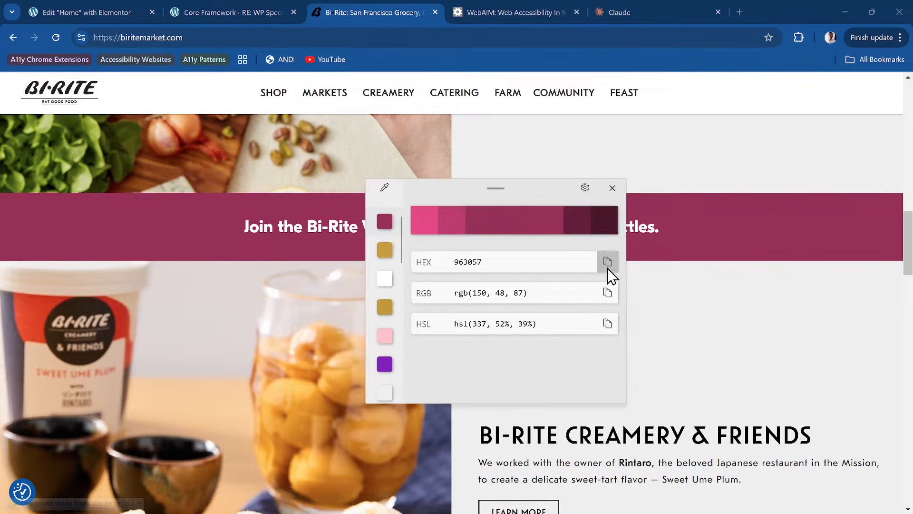
click(612, 189)
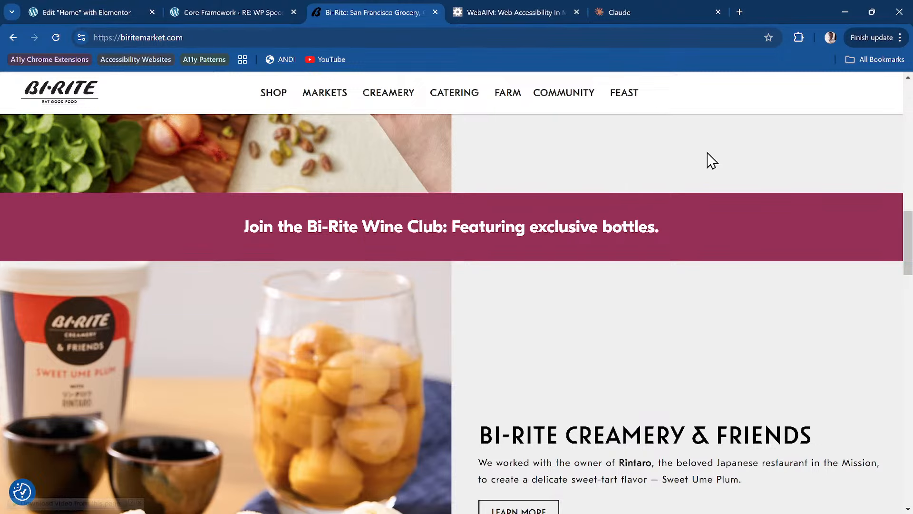
Step: Sample the Wine Club banner's background again and copy its HSL value, hsl(337, 52%, 39%)
key(super+shift+c)
click(759, 209)
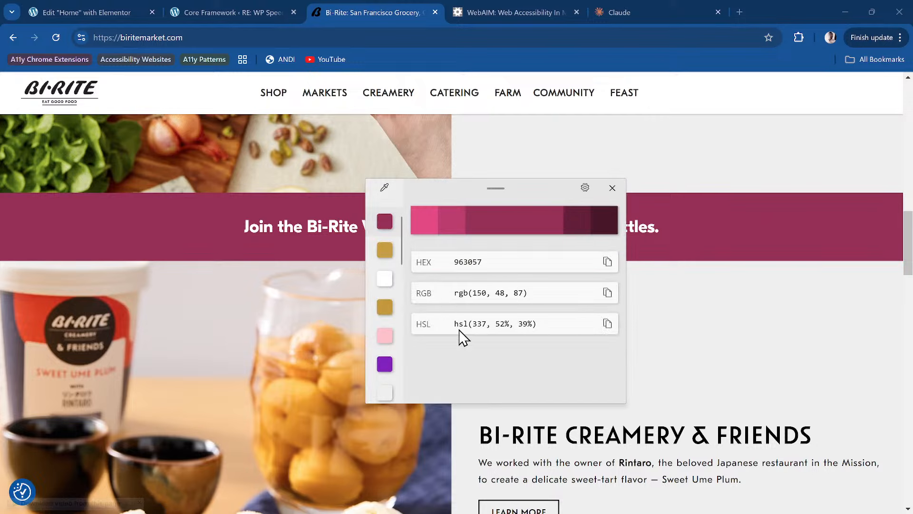
click(607, 324)
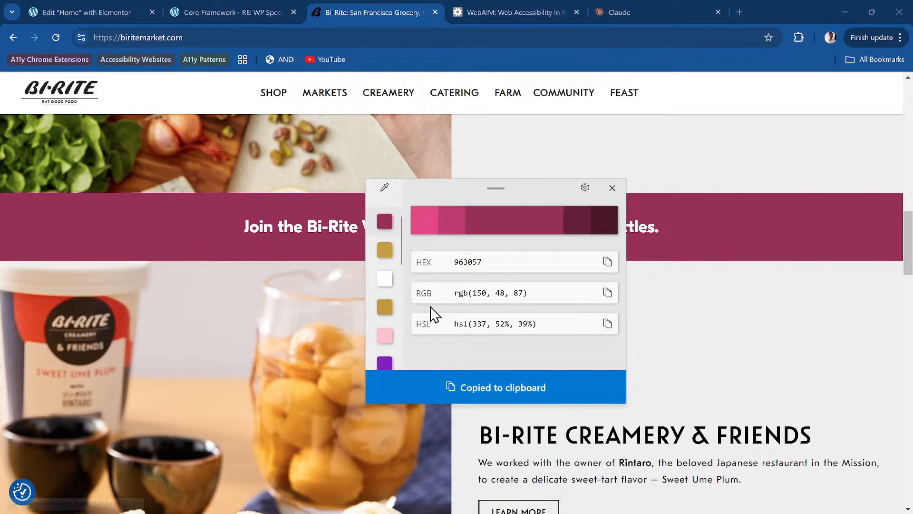
click(612, 188)
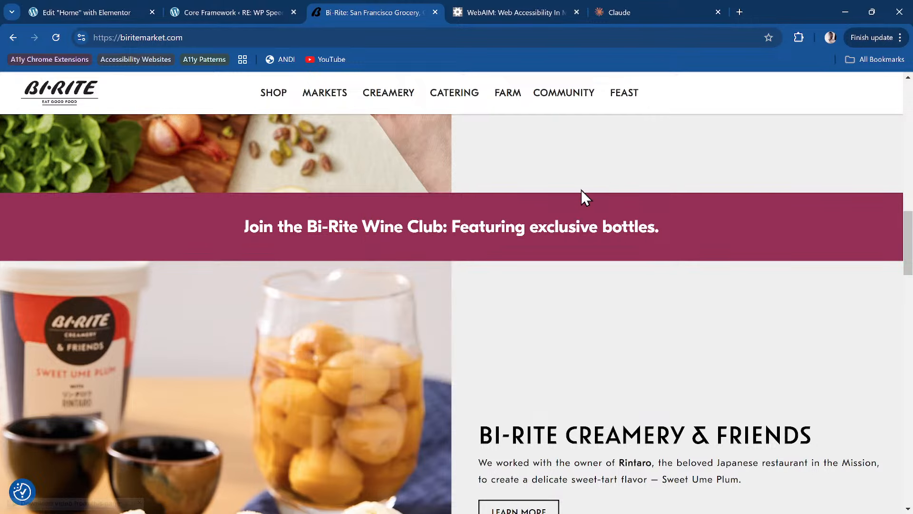
Step: Return to the Elementor editor and move the Wine Club container out of the text container to the end of Split Grid
click(104, 15)
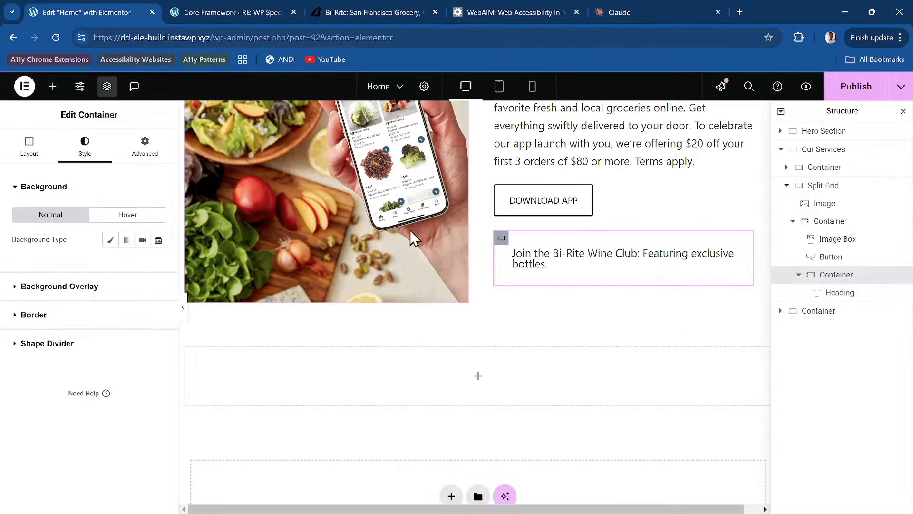
mouse_move(476, 344)
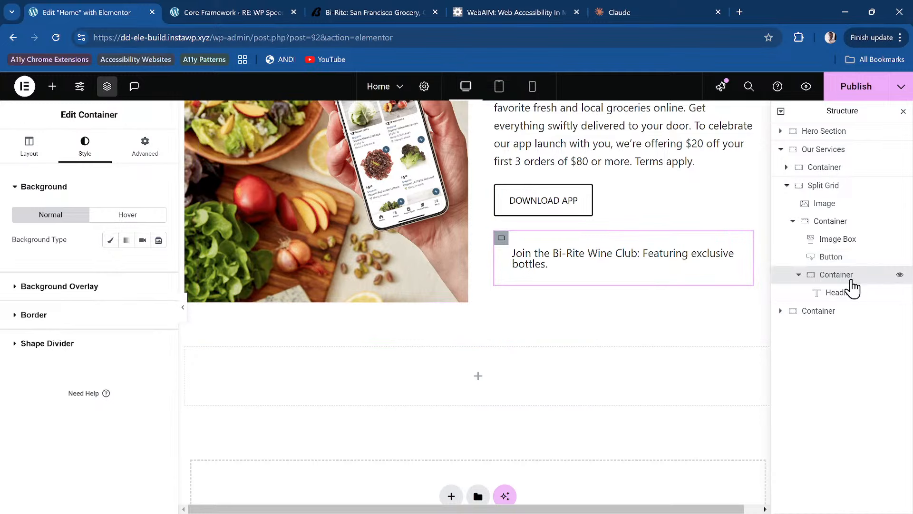
drag(849, 275, 811, 244)
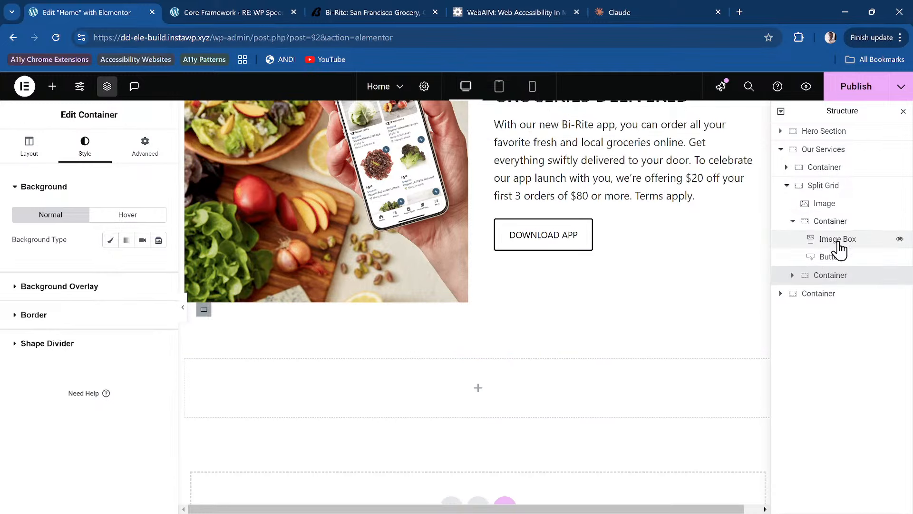
Step: Assign the CSS class dd-split-grid__full to the Wine Club container in Split Grid and publish the page
click(793, 276)
click(792, 276)
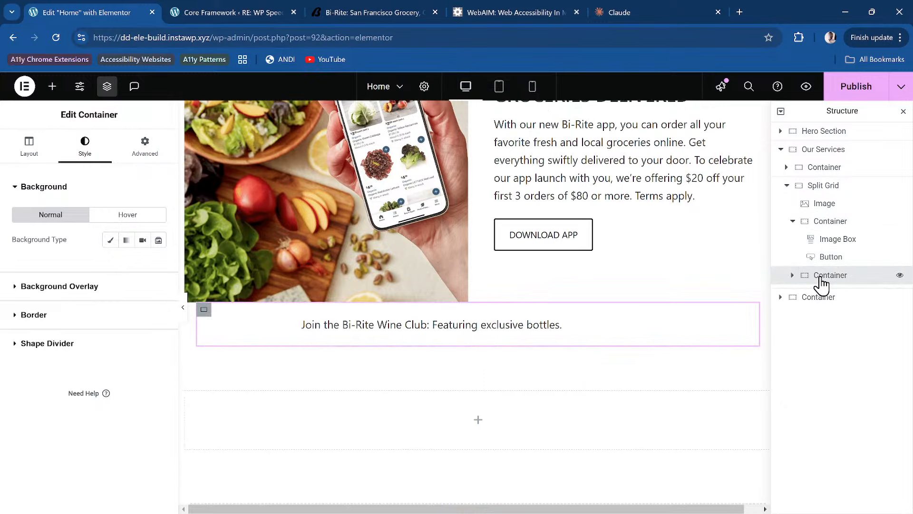
click(792, 222)
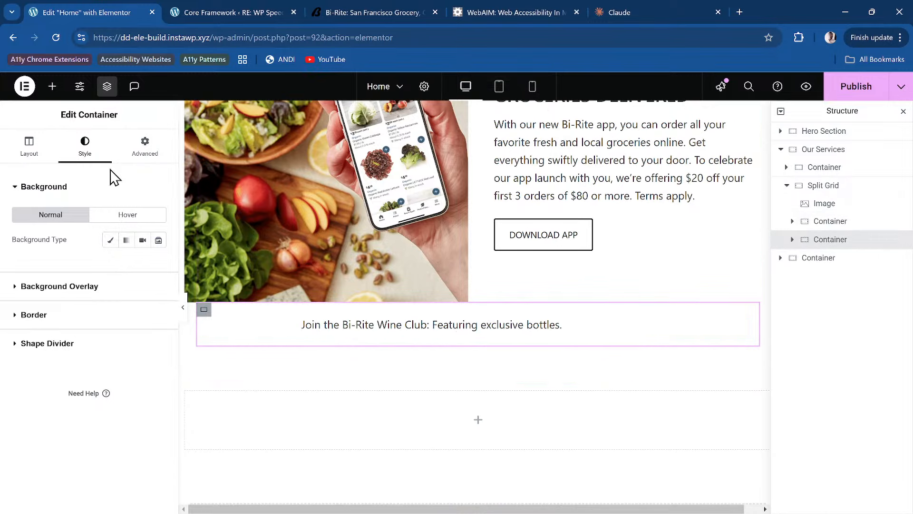
click(144, 145)
scroll(133, 372, down, 5)
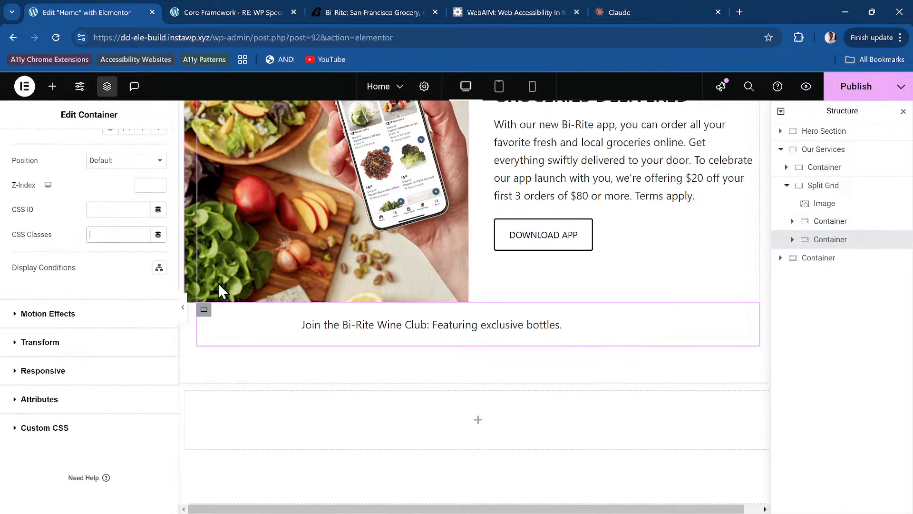
text(dd-split-grid__full)
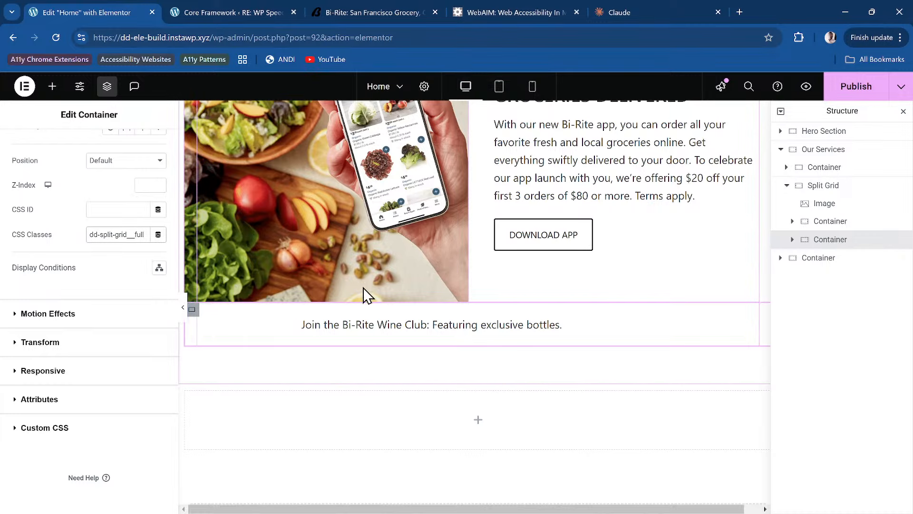
scroll(364, 291, up, 5)
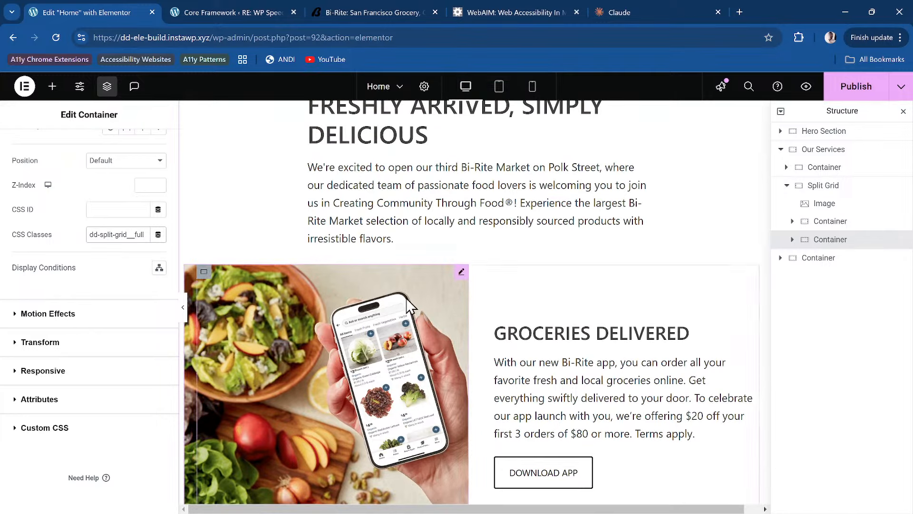
scroll(395, 325, down, 4)
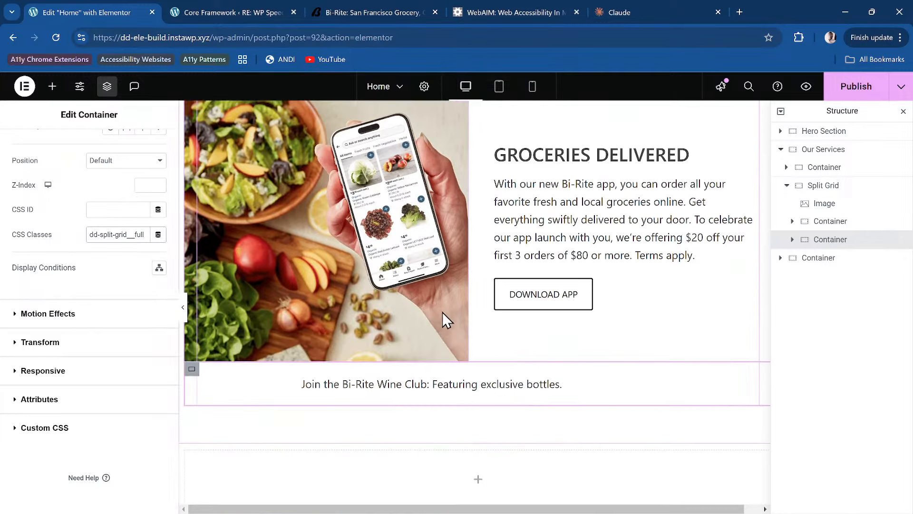
click(854, 88)
Step: Give the Wine Club container a classic background with the copied colour hsl(337, 52%, 39%)
click(261, 386)
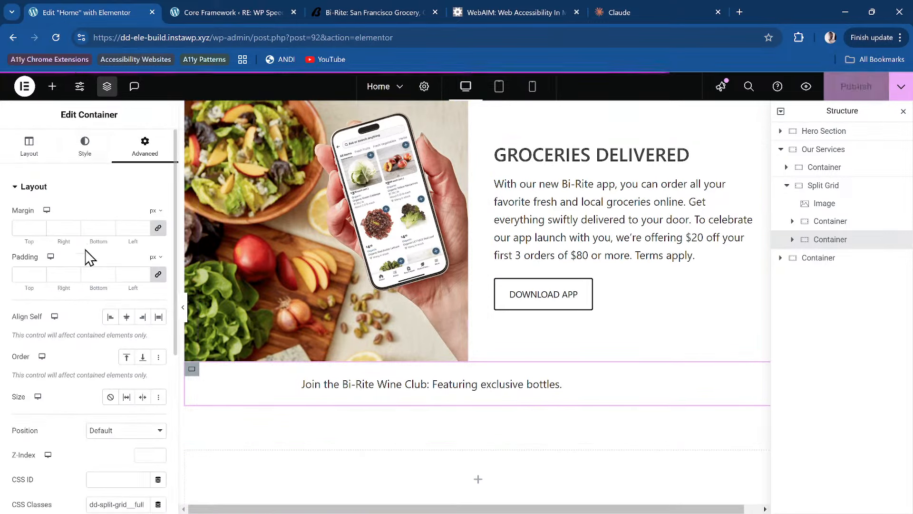
click(83, 145)
click(110, 240)
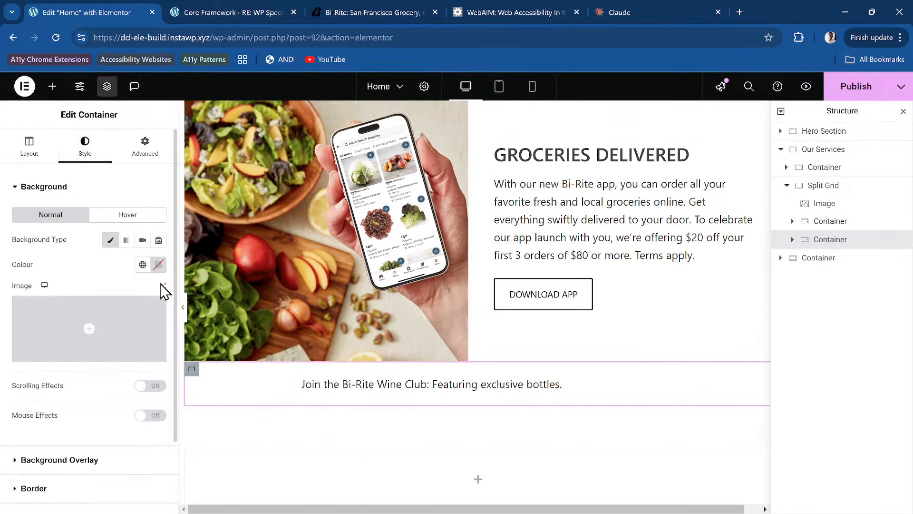
click(158, 264)
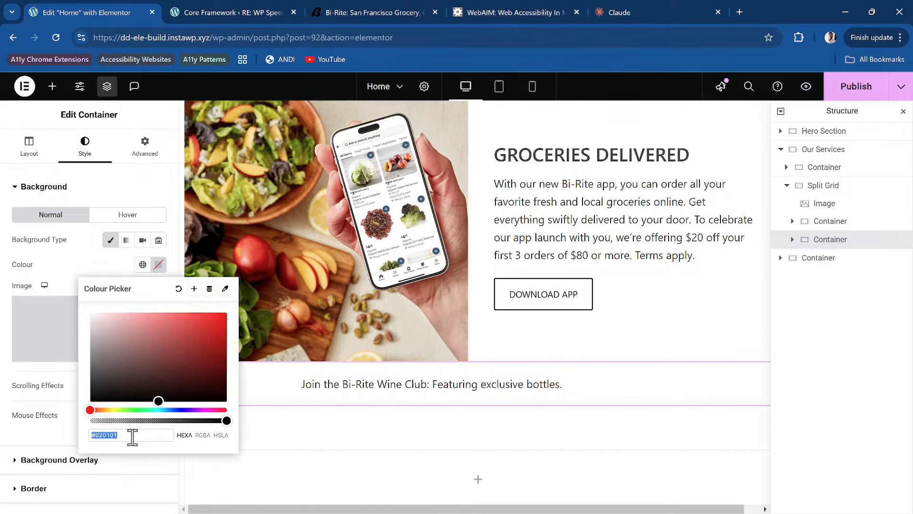
key(ctrl+v)
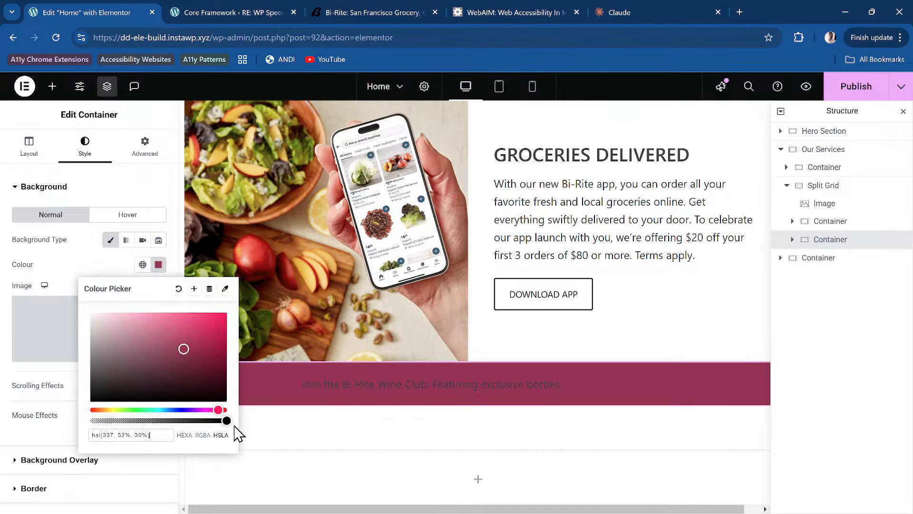
Step: Set the Wine Club heading's text colour to white and publish the page
click(359, 393)
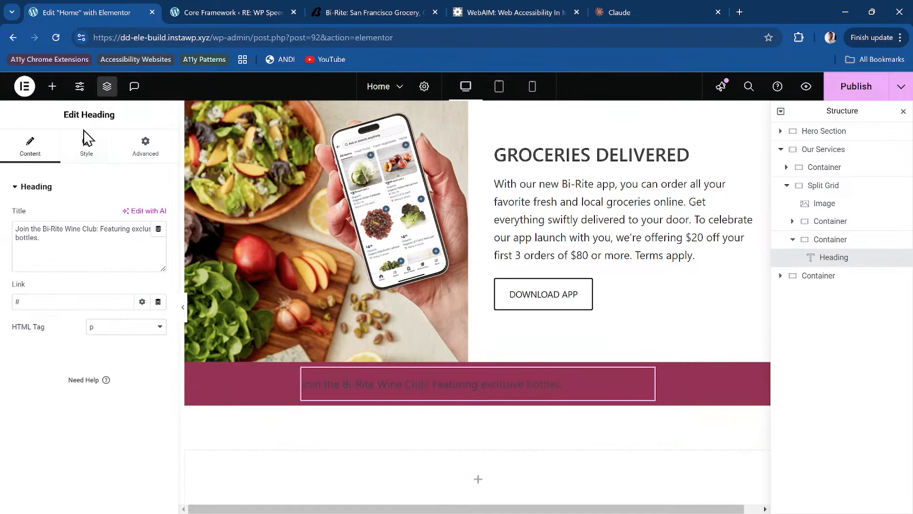
click(86, 152)
click(142, 241)
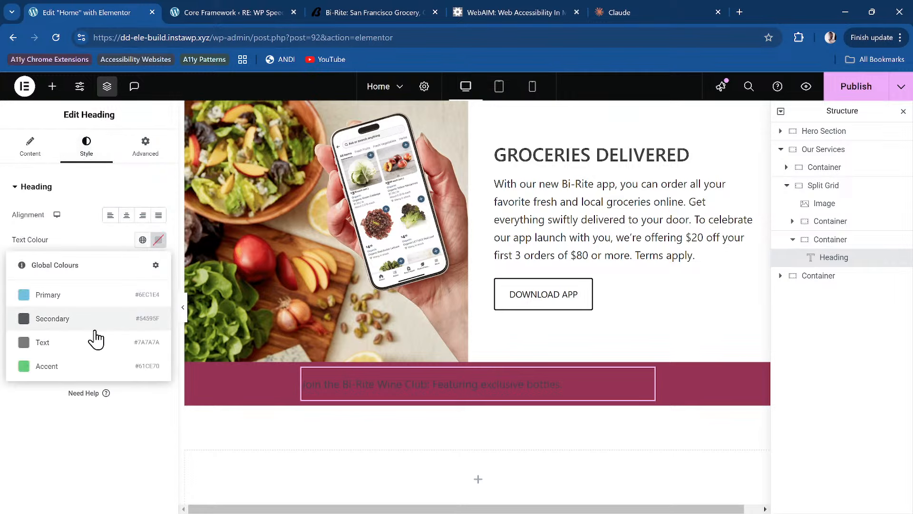
click(160, 239)
click(160, 242)
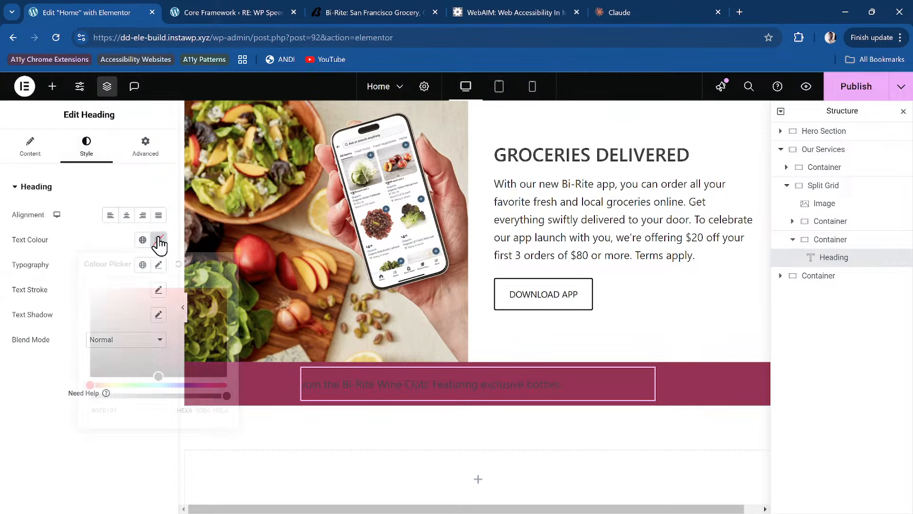
click(67, 239)
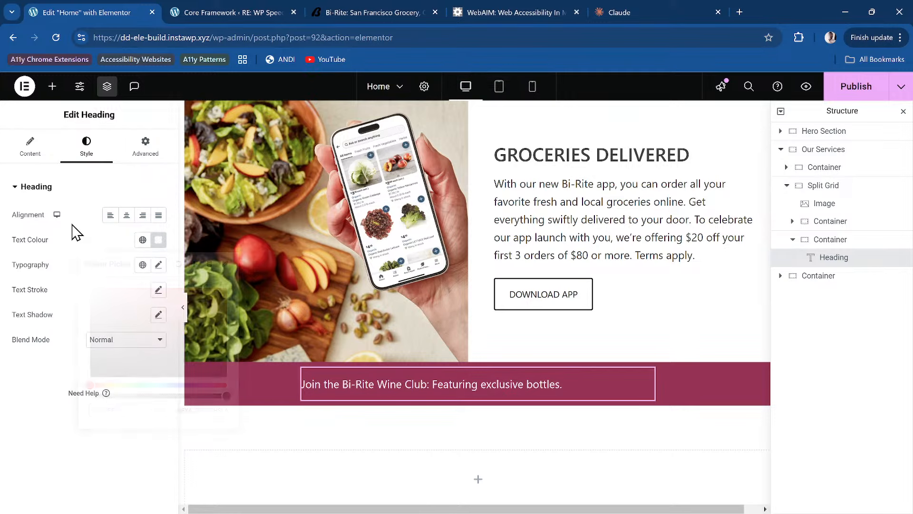
click(849, 94)
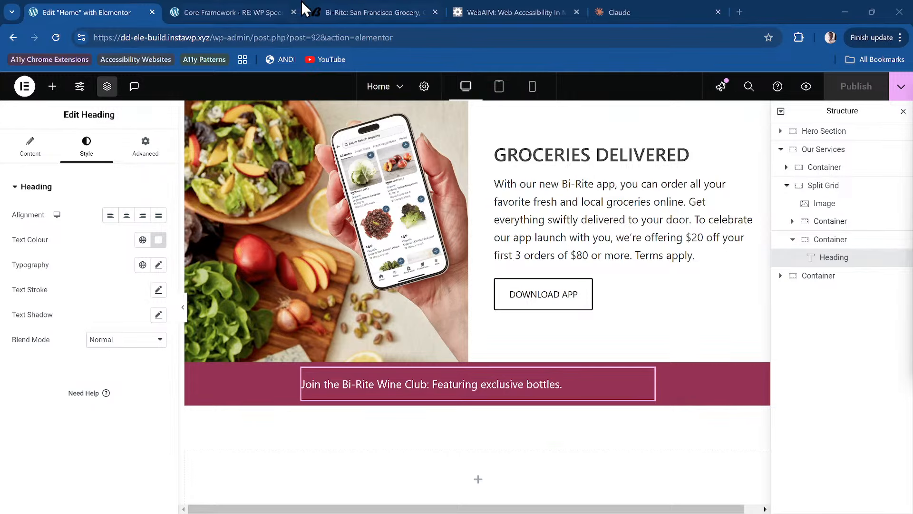
Step: Open the page preview and examine the side edges of the Groceries Delivered section and Wine Club banner against the hero
click(255, 8)
click(132, 14)
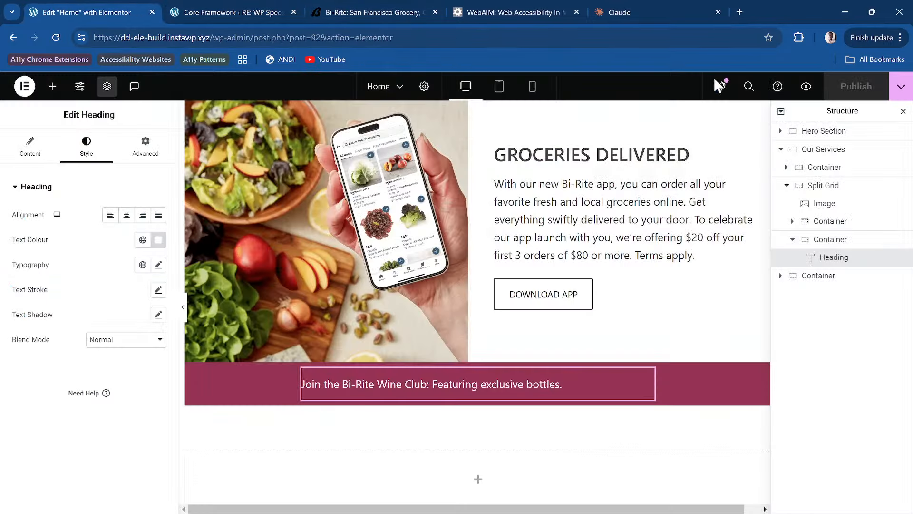
click(806, 86)
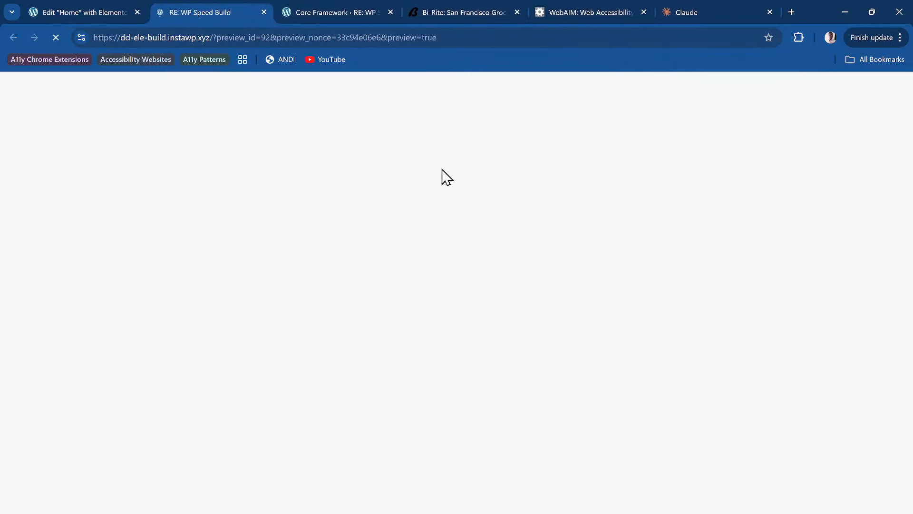
scroll(441, 168, down, 15)
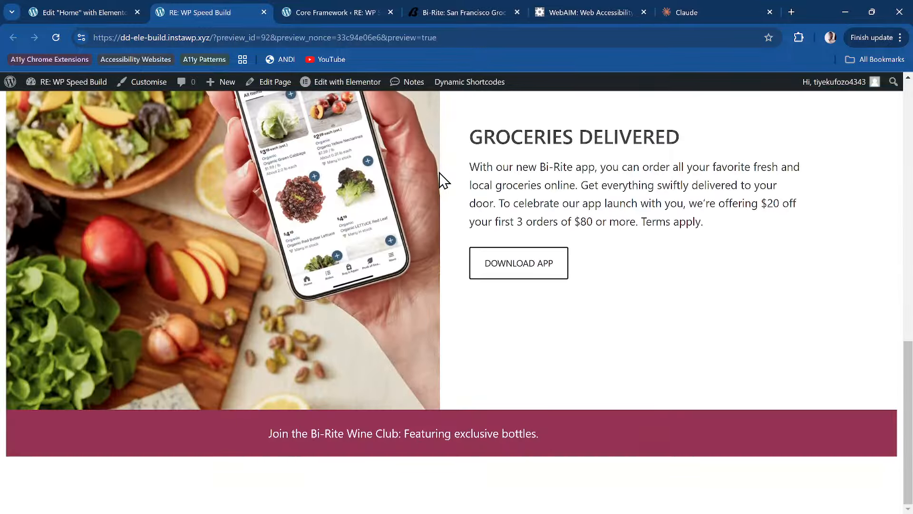
scroll(440, 180, up, 5)
scroll(442, 180, down, 1)
scroll(310, 205, down, 1)
scroll(171, 247, up, 4)
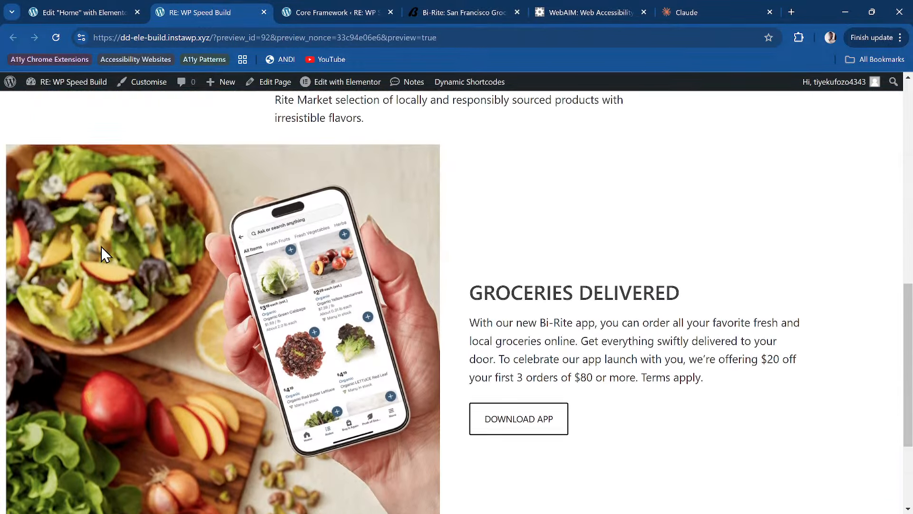
scroll(101, 246, down, 1)
scroll(258, 201, up, 2)
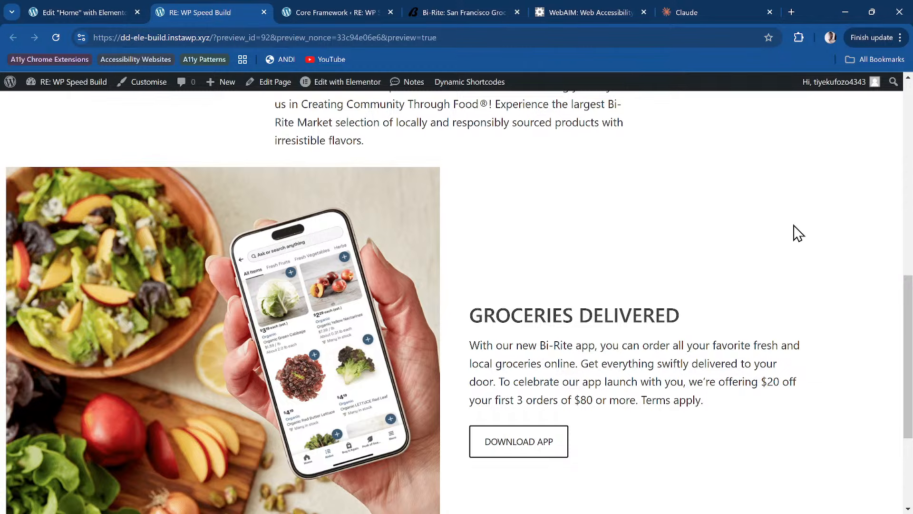
scroll(794, 219, up, 1)
scroll(794, 216, up, 5)
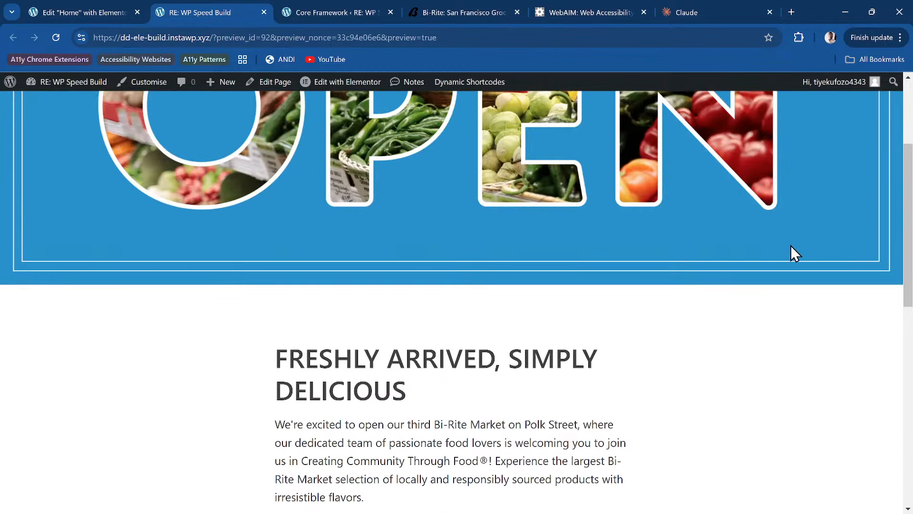
scroll(791, 248, down, 8)
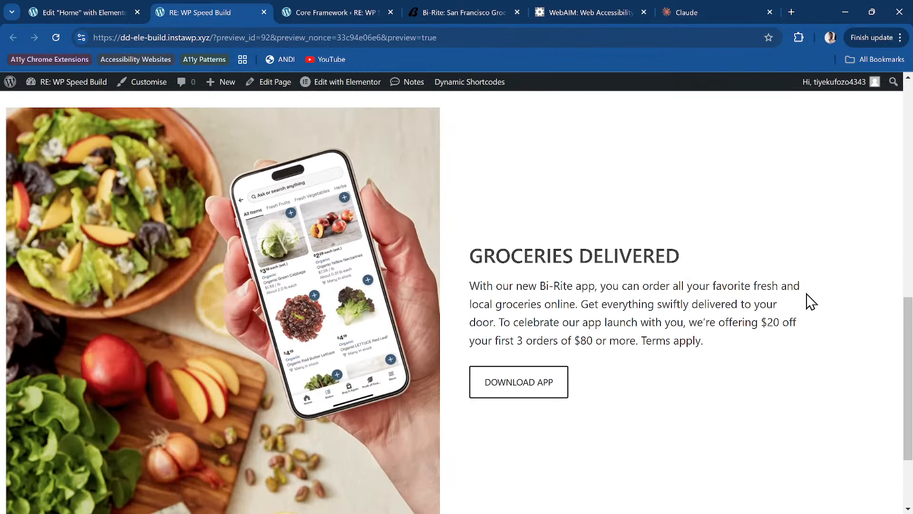
scroll(784, 300, down, 2)
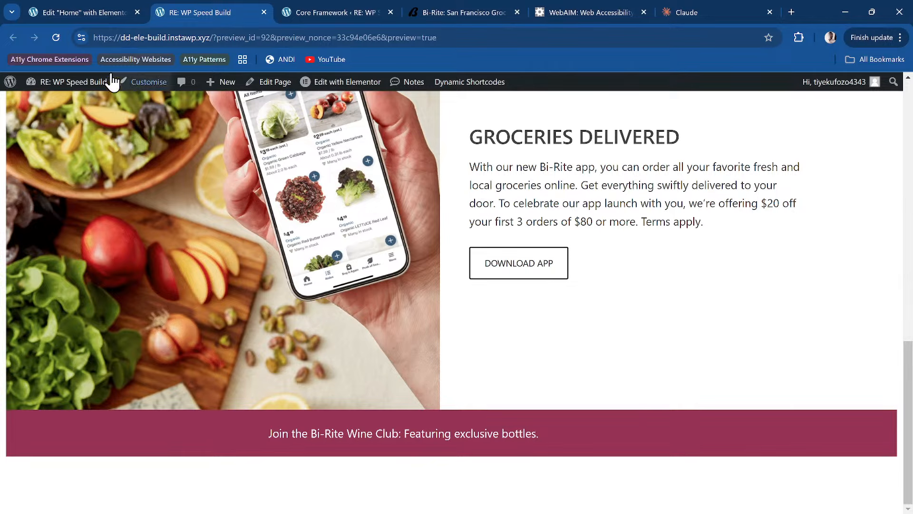
Step: Return to the Elementor editor, set the Our Services container's padding to 0 on all sides and publish the page
click(83, 12)
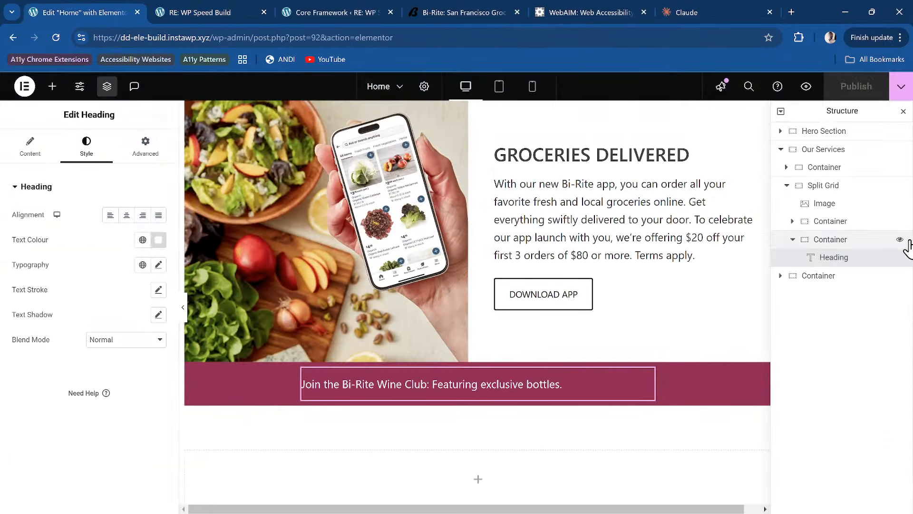
click(841, 237)
click(451, 195)
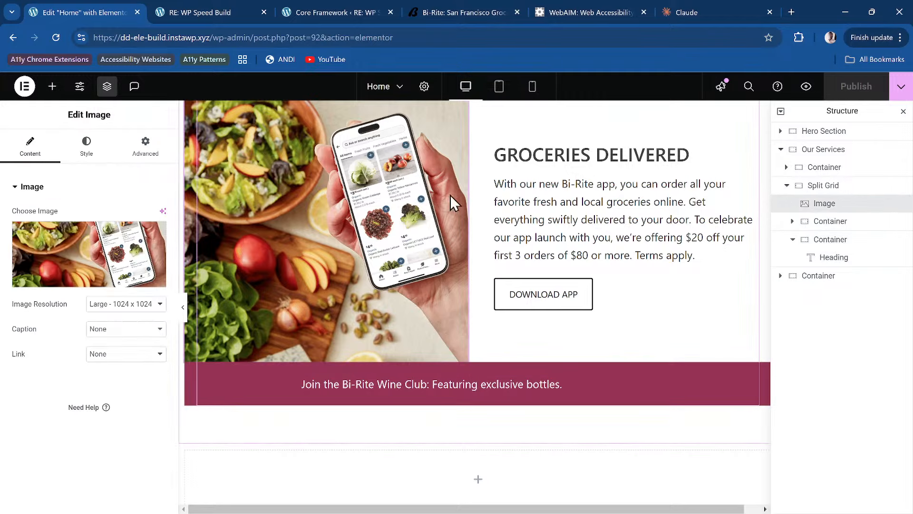
click(836, 190)
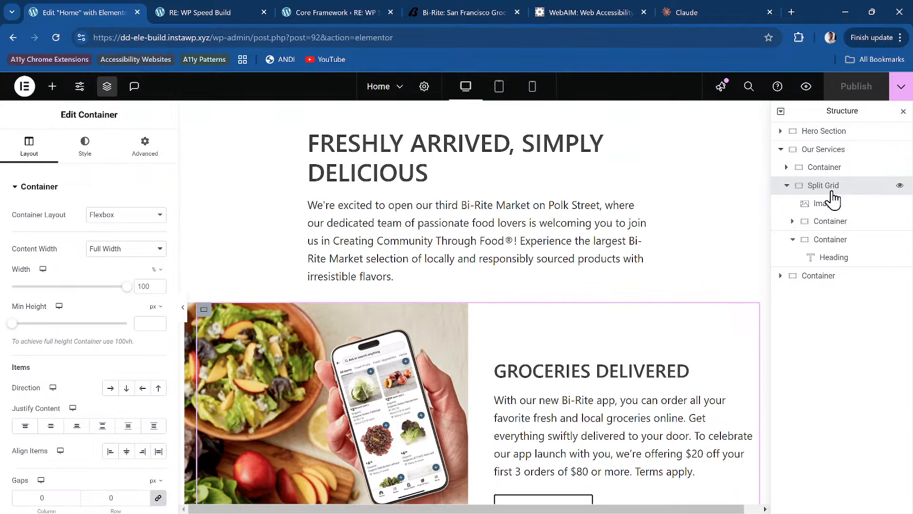
click(786, 185)
click(785, 185)
scroll(526, 183, up, 2)
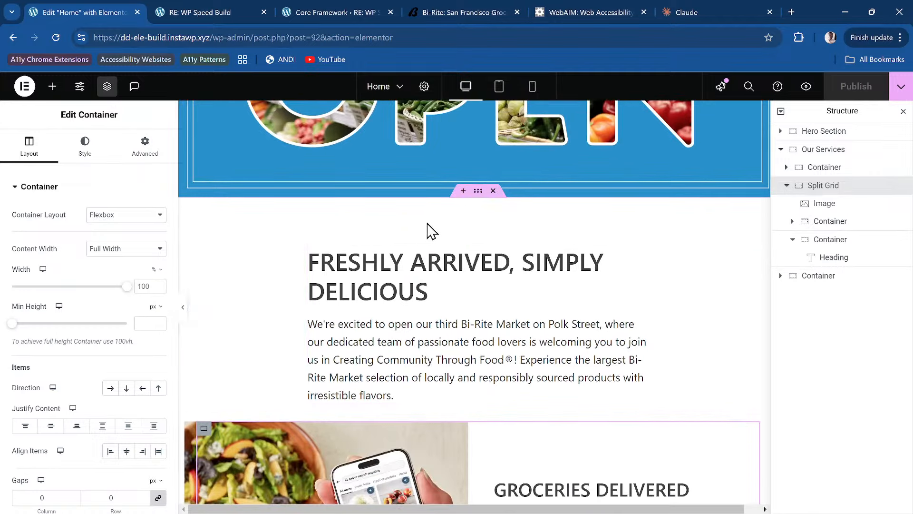
click(478, 191)
click(136, 146)
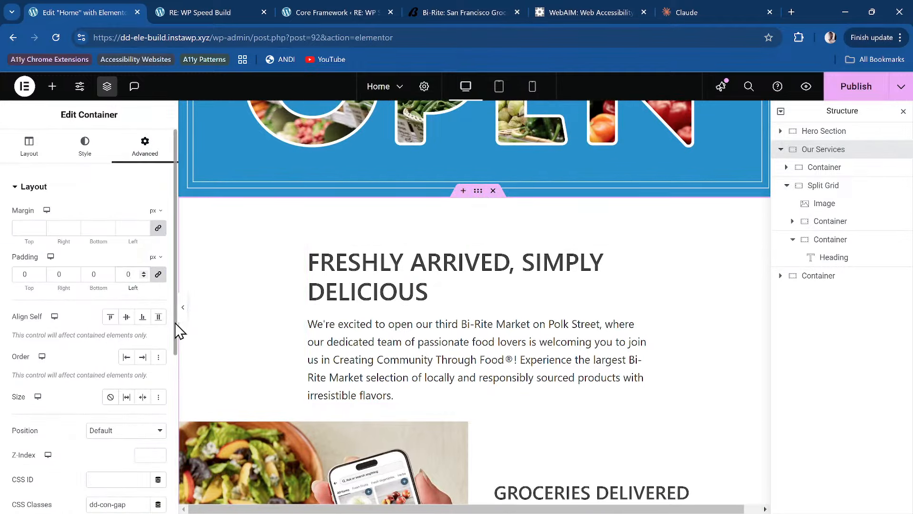
click(780, 149)
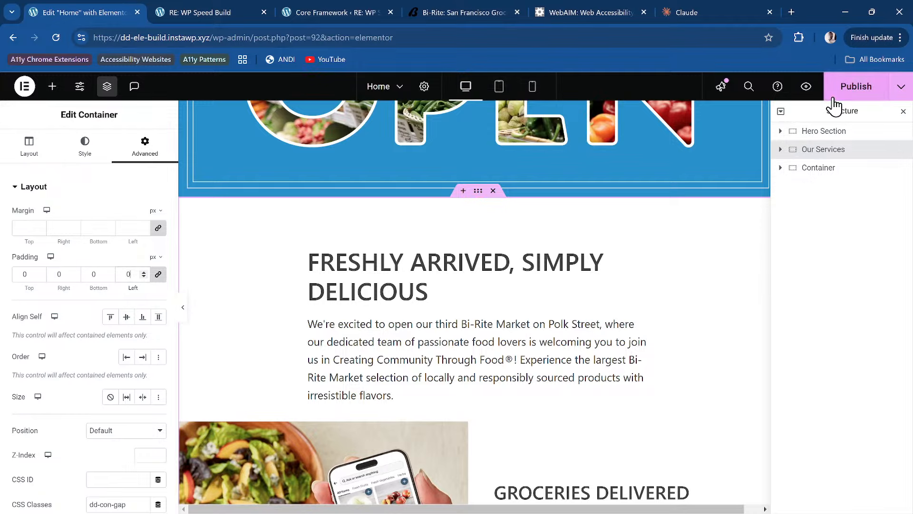
click(854, 87)
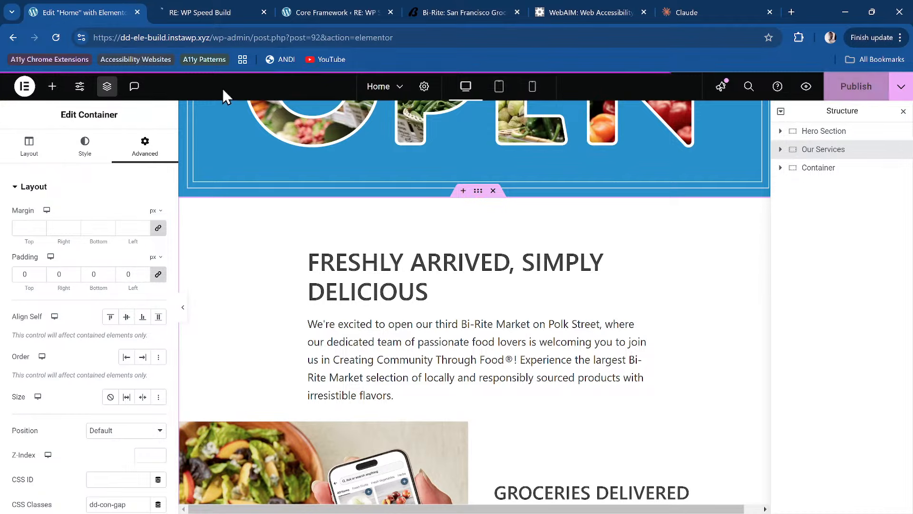
Step: Switch to the page preview and check the spacing around the Freshly Arrived text and the Groceries Delivered image
click(190, 9)
scroll(315, 181, down, 10)
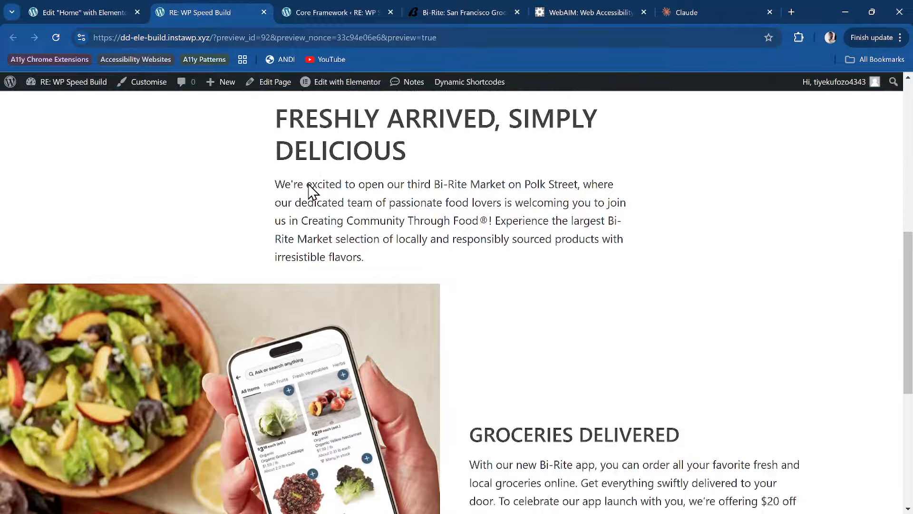
scroll(290, 190, up, 6)
scroll(286, 185, down, 1)
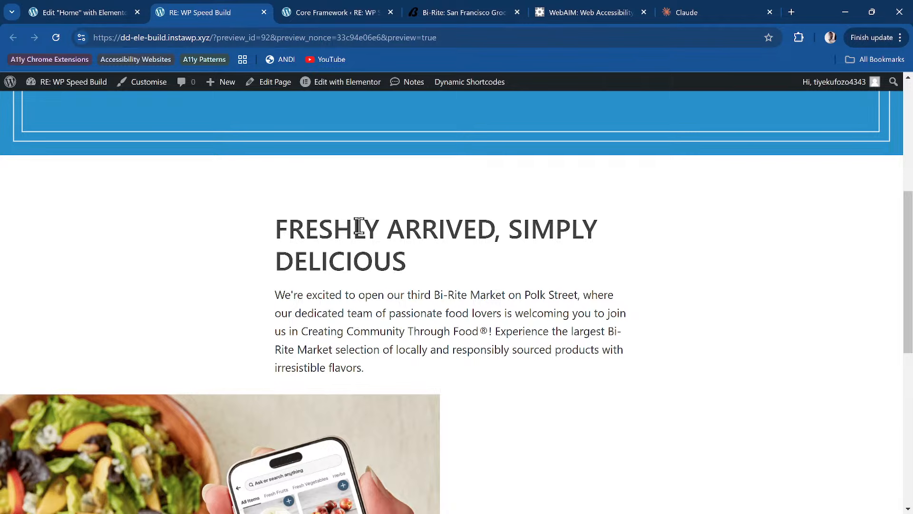
Step: Return to the Elementor editor and remove the dd-con-gap class from the Our Services container
click(96, 14)
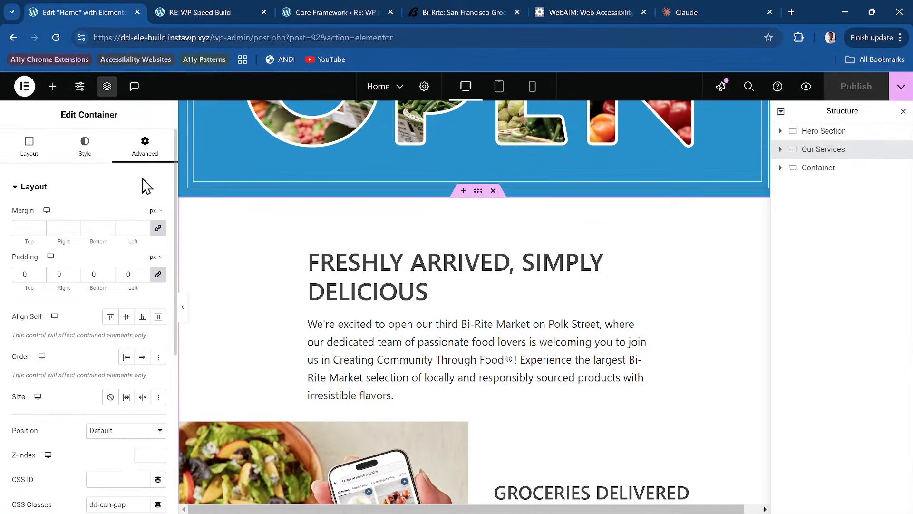
scroll(123, 419, down, 4)
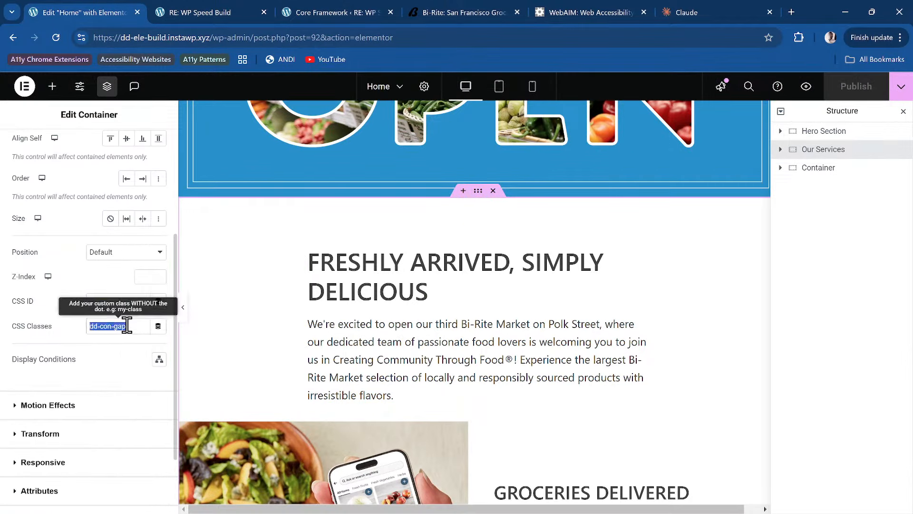
key(BackSpace)
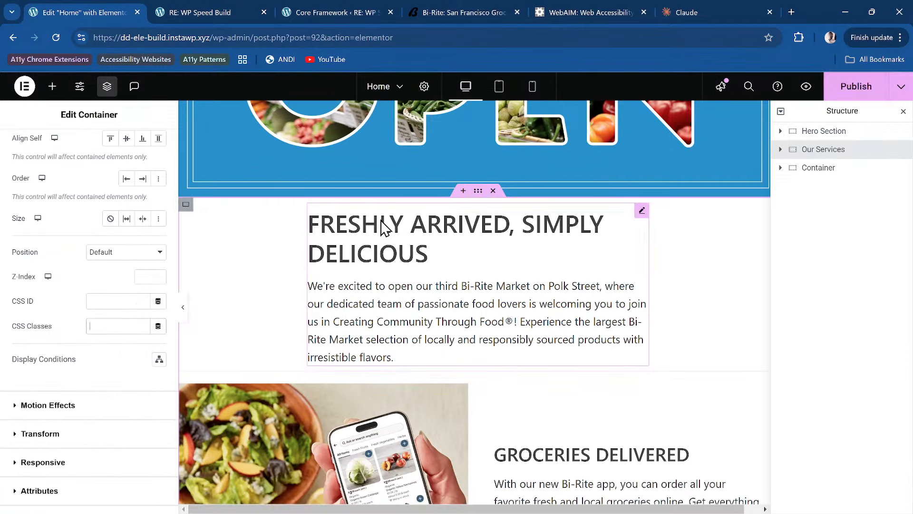
Step: Assign the dd-con-gap class to the container around the Freshly Arrived, Simply Delicious text and publish the page
click(186, 204)
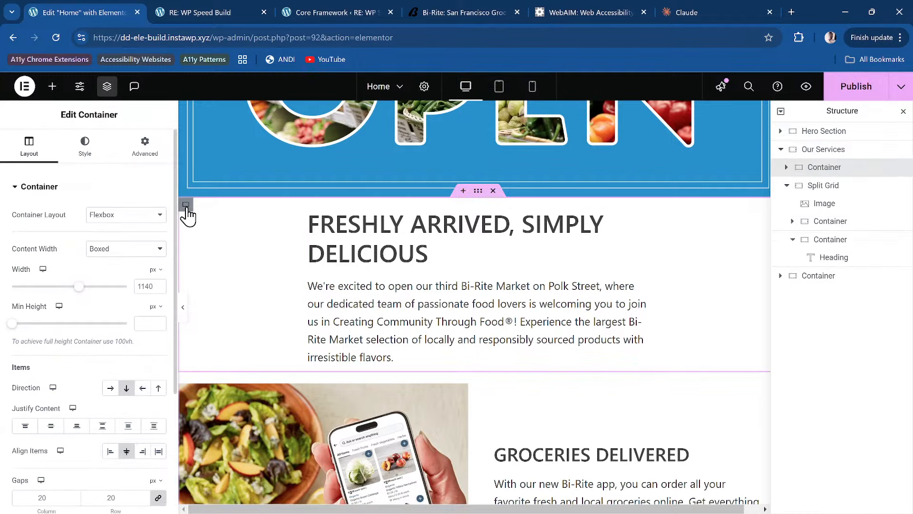
click(145, 153)
scroll(118, 393, down, 4)
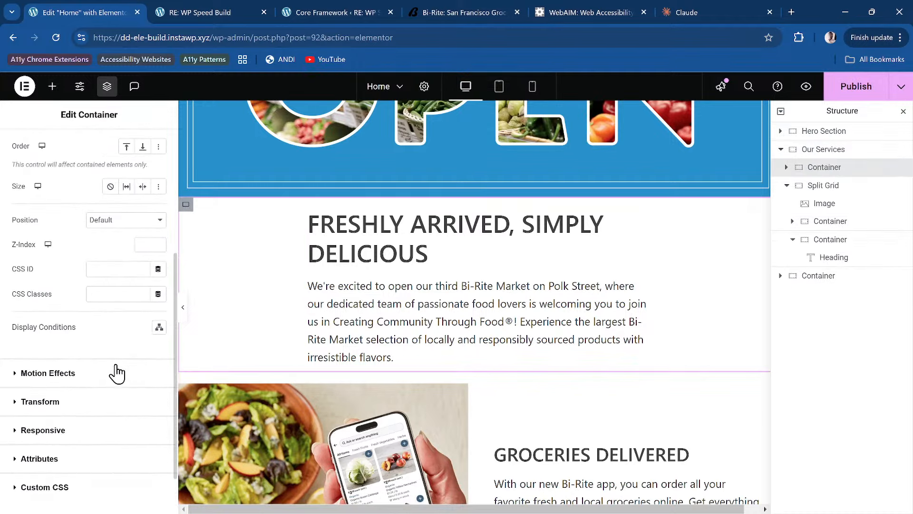
click(130, 299)
text(dd-con-gap)
click(858, 91)
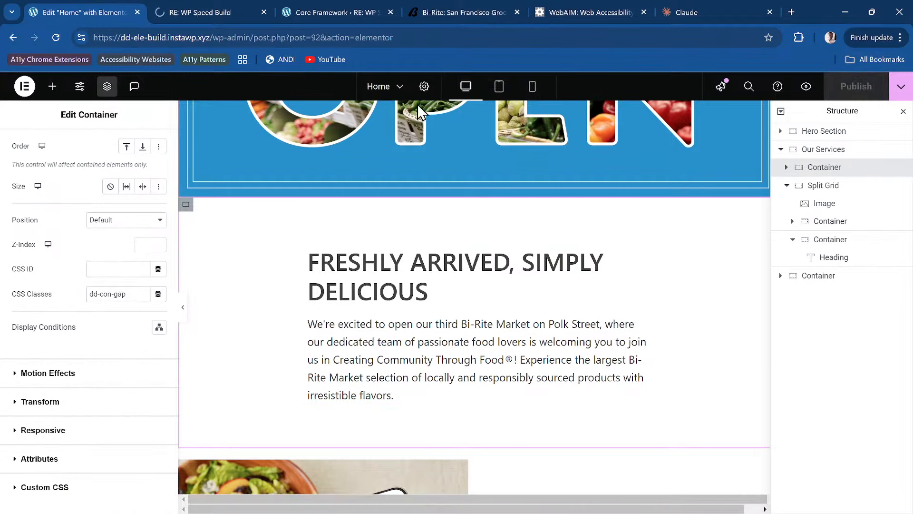
Step: Review the page preview's spacing around the Freshly Arrived text and Groceries Delivered section, and compare its Wine Club banner with the original Bi-Rite site
click(224, 11)
scroll(438, 265, down, 6)
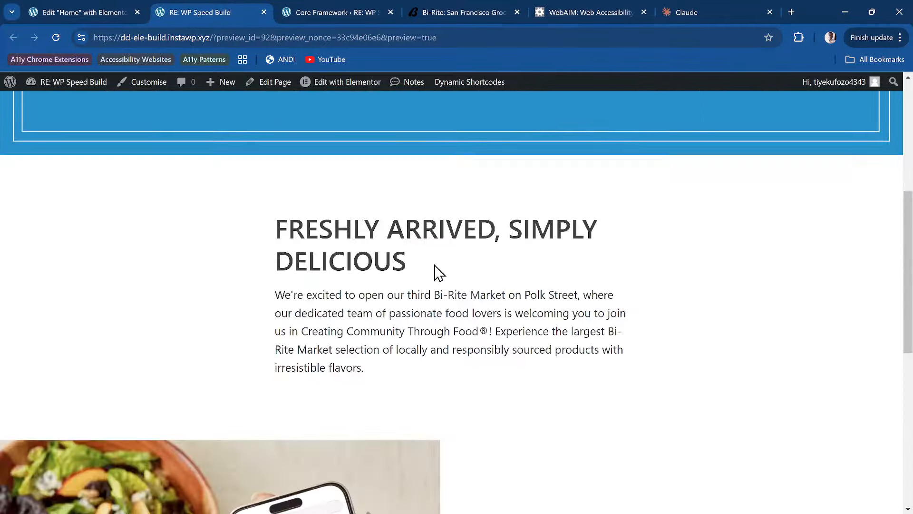
scroll(435, 258, up, 6)
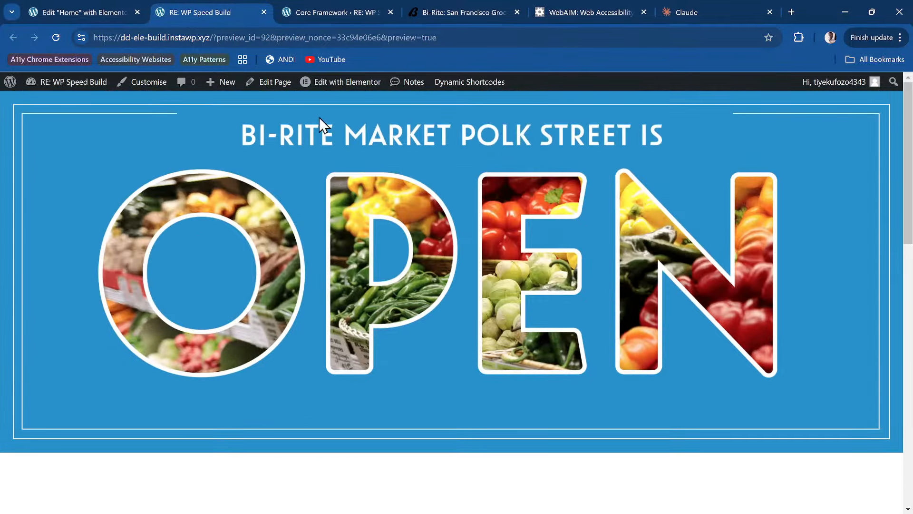
scroll(351, 117, down, 2)
scroll(358, 181, up, 2)
scroll(359, 183, down, 6)
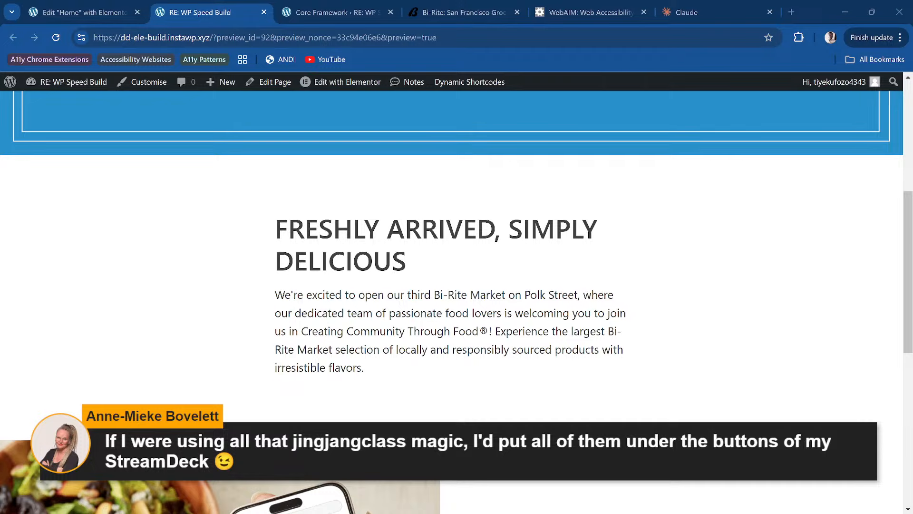
scroll(707, 290, down, 8)
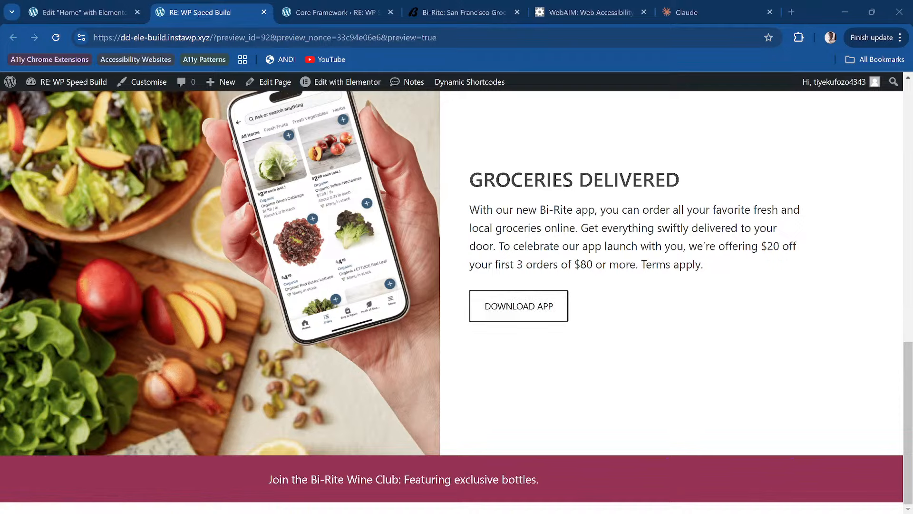
scroll(457, 300, up, 8)
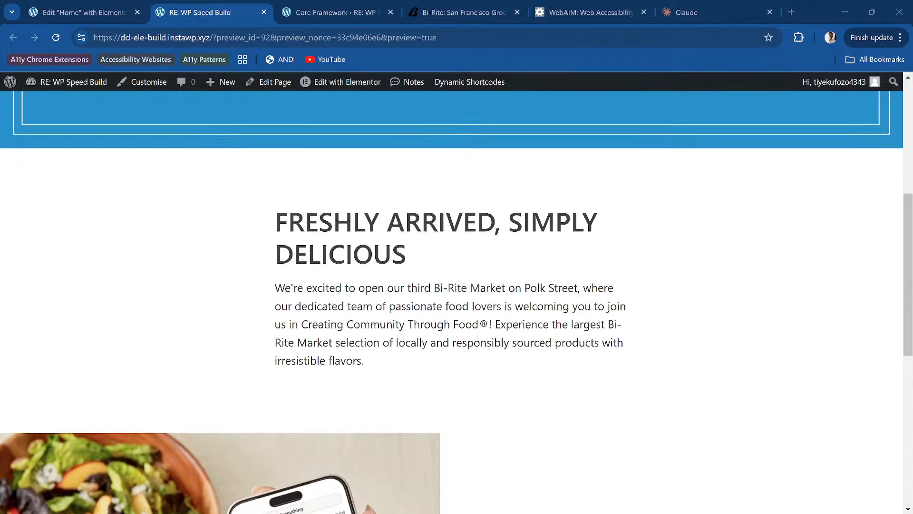
scroll(457, 300, down, 3)
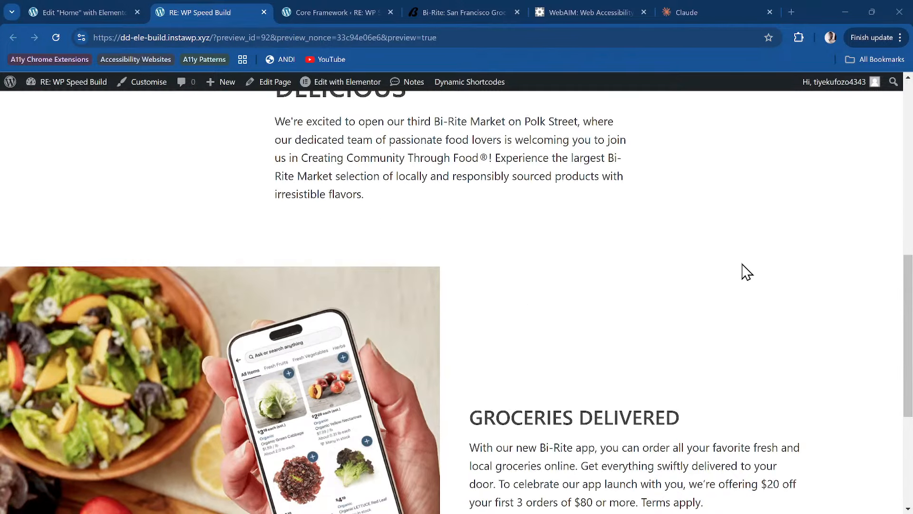
scroll(593, 271, down, 4)
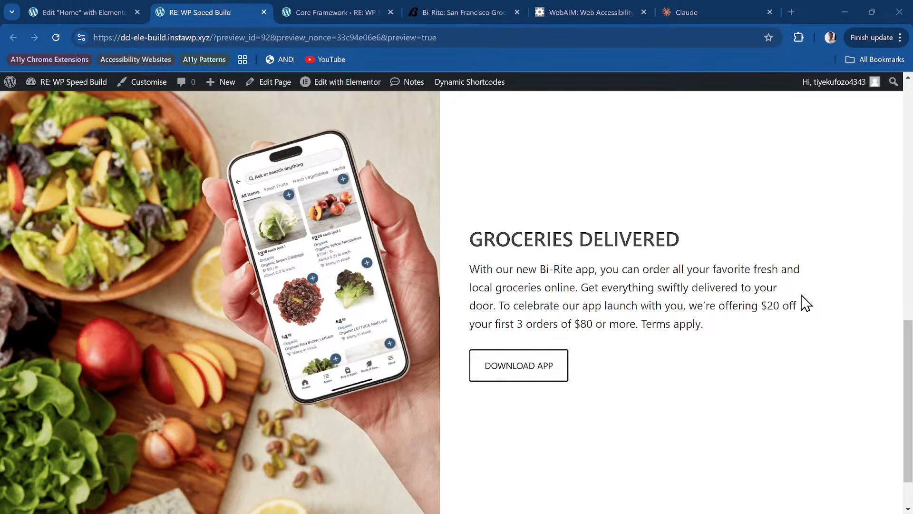
scroll(800, 308, down, 1)
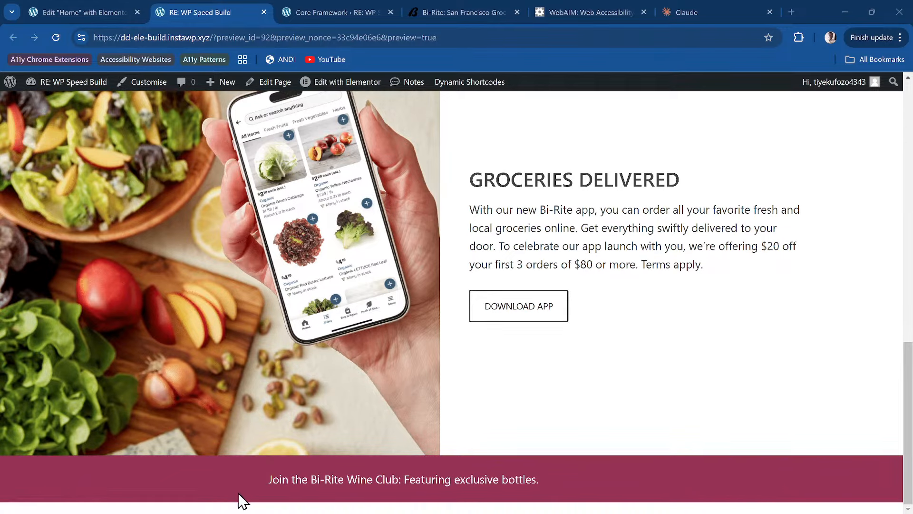
click(434, 12)
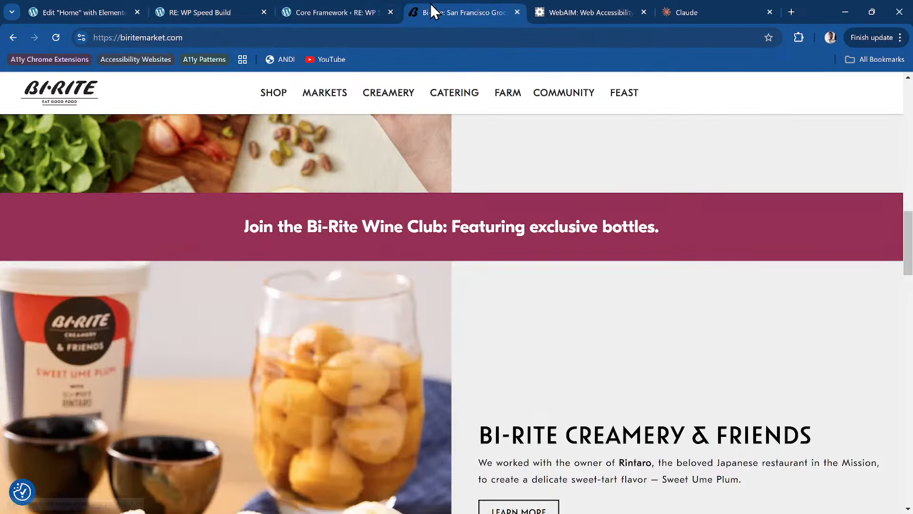
click(206, 14)
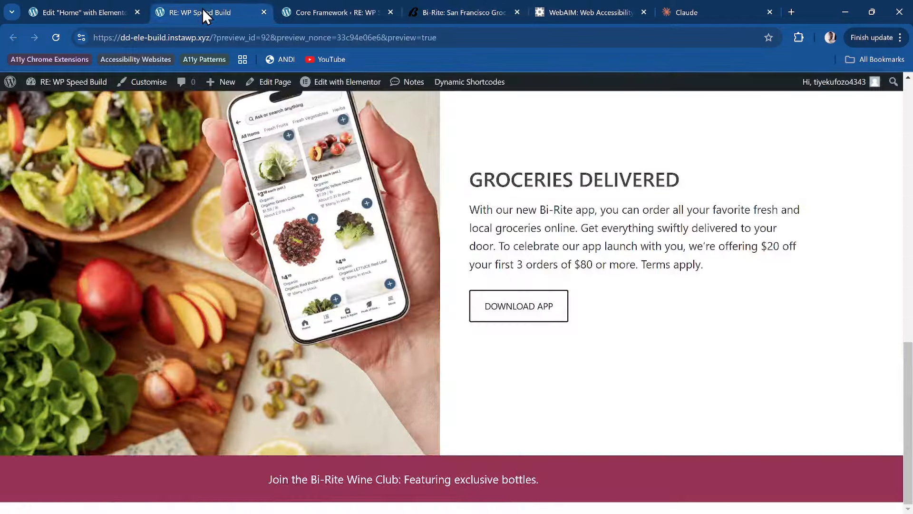
Step: Return to the Elementor editor and center-align the Wine Club banner heading
click(90, 12)
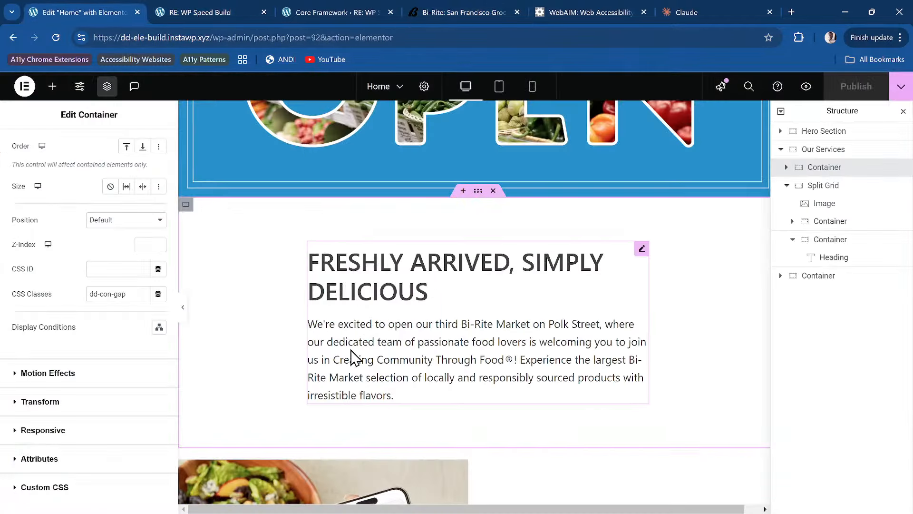
scroll(381, 371, down, 8)
click(618, 236)
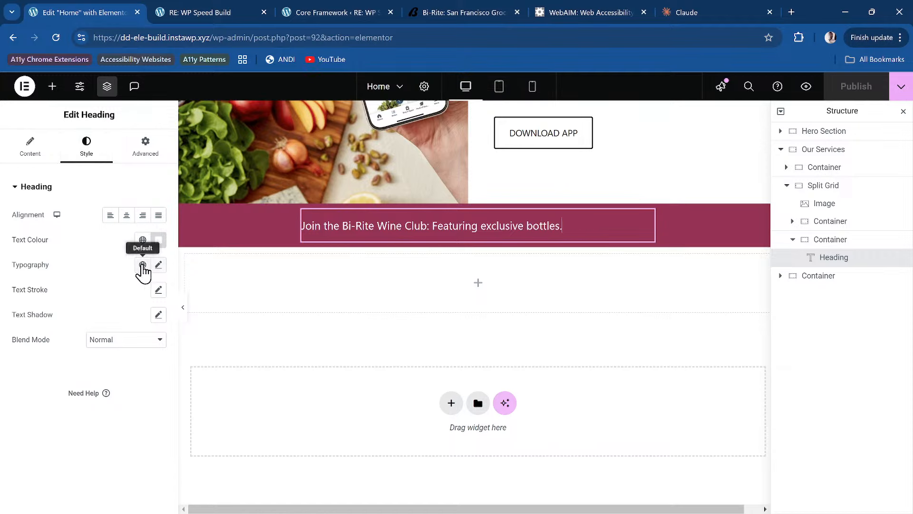
click(159, 265)
click(126, 215)
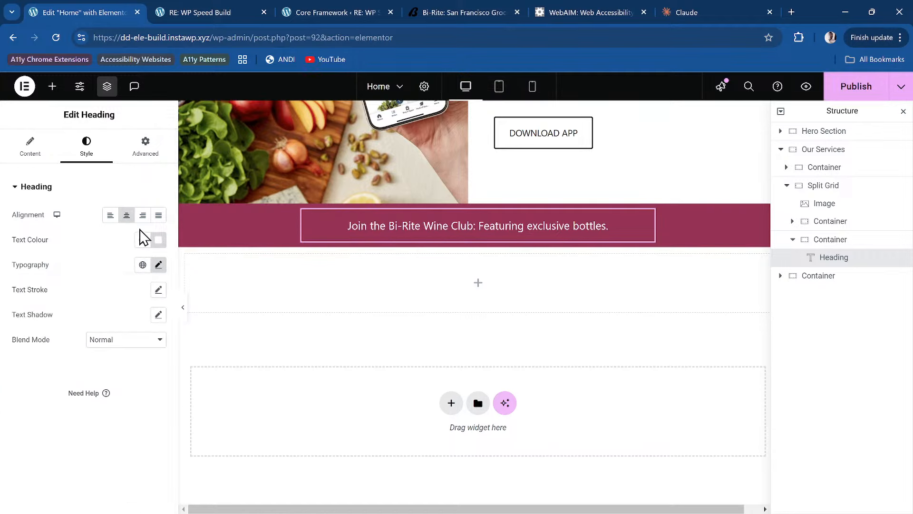
Step: Set the Wine Club heading's font size to var(--dd-fs-md) and weight to 500 (Medium), and publish the page
click(158, 265)
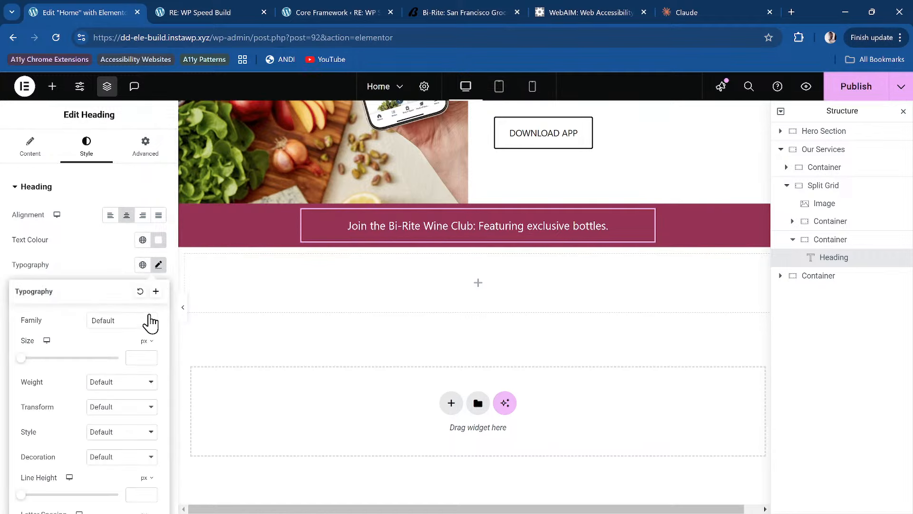
click(149, 347)
click(143, 423)
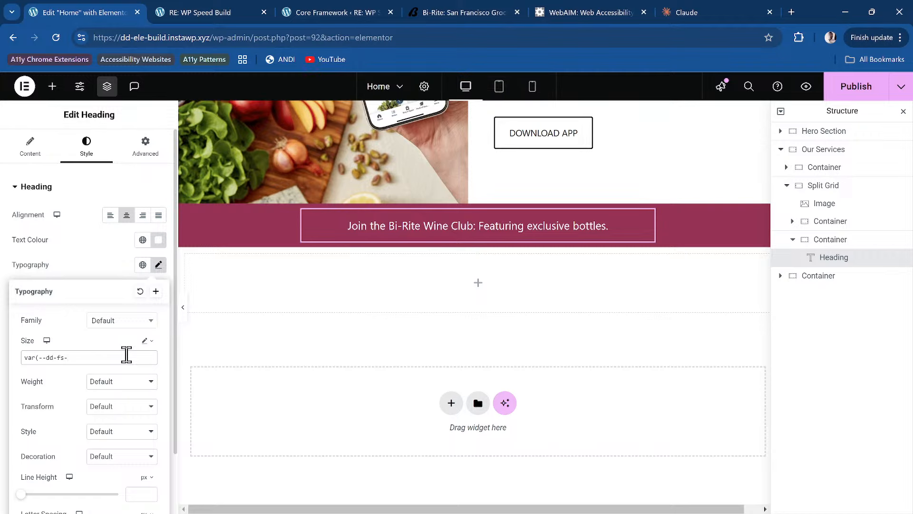
text(var(--dd-fs-md))
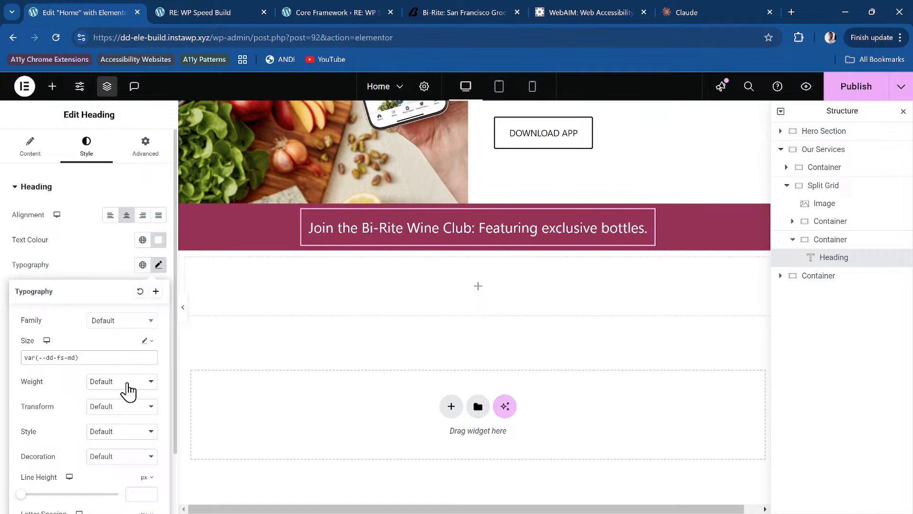
click(127, 384)
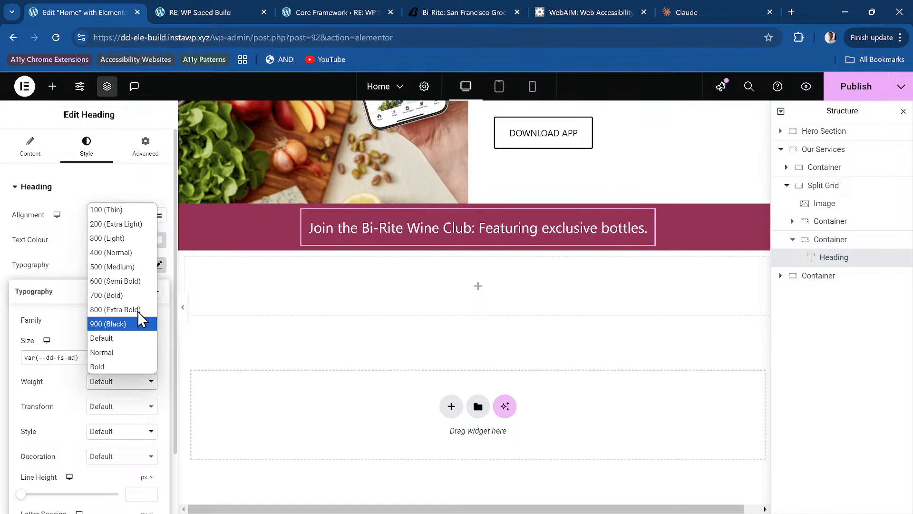
click(138, 267)
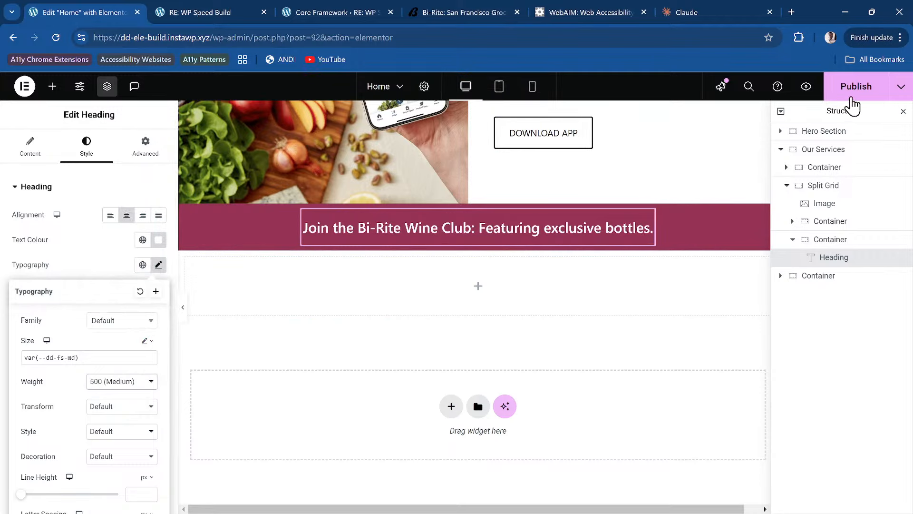
click(854, 92)
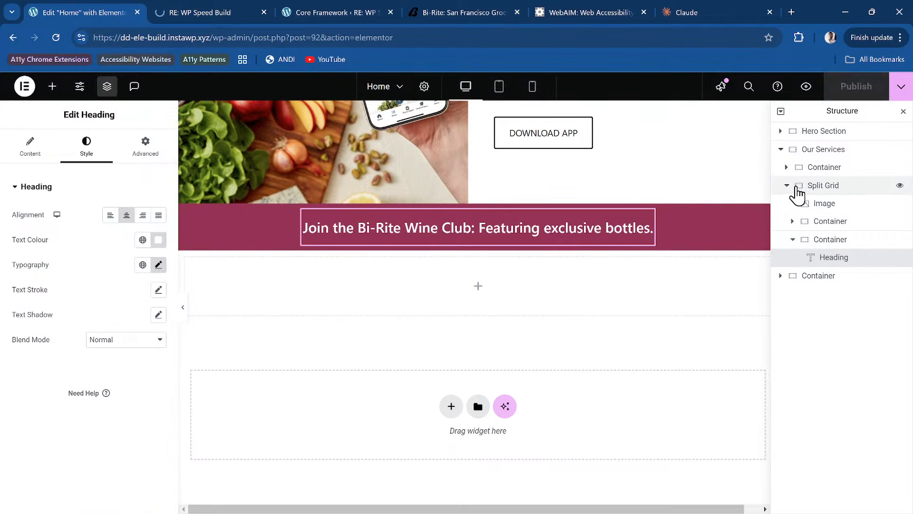
Step: Duplicate the Split Grid container twice within the Our Services section
click(786, 186)
click(823, 189)
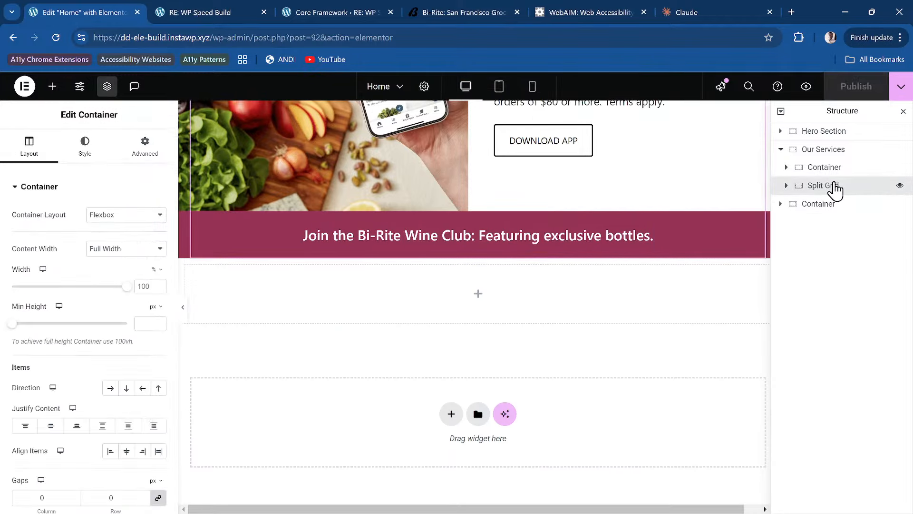
right_click(831, 188)
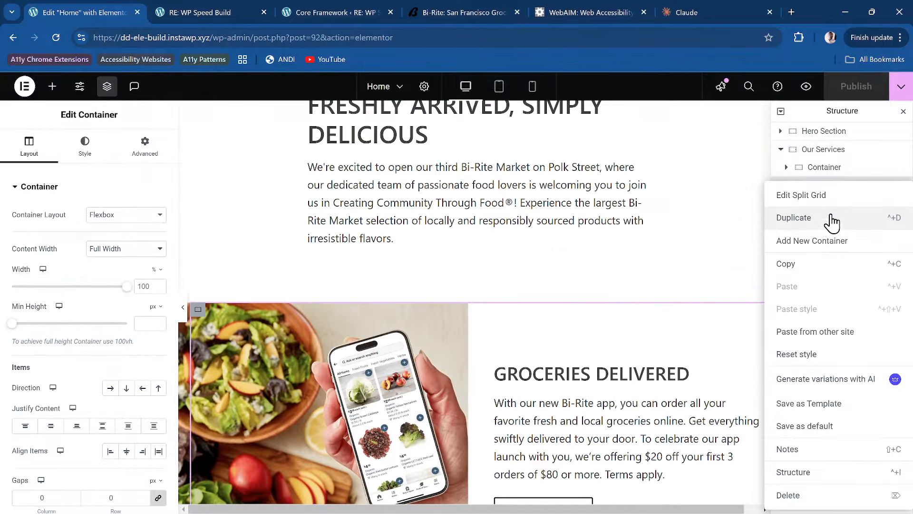
click(831, 219)
right_click(823, 208)
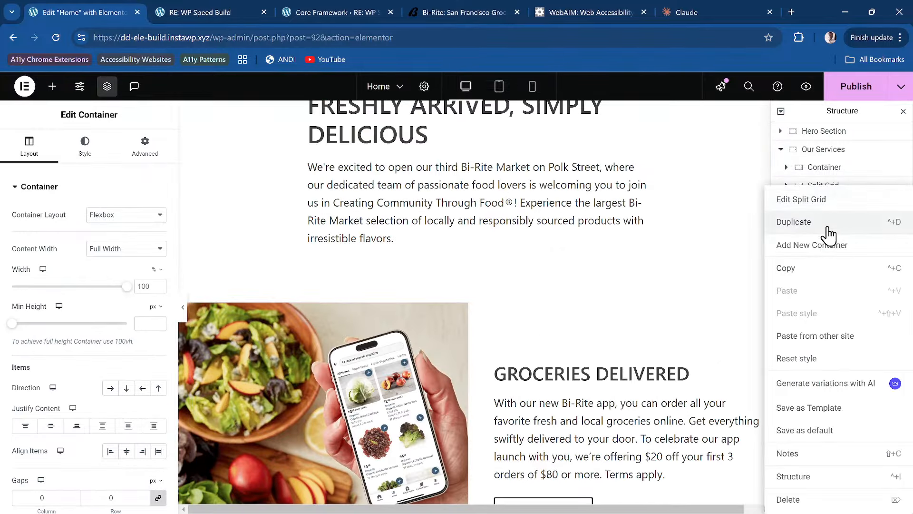
click(837, 223)
Step: Set the Our Services container's column and row gaps to 0 and publish the page
scroll(447, 267, down, 8)
scroll(454, 275, down, 7)
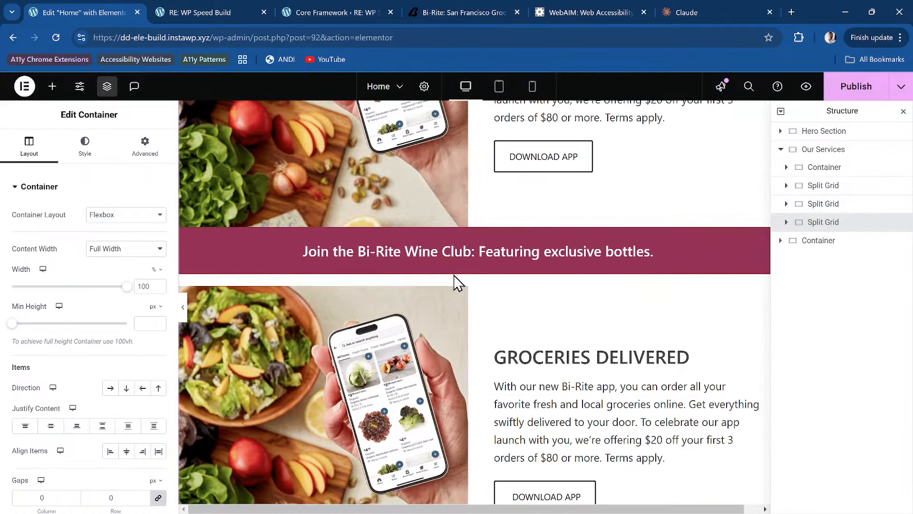
scroll(483, 271, up, 5)
scroll(457, 280, up, 6)
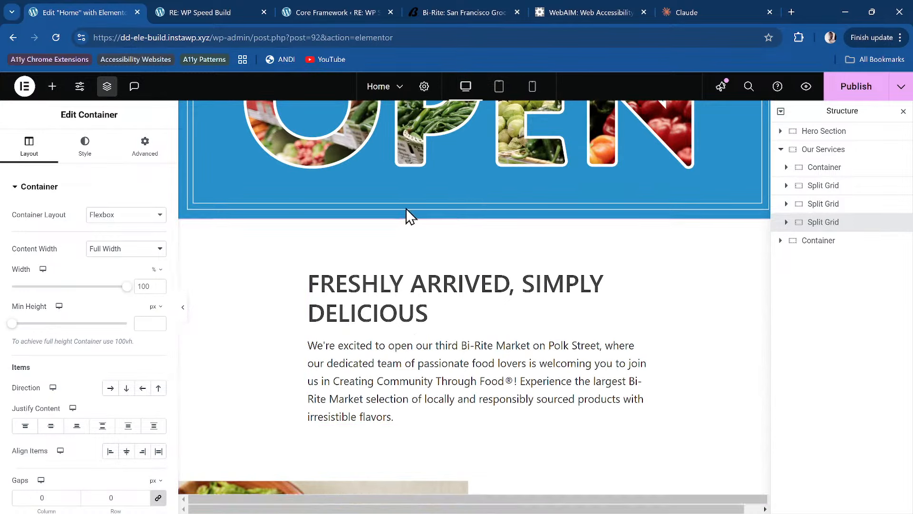
click(478, 212)
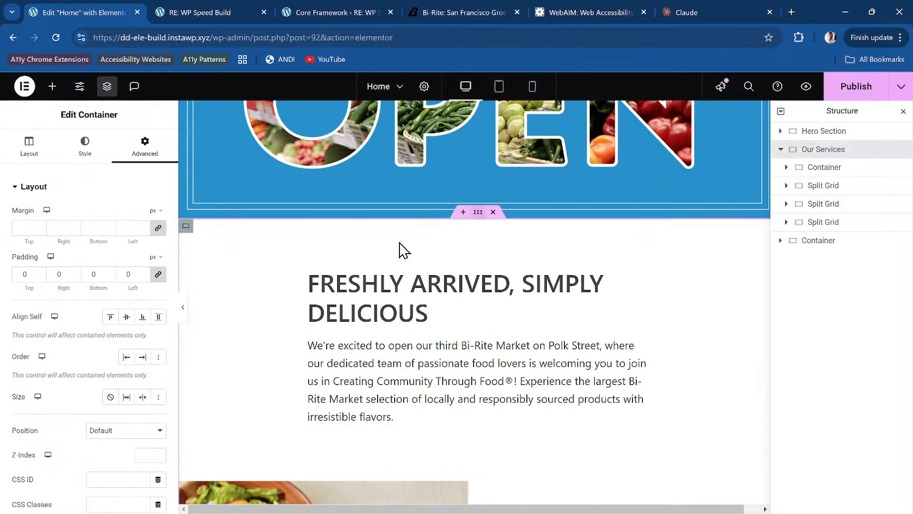
click(36, 153)
scroll(171, 375, down, 4)
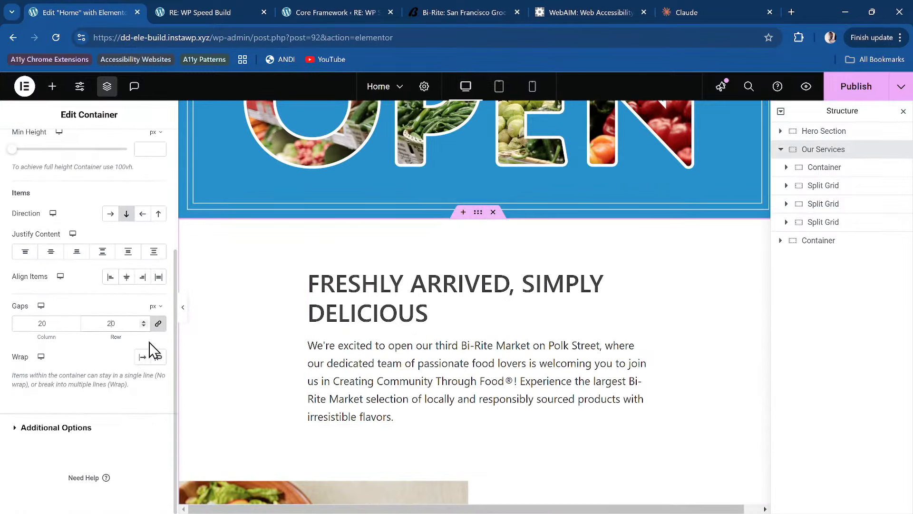
text(0)
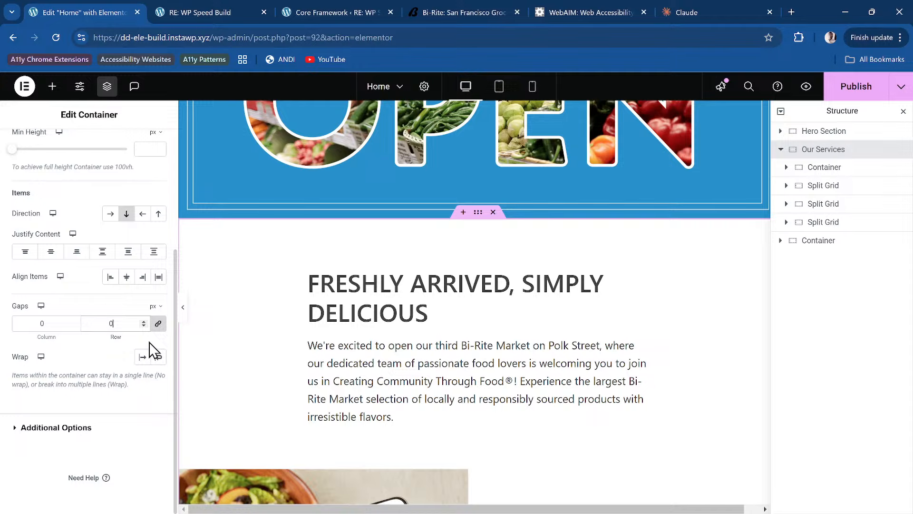
click(844, 94)
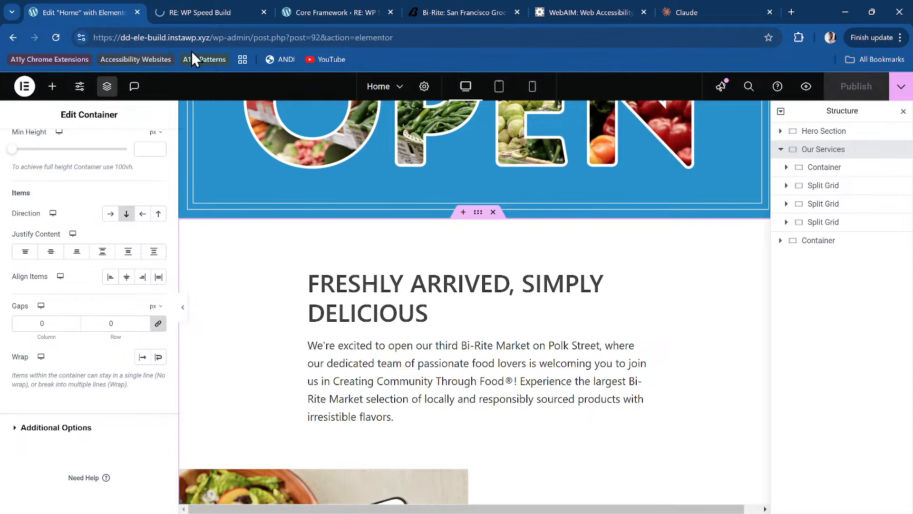
Step: Review the wine club banner and the split image-and-text sections on the page preview
click(195, 14)
scroll(284, 193, down, 10)
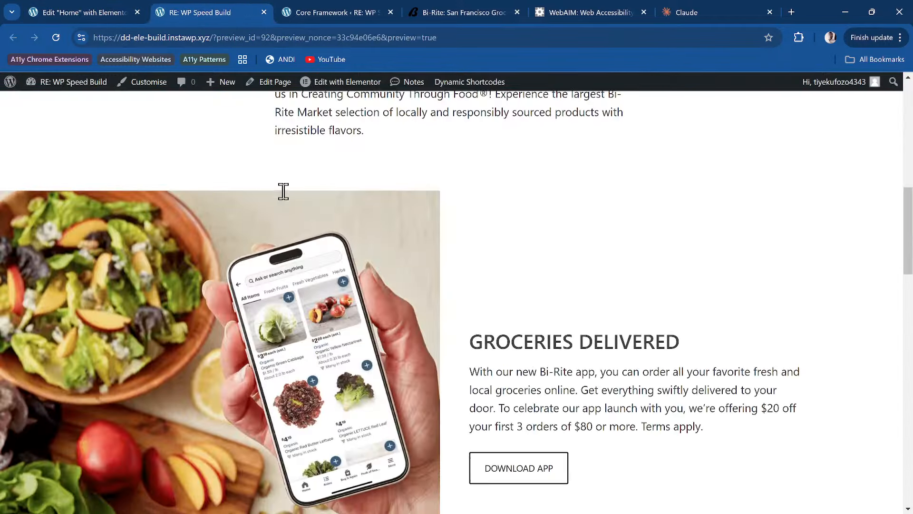
scroll(286, 190, down, 6)
scroll(285, 190, down, 7)
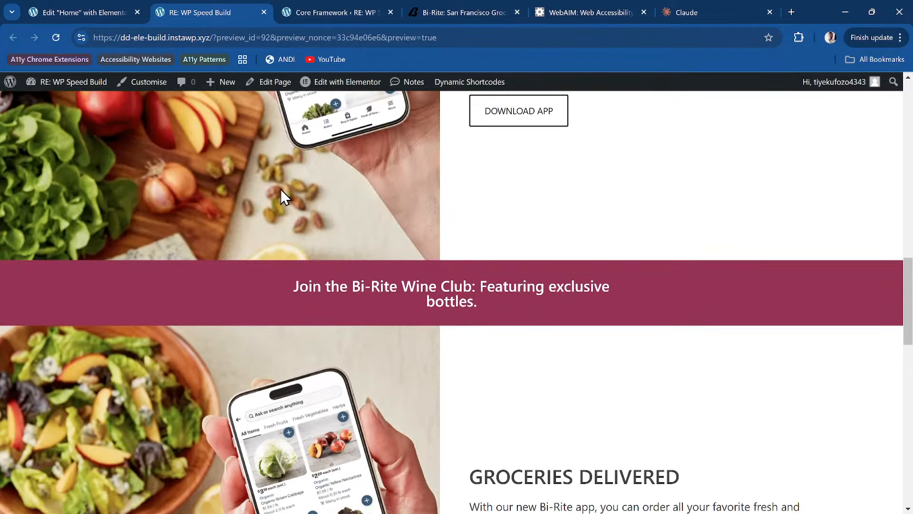
scroll(281, 190, up, 2)
scroll(281, 188, up, 11)
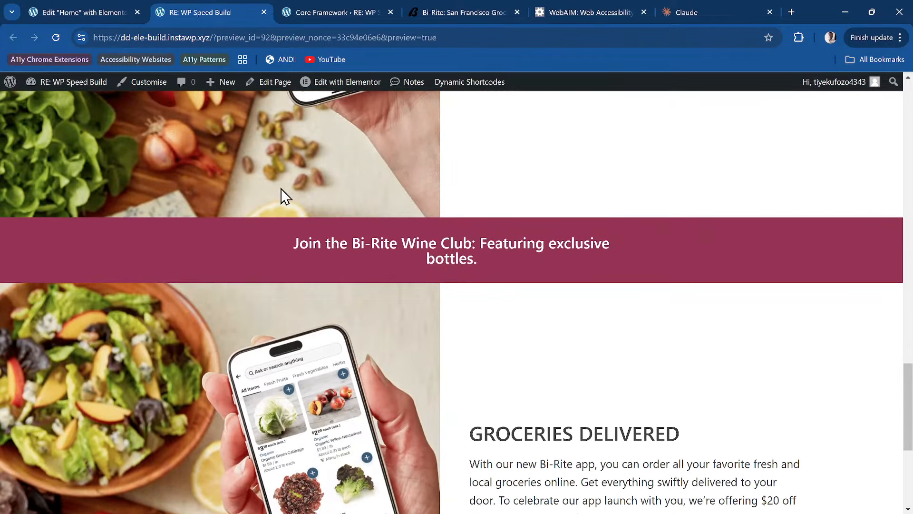
scroll(281, 188, up, 1)
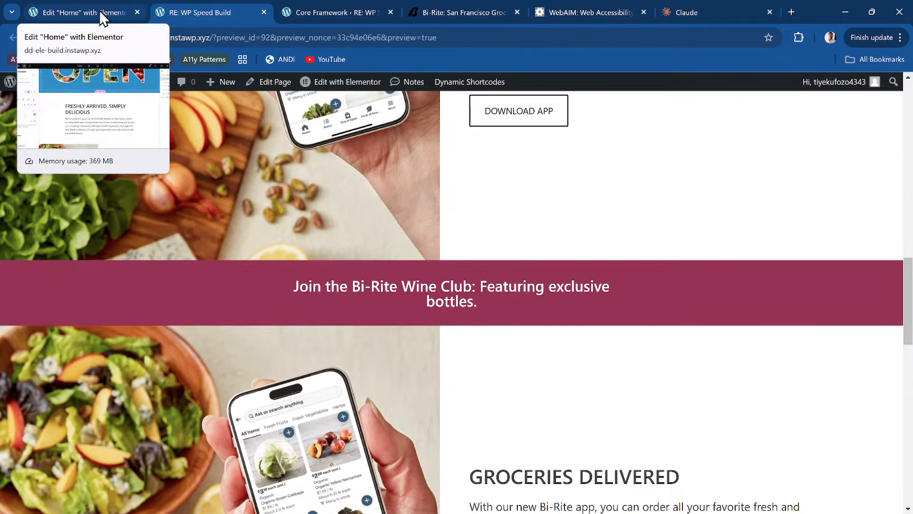
Step: Inspect the wine club banner heading on the preview page and examine the CSS rules applied to its paragraph element
right_click(335, 297)
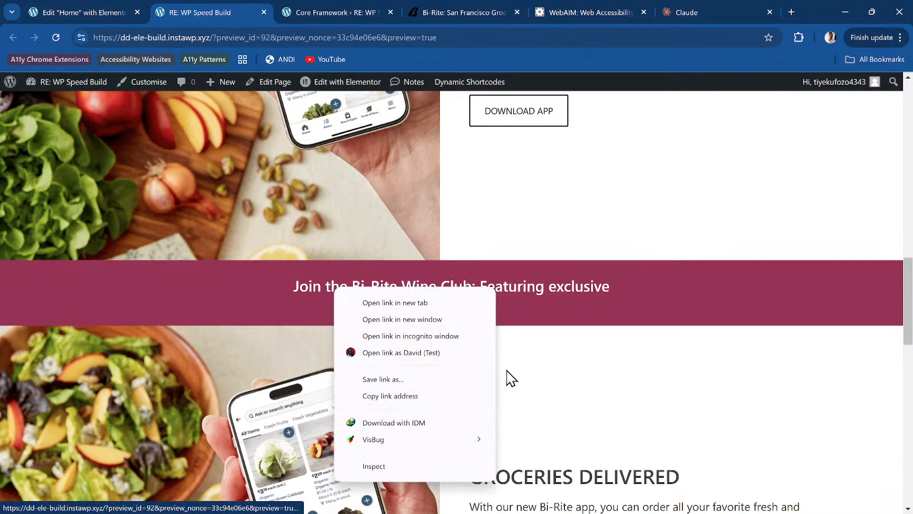
click(439, 468)
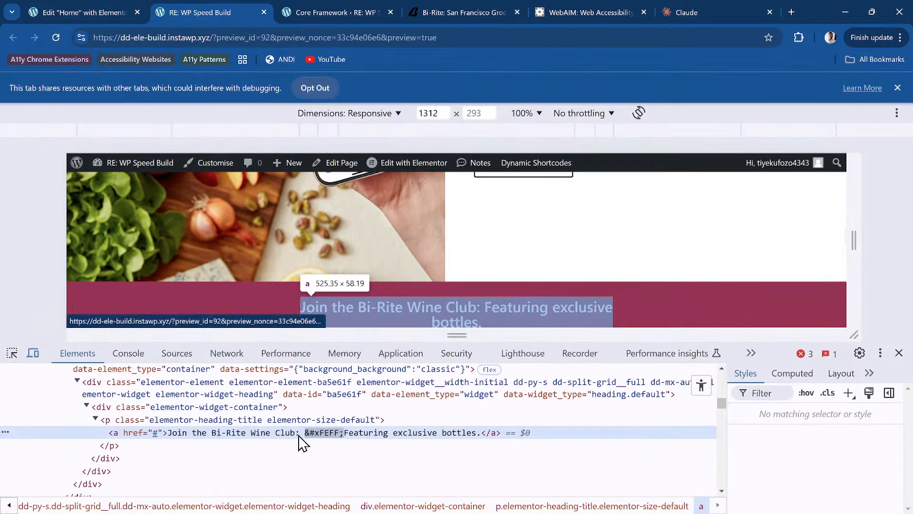
click(273, 419)
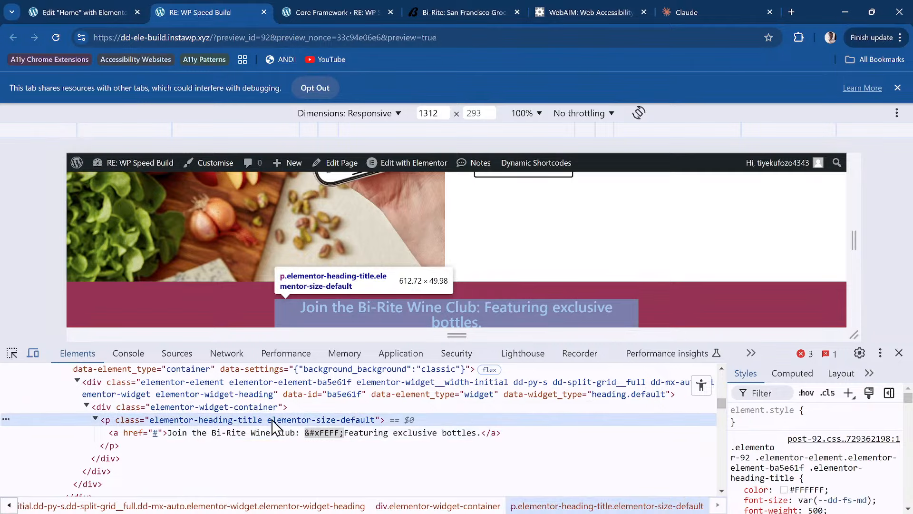
scroll(875, 494, down, 8)
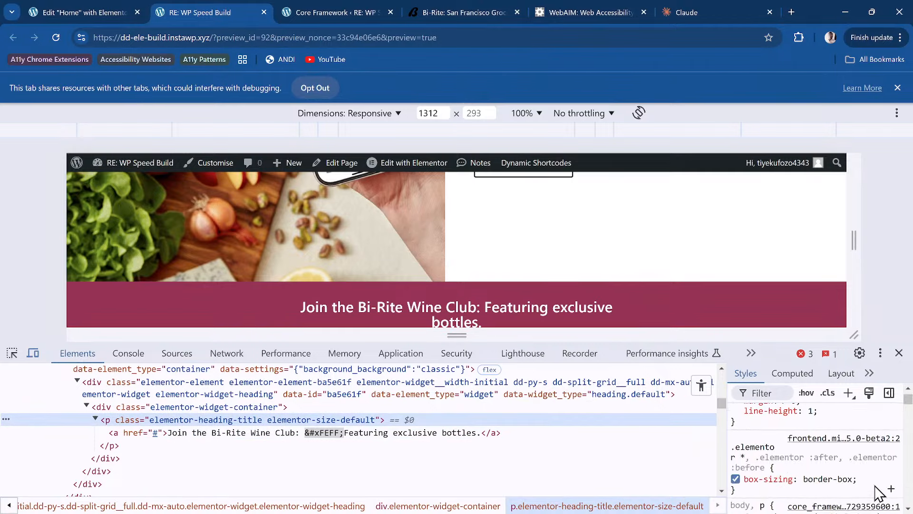
scroll(879, 493, down, 3)
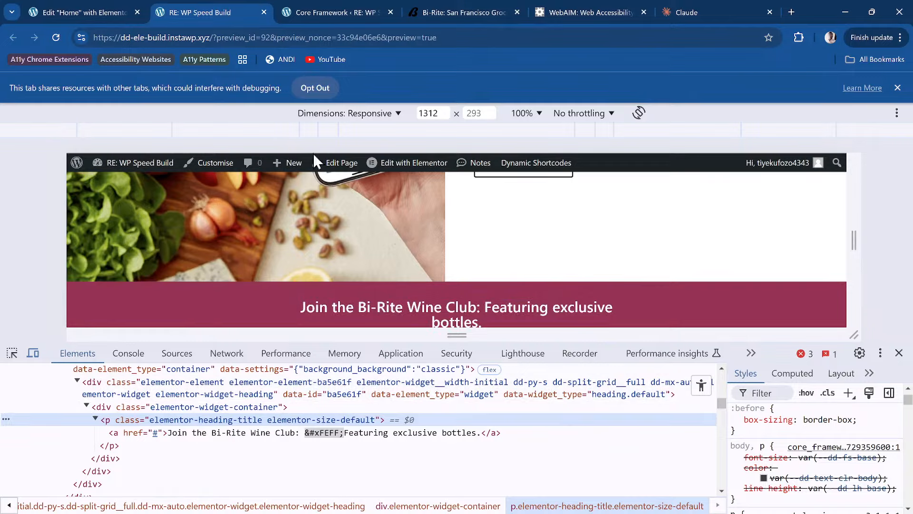
Step: Select the first wine club heading in the Elementor editor and examine its advanced layout settings and surrounding sections
click(90, 8)
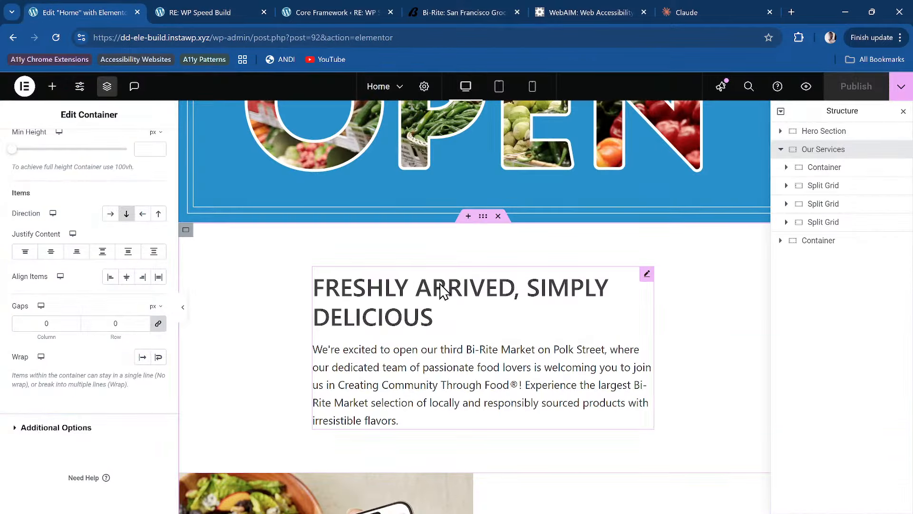
scroll(440, 291, down, 5)
scroll(440, 289, down, 6)
scroll(428, 271, up, 3)
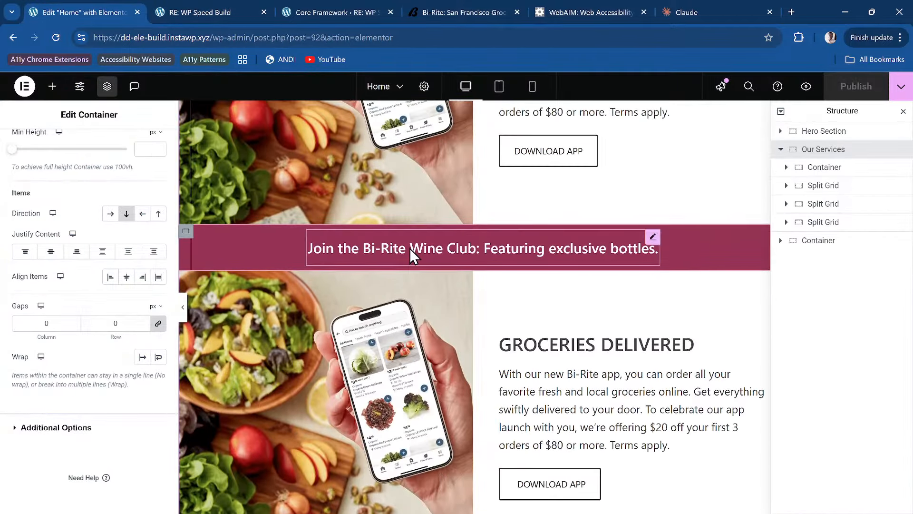
click(328, 249)
click(142, 148)
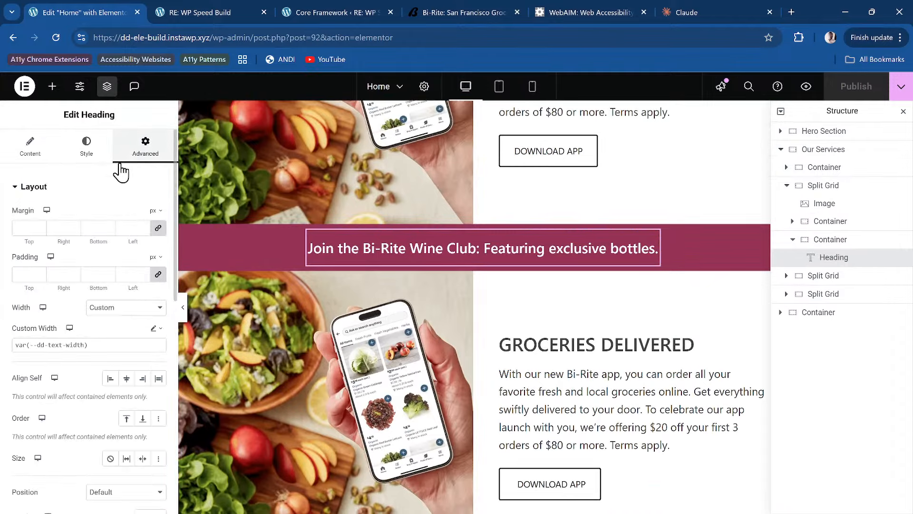
scroll(118, 285, down, 2)
scroll(116, 319, down, 3)
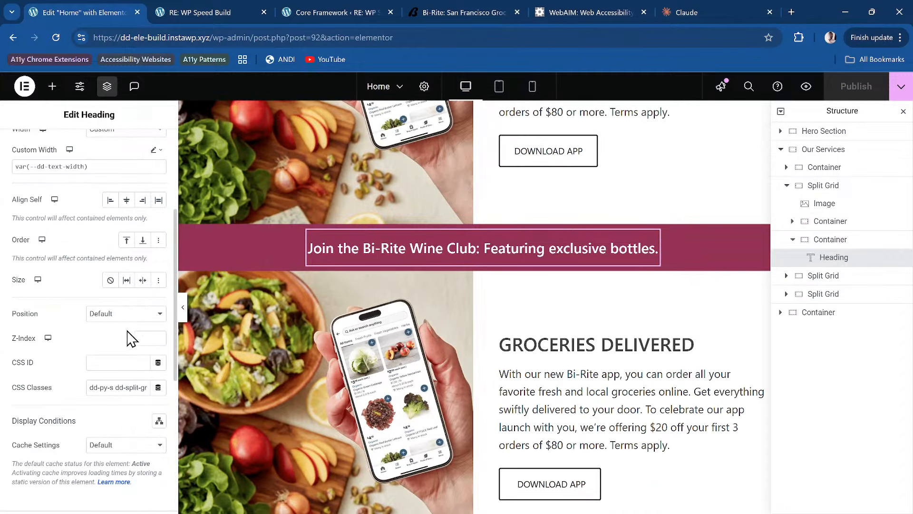
scroll(143, 359, down, 1)
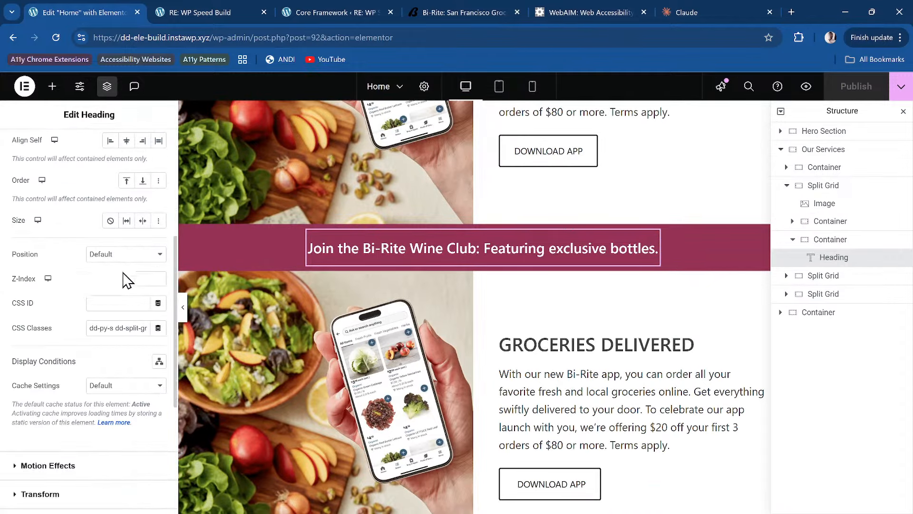
scroll(130, 269, up, 3)
scroll(91, 273, down, 1)
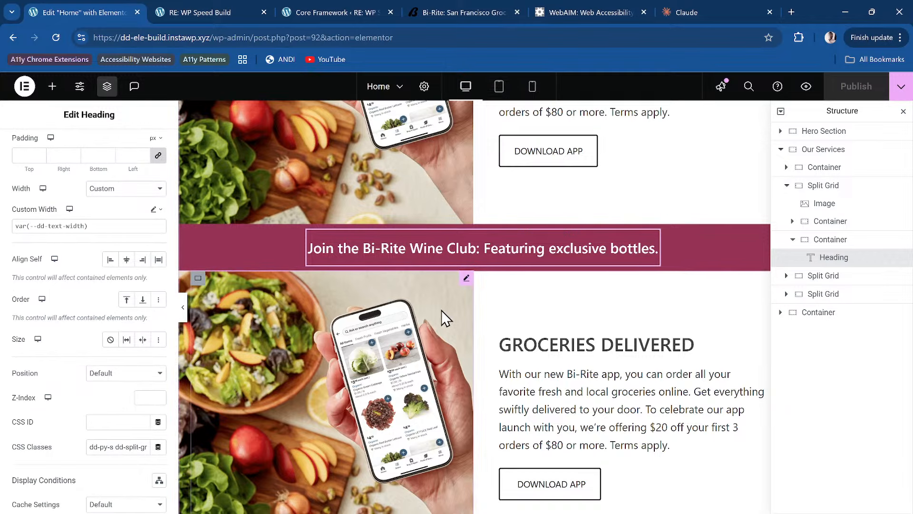
scroll(441, 310, down, 1)
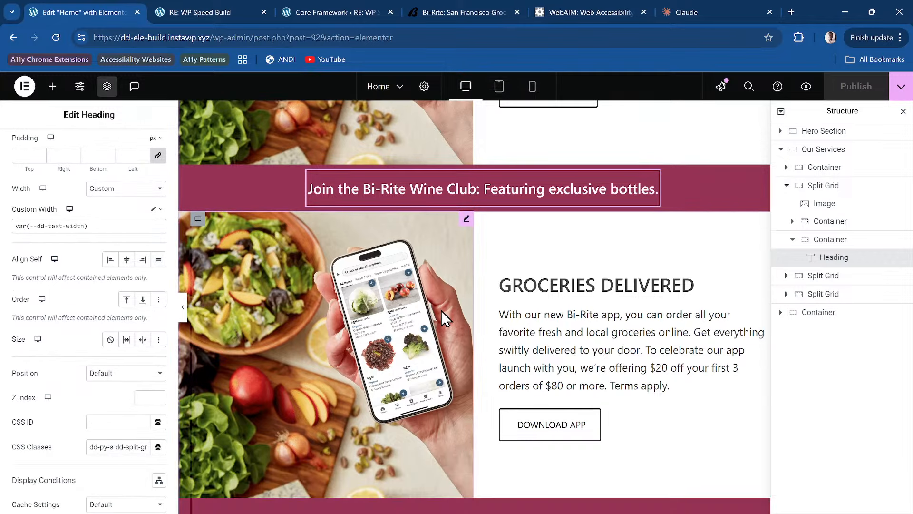
scroll(441, 310, up, 6)
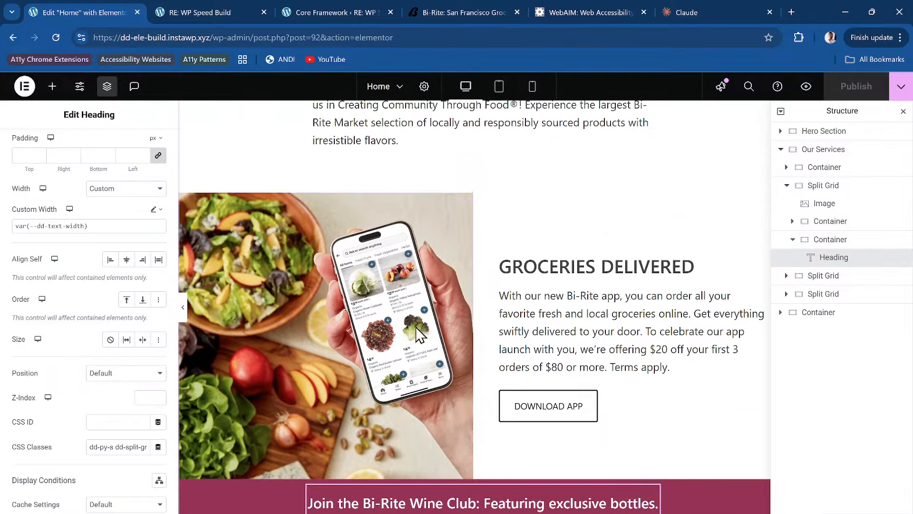
scroll(462, 299, down, 1)
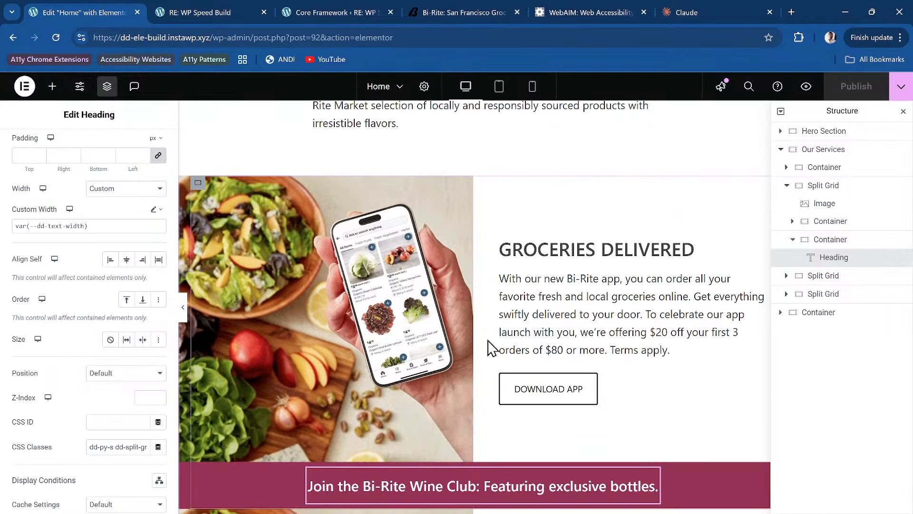
scroll(519, 346, down, 1)
scroll(516, 340, down, 2)
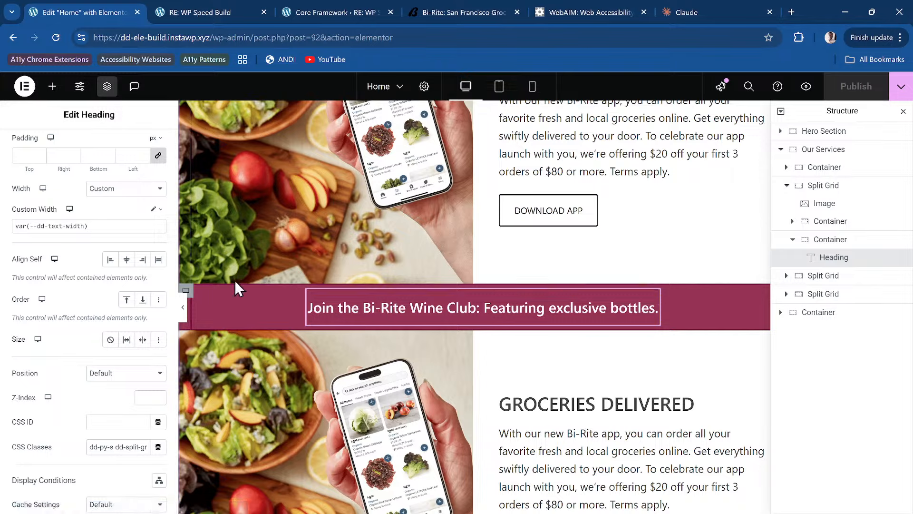
scroll(91, 175, up, 2)
Step: Set the first wine club heading's typography line height to the custom value var(--dd-lh-base)
click(86, 143)
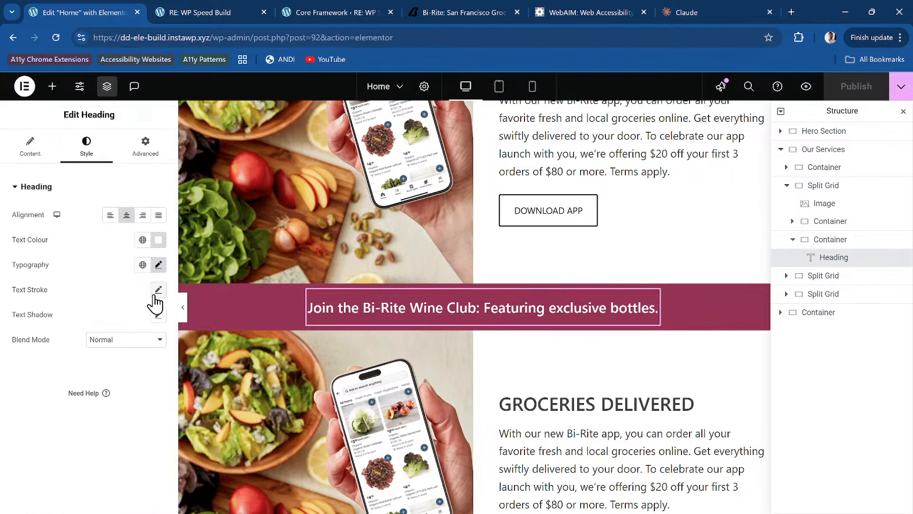
click(158, 265)
scroll(117, 408, down, 1)
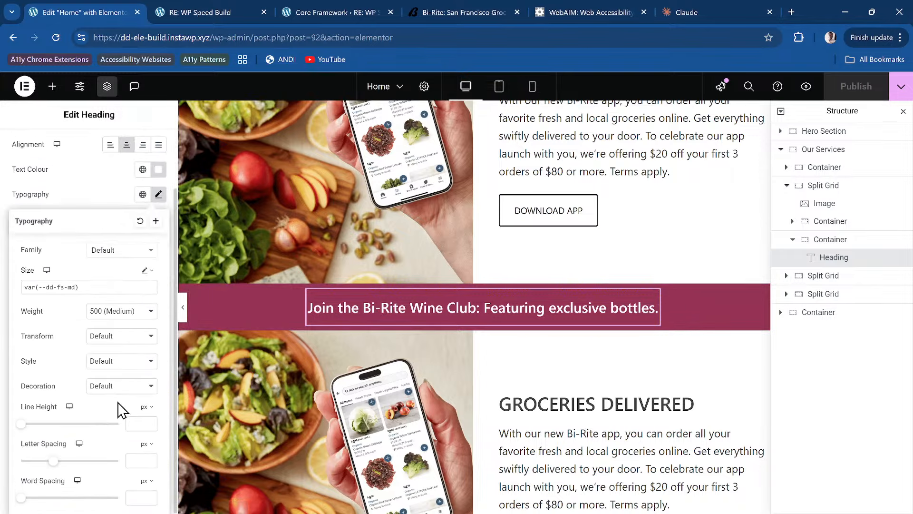
click(148, 410)
click(143, 460)
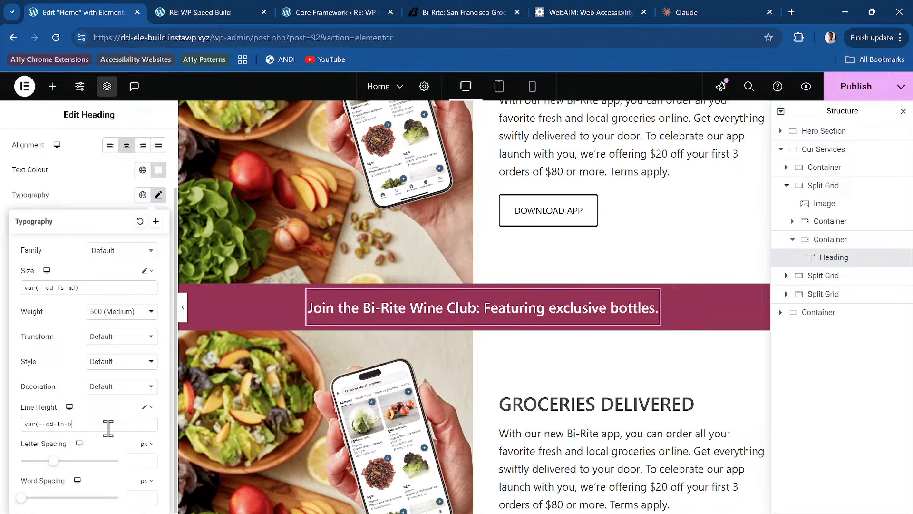
text(var(--dd-lh-base))
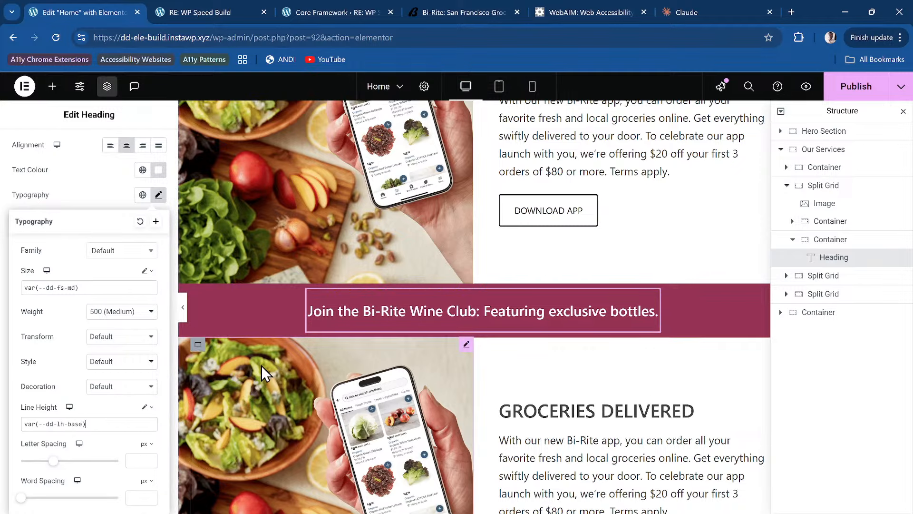
Step: Copy the first wine club heading and paste its style onto the matching headings in the other two banners
right_click(443, 310)
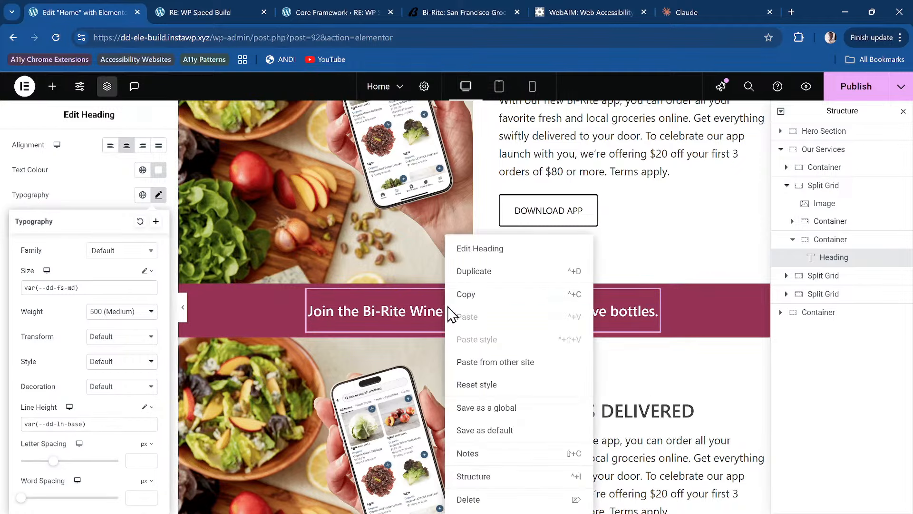
click(497, 304)
scroll(428, 310, down, 2)
right_click(435, 239)
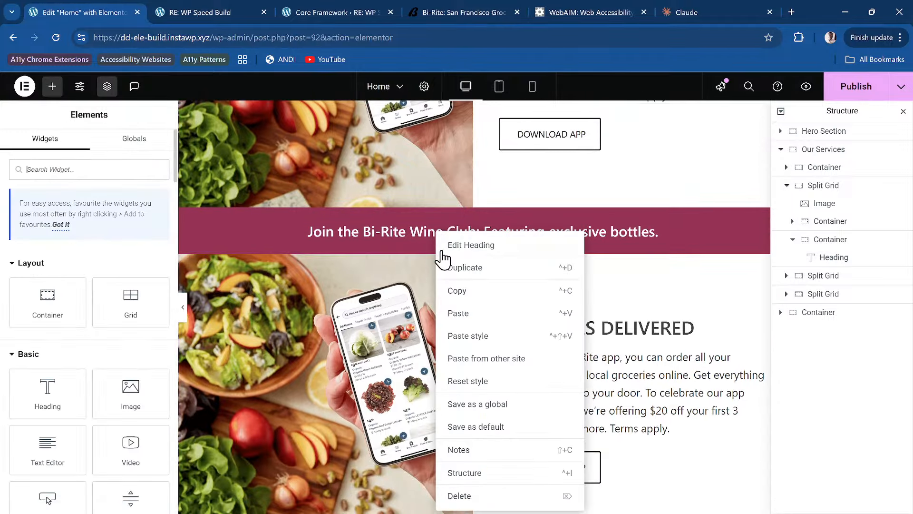
click(532, 336)
scroll(452, 309, down, 5)
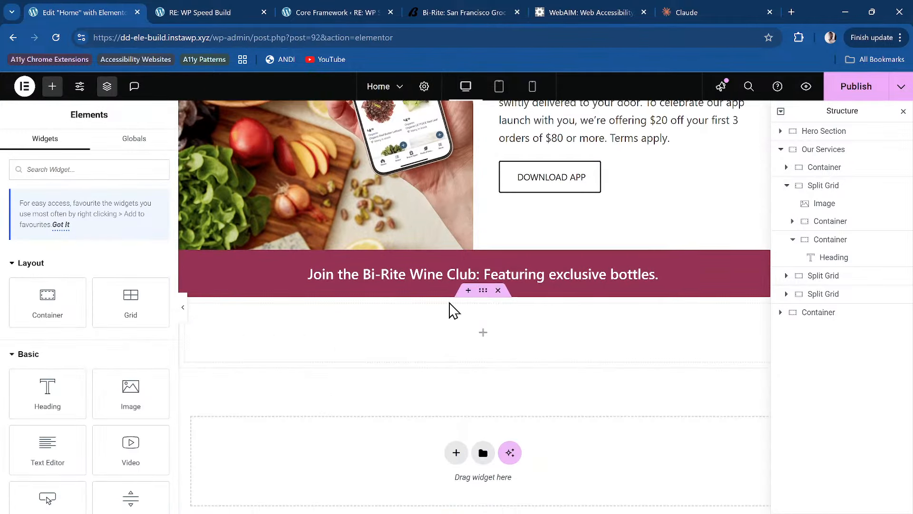
right_click(418, 276)
click(503, 338)
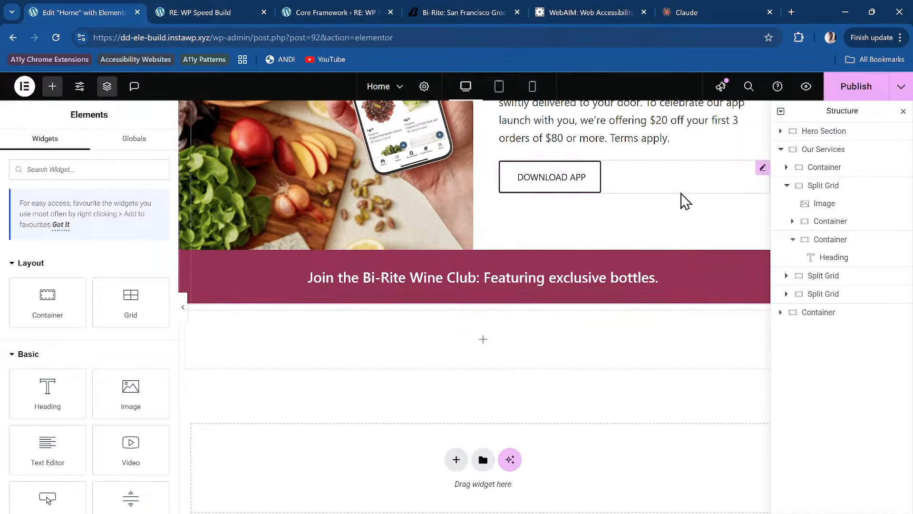
Step: Publish the updated Home page and check the wine club banners in the editor
click(859, 88)
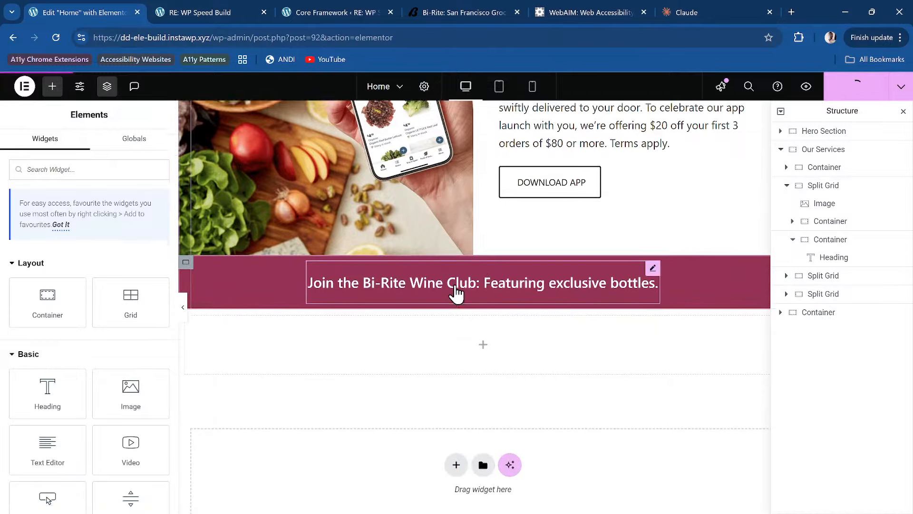
scroll(455, 285, up, 7)
scroll(456, 285, up, 4)
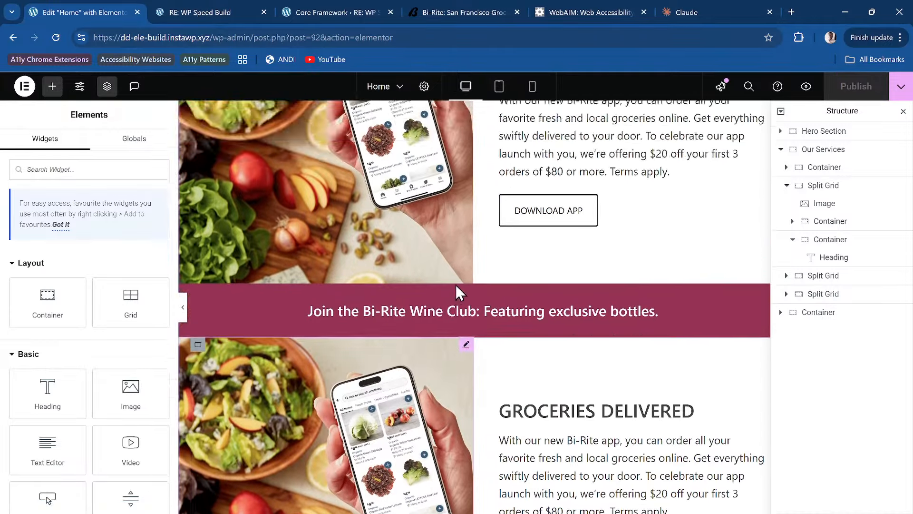
scroll(456, 284, down, 3)
click(379, 283)
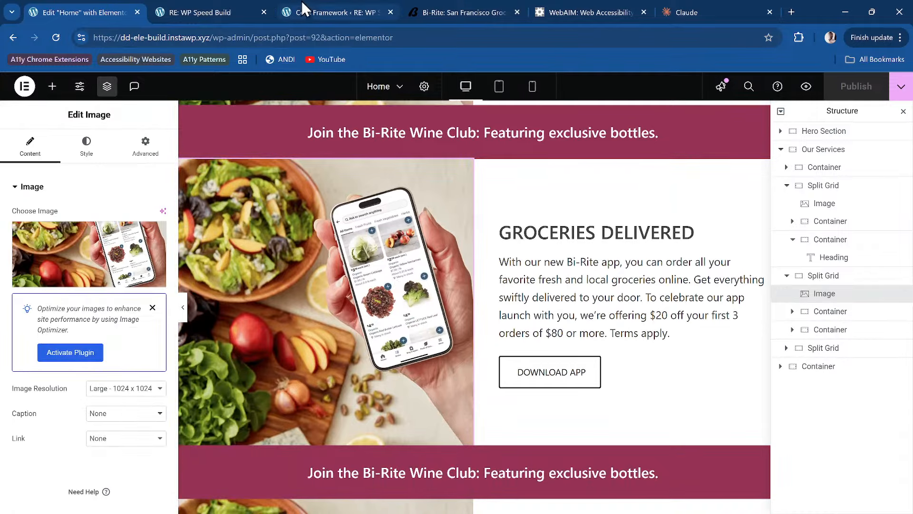
Step: Return to the page preview, close the developer tools and check the page at full size
click(205, 7)
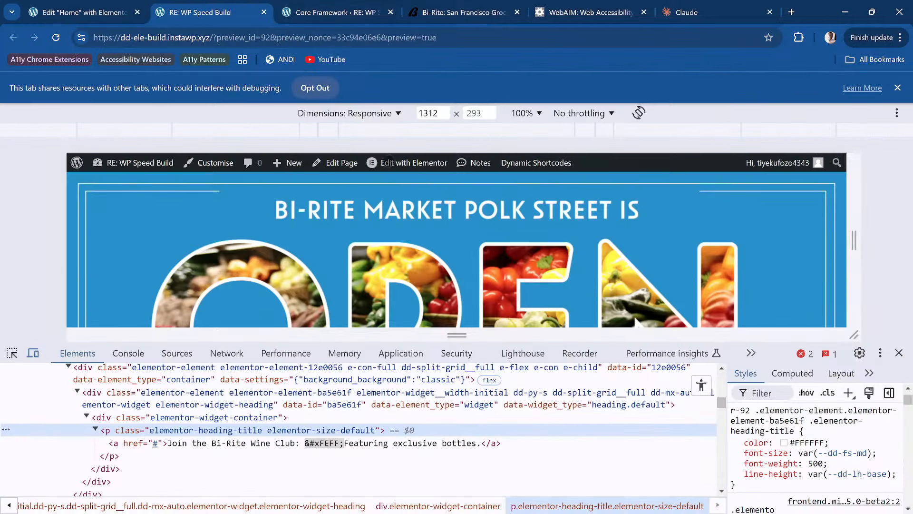
click(898, 352)
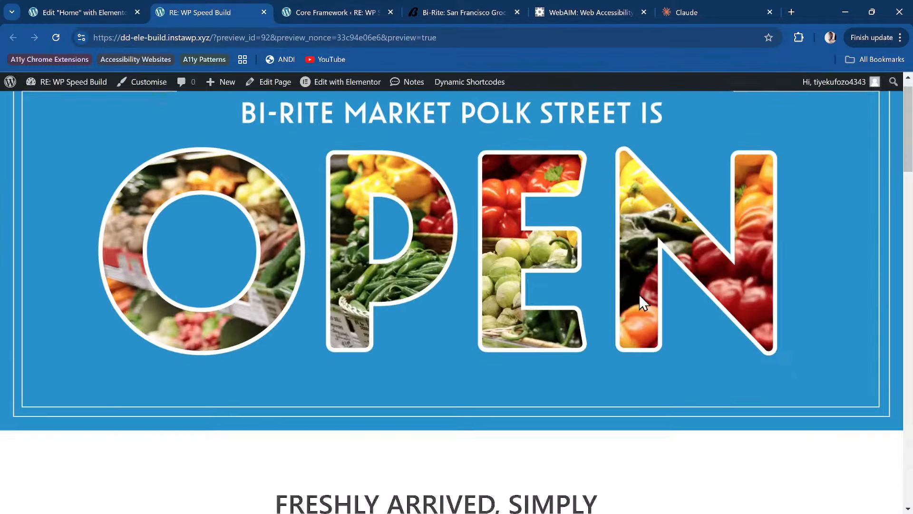
scroll(639, 294, down, 6)
Step: Switch to the Bi-Rite Market reference site and examine its creamery split section below the wine club banner
click(442, 10)
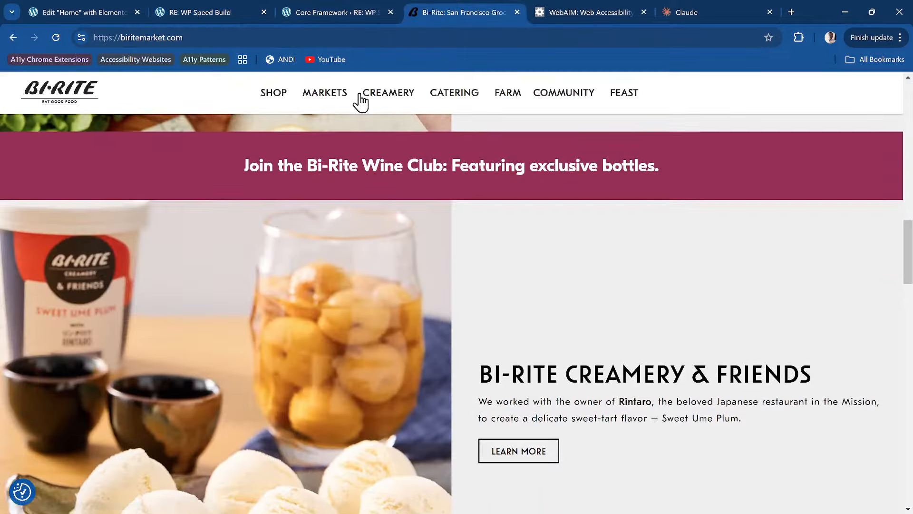
mouse_move(360, 101)
scroll(360, 101, up, 10)
scroll(360, 102, down, 10)
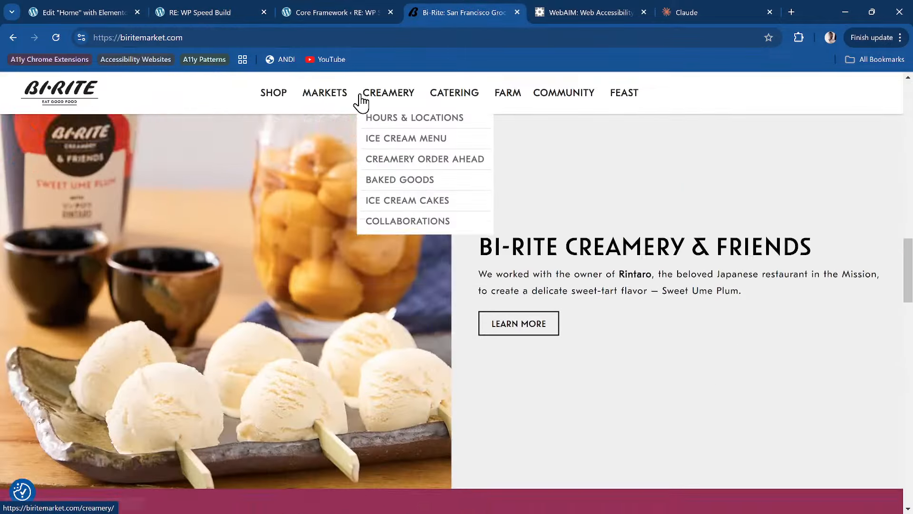
scroll(258, 148, up, 2)
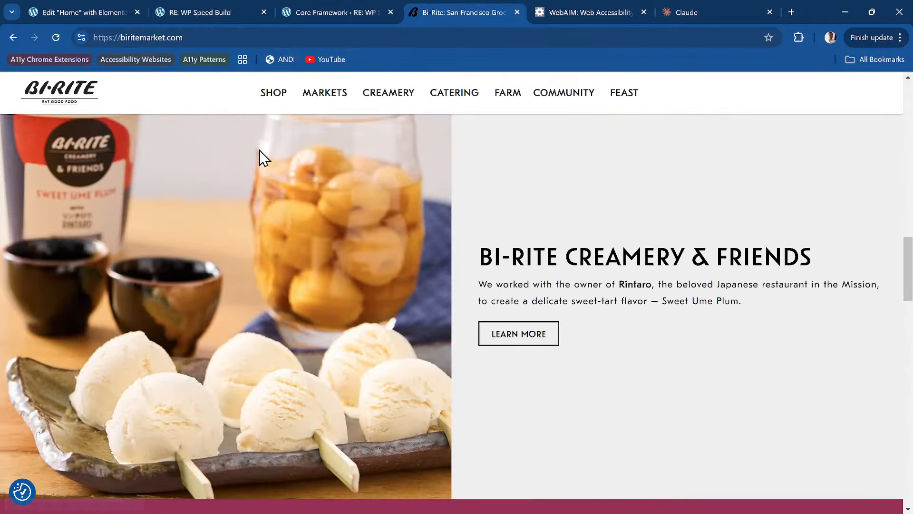
Step: Compare the reference site's creamery split section with the image-and-text sections on the page preview
scroll(260, 150, down, 1)
scroll(259, 158, up, 1)
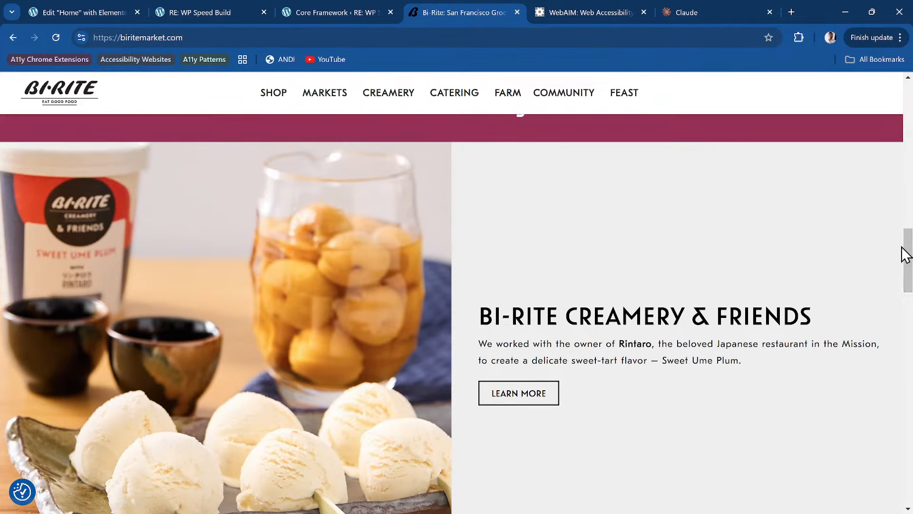
drag(908, 256, 908, 261)
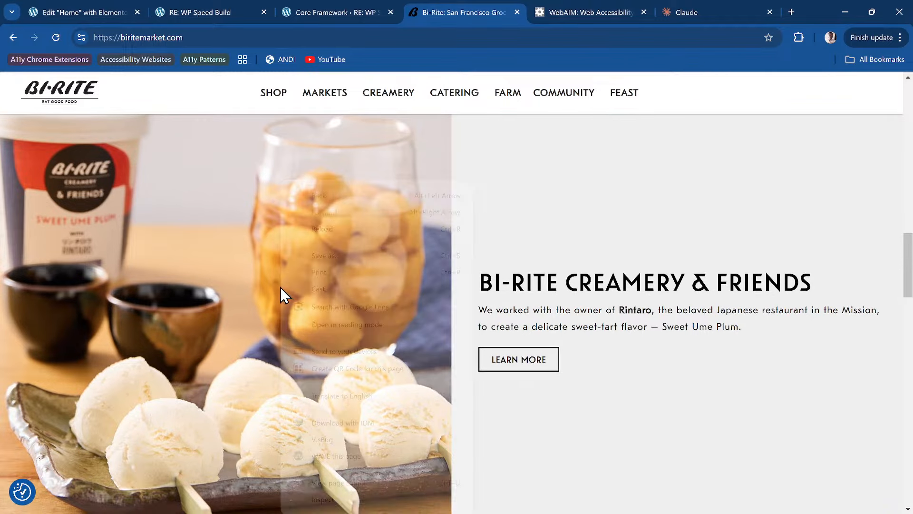
right_click(280, 288)
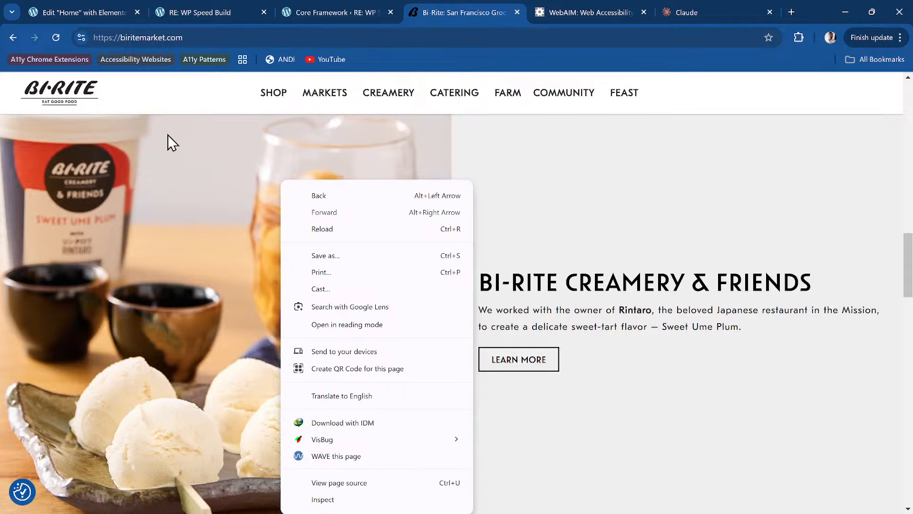
click(328, 9)
click(193, 10)
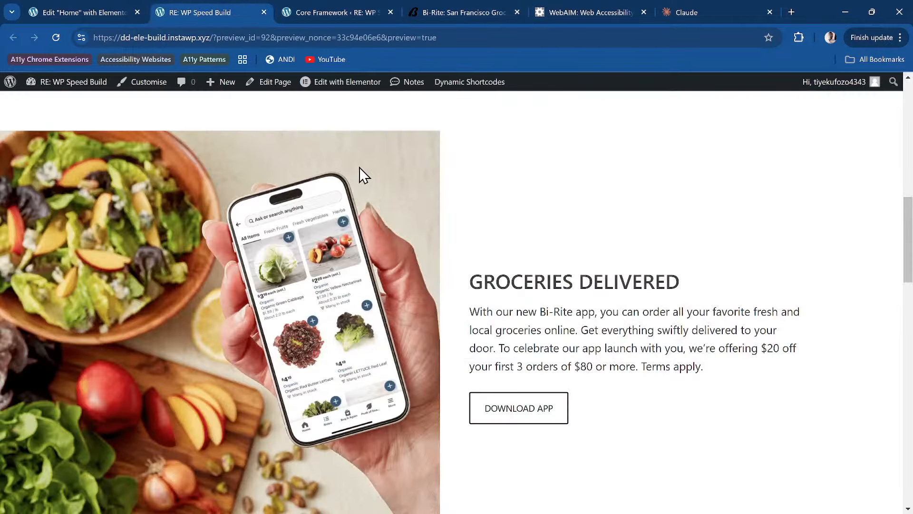
scroll(359, 167, down, 10)
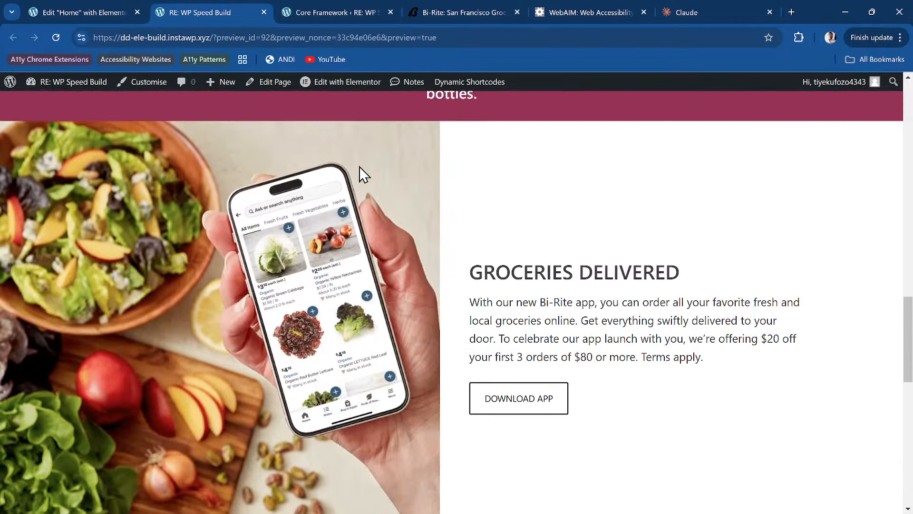
scroll(358, 166, down, 2)
scroll(359, 167, up, 1)
Step: In the Home page editor, replace the second split grid's image with Rintaro_IceCream_SkewerEditorial_Social.jpg from the media library
click(66, 14)
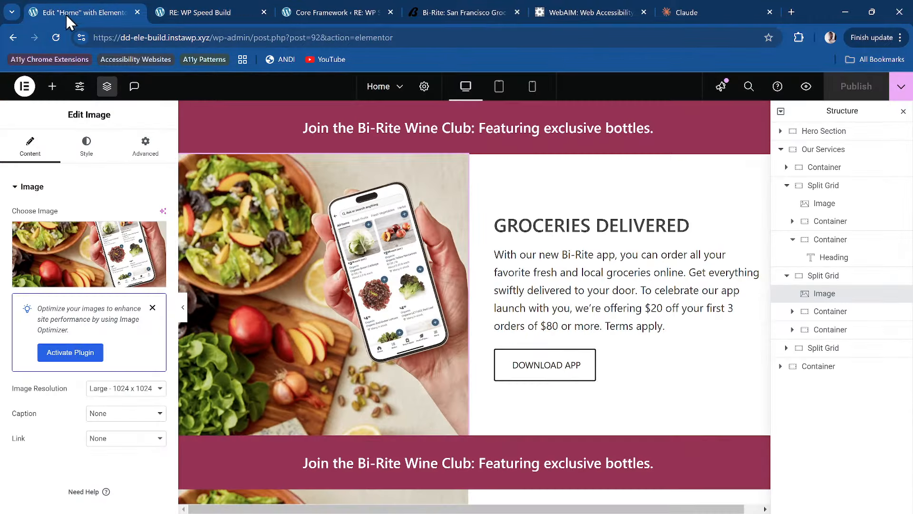
scroll(418, 244, down, 7)
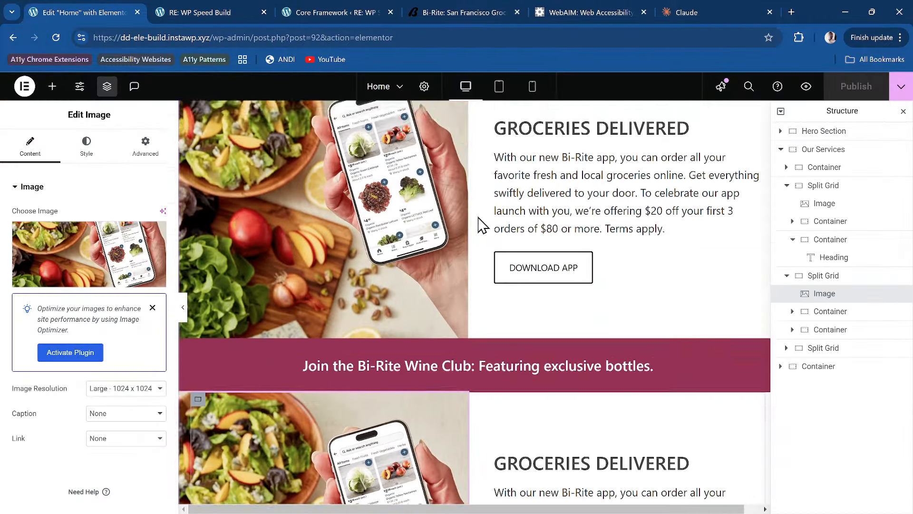
click(133, 248)
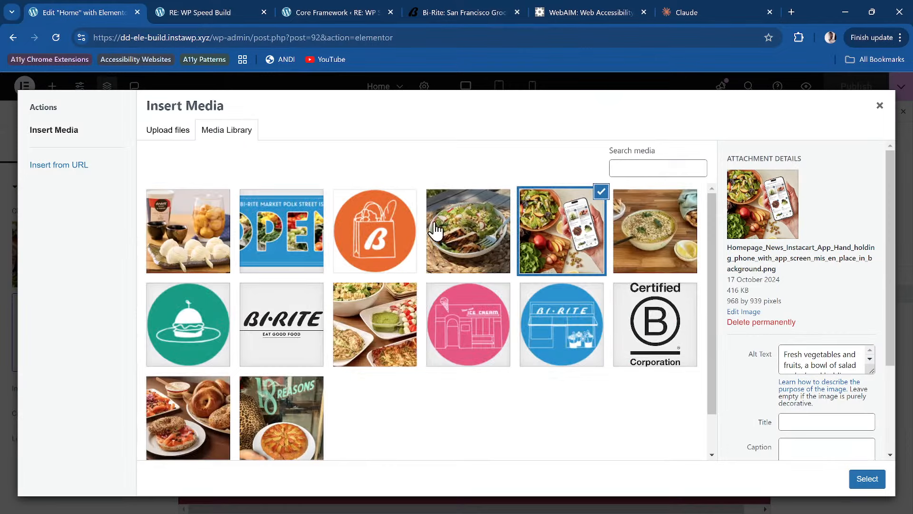
click(203, 253)
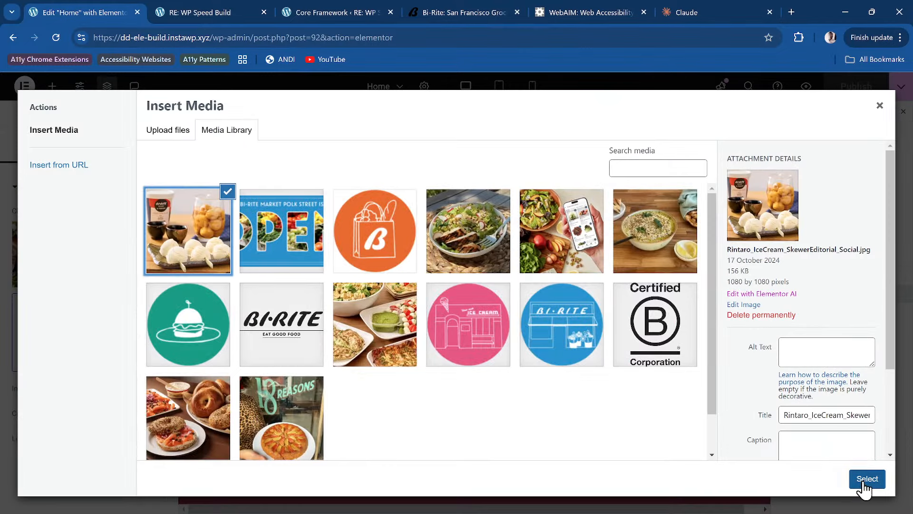
click(864, 481)
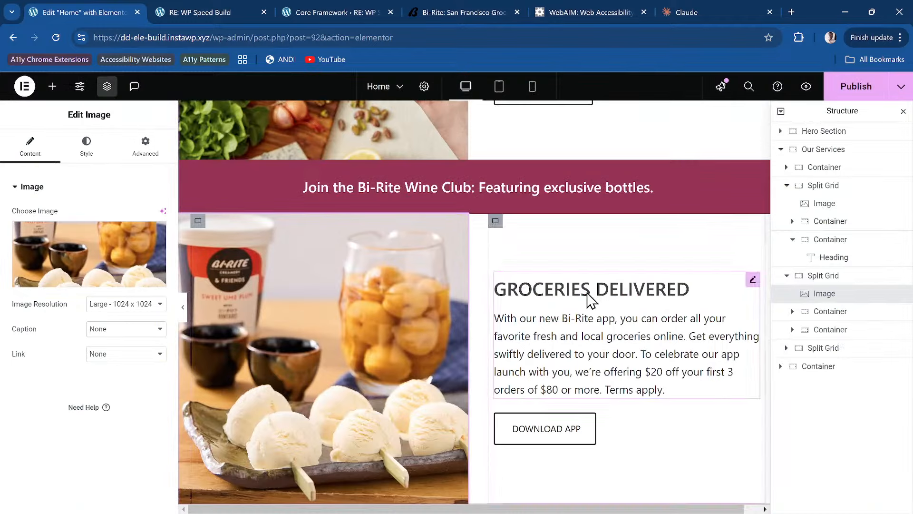
Step: Check the creamery heading on the reference site and retitle the second split grid's image box "Bi-rite creamery and friends"
click(342, 12)
click(473, 12)
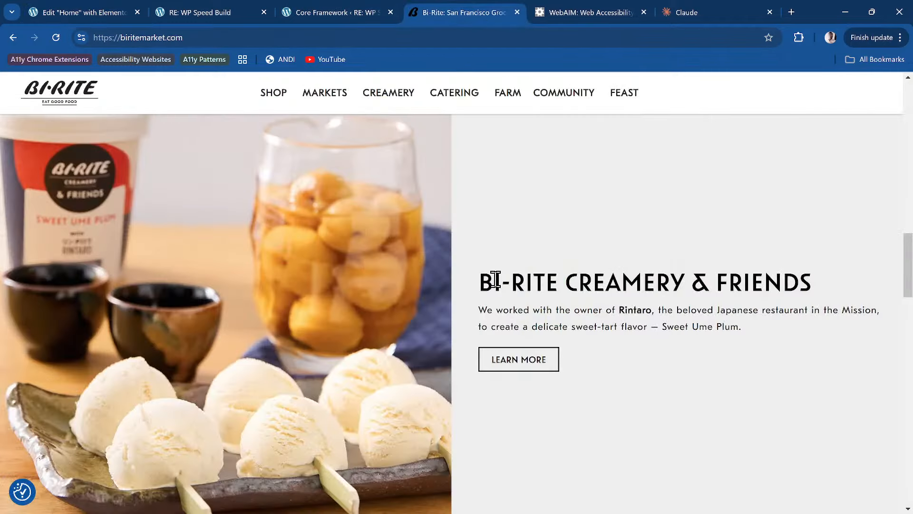
drag(478, 282, 819, 292)
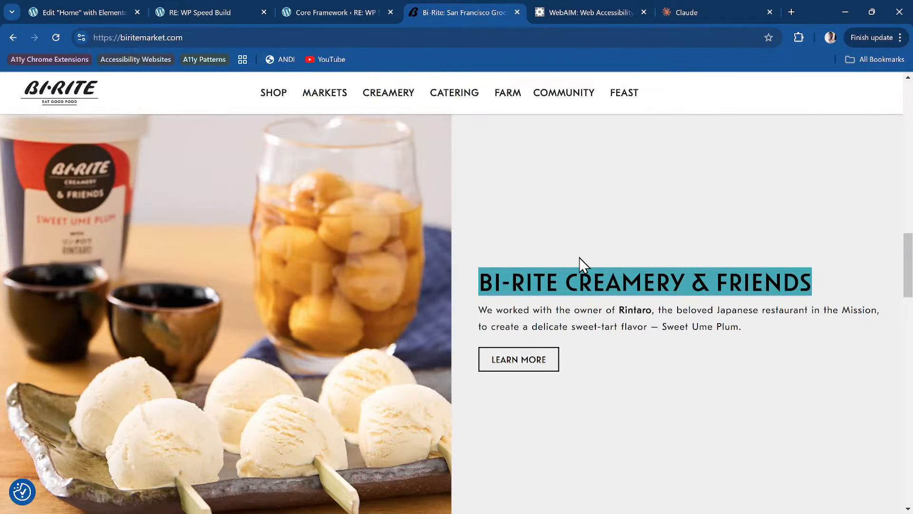
click(100, 12)
click(571, 288)
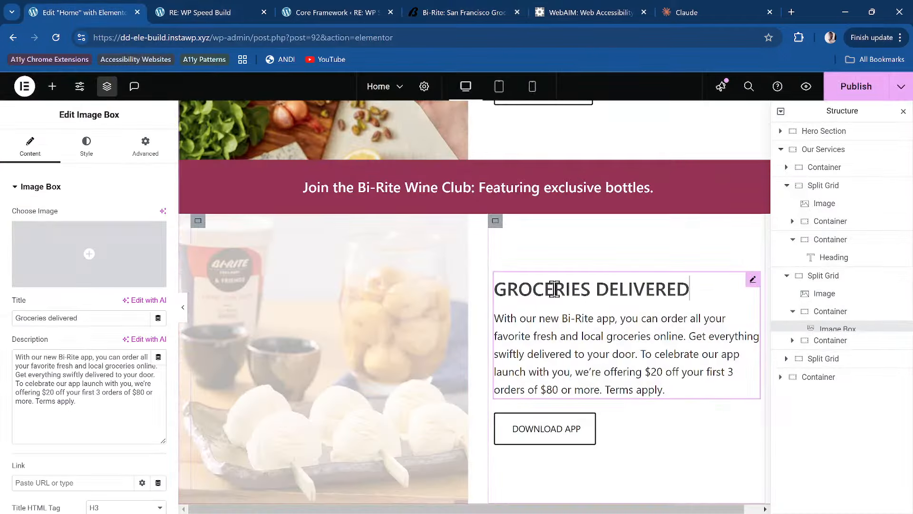
triple_click(93, 318)
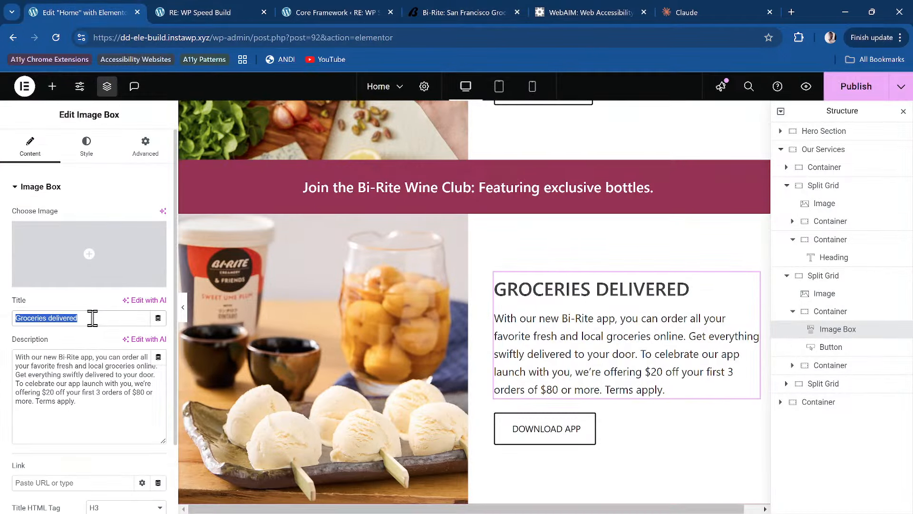
text(Bi)
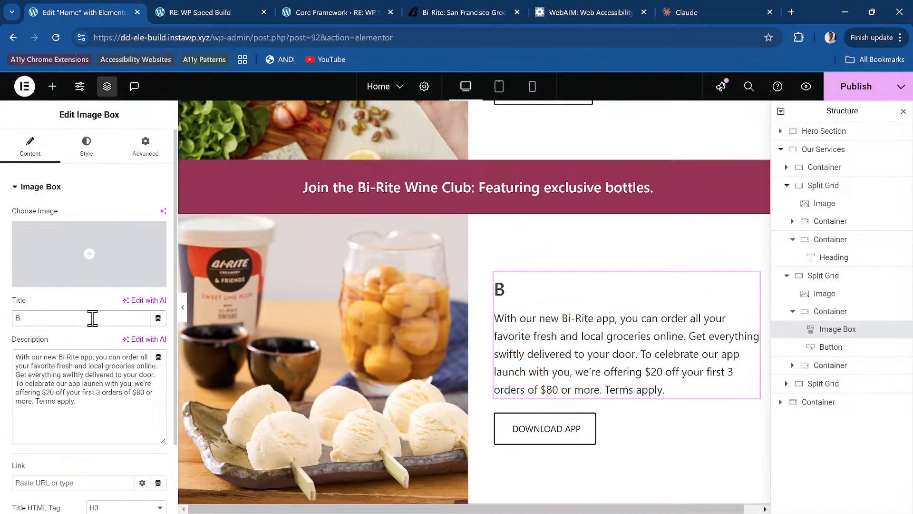
key(BackSpace)
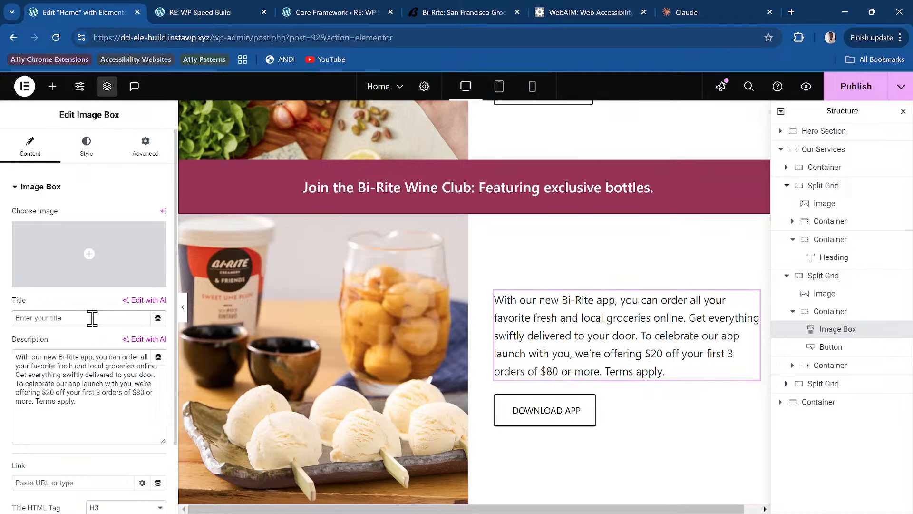
text(Bi-rite creamery and fr)
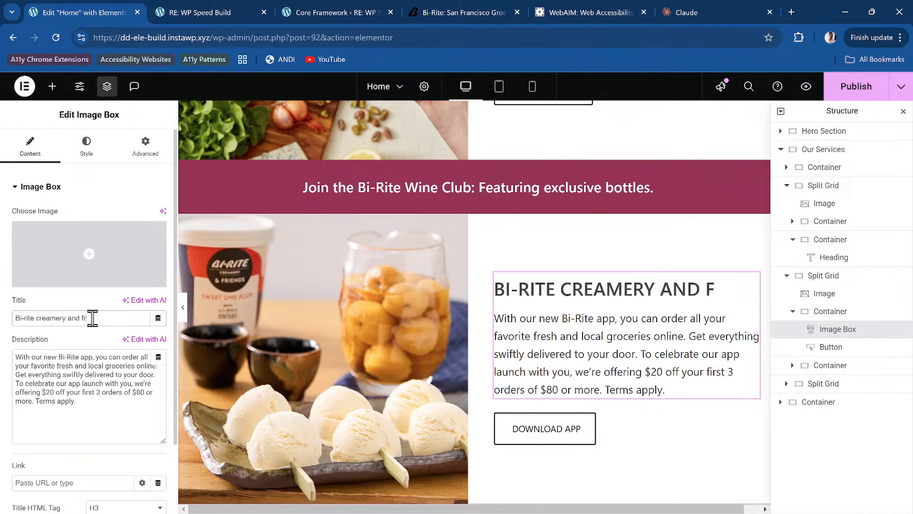
text(s)
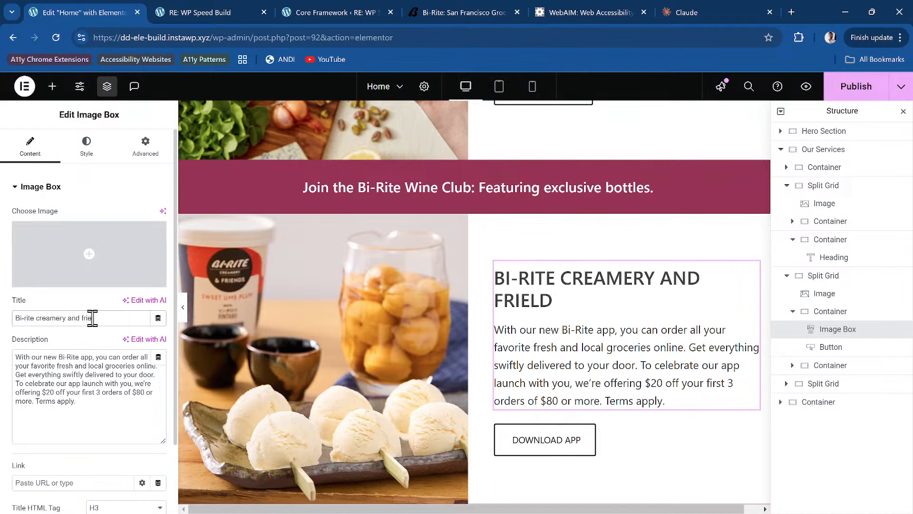
key(BackSpace)
text(ends)
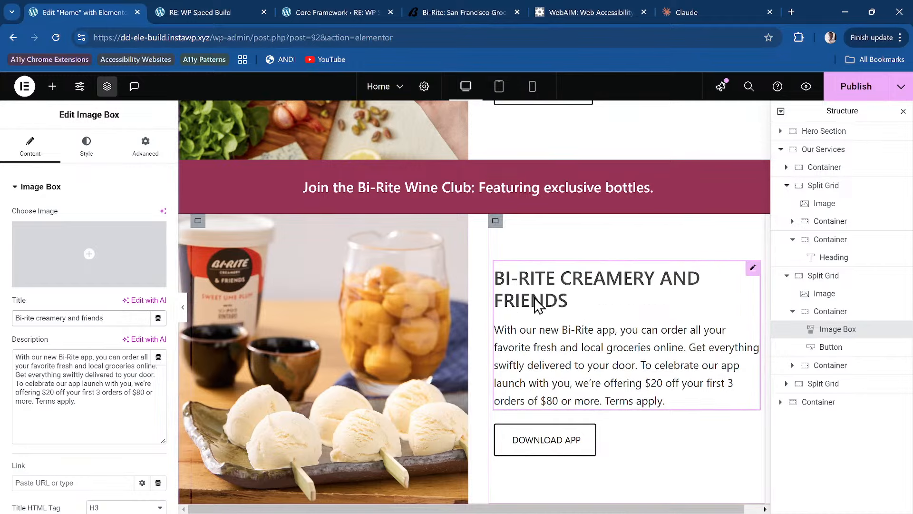
Step: Replace the creamery image box's description with the paragraph about Rintaro and Sweet Ume Plum copied from the reference site
scroll(489, 318, down, 4)
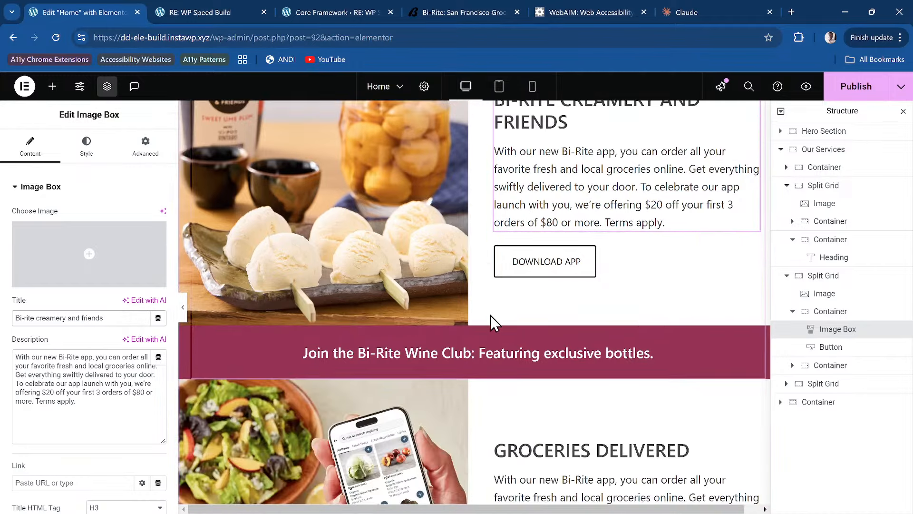
scroll(546, 294, up, 1)
scroll(569, 312, down, 6)
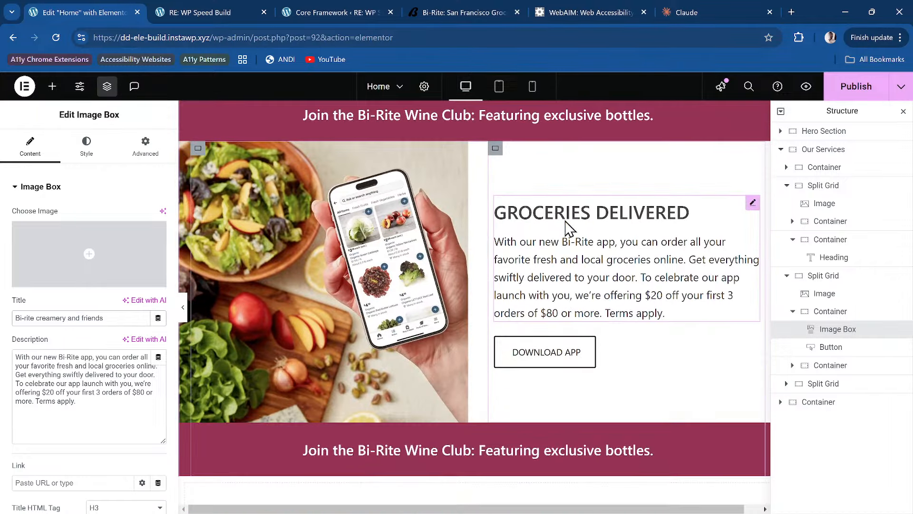
click(569, 210)
scroll(576, 264, up, 6)
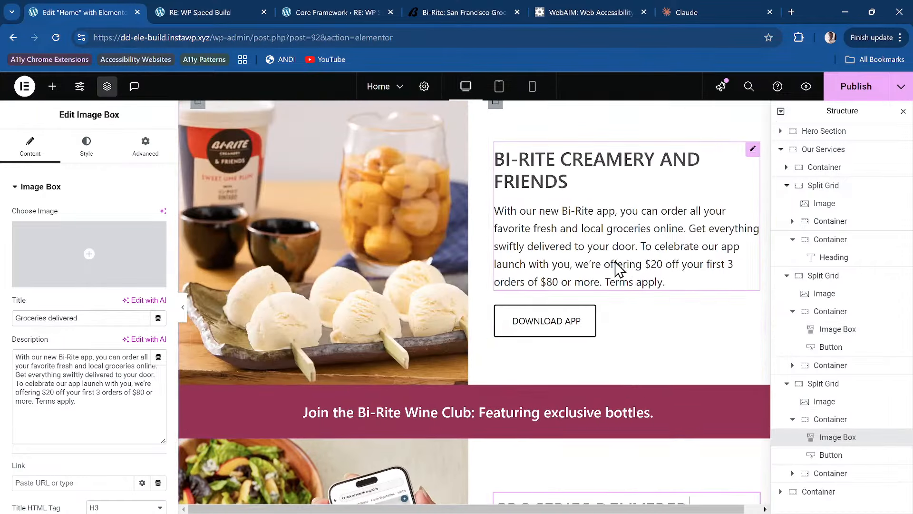
click(579, 261)
click(456, 14)
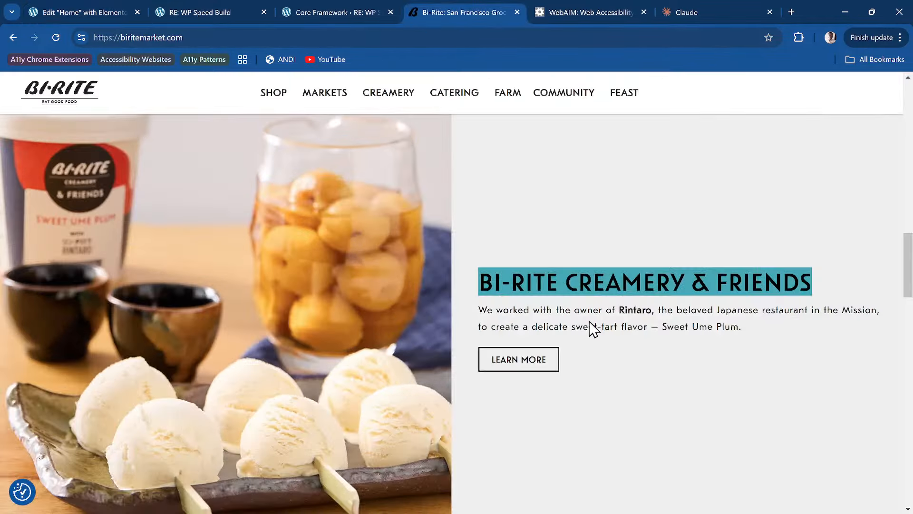
drag(742, 326, 474, 315)
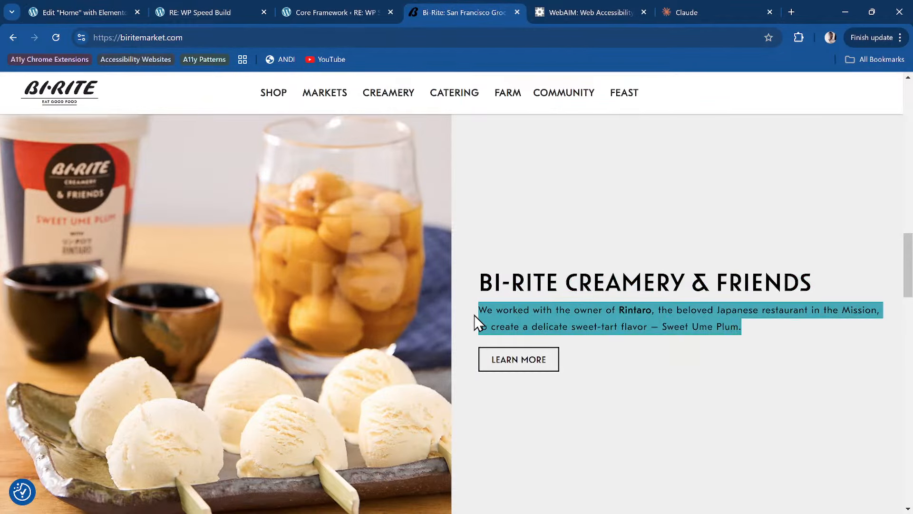
click(116, 11)
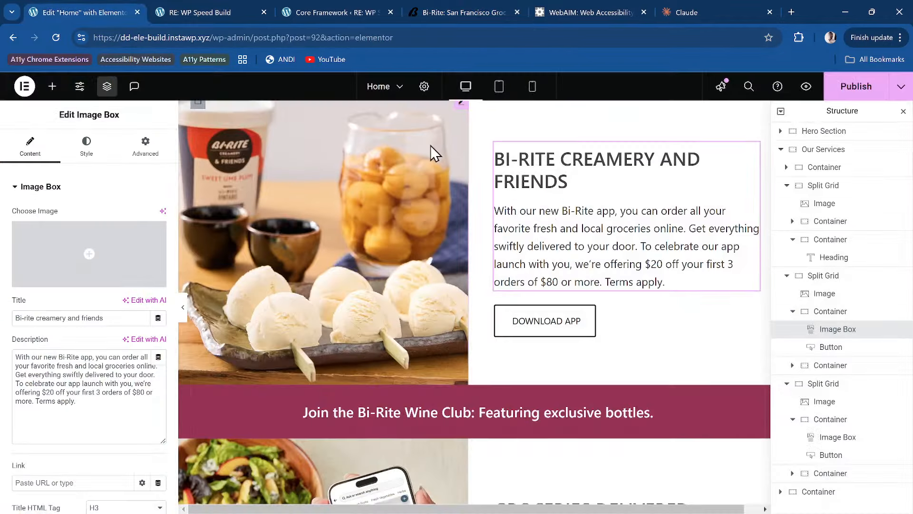
triple_click(115, 375)
text(We worked with the owner of Rintaro, a new izakaya, the beloved Japanese restaurant in the Mission, to create a delicate sweet-tart flavor – Sweet Ume Plum.)
Step: Look up the catering section's heading on the reference site and retitle the third split grid's image box "Nourish + inspire"
scroll(497, 295, down, 6)
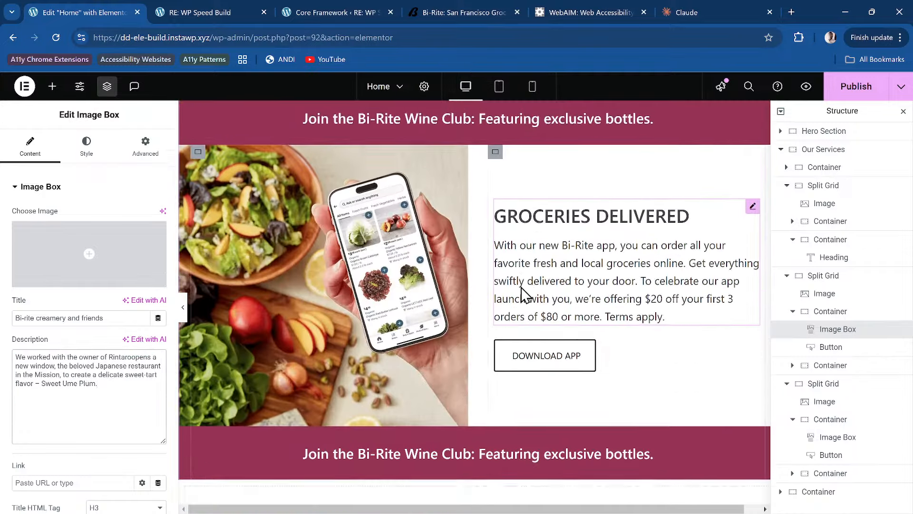
click(572, 213)
click(487, 10)
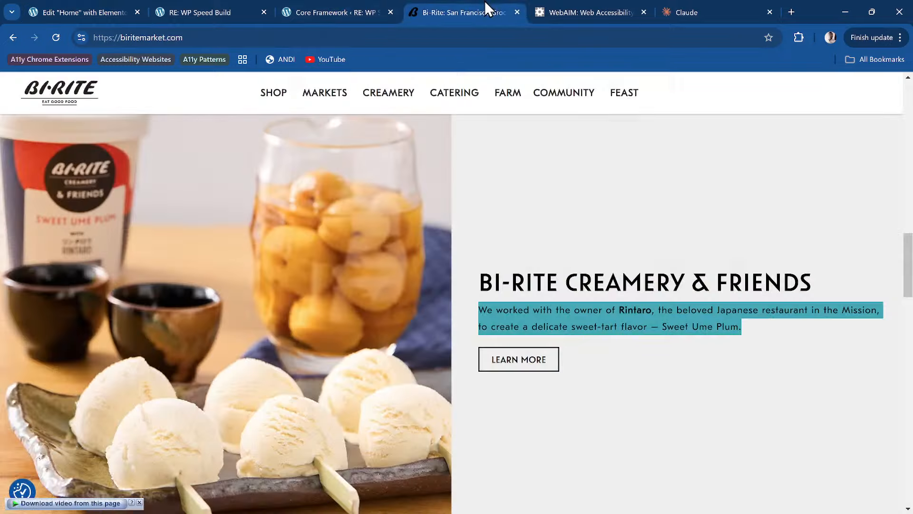
scroll(568, 284, down, 3)
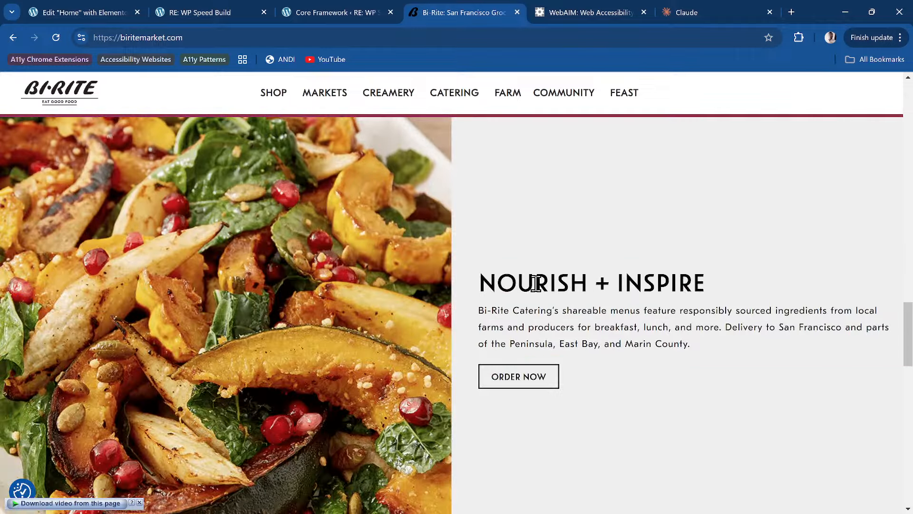
click(88, 10)
double_click(71, 318)
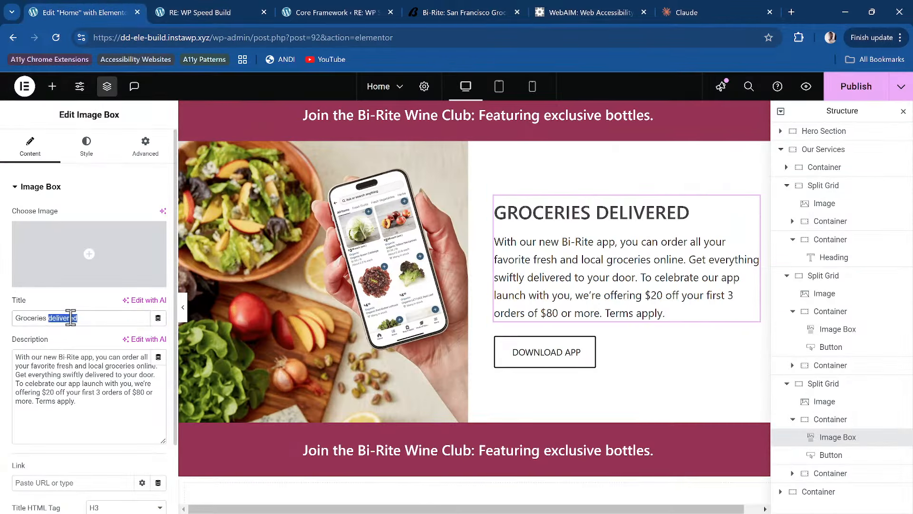
text(Nourish + inspire)
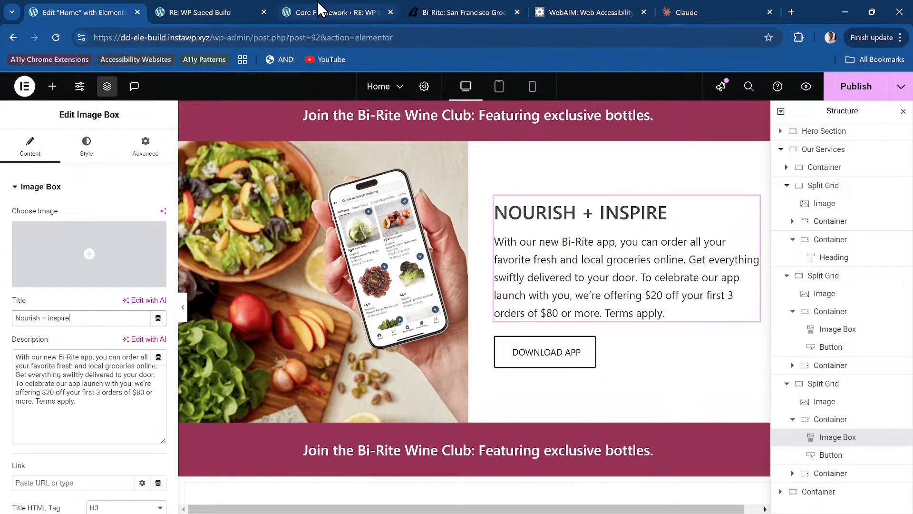
Step: Replace the third image box's description with the Bi-Rite Catering paragraph copied from the reference site
click(418, 11)
drag(699, 344, 480, 310)
key(ctrl+c)
click(66, 11)
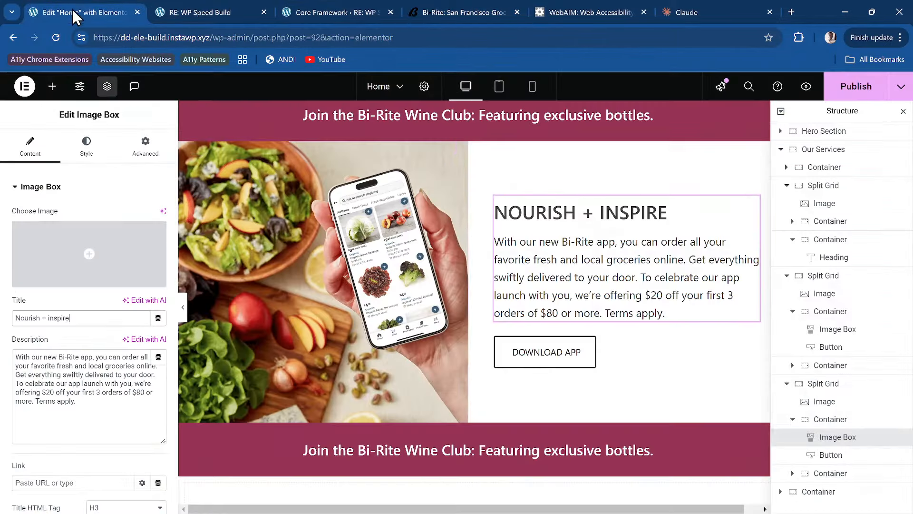
click(62, 420)
key(ctrl+a)
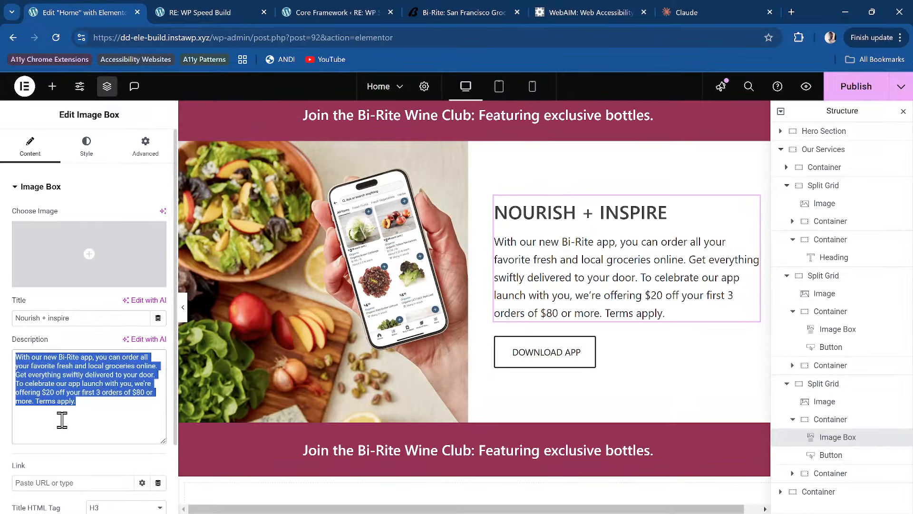
key(ctrl+v)
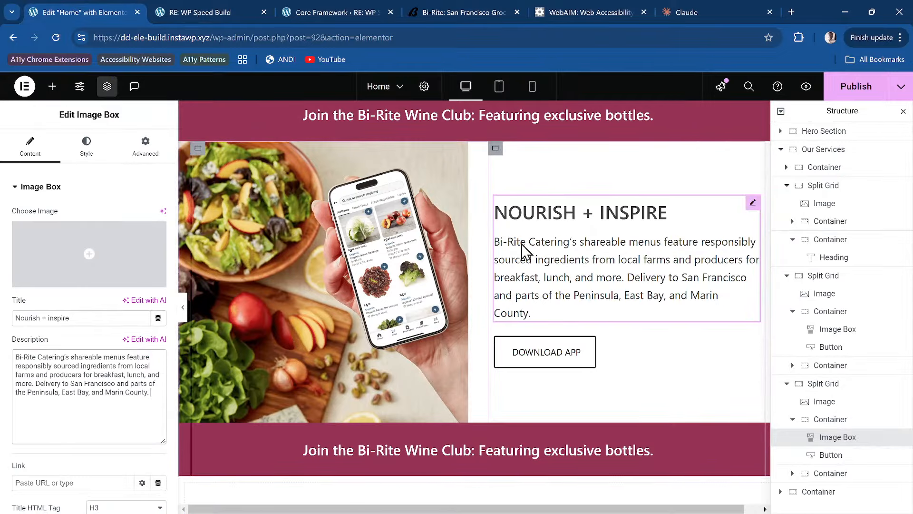
Step: Examine the button labels and banner texts of the groceries, creamery and deli sections on the Bi-Rite reference site
scroll(526, 248, up, 5)
scroll(512, 142, up, 5)
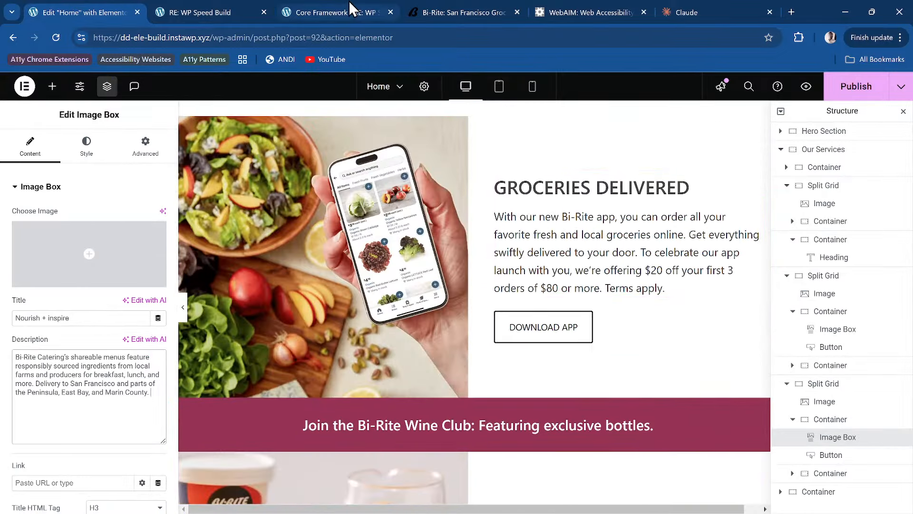
click(452, 12)
scroll(559, 261, down, 1)
scroll(552, 266, up, 13)
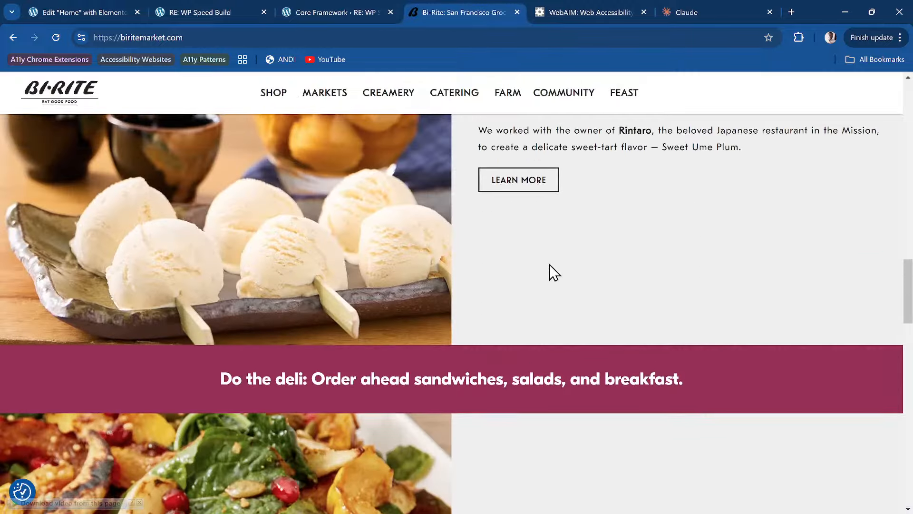
scroll(550, 272, up, 3)
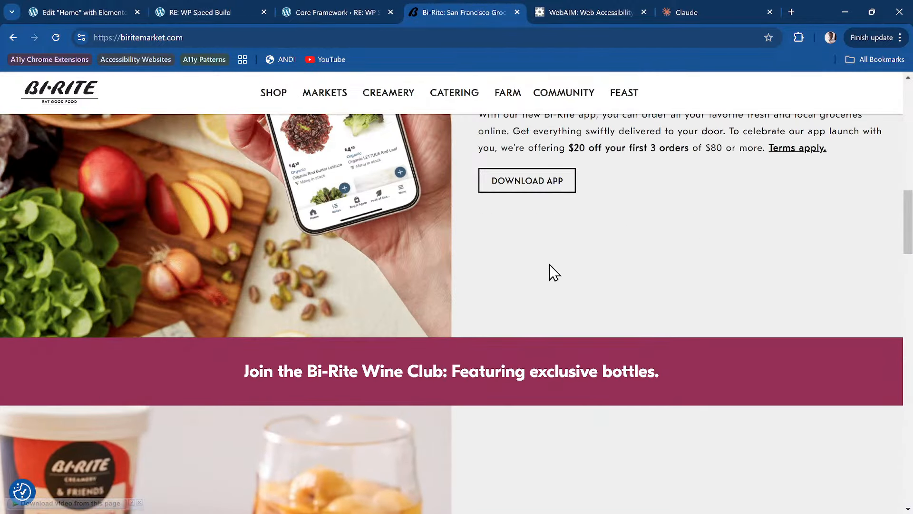
scroll(550, 267, up, 2)
scroll(550, 268, down, 8)
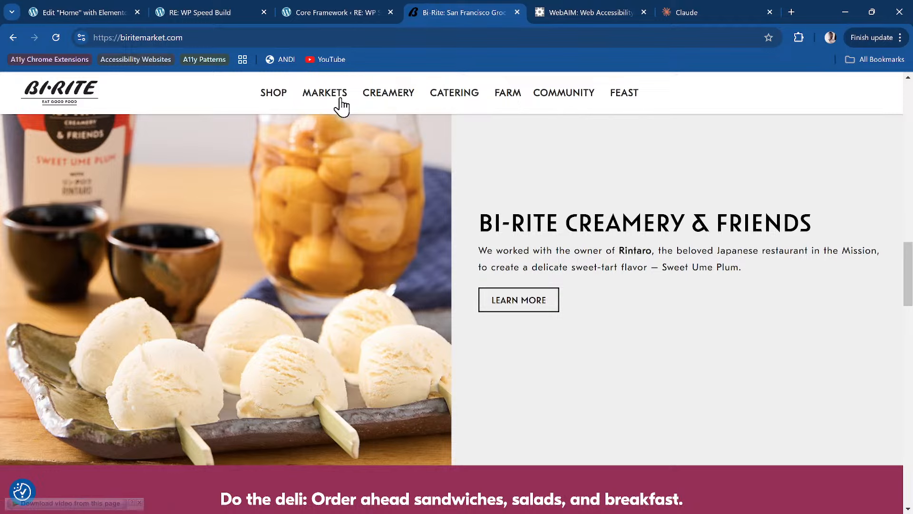
mouse_move(530, 100)
click(84, 12)
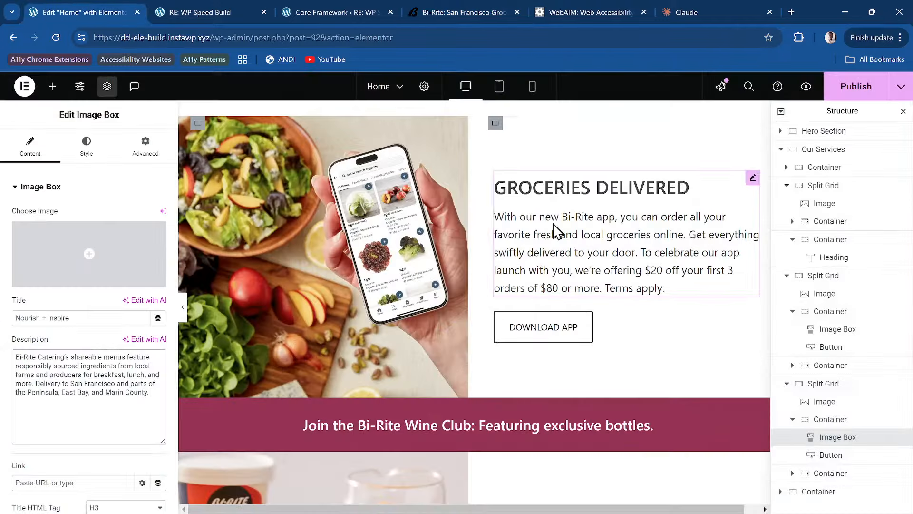
Step: Set the button text in the Bi-Rite creamery and friends split grid to "Learn more"
scroll(618, 333, down, 3)
scroll(617, 332, up, 3)
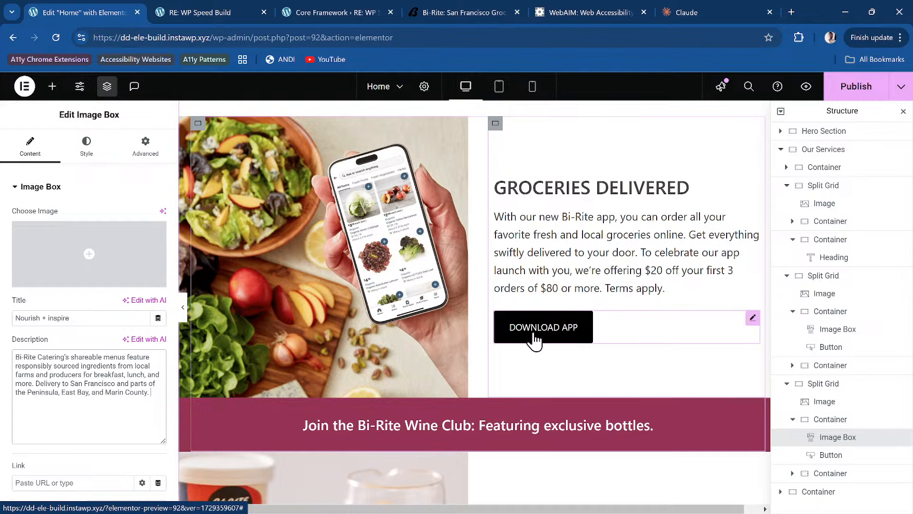
scroll(579, 328, down, 8)
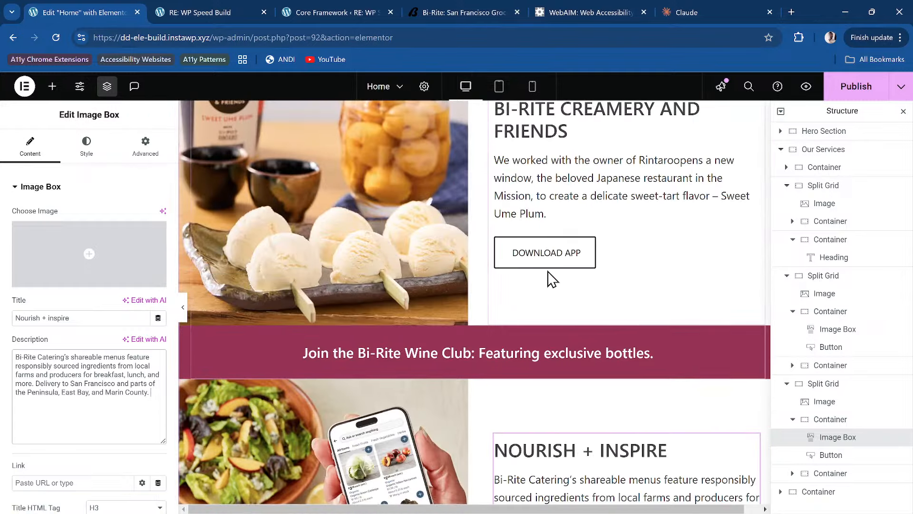
scroll(547, 276, down, 1)
click(567, 207)
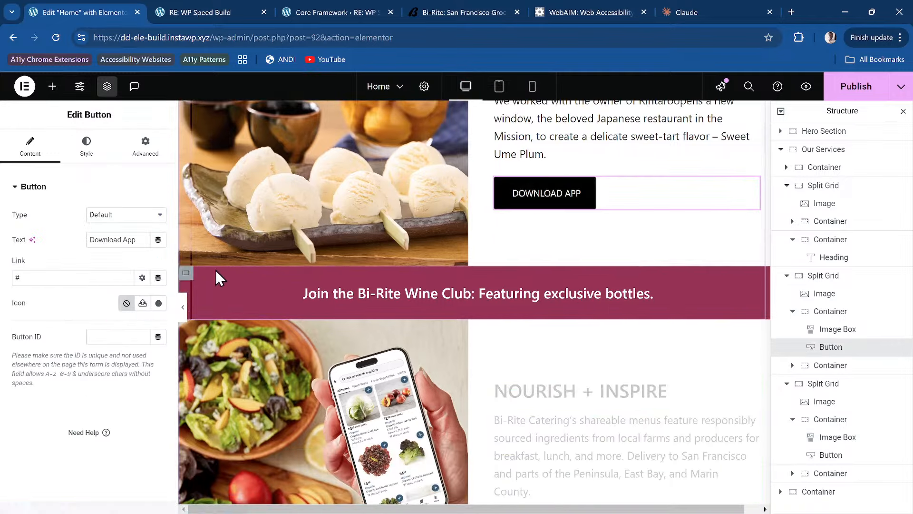
triple_click(108, 244)
text(Learn)
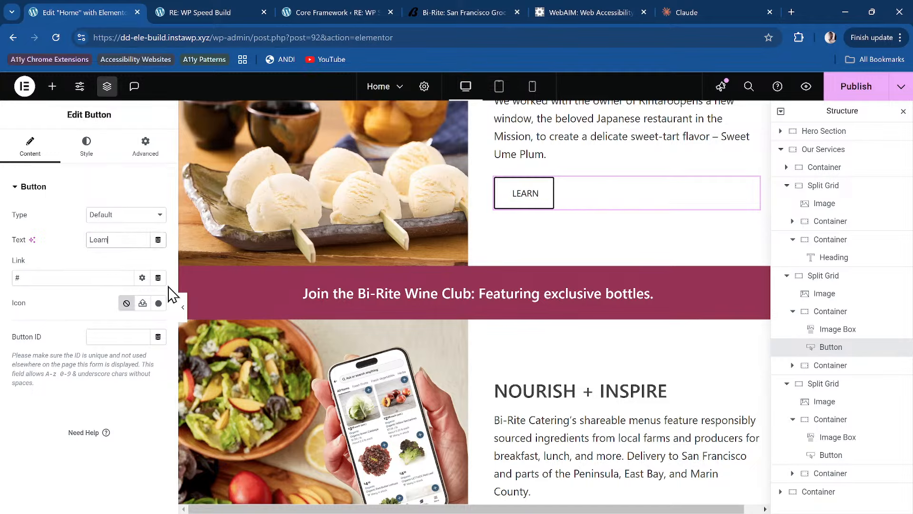
text( more)
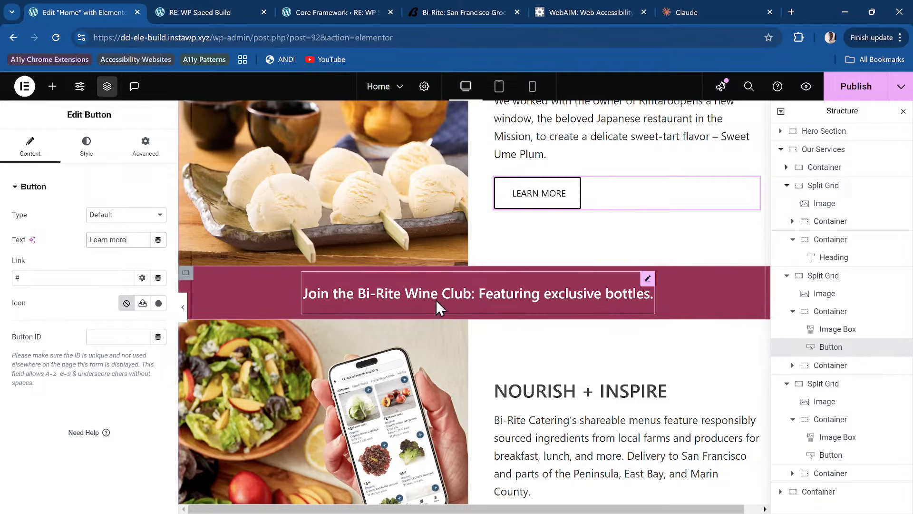
Step: Look up the catering section's button label on the reference site and set the Nourish + inspire button text to "Order now"
click(317, 10)
click(456, 12)
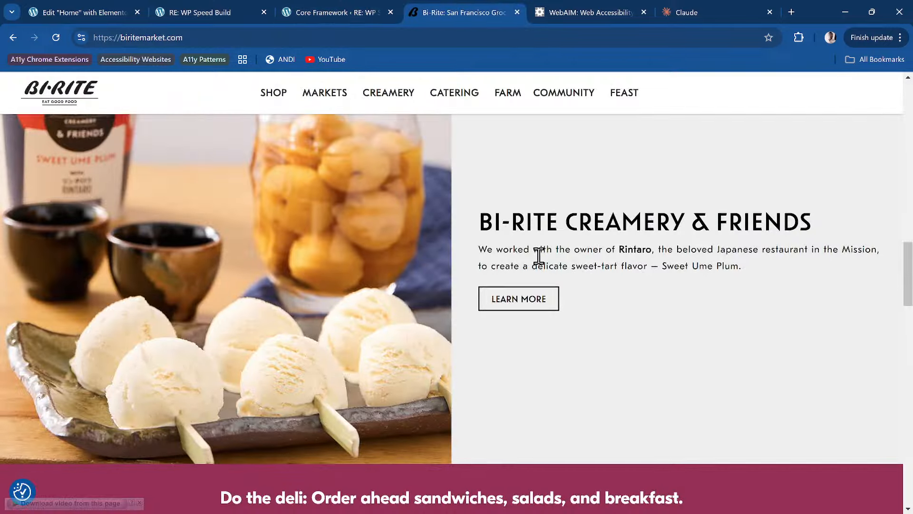
scroll(539, 285, down, 6)
scroll(539, 256, down, 2)
click(623, 381)
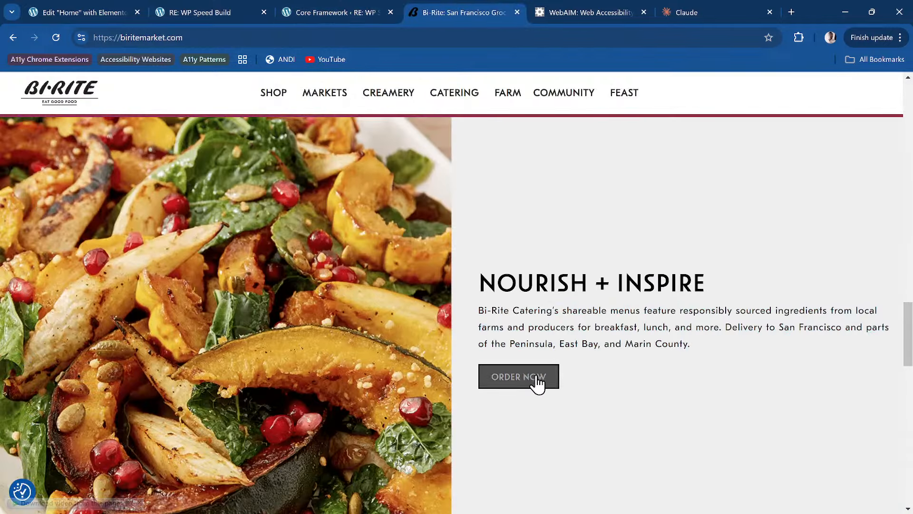
scroll(525, 407, down, 2)
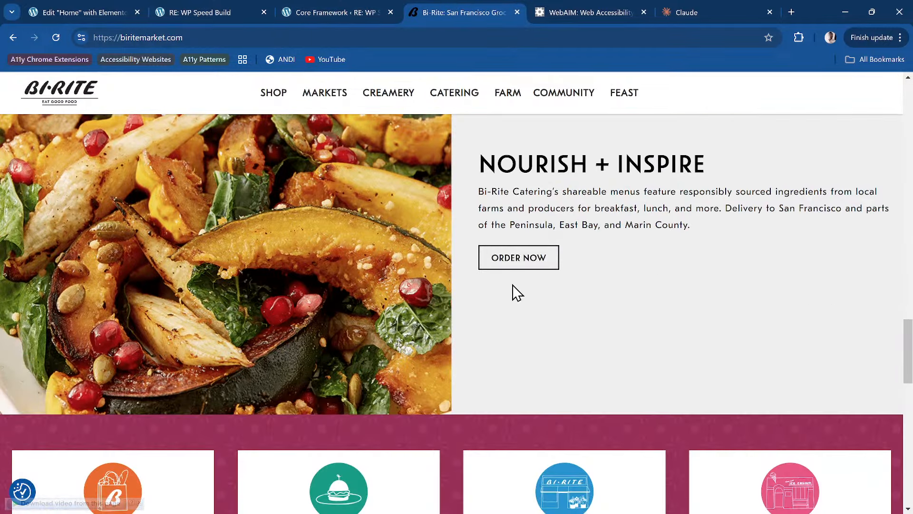
click(79, 11)
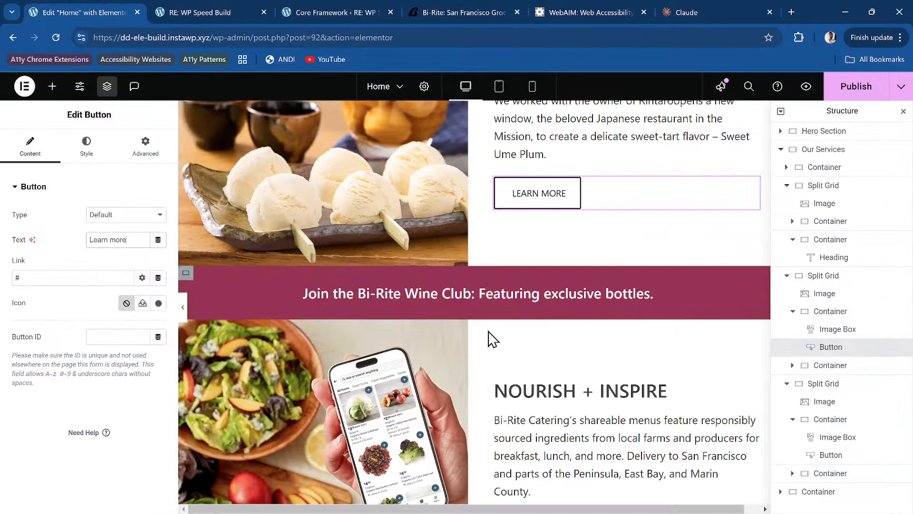
scroll(499, 342, down, 5)
click(554, 238)
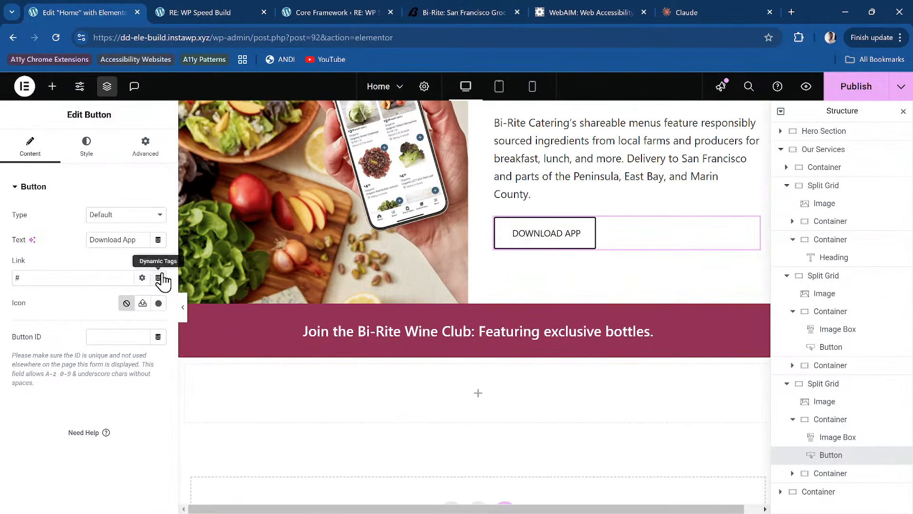
triple_click(122, 241)
text(O)
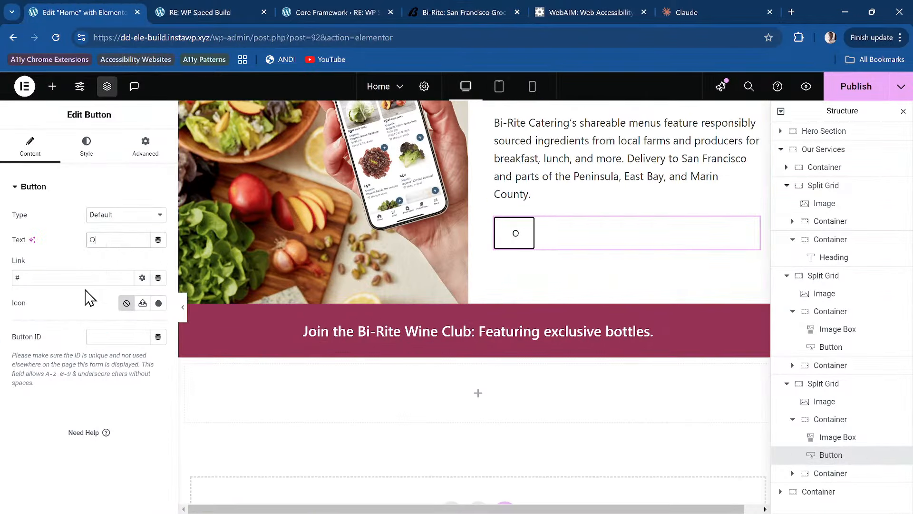
text(rder now)
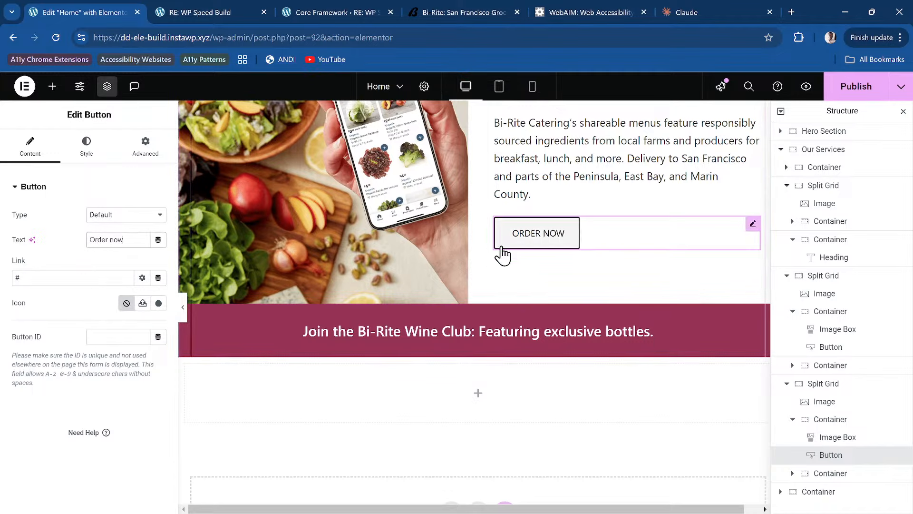
Step: Publish the home page with the updated split grid content
scroll(559, 250, up, 1)
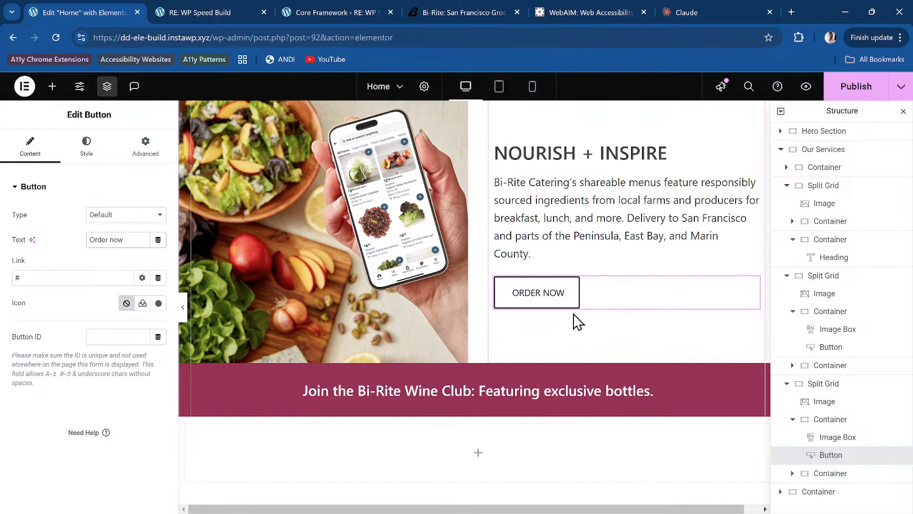
scroll(523, 266, up, 6)
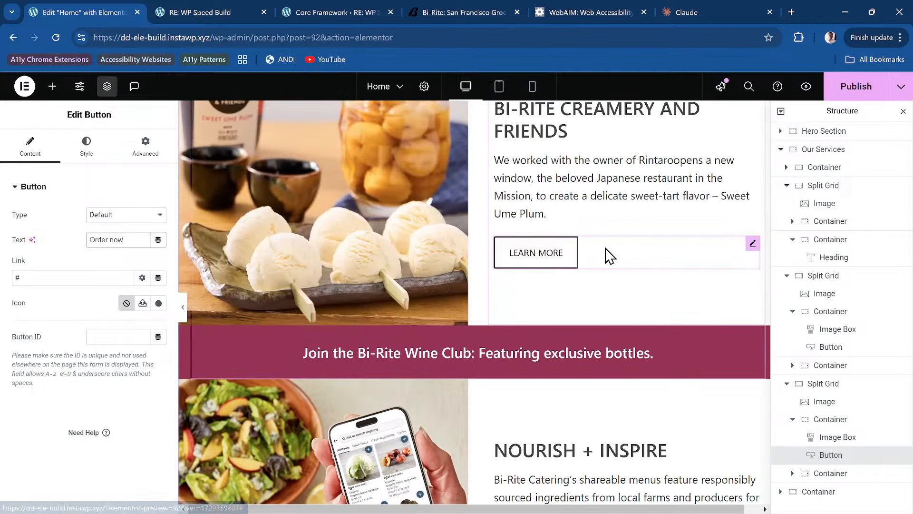
click(852, 93)
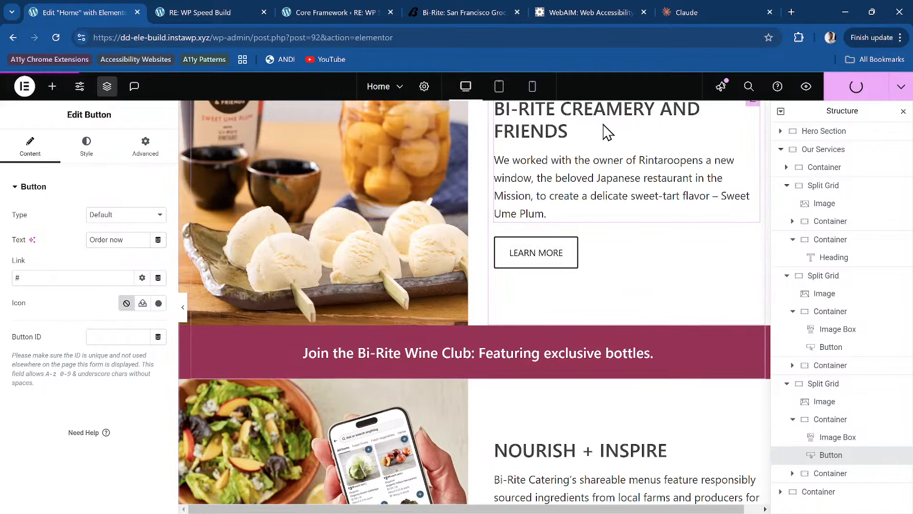
scroll(607, 135, down, 10)
scroll(424, 107, up, 3)
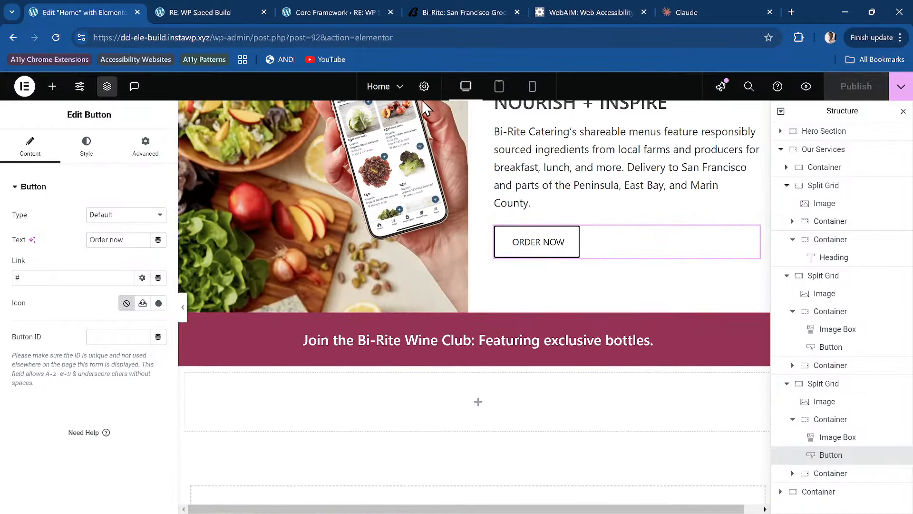
Step: Find the creamery section in the page preview and copy its ice cream image
click(166, 9)
scroll(506, 266, down, 15)
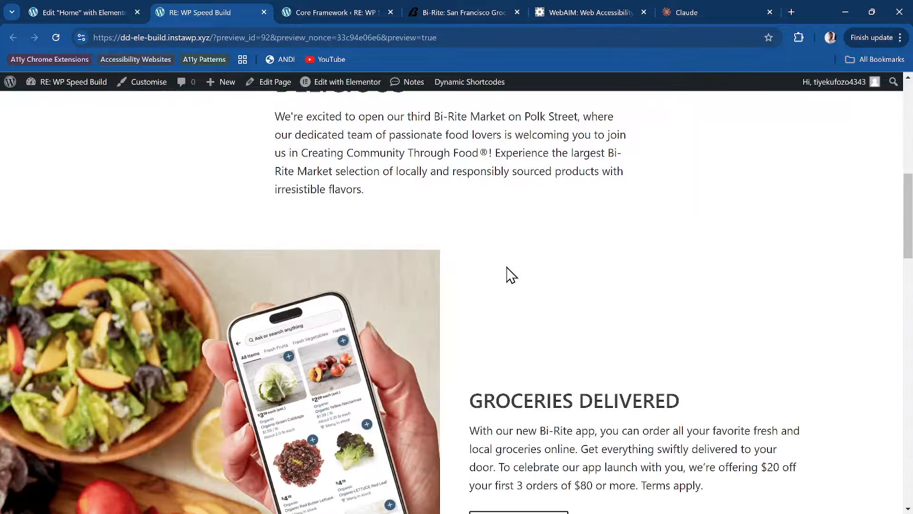
scroll(508, 275, up, 2)
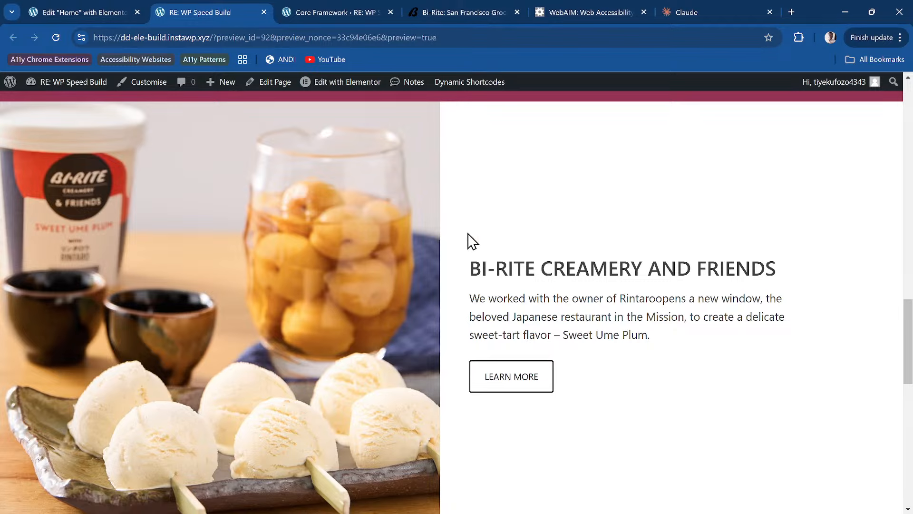
right_click(241, 230)
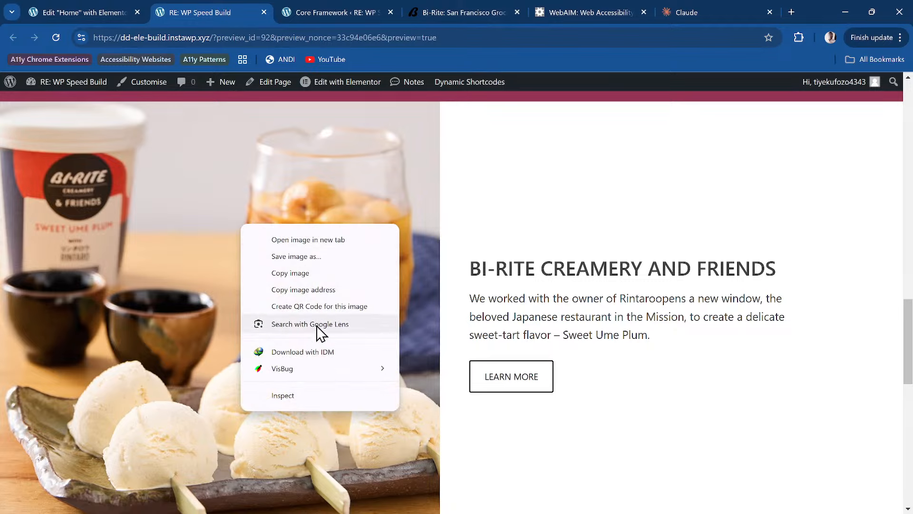
click(314, 277)
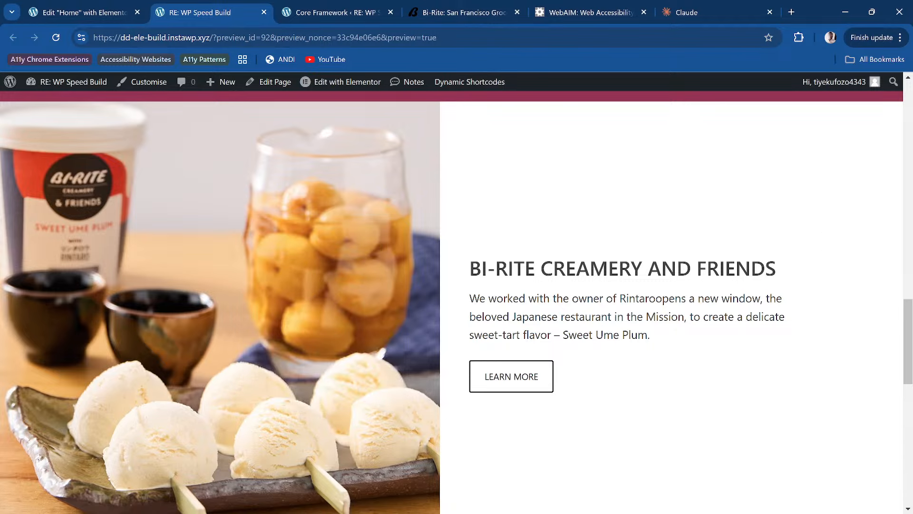
Step: Switch to the separate Claude window holding the "Alt Text for Restaurant Image" chat and move it fully into view
key(alt+Tab)
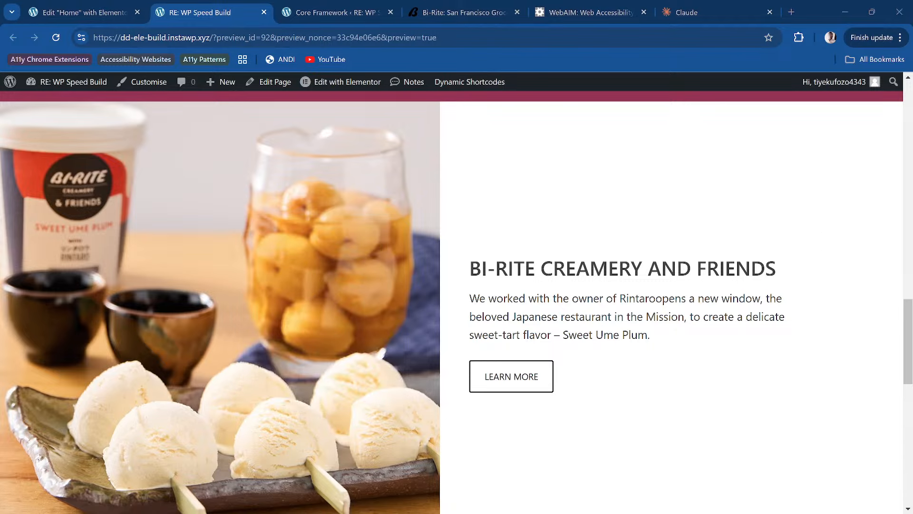
key(alt+Tab)
key(alt+Tab)
drag(910, 102, 316, 97)
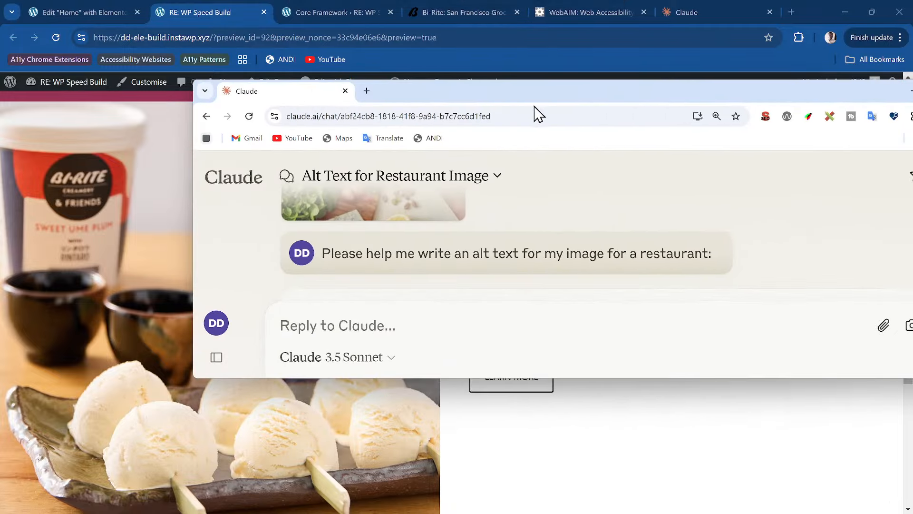
drag(587, 98, 497, 92)
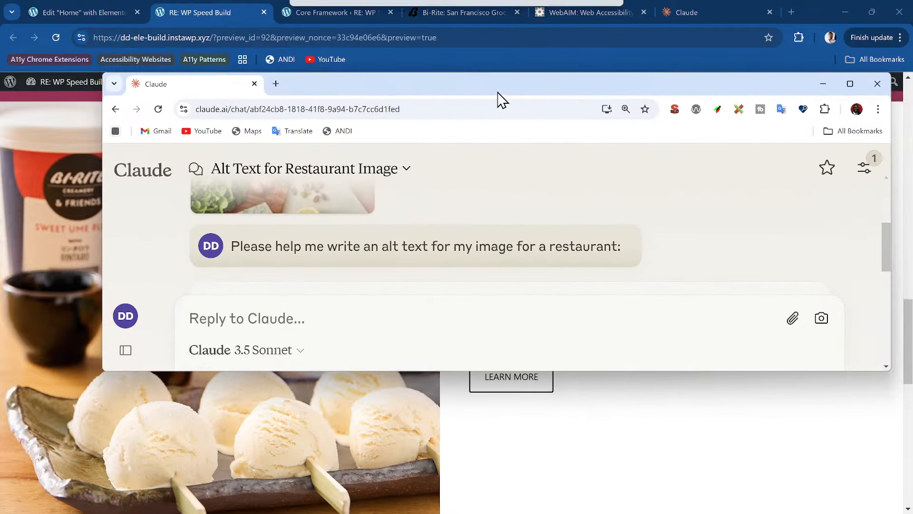
click(849, 89)
mouse_move(10, 177)
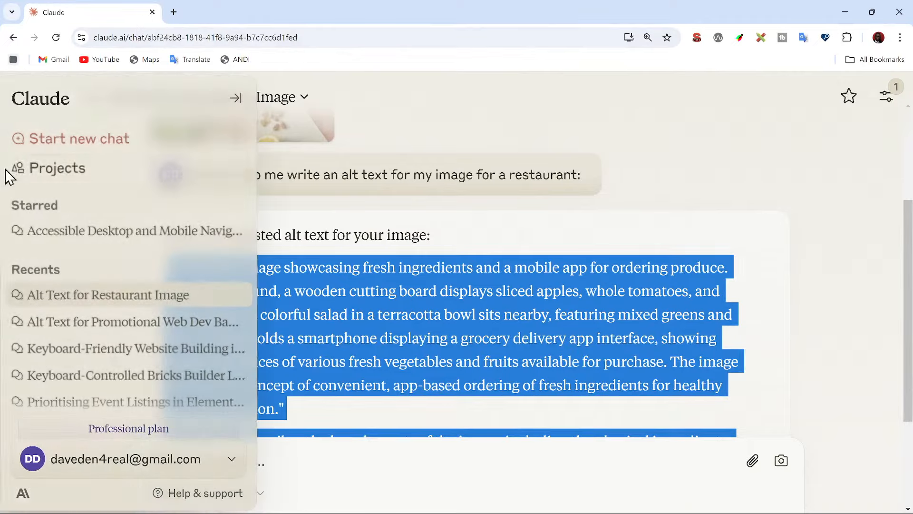
click(414, 108)
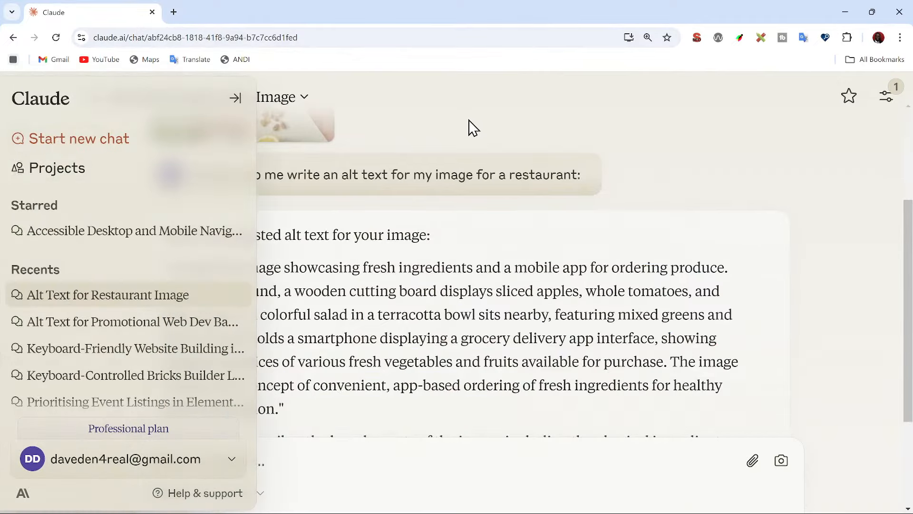
double_click(562, 16)
Step: Resize and position the Claude window beside the creamery image, and activate the chat's reply field
mouse_move(174, 161)
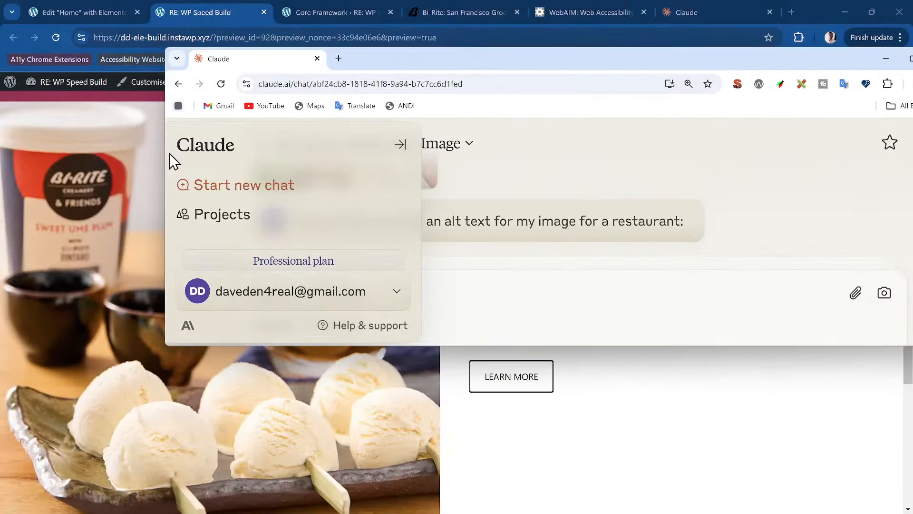
drag(161, 155, 526, 124)
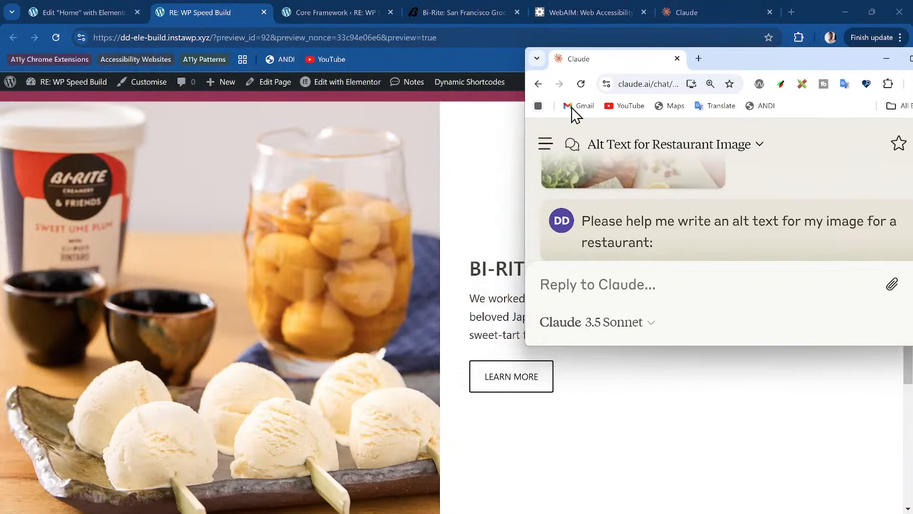
drag(770, 47, 696, 29)
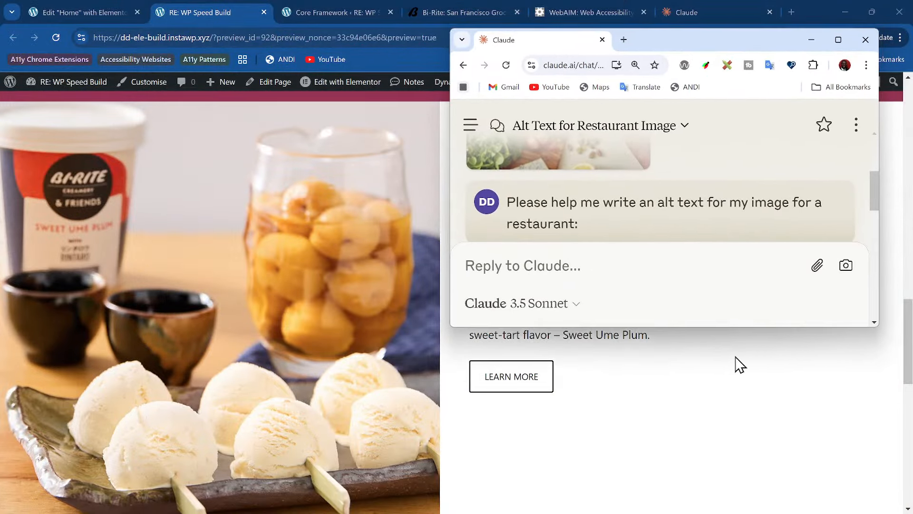
drag(744, 327, 769, 501)
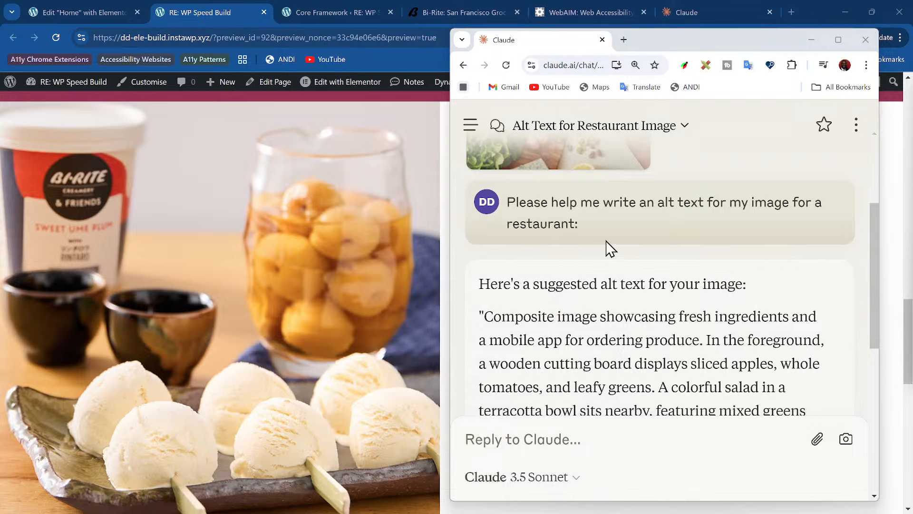
click(540, 438)
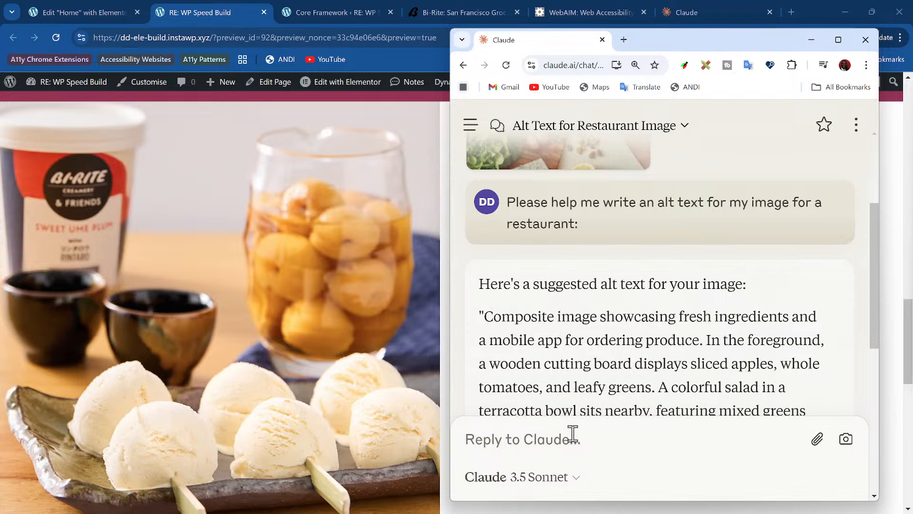
Step: Look over the creamery image in the page preview and the earlier alt text suggestion in the chat
scroll(318, 366, up, 1)
scroll(317, 366, down, 1)
scroll(318, 365, up, 2)
scroll(317, 366, down, 3)
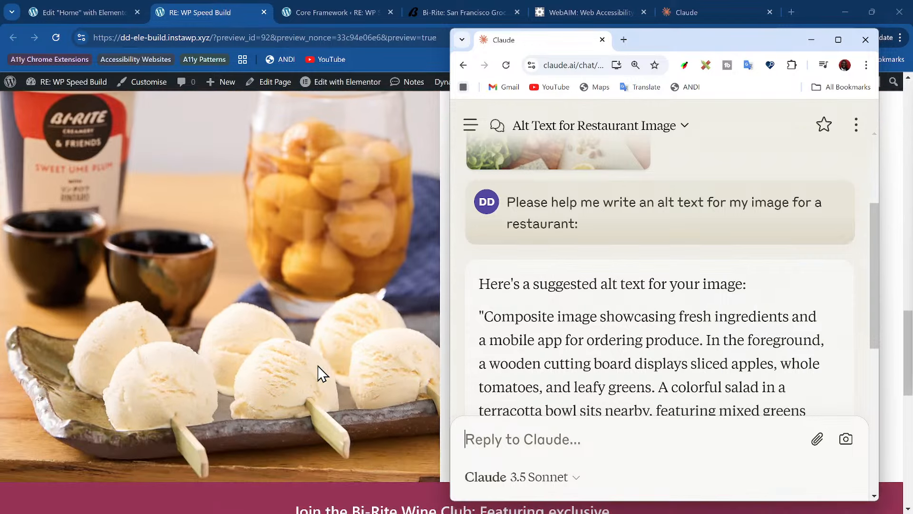
scroll(318, 366, up, 1)
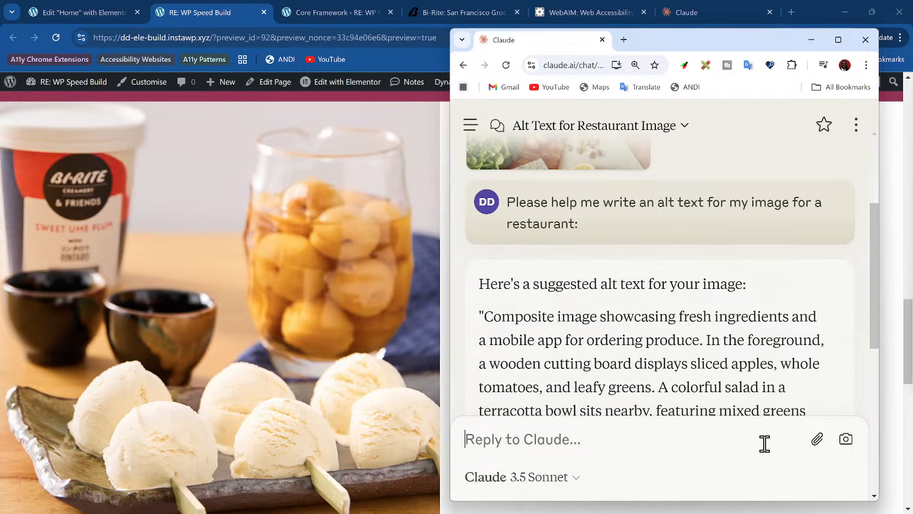
scroll(639, 427, down, 3)
scroll(608, 424, up, 5)
scroll(607, 424, down, 3)
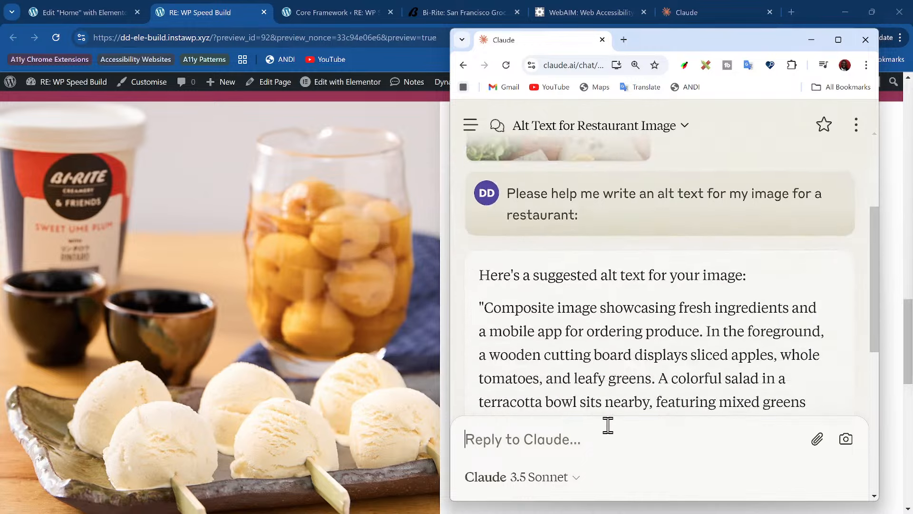
scroll(609, 425, down, 2)
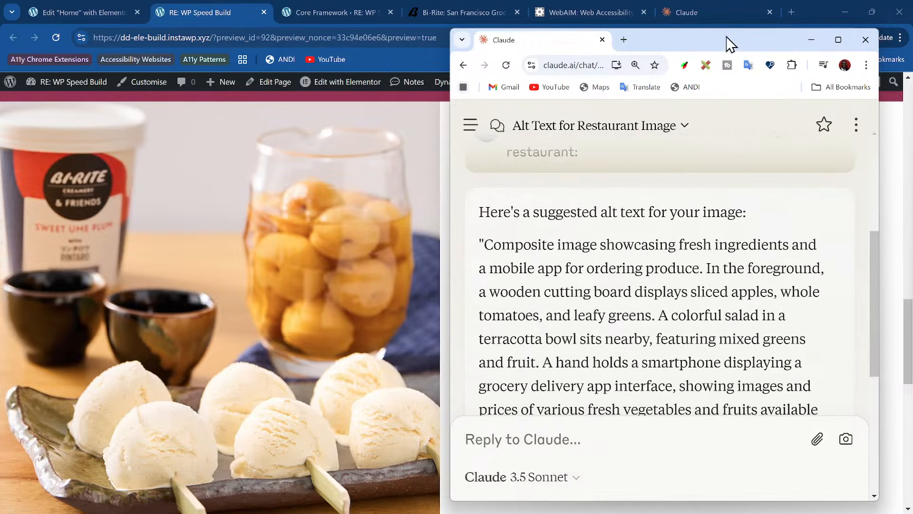
Step: Move the Claude window fully into view and draft the prompt "Please suggest an alt text for my image which is next to the foll"
drag(731, 44, 684, 49)
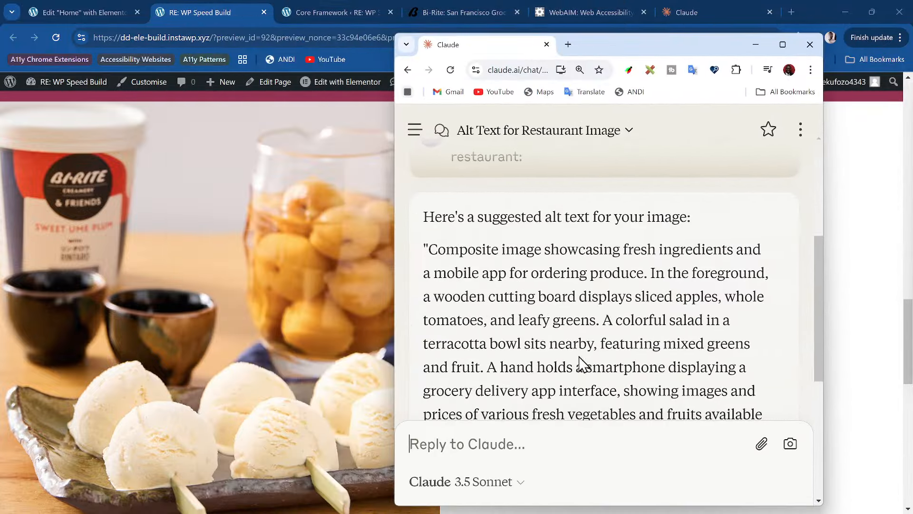
click(503, 448)
text(Please suggest an alt text for my image whi)
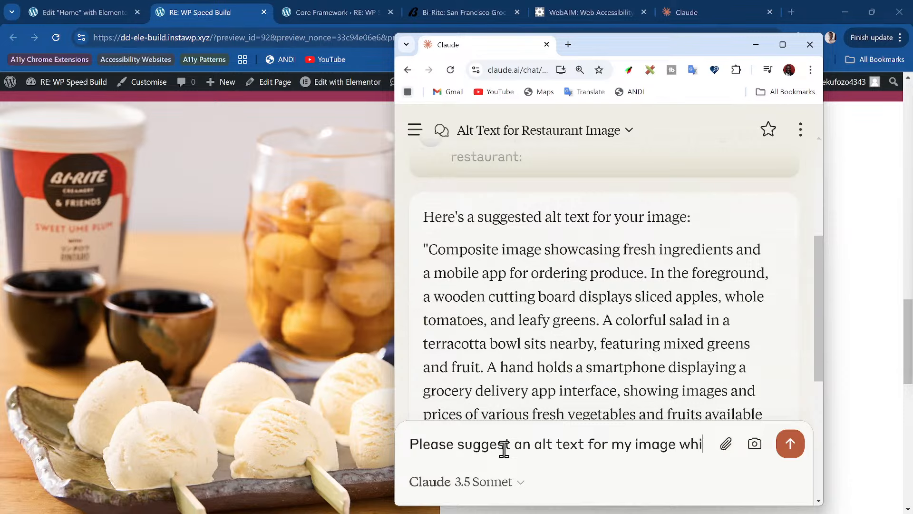
text(ch is next to the foll)
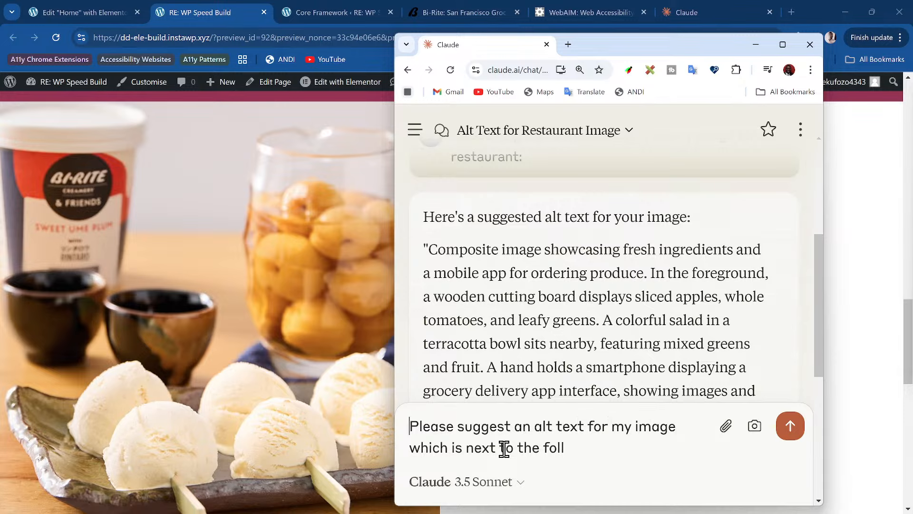
Step: Put "I have a restaurant website," before the draft request, make "please" lowercase, and end the prompt with "the following text:"
text(I'm a ra)
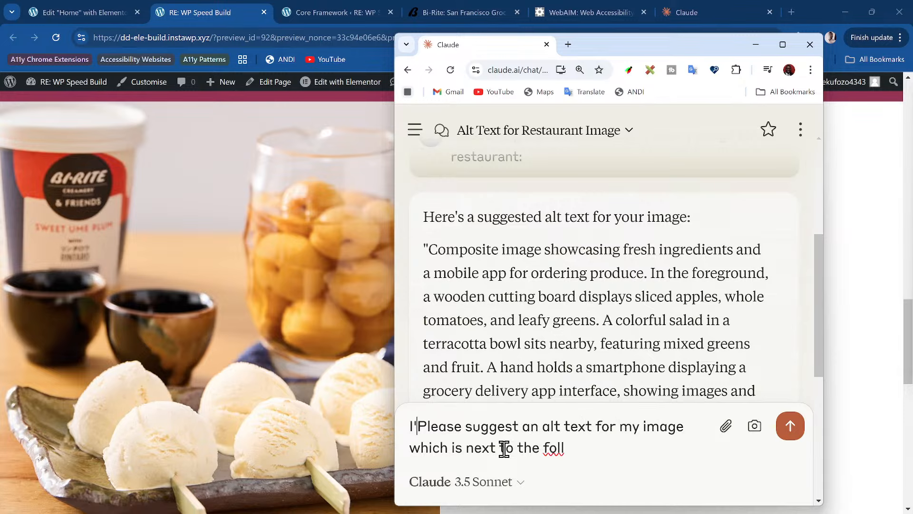
key(BackSpace)
text(estu)
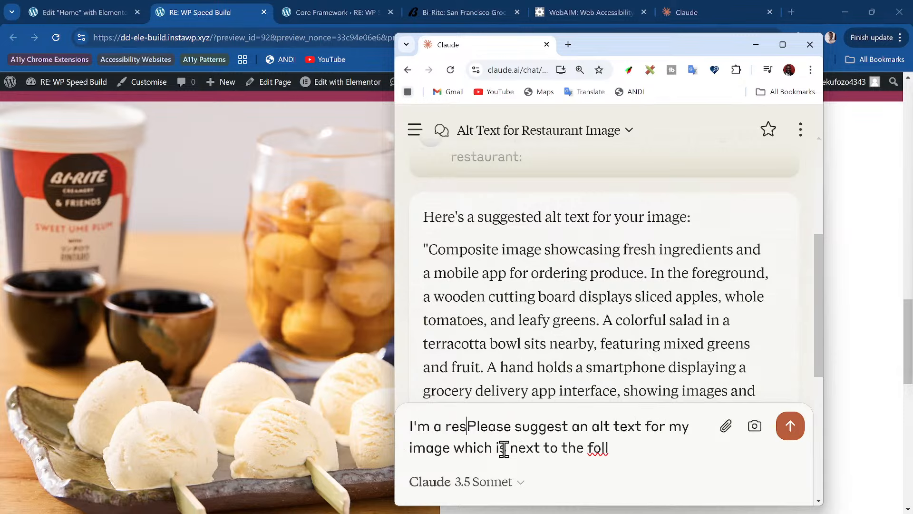
key(BackSpace)
key(BackSpace)
key(BackSpace)
key(BackSpace)
key(BackSpace)
key(BackSpace)
key(BackSpace)
key(BackSpace)
key(BackSpace)
key(BackSpace)
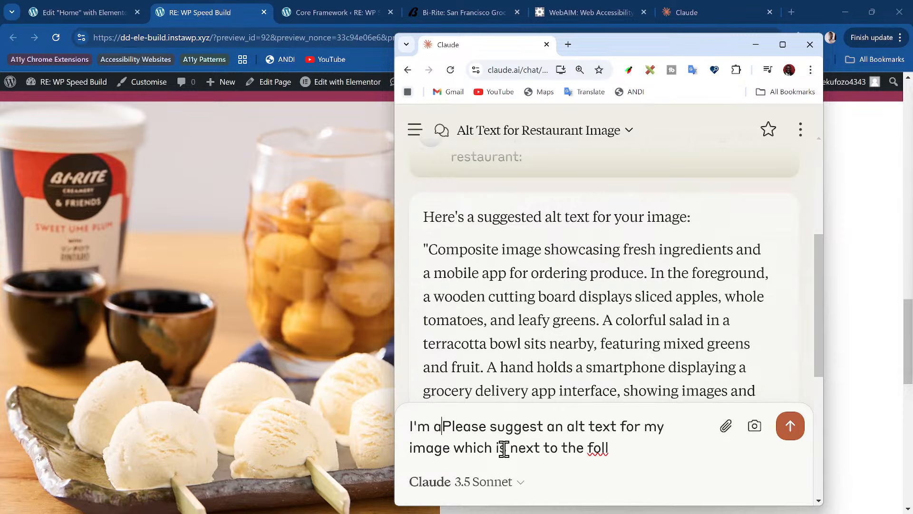
text(have a res)
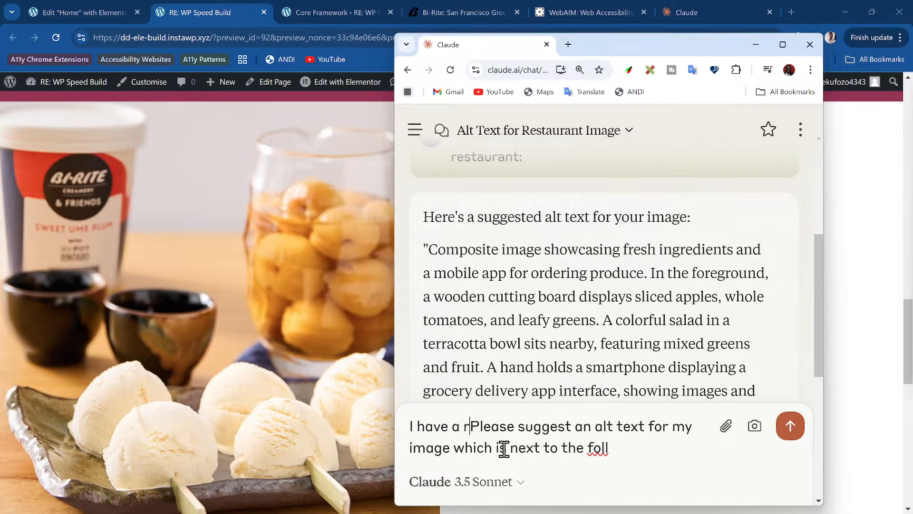
text(taurPlea)
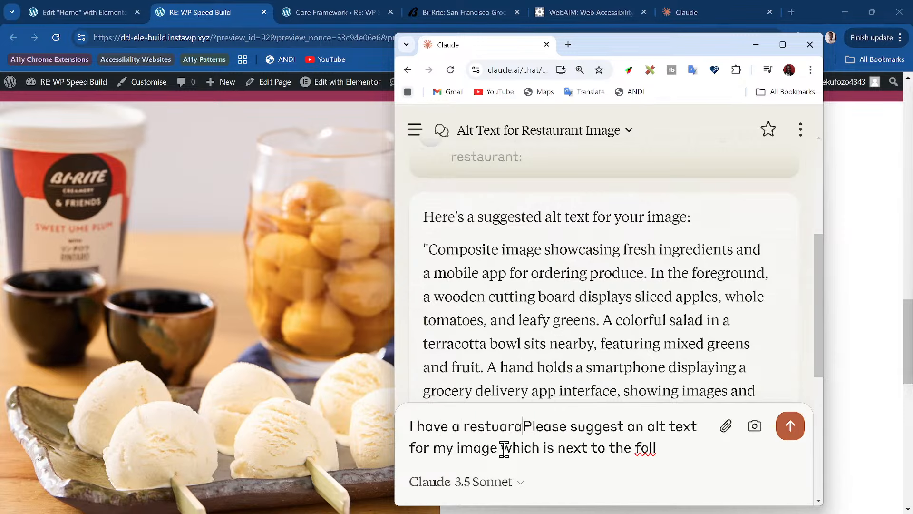
key(BackSpace)
key(BackSpace)
key(BackSpace)
text(urant website,)
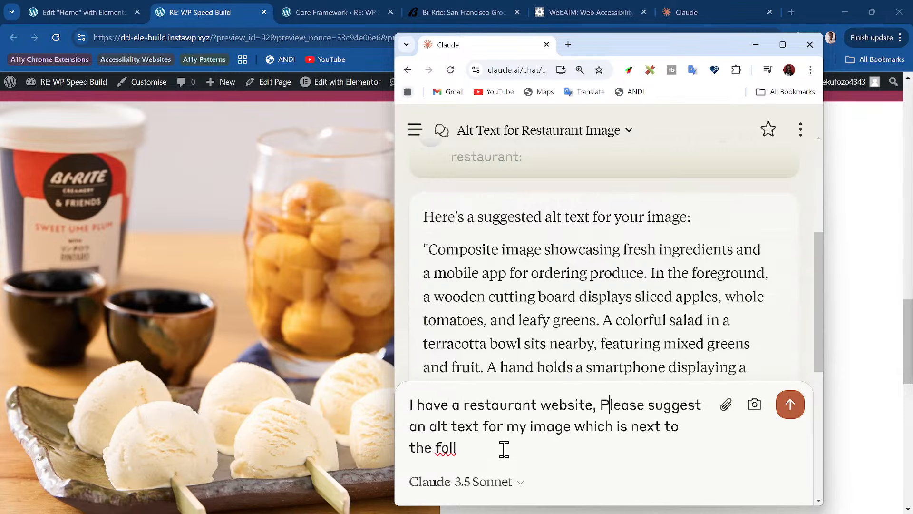
key(BackSpace)
text(p)
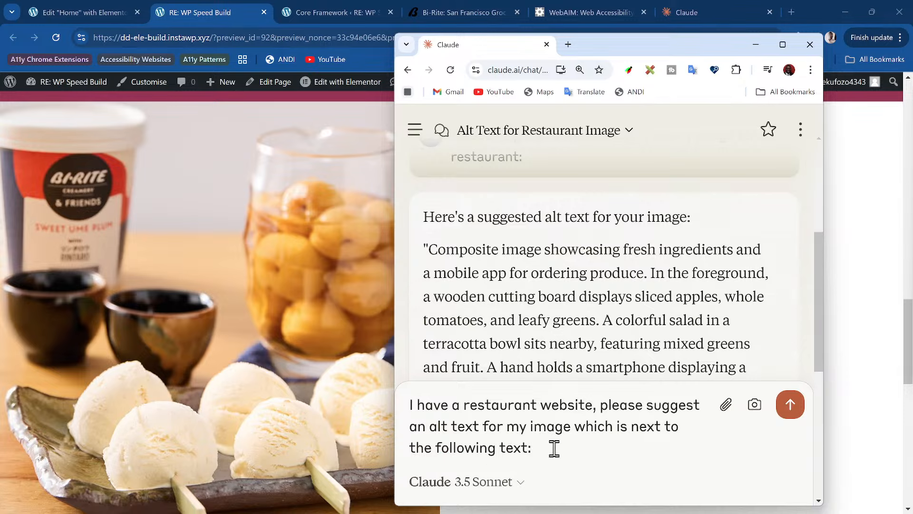
Step: Attach the copied ice cream image and add the preview page's "Bi-Rite Creamery and Friends" heading and paragraph on a new line of the prompt
key(ctrl+v)
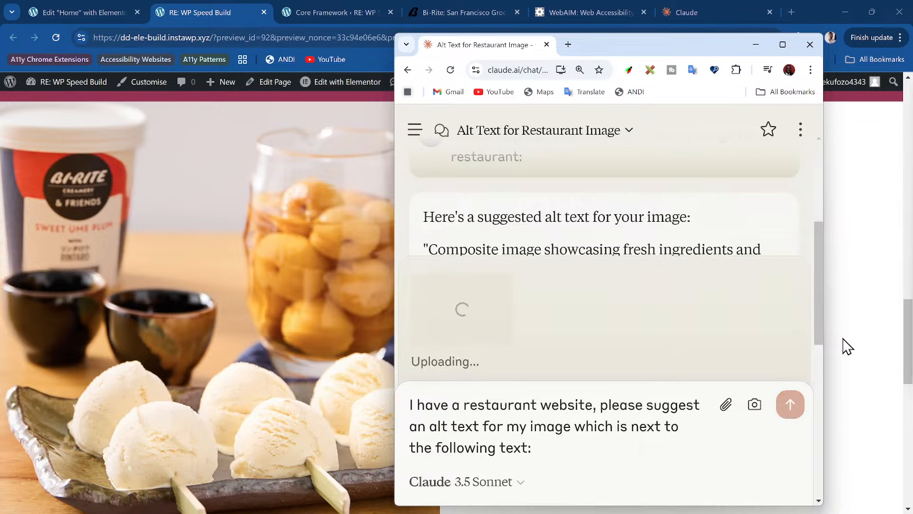
click(845, 347)
drag(663, 340, 468, 267)
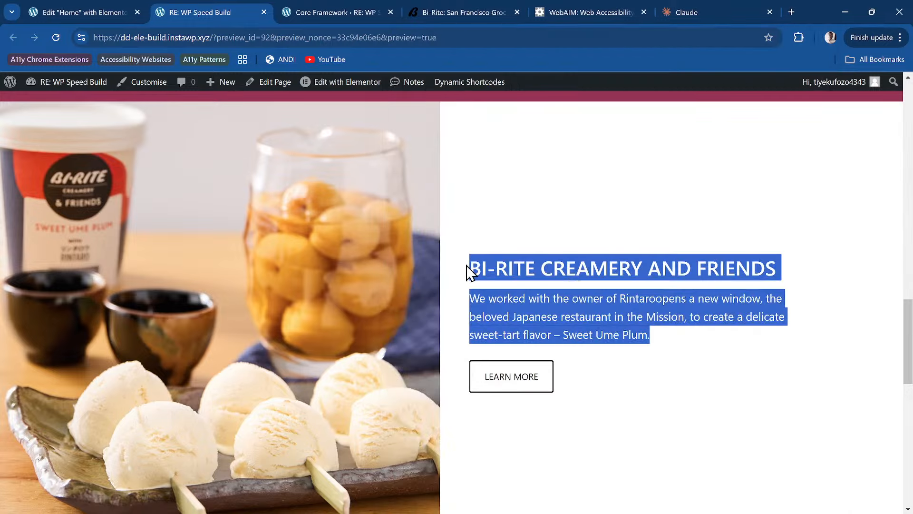
key(ctrl+c)
key(alt+Tab)
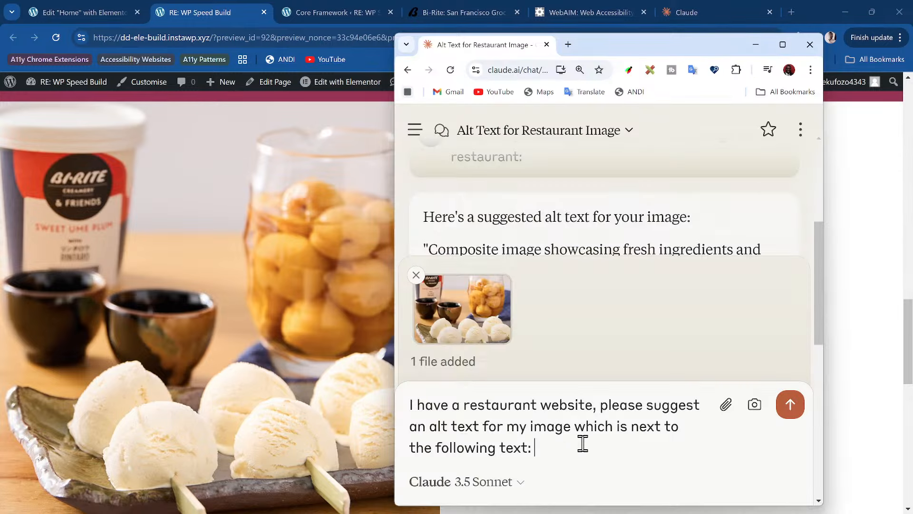
key(ctrl+v)
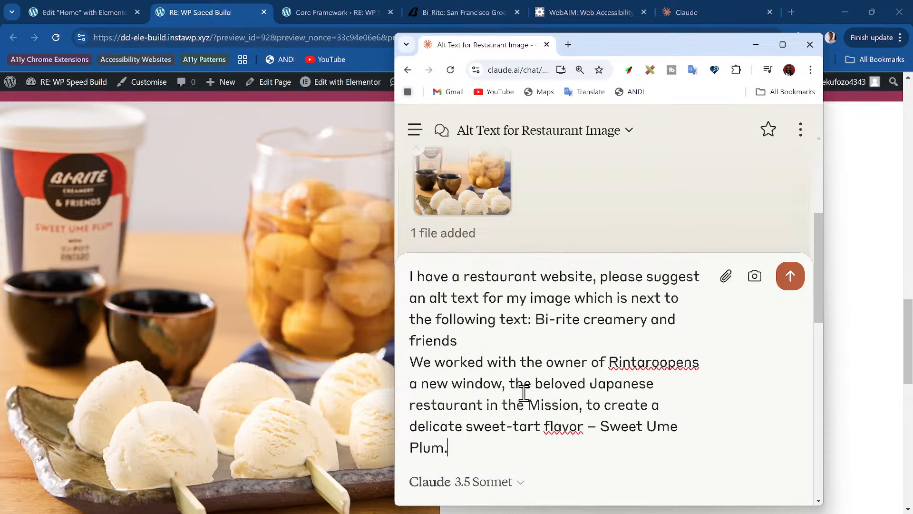
click(533, 320)
key(shift+Return)
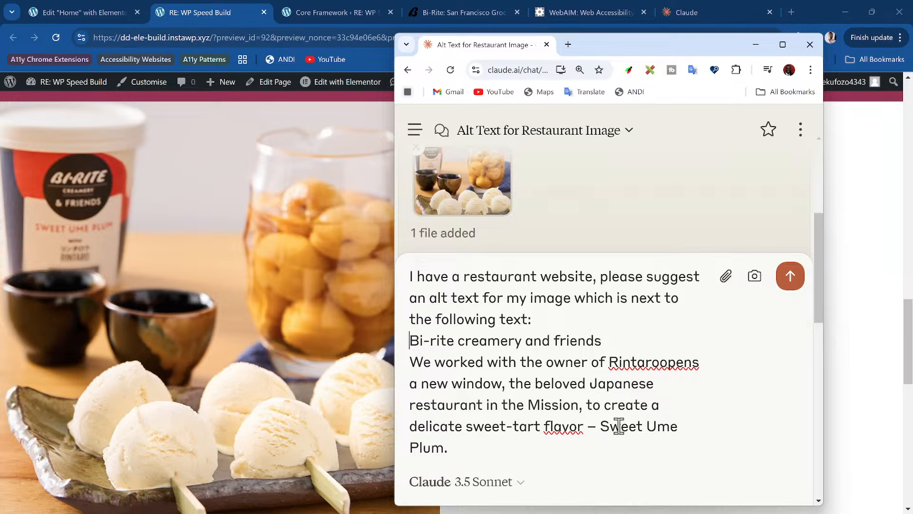
Step: Check the creamery text on the preview page, add a line break after the pasted text, and send the prompt to Claude
click(867, 352)
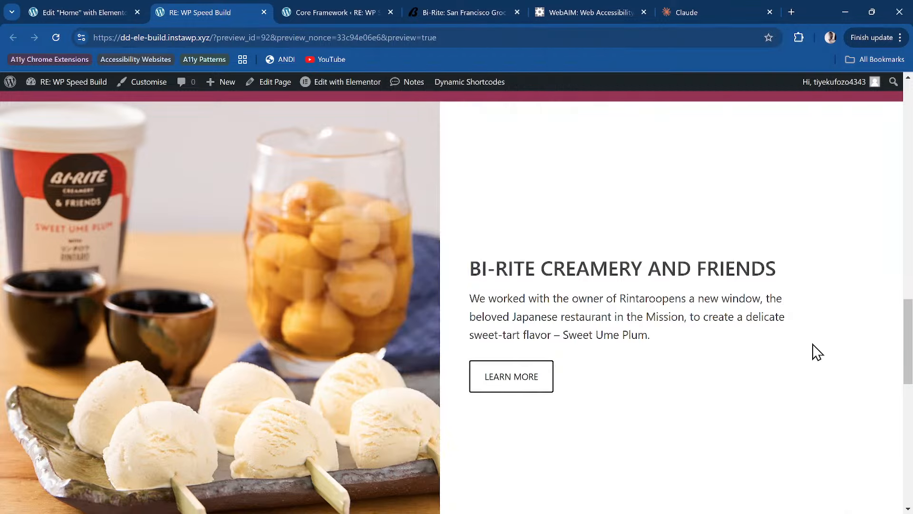
key(alt+Tab)
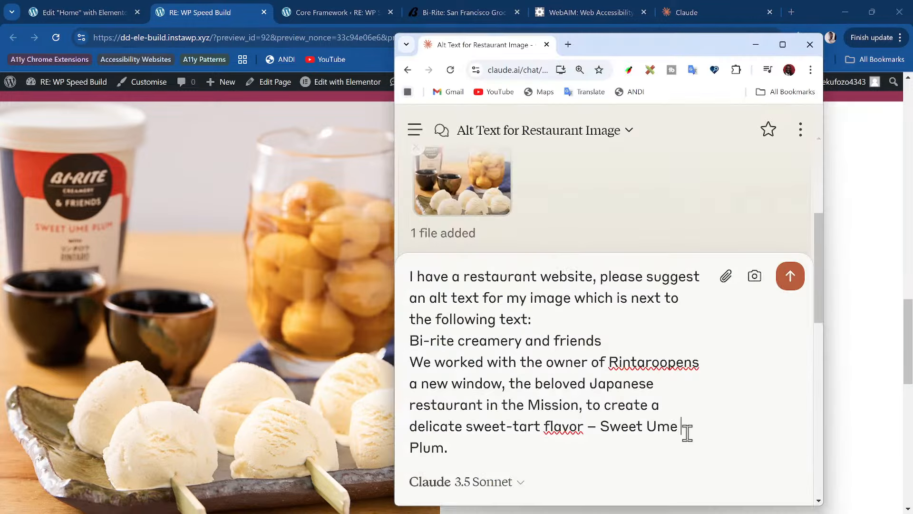
click(502, 446)
key(shift+Return)
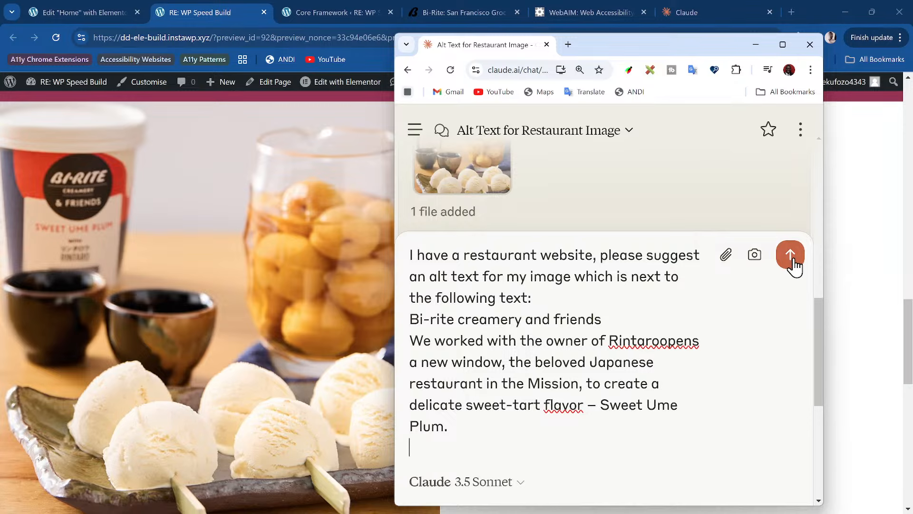
click(790, 256)
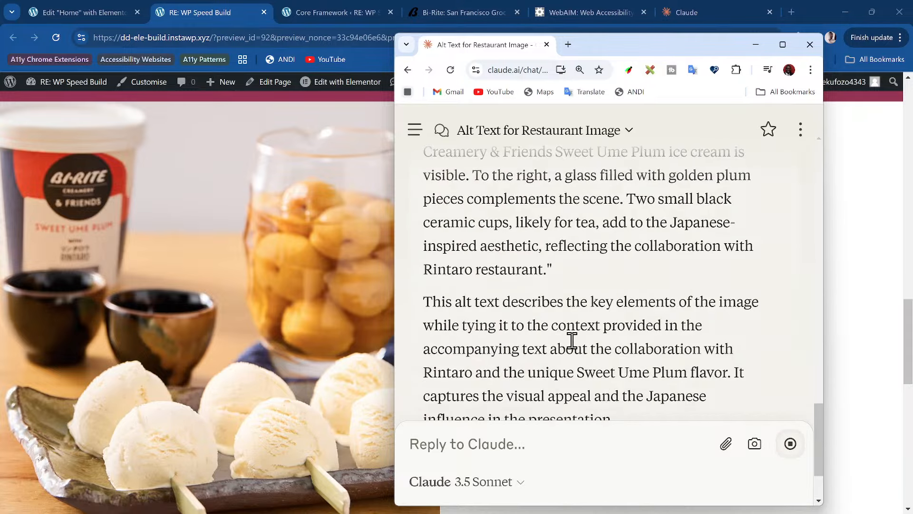
Step: Read the suggested creamery alt text and draft the follow-up "Can you make the alt text less than 250"
scroll(577, 350, up, 5)
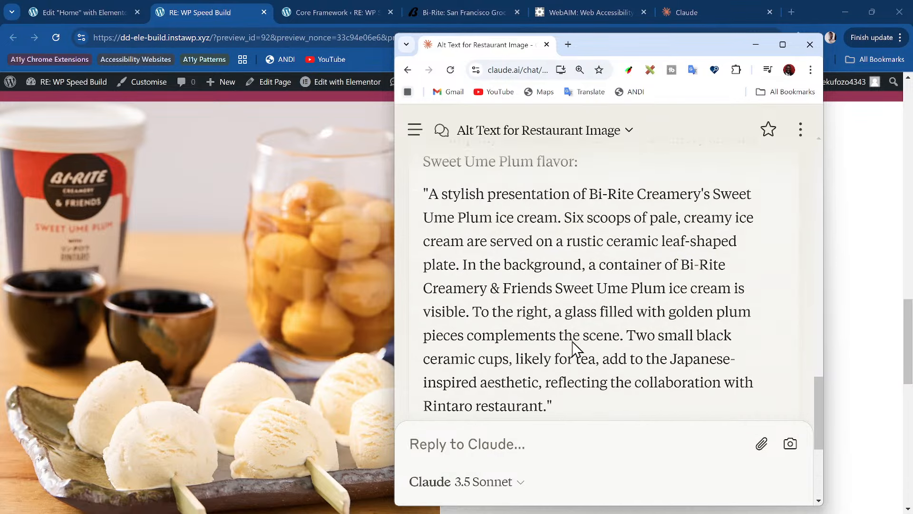
scroll(577, 351, down, 1)
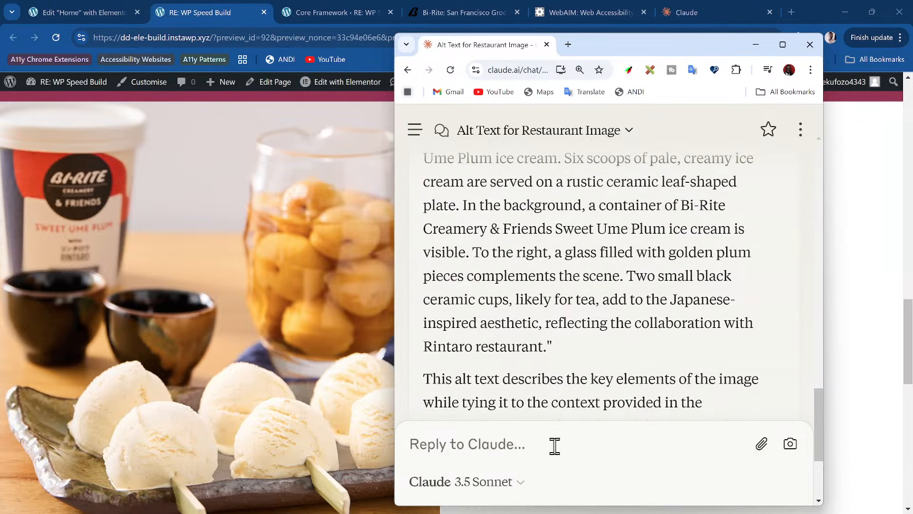
text(Can you make )
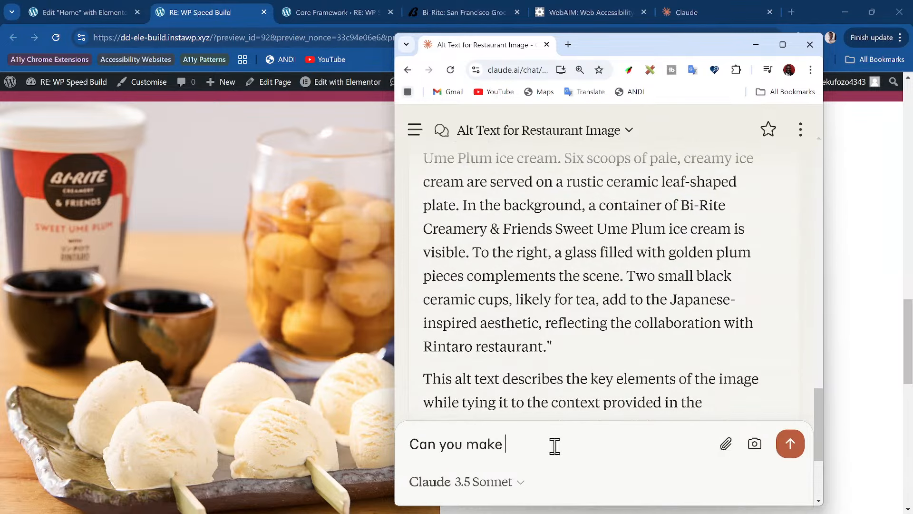
text(the alt text less than 250)
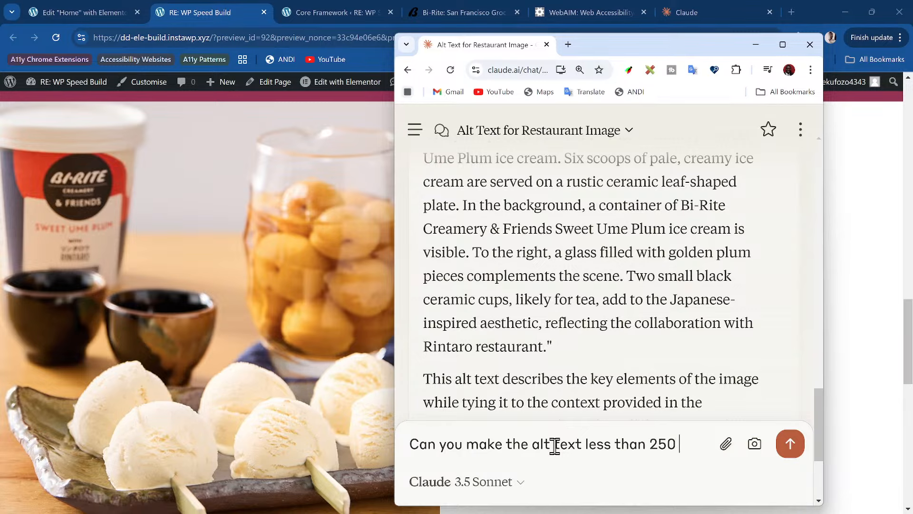
Step: Review the earlier prompts and alt text replies in the chat, maximizing the Claude window to read them
scroll(534, 378, up, 10)
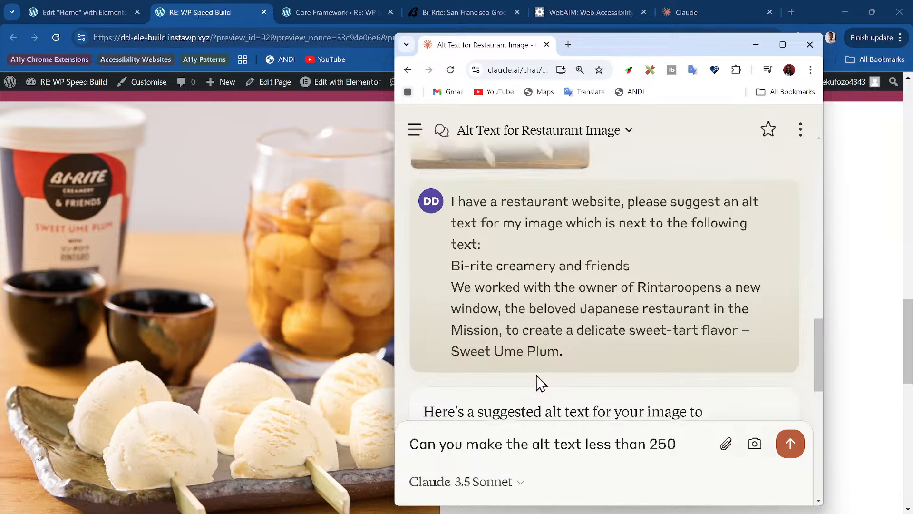
scroll(537, 375, up, 3)
scroll(537, 375, down, 3)
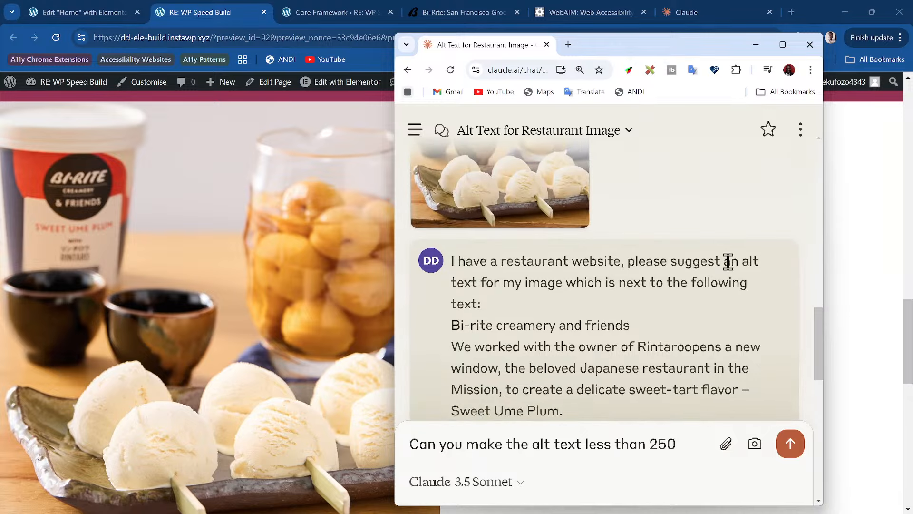
scroll(589, 333, down, 3)
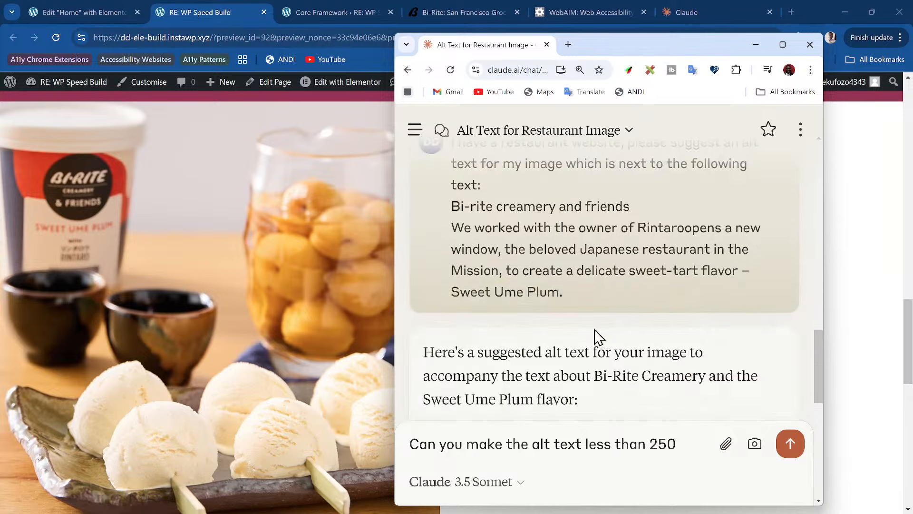
scroll(591, 269, up, 3)
scroll(516, 267, down, 10)
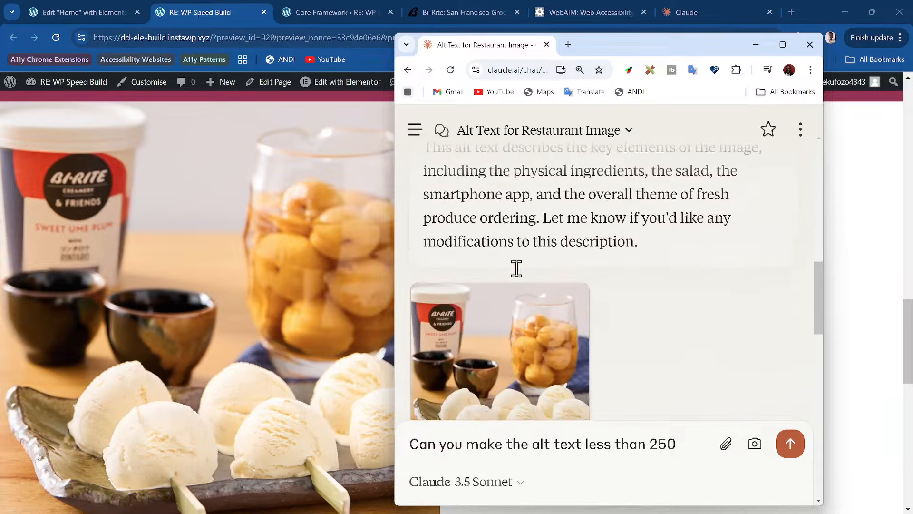
scroll(523, 266, up, 10)
scroll(822, 238, down, 5)
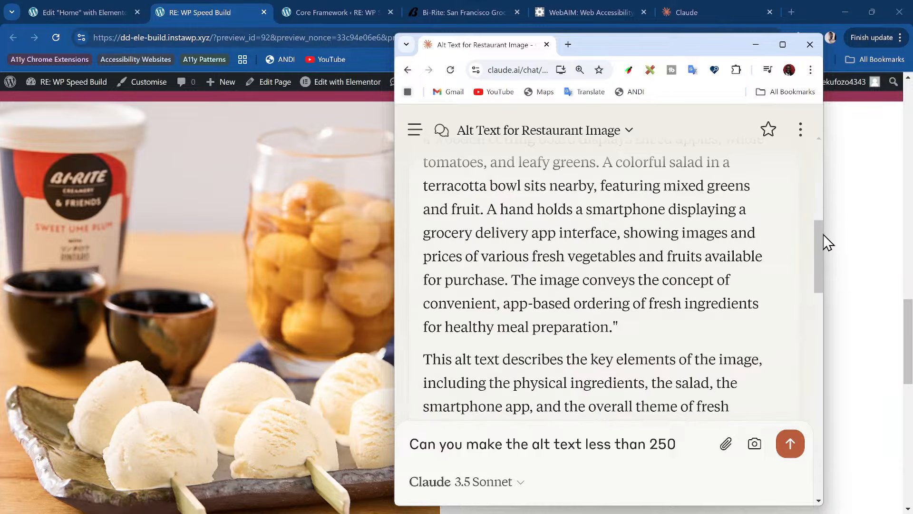
click(782, 44)
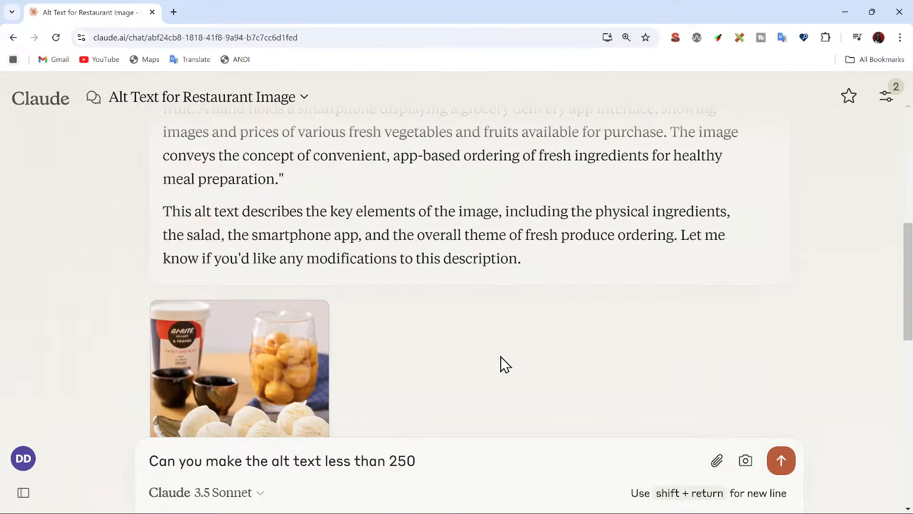
scroll(502, 363, up, 3)
scroll(504, 364, up, 3)
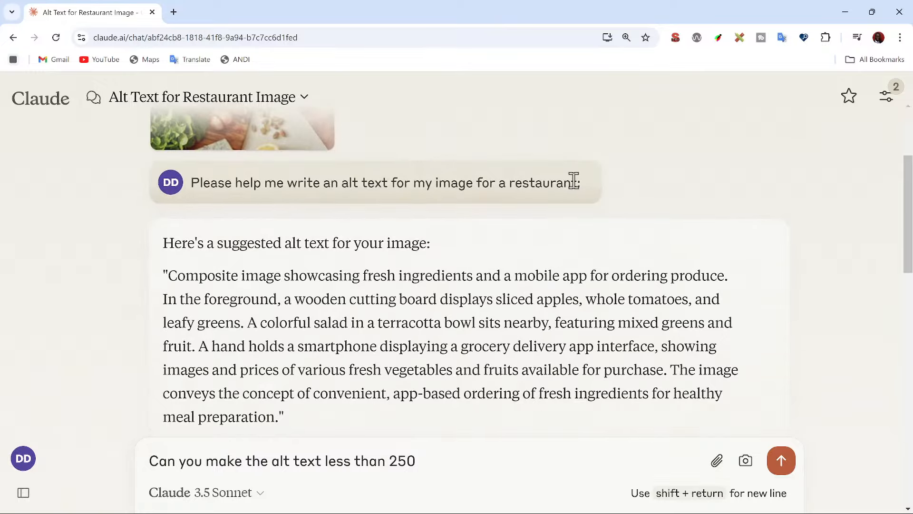
scroll(588, 207, up, 10)
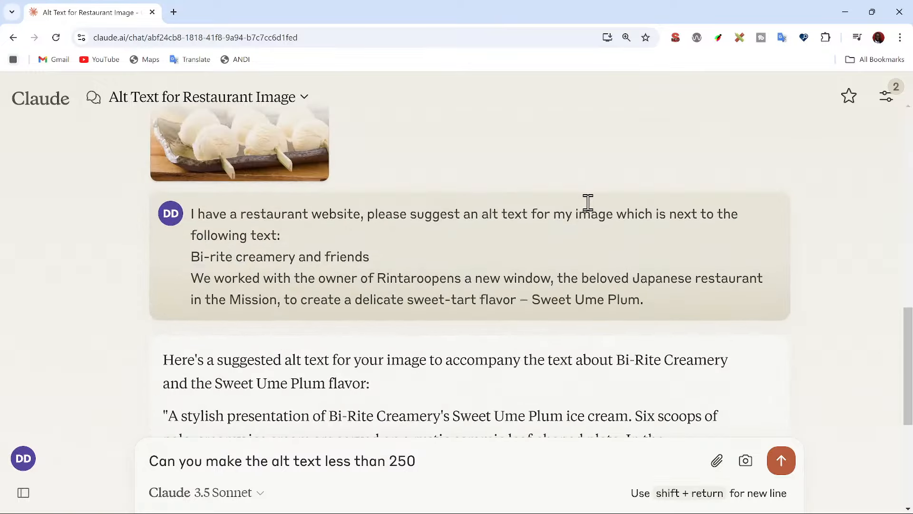
Step: Compare the ice cream image and the creamery prompt with Claude's suggested alt text in the chat
scroll(735, 181, up, 5)
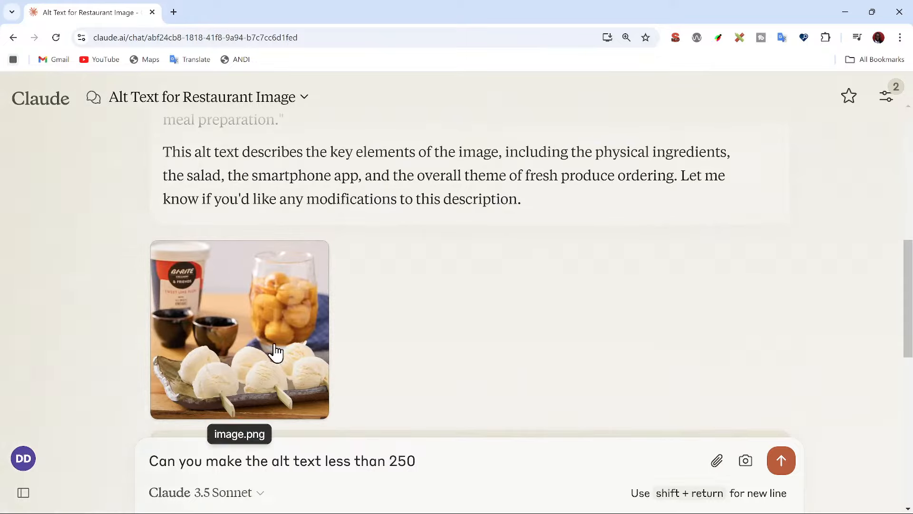
scroll(278, 348, down, 10)
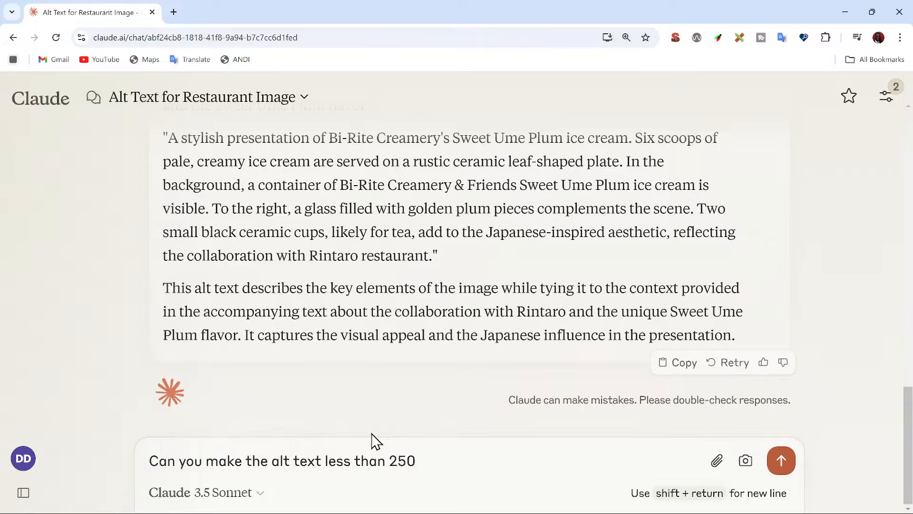
scroll(410, 356, up, 2)
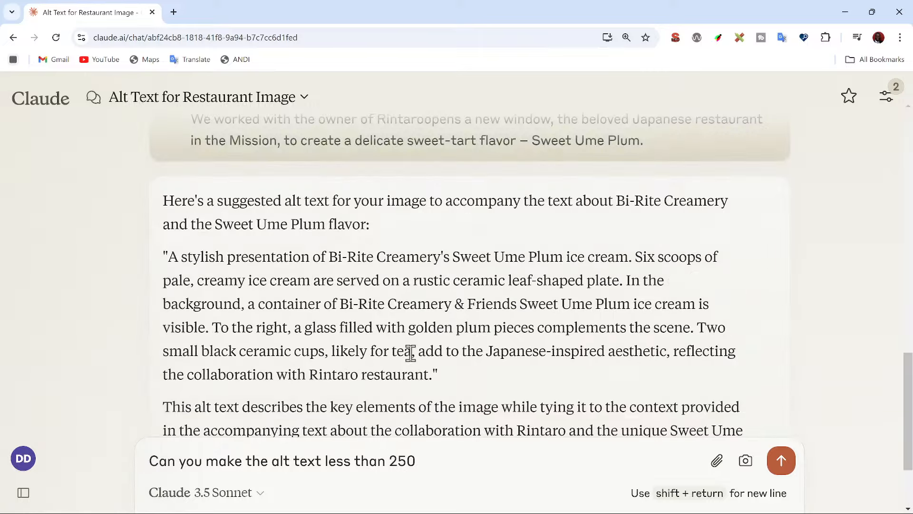
scroll(410, 352, up, 2)
scroll(410, 353, down, 4)
scroll(410, 353, up, 5)
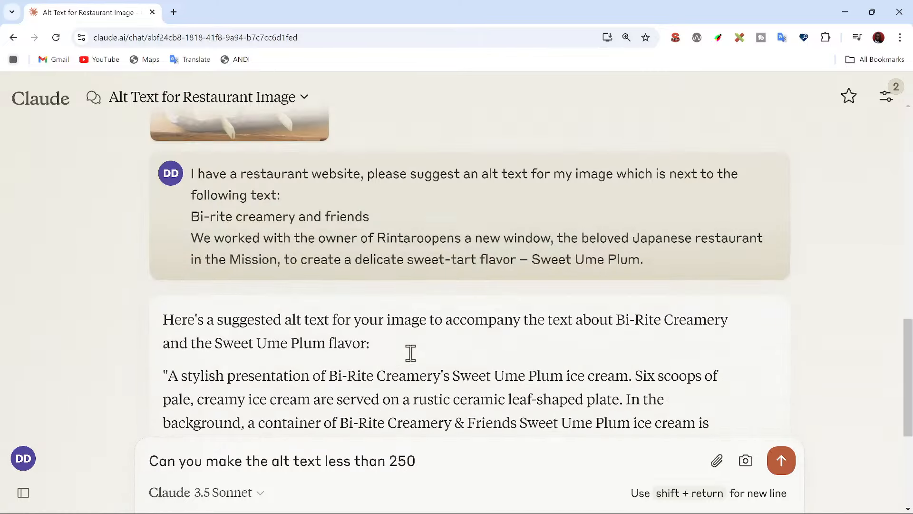
scroll(412, 356, up, 1)
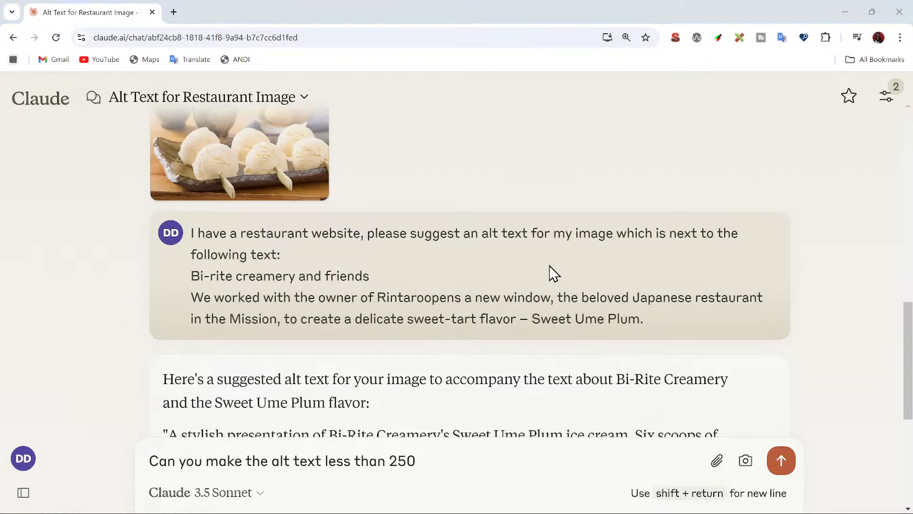
Step: Switch to the Elementor editor and delete the stray "oopens a new window," from the creamery image box description
key(alt+Tab)
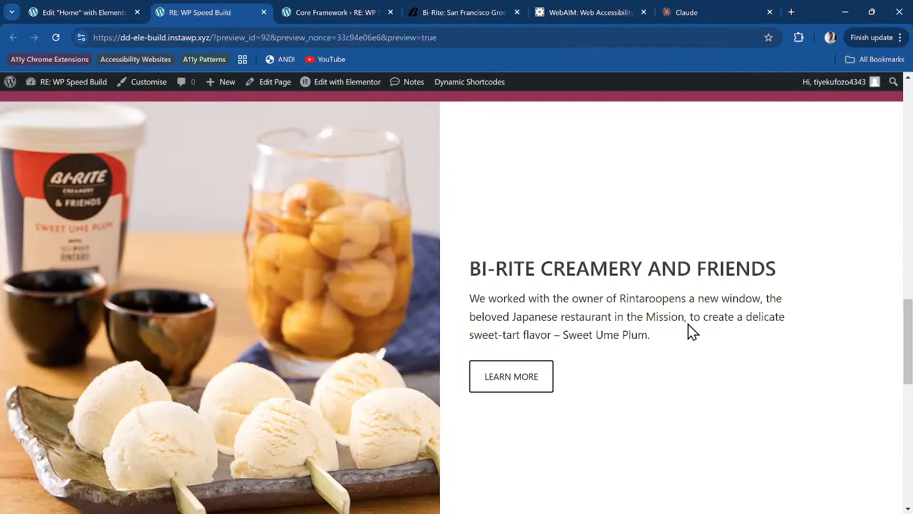
click(127, 12)
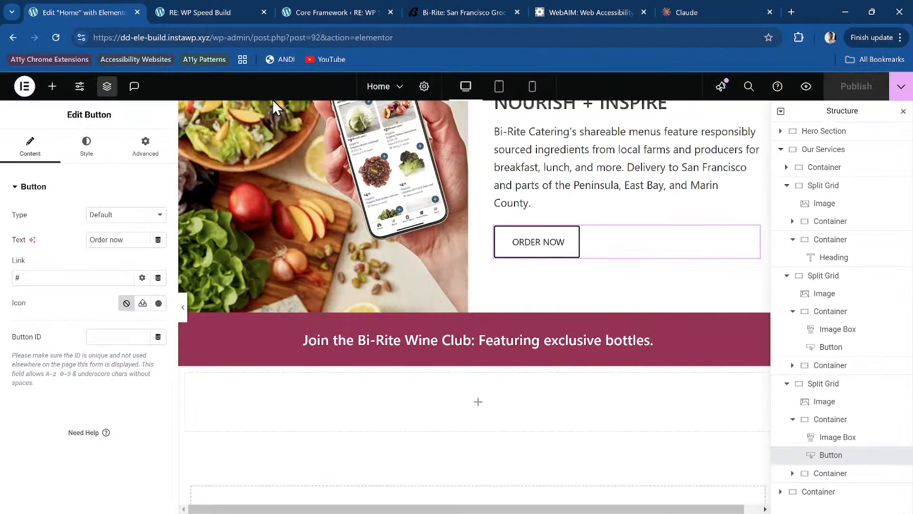
scroll(638, 216, up, 4)
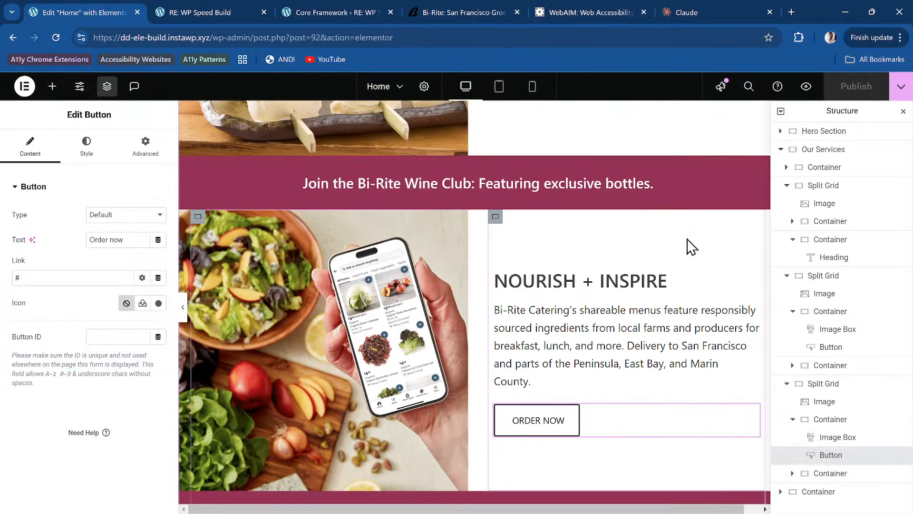
scroll(689, 245, up, 5)
scroll(640, 256, down, 1)
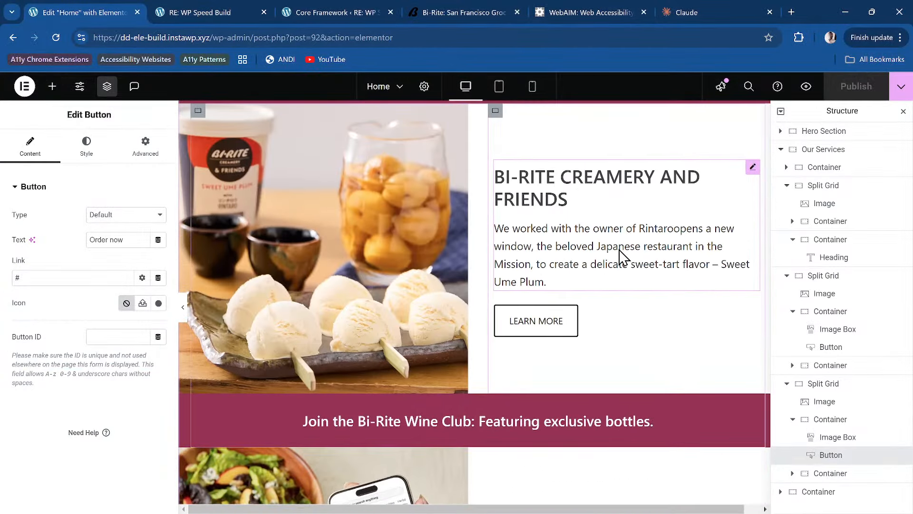
click(623, 252)
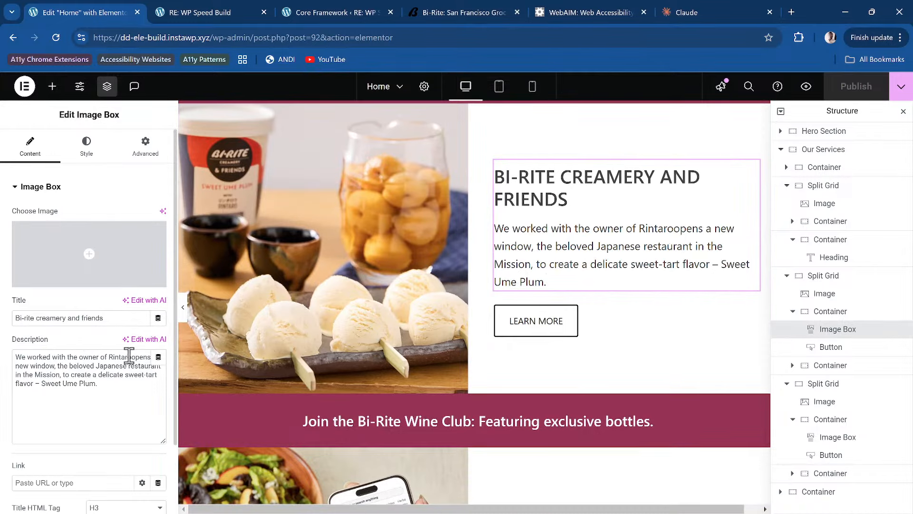
mouse_move(129, 356)
mouse_down()
mouse_move(99, 365)
mouse_move(130, 368)
mouse_up()
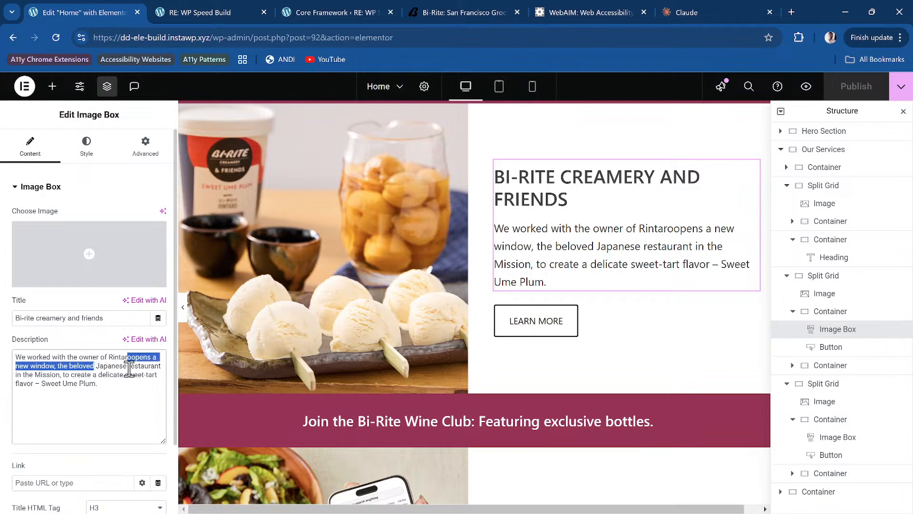
key(shift+Left)
key(shift+Left)
key(shift+Left)
key(BackSpace)
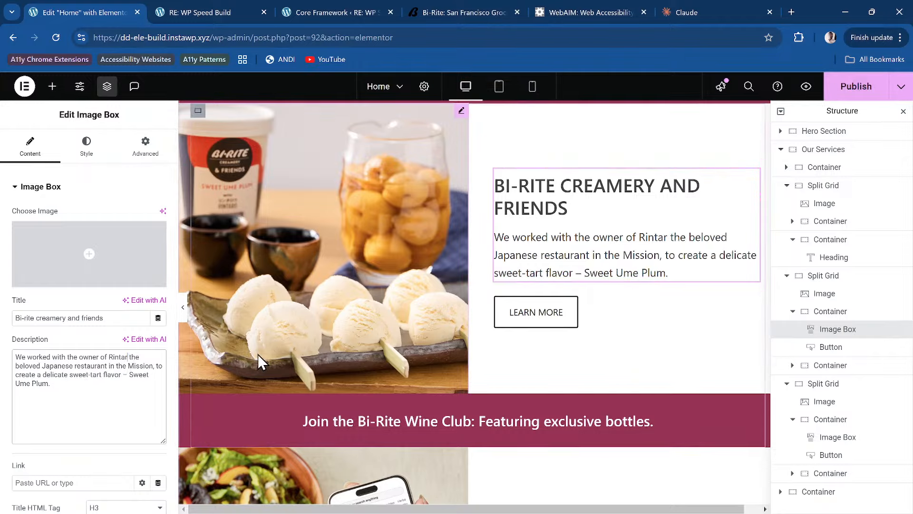
Step: Check the creamery wording on the original Bi-Rite site, correct the restaurant name to "Rintaro" in the description, and publish the page
click(442, 4)
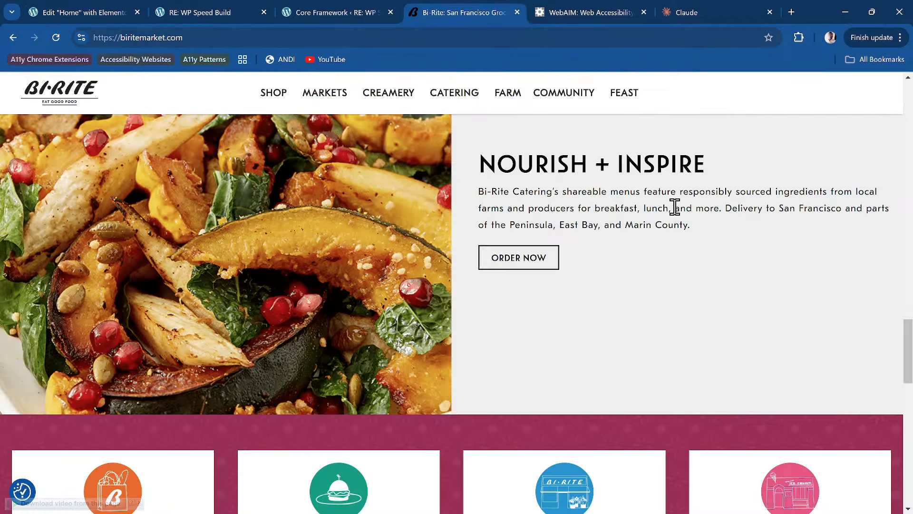
scroll(618, 212, up, 7)
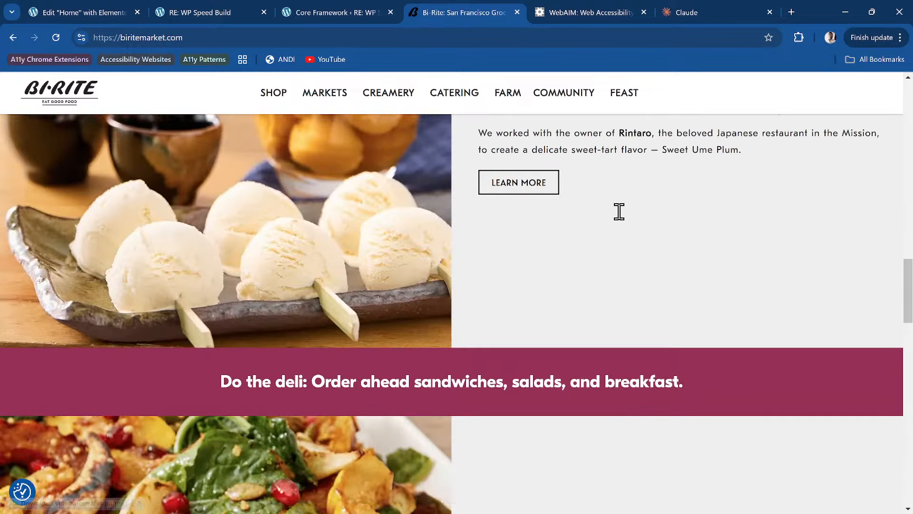
scroll(619, 211, up, 4)
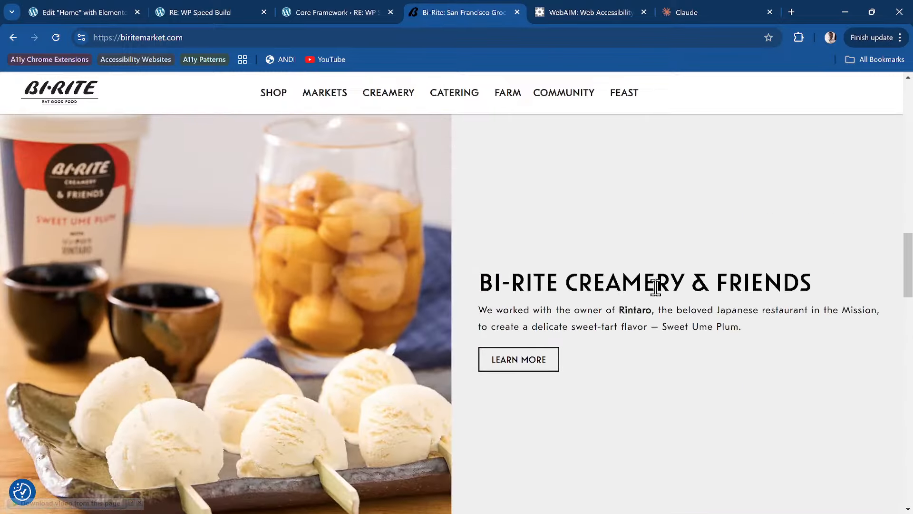
click(111, 12)
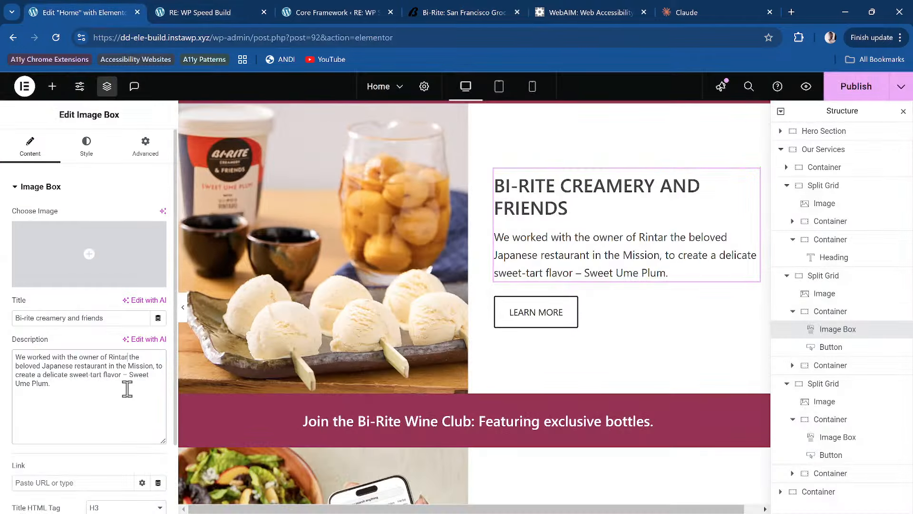
text(o)
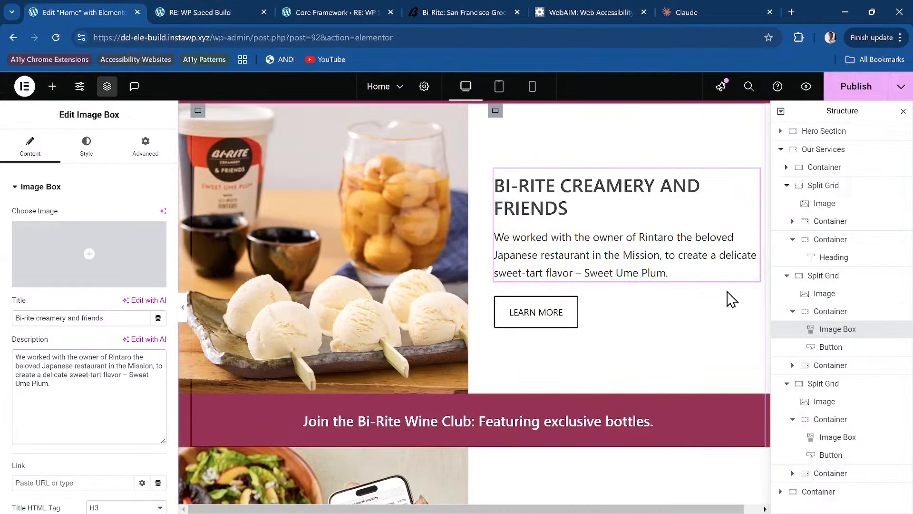
click(859, 86)
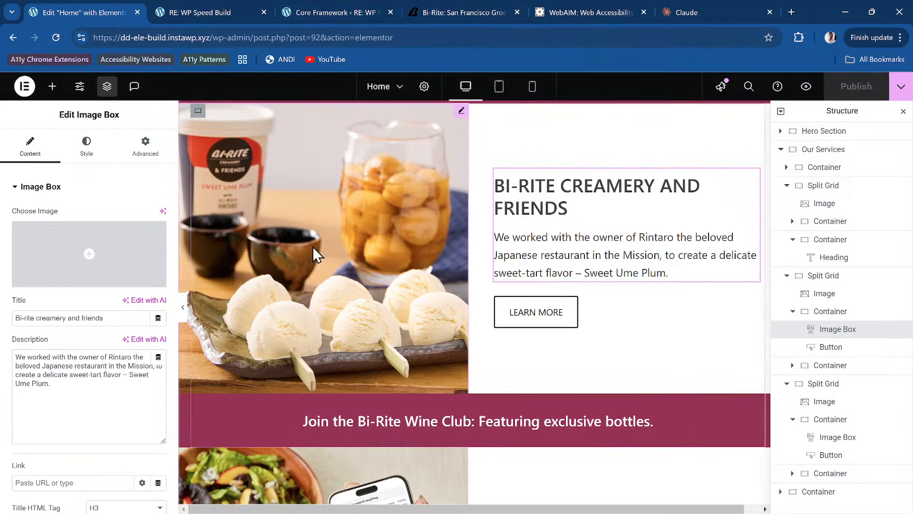
Step: Return to the Claude chat, complete the follow-up as "Can you make the alt text less than 250 words", and send it
drag(78, 394, 2, 352)
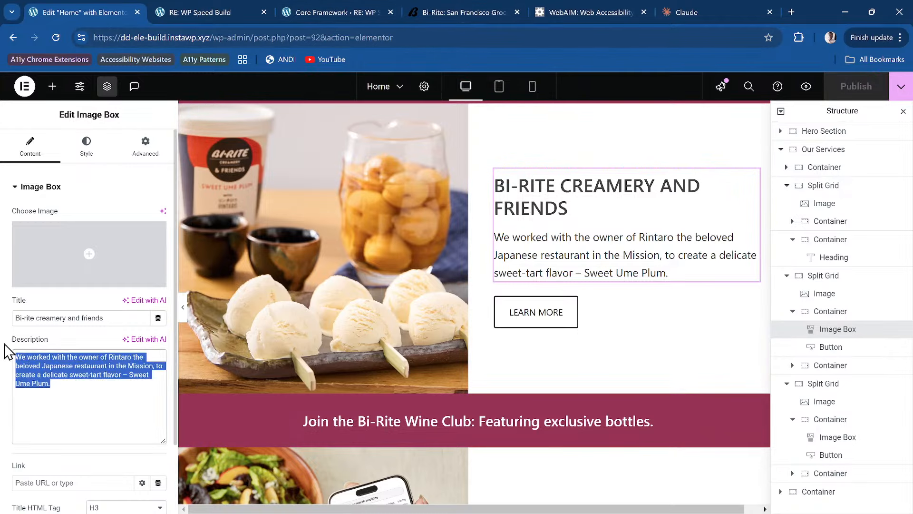
key(alt+Tab)
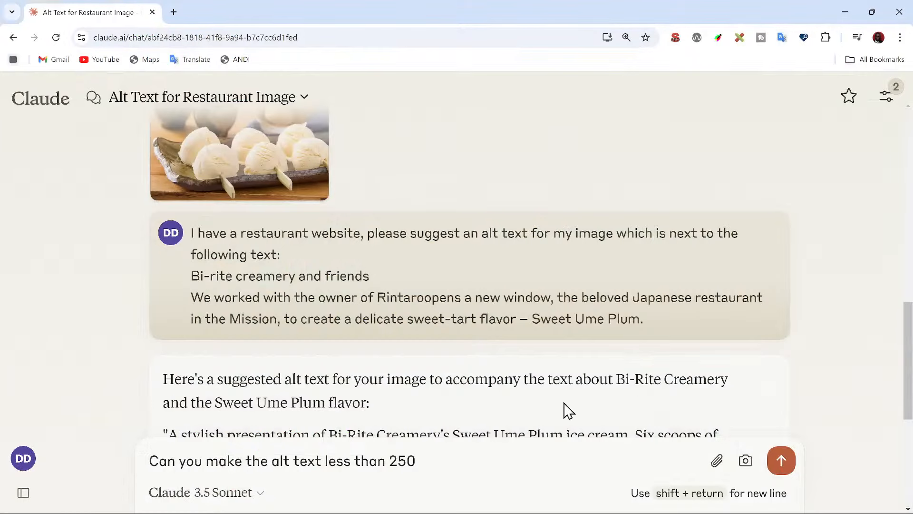
scroll(507, 365, down, 5)
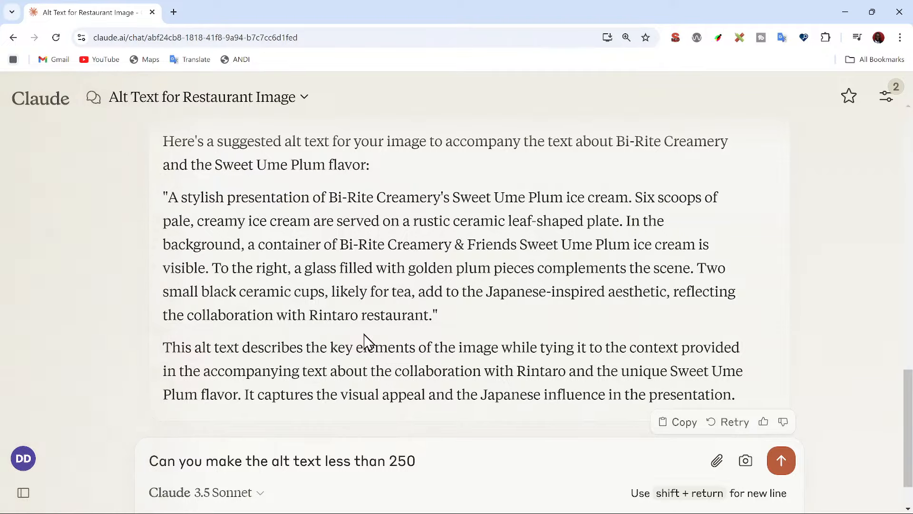
scroll(423, 395, down, 2)
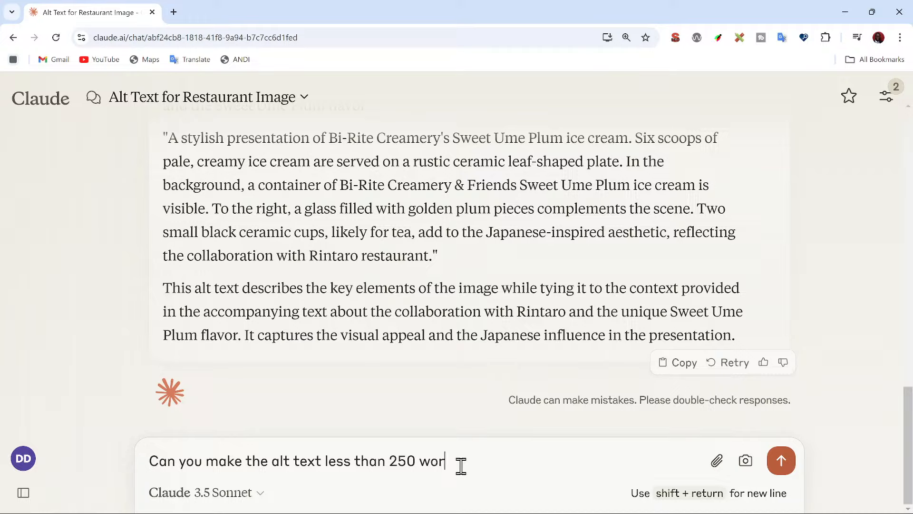
key(Return)
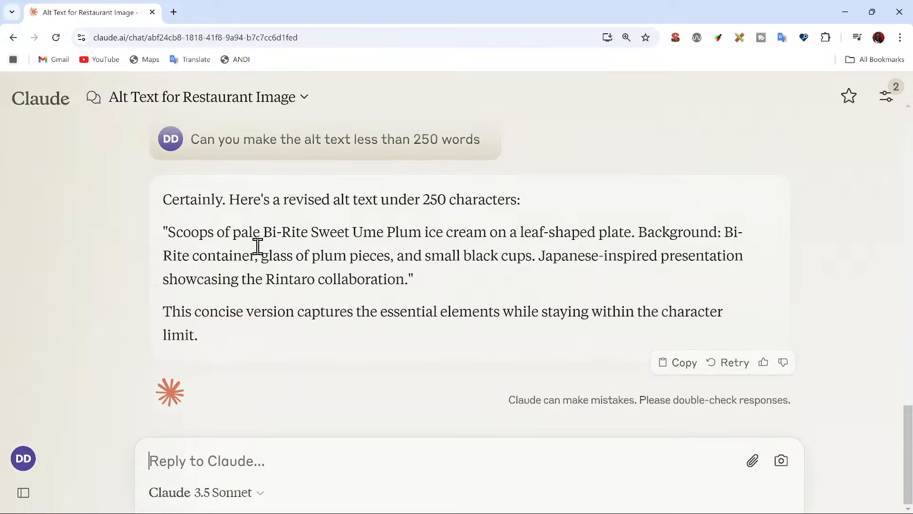
Step: Place a smaller Claude window beside the ice cream image in the editor and read the revised alt text against it
mouse_move(33, 223)
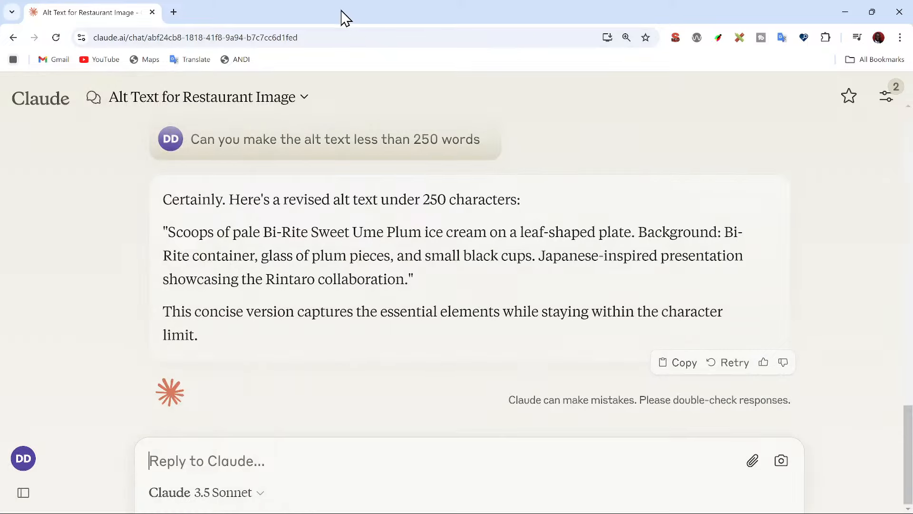
drag(341, 19, 691, 50)
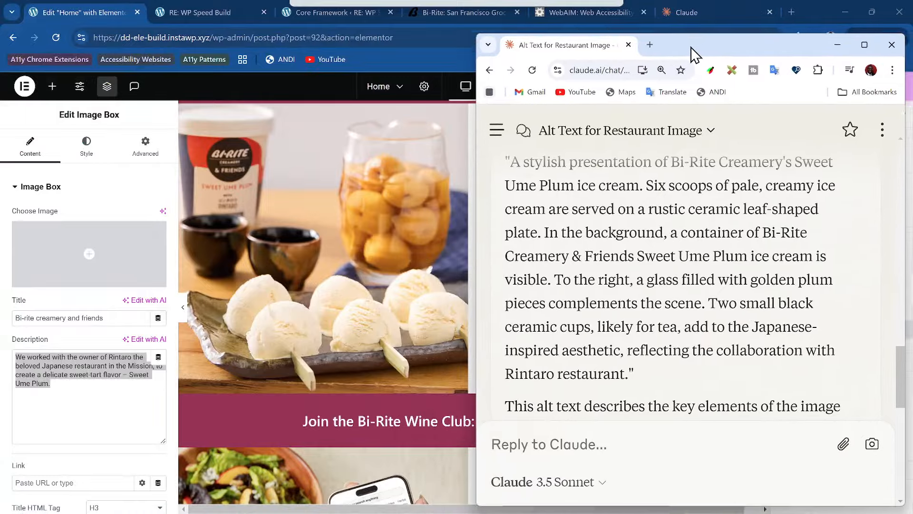
scroll(613, 280, down, 5)
scroll(613, 281, down, 3)
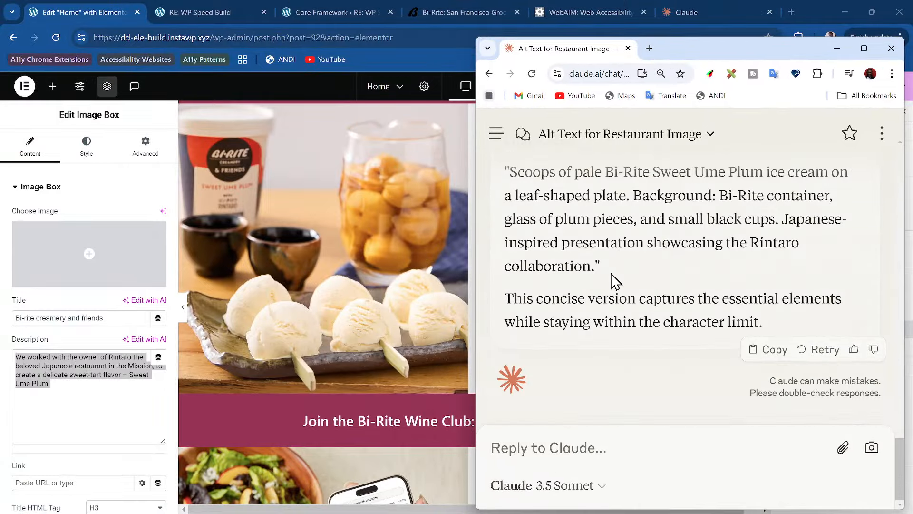
scroll(611, 280, up, 1)
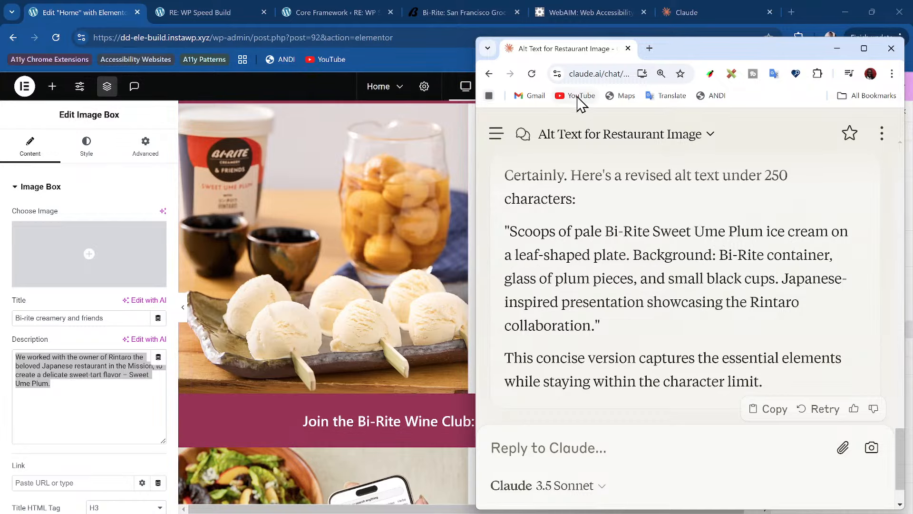
mouse_move(677, 59)
mouse_down()
mouse_move(703, 57)
mouse_move(662, 57)
mouse_move(687, 59)
mouse_up()
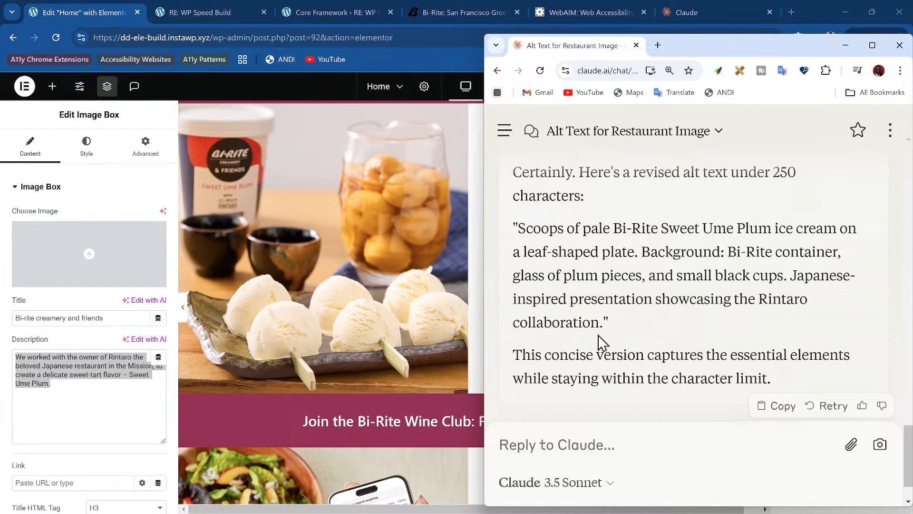
Step: Copy the revised creamery alt text without its quotation marks and minimize the Claude window
drag(518, 228, 600, 314)
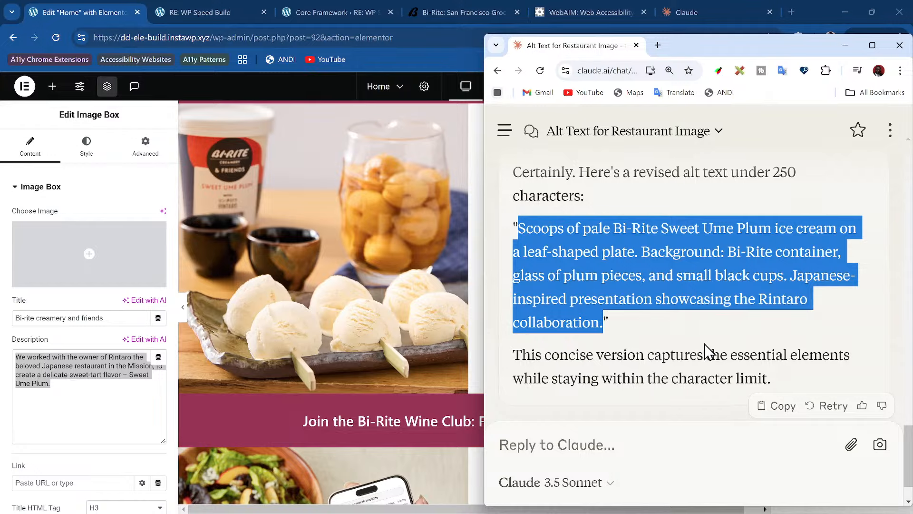
drag(783, 50, 728, 107)
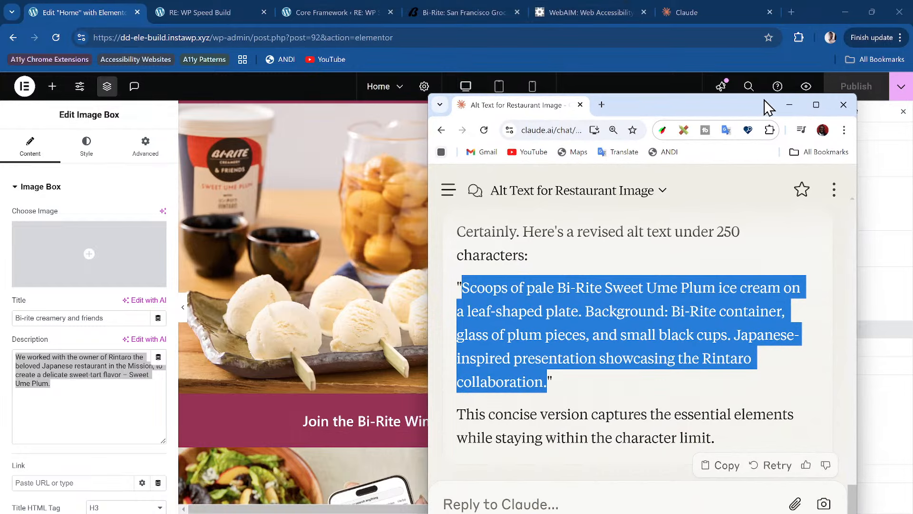
click(788, 106)
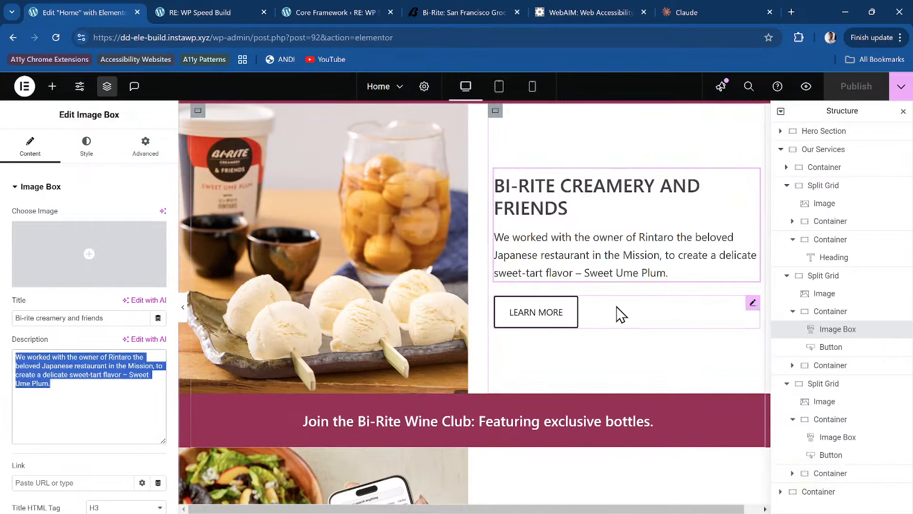
Step: Paste the revised alt text into the ice cream image's Alt Text field and apply the image to the creamery section
click(398, 261)
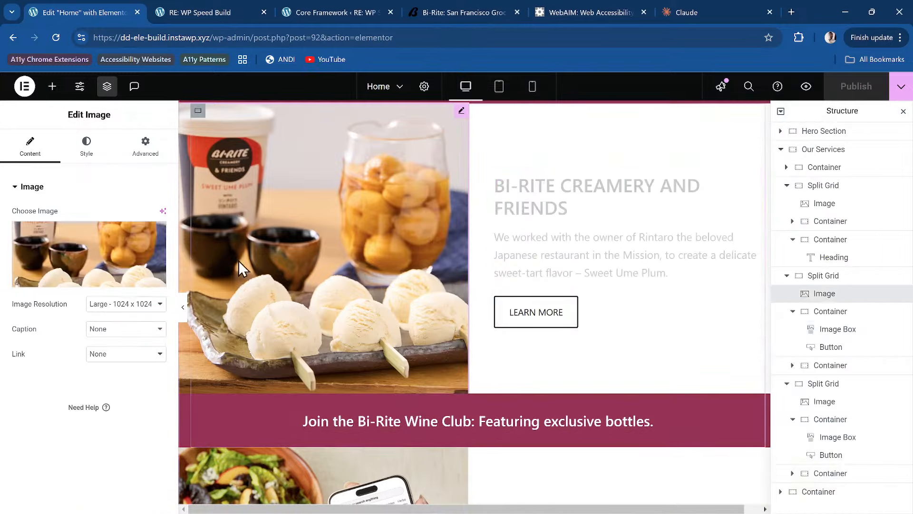
click(123, 257)
click(817, 358)
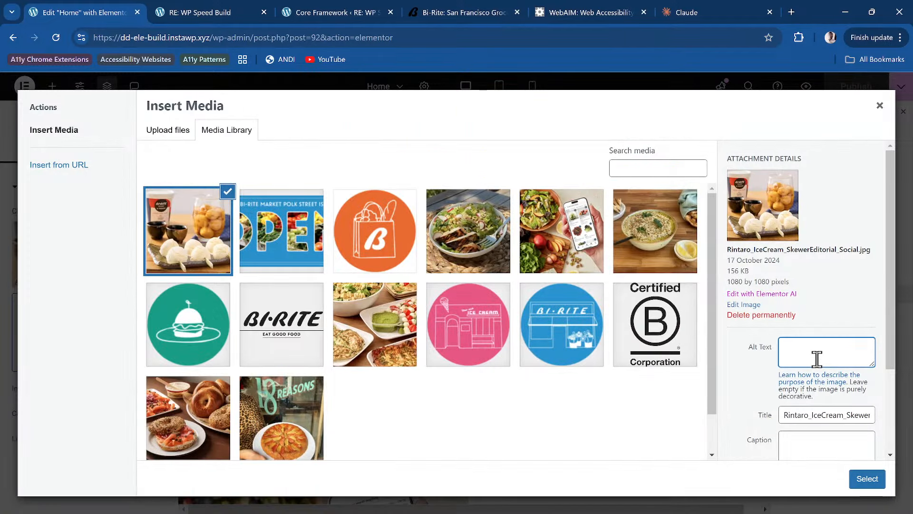
key(ctrl+v)
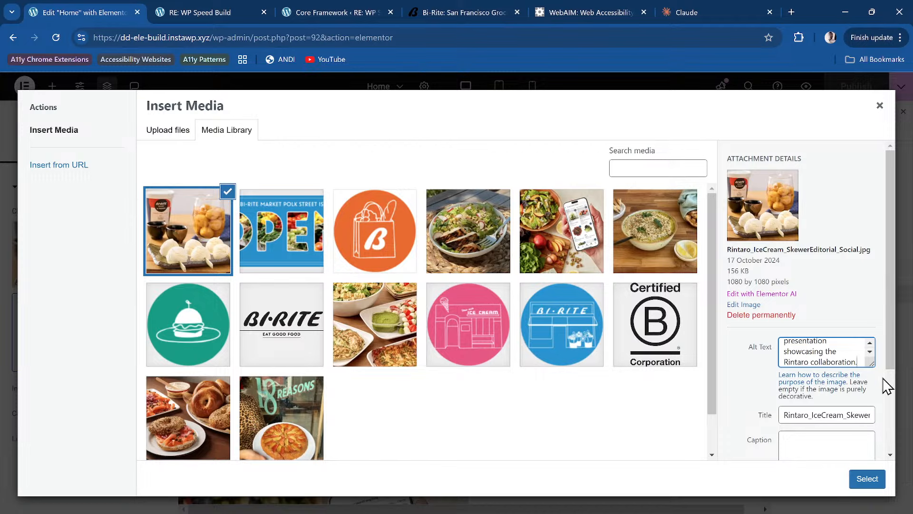
click(805, 394)
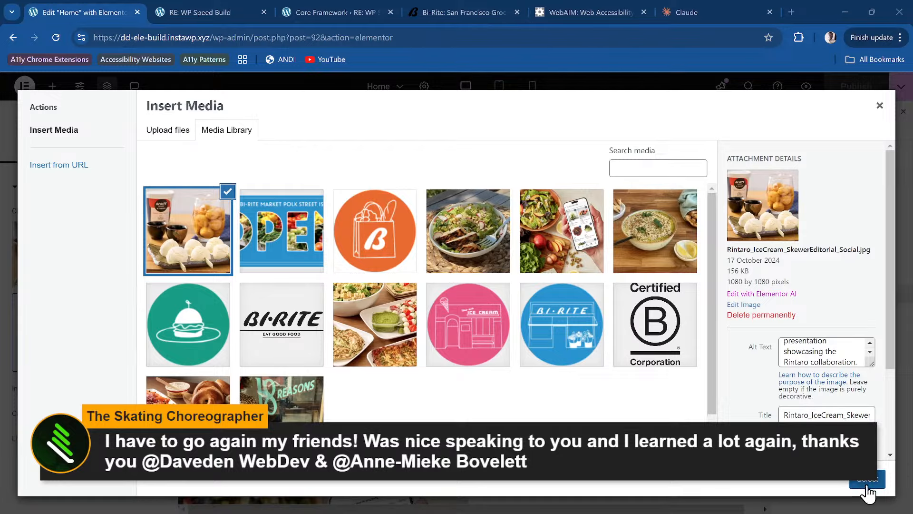
click(863, 480)
Step: Review the creamery and Nourish + Inspire sections in the editor and in the page preview
scroll(613, 327, down, 5)
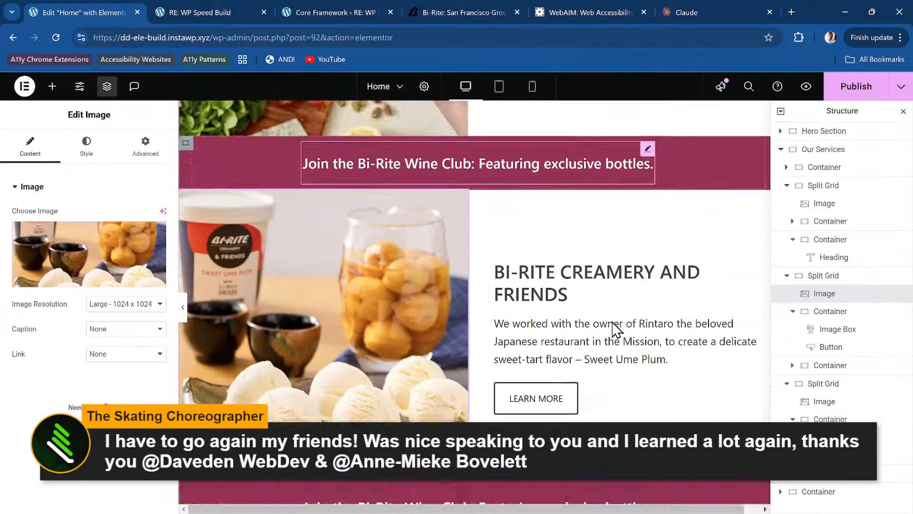
scroll(617, 332, up, 5)
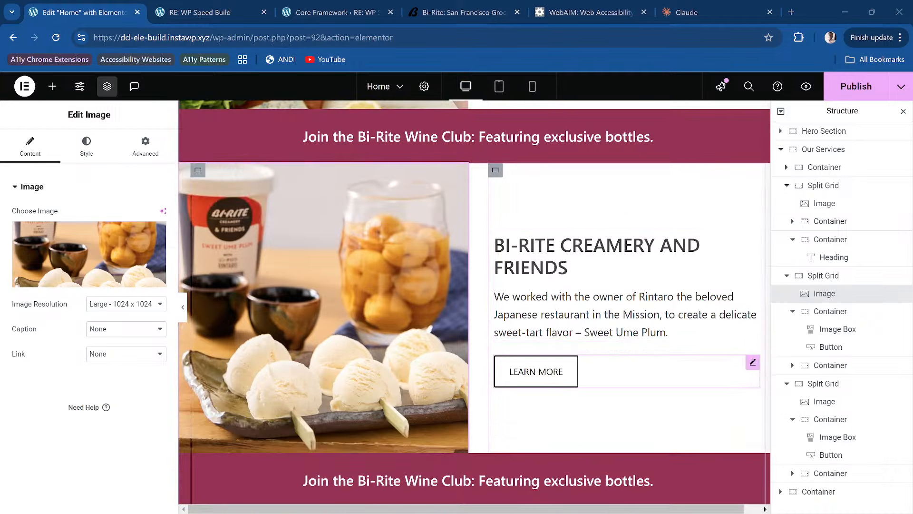
scroll(535, 341, down, 3)
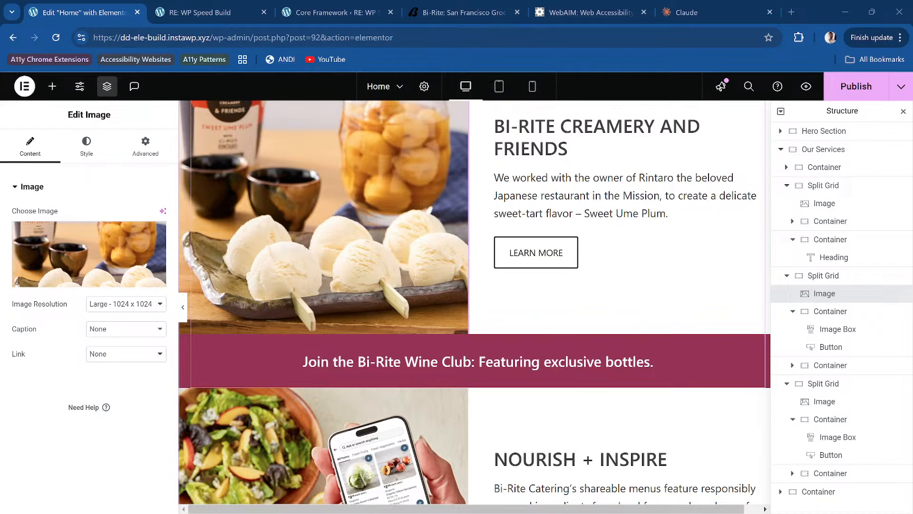
scroll(475, 305, down, 3)
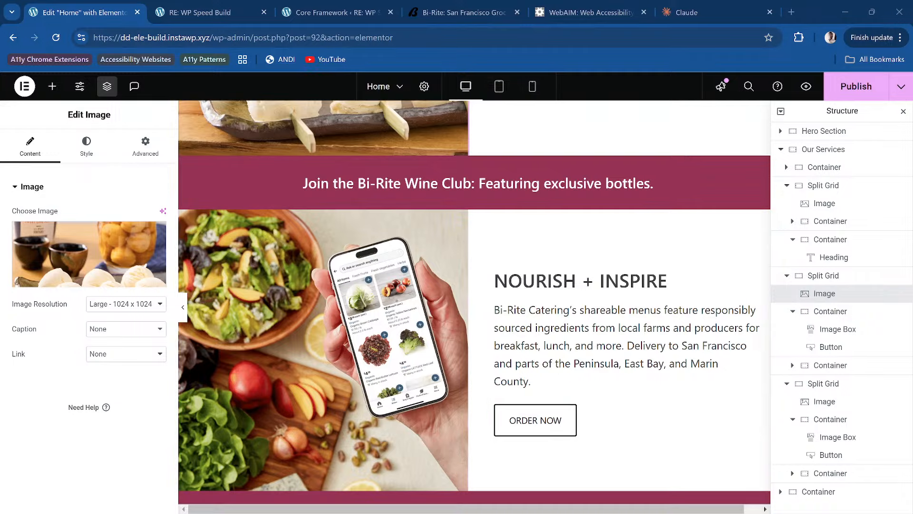
click(364, 15)
click(219, 12)
scroll(458, 193, down, 10)
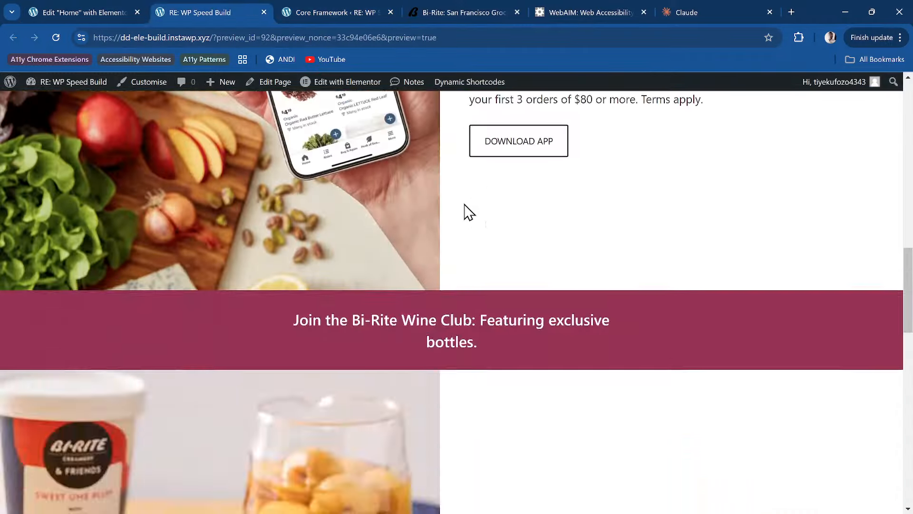
scroll(465, 212, up, 10)
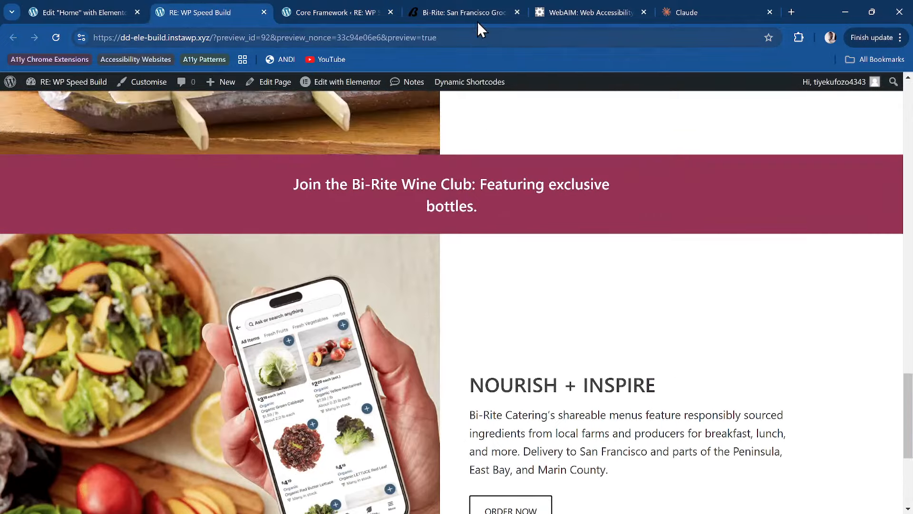
Step: Find the Nourish + Inspire section on the original Bi-Rite site and check whether its photo can be saved
click(468, 13)
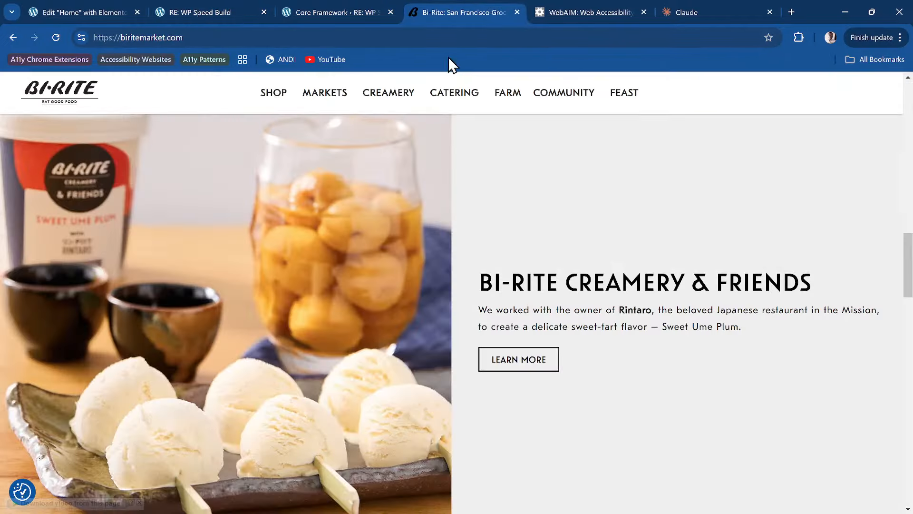
scroll(392, 264, down, 12)
scroll(393, 265, up, 5)
scroll(392, 265, down, 3)
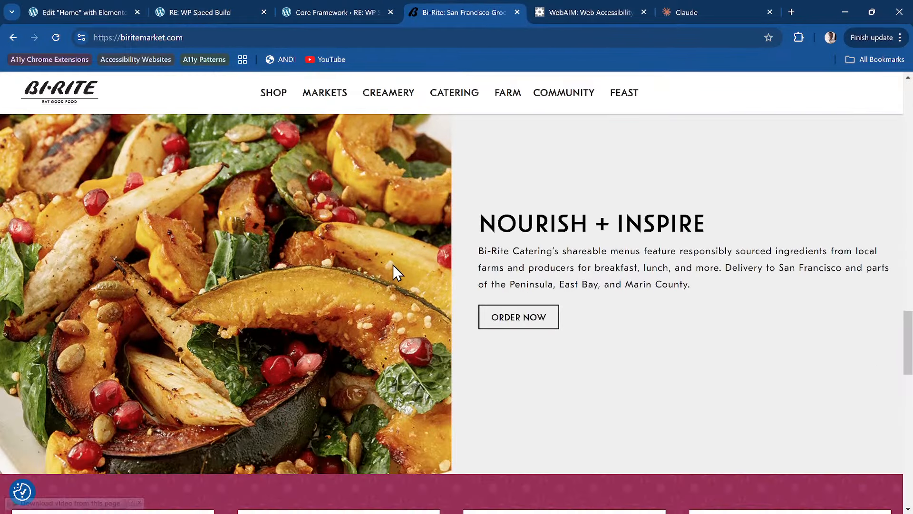
scroll(392, 264, up, 1)
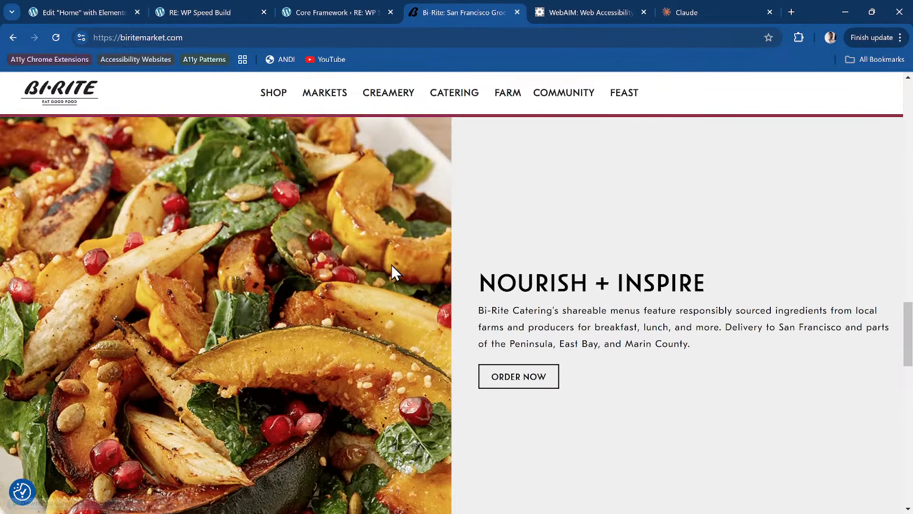
right_click(326, 220)
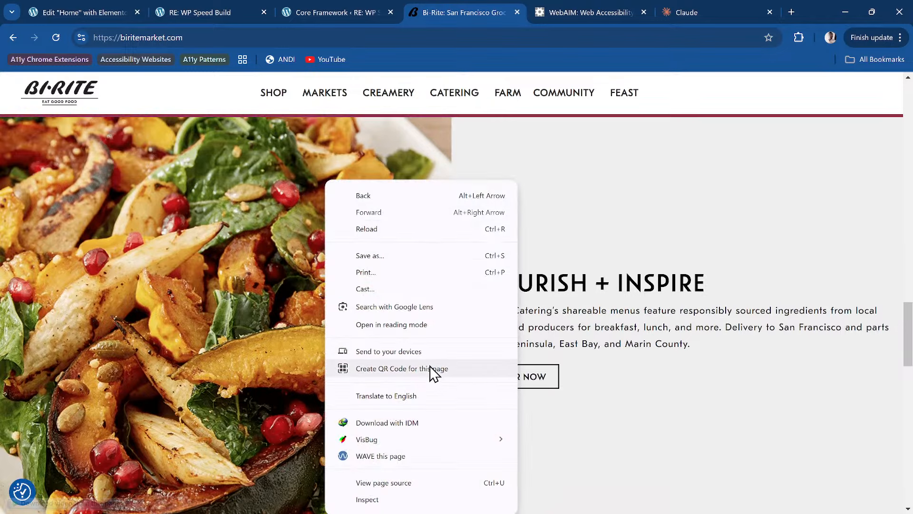
Step: Replace the Nourish + Inspire section's phone image with bagel-catering-platter.png from the media library in the Elementor editor
click(228, 12)
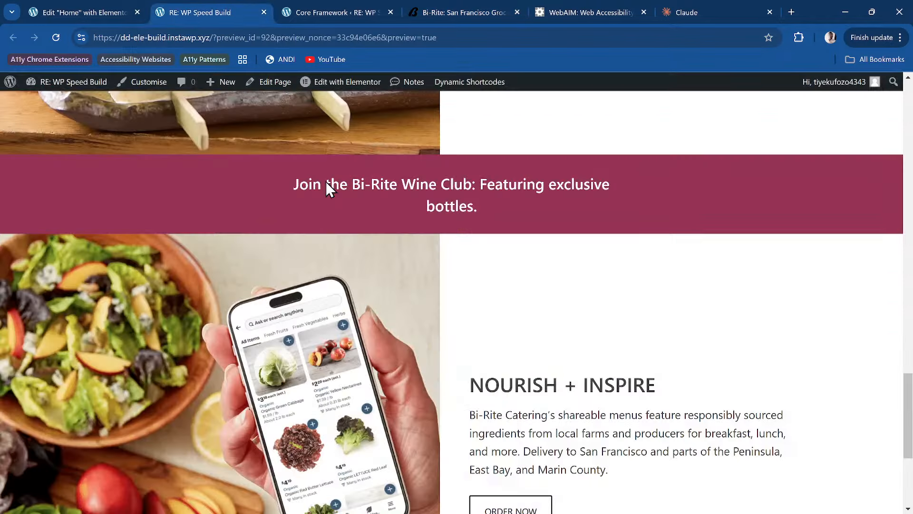
scroll(326, 181, down, 4)
scroll(216, 147, up, 1)
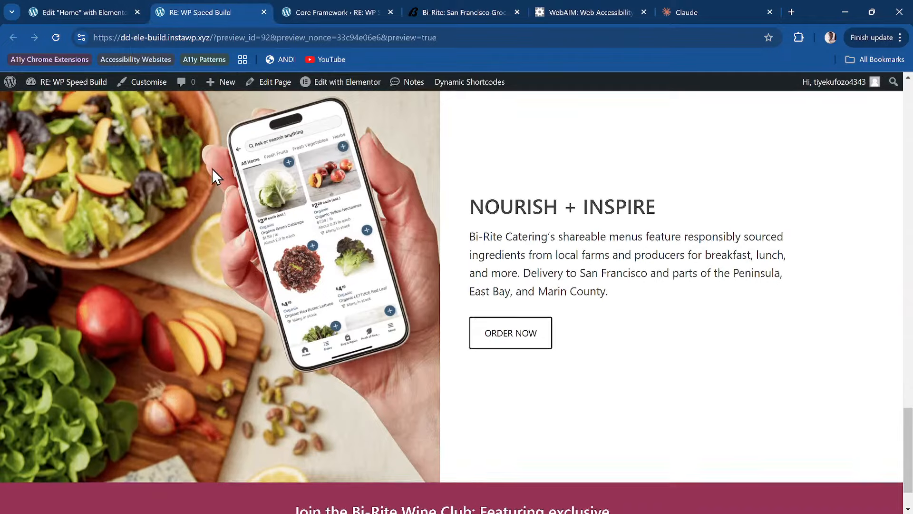
click(124, 12)
scroll(337, 258, down, 3)
scroll(337, 258, up, 3)
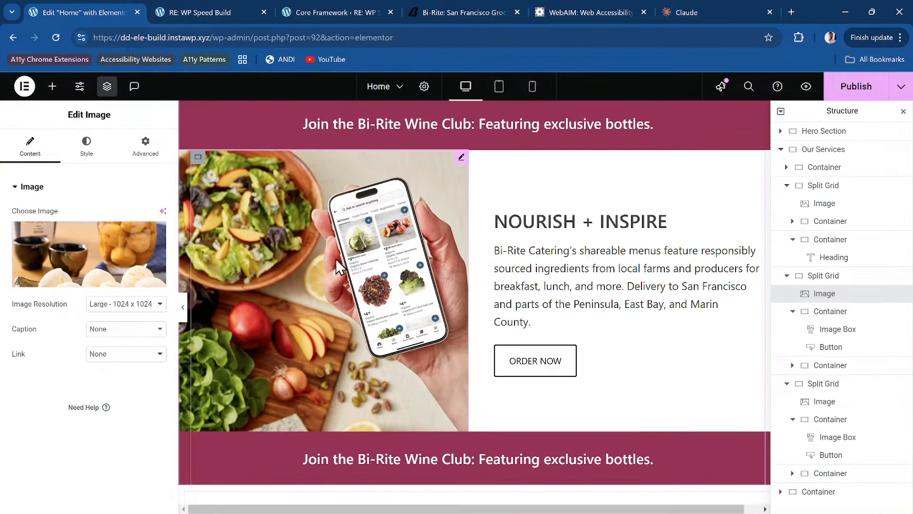
click(89, 276)
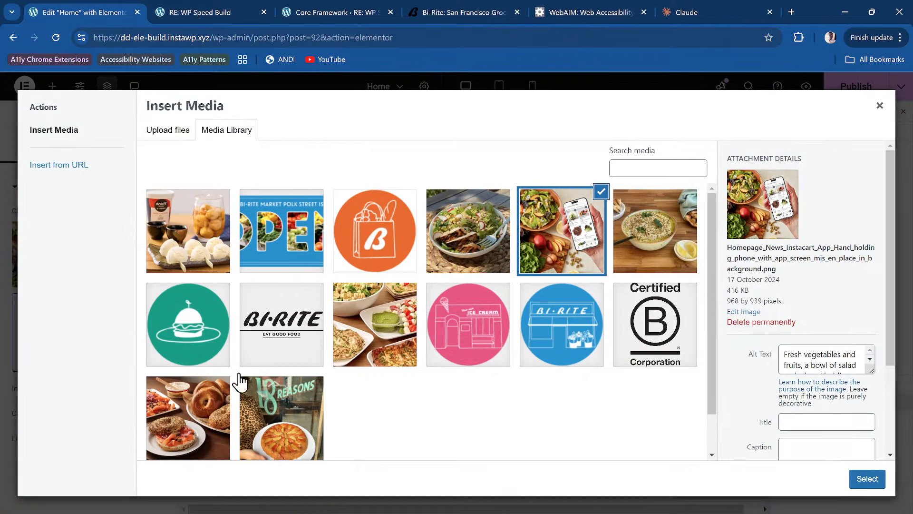
click(202, 409)
click(867, 478)
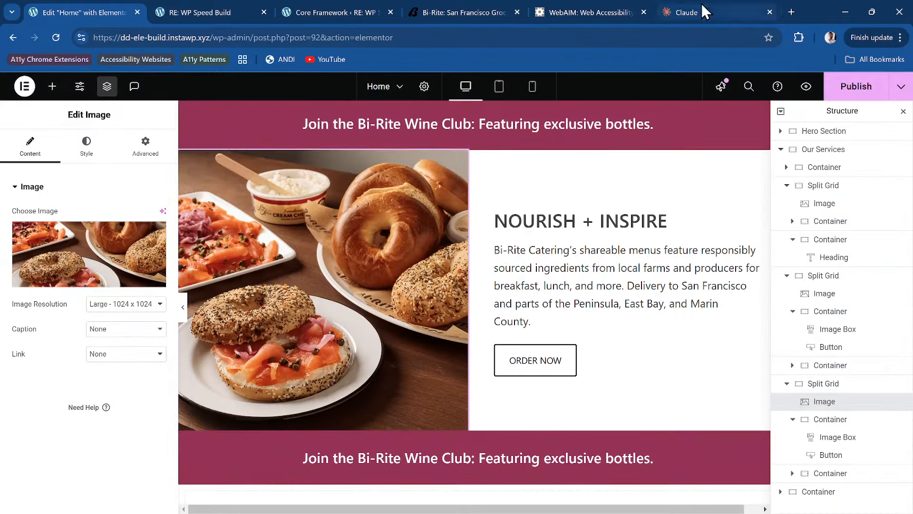
Step: Check the original site's Nourish + Inspire photo and look through the media library for a matching image
click(599, 9)
click(415, 11)
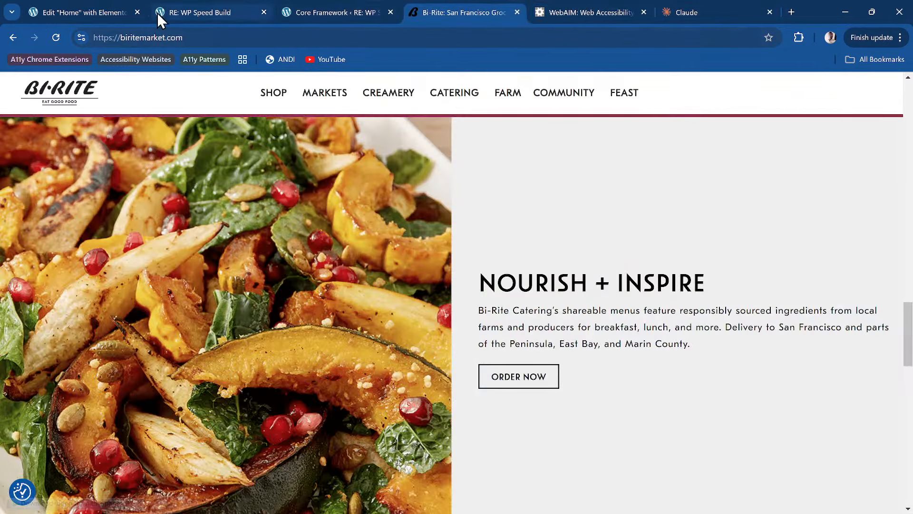
click(98, 12)
click(145, 228)
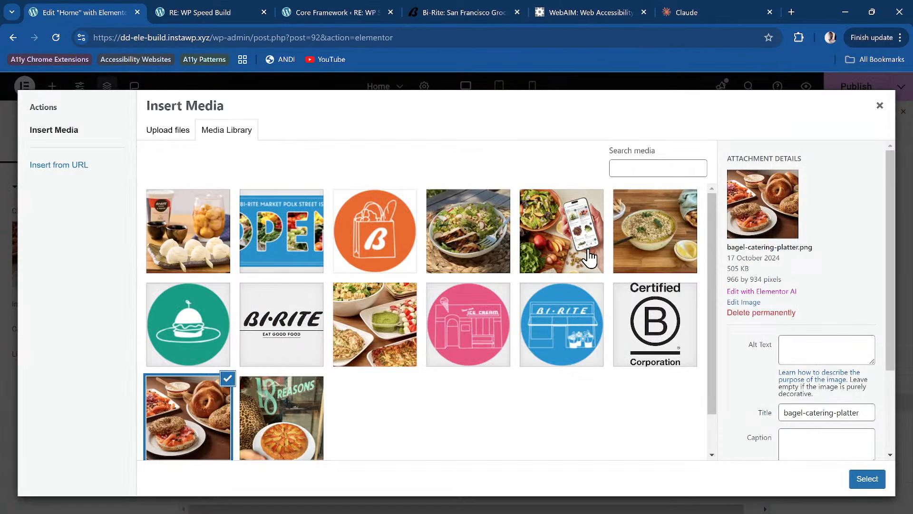
scroll(526, 261, down, 2)
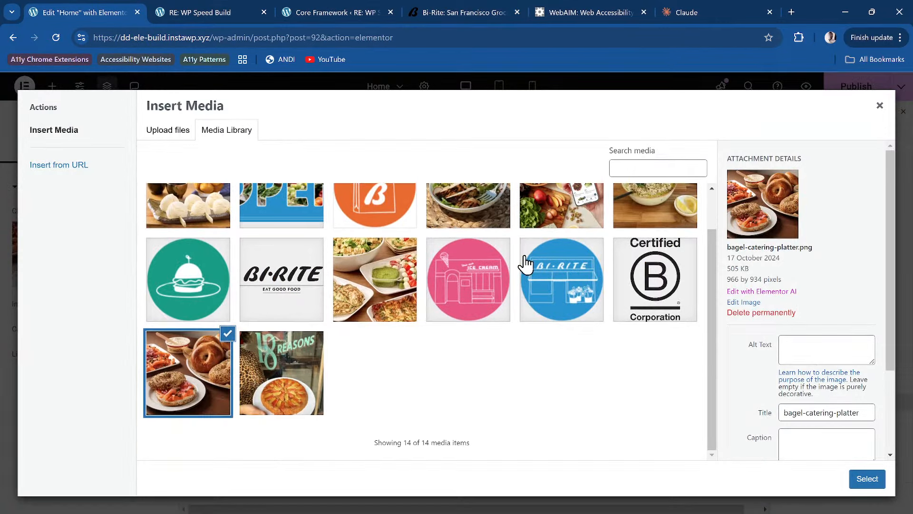
scroll(513, 263, up, 2)
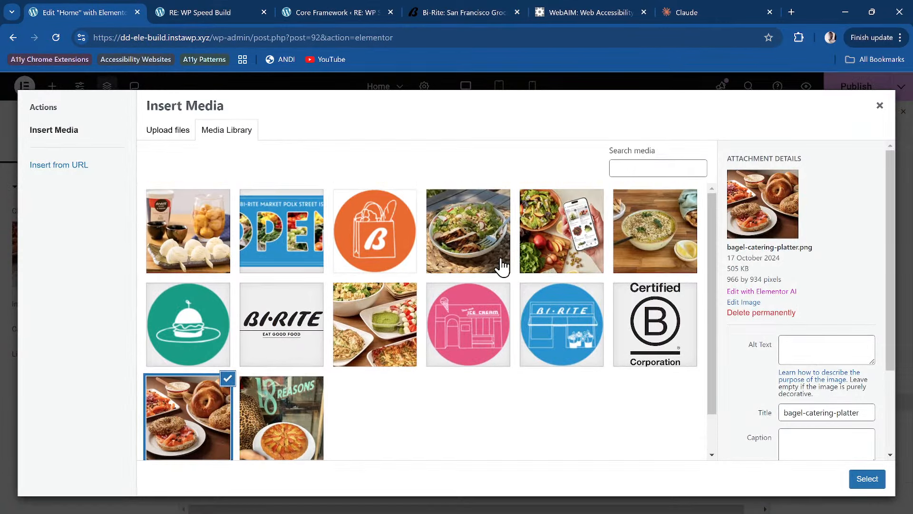
Step: Compare the Nourish + Inspire section in the preview and on the original site with the uploaded media images
click(217, 13)
scroll(379, 210, up, 1)
scroll(378, 210, down, 2)
click(452, 12)
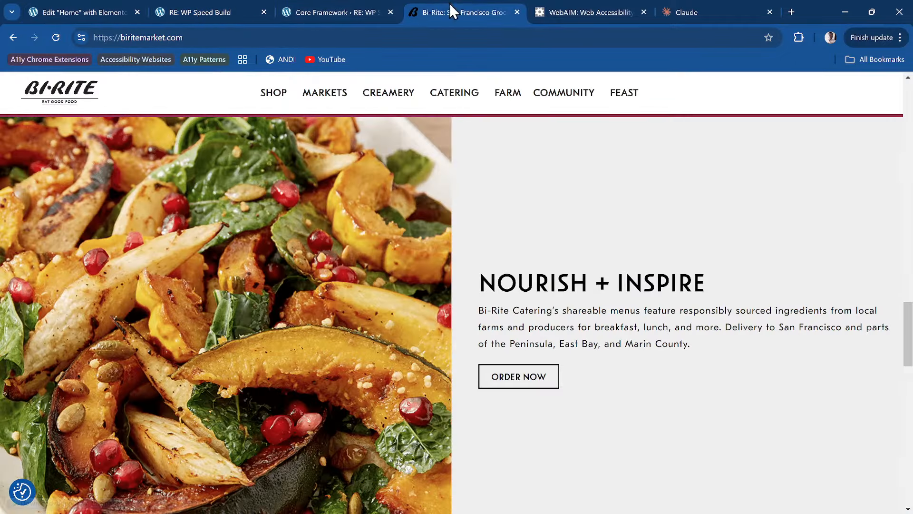
scroll(407, 187, down, 1)
scroll(407, 187, up, 3)
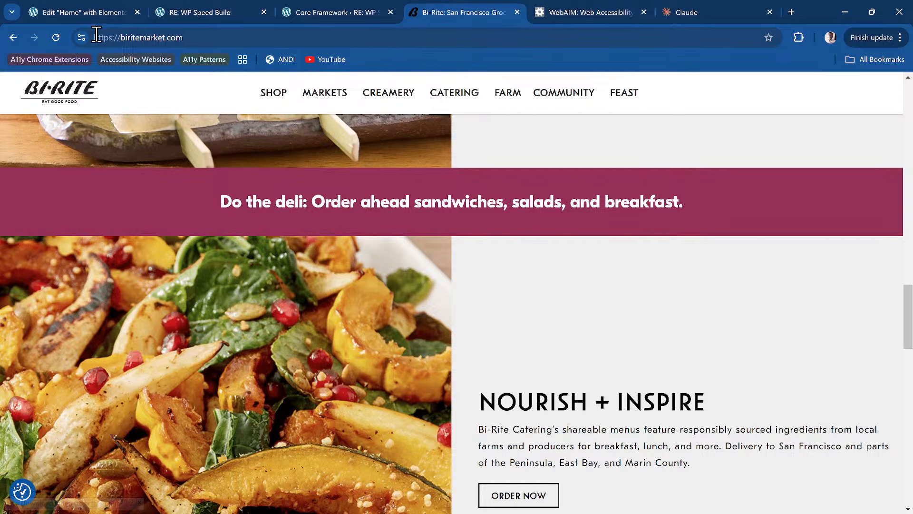
click(96, 16)
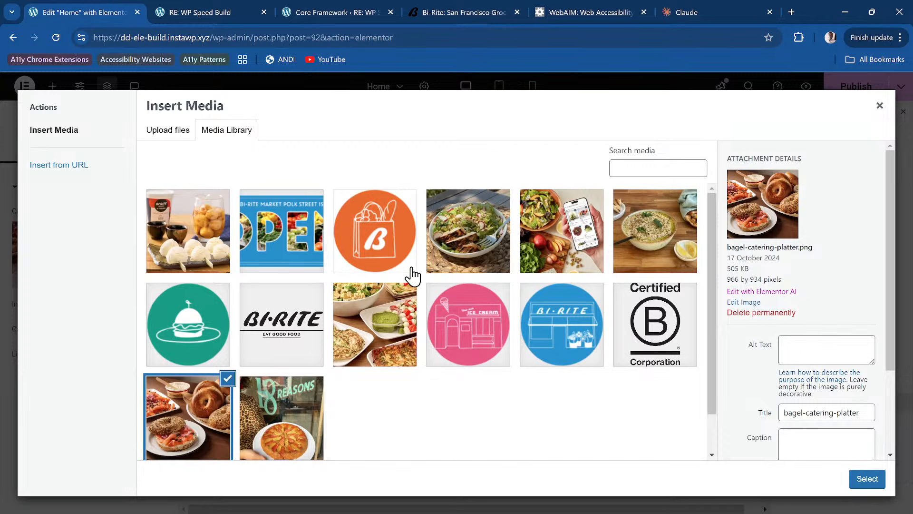
scroll(366, 381, down, 1)
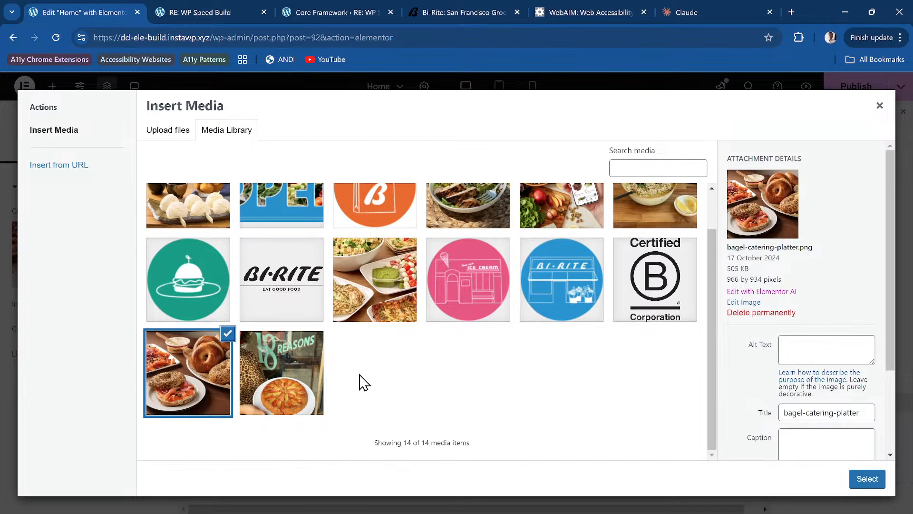
scroll(361, 381, up, 1)
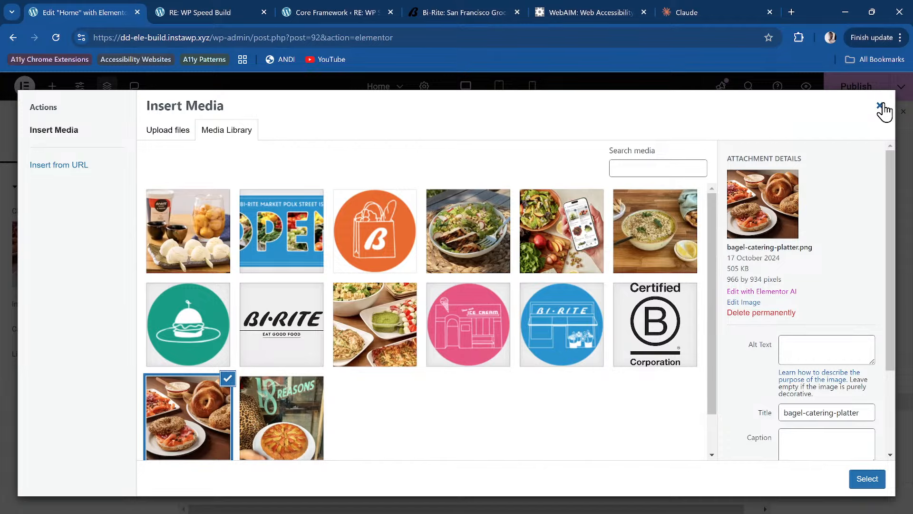
click(442, 10)
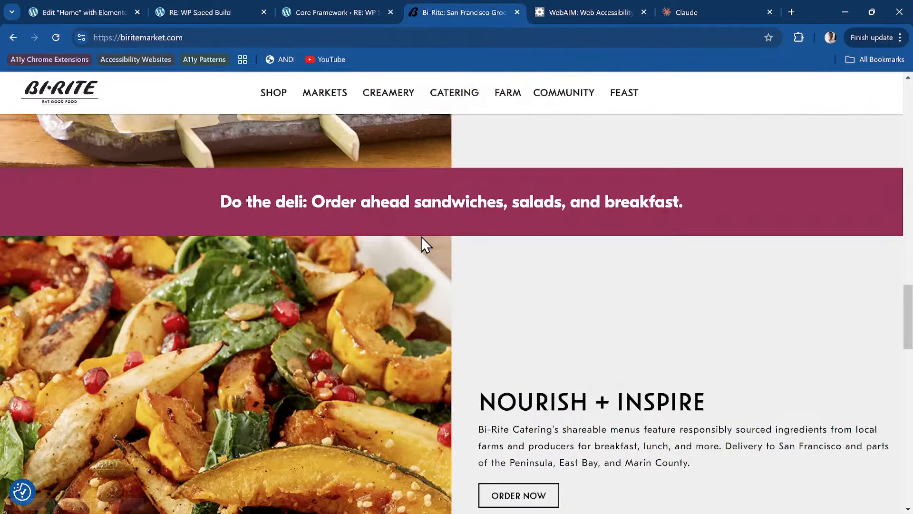
scroll(426, 252, down, 5)
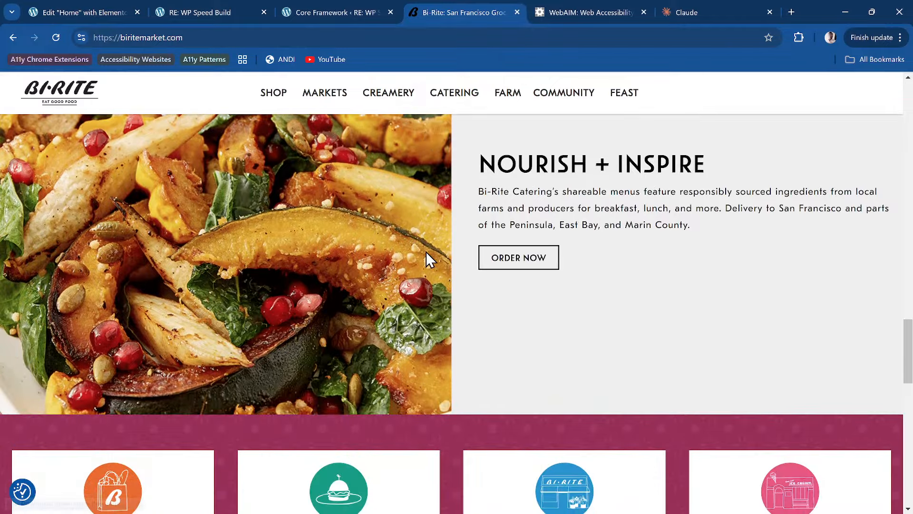
scroll(426, 251, up, 3)
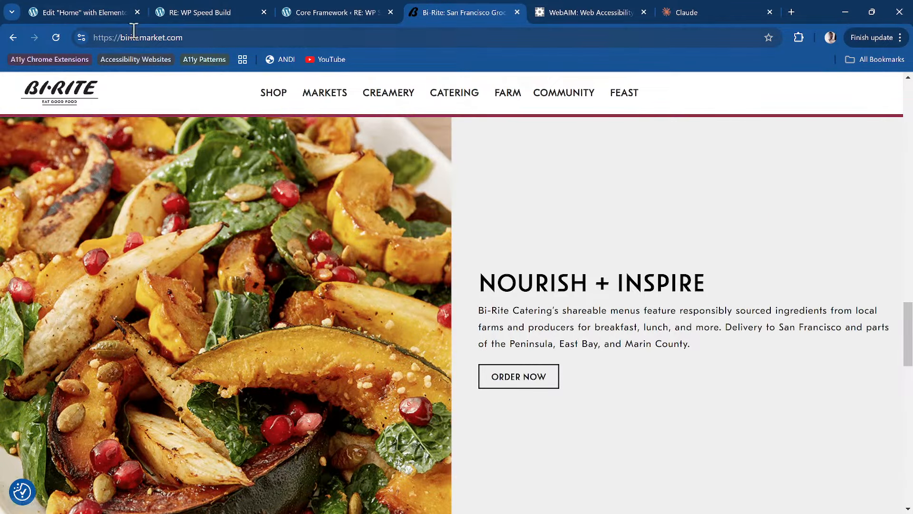
click(112, 18)
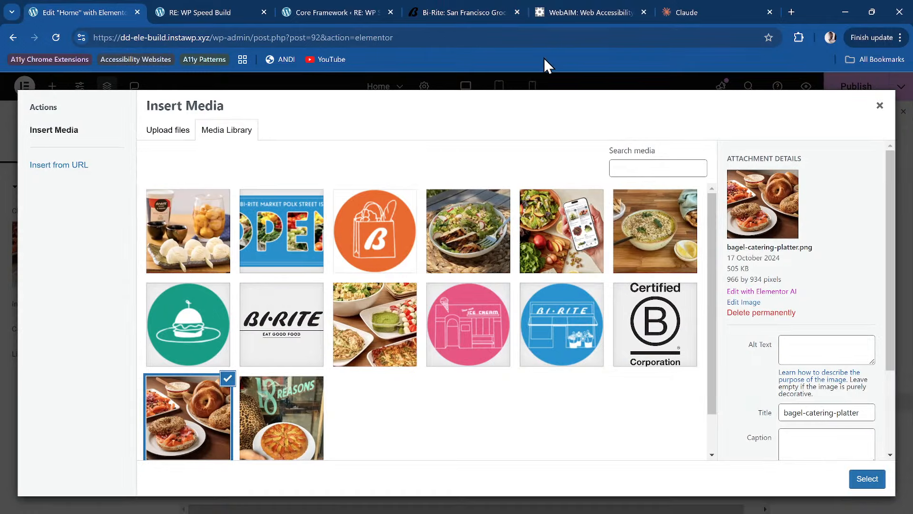
Step: Inspect the Nourish + Inspire section on the original Bi-Rite site and examine its row container's styles for the photo's source
click(592, 10)
click(469, 12)
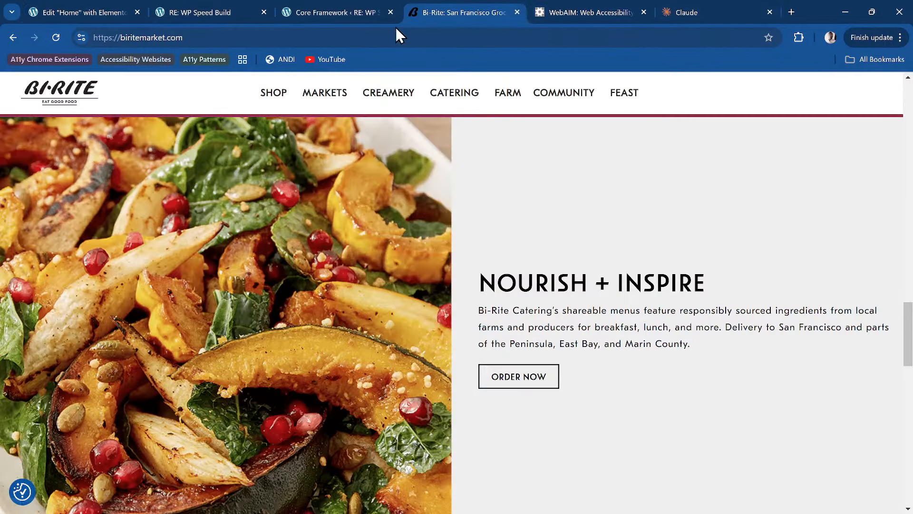
right_click(360, 247)
click(417, 498)
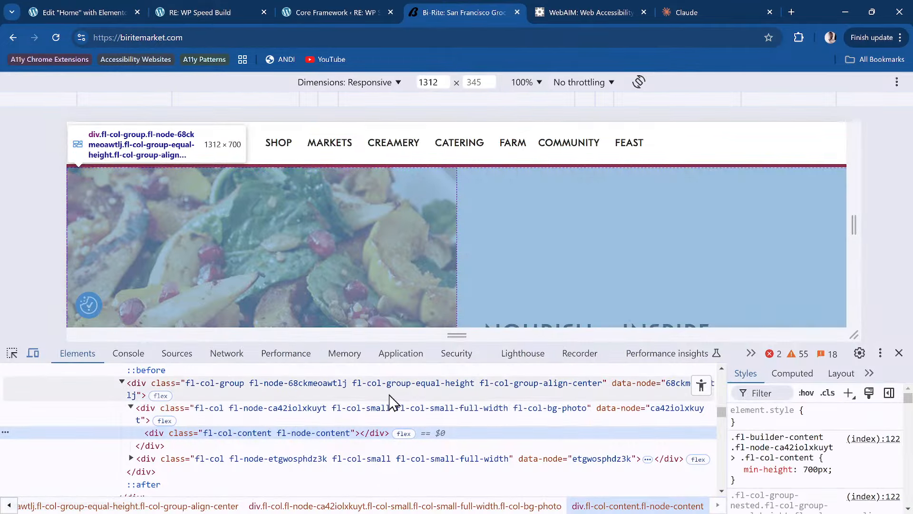
scroll(398, 405, up, 5)
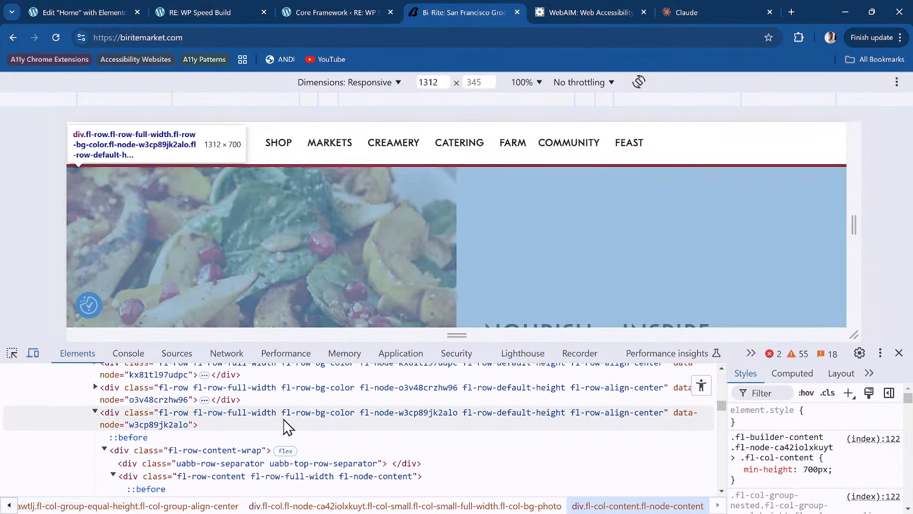
click(282, 423)
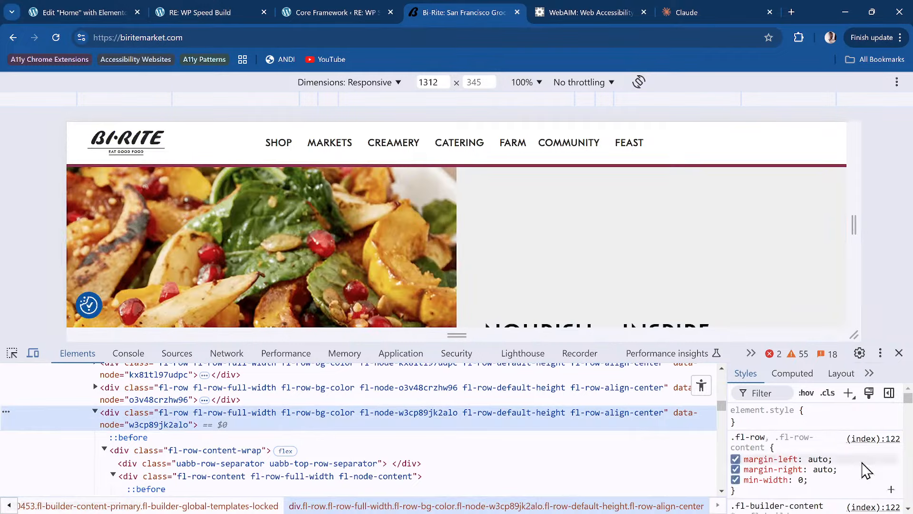
scroll(862, 469, down, 3)
scroll(863, 468, down, 5)
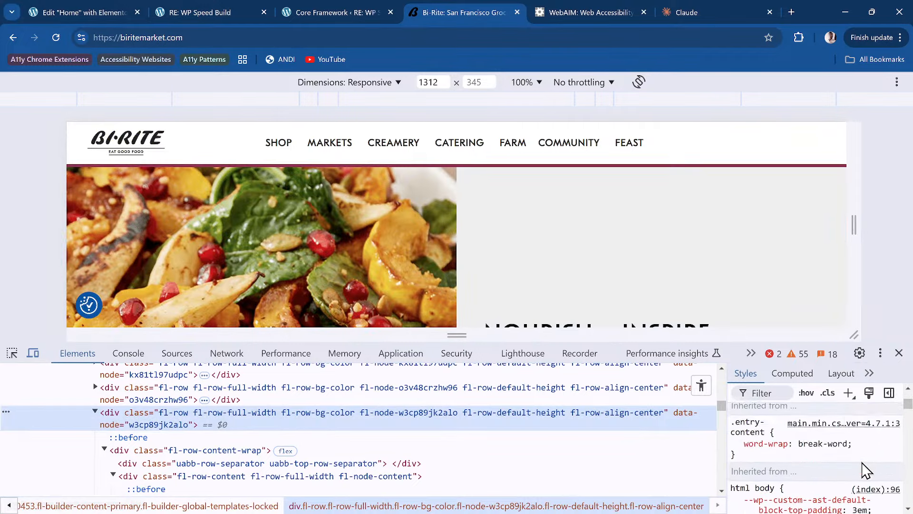
scroll(378, 473, up, 2)
scroll(261, 483, down, 2)
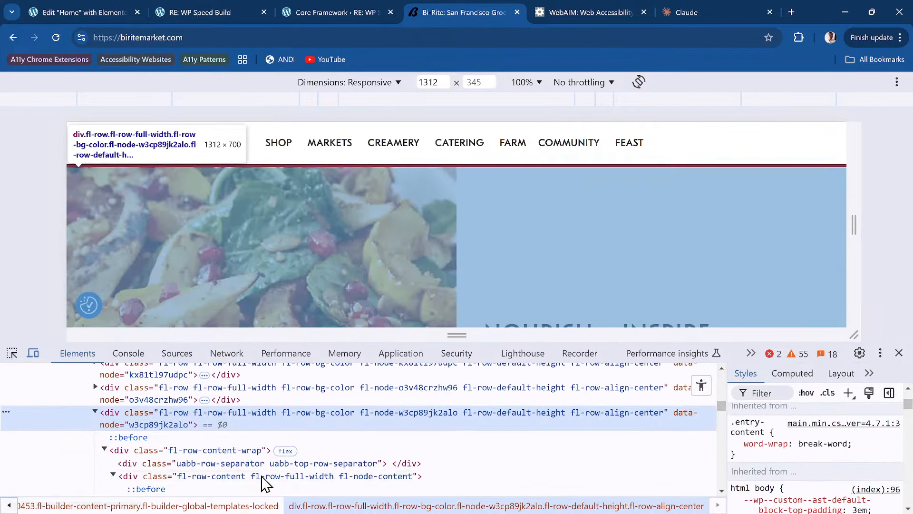
scroll(267, 428, down, 5)
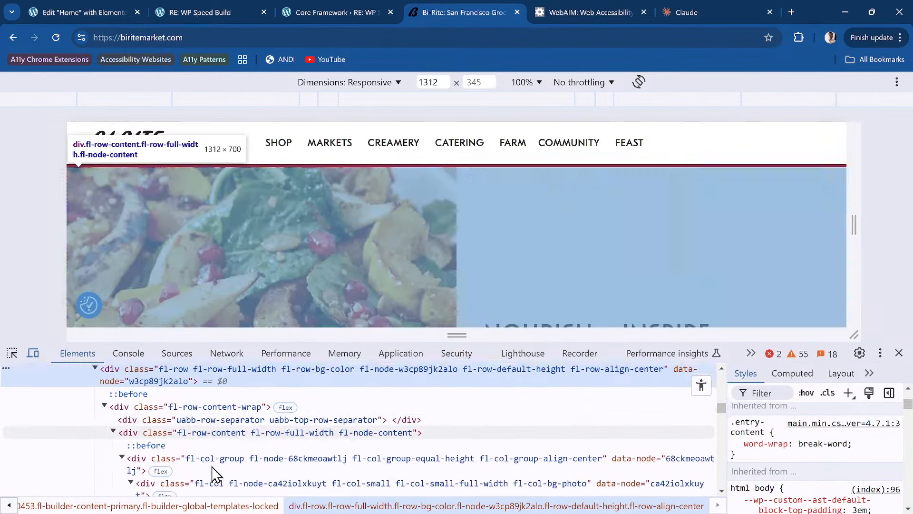
Step: Examine the styles of the photo column and its inner content element for the background image link
click(244, 433)
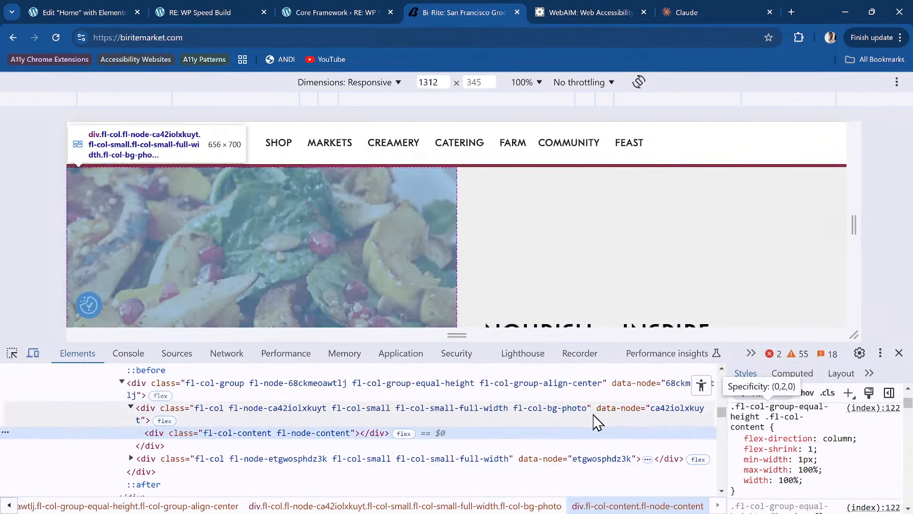
click(602, 418)
scroll(877, 465, down, 8)
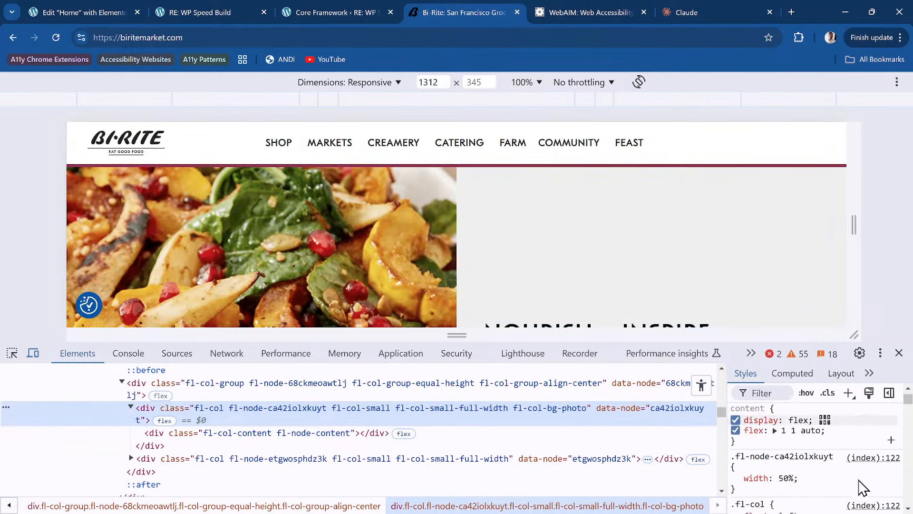
scroll(858, 479, down, 10)
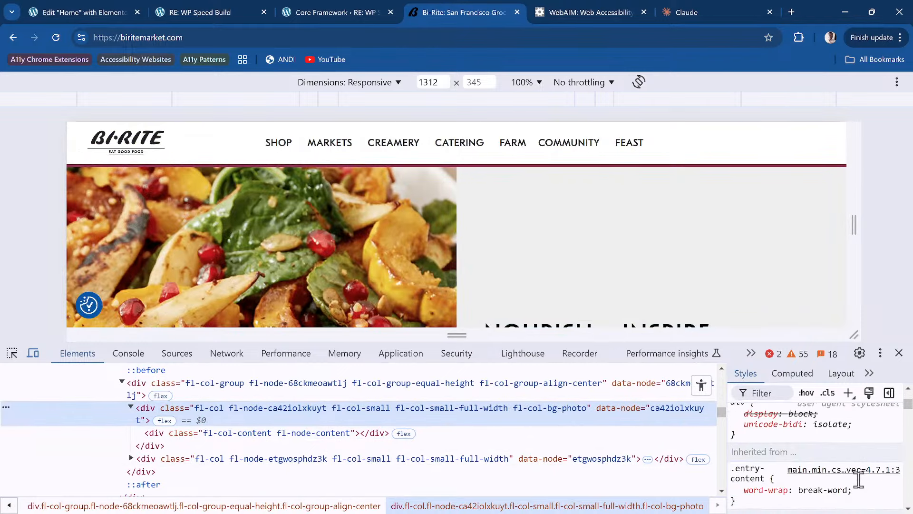
scroll(859, 479, down, 1)
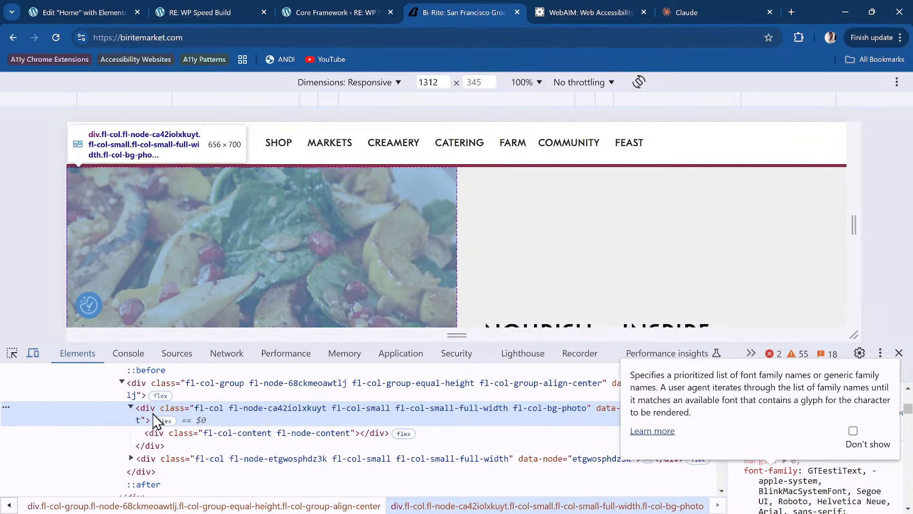
click(250, 434)
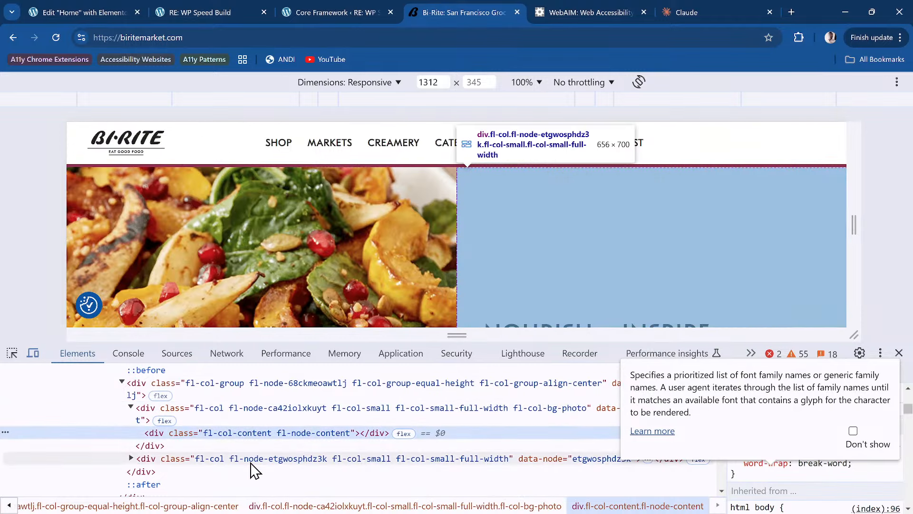
scroll(428, 457, down, 2)
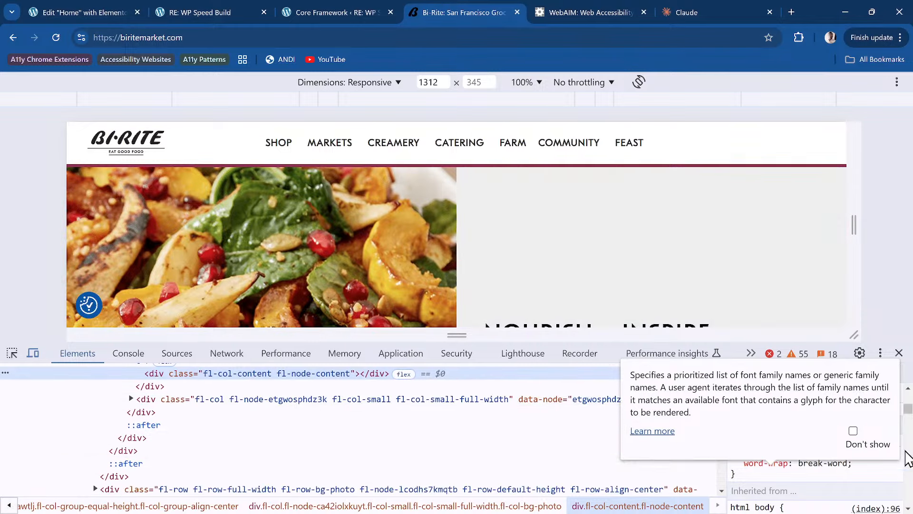
scroll(842, 480, up, 2)
scroll(842, 480, up, 3)
scroll(841, 476, down, 3)
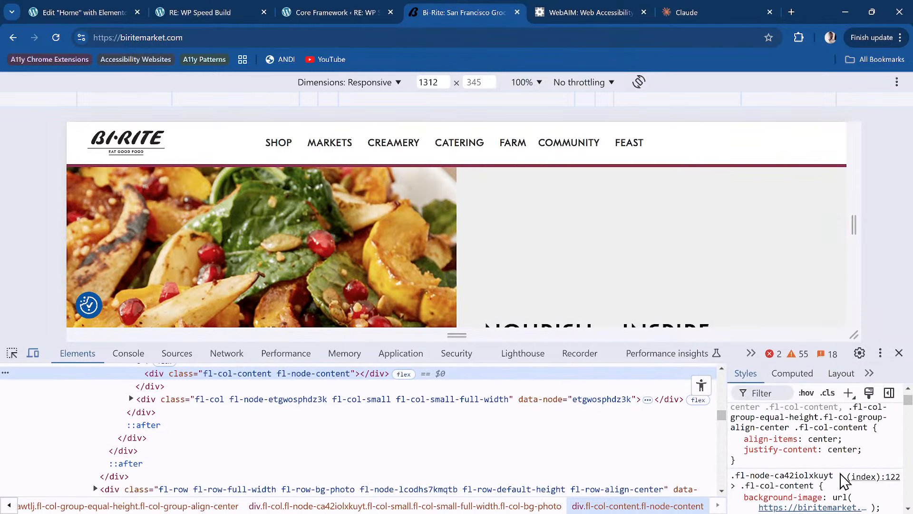
Step: Open the section's background image in its own tab and save it as delicata-kale-chicory-salad-closeup.png in the Birite folder
mouse_move(808, 448)
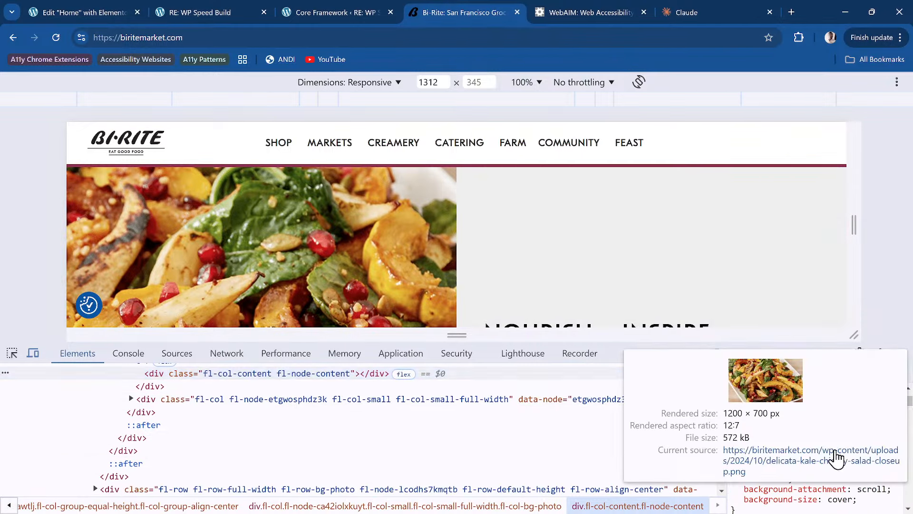
click(777, 459)
right_click(540, 365)
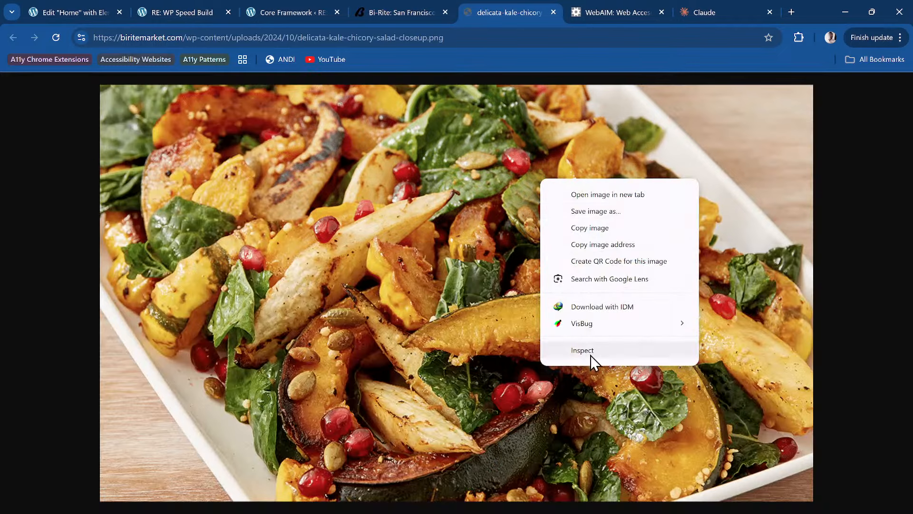
click(595, 211)
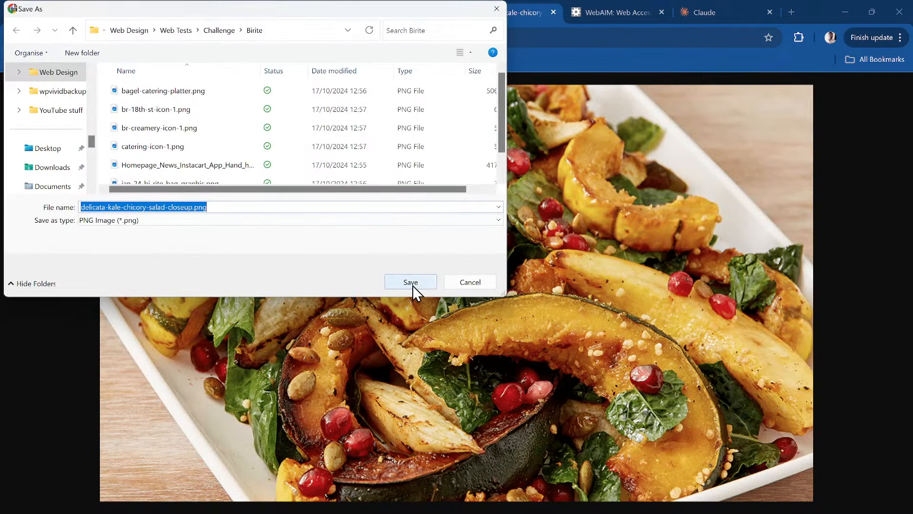
click(410, 282)
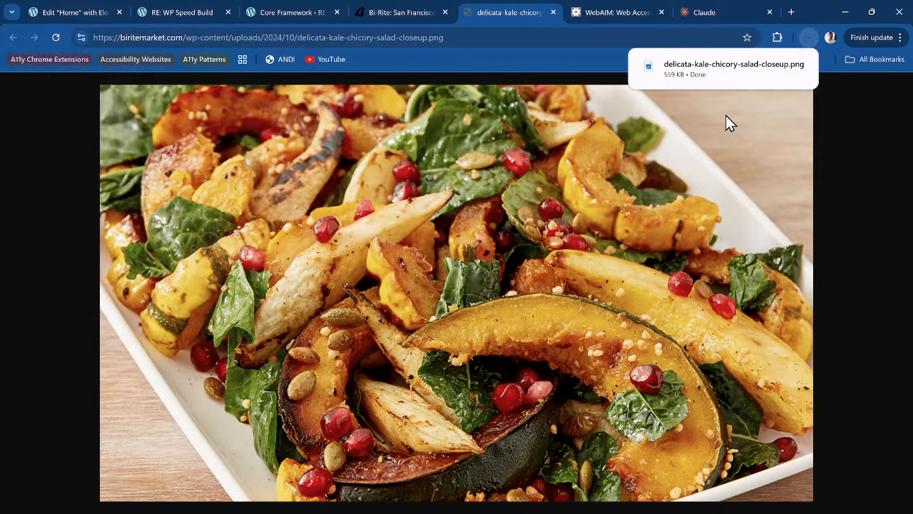
Step: Try to bring the downloaded salad photo directly from the browser into the Elementor editor's media library
drag(727, 67, 199, 10)
click(81, 11)
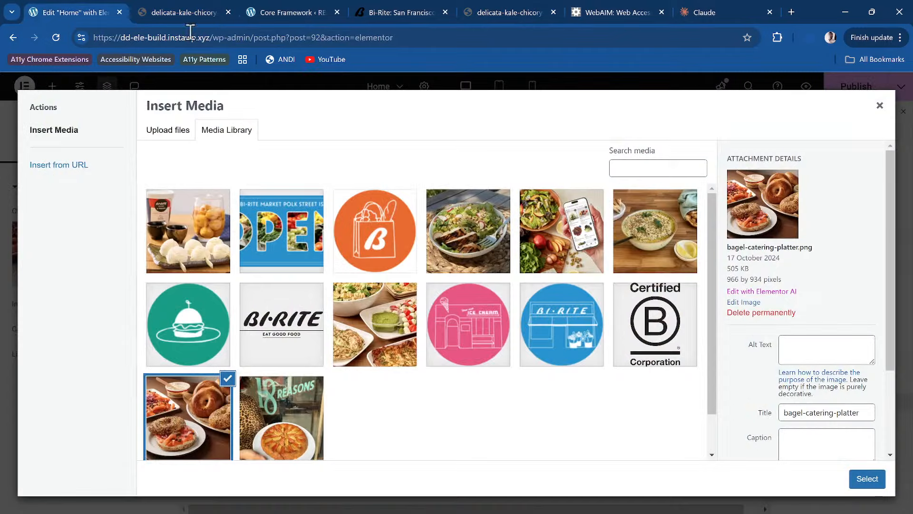
click(211, 13)
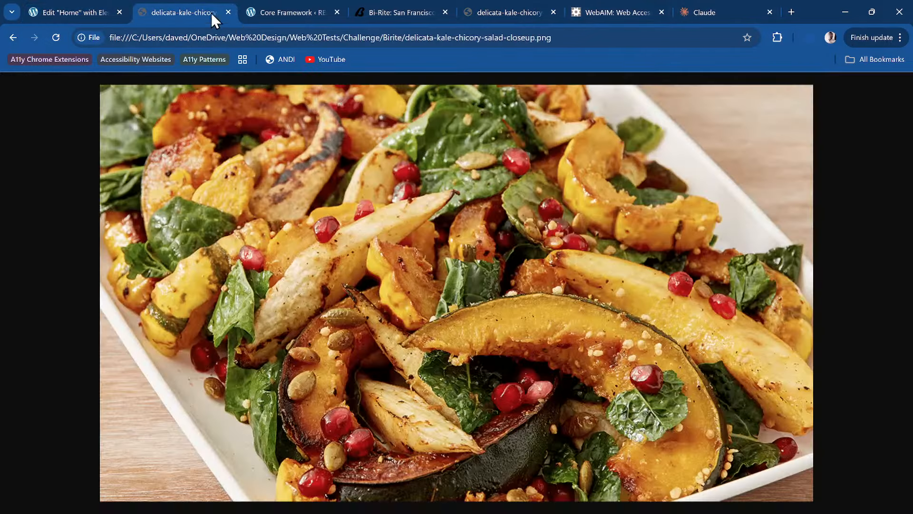
drag(331, 148, 632, 273)
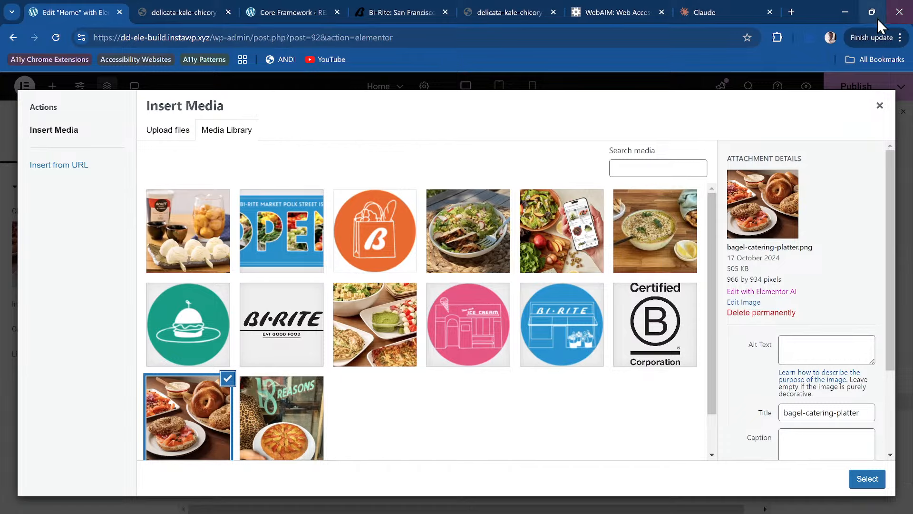
Step: Upload delicata-kale-chicory-salad-closeup.png from its download folder to the media library and insert it as the Nourish + Inspire image
click(900, 37)
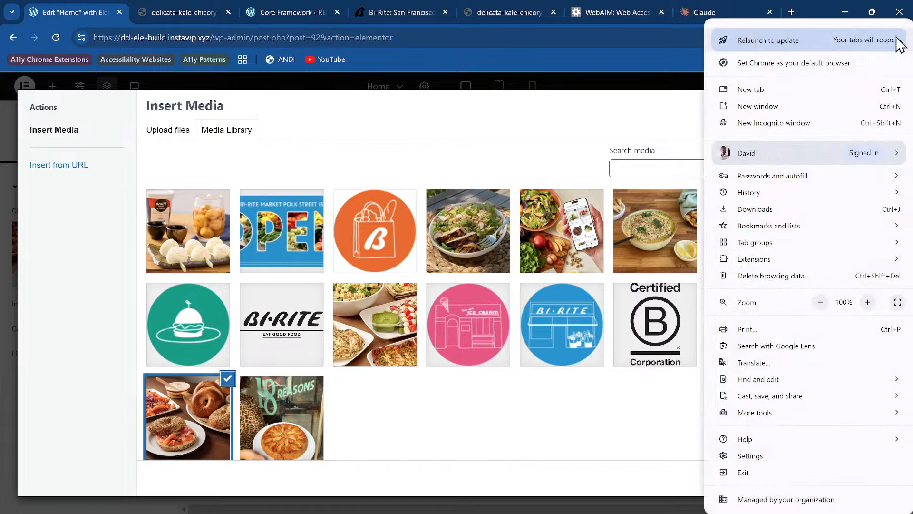
click(784, 211)
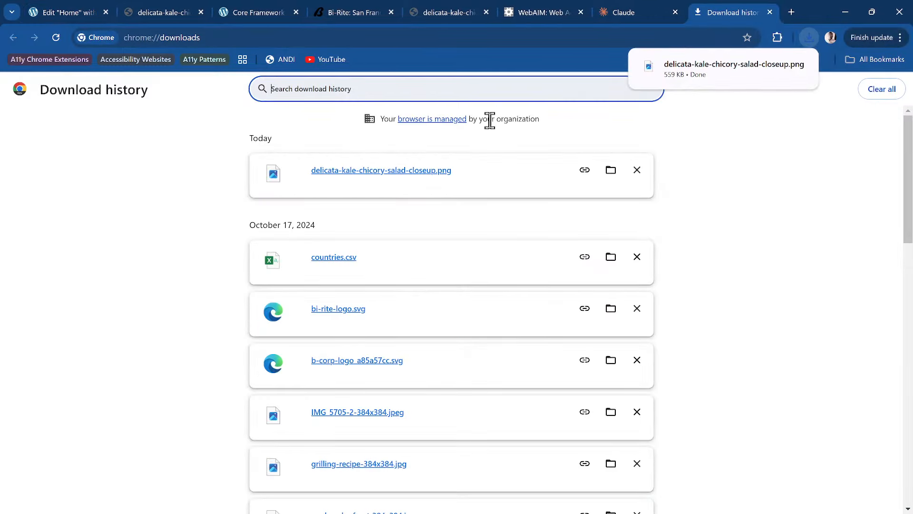
click(610, 171)
click(162, 13)
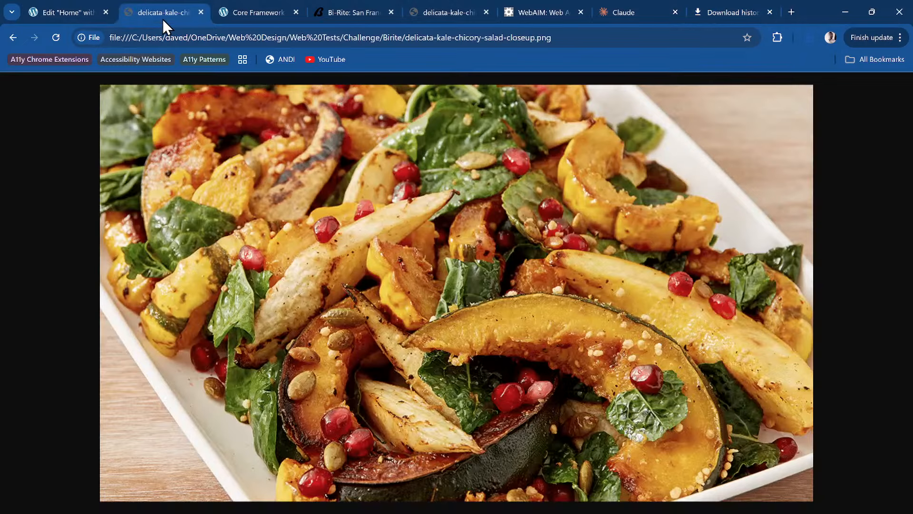
click(82, 21)
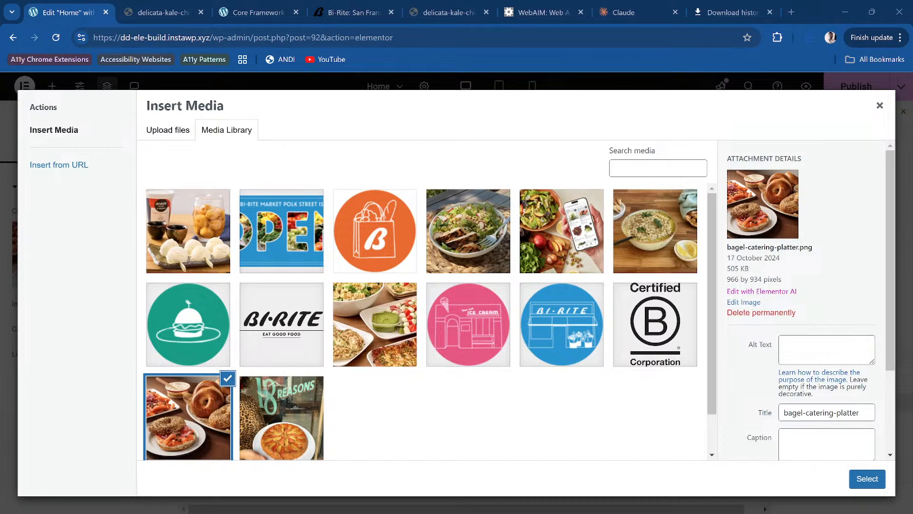
drag(912, 312, 582, 314)
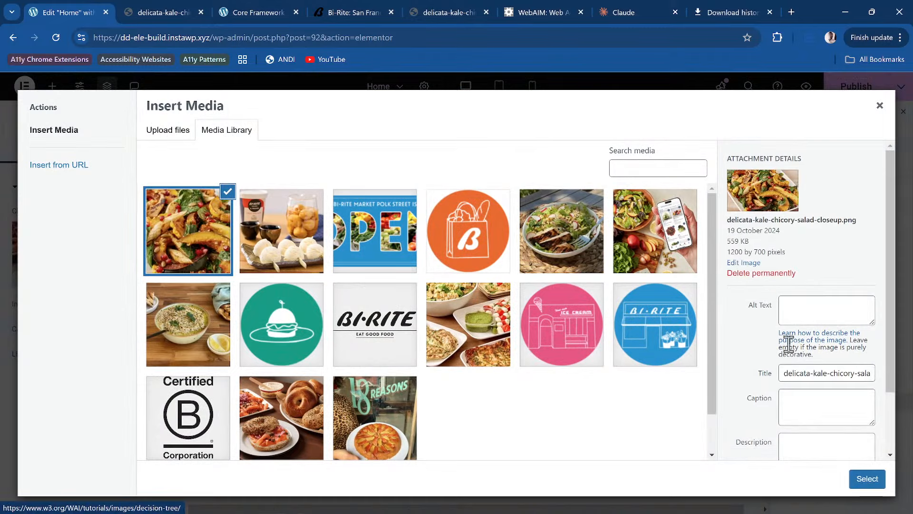
click(867, 478)
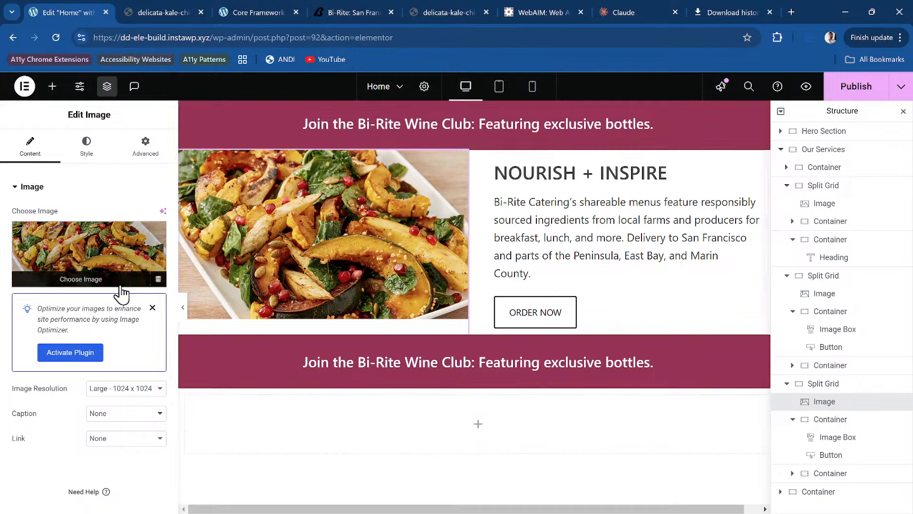
Step: Set the Nourish + Inspire image's height to a custom value of 100% and its object fit to Cover
click(87, 147)
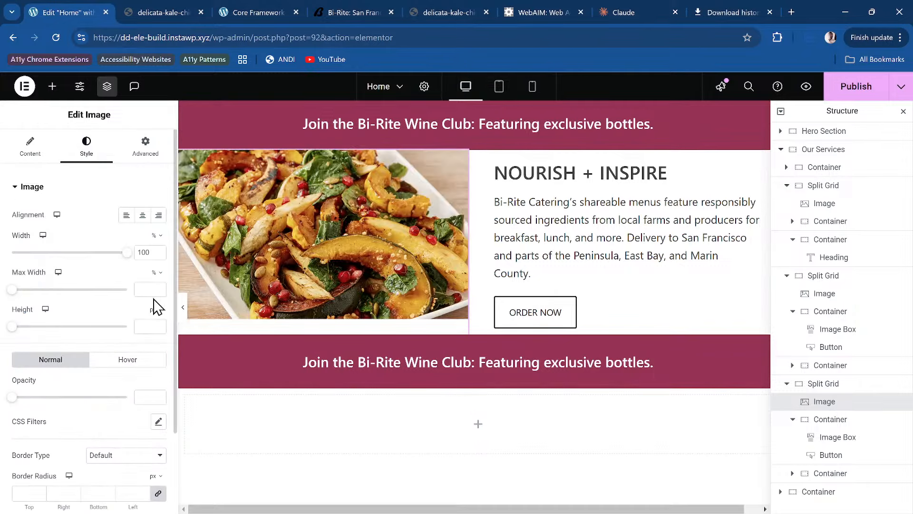
click(153, 311)
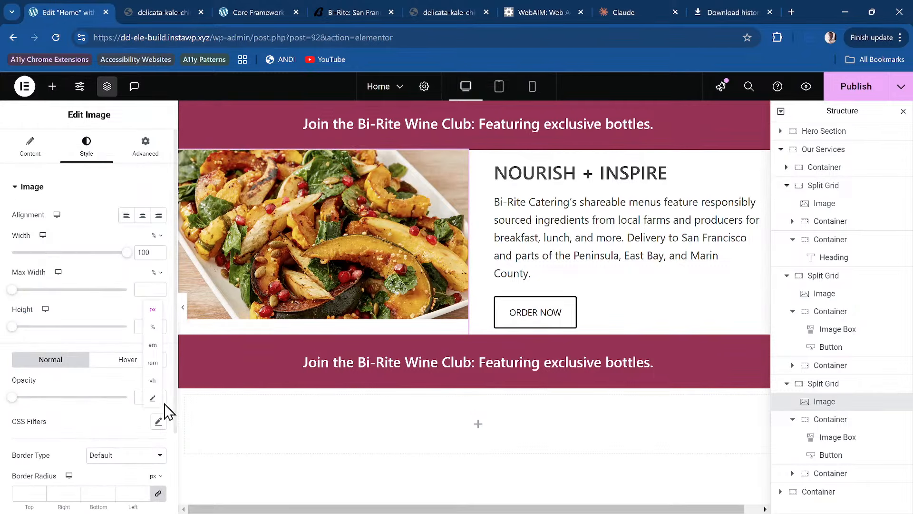
click(153, 398)
click(134, 328)
text(1)
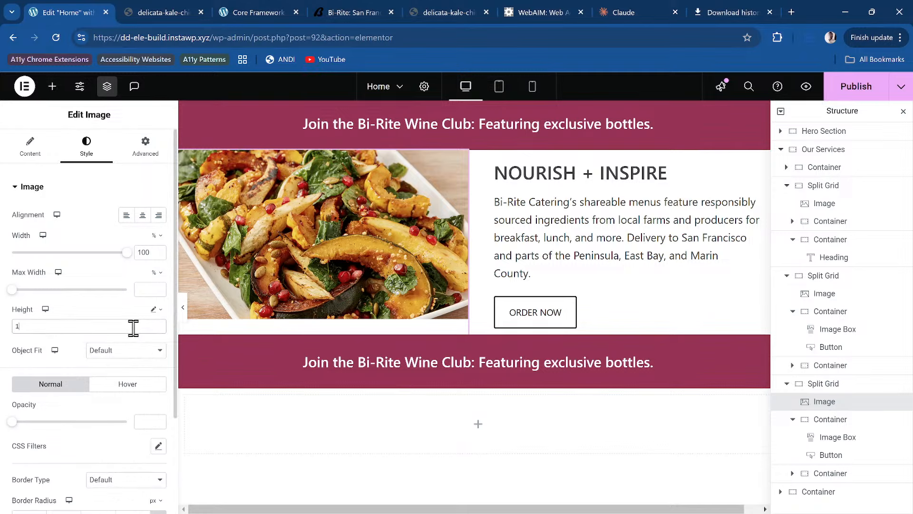
text(00%)
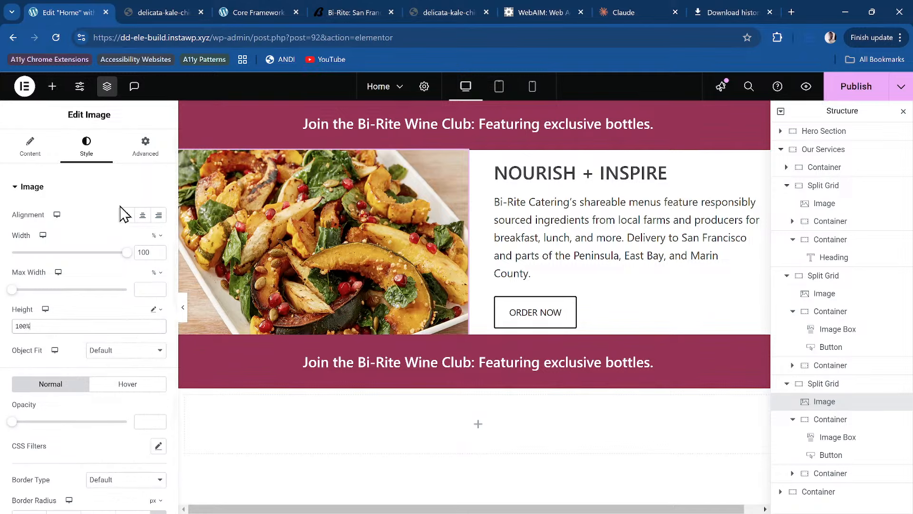
click(119, 350)
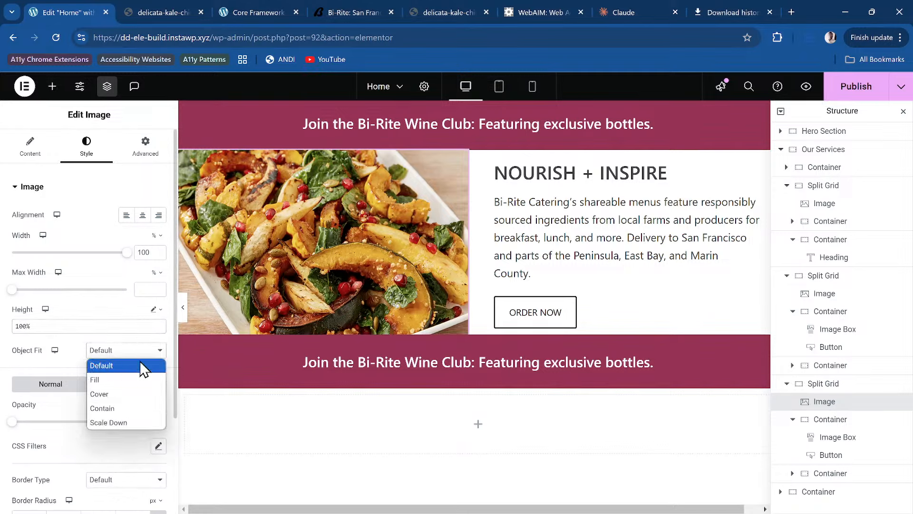
click(102, 393)
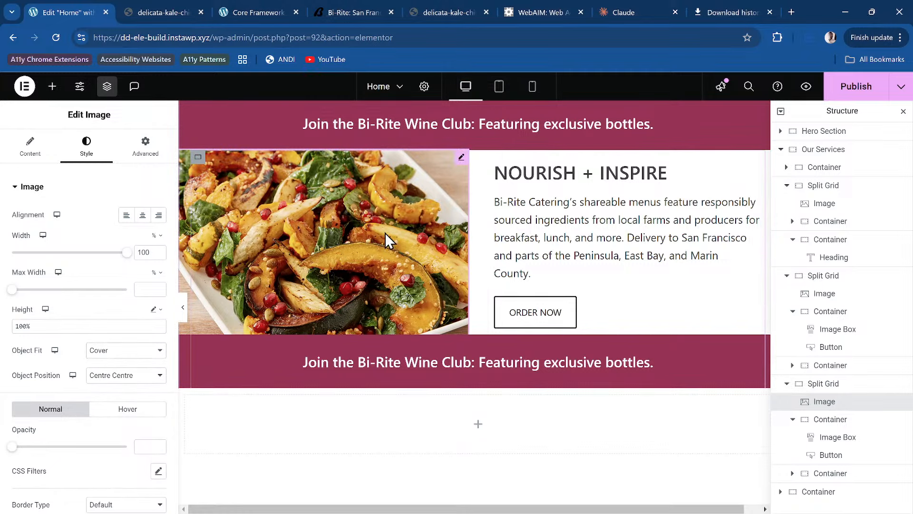
Step: Open the preview of the edited home page to check the new Nourish + Inspire image
right_click(412, 220)
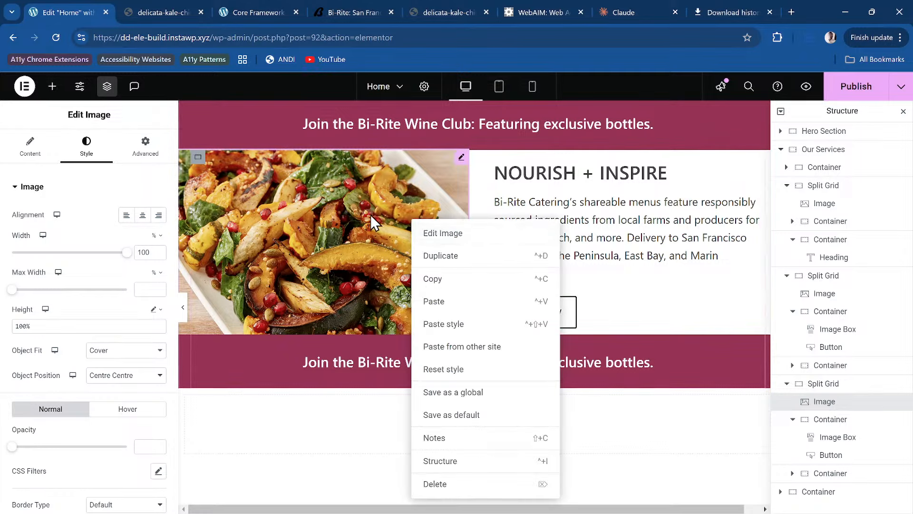
key(Escape)
click(806, 86)
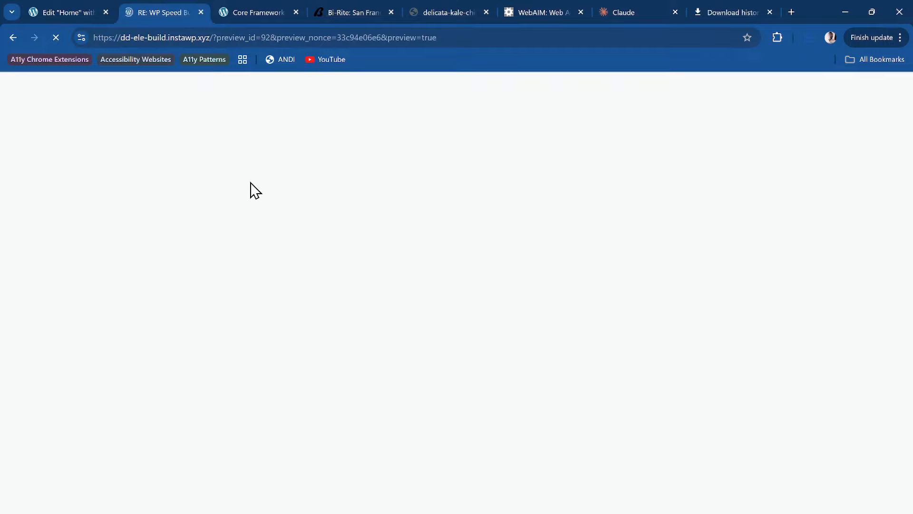
Step: Copy the Nourish + Inspire salad image from the page preview and attach it to the Claude alt text chat
scroll(386, 241, down, 20)
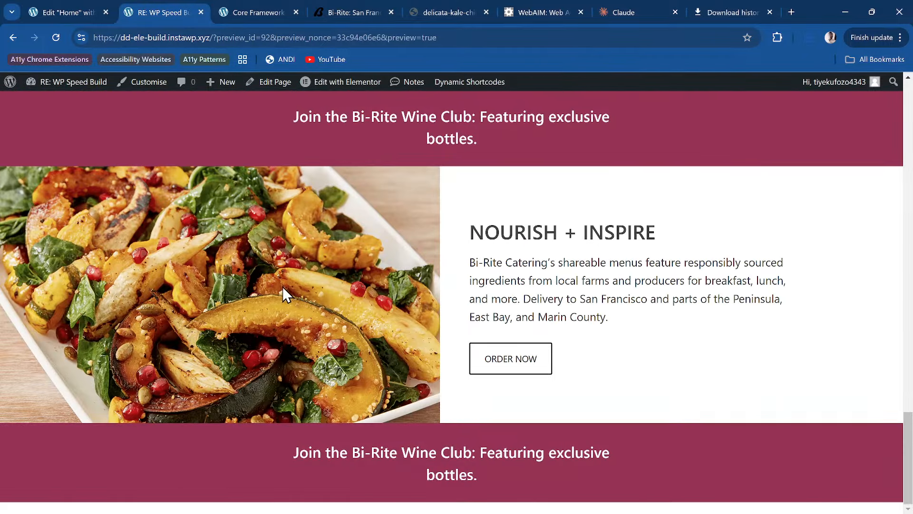
right_click(283, 286)
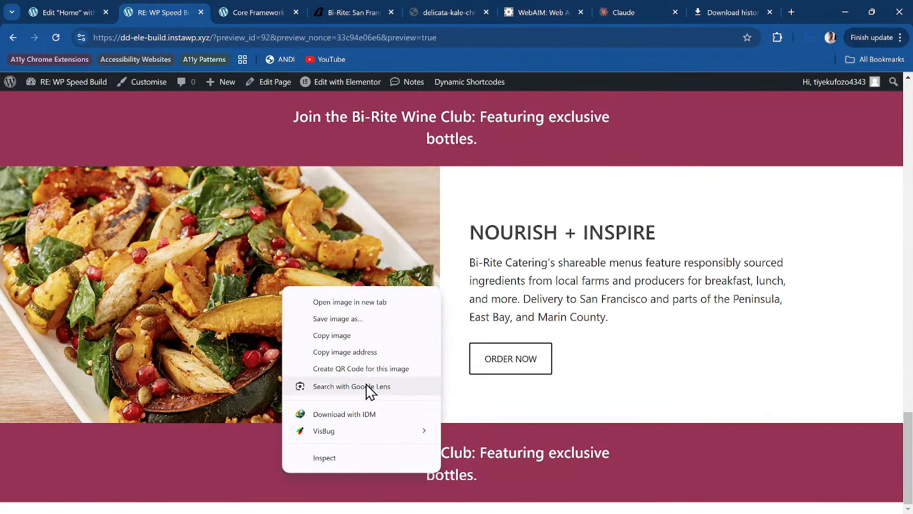
click(391, 335)
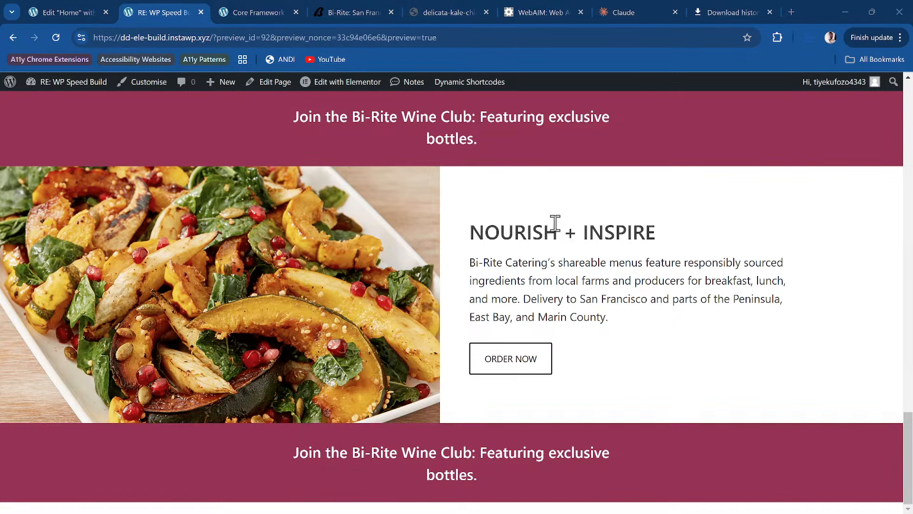
key(alt+Tab)
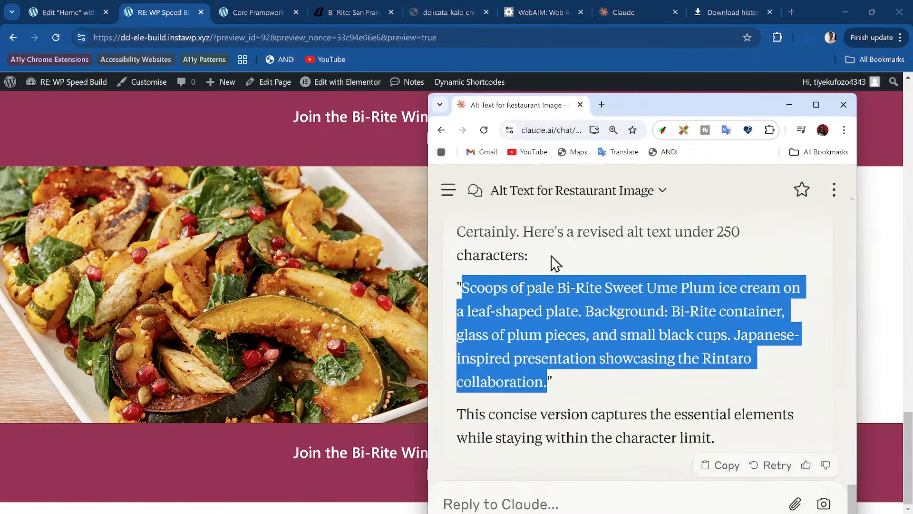
scroll(572, 330, down, 1)
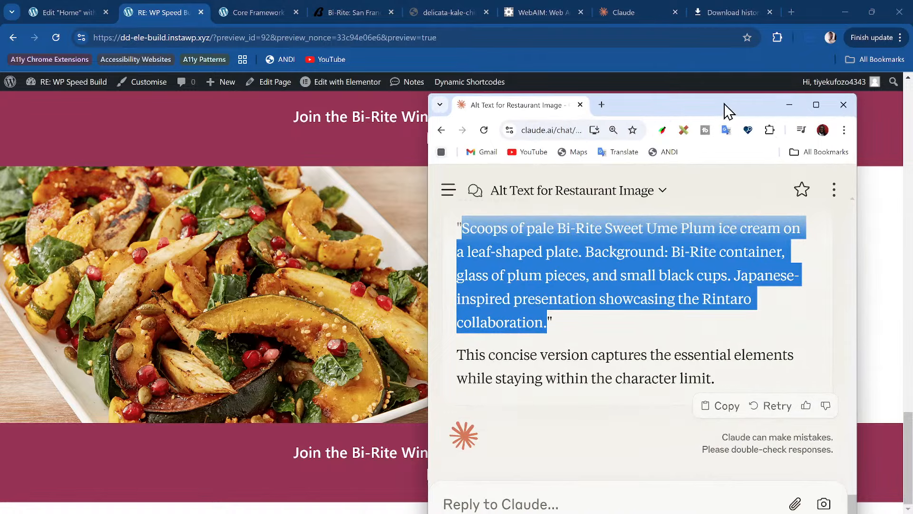
drag(726, 111, 738, 40)
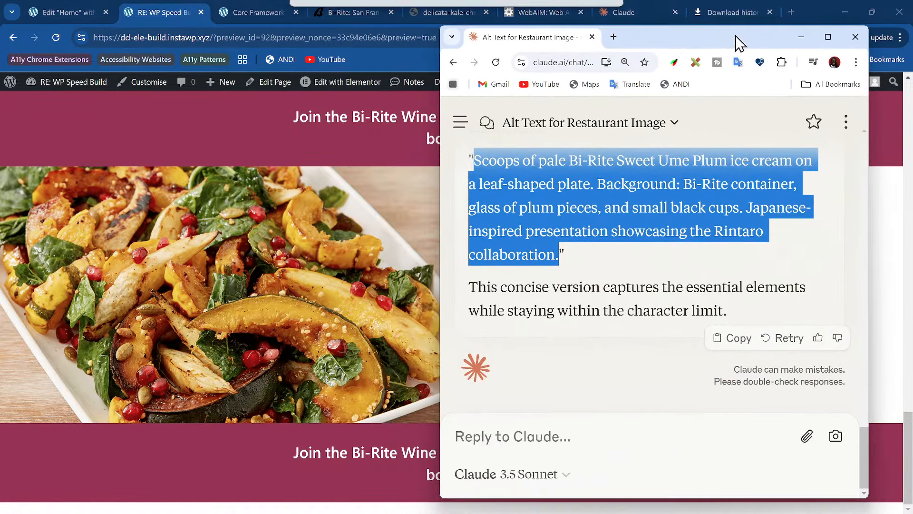
click(535, 439)
key(ctrl+v)
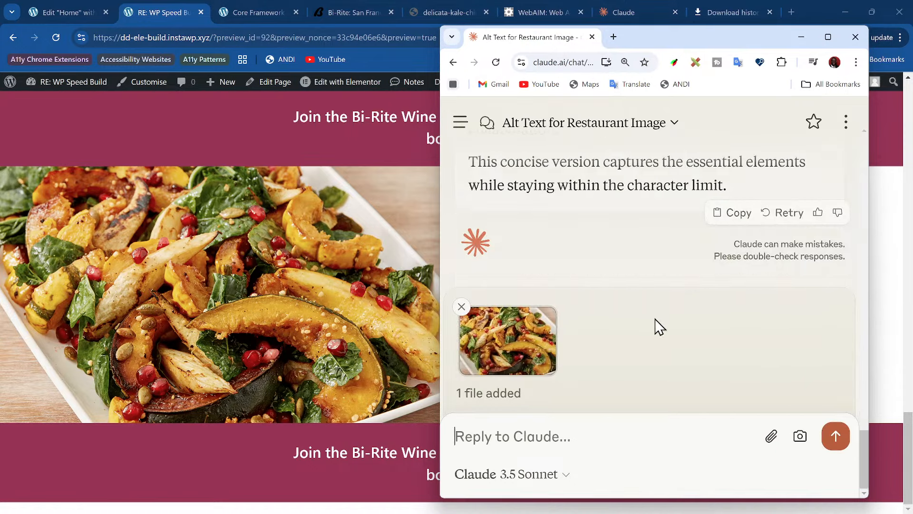
Step: Reuse the earlier alt text request from the chat as a new prompt, reworded to ask for the text "in 250 words:"
scroll(553, 244, up, 5)
scroll(553, 243, up, 3)
scroll(539, 228, down, 3)
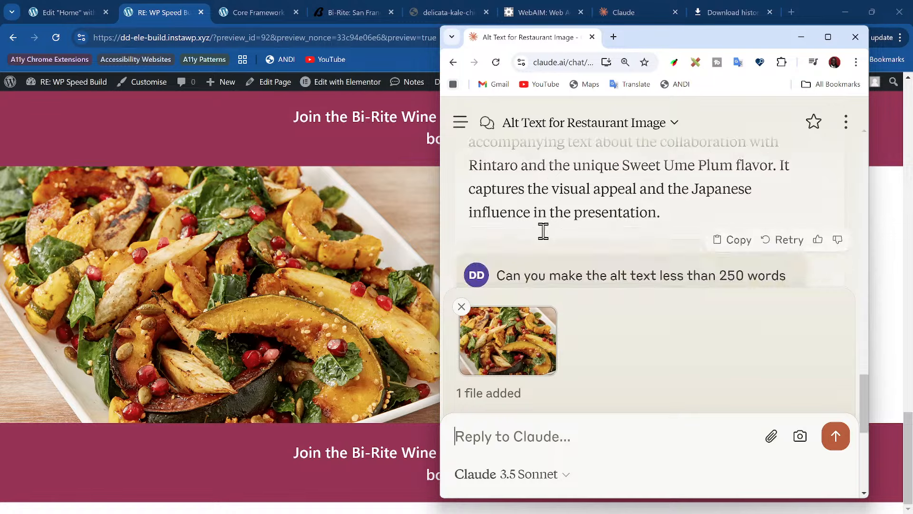
scroll(543, 232, up, 1)
scroll(543, 231, up, 10)
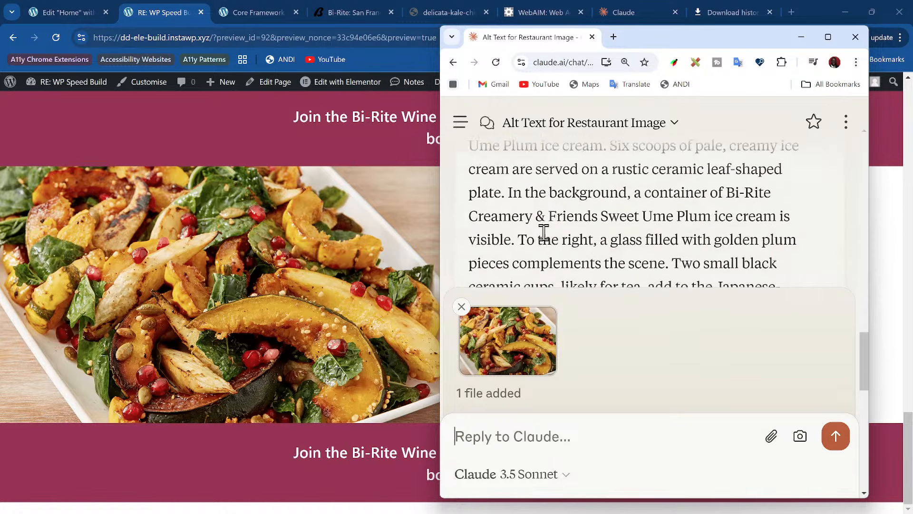
scroll(549, 240, down, 1)
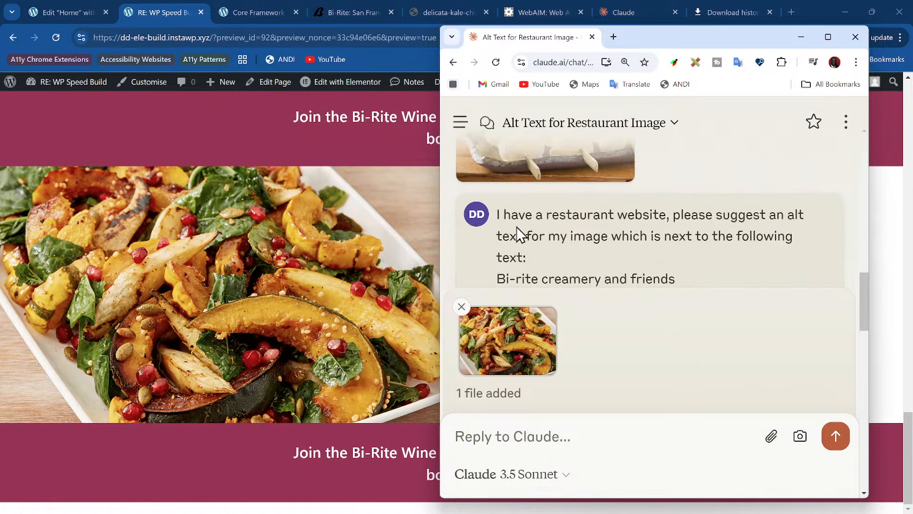
drag(501, 216, 637, 256)
key(ctrl+c)
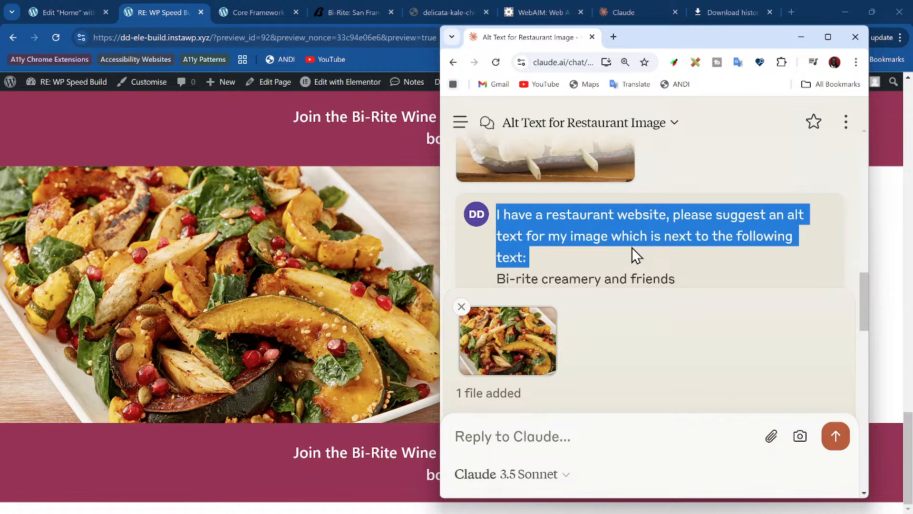
click(583, 437)
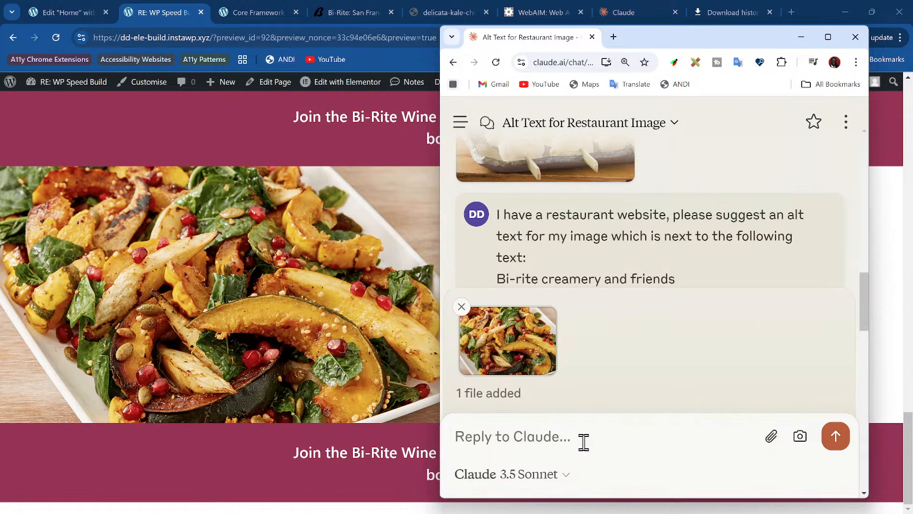
key(ctrl+v)
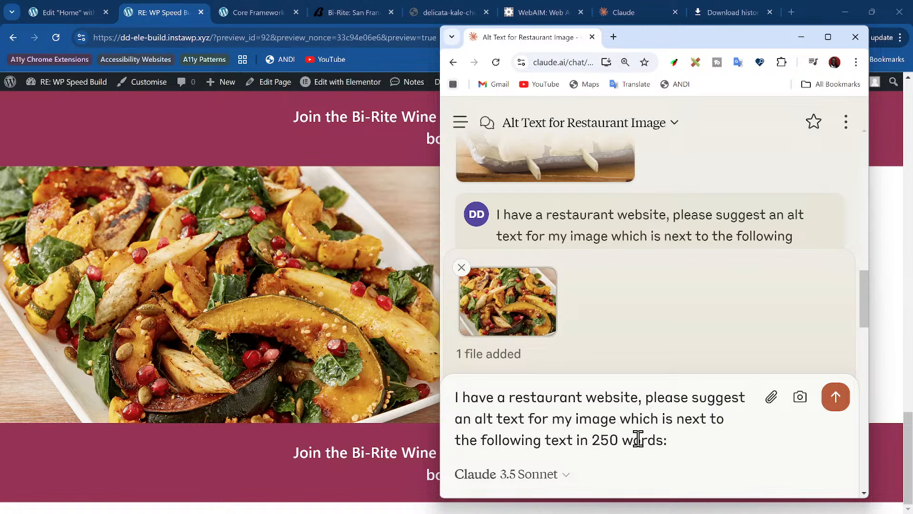
key(shift+Return)
key(shift+Return)
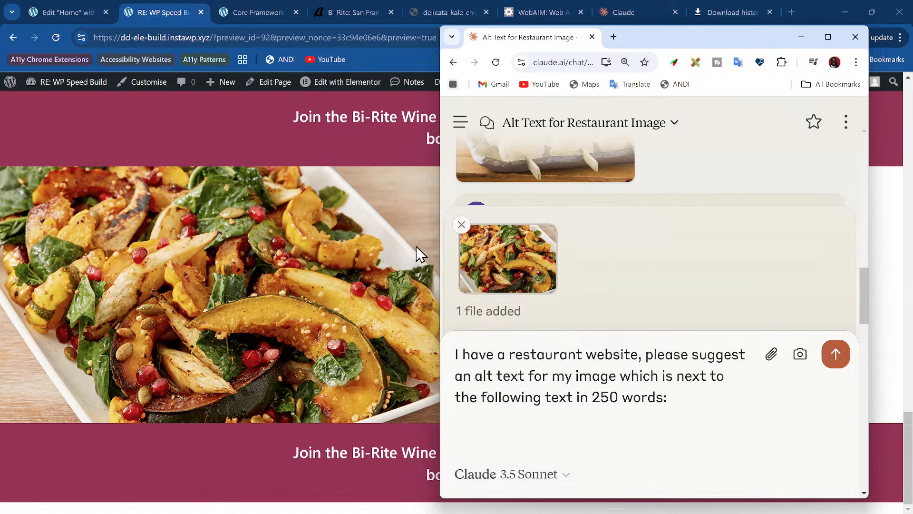
Step: Close the developer tools on the original Bi-Rite site and copy the Nourish + Inspire heading and paragraph
click(880, 209)
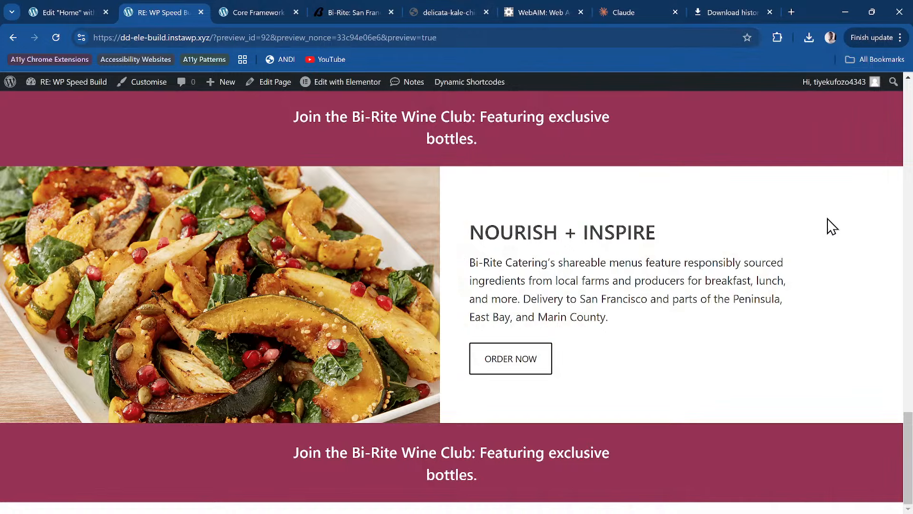
click(440, 7)
click(368, 7)
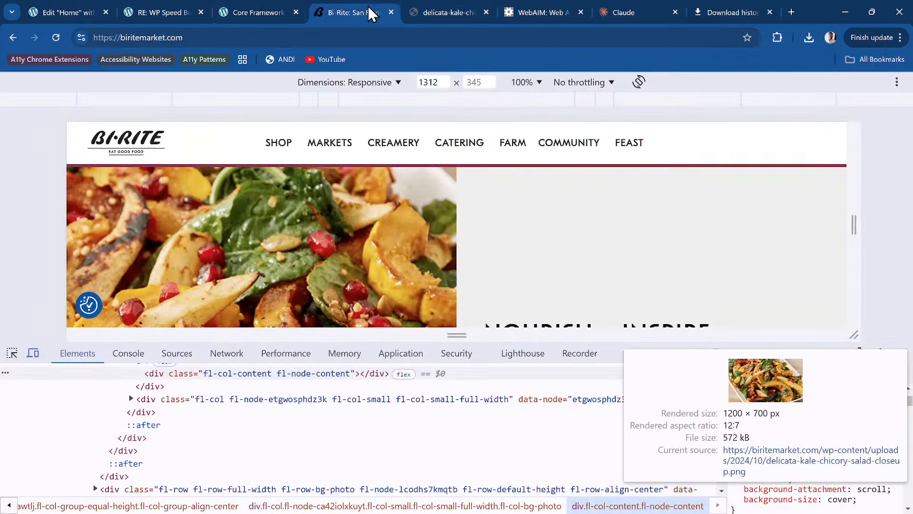
click(262, 9)
click(343, 11)
click(898, 355)
scroll(656, 341, down, 1)
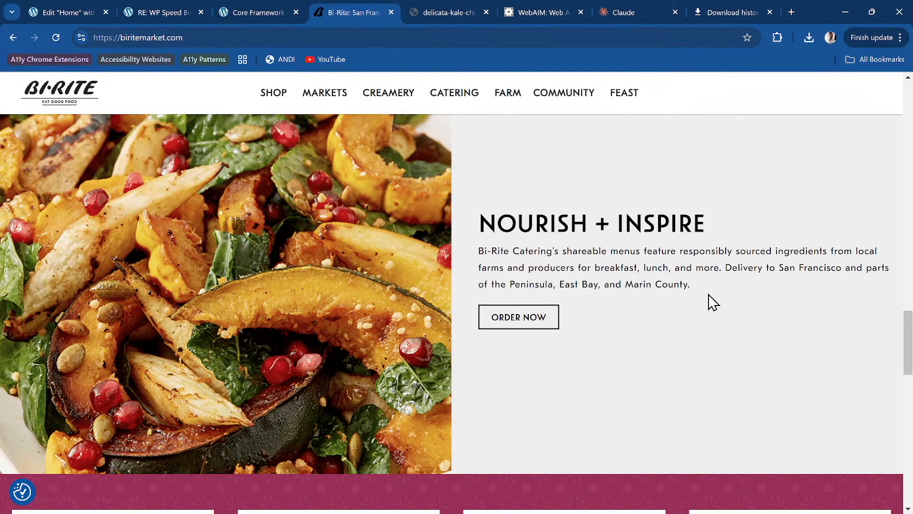
drag(709, 289, 466, 243)
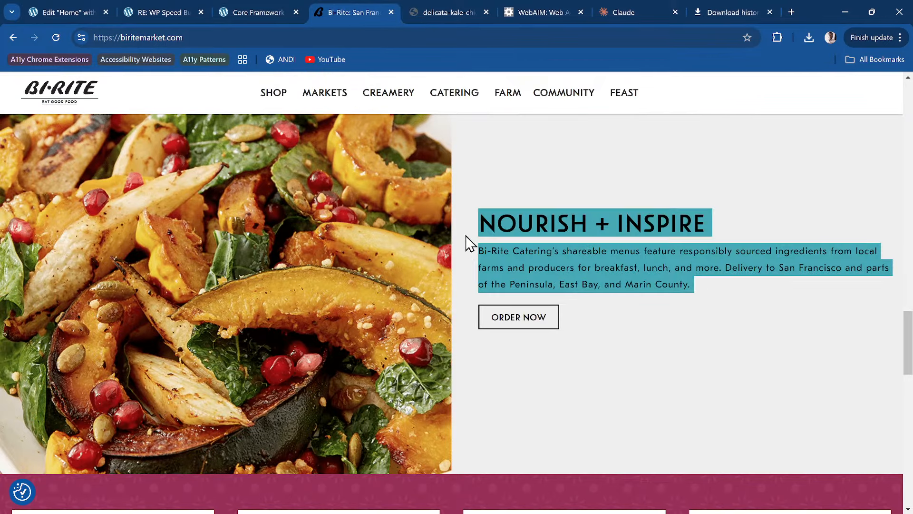
Step: Add the copied Nourish + Inspire heading and paragraph to the Claude prompt and send it
click(56, 6)
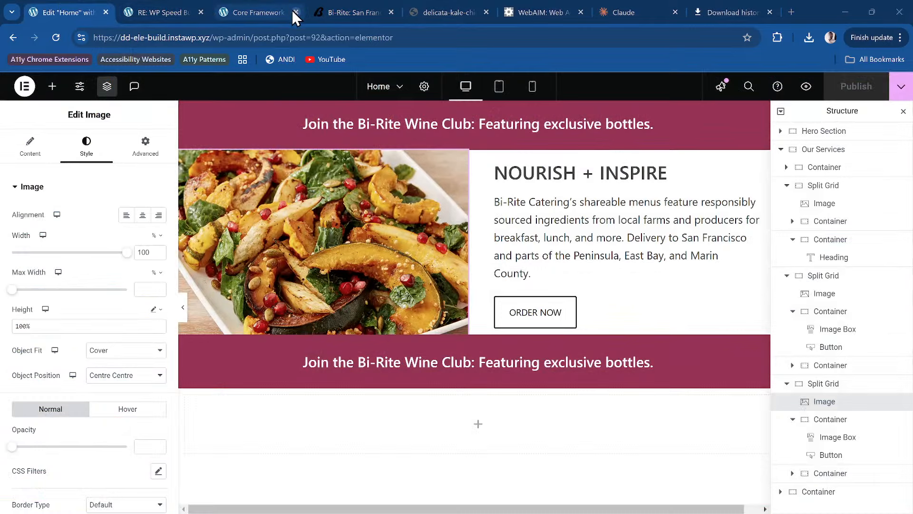
key(alt+Tab)
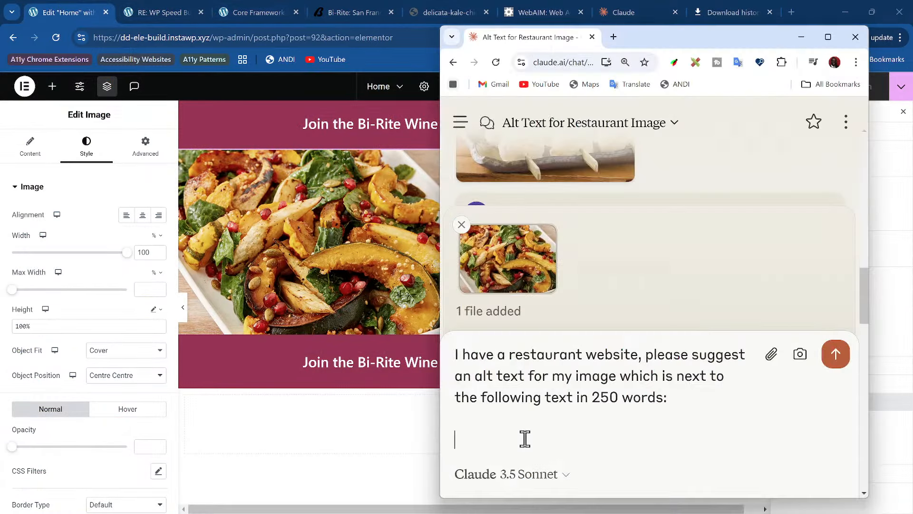
text(Nourish + Inspire Bi-Rite Catering’s shareable menus feature responsibly sourced ingredients from local farms and producers for breakfast, lunch, and more. Delivery to San Francisco and parts of the Peninsula, East Bay, and Marin County.)
key(shift+Return)
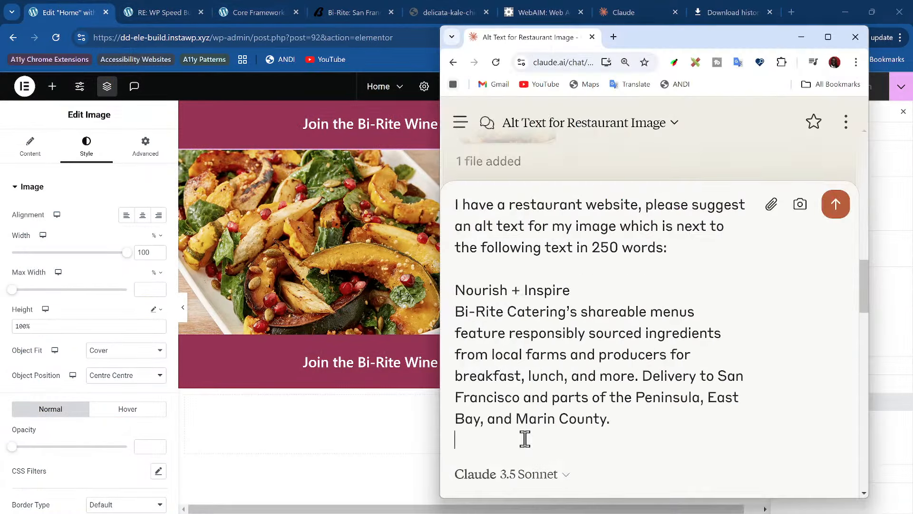
click(836, 205)
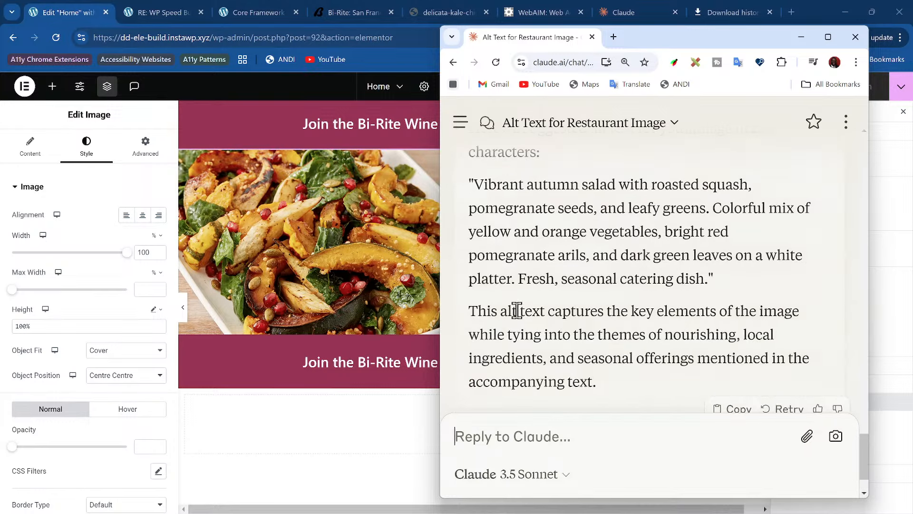
Step: Copy Claude's suggested alt text from "Vibrant autumn salad" to "seasonal catering dish." and return to the Elementor editor
drag(655, 45, 696, 34)
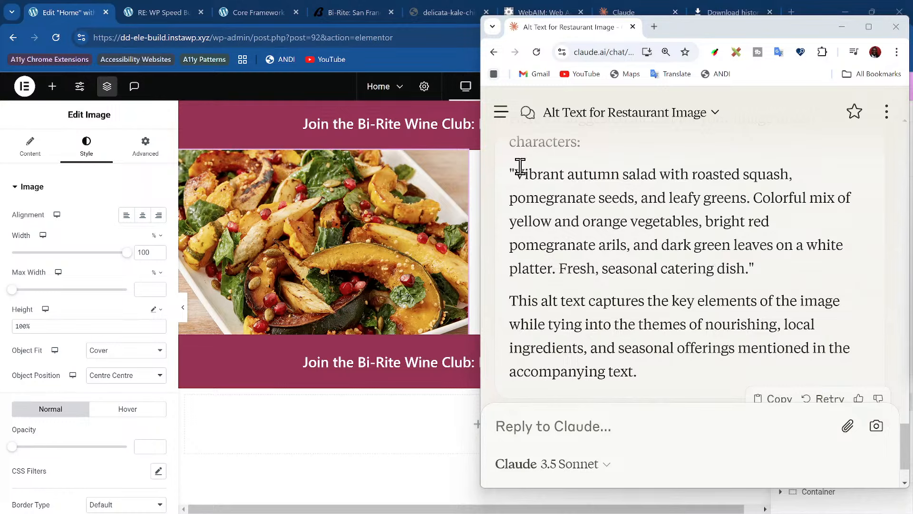
drag(514, 174, 748, 285)
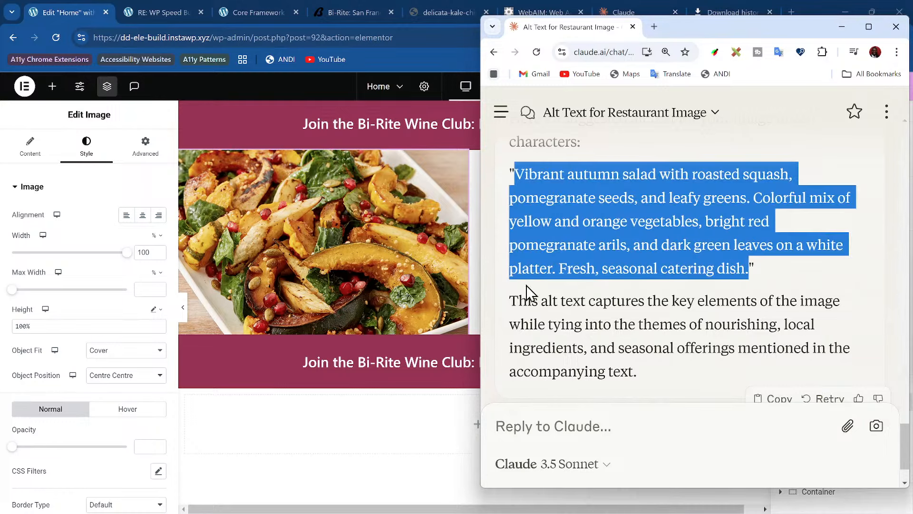
click(783, 281)
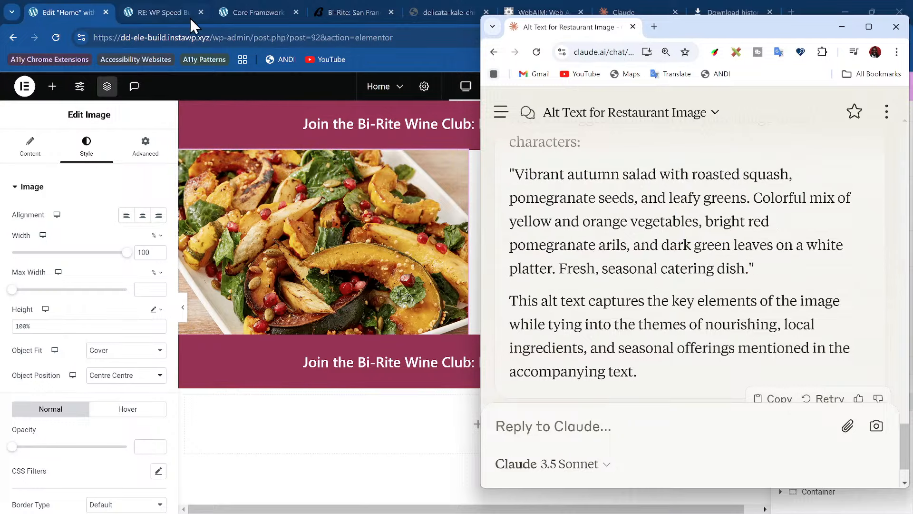
click(162, 6)
click(70, 8)
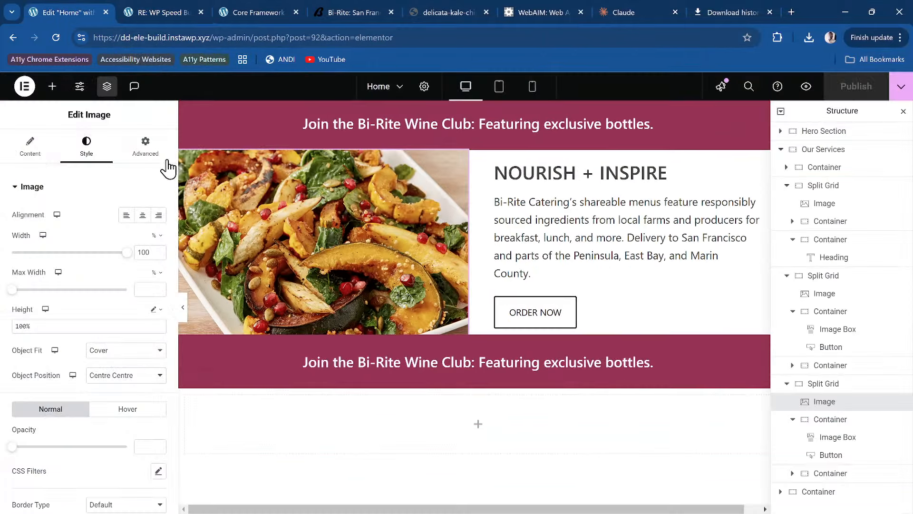
Step: Add the copied alt text to delicata-kale-chicory-salad-closeup.png, reinsert it as the Nourish + Inspire image and publish the page
click(33, 147)
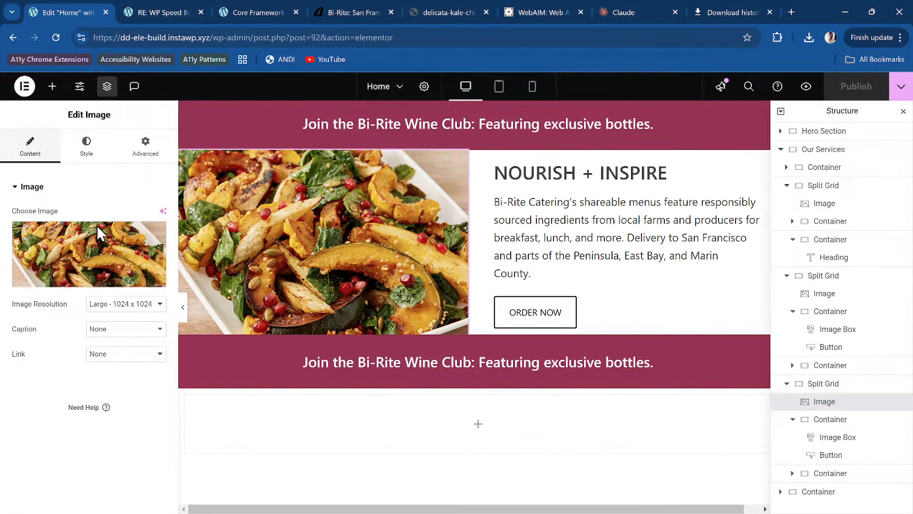
click(96, 225)
click(825, 308)
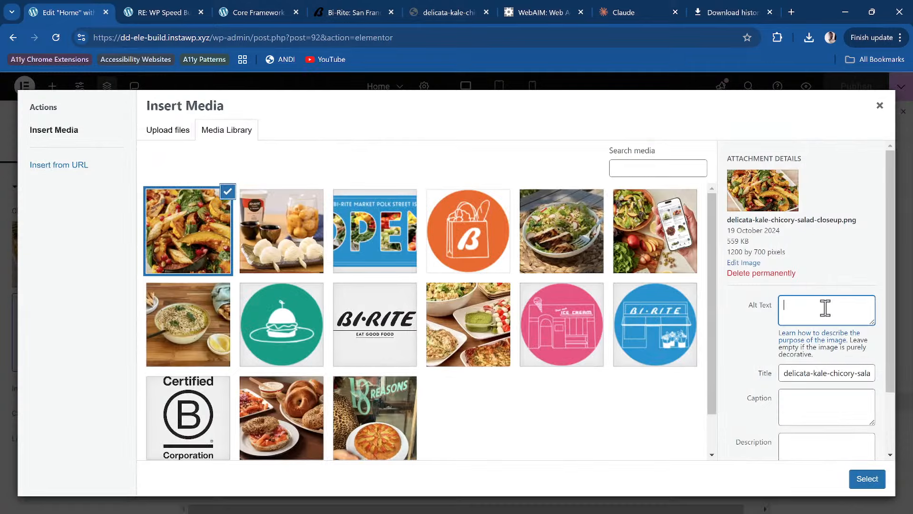
key(ctrl+v)
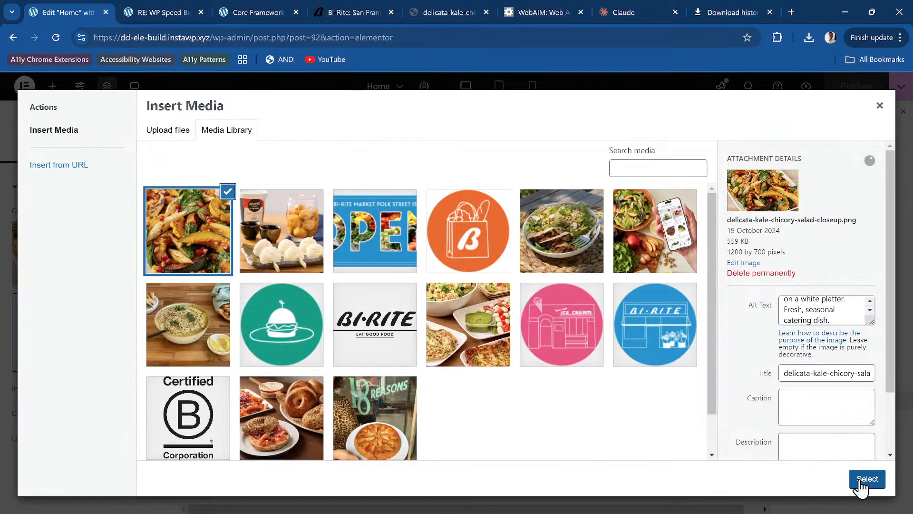
click(867, 479)
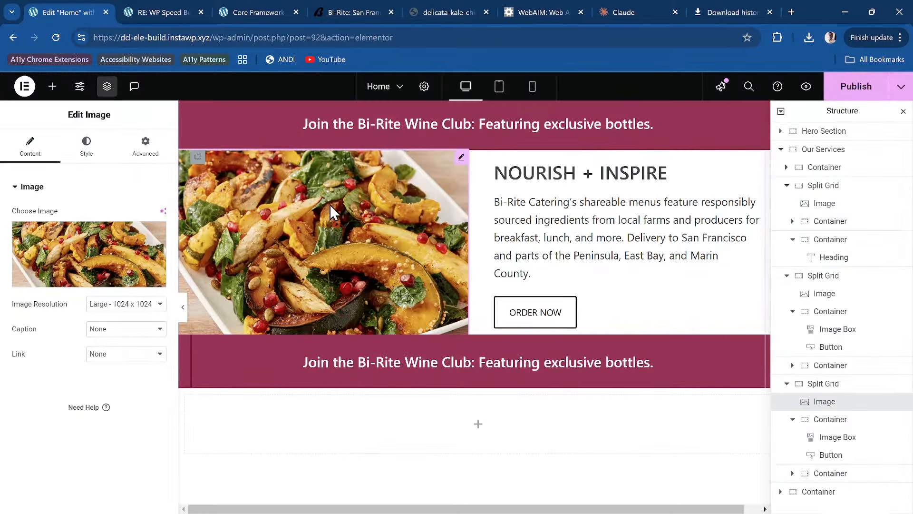
click(856, 89)
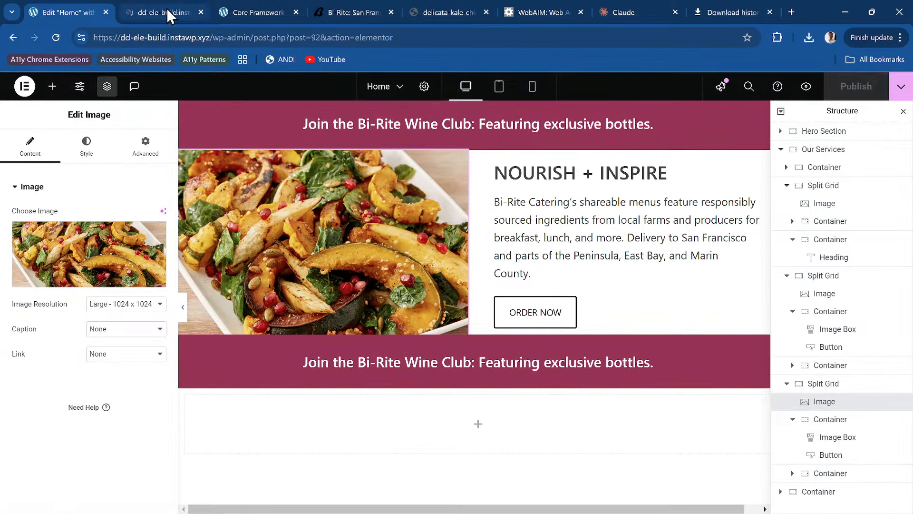
Step: Review the home page preview from the Nourish + Inspire section back up to the hero banner
click(166, 7)
scroll(454, 213, down, 10)
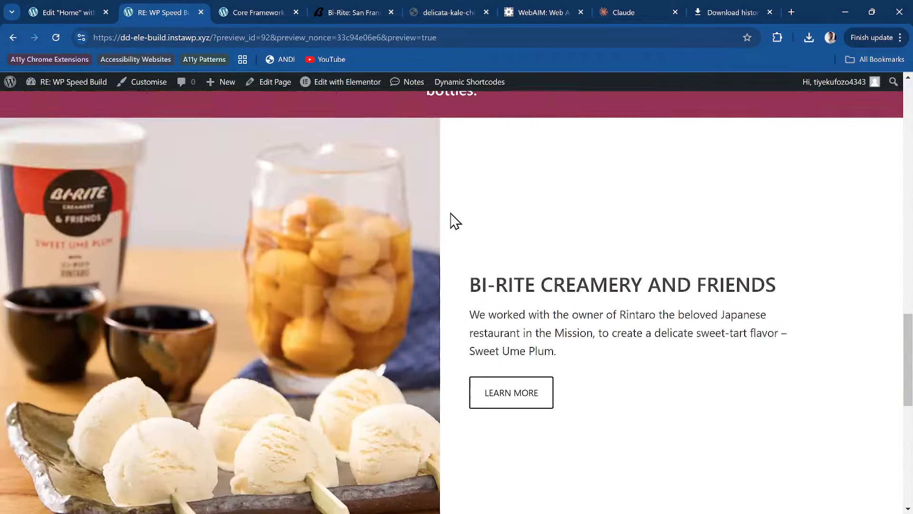
scroll(455, 221, down, 5)
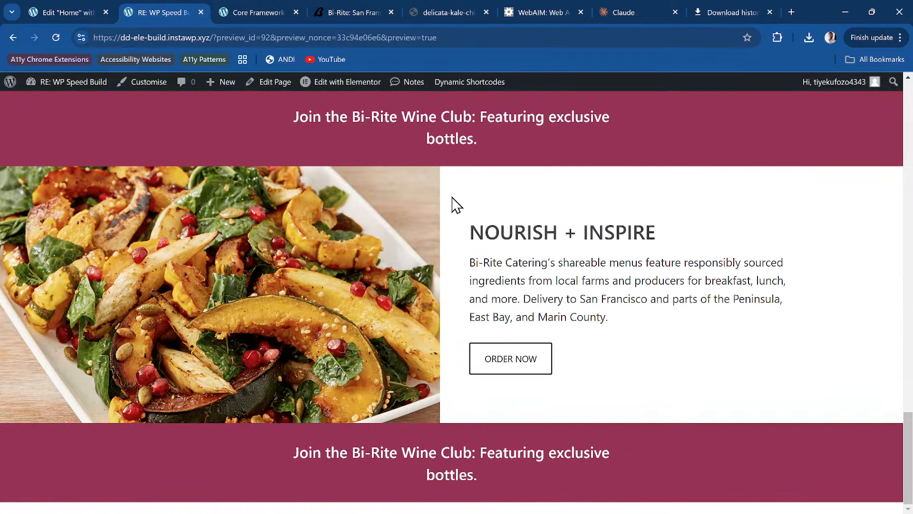
scroll(398, 204, up, 6)
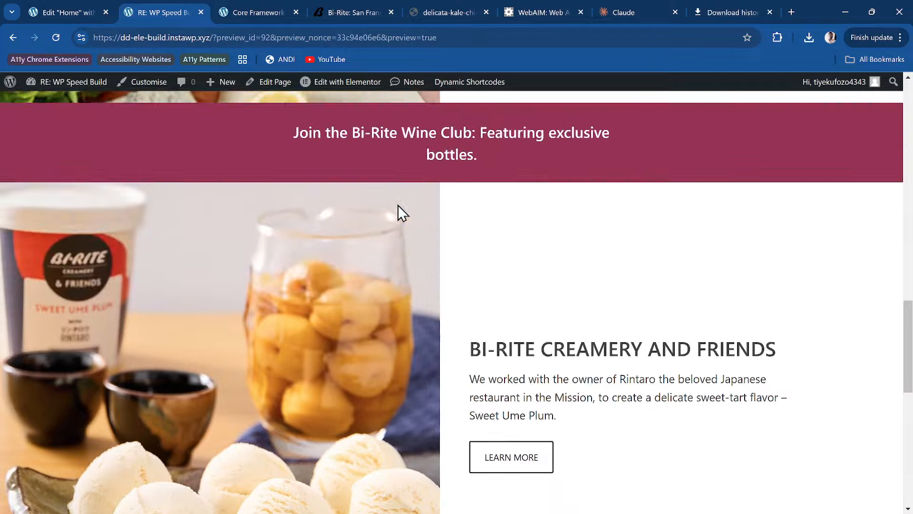
scroll(335, 203, up, 10)
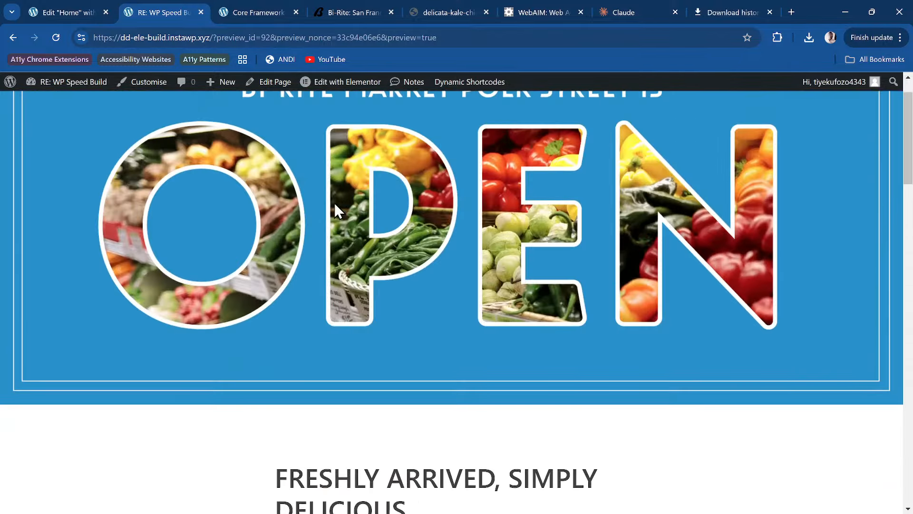
Step: Examine how the Freshly Arrived, Simply Delicious heading wraps in the preview and return to that section in the Elementor editor
scroll(338, 204, up, 1)
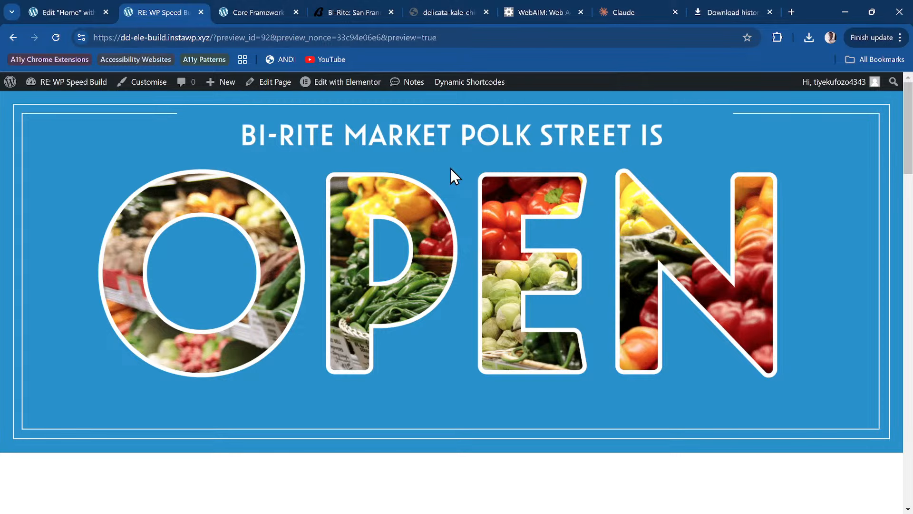
scroll(450, 168, down, 4)
scroll(437, 180, down, 2)
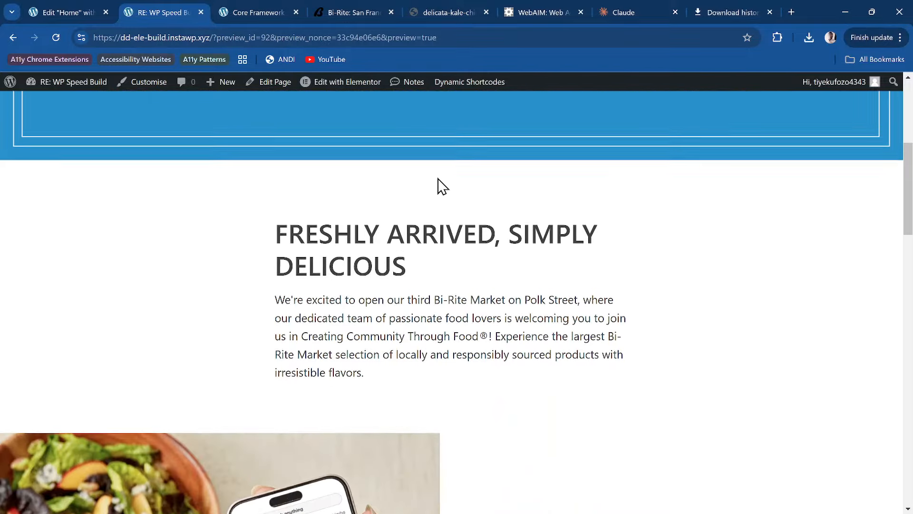
scroll(361, 183, down, 1)
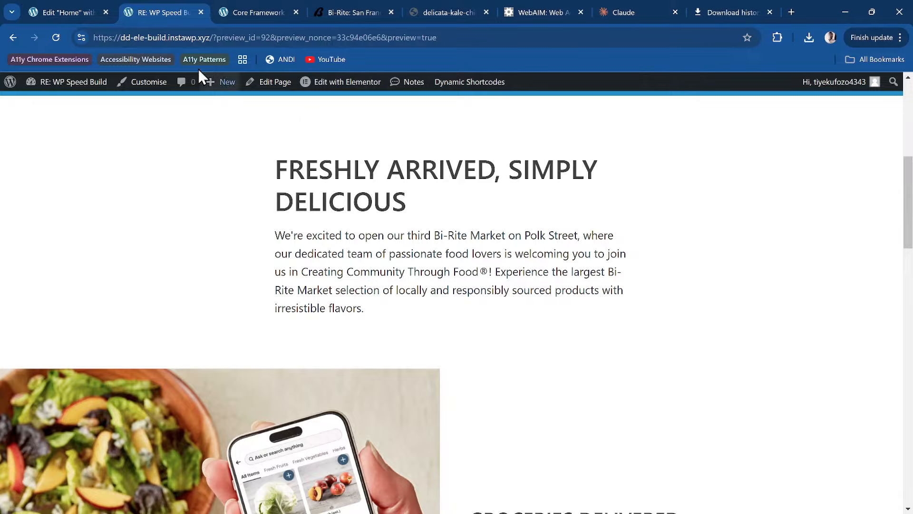
click(72, 13)
scroll(525, 189, up, 8)
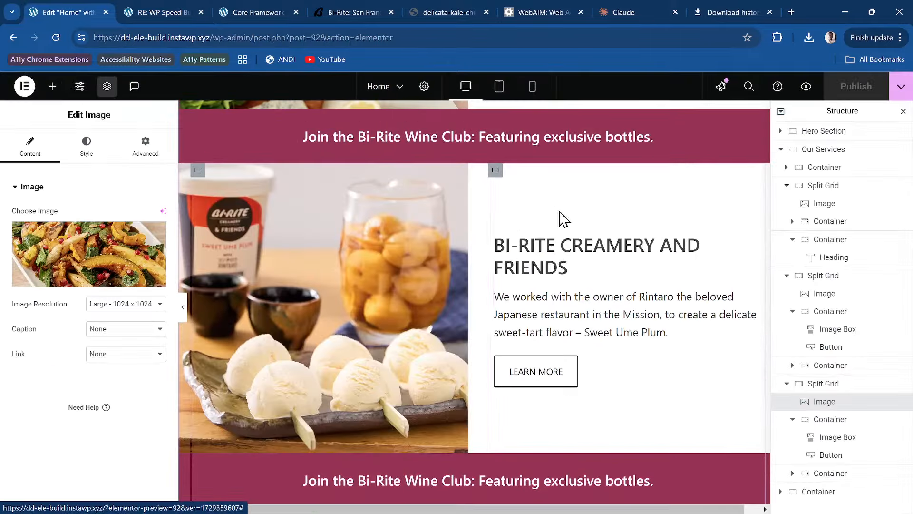
scroll(507, 180, up, 7)
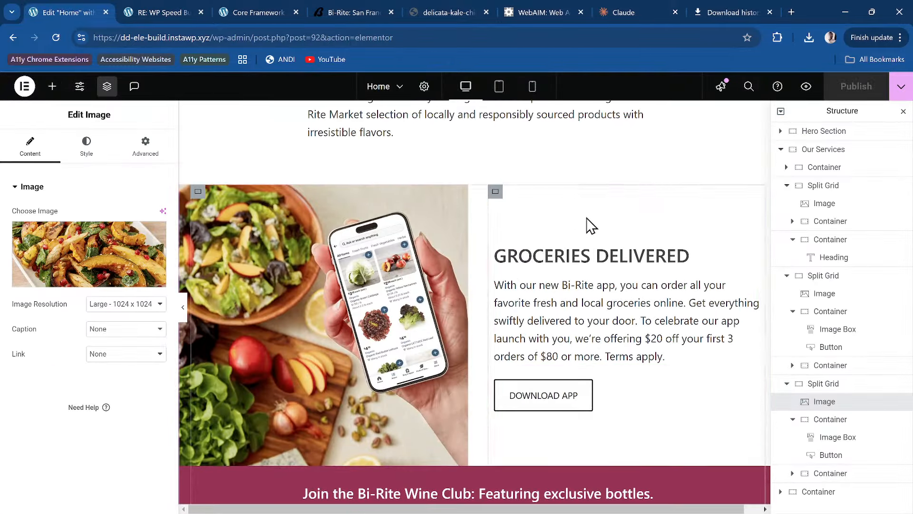
click(179, 9)
click(81, 12)
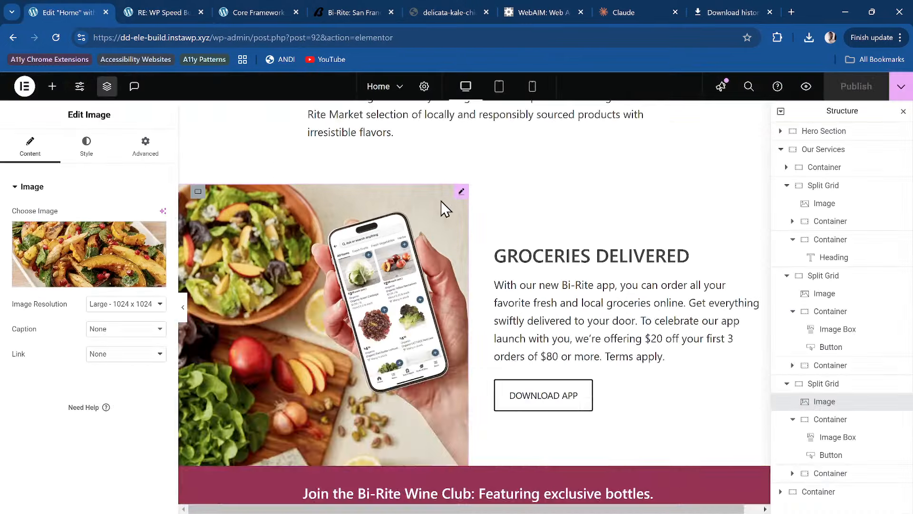
scroll(441, 201, up, 5)
Step: Add custom CSS to the Freshly Arrived image box that applies text-wrap: balance to selector h2
click(380, 313)
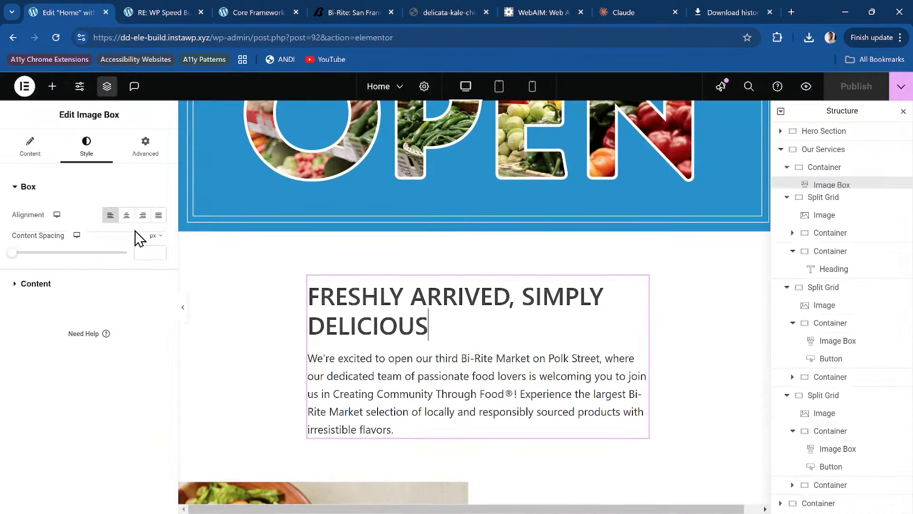
click(143, 148)
scroll(125, 316, down, 15)
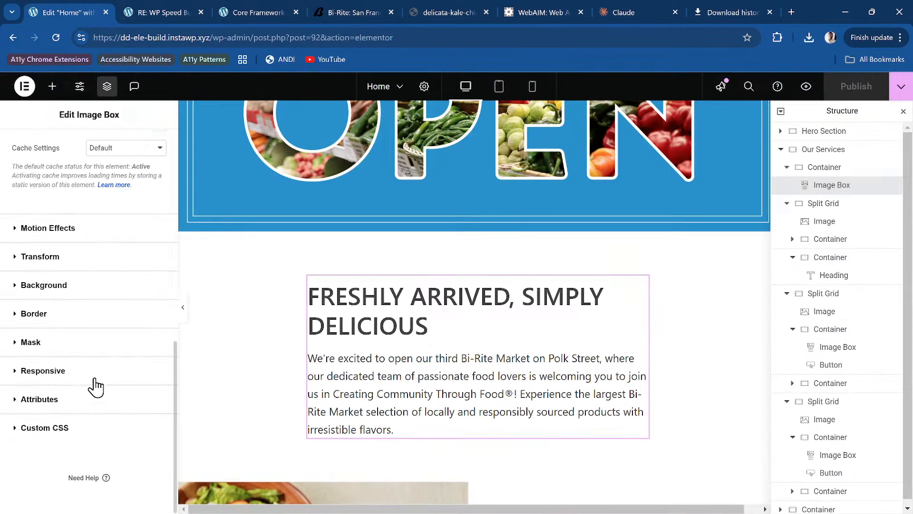
click(84, 439)
click(81, 394)
text(selector)
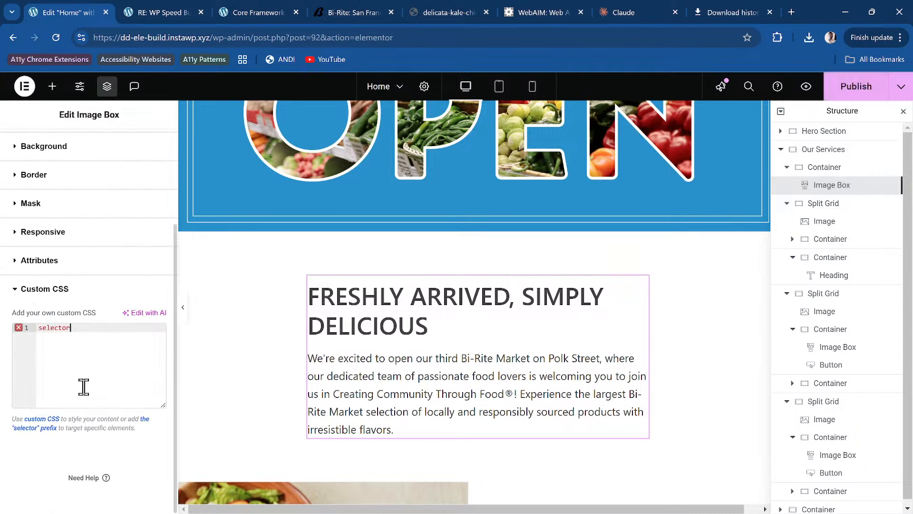
text( h2{)
key(Return)
text(text-ali)
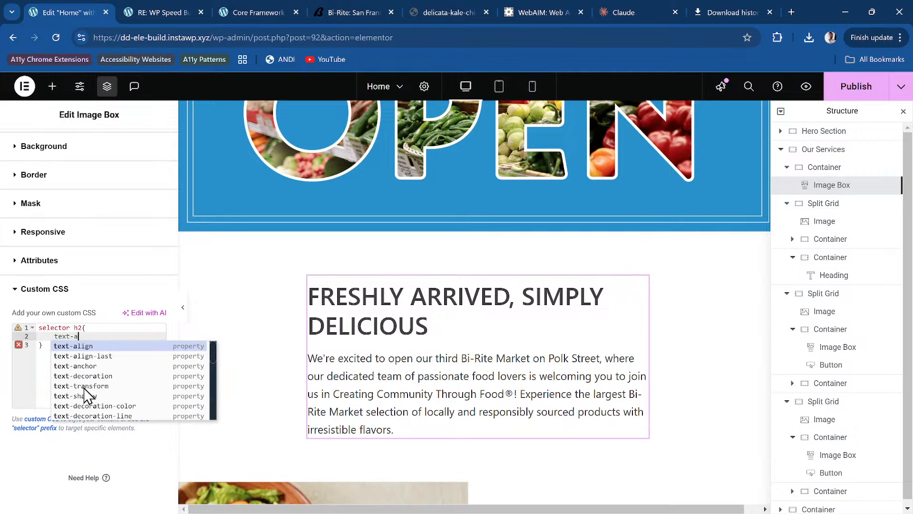
key(BackSpace)
key(BackSpace)
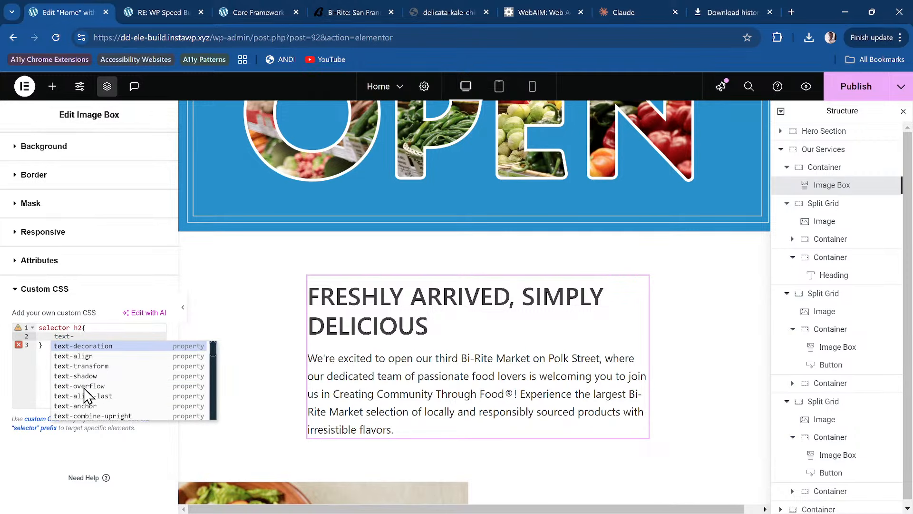
text(wrap: bal)
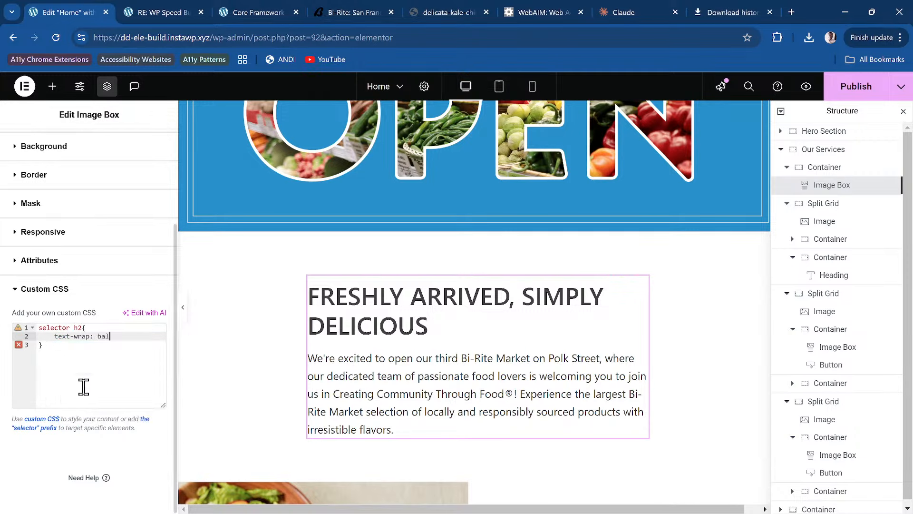
text(ance)
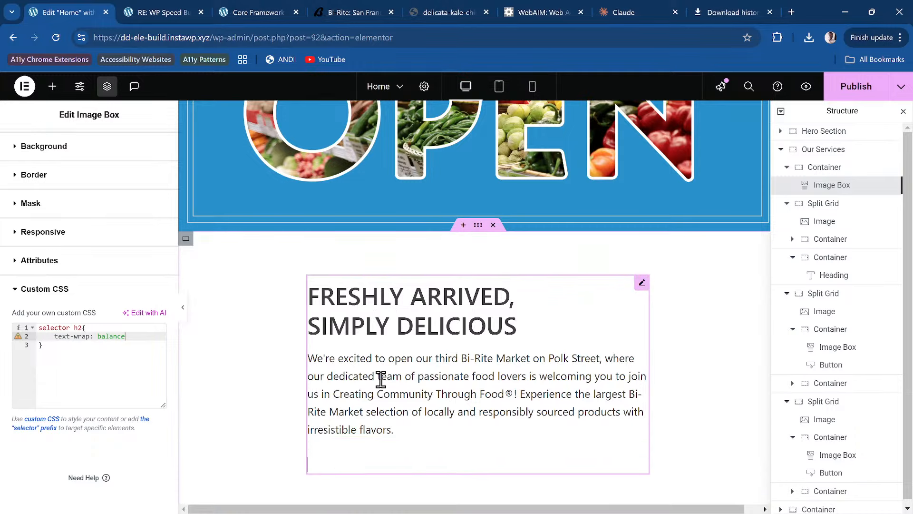
Step: Duplicate the h2 rule below itself in the custom CSS and change the copy to selector p with text-wrap: pretty;
click(96, 363)
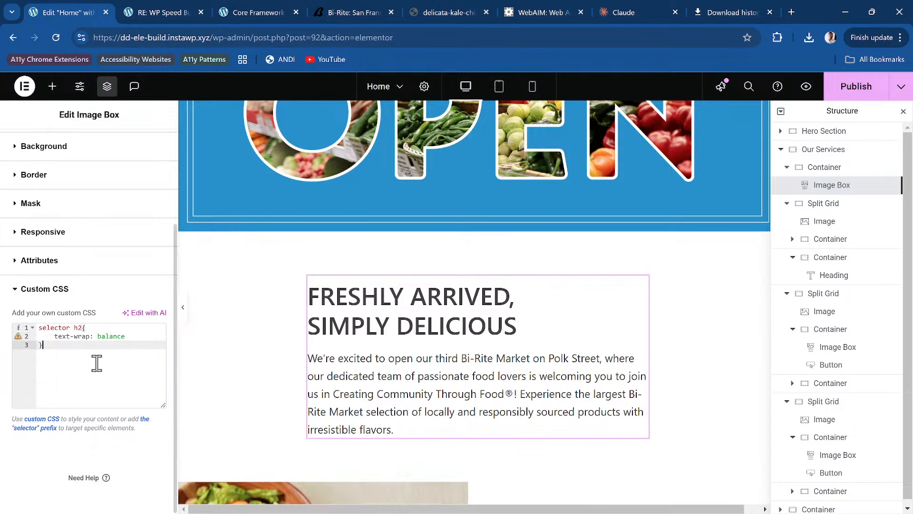
key(ctrl+a)
key(ctrl+c)
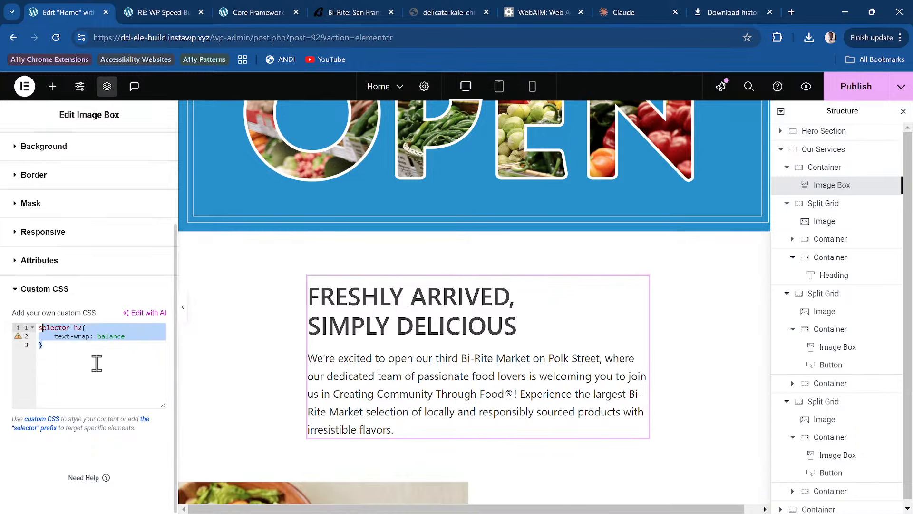
click(96, 363)
key(Return)
key(Return)
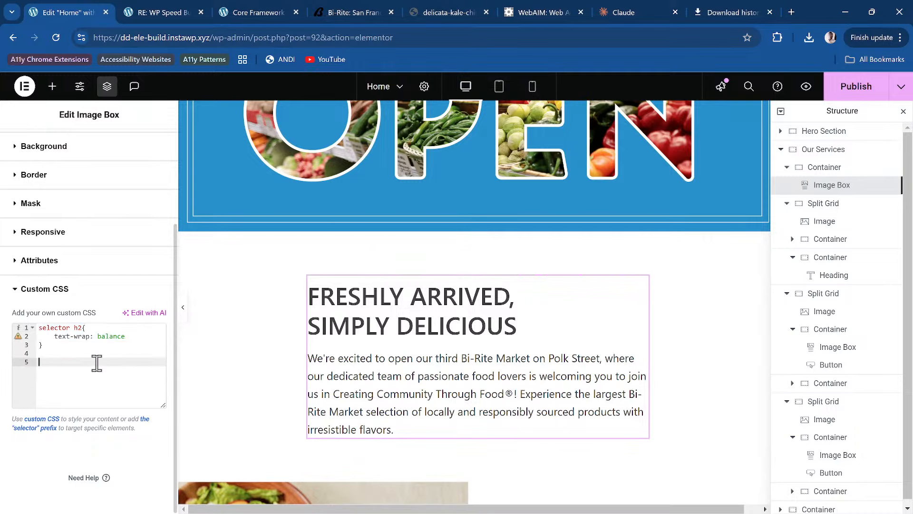
key(ctrl+v)
double_click(81, 362)
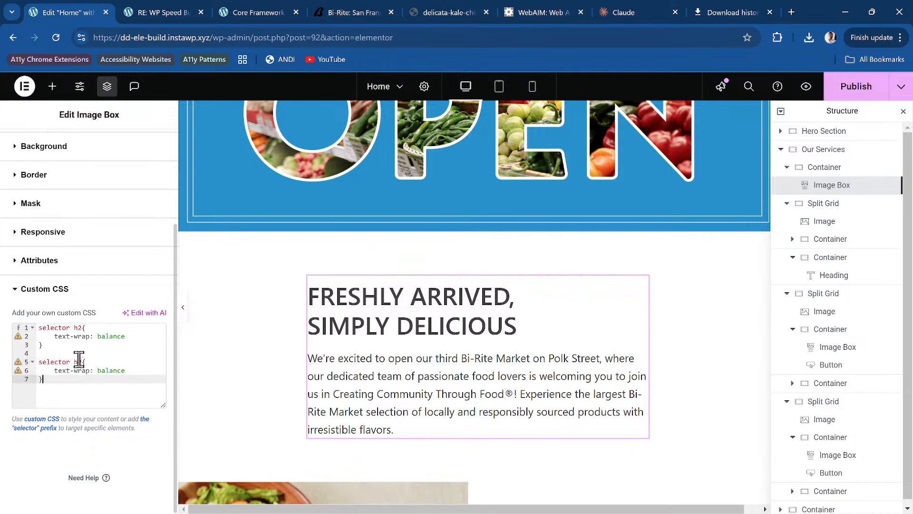
text(p)
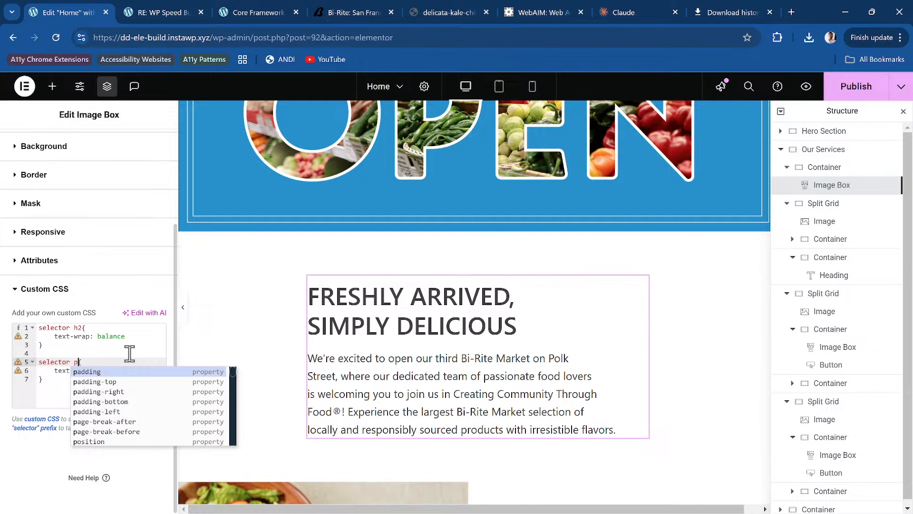
click(129, 336)
double_click(111, 374)
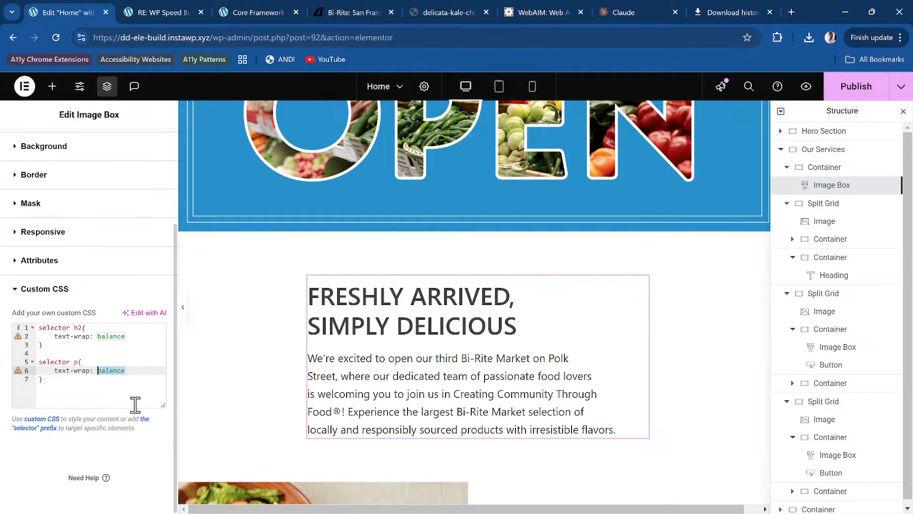
text(pretty;)
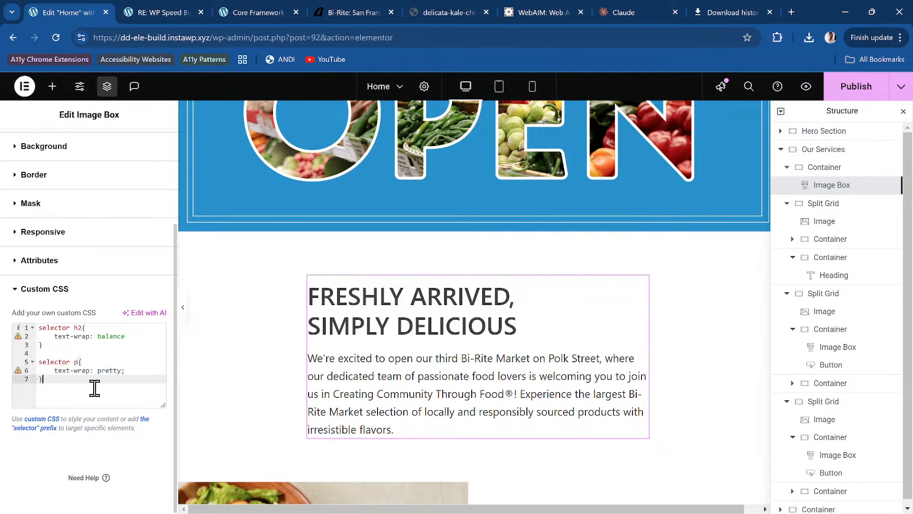
drag(93, 383, 22, 366)
key(BackSpace)
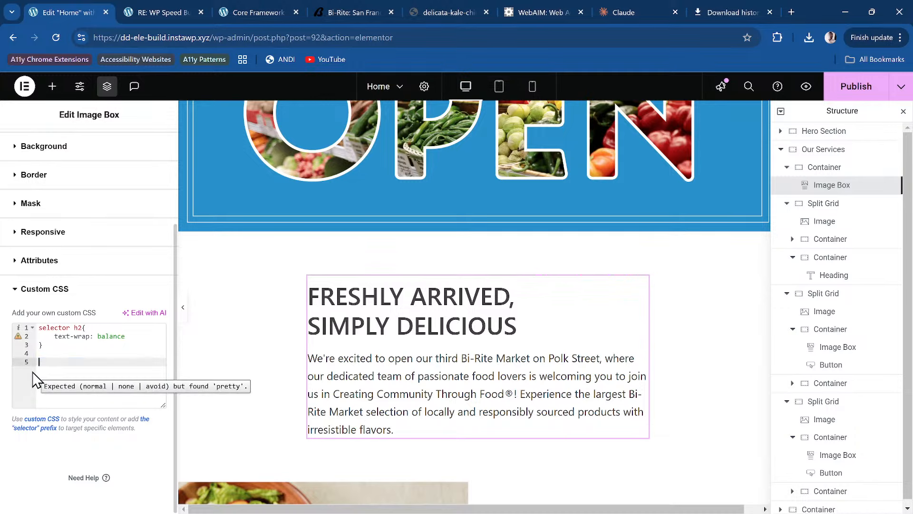
key(ctrl+z)
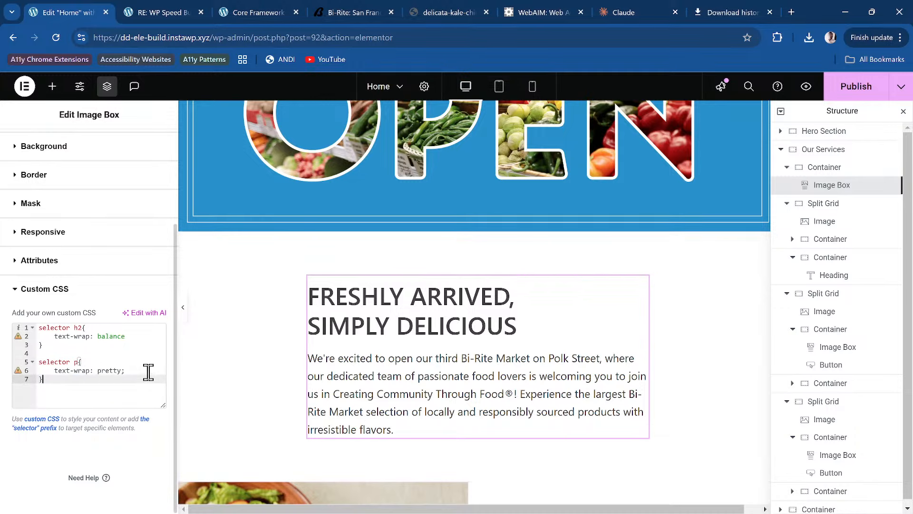
Step: Publish the page and check the Freshly Arrived heading and paragraph wrapping in the preview
click(147, 371)
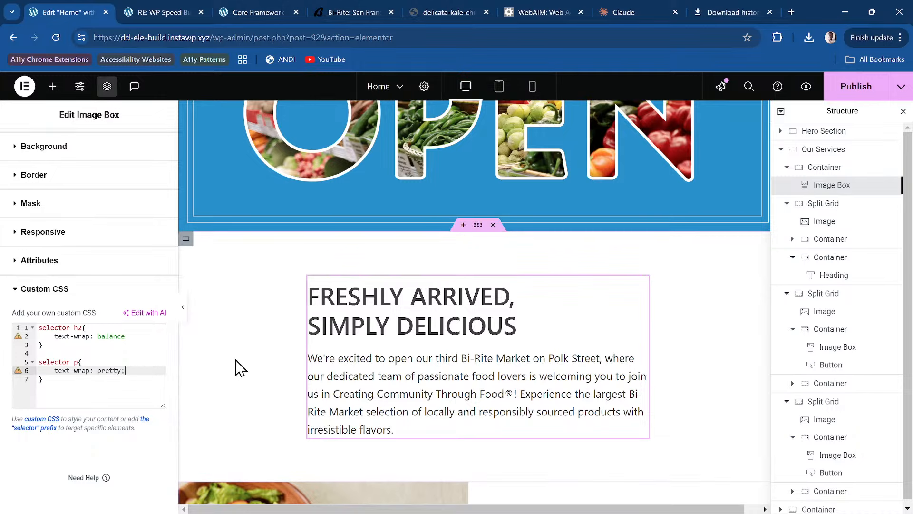
click(861, 87)
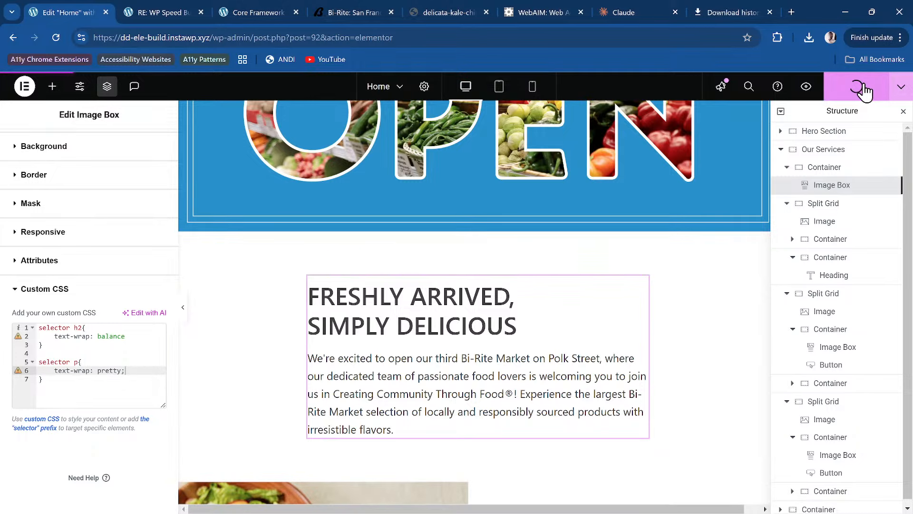
click(157, 13)
scroll(467, 212, down, 8)
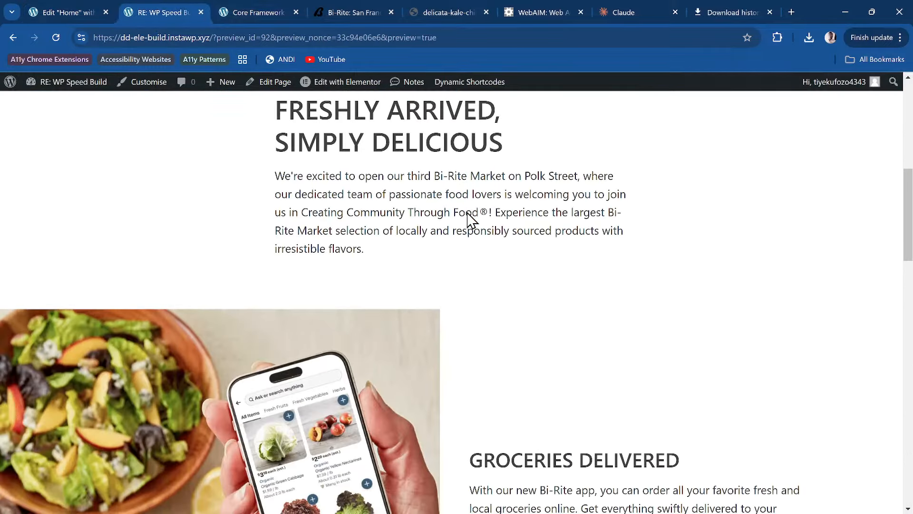
scroll(470, 211, up, 1)
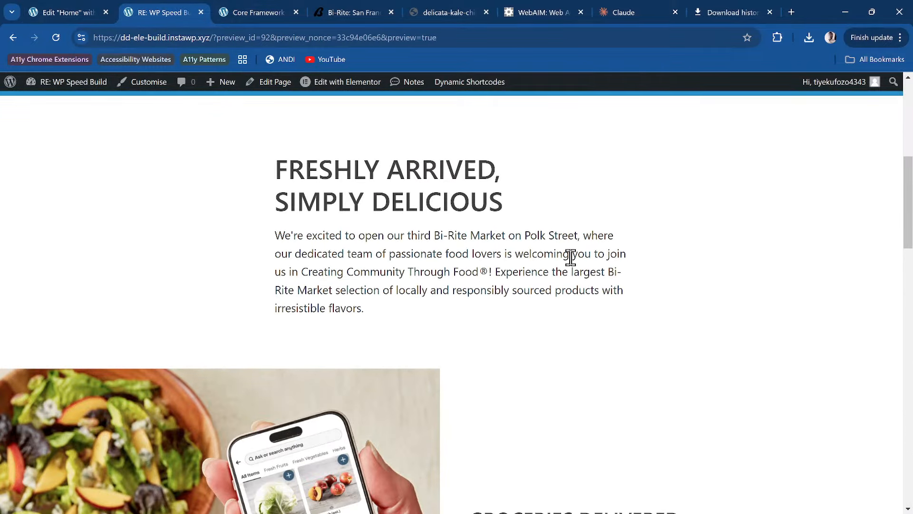
Step: Inspect the Freshly Arrived paragraph in the developer tools, toggle its text-wrap: pretty rule off and on, and close the tools
right_click(533, 240)
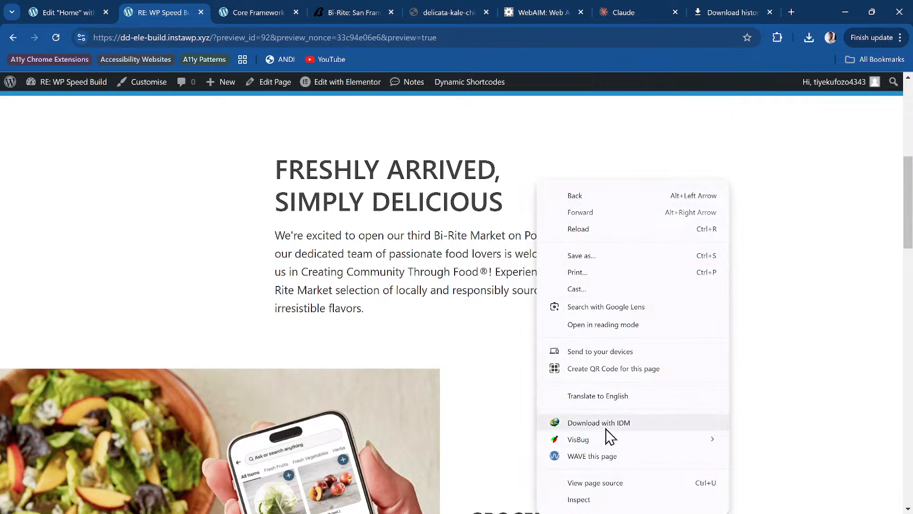
click(597, 499)
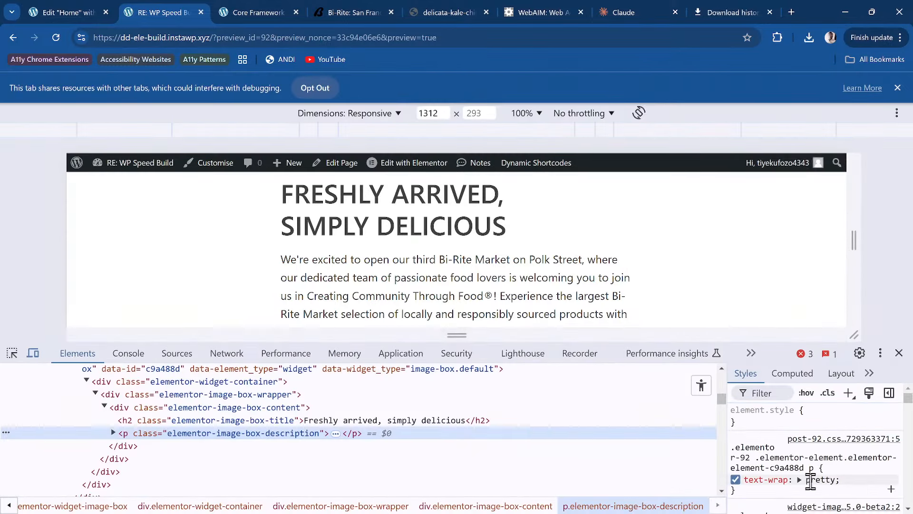
click(736, 480)
click(736, 481)
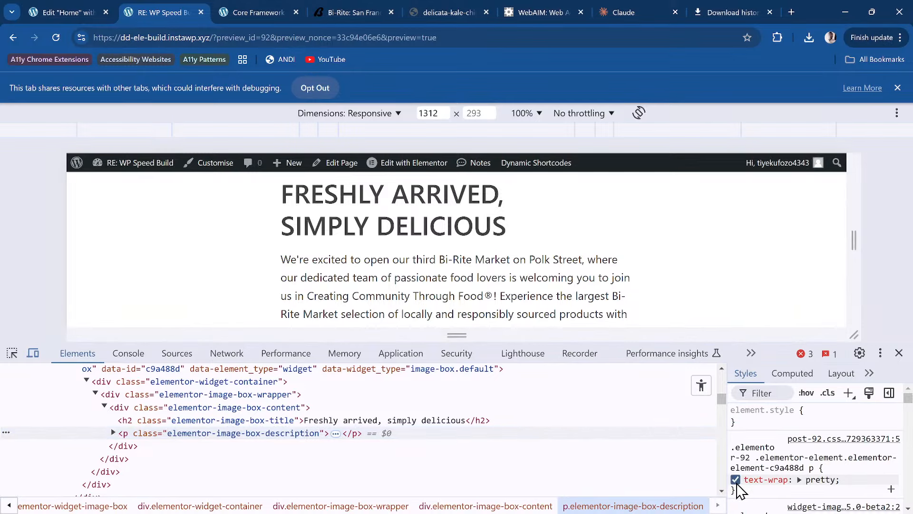
click(898, 353)
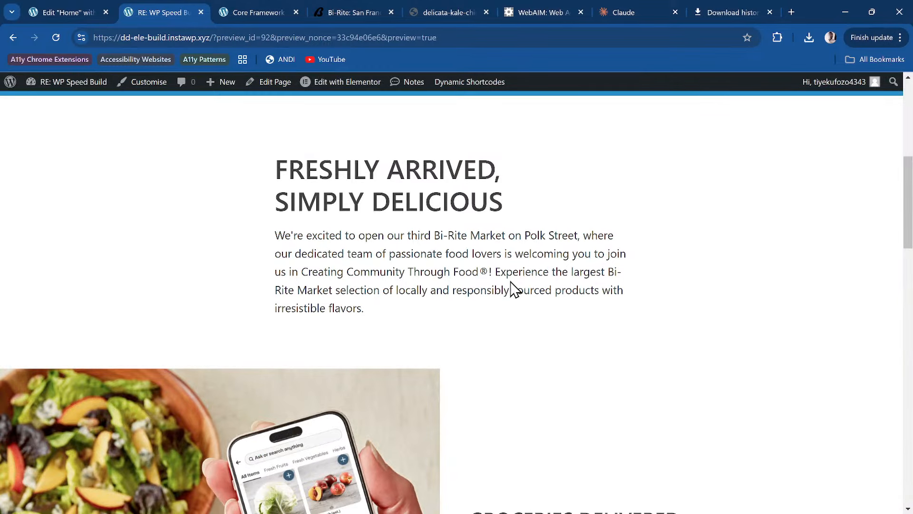
scroll(418, 271, up, 1)
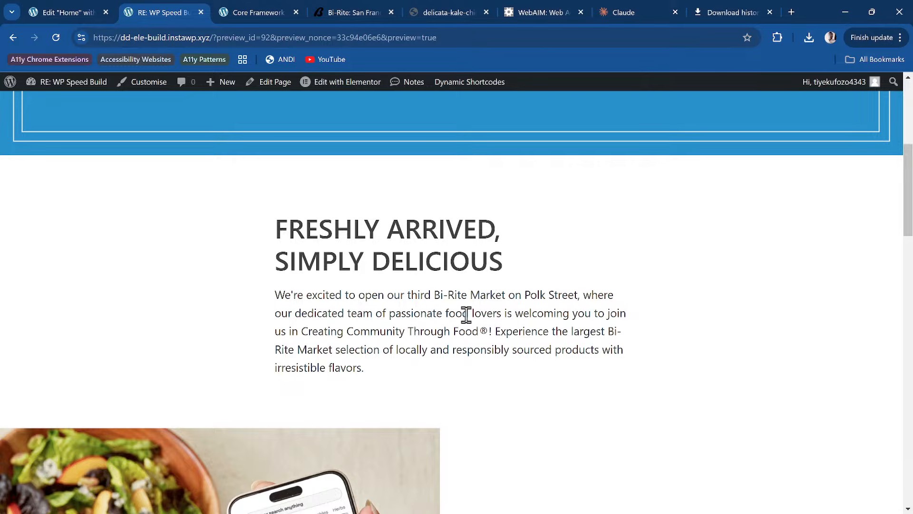
scroll(509, 363, down, 8)
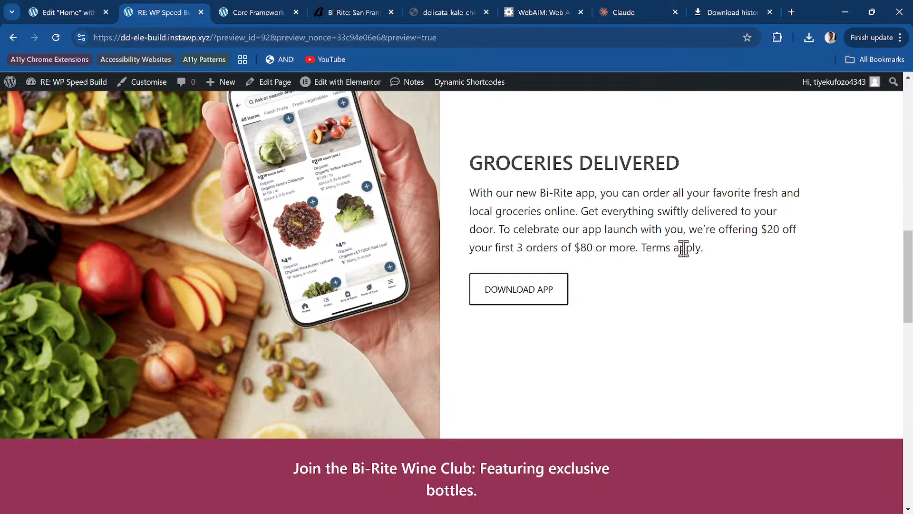